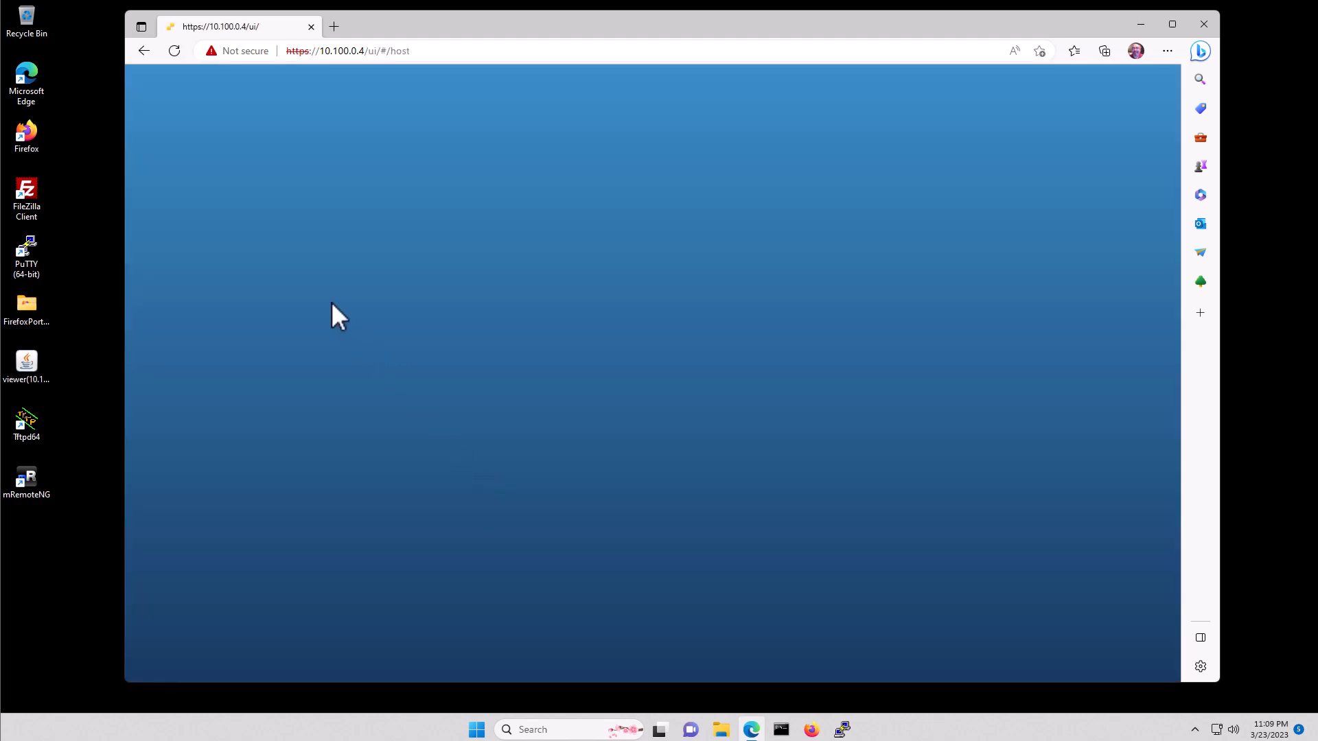
# - Log in to the ESXi host as root with the host password
pyautogui.click(274, 302)
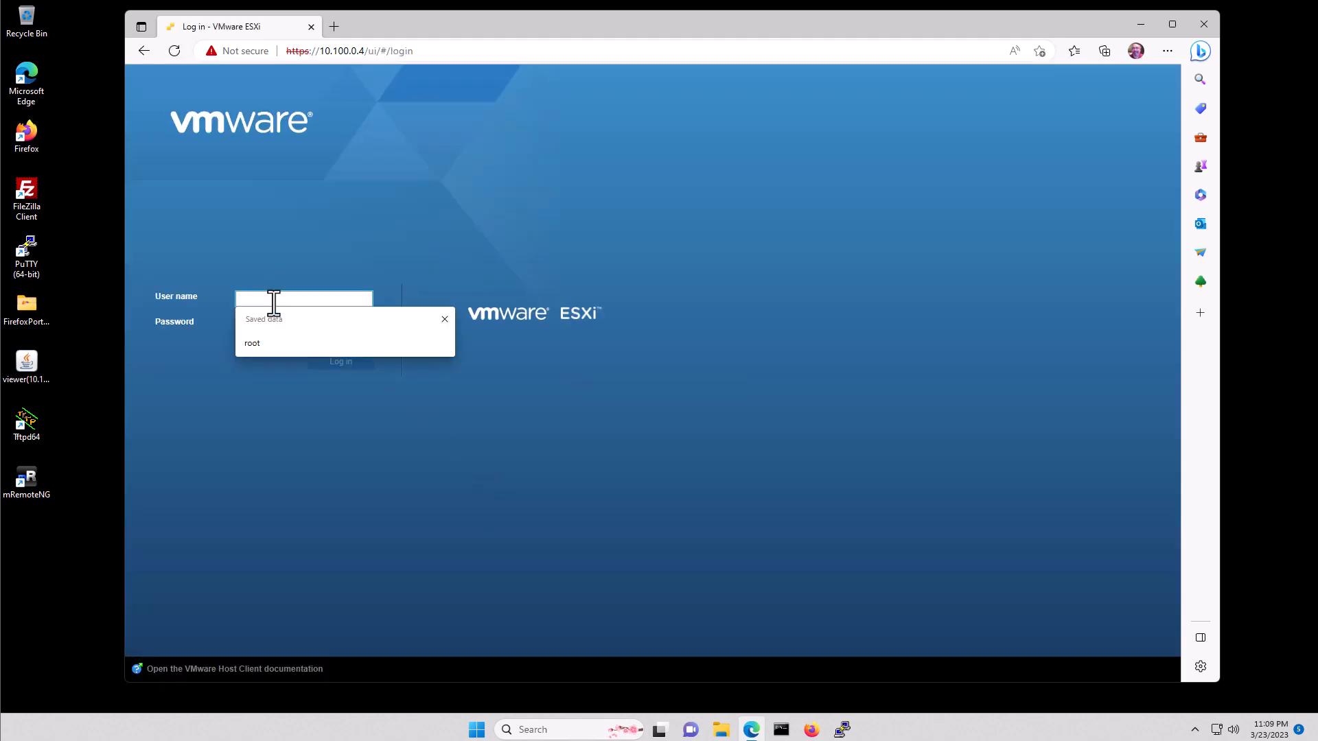
pyautogui.write('root')
pyautogui.press('Tab')
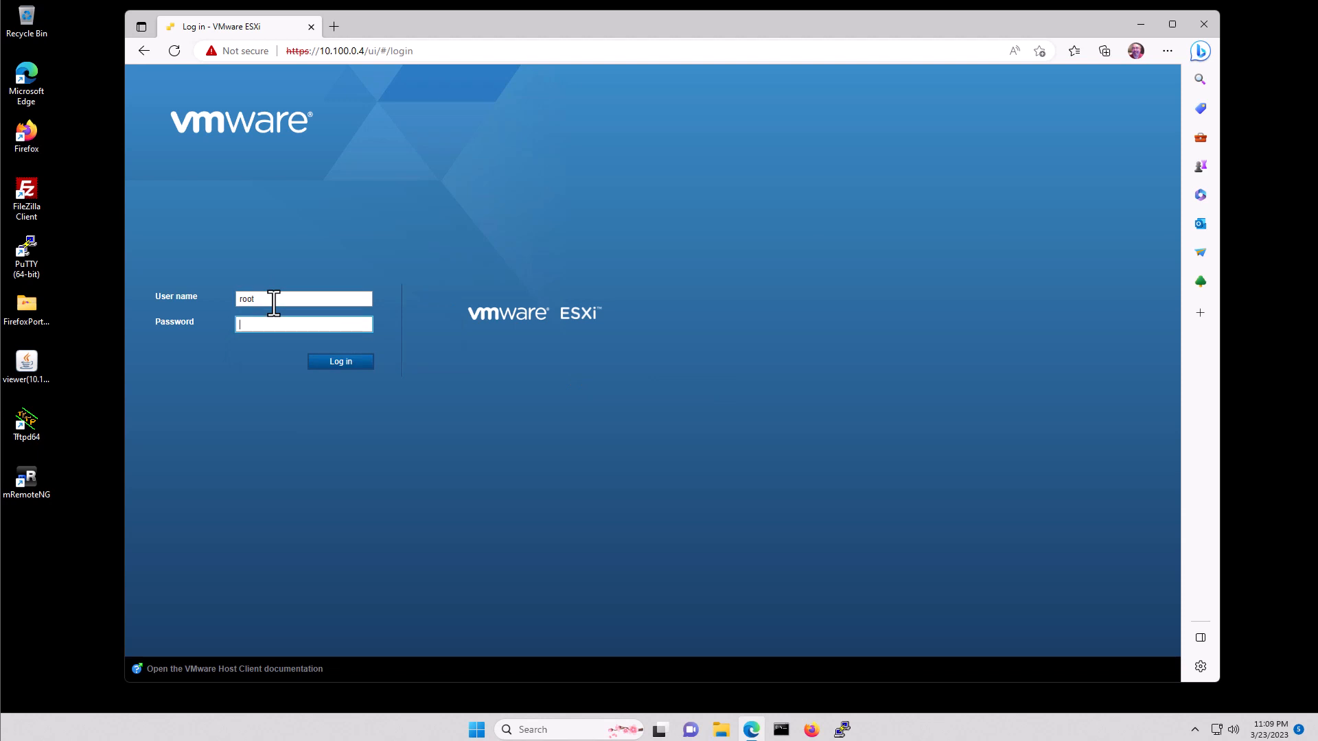
pyautogui.write('**********')
pyautogui.press('Return')
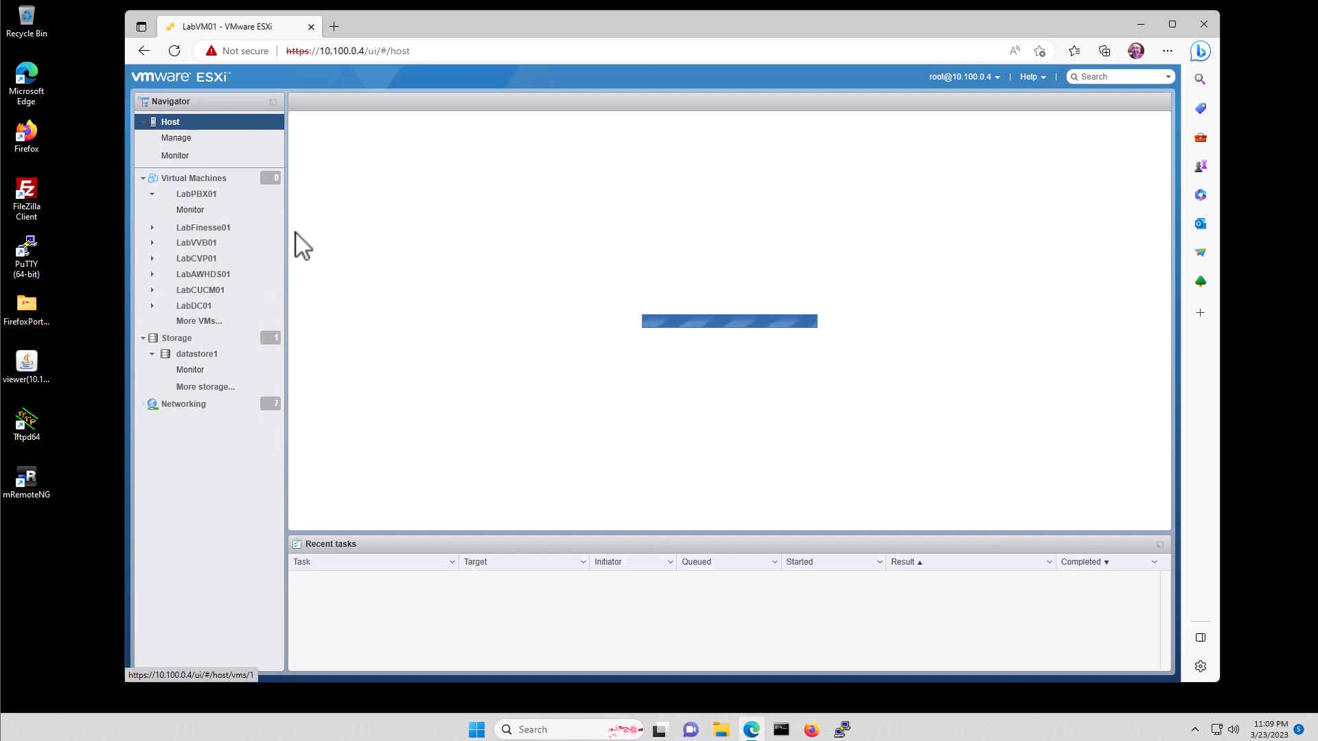
# - Open the LabPBX01 virtual machine's summary to read its IP address 10.100.50.150
pyautogui.click(195, 178)
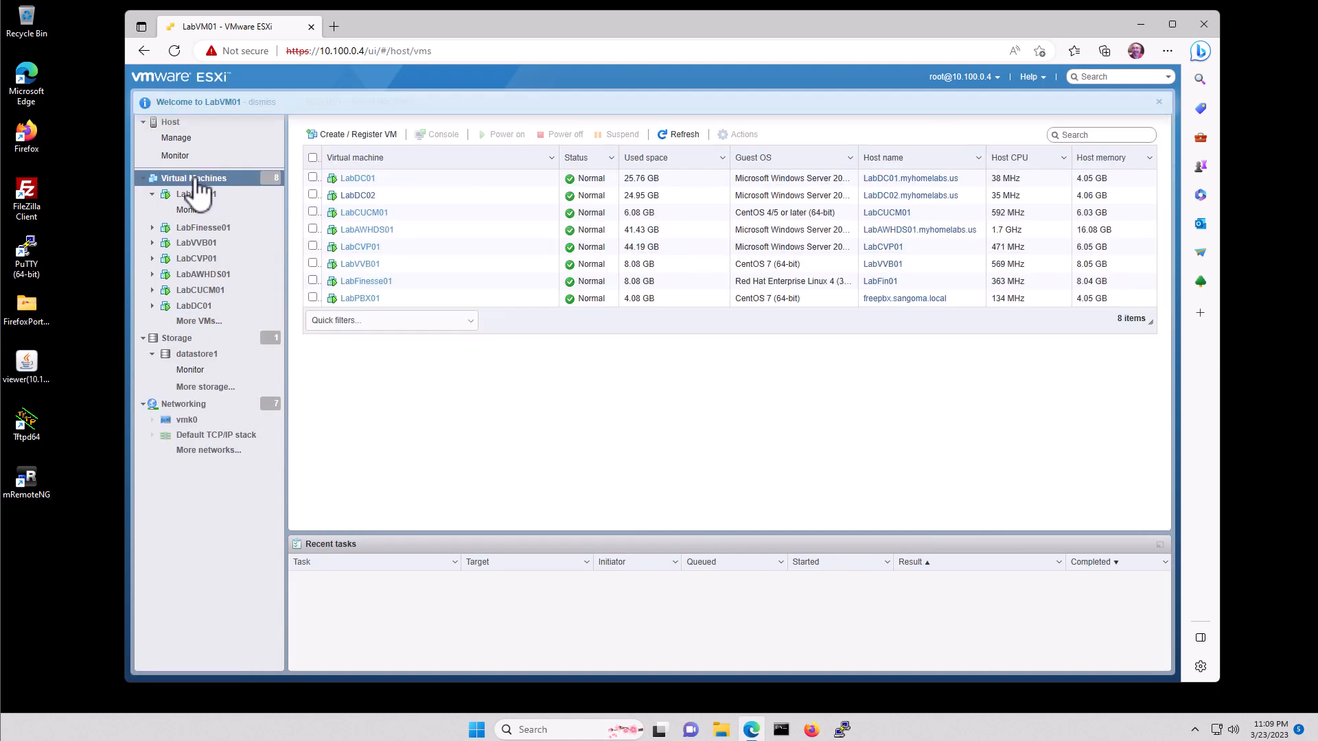
pyautogui.click(360, 298)
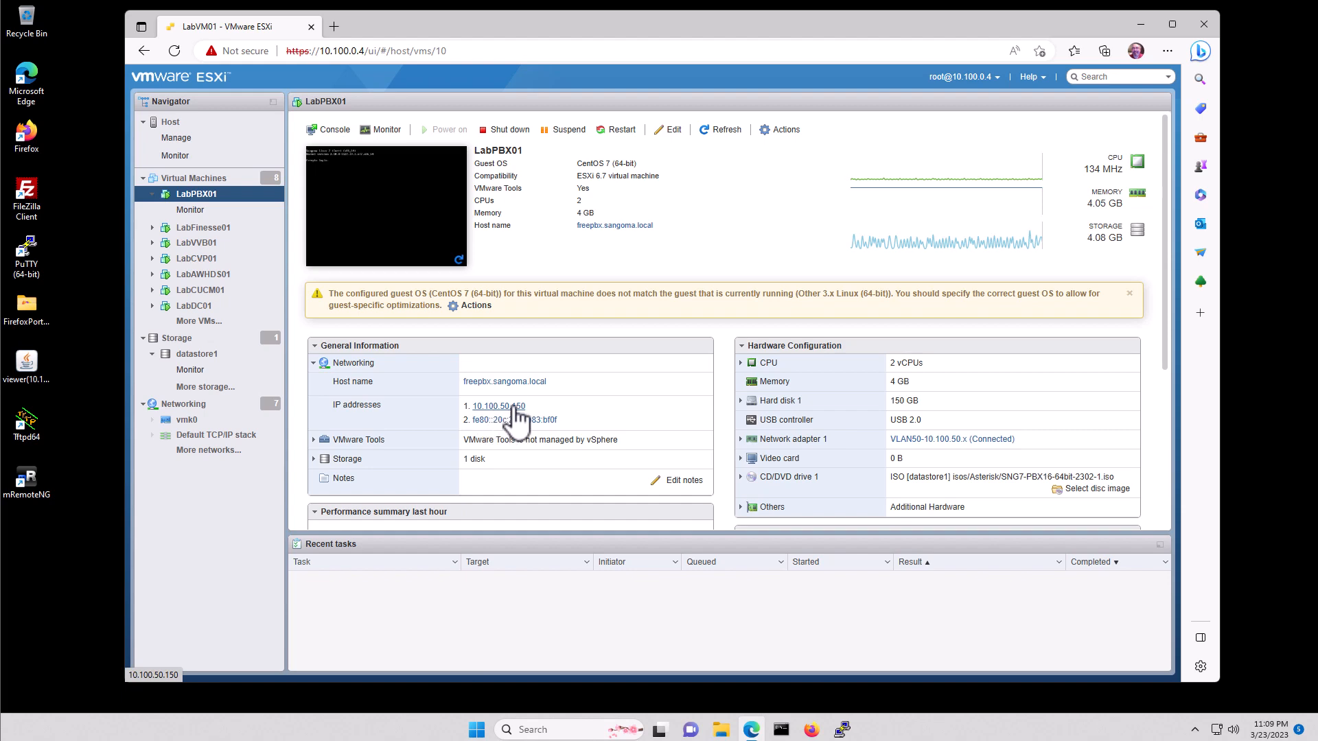
pyautogui.click(30, 77)
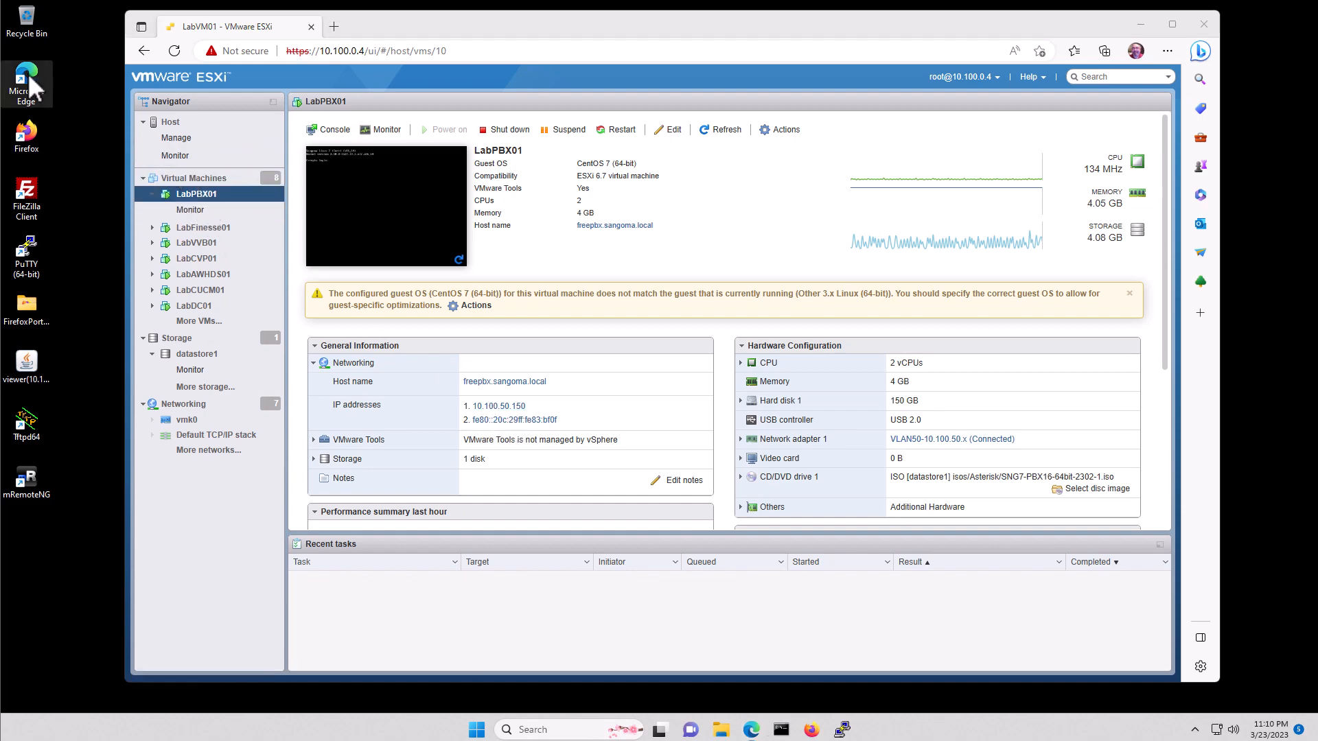
pyautogui.doubleClick(29, 75)
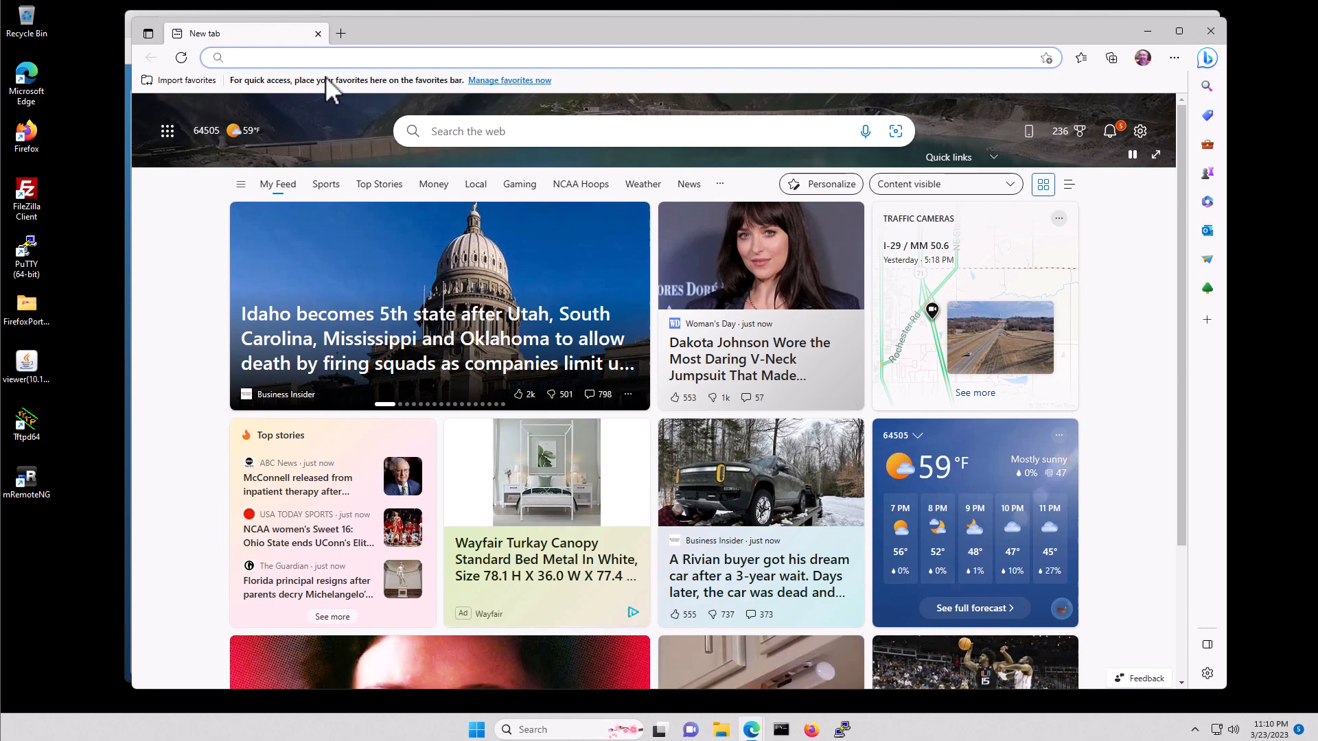
pyautogui.write('https')
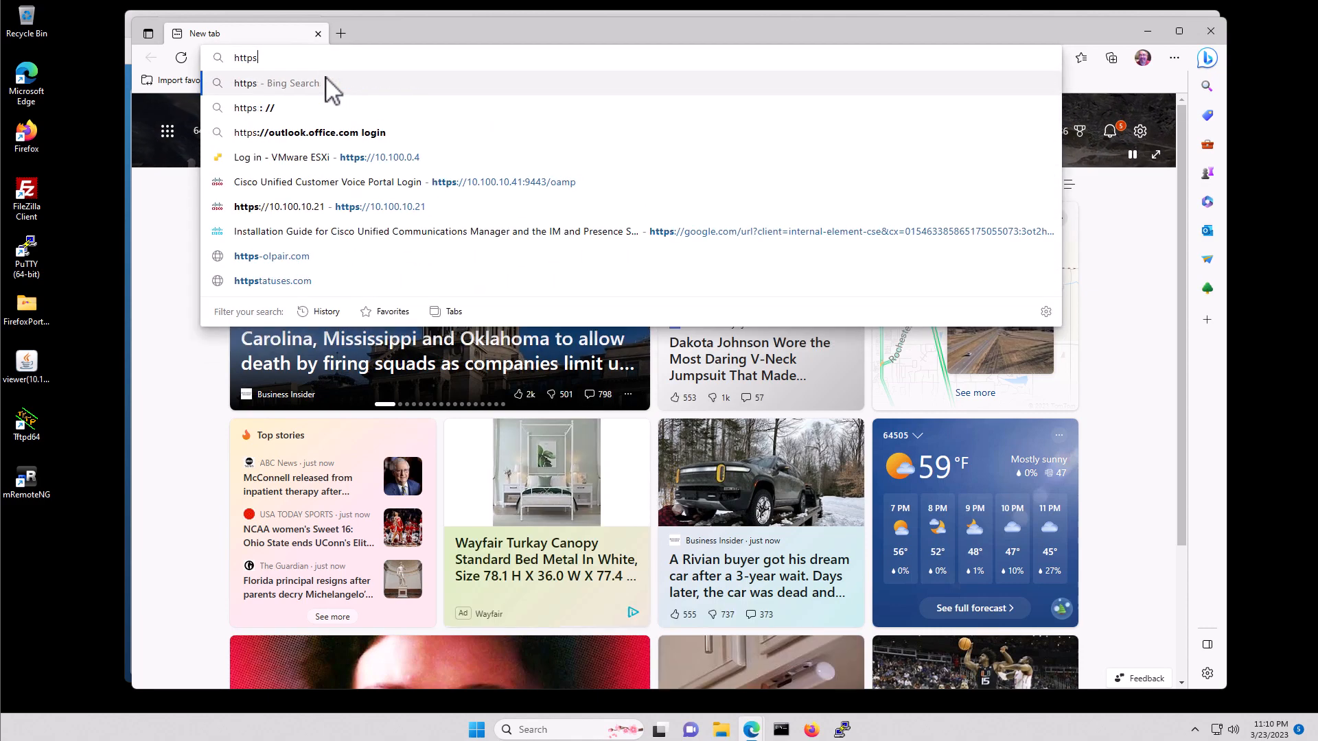
pyautogui.press('BackSpace')
pyautogui.write('://10.10')
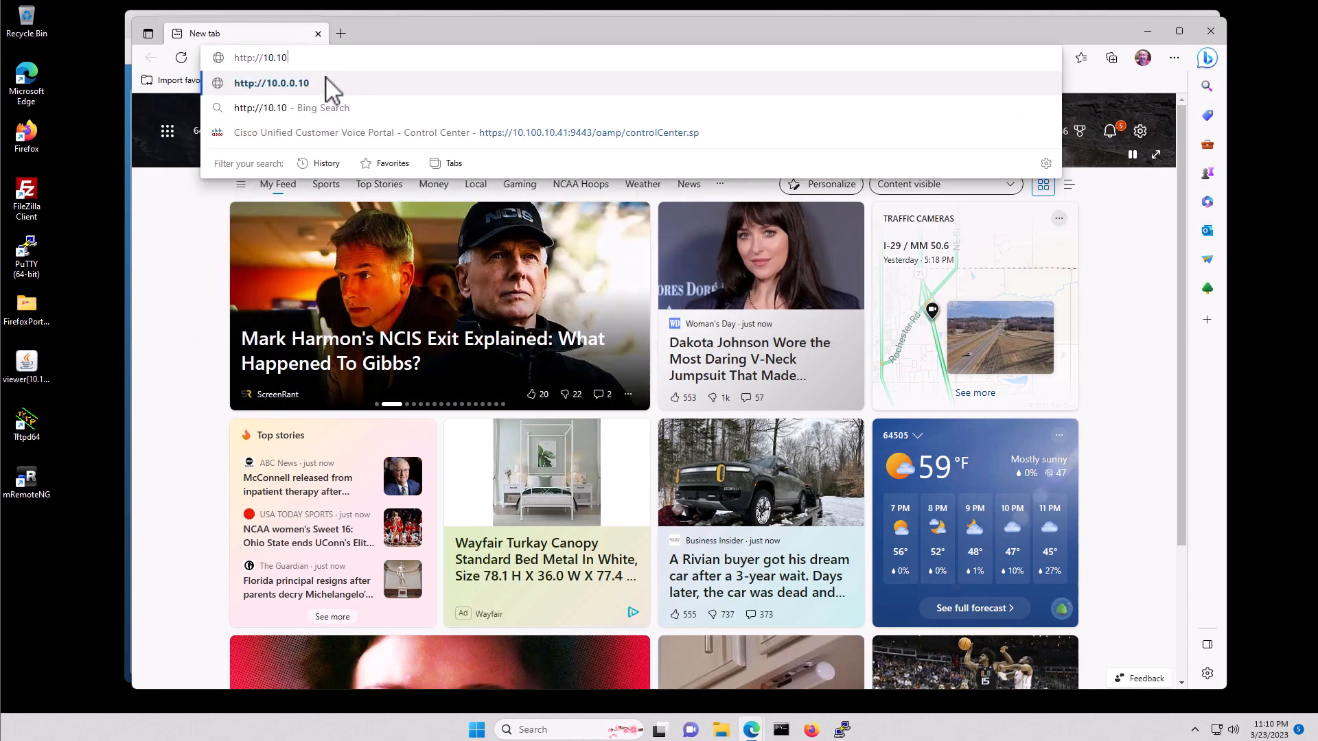
pyautogui.write('0.50.150')
pyautogui.press('Return')
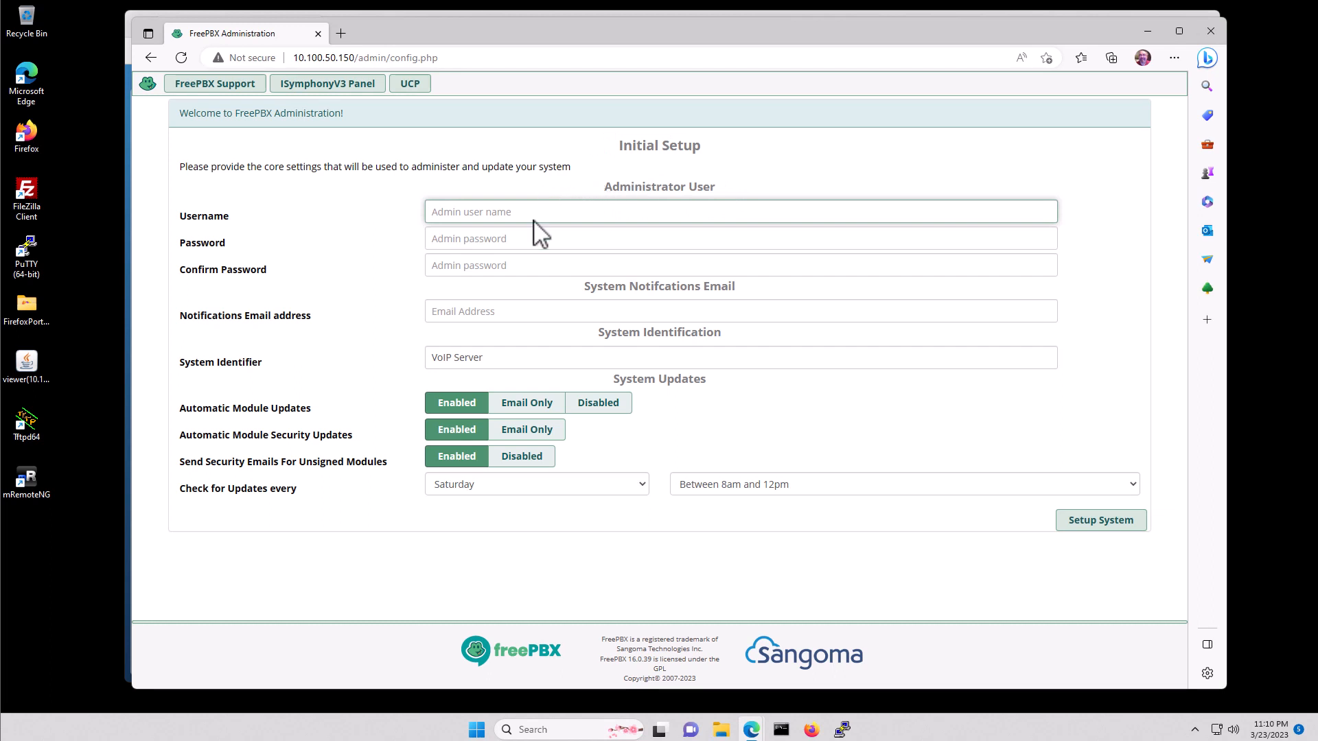
# - Create admin user 'admin' with password, set System Identifier 'Lab PBX', and submit setup
pyautogui.click(507, 213)
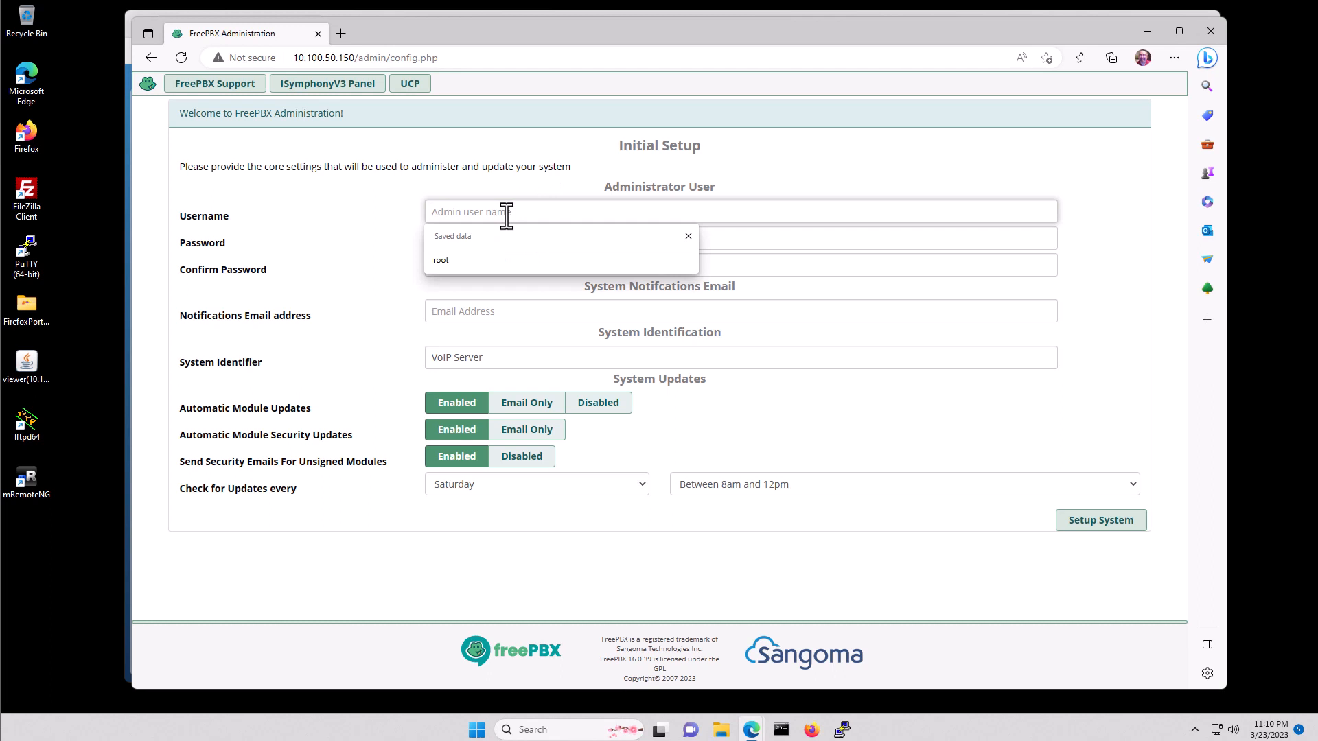
pyautogui.write('admin')
pyautogui.press('Tab')
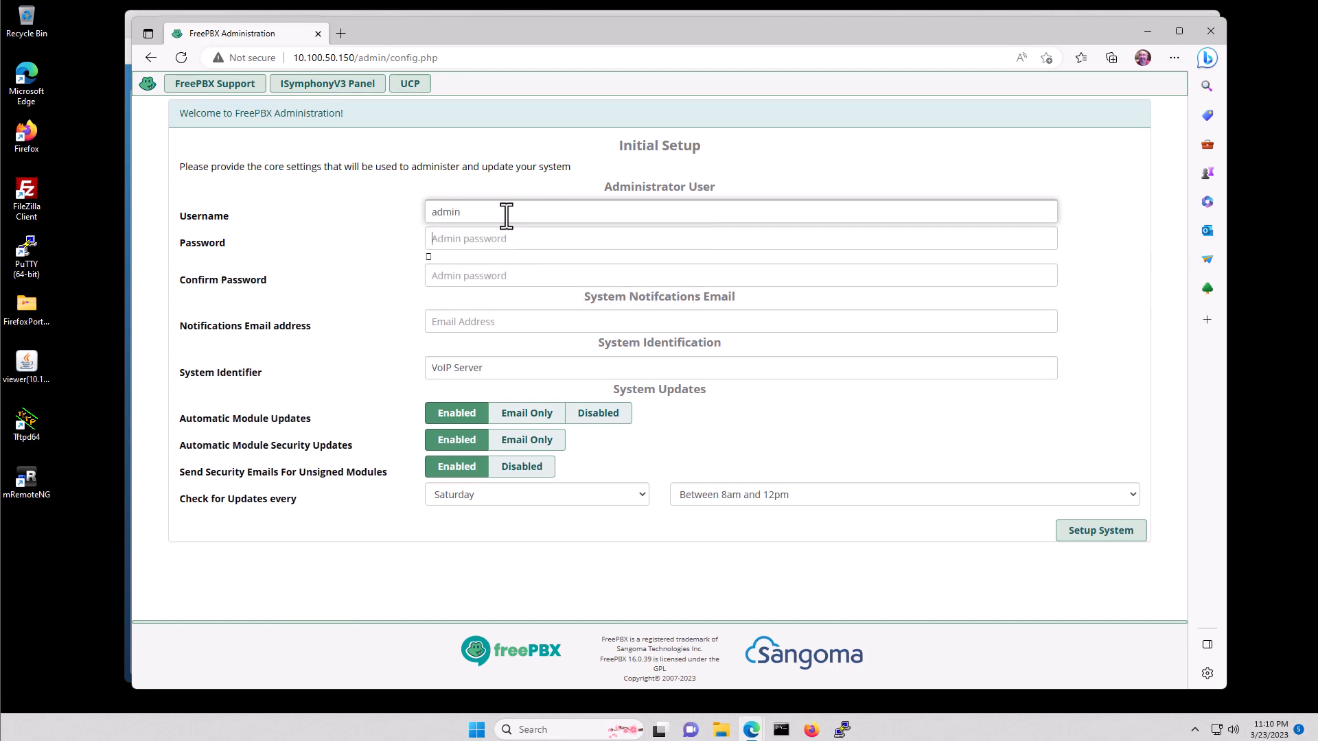
pyautogui.write('•••••••')
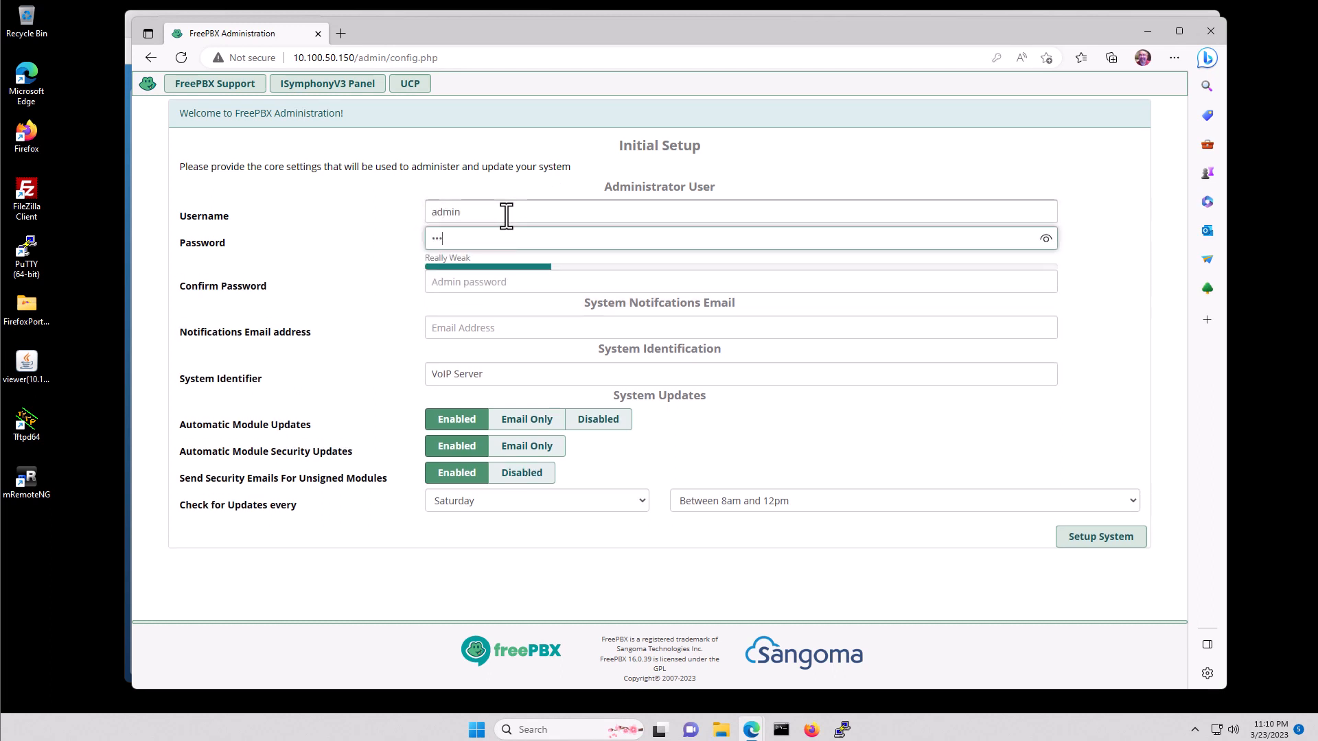
pyautogui.write('•••')
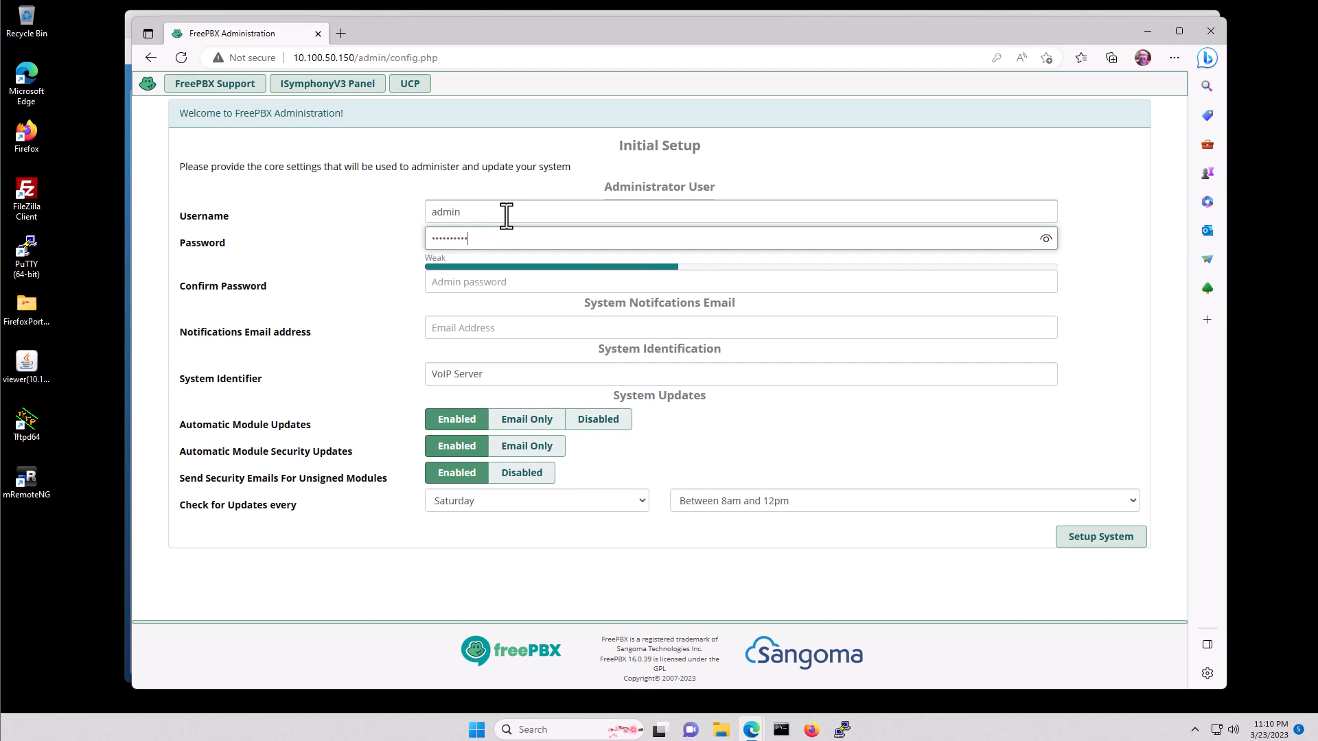
pyautogui.press('Tab')
pyautogui.write('••••••••')
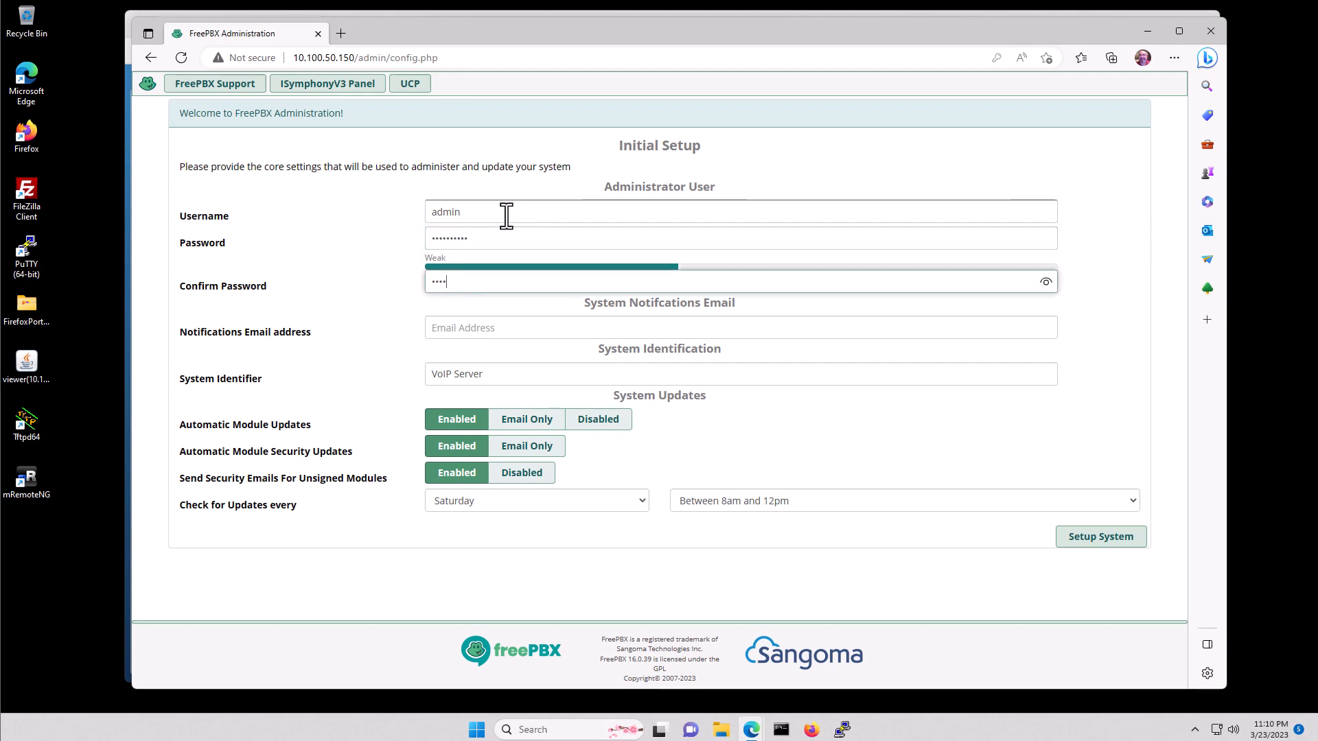
pyautogui.write('••')
pyautogui.press('Tab')
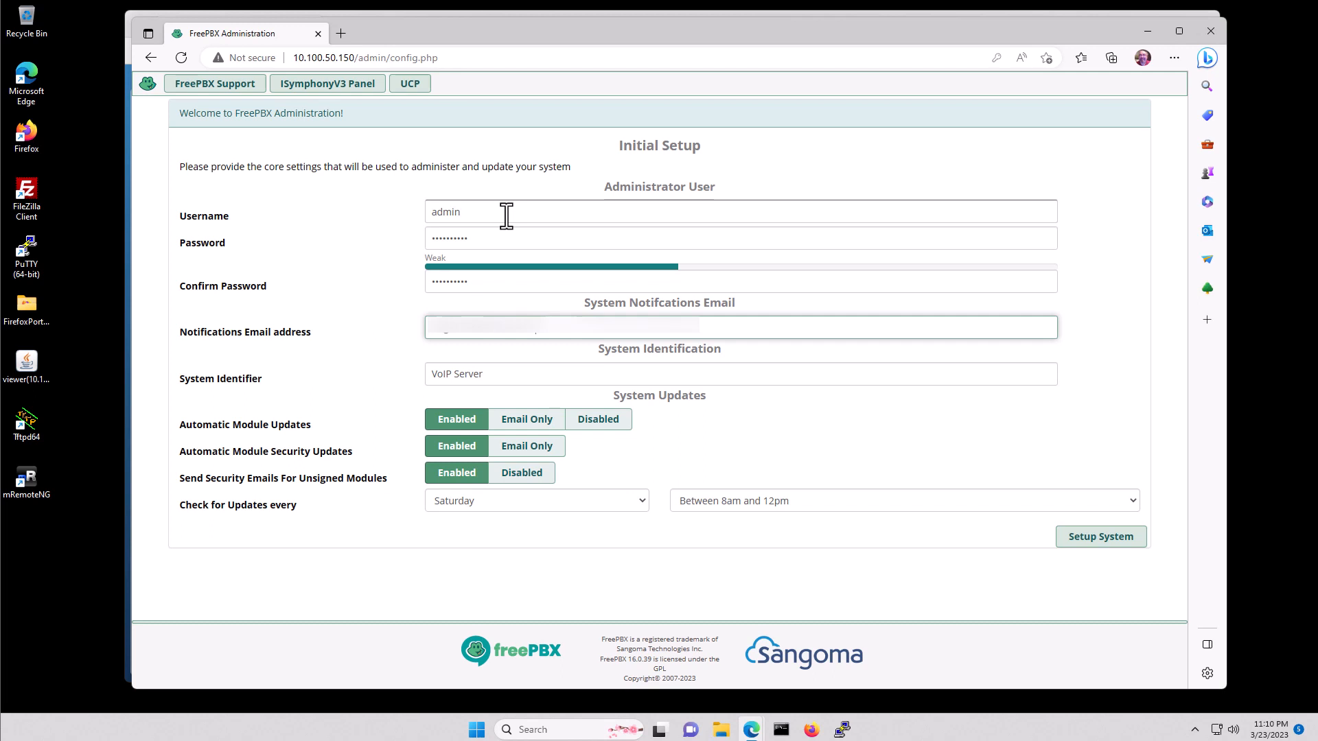
pyautogui.press('Tab')
pyautogui.write('Lab')
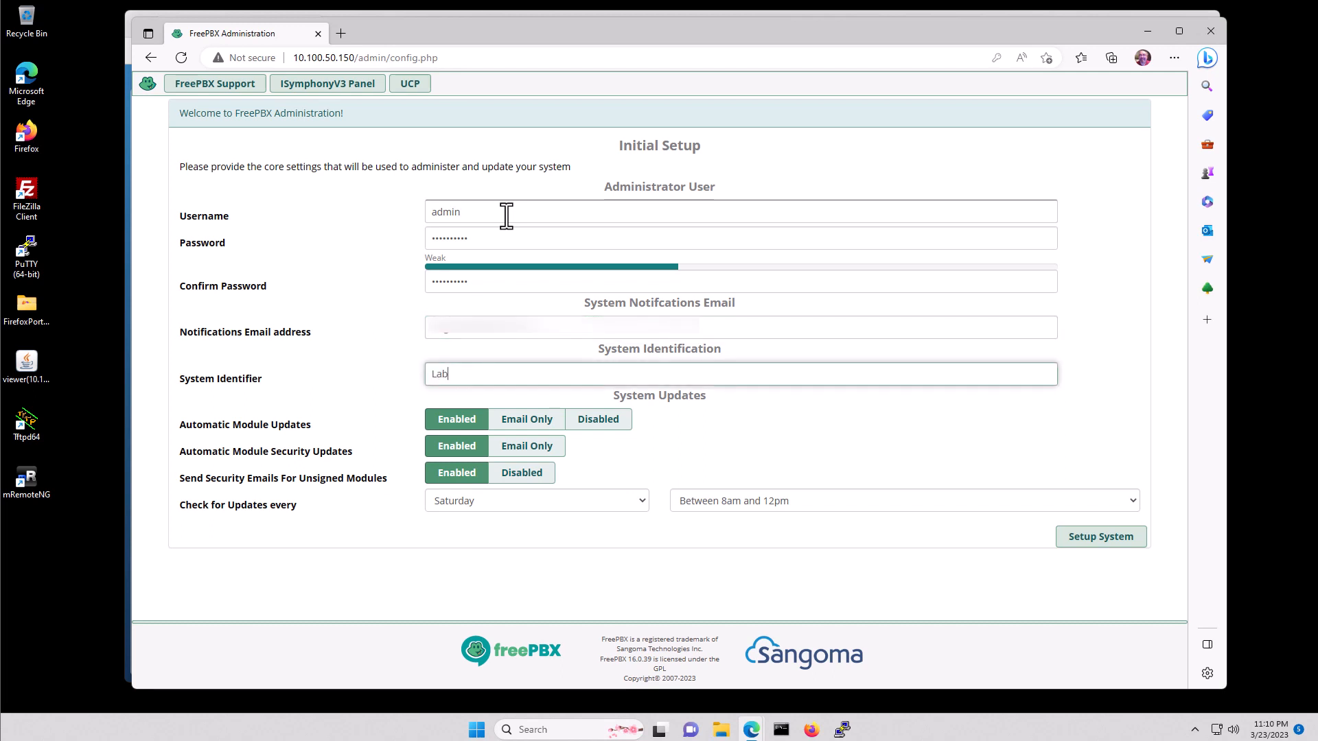
pyautogui.write(' PBX')
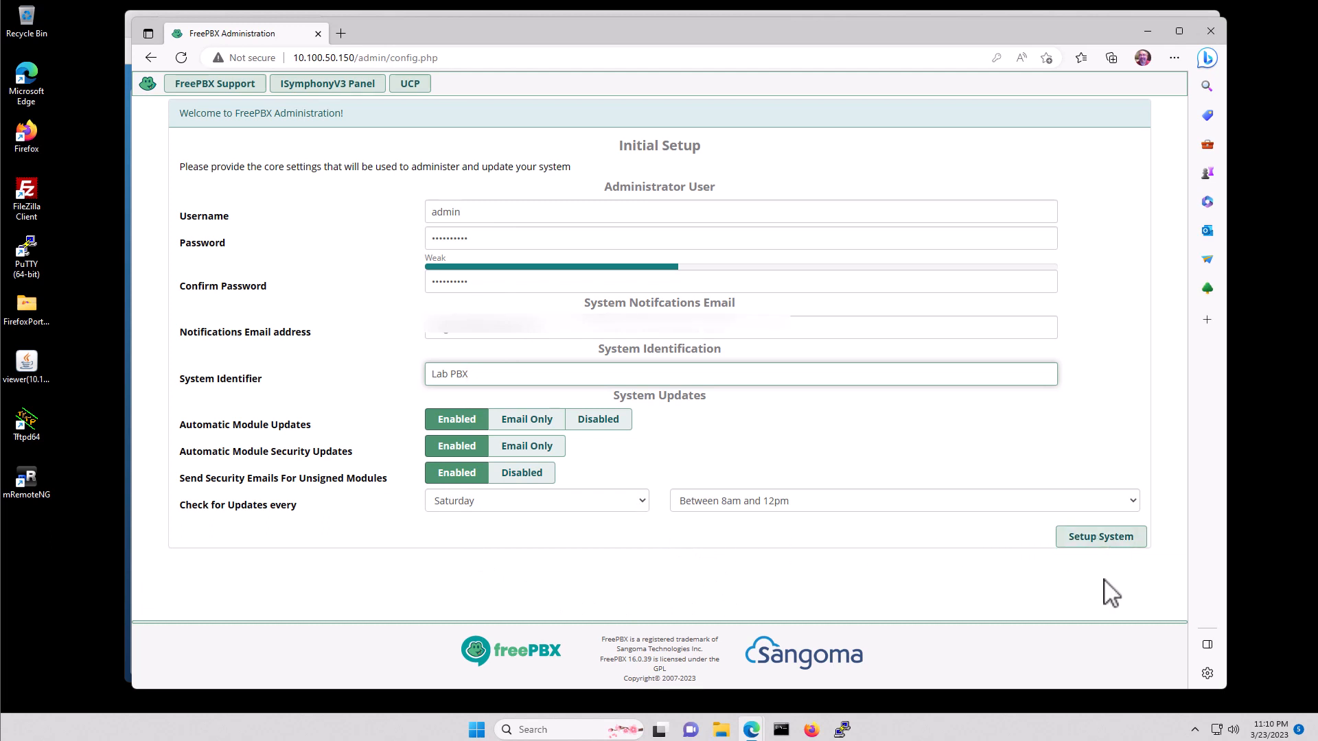
pyautogui.click(1100, 539)
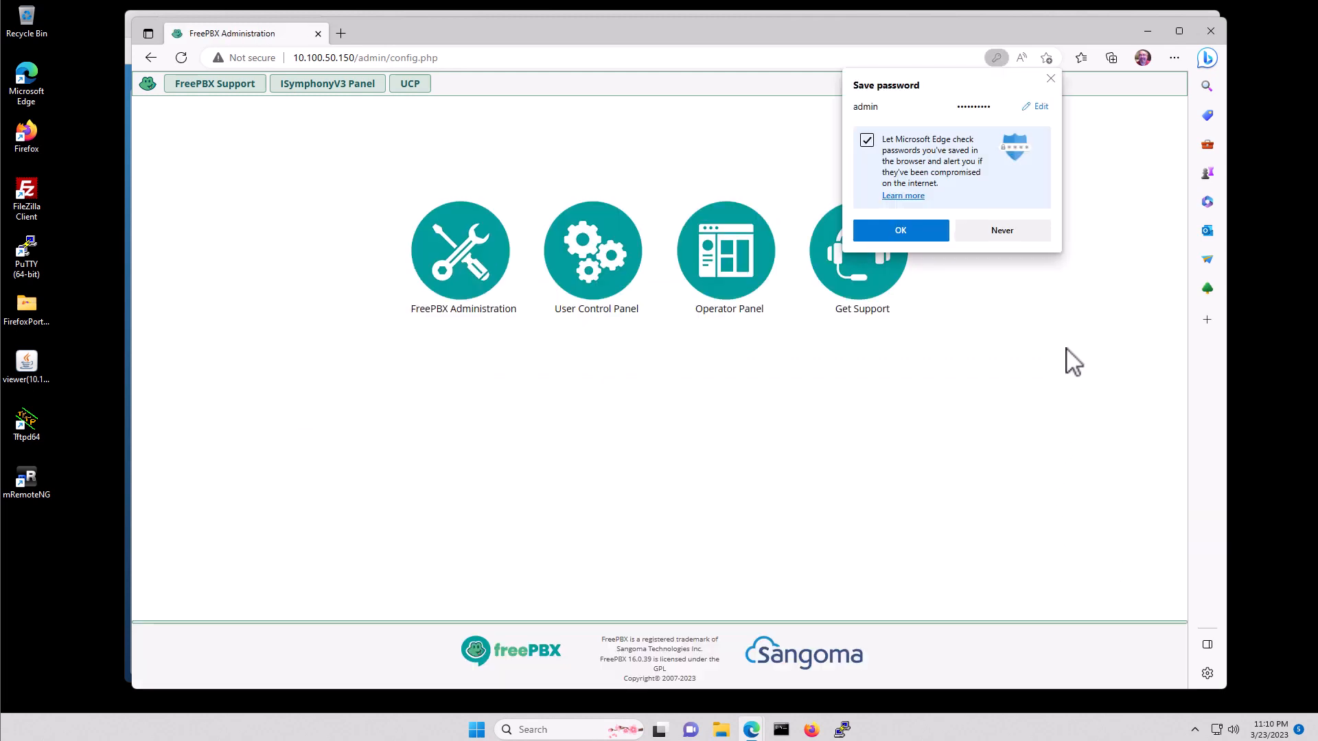
# - Decline Edge's password save and log in to FreePBX Administration as admin
pyautogui.click(1016, 233)
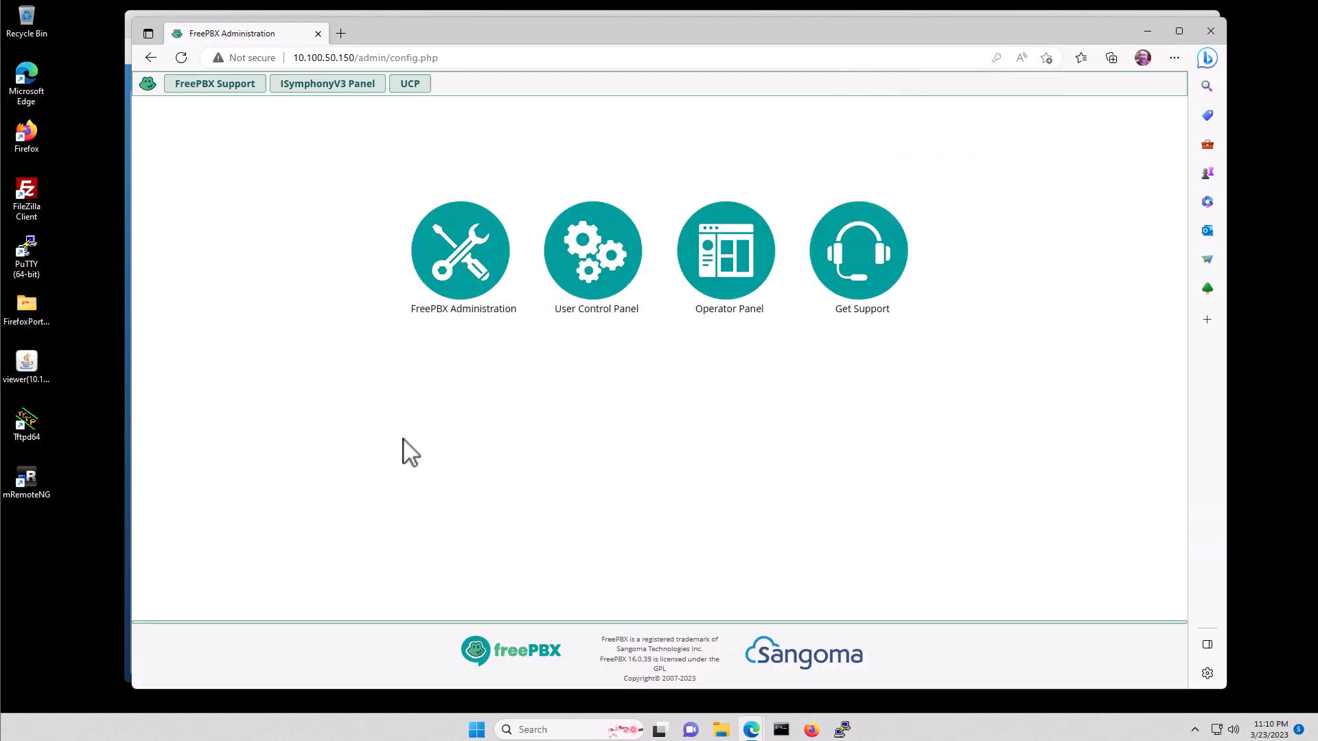
pyautogui.click(467, 273)
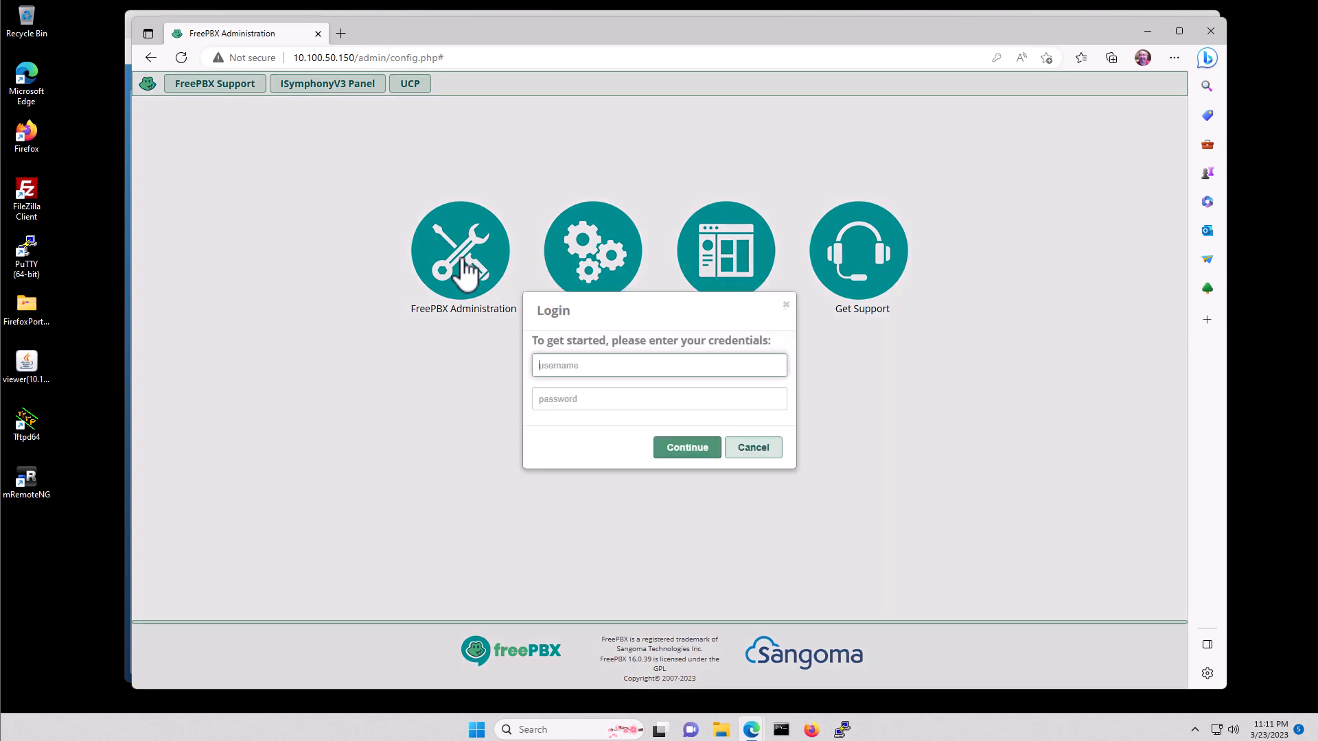
pyautogui.write('admin')
pyautogui.press('Tab')
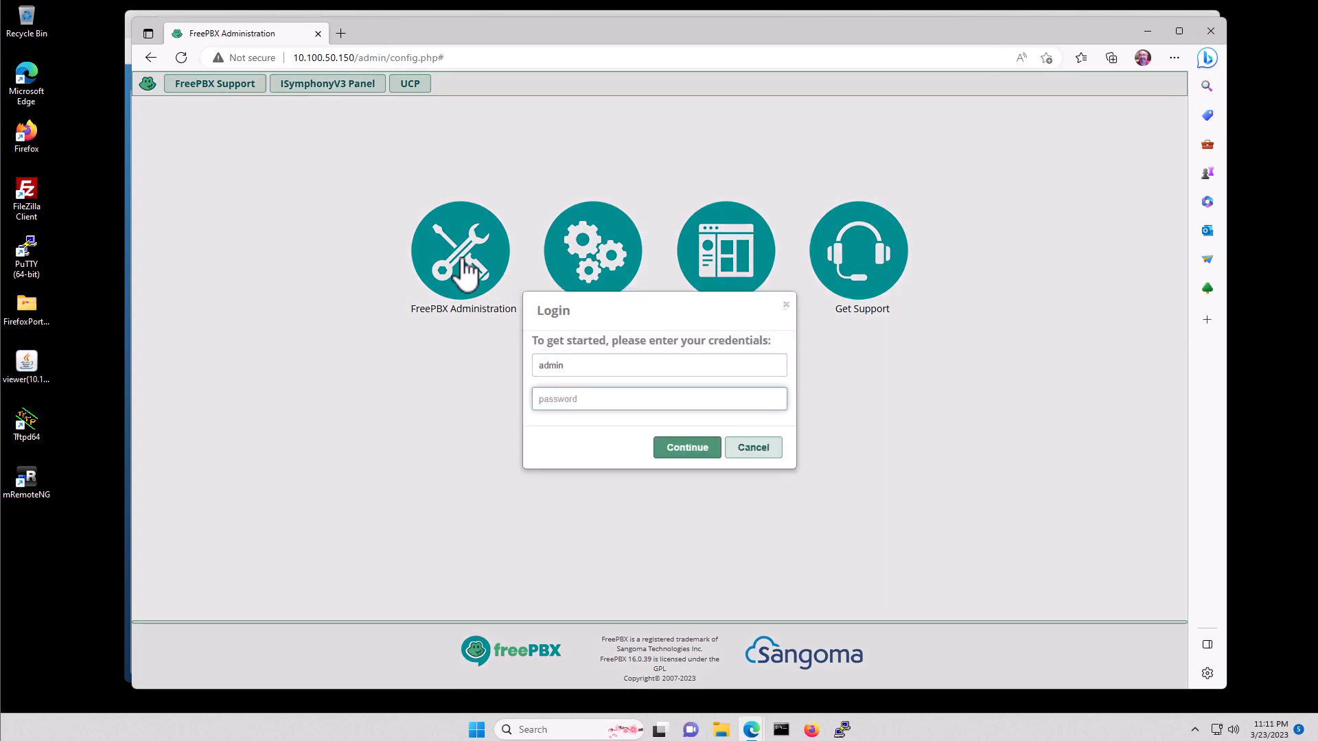
pyautogui.write('•••••••••')
pyautogui.click(685, 449)
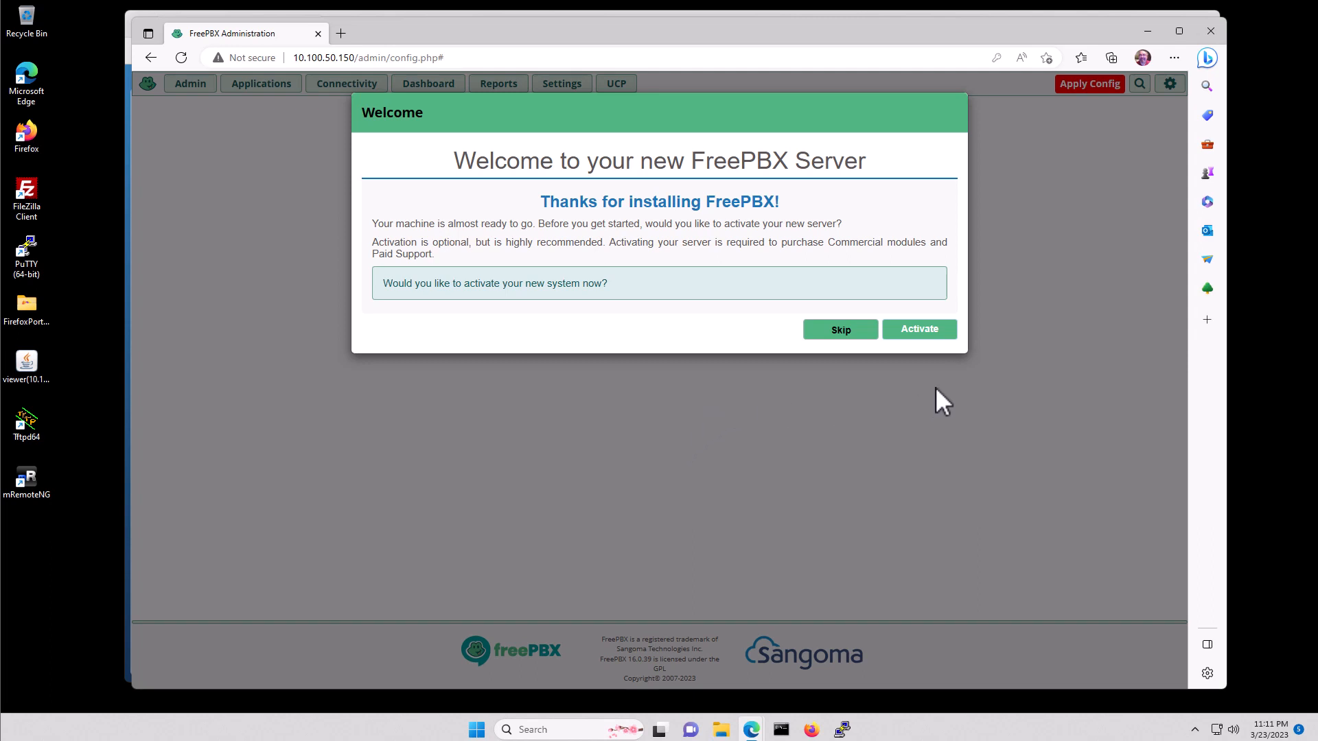
# - Choose to activate the server and sign in with the existing portal account
pyautogui.click(926, 332)
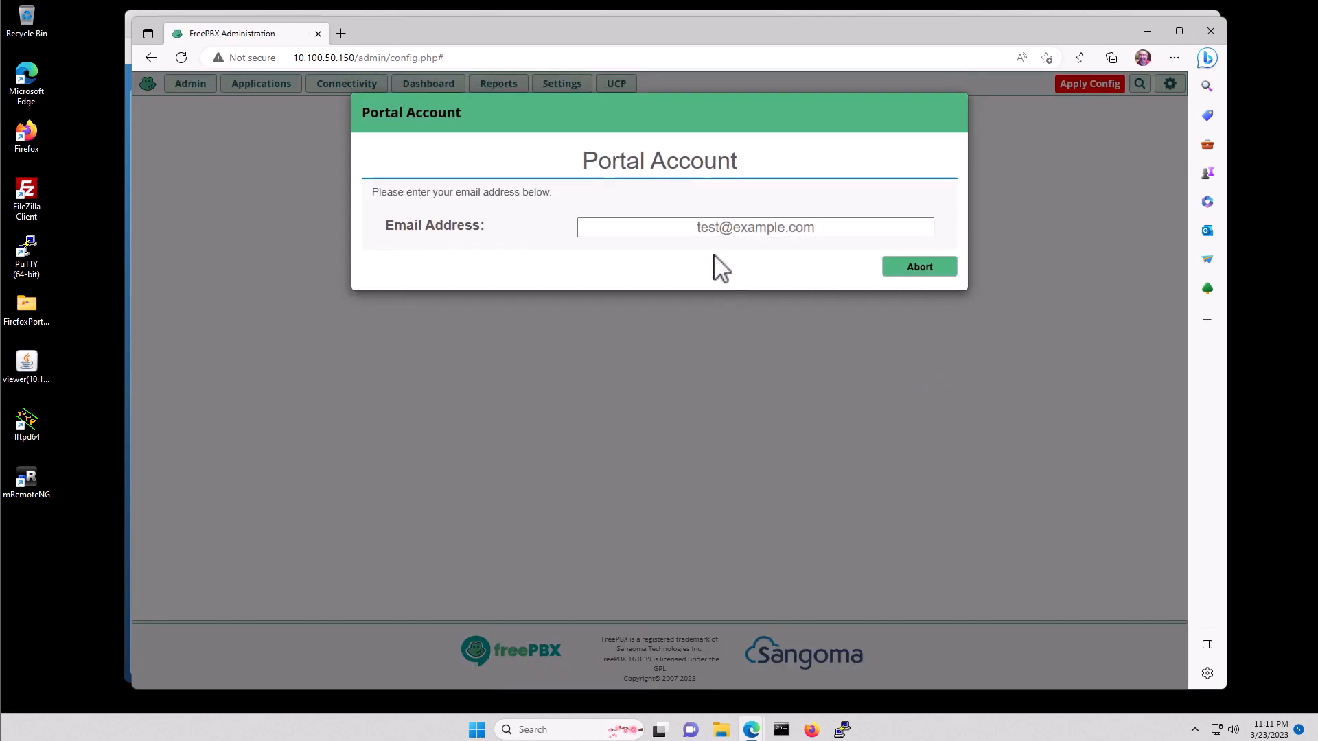
pyautogui.click(718, 228)
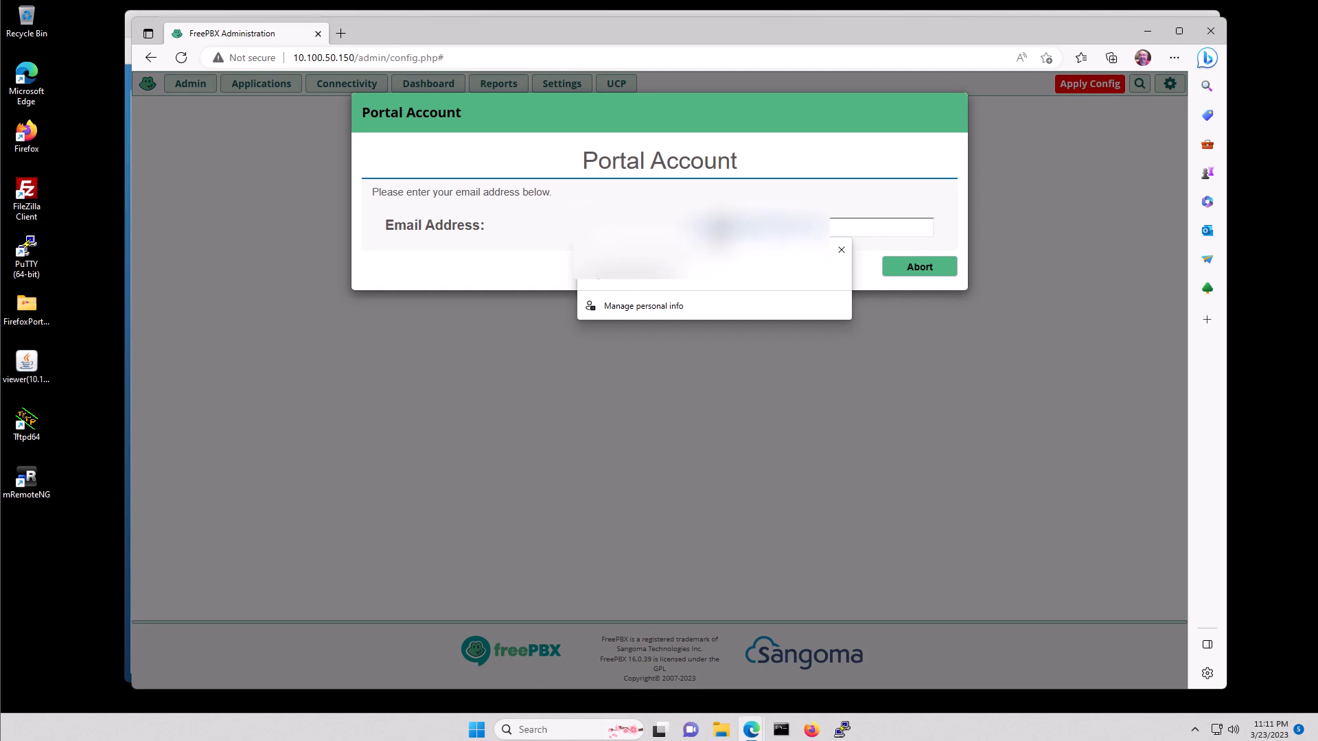
pyautogui.click(565, 201)
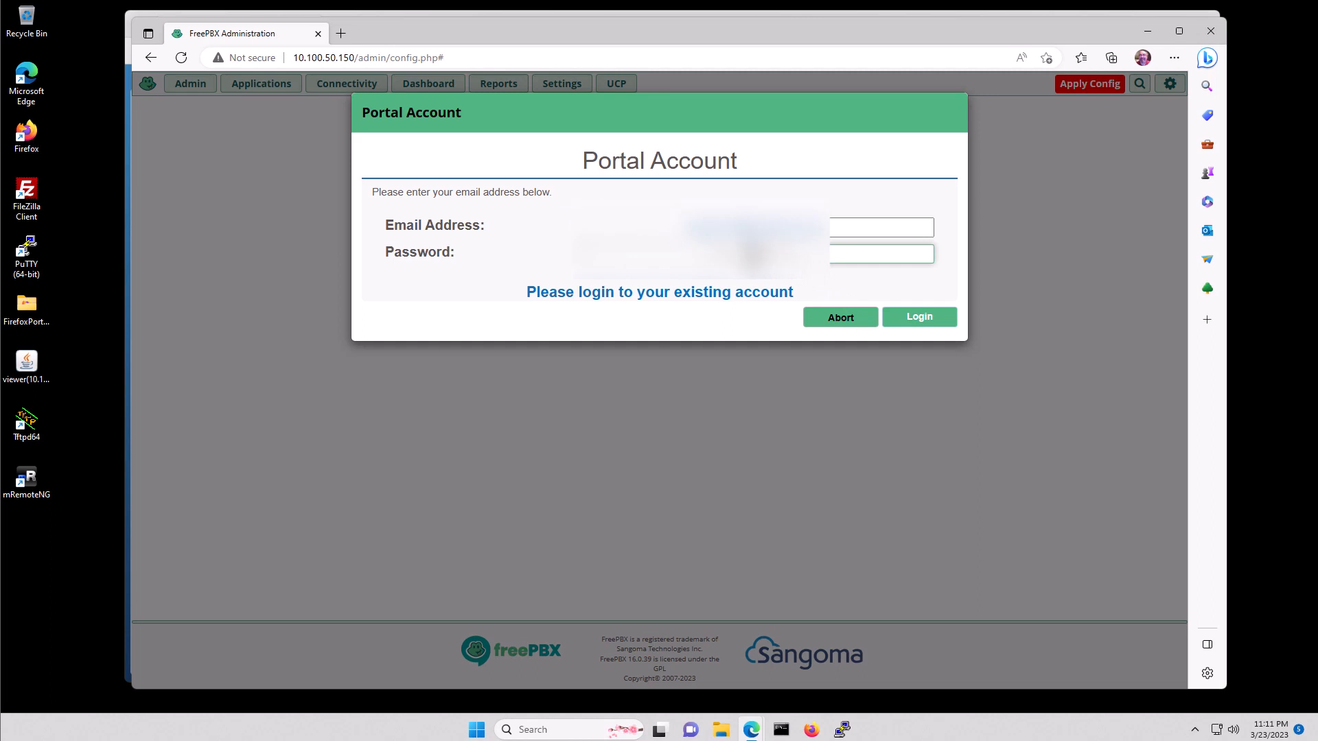
pyautogui.write('•')
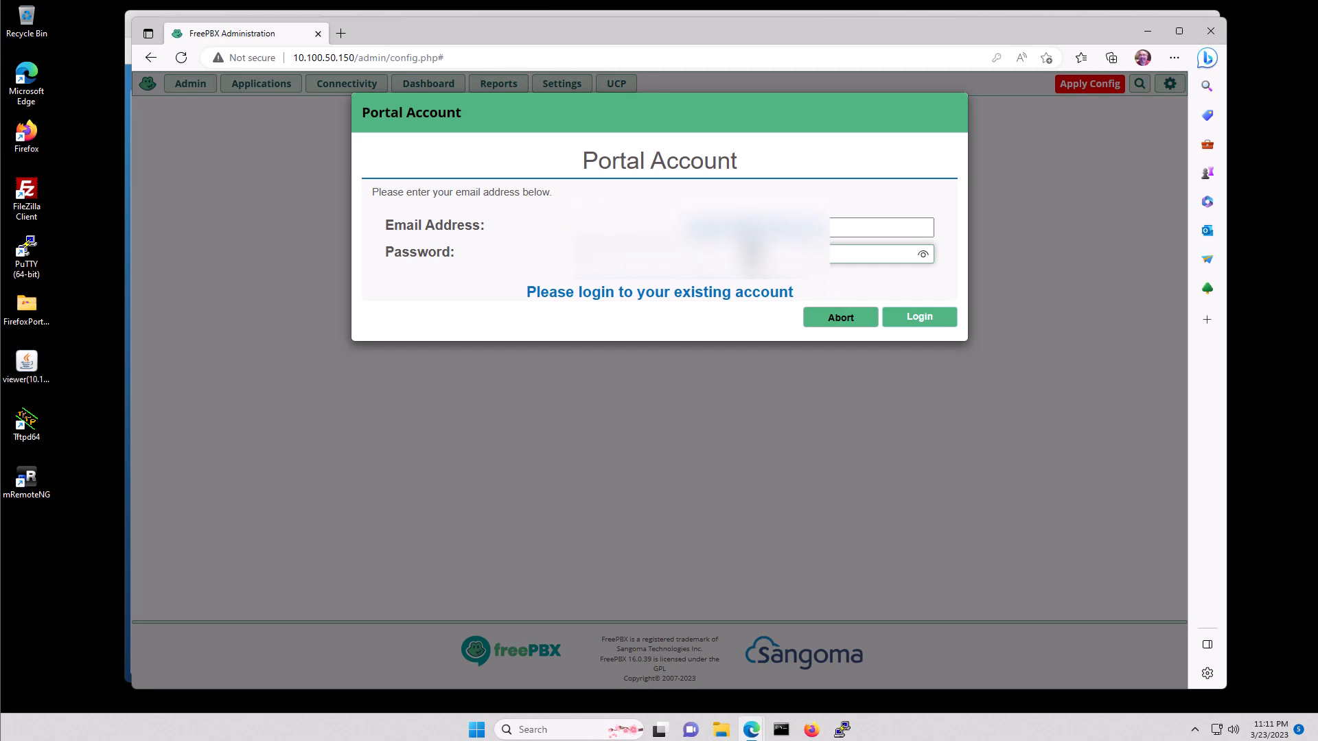
pyautogui.click(923, 319)
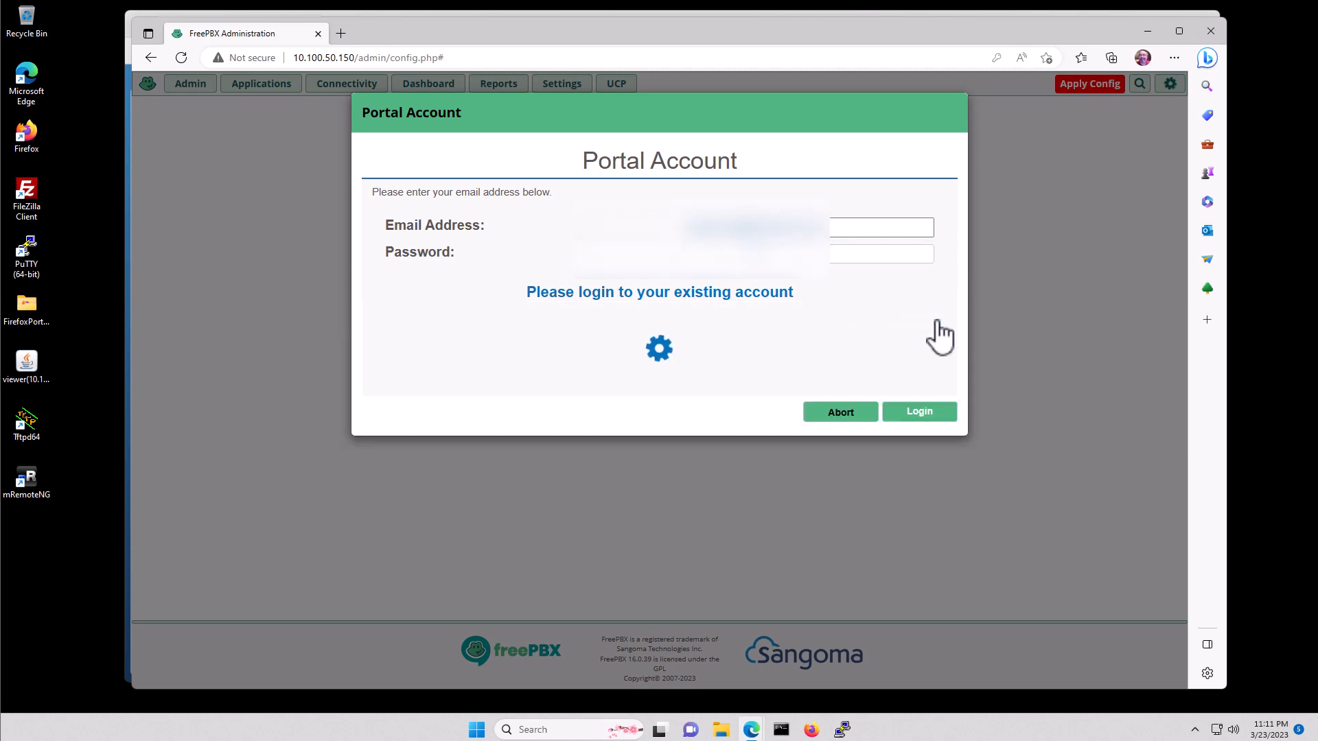
# - Submit the portal account details and activate the PBX as a new deployment
pyautogui.scroll(-2, 940, 335)
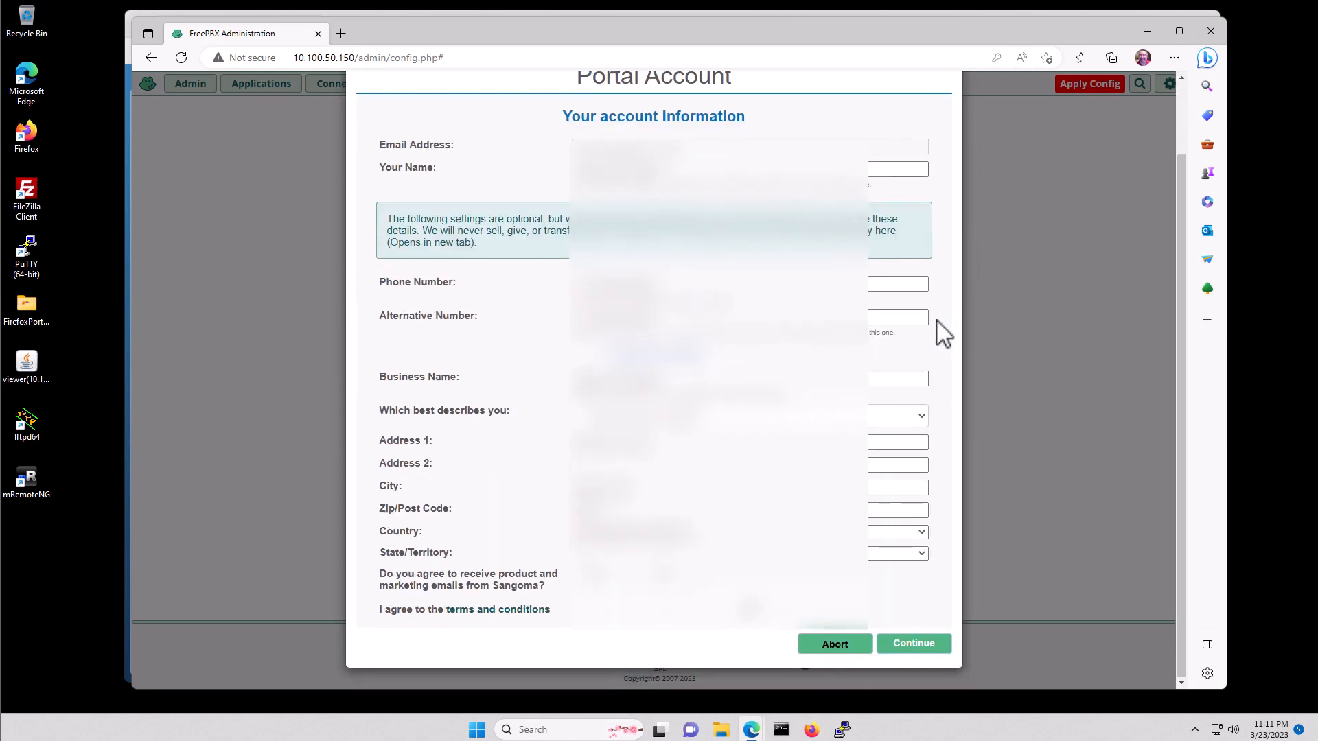
pyautogui.click(909, 648)
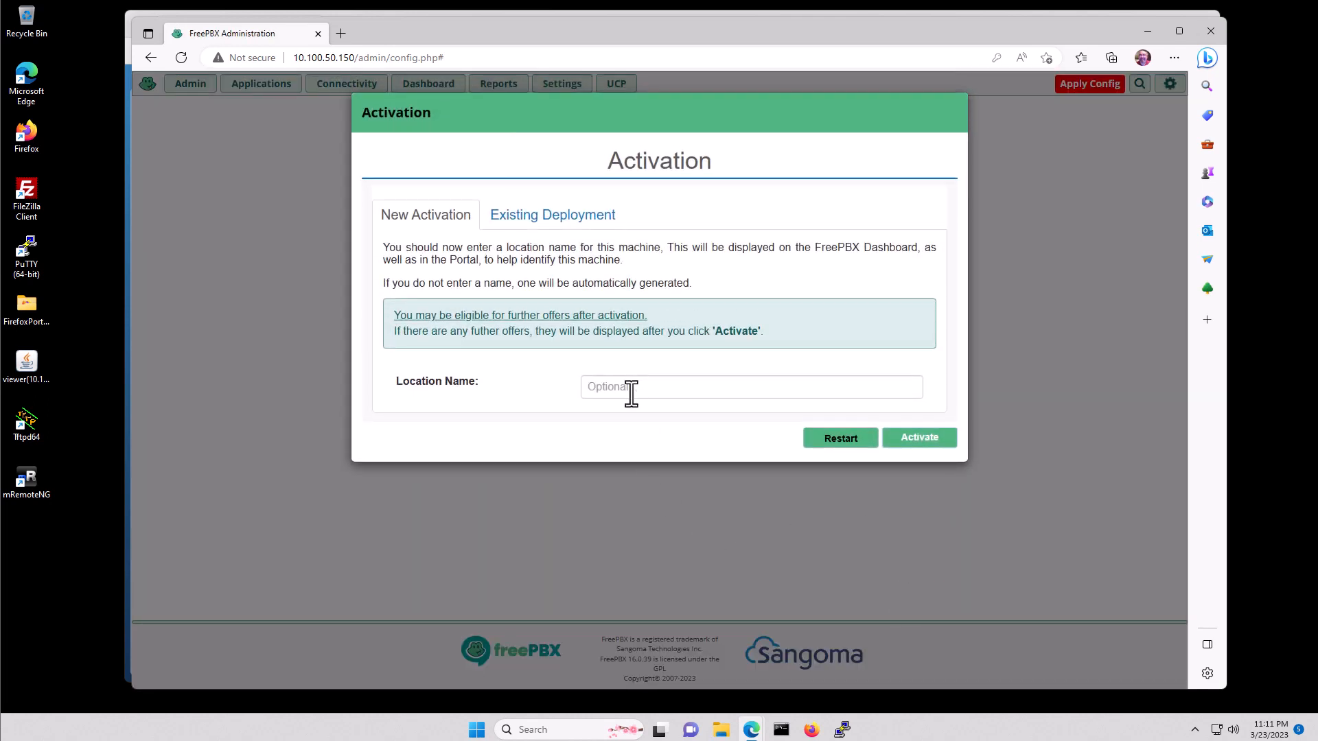
pyautogui.click(923, 437)
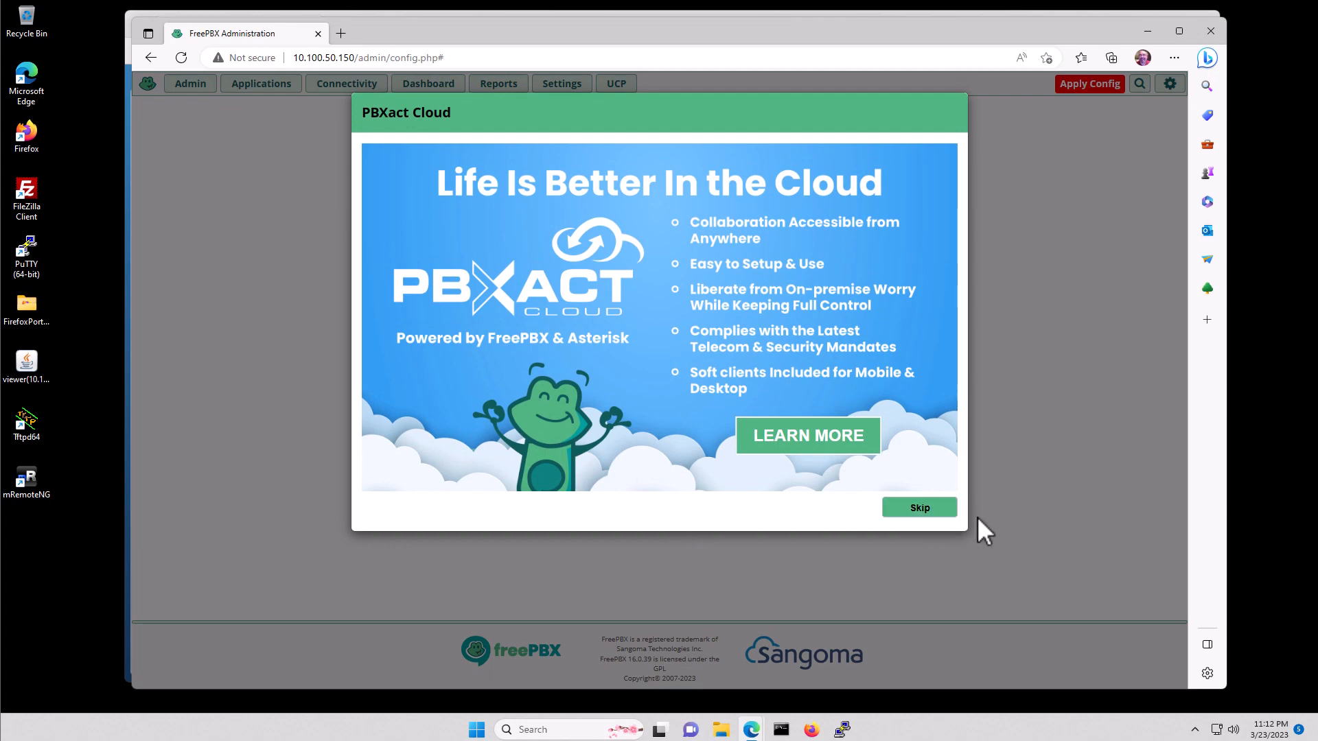
# - Skip the PBXact Cloud, SIPStation, soft clients, Sangoma Phones and Reseller Program offers
pyautogui.click(916, 511)
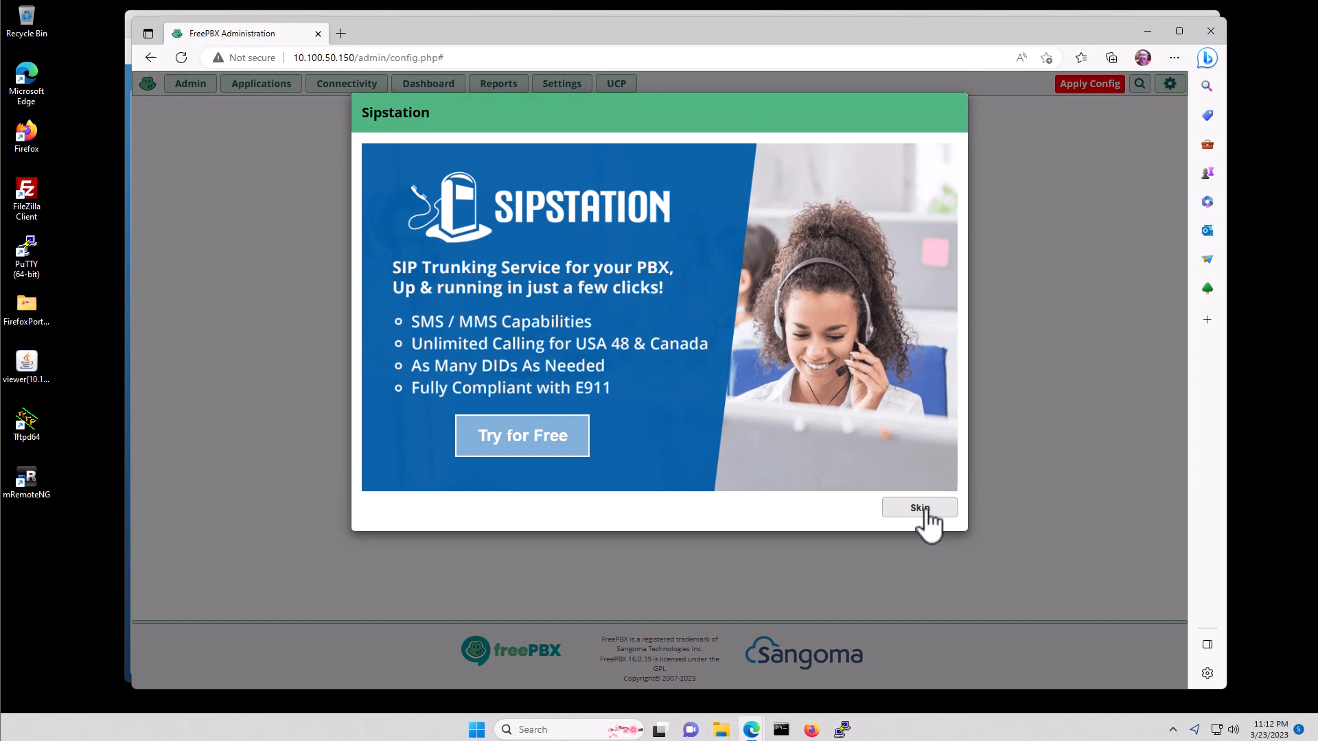
pyautogui.click(924, 514)
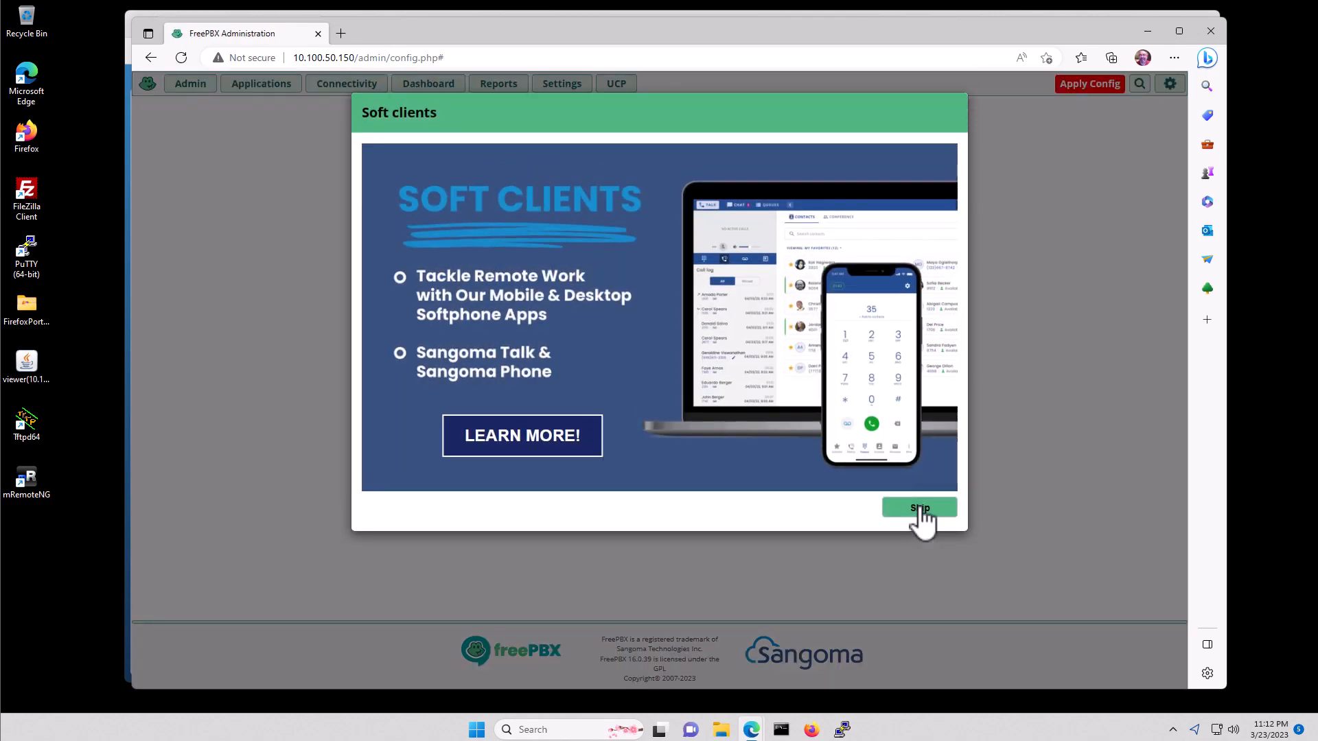
pyautogui.click(924, 513)
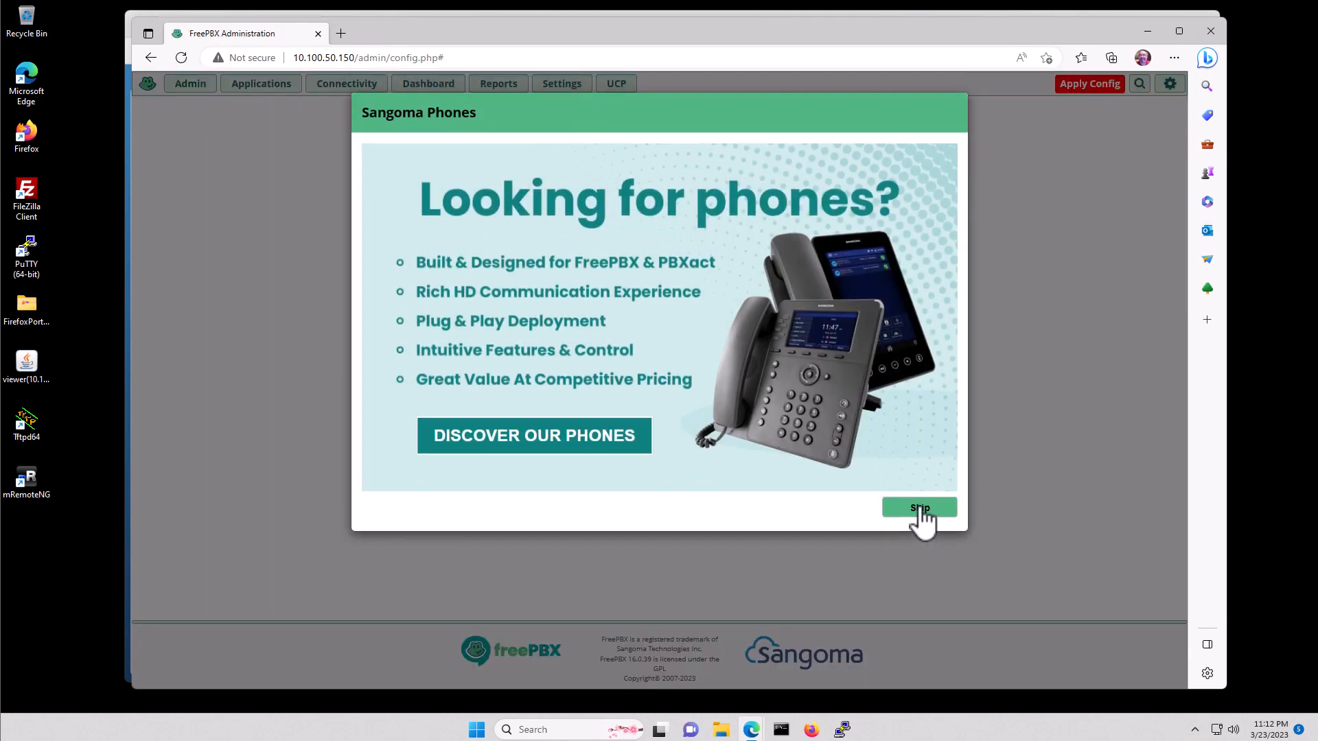
pyautogui.click(921, 511)
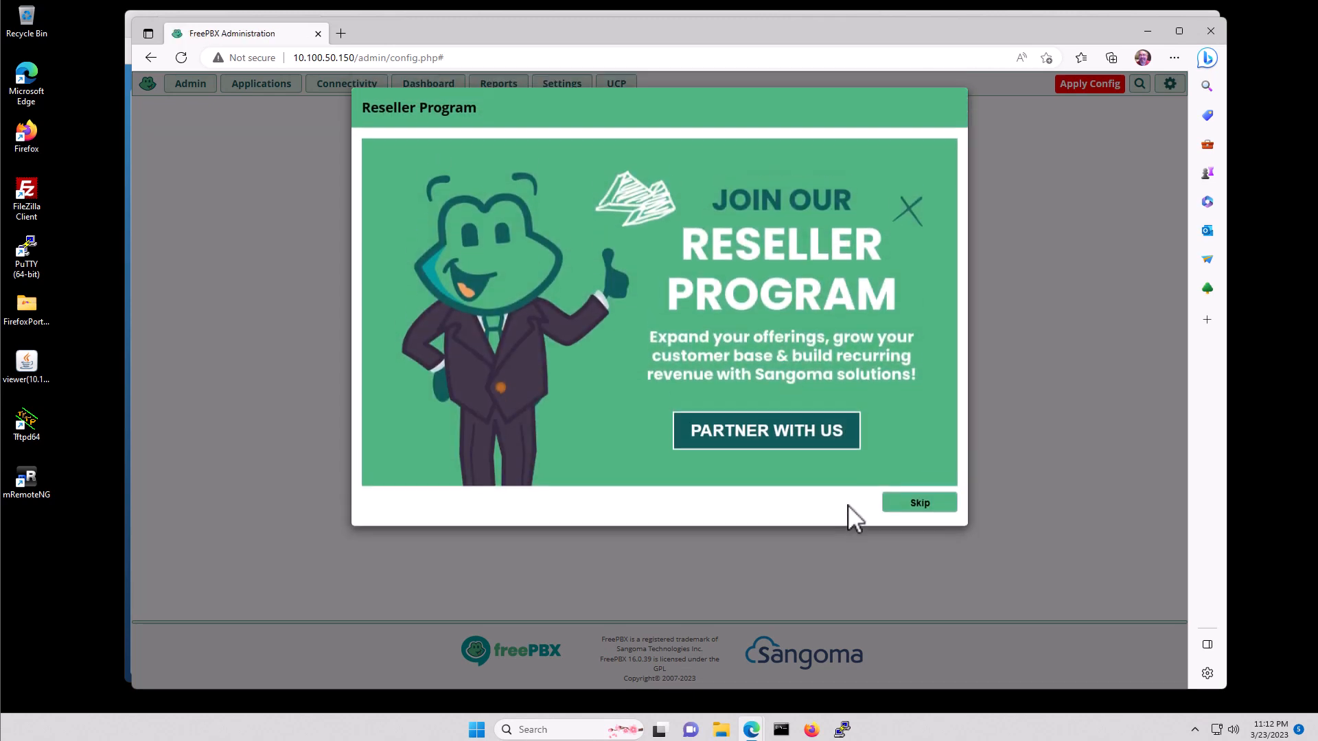
pyautogui.click(915, 509)
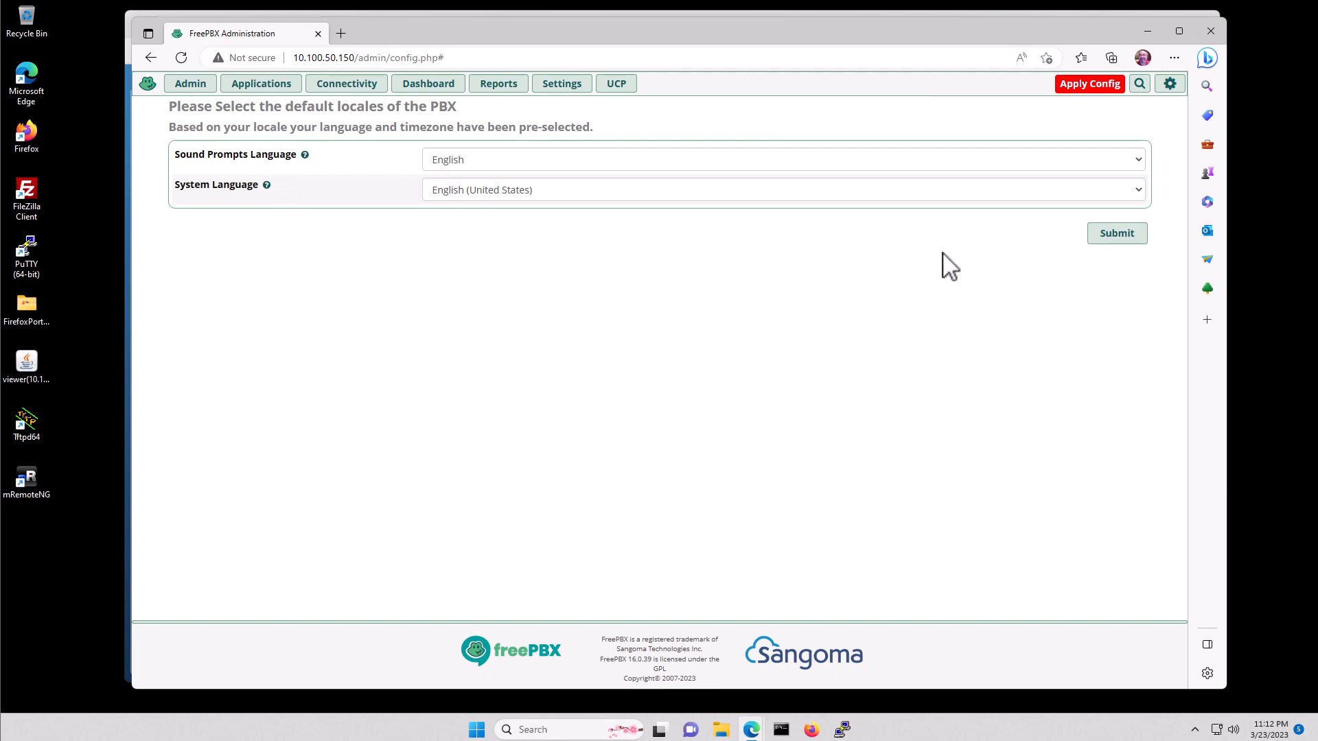
# - Keep English locales, start the Smart Firewall wizard, and trust client 10.10.11.52/32 and network 10.10.11.0/24
pyautogui.click(1124, 237)
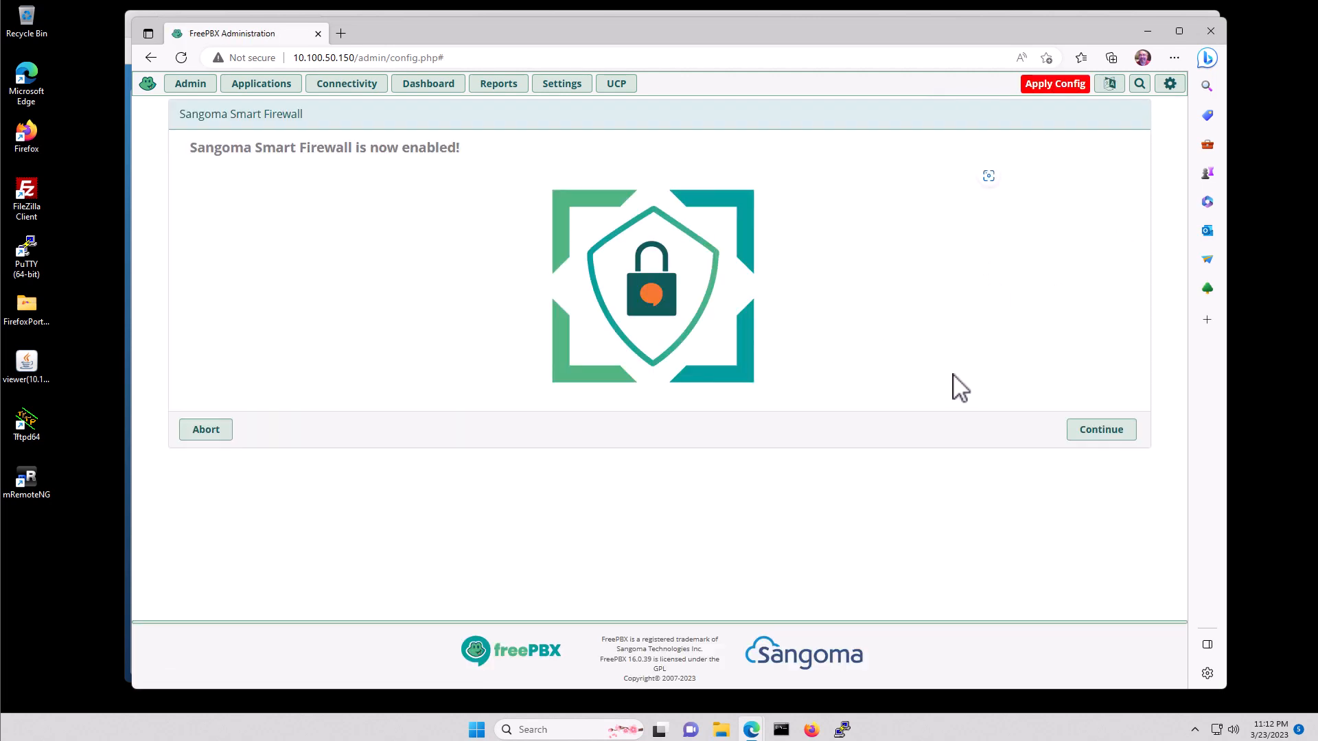
pyautogui.click(1098, 432)
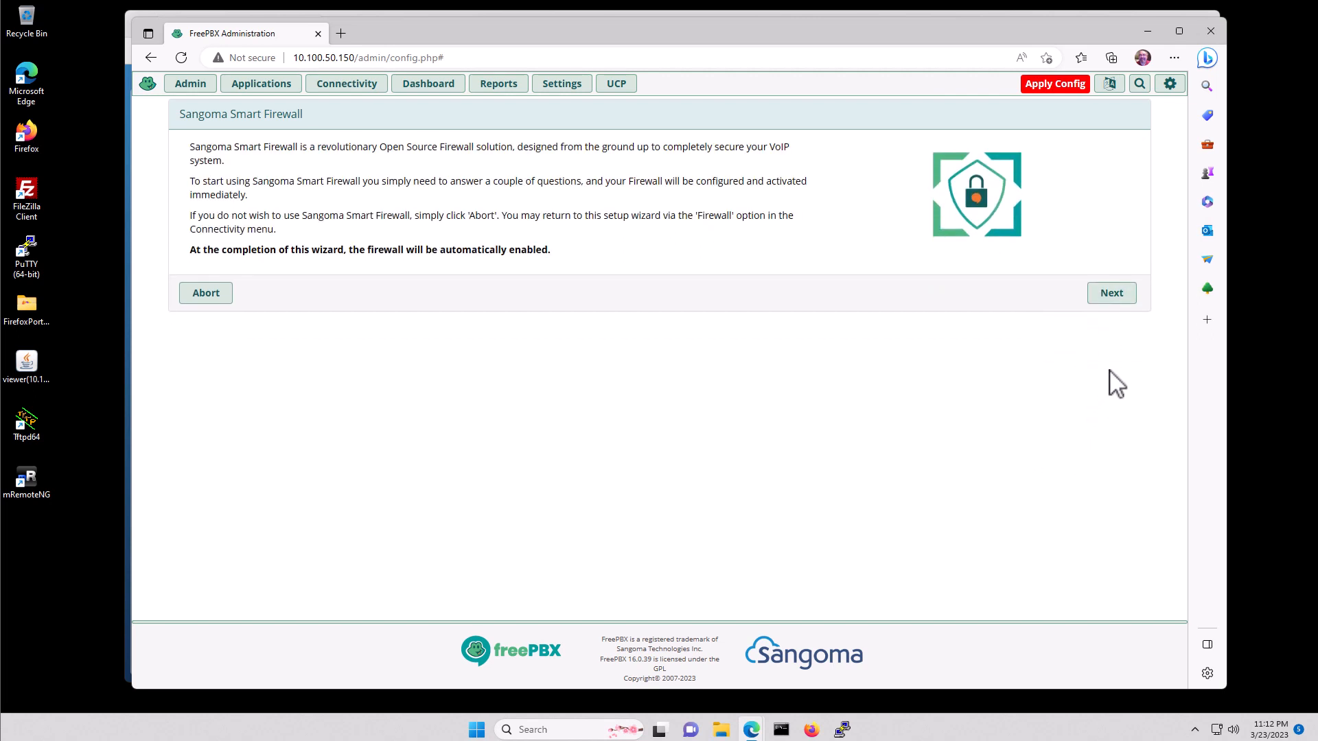
pyautogui.click(1112, 295)
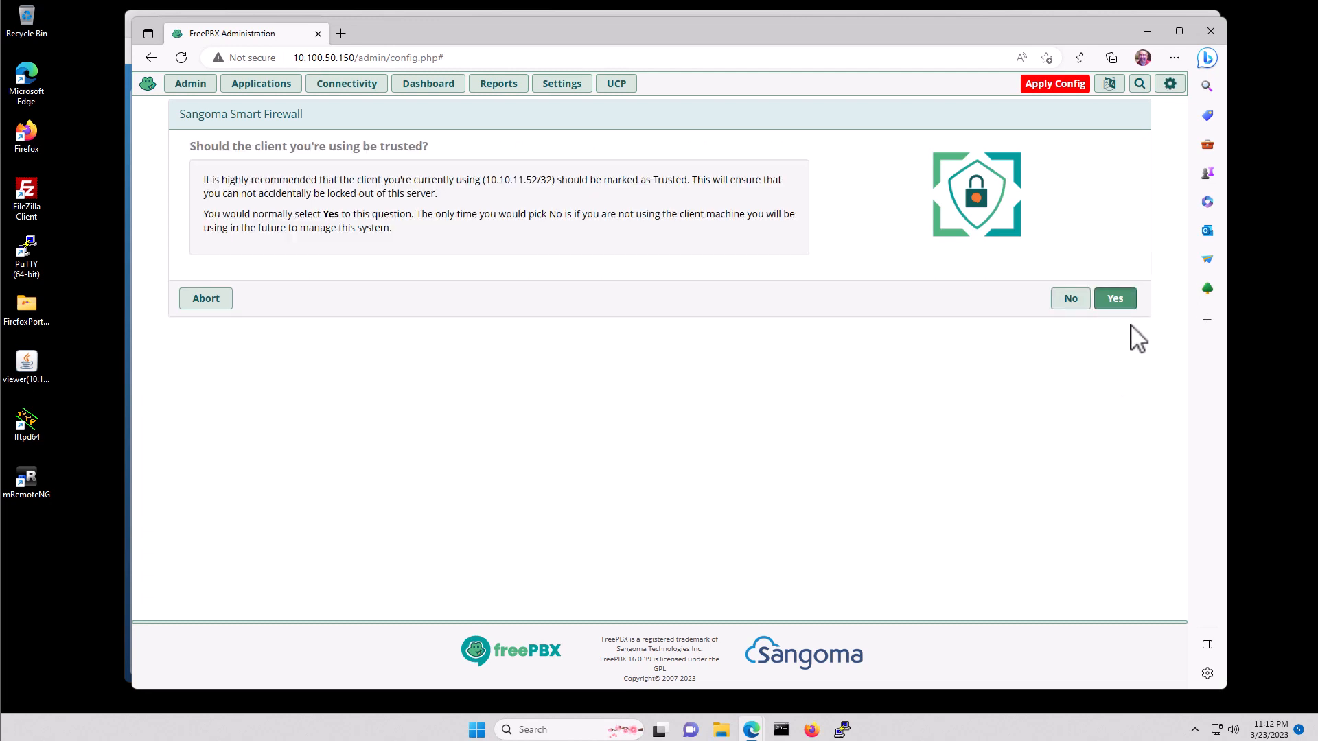
pyautogui.click(1116, 299)
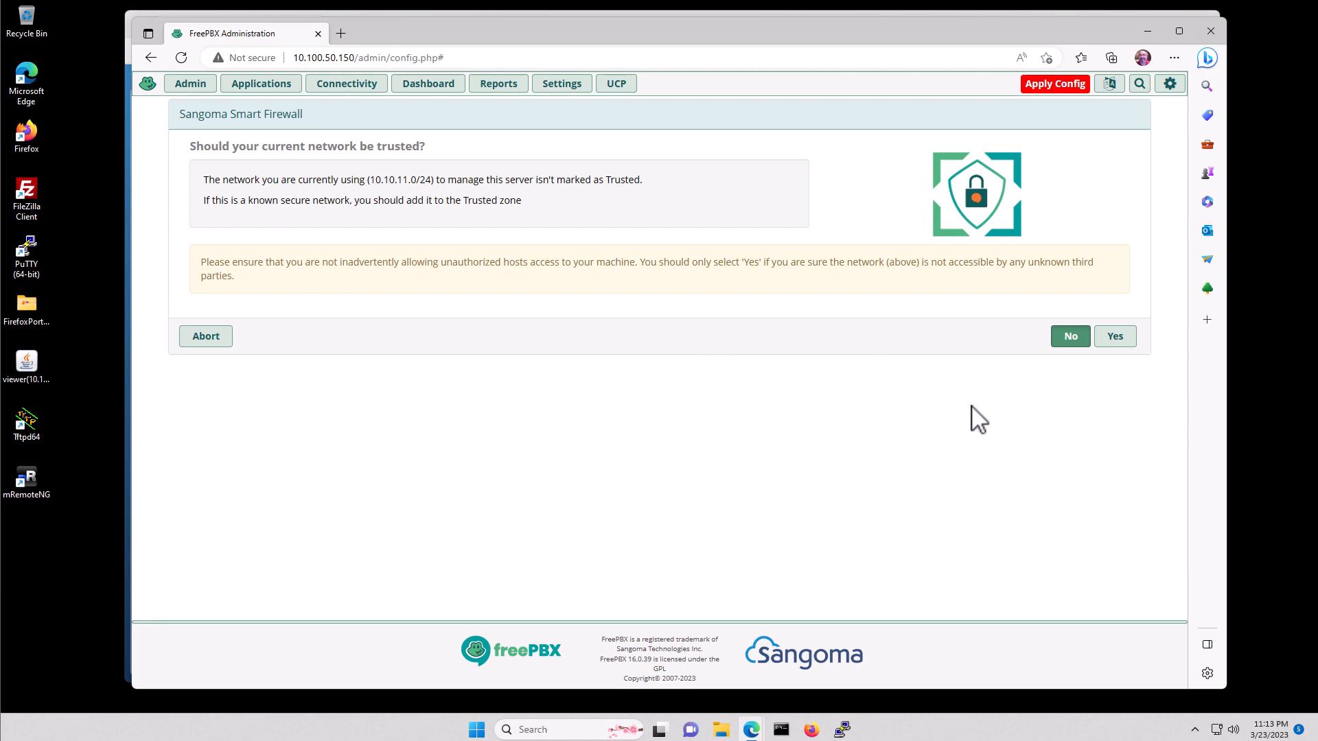
pyautogui.click(1115, 336)
# - Retry trusting 10.10.11.0/24, then reload the page and resubmit the form after the Ajax error
pyautogui.click(1114, 337)
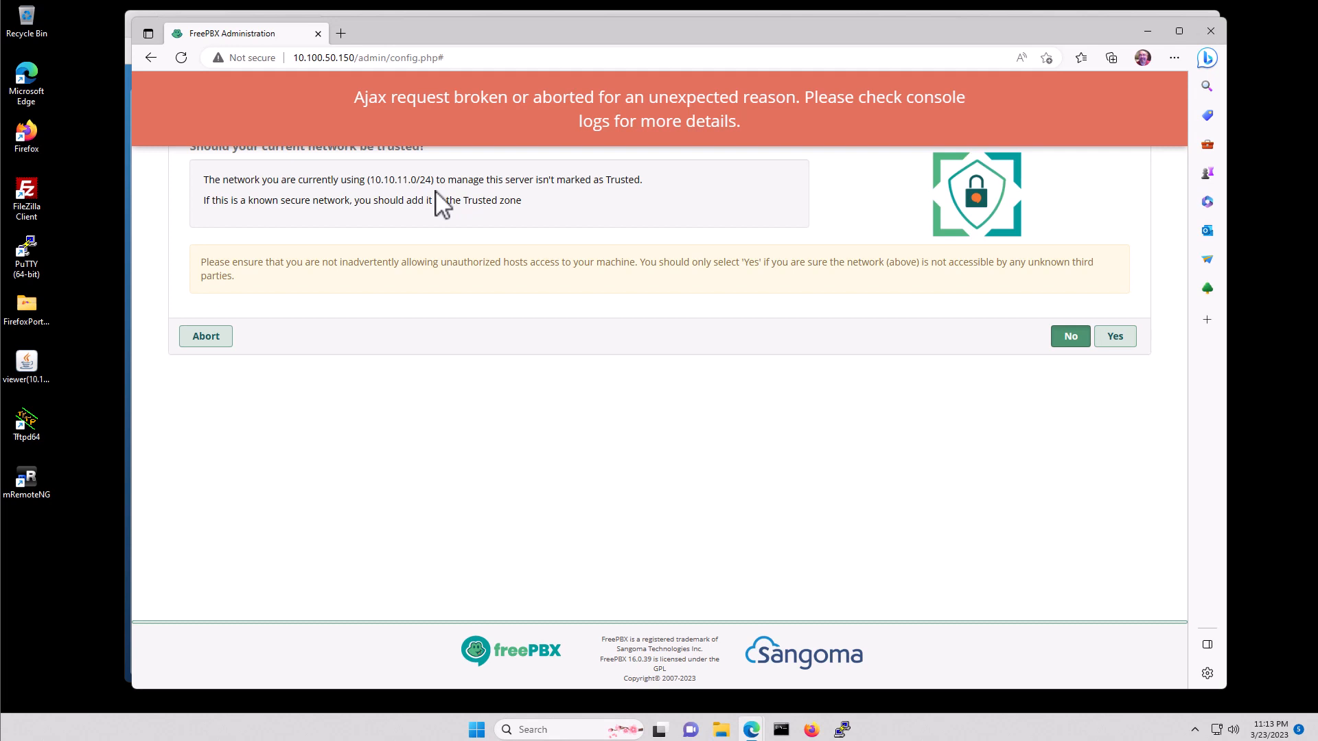
pyautogui.moveTo(210, 87)
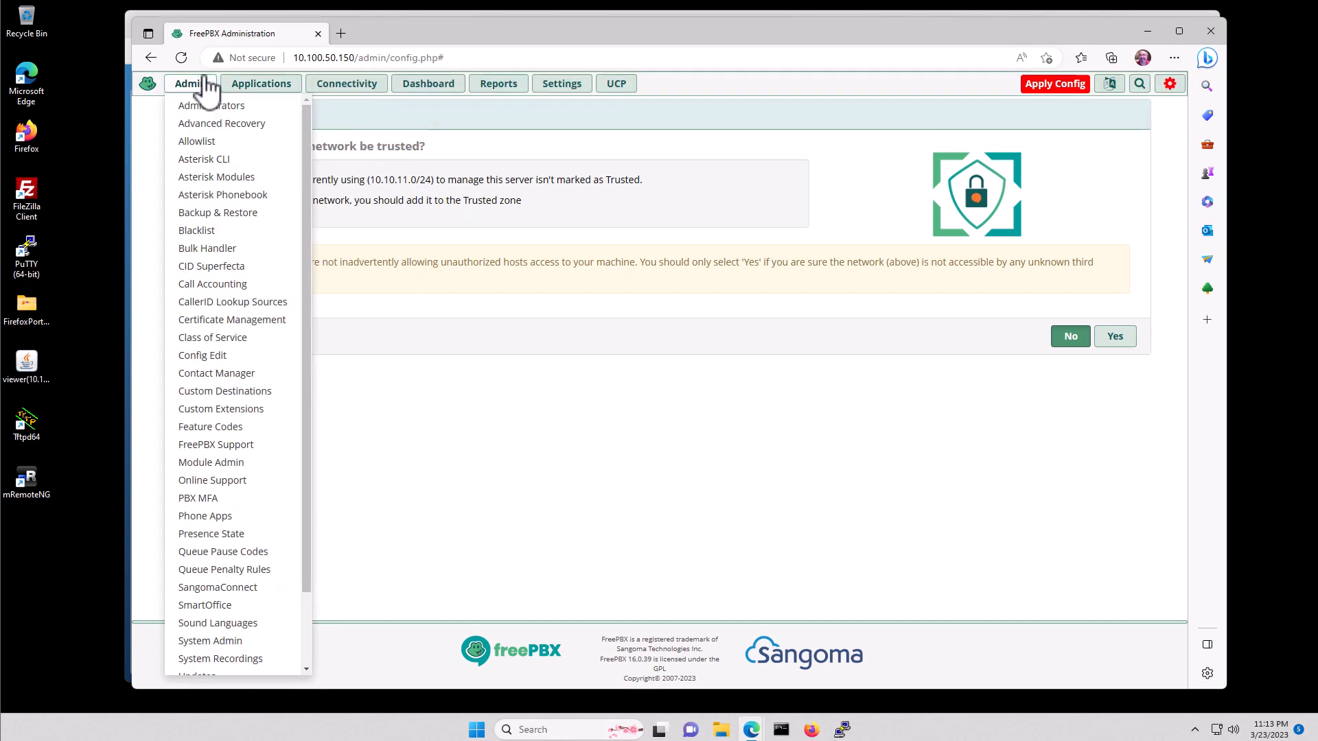
pyautogui.click(182, 57)
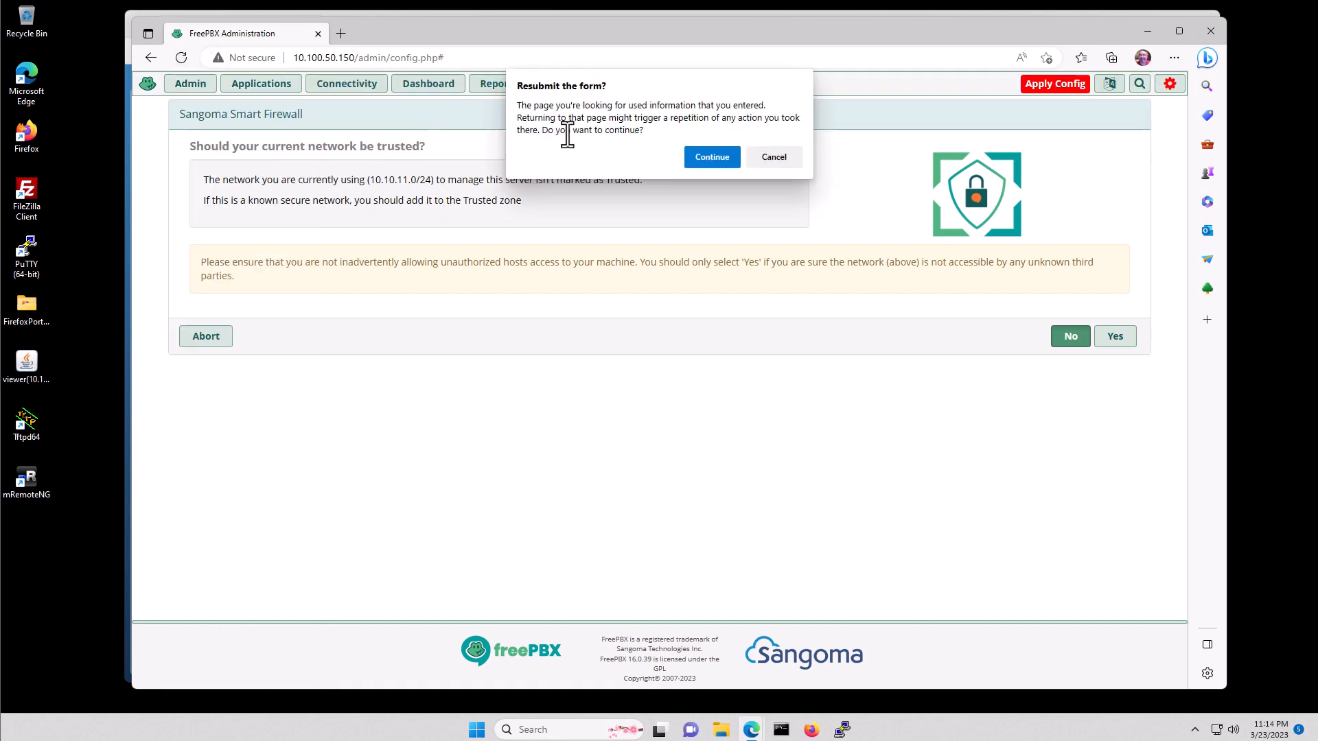
pyautogui.click(711, 159)
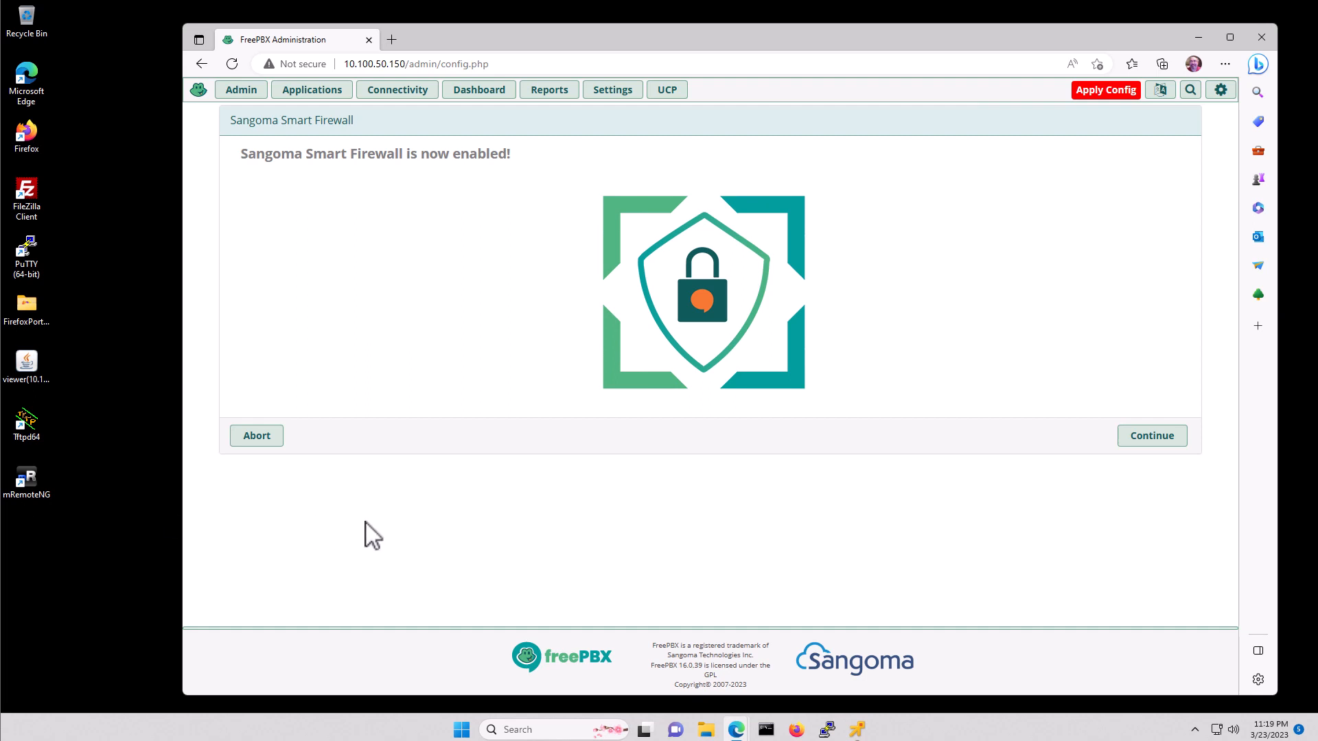
# - Trust 10.10.11.0/24, enable Responsive Firewall, decline automatic Asterisk IP setup, and decline the SIPStation trial
pyautogui.click(1132, 440)
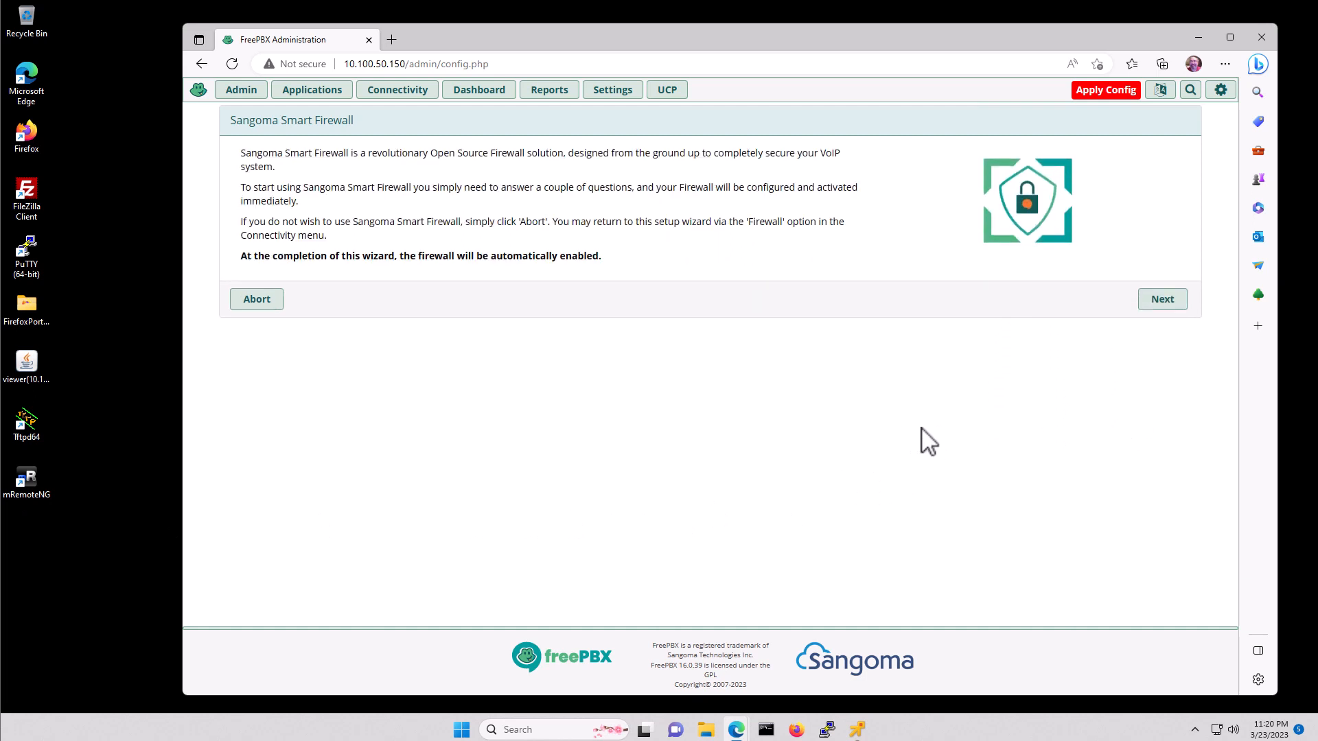
pyautogui.click(1165, 302)
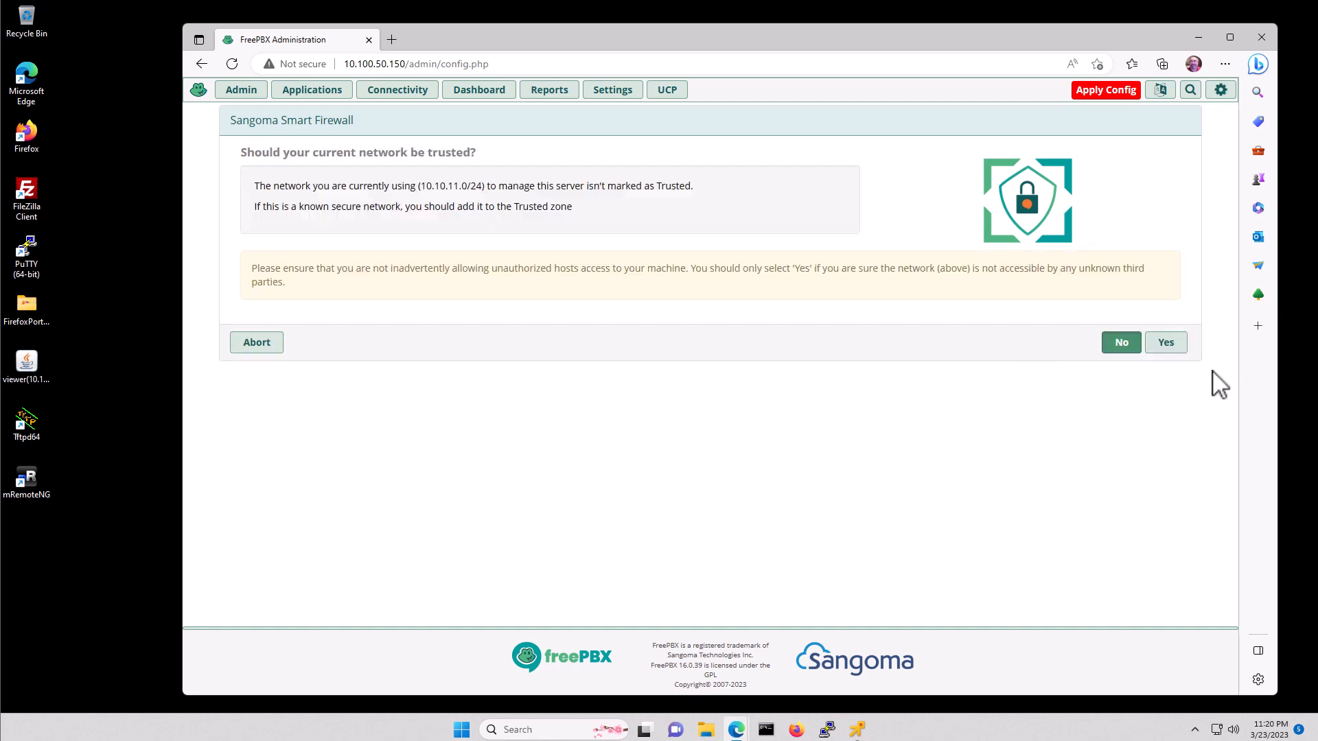
pyautogui.click(1168, 347)
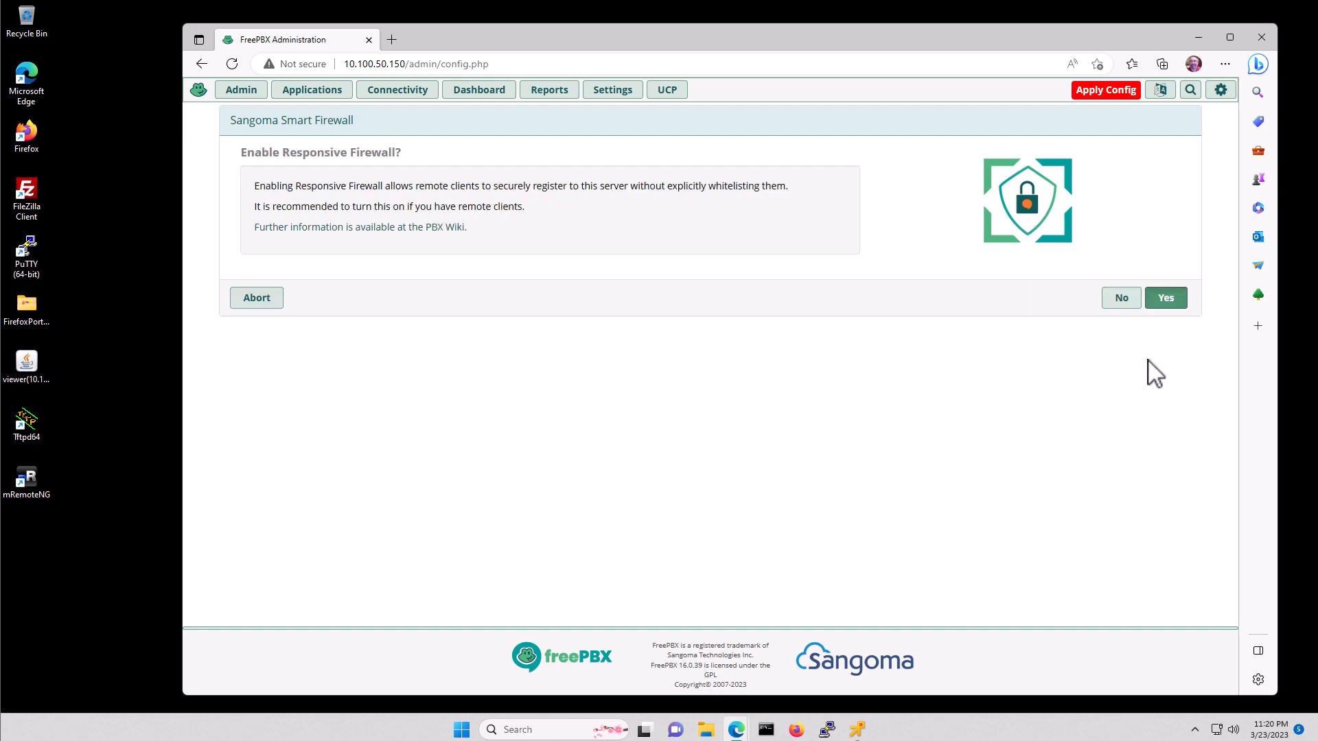
pyautogui.click(1166, 297)
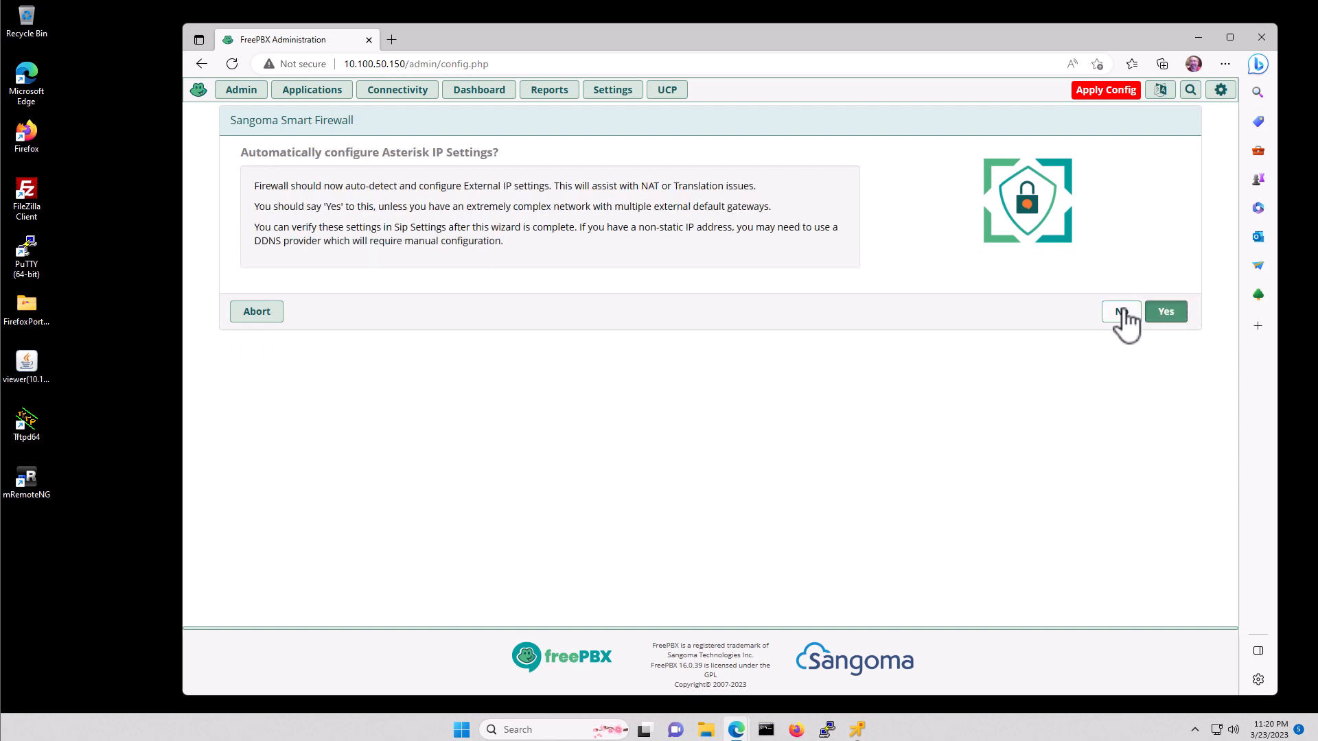
pyautogui.click(1122, 313)
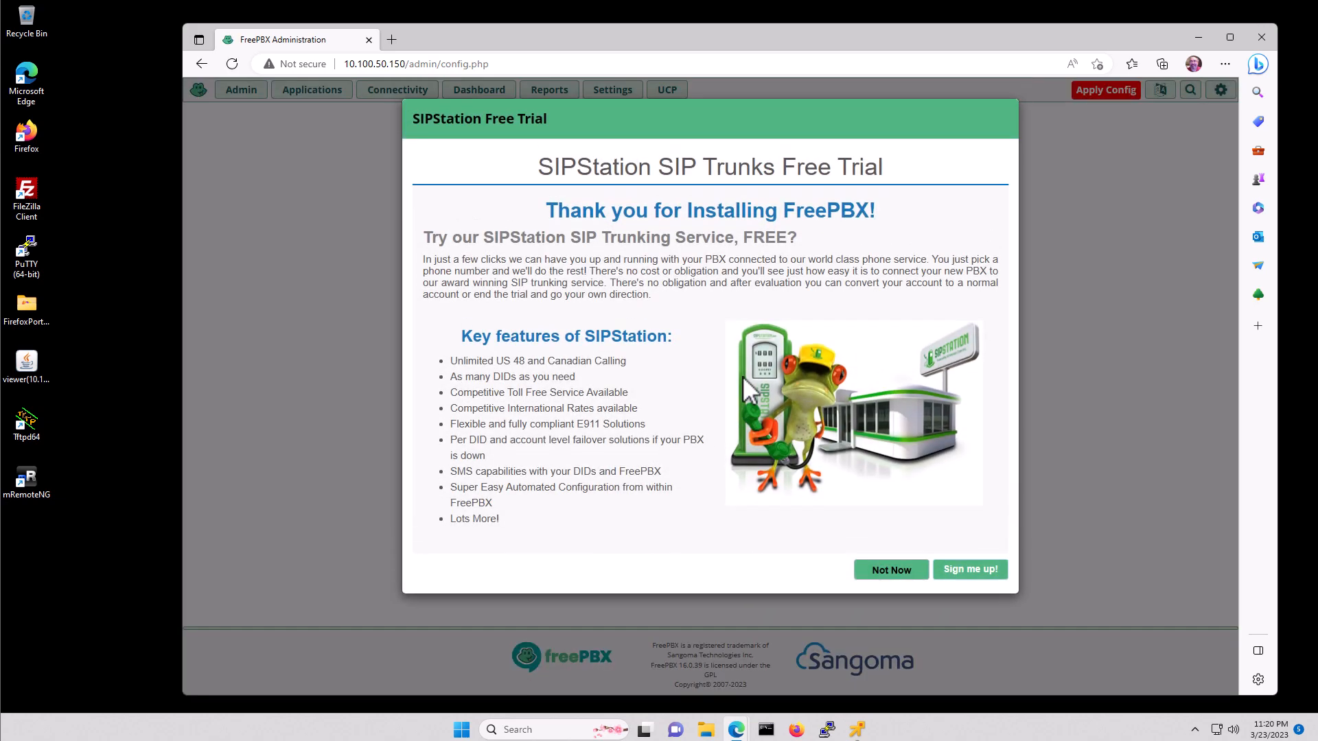
pyautogui.click(895, 571)
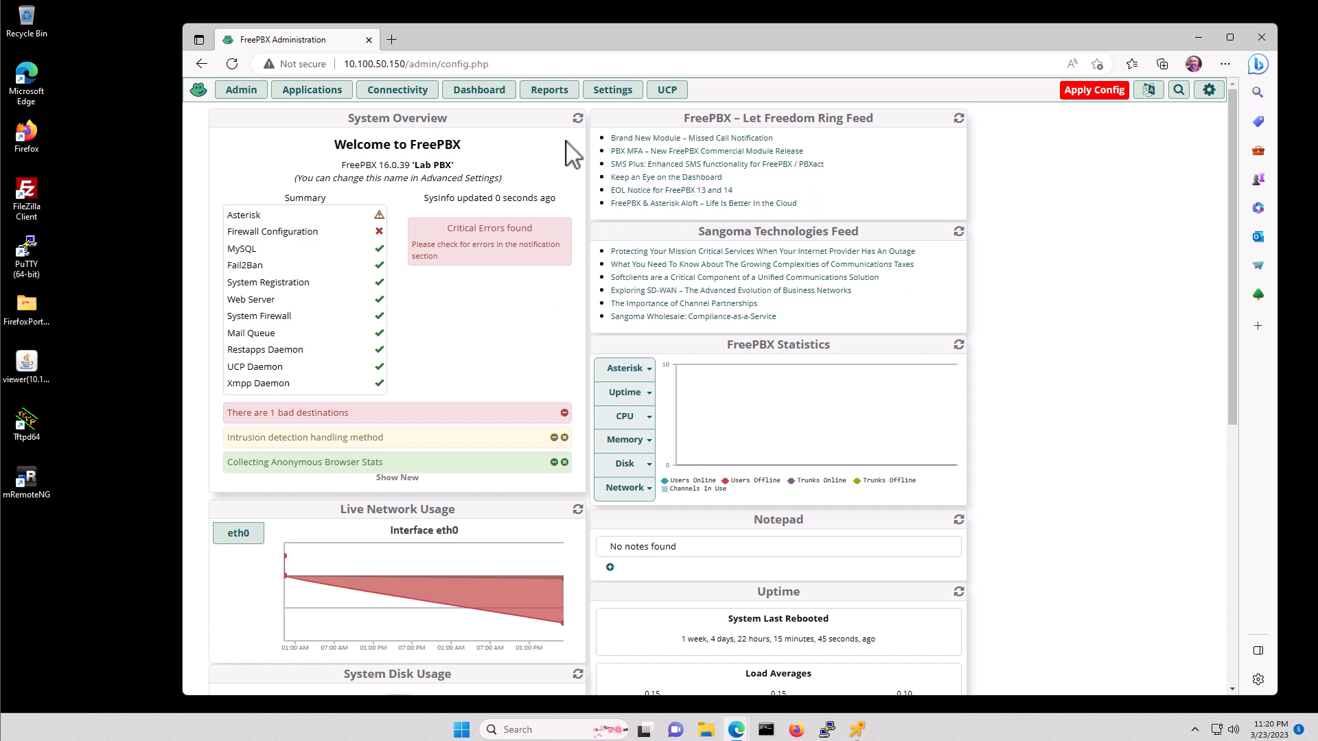
# - Open System Admin from the Admin menu, showing PBX 16.0.39 and Asterisk 18.16.0
pyautogui.click(616, 94)
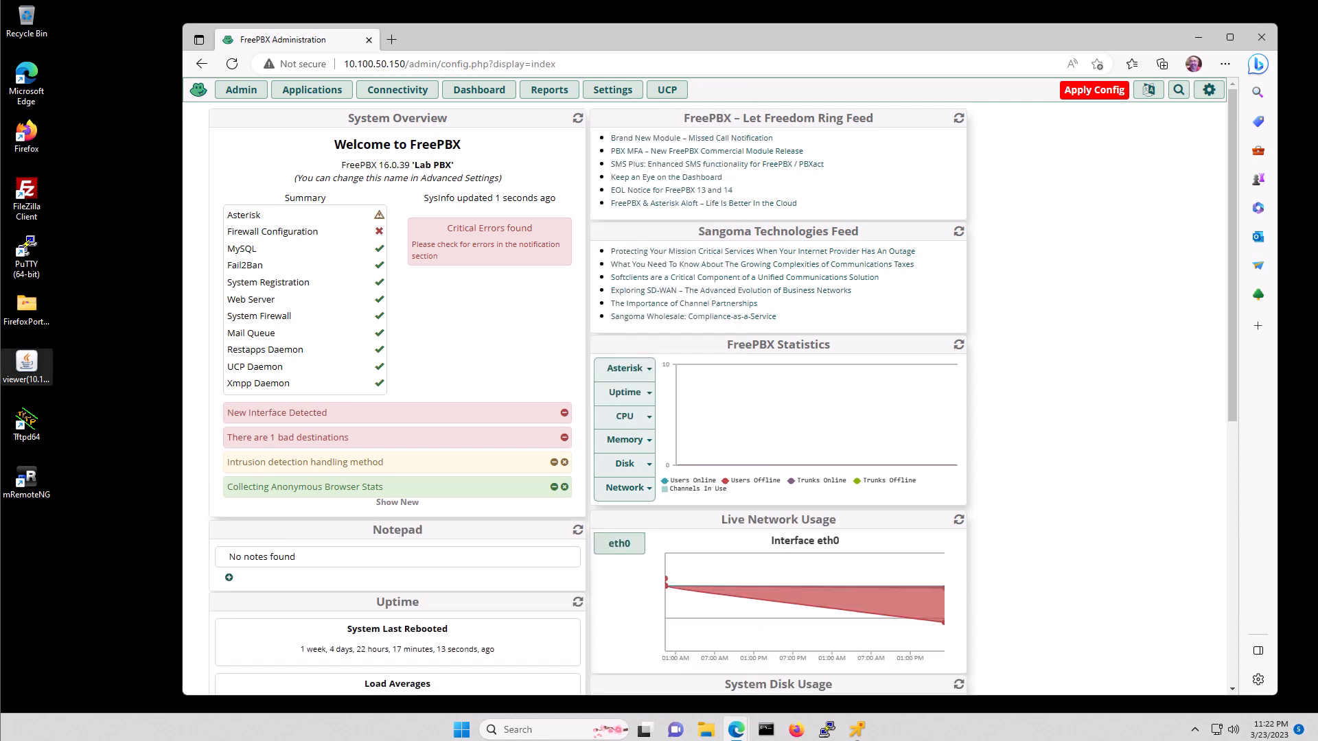
pyautogui.click(250, 94)
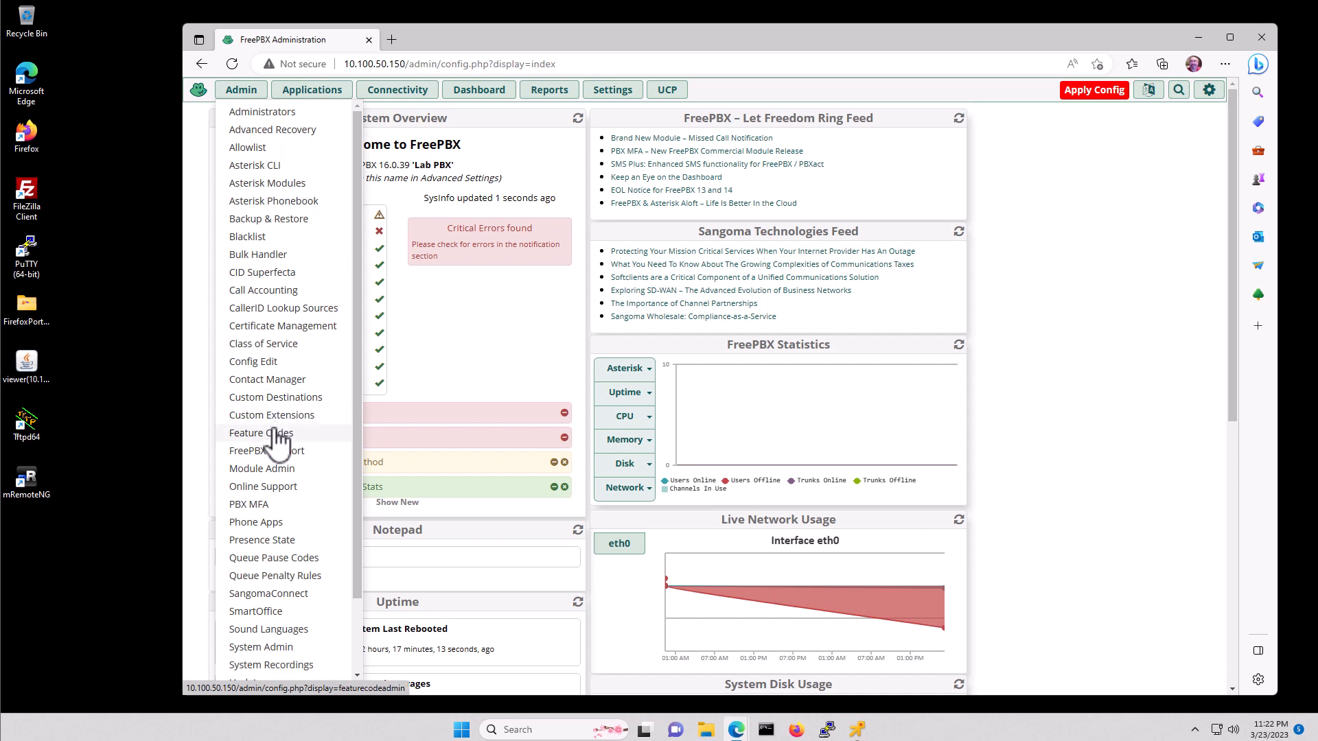
pyautogui.scroll(-2, 278, 443)
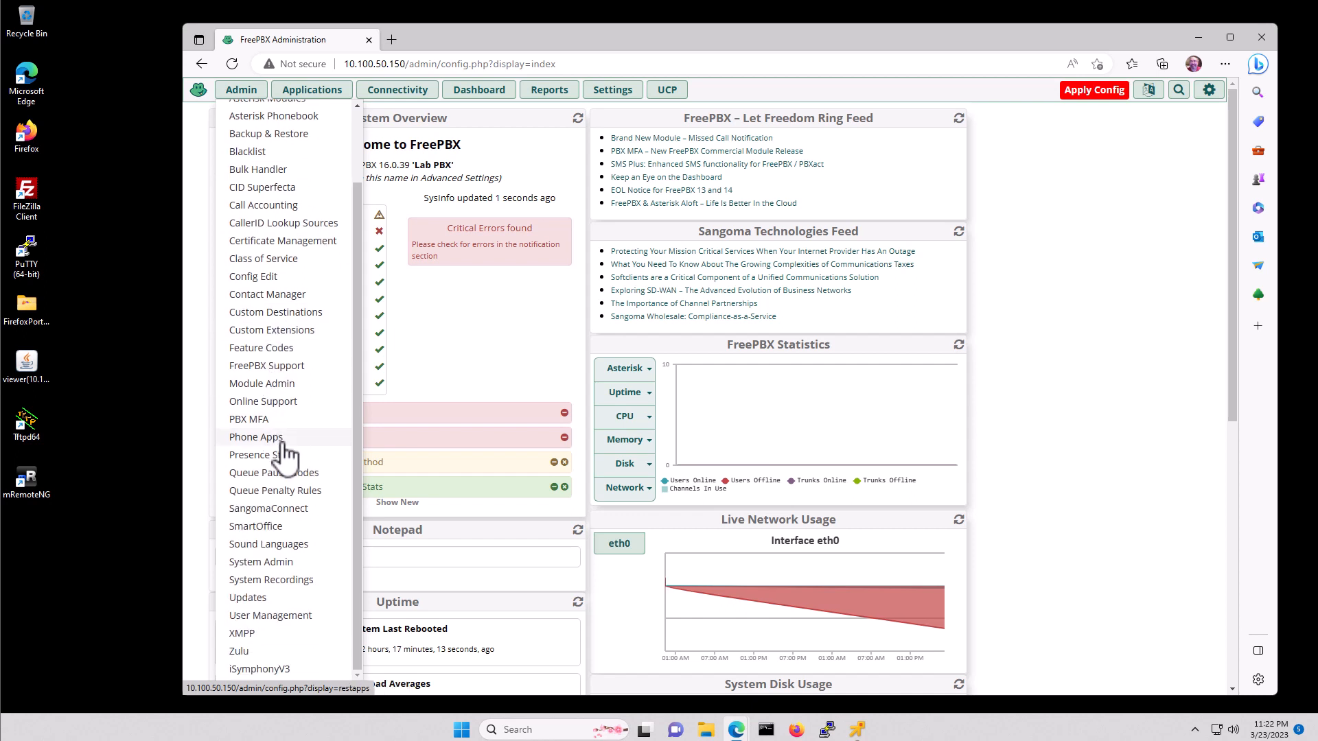
pyautogui.click(273, 565)
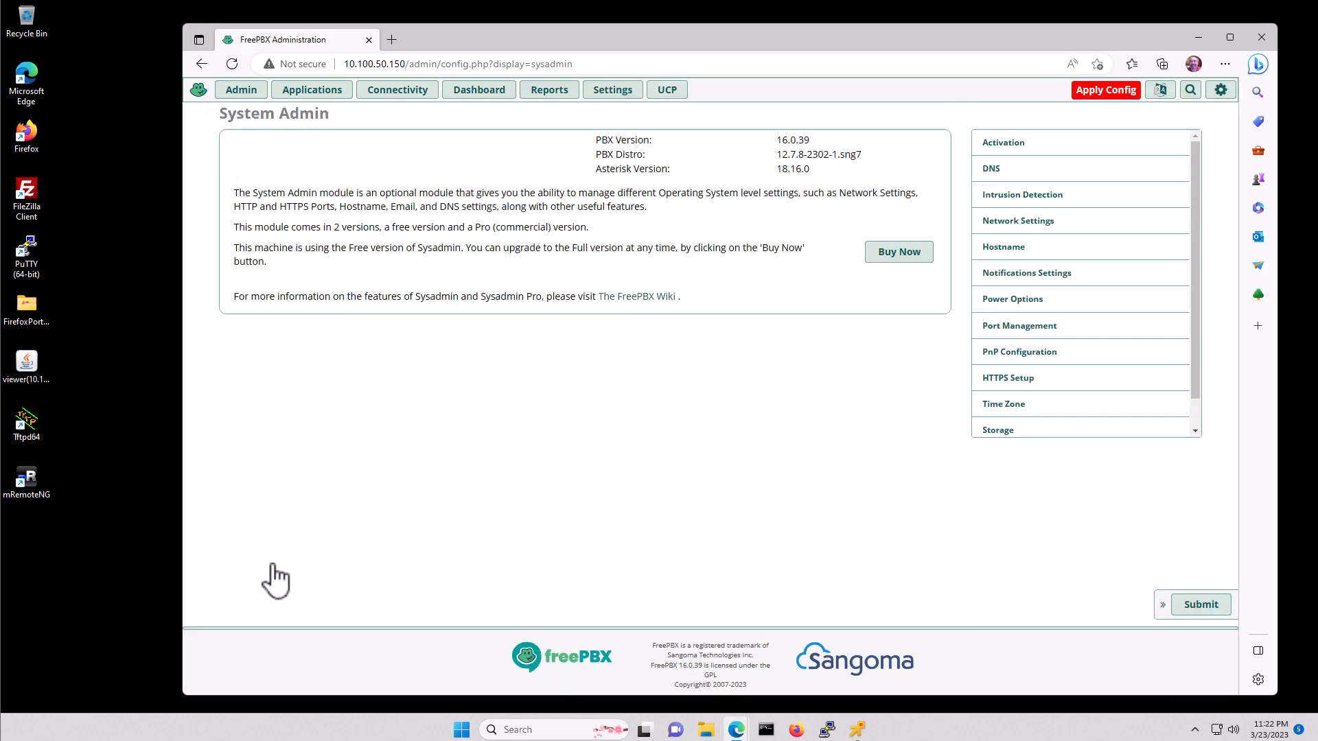
# - In Network Settings, switch eth0 from DHCP to static IP 10.100.50.11 and save the interface
pyautogui.click(1066, 223)
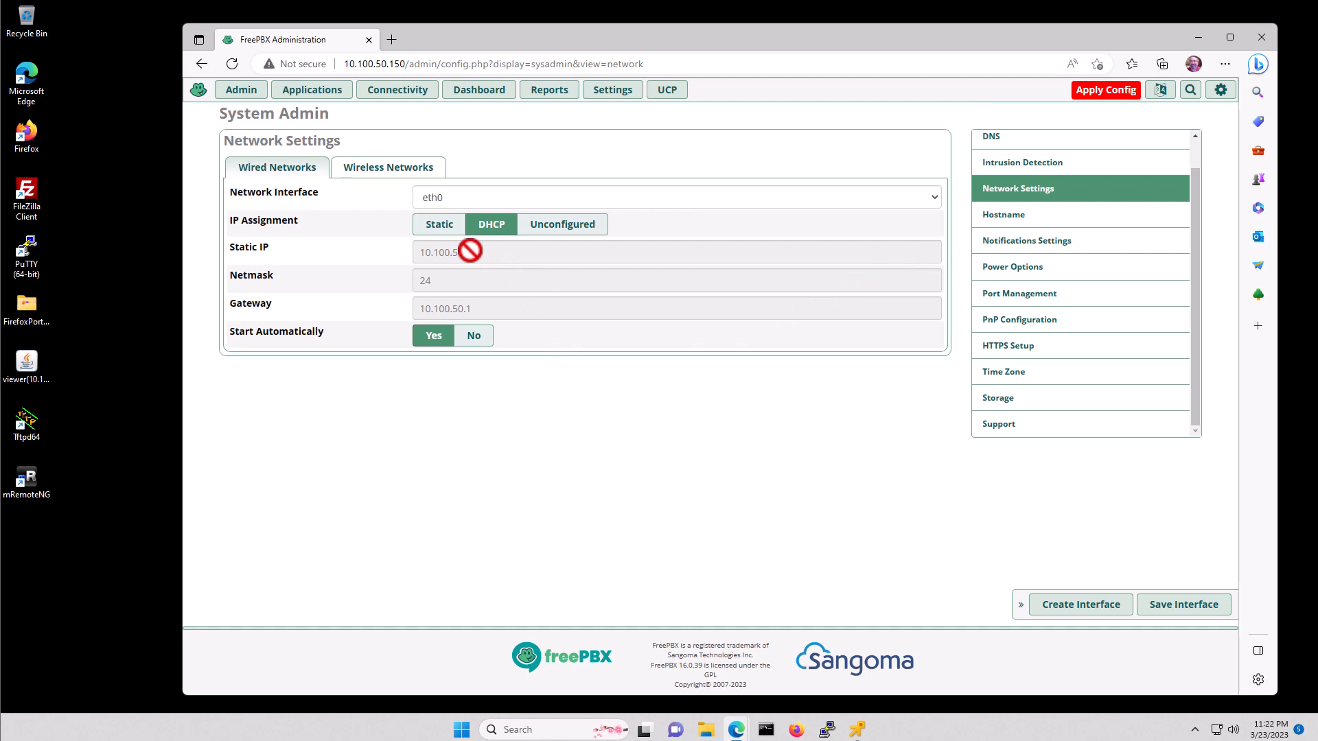
pyautogui.click(439, 225)
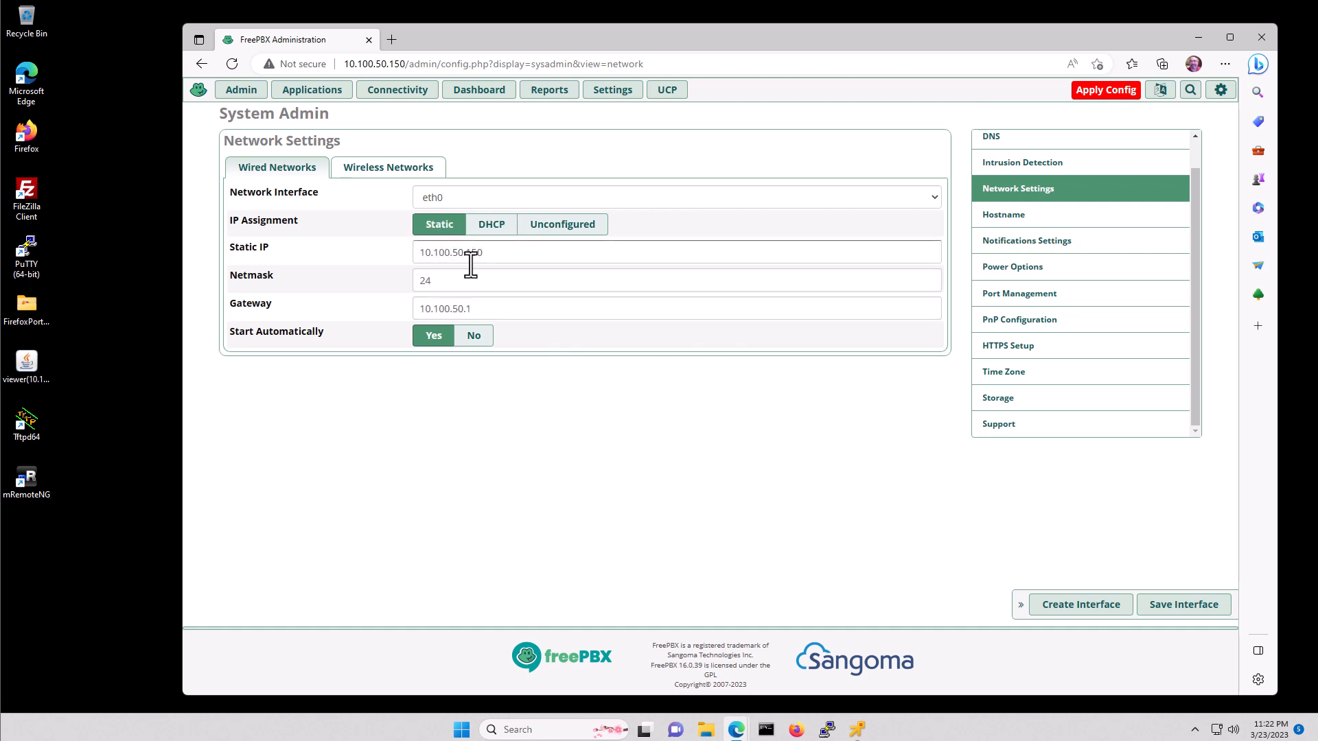
pyautogui.click(497, 254)
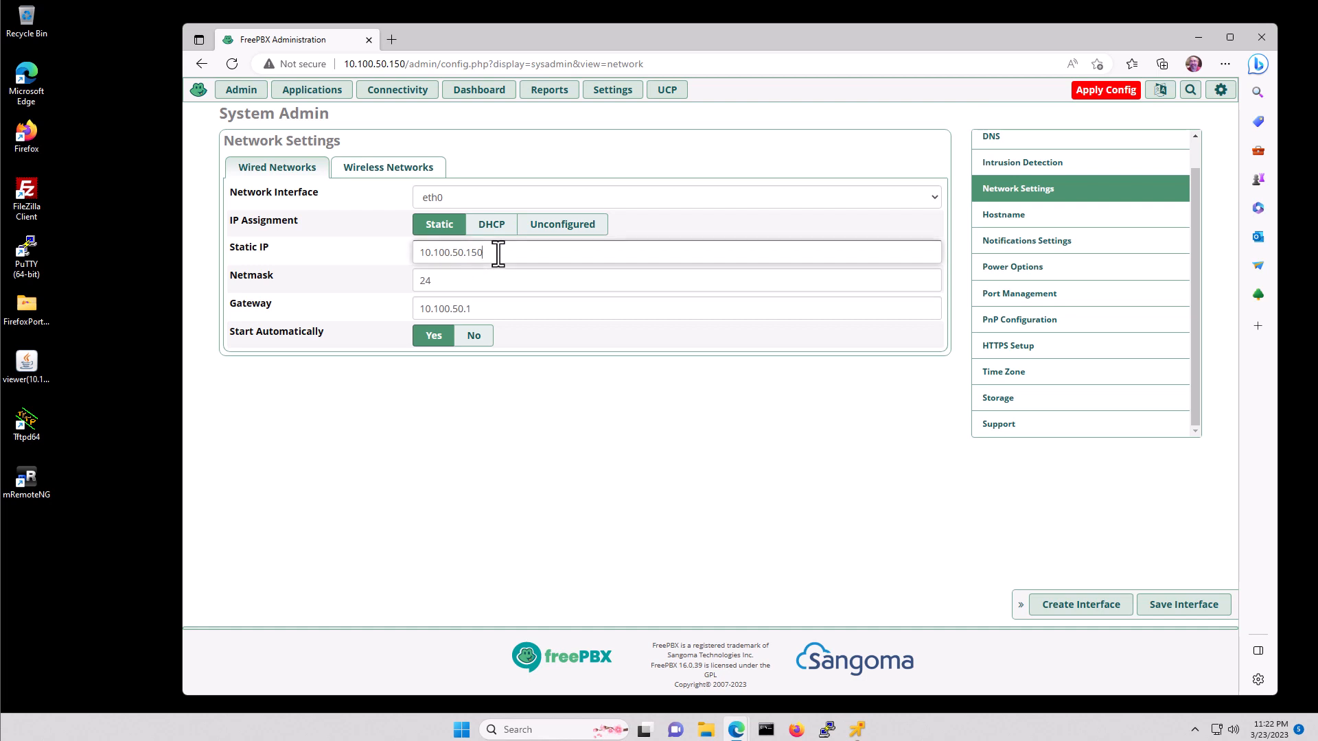
pyautogui.press('BackSpace')
pyautogui.press('BackSpace')
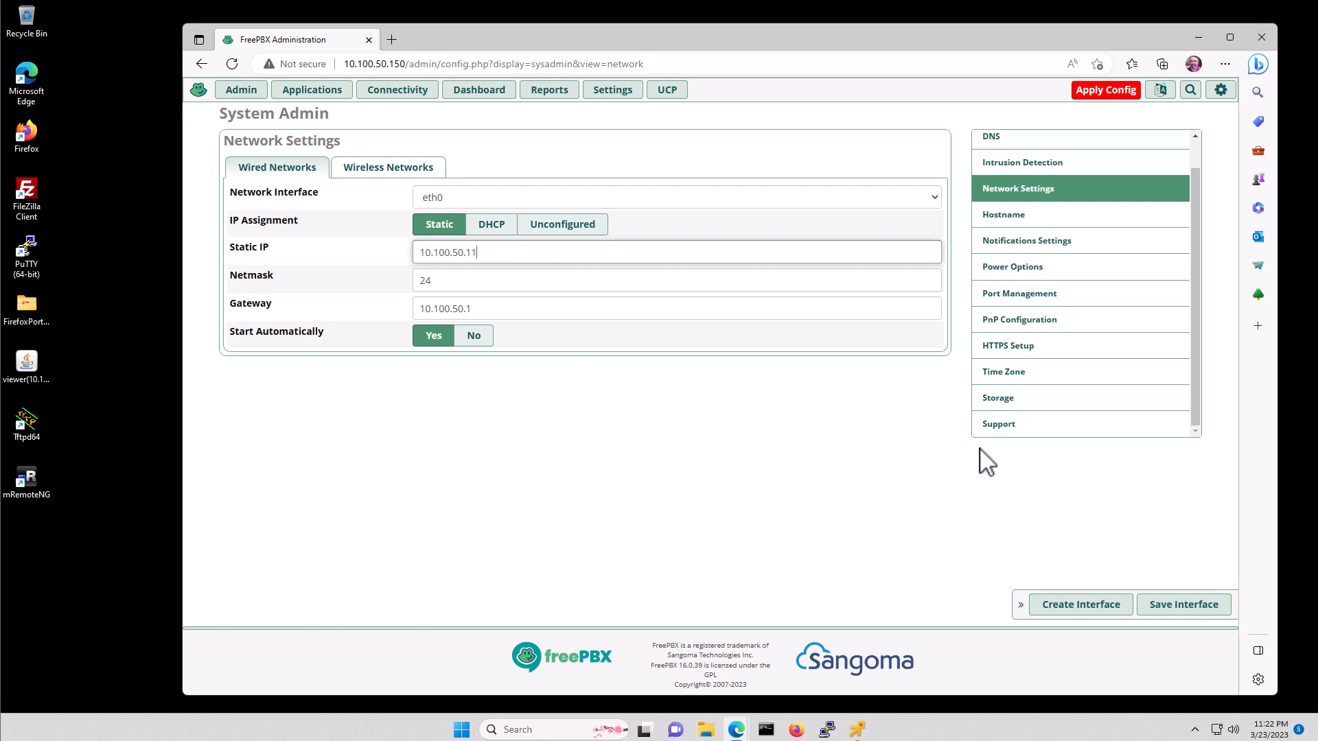
pyautogui.click(1181, 605)
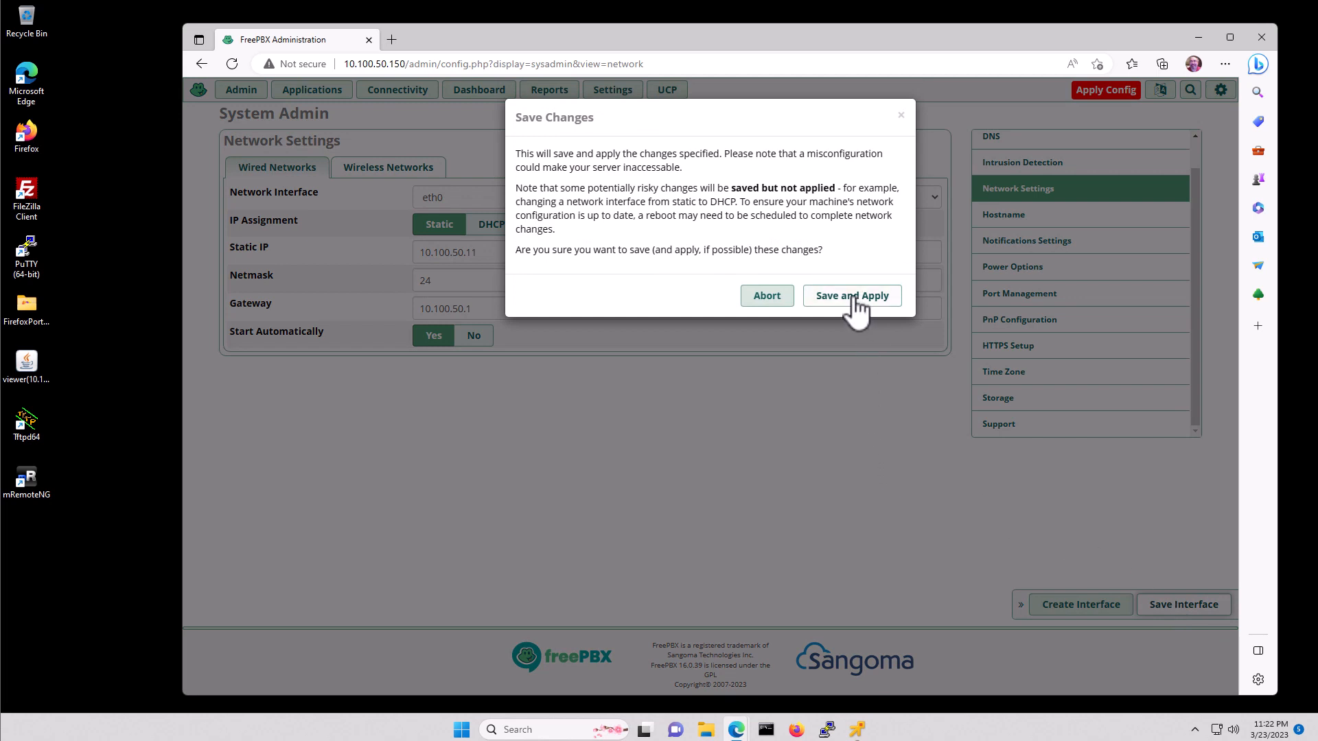
# - Save and apply the eth0 change, then reload the browser at 10.100.50.11
pyautogui.click(857, 312)
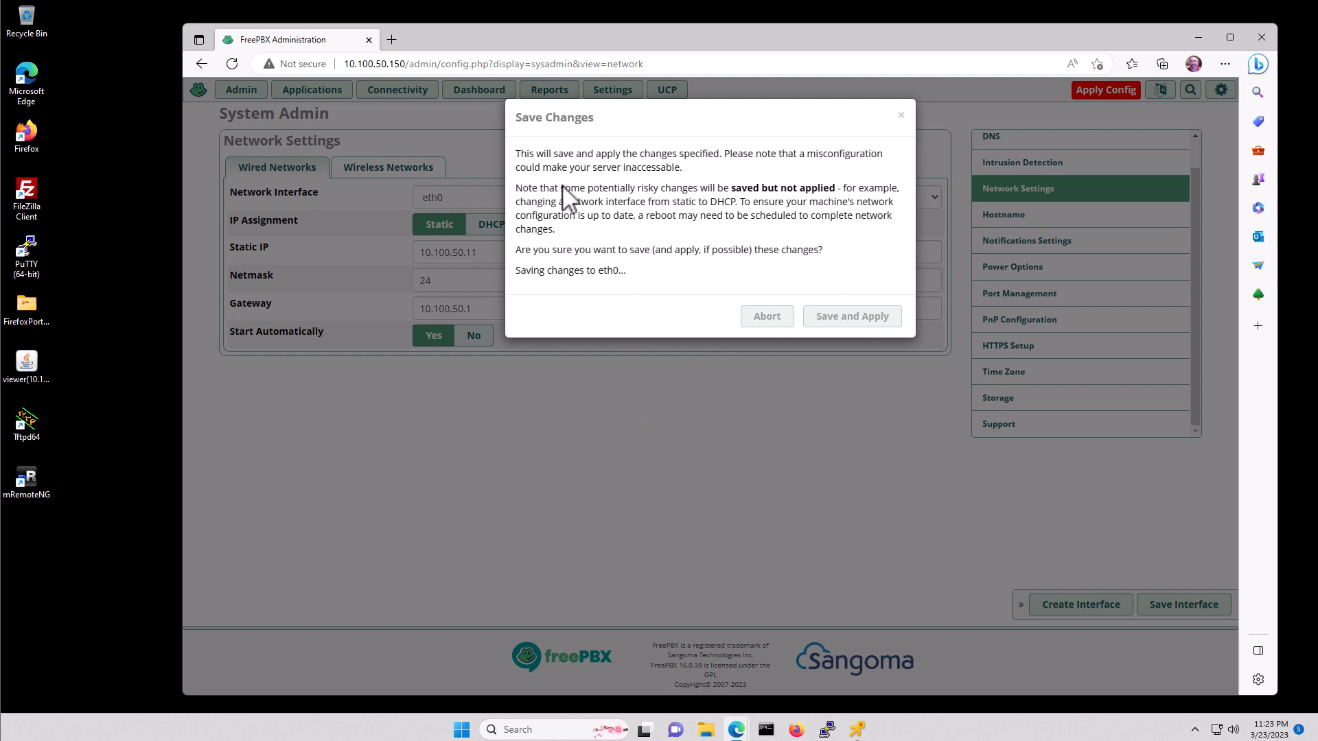
pyautogui.click(421, 65)
pyautogui.moveTo(394, 64); pyautogui.dragTo(687, 67)
pyautogui.write('10.100.50.11')
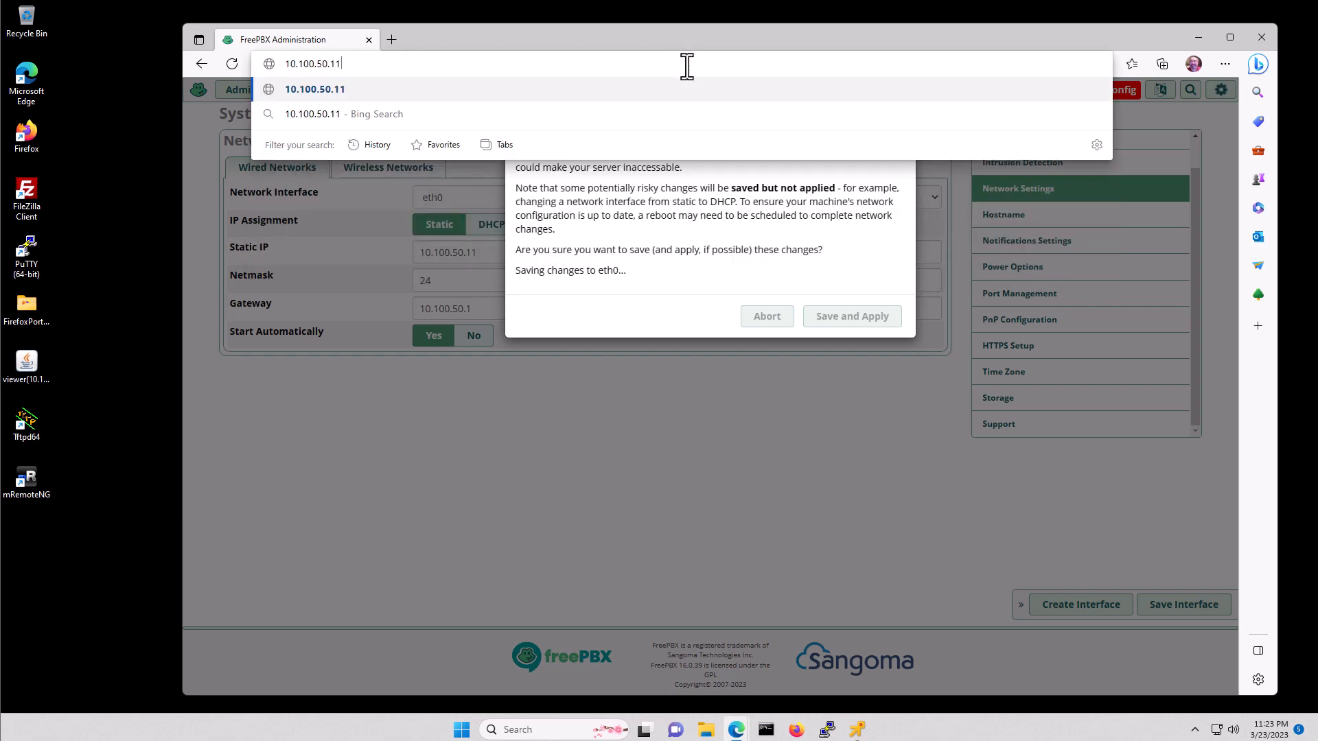
pyautogui.press('Return')
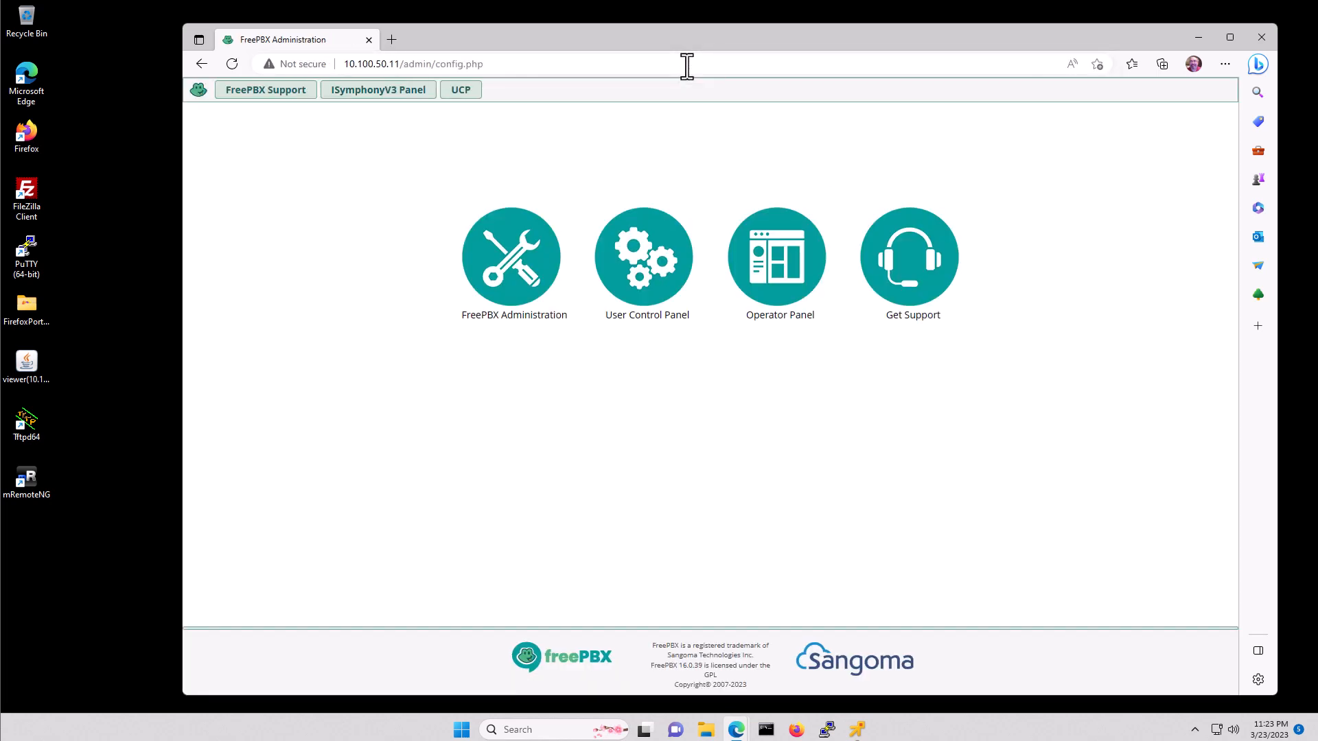
# - Log in to FreePBX Administration as admin with the account password, declining to save it
pyautogui.click(522, 258)
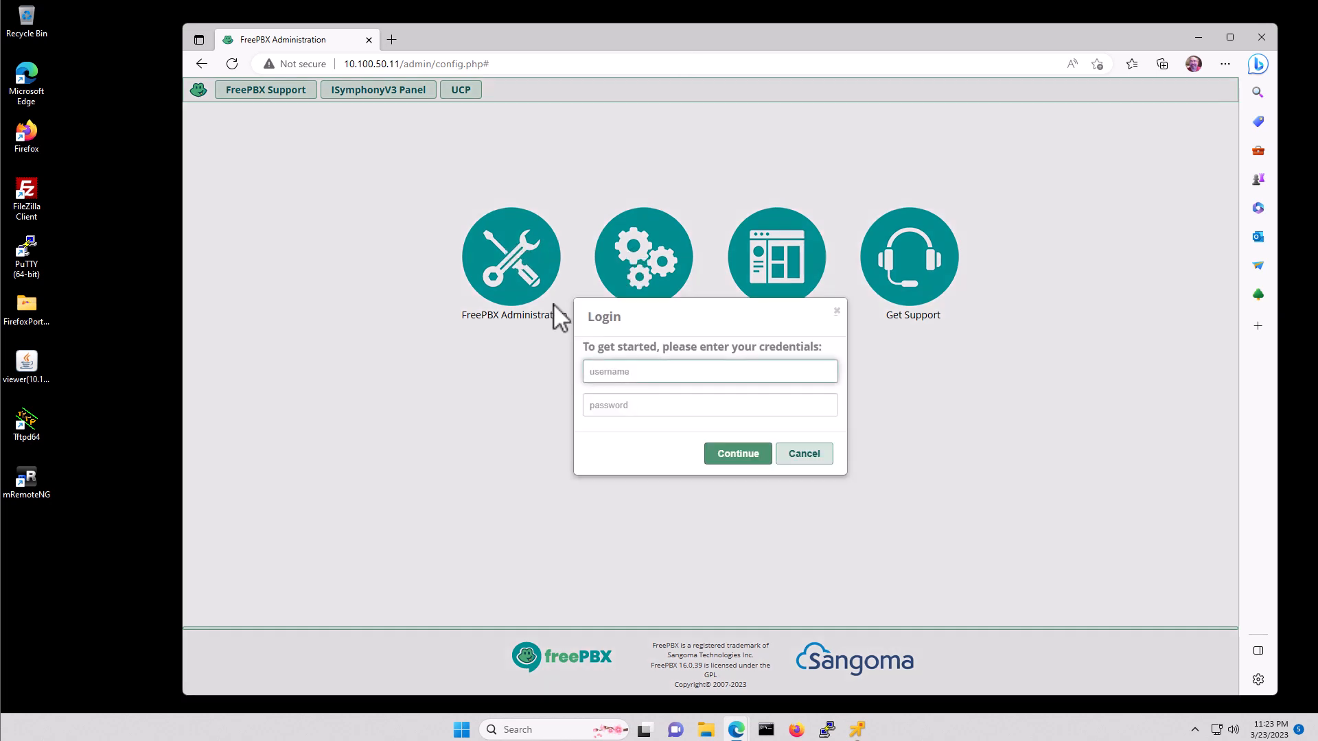
pyautogui.write('admin')
pyautogui.press('Tab')
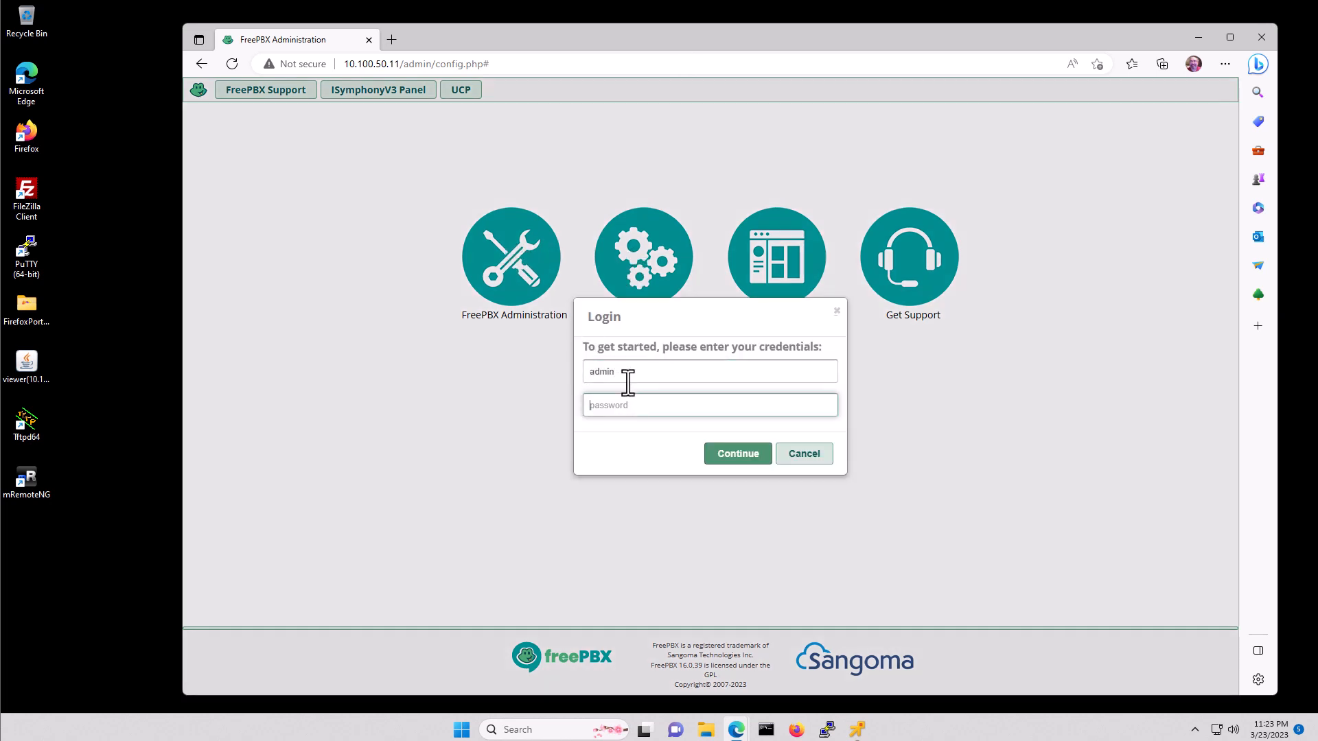
pyautogui.write('•••••••••')
pyautogui.press('Return')
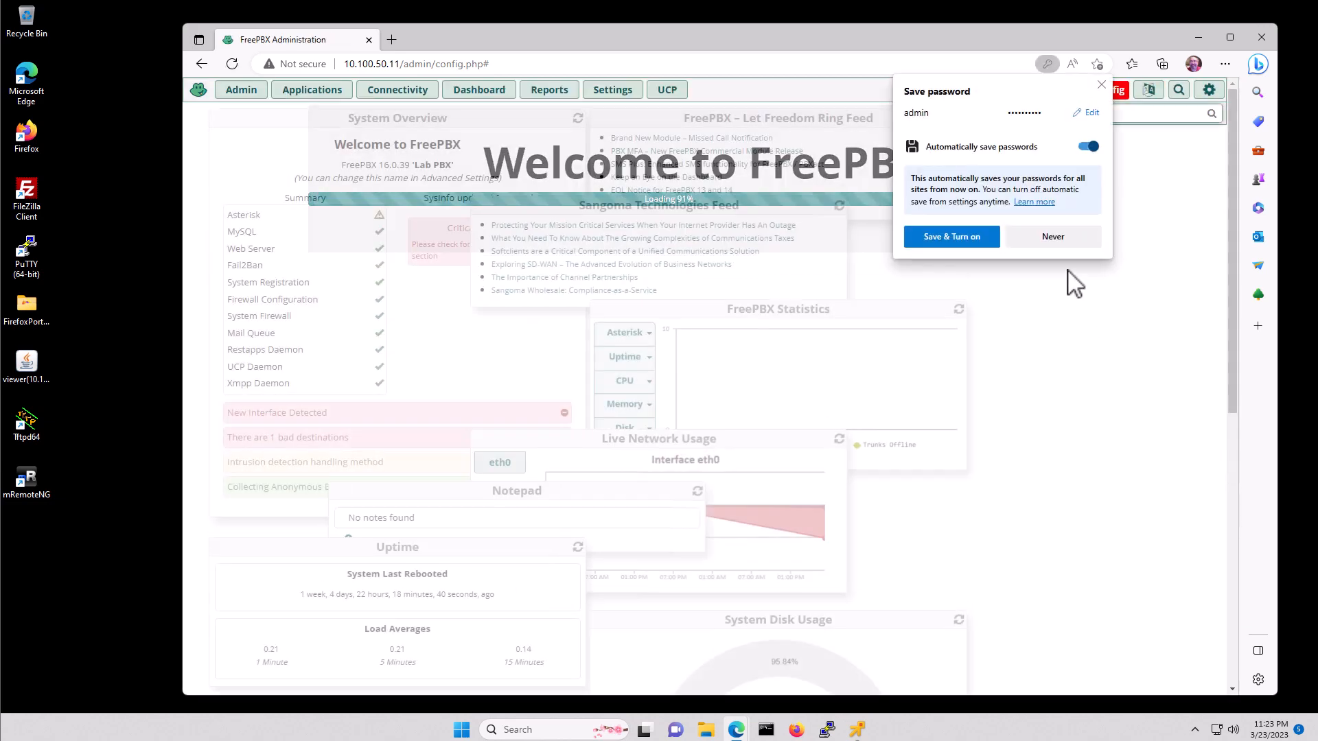
pyautogui.click(1049, 234)
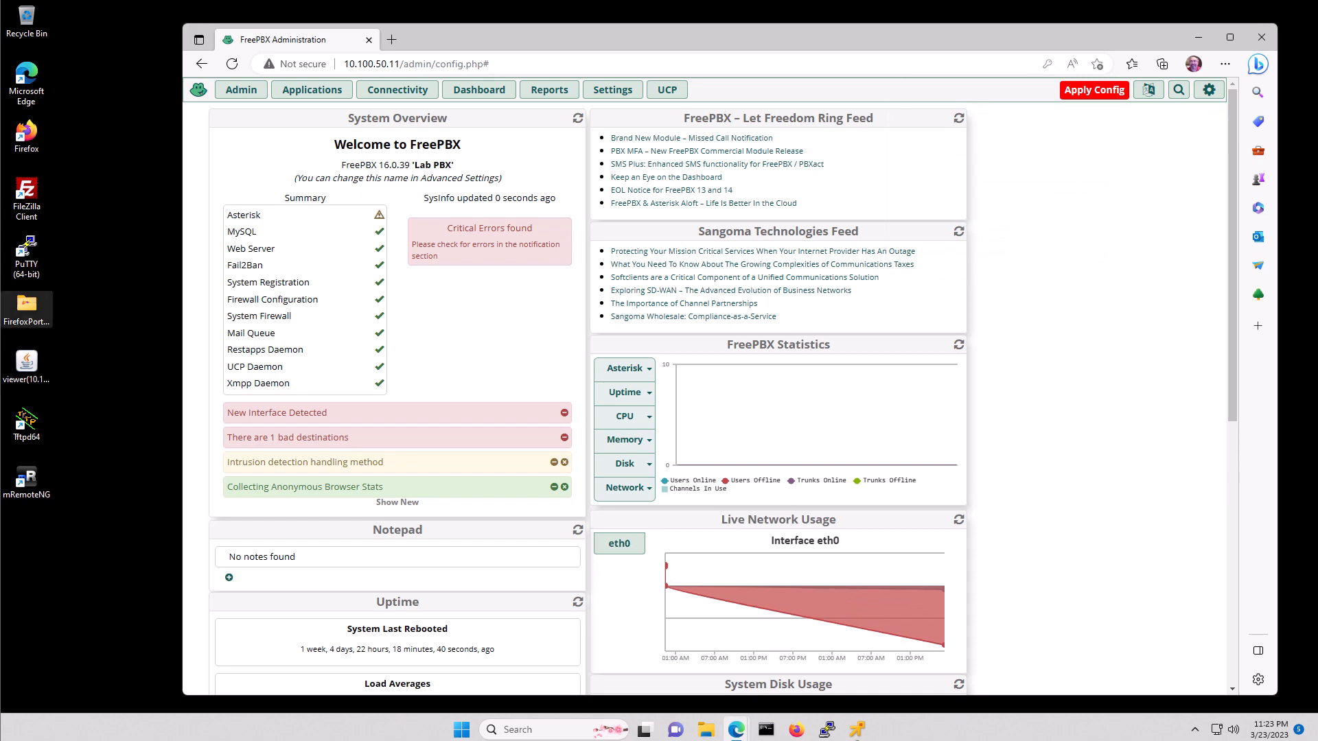
# - In Admin > Module Admin, turn on the Unsupported and Extended repositories and run Check Online
pyautogui.click(246, 95)
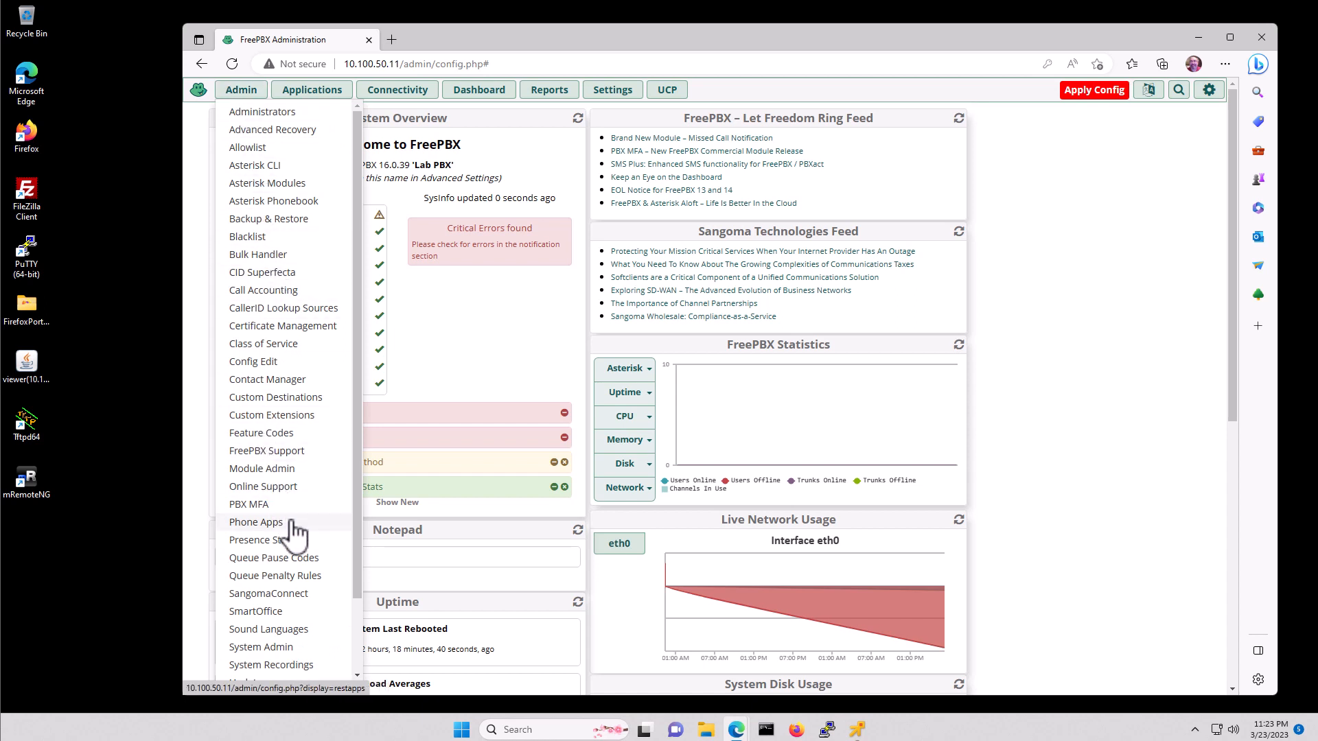
pyautogui.scroll(-2, 292, 525)
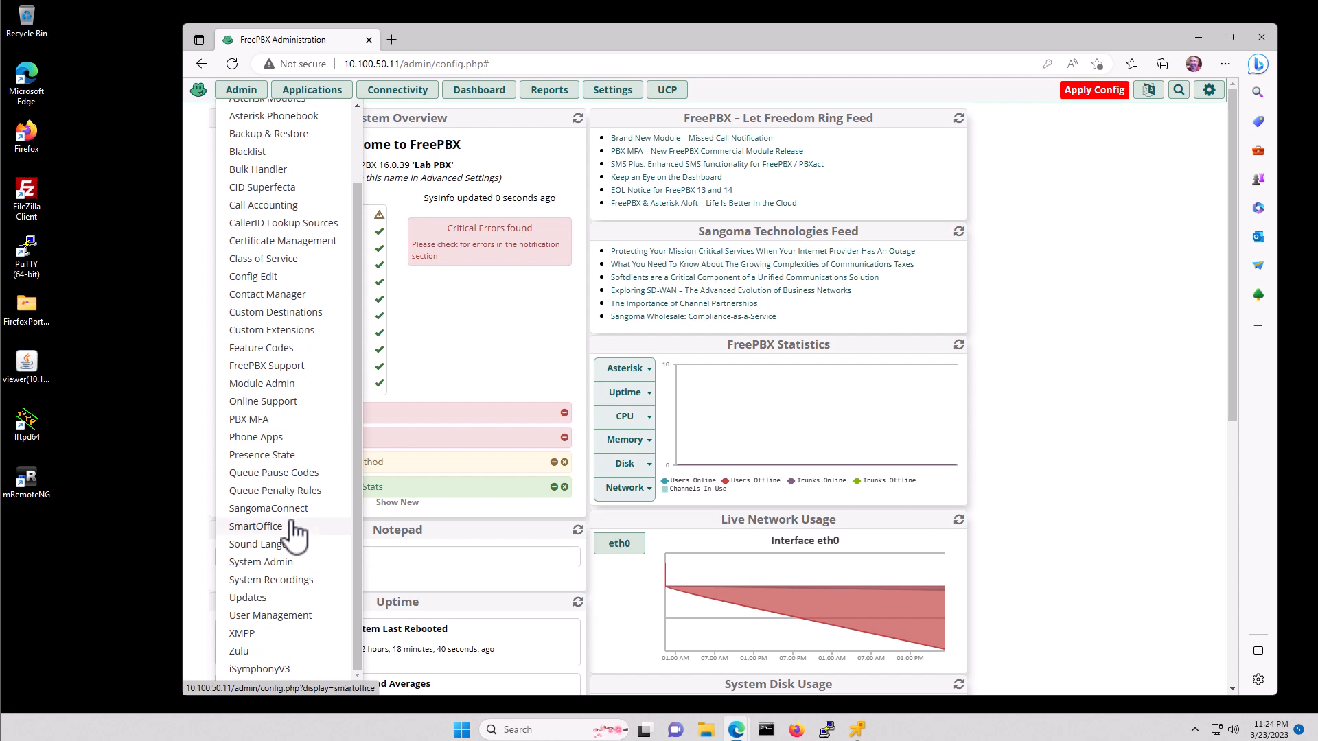
pyautogui.click(272, 386)
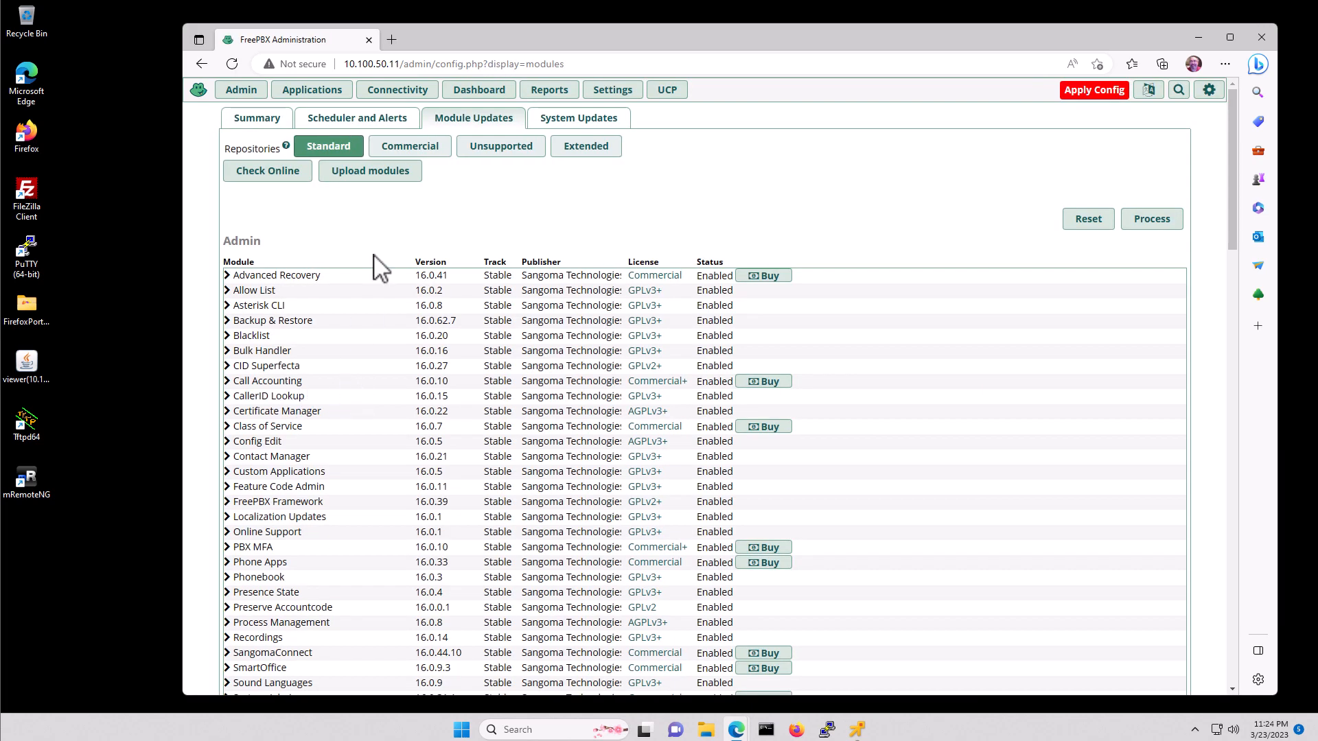
pyautogui.click(503, 148)
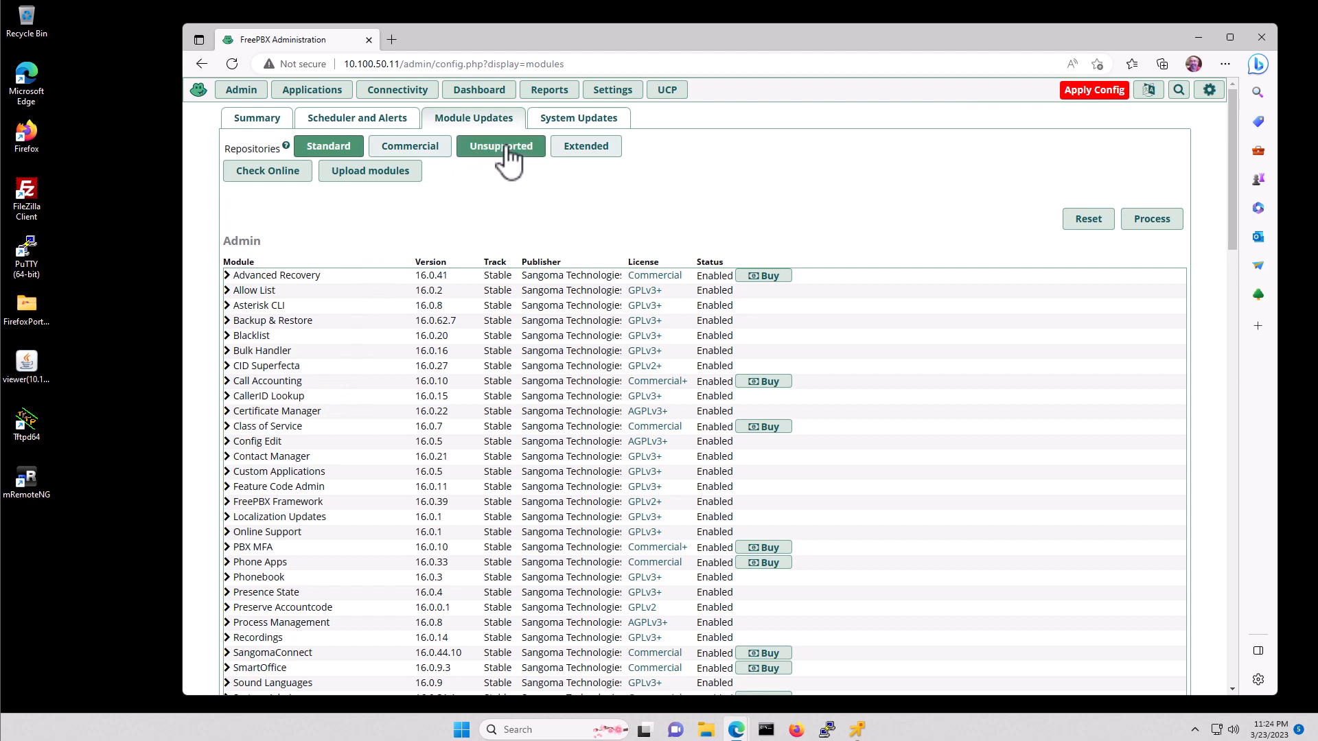
pyautogui.click(588, 149)
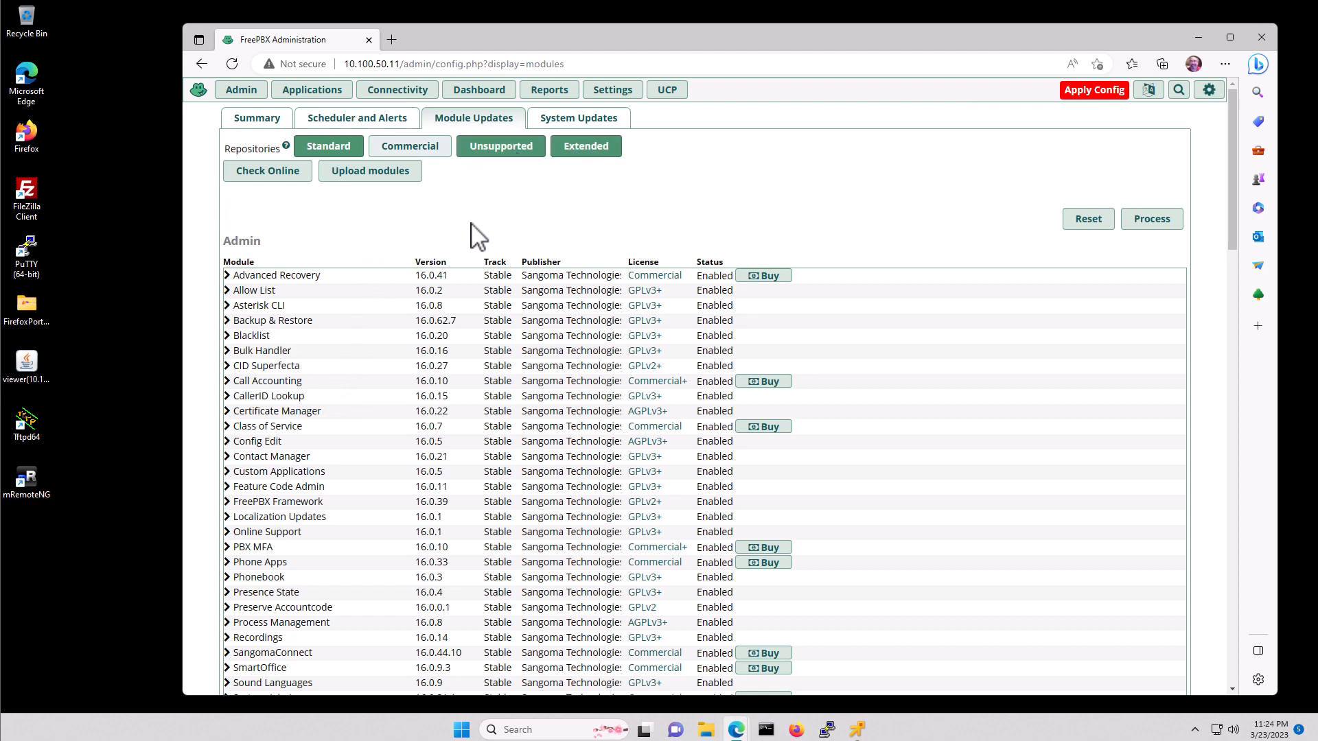
pyautogui.click(270, 174)
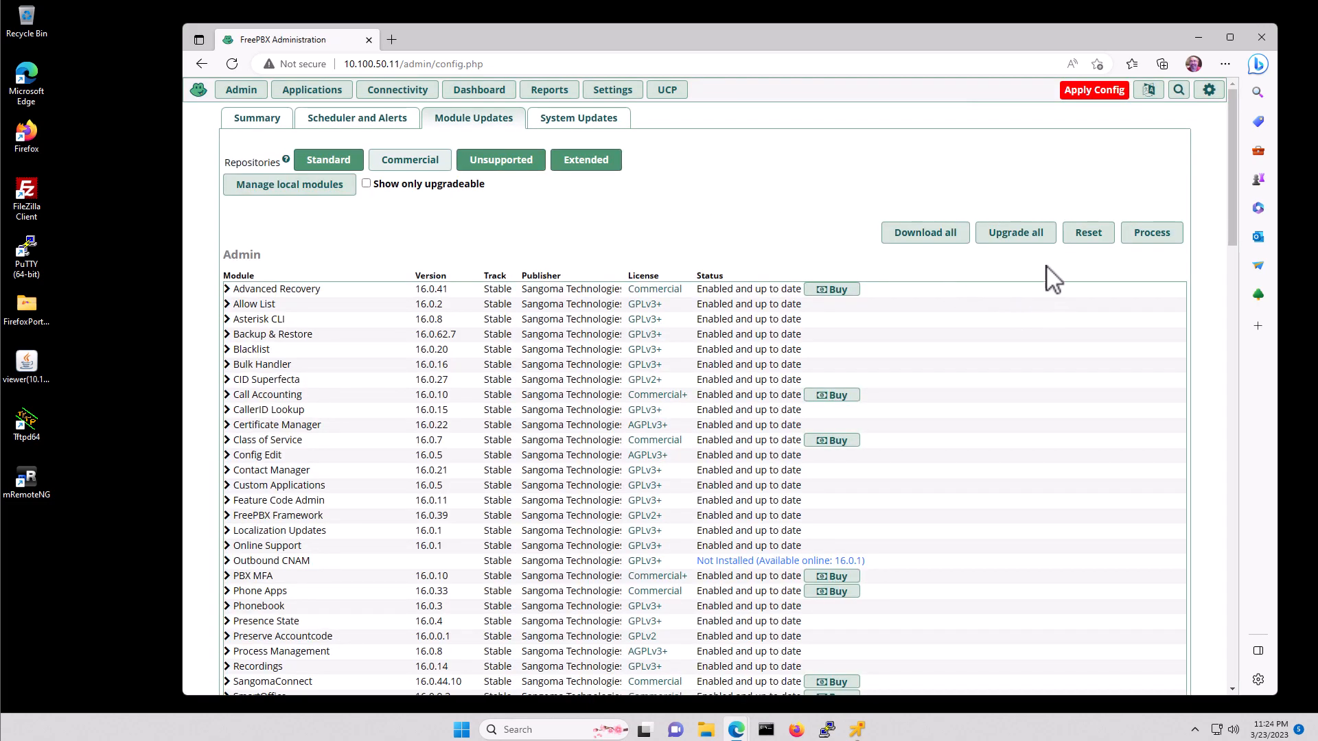
pyautogui.click(1014, 241)
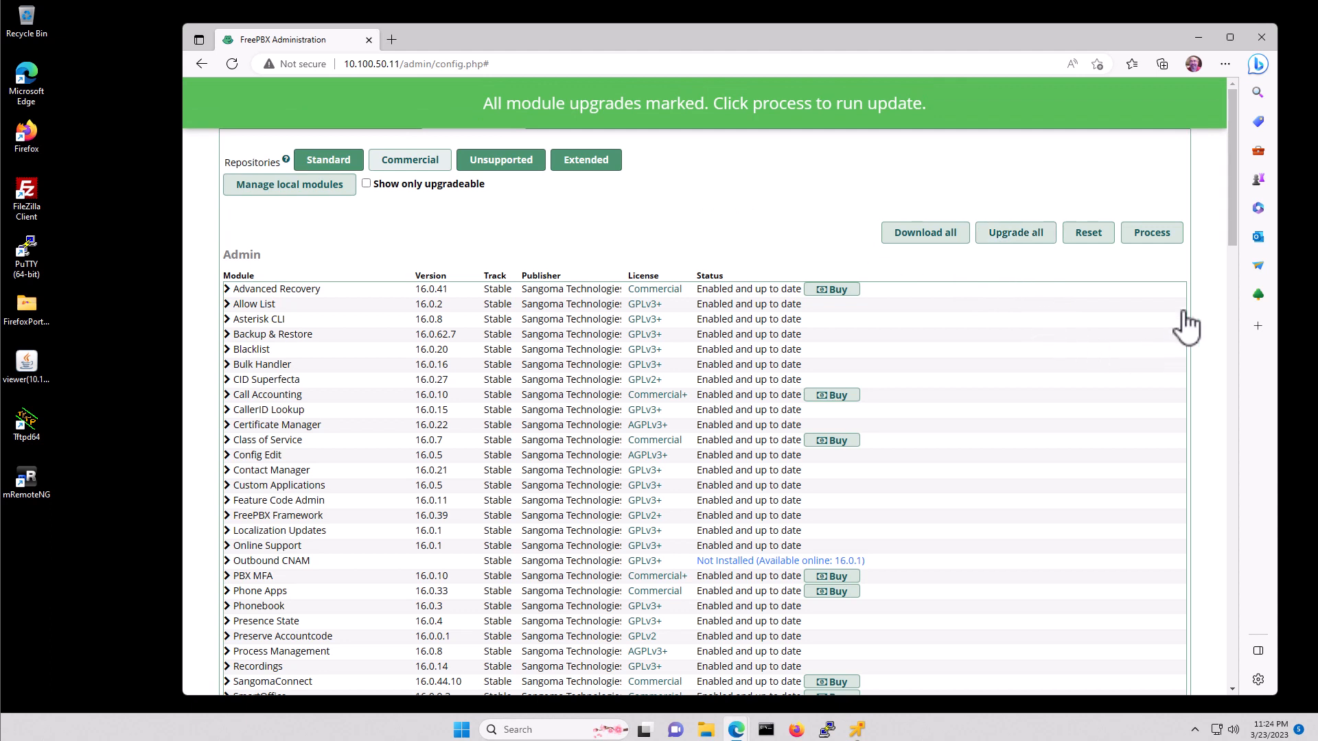
pyautogui.click(1150, 233)
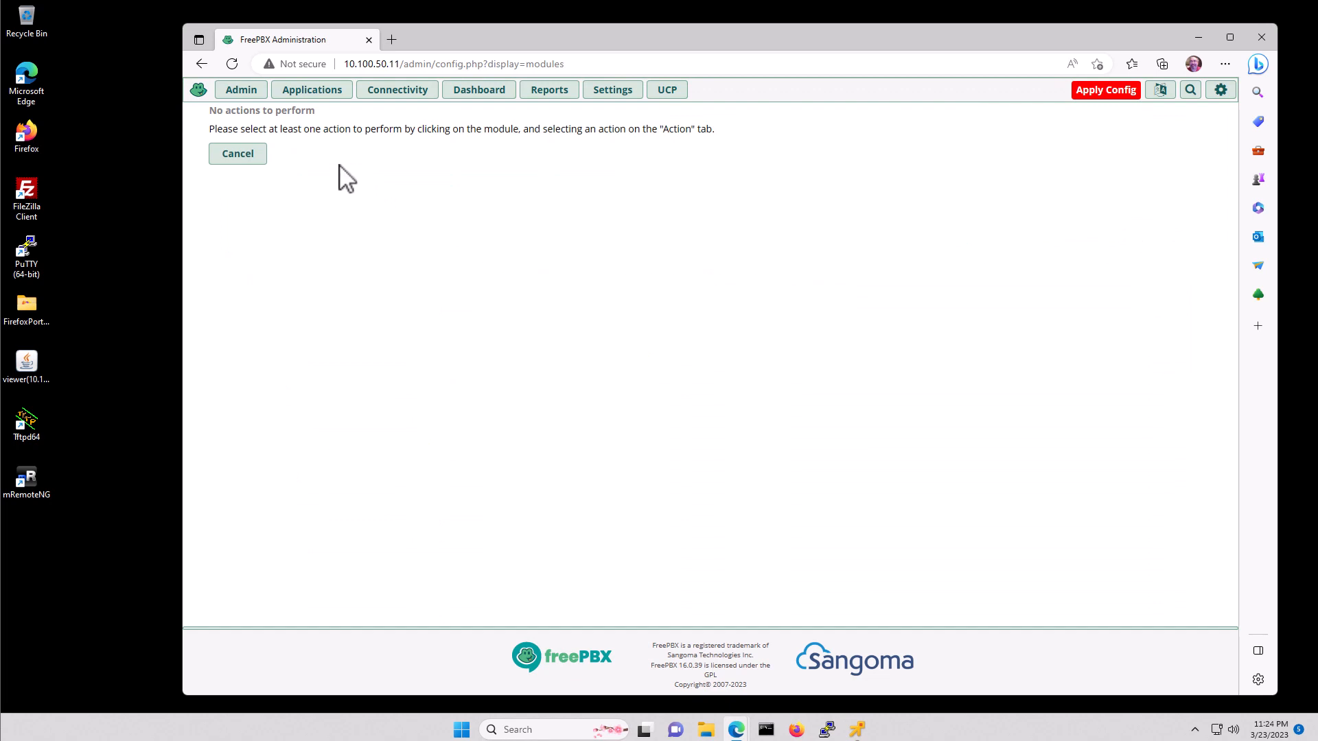
pyautogui.click(239, 158)
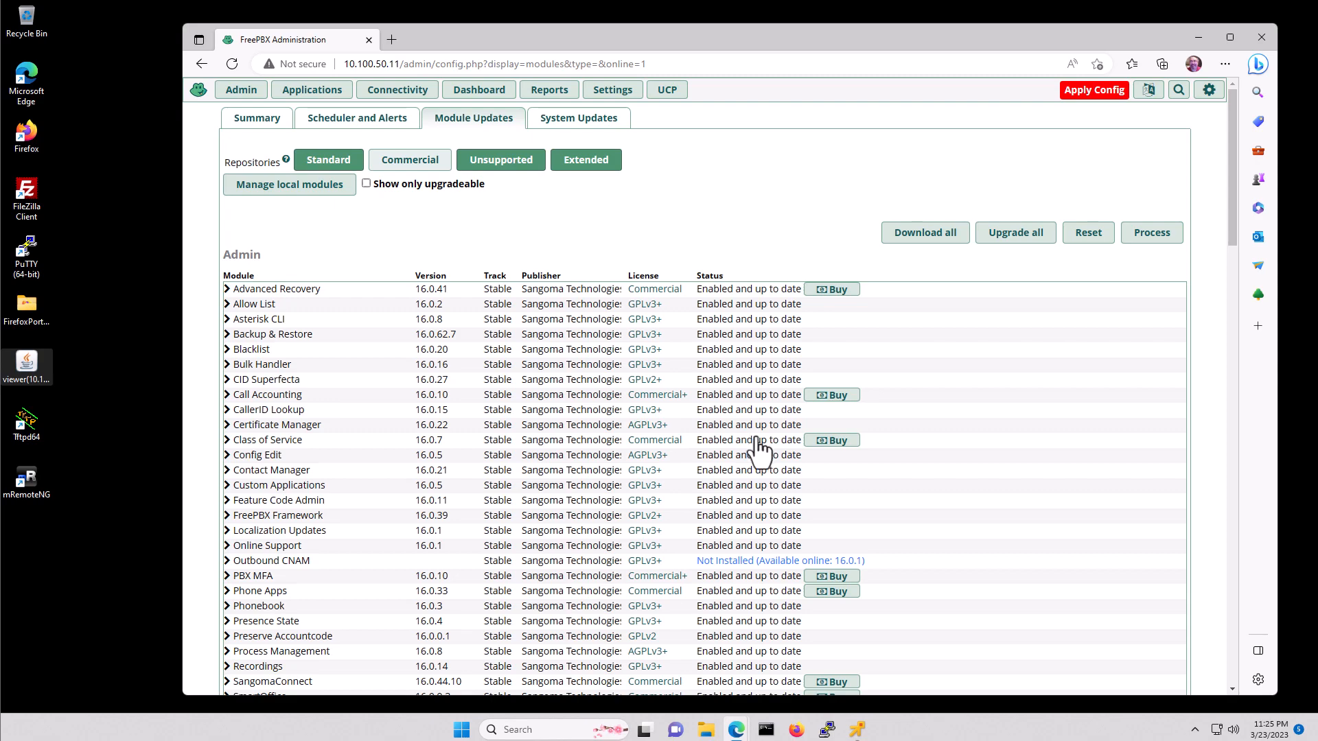
pyautogui.scroll(-5, 759, 435)
pyautogui.scroll(-15, 760, 443)
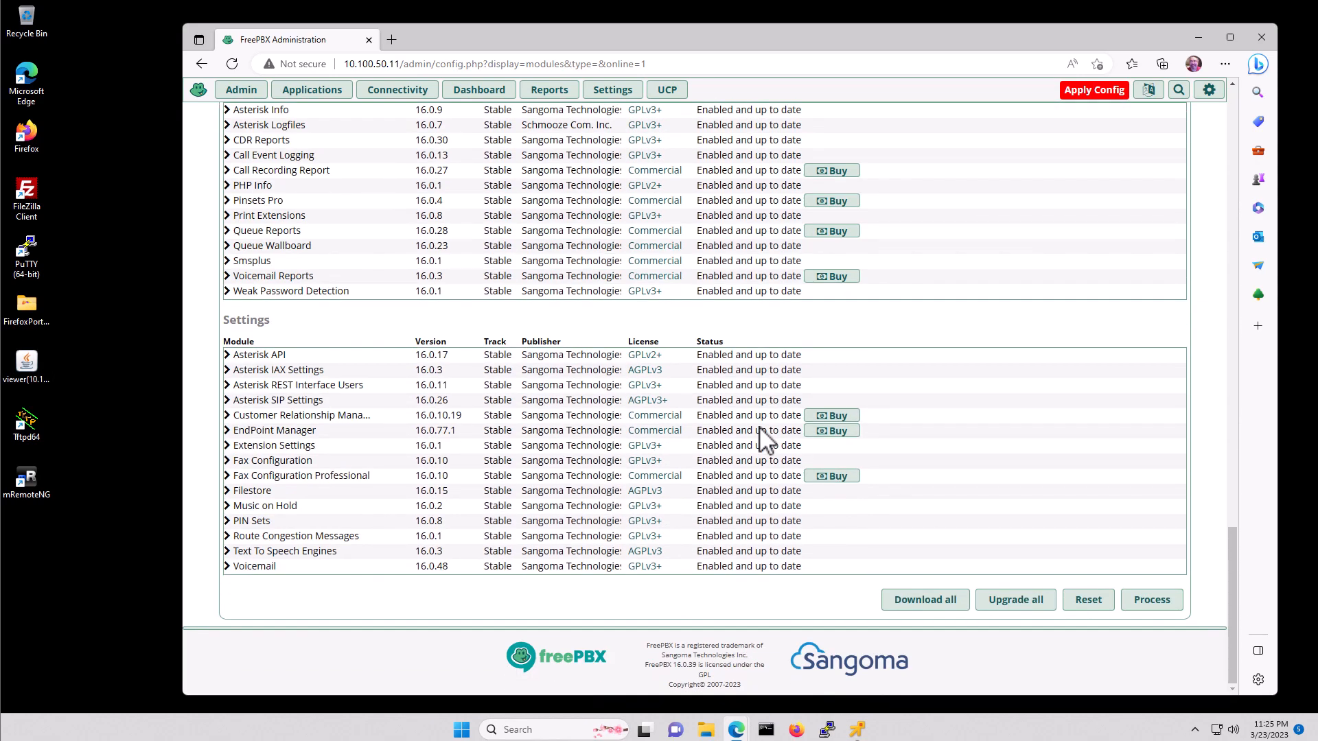
pyautogui.scroll(20, 761, 443)
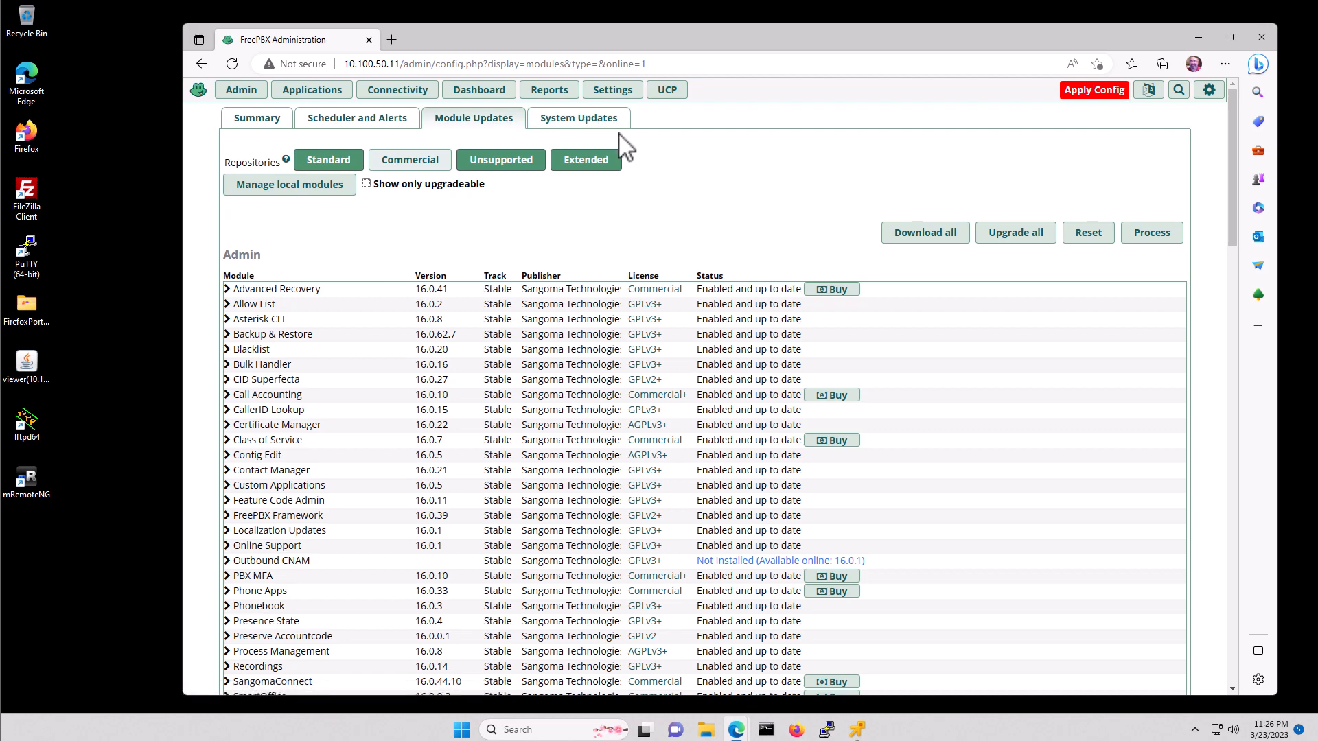
# - On the System Updates tab, check online to list the 14 asterisk18 package upgrades
pyautogui.click(596, 133)
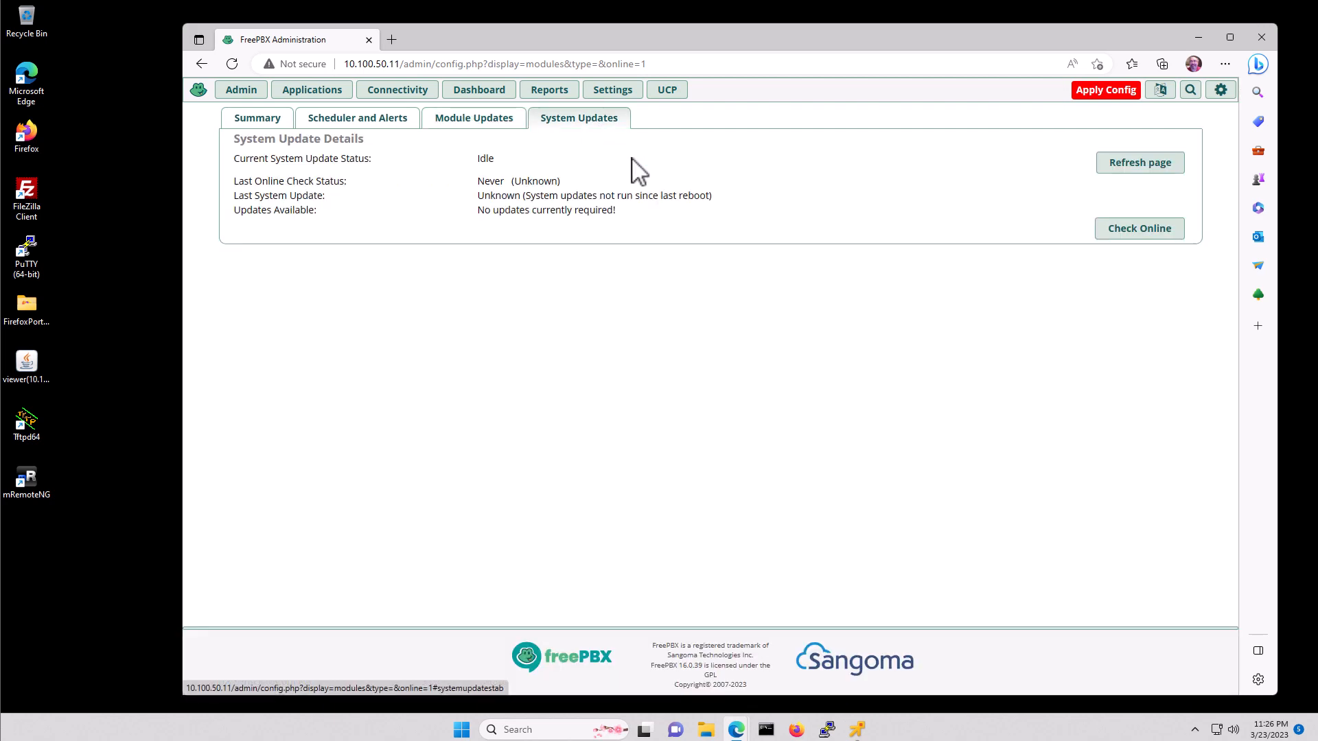
pyautogui.click(1148, 235)
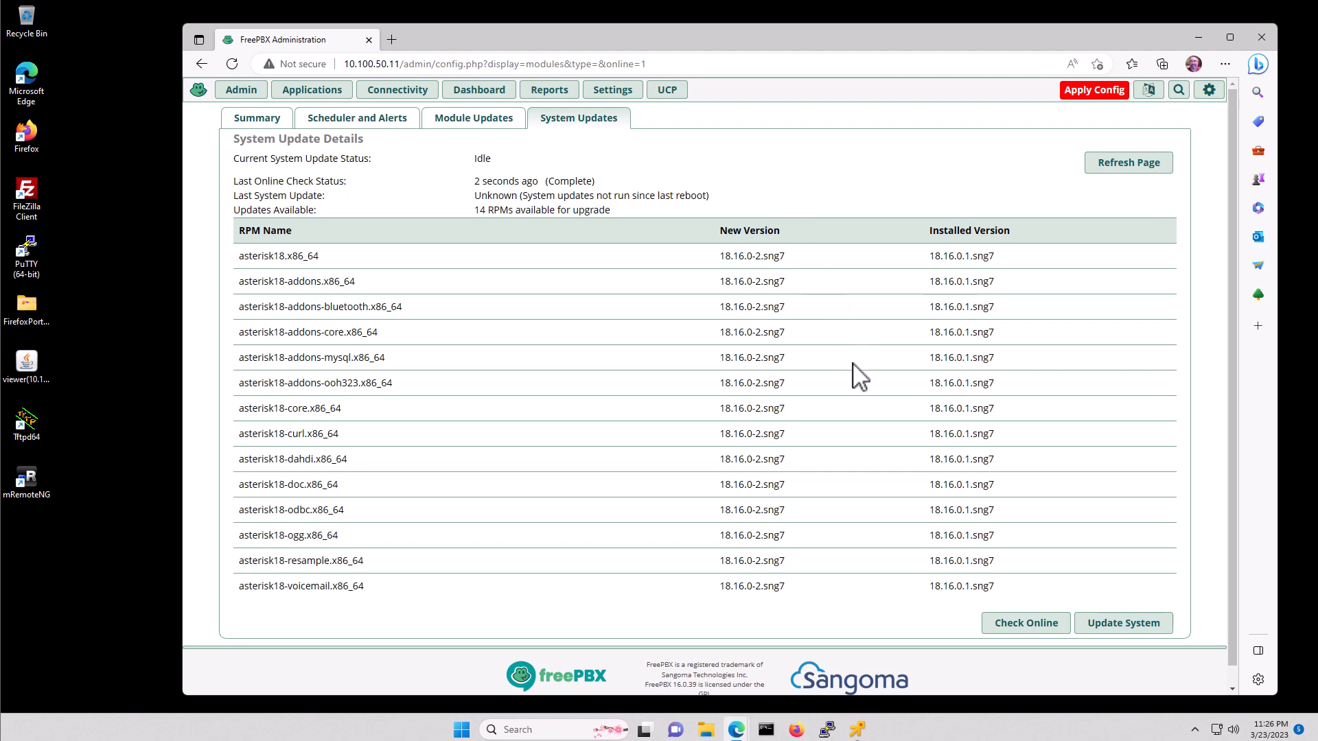
pyautogui.scroll(-1, 885, 345)
pyautogui.scroll(1, 886, 346)
# - Run Update System for the 14 asterisk18 packages and close the completed update log
pyautogui.click(1121, 629)
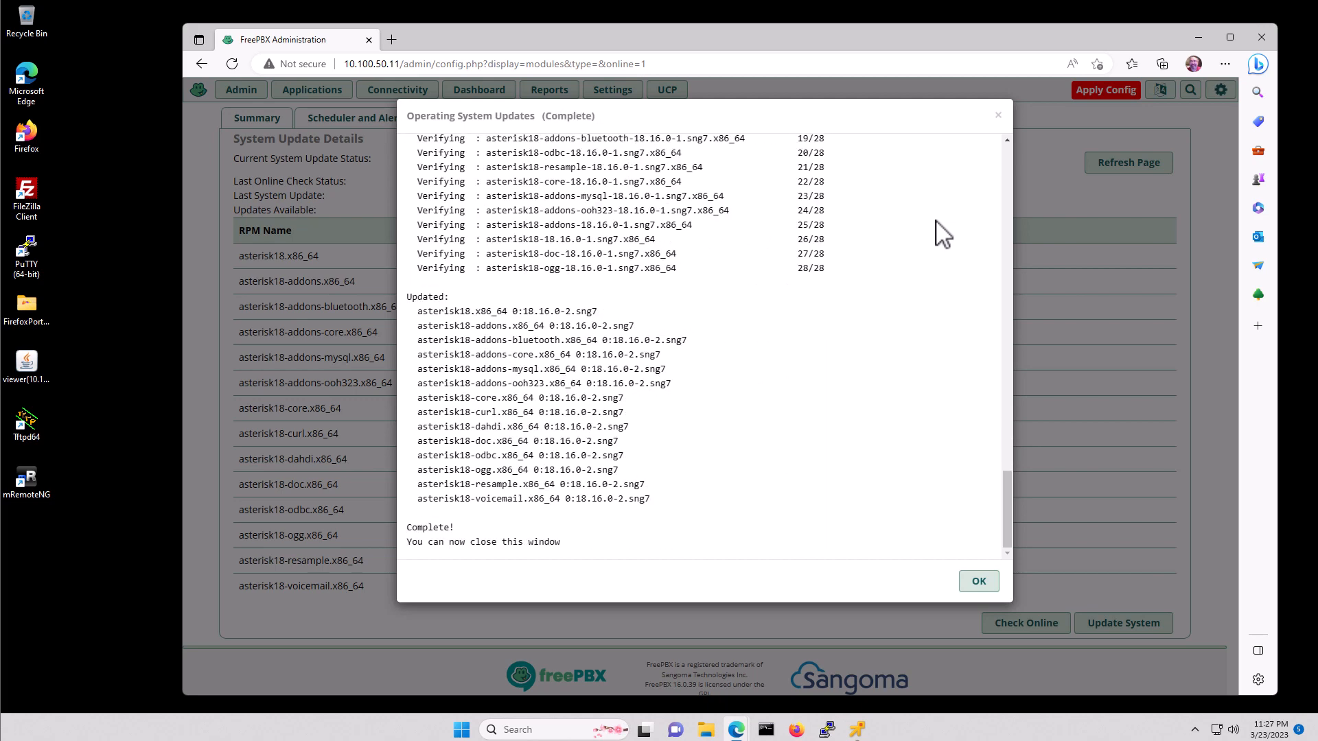
pyautogui.click(980, 585)
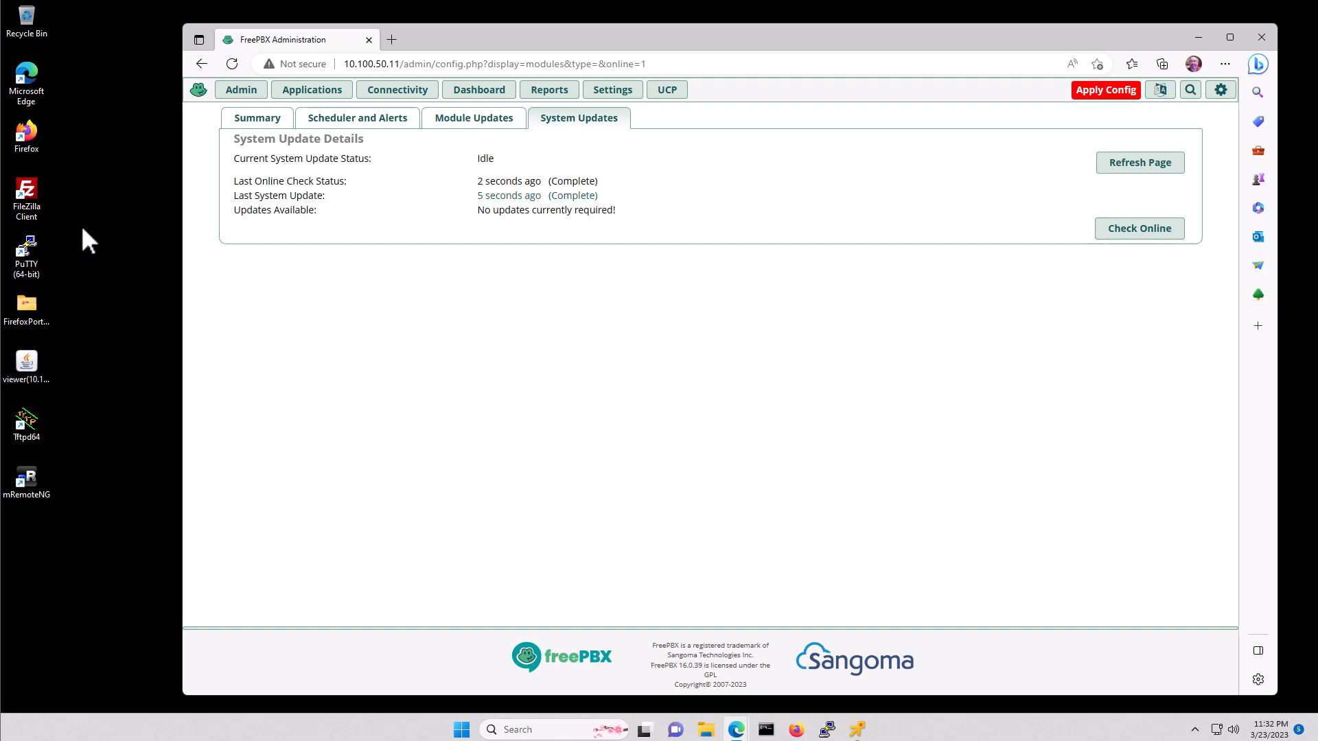
# - Launch FileZilla and connect via sftp://10.100.50.11 as root, always trusting the host key
pyautogui.doubleClick(34, 187)
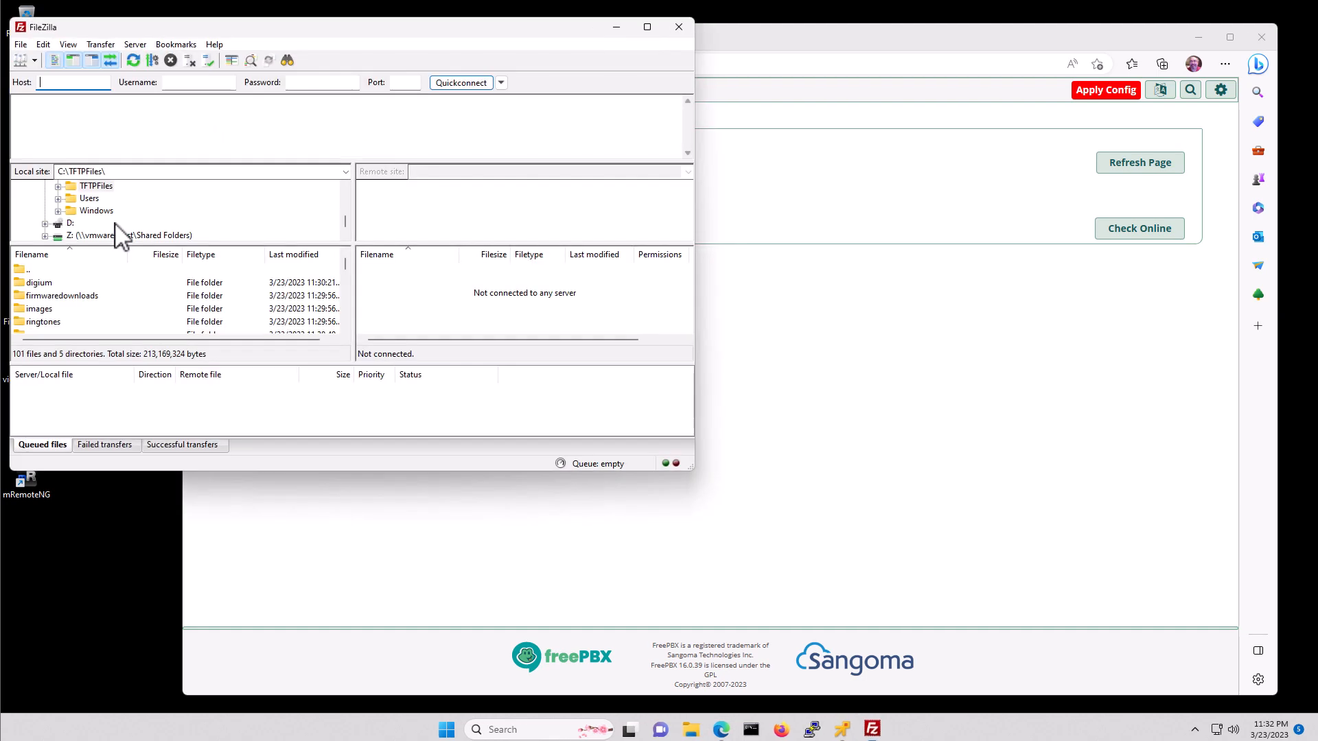
pyautogui.moveTo(186, 27); pyautogui.dragTo(274, 86)
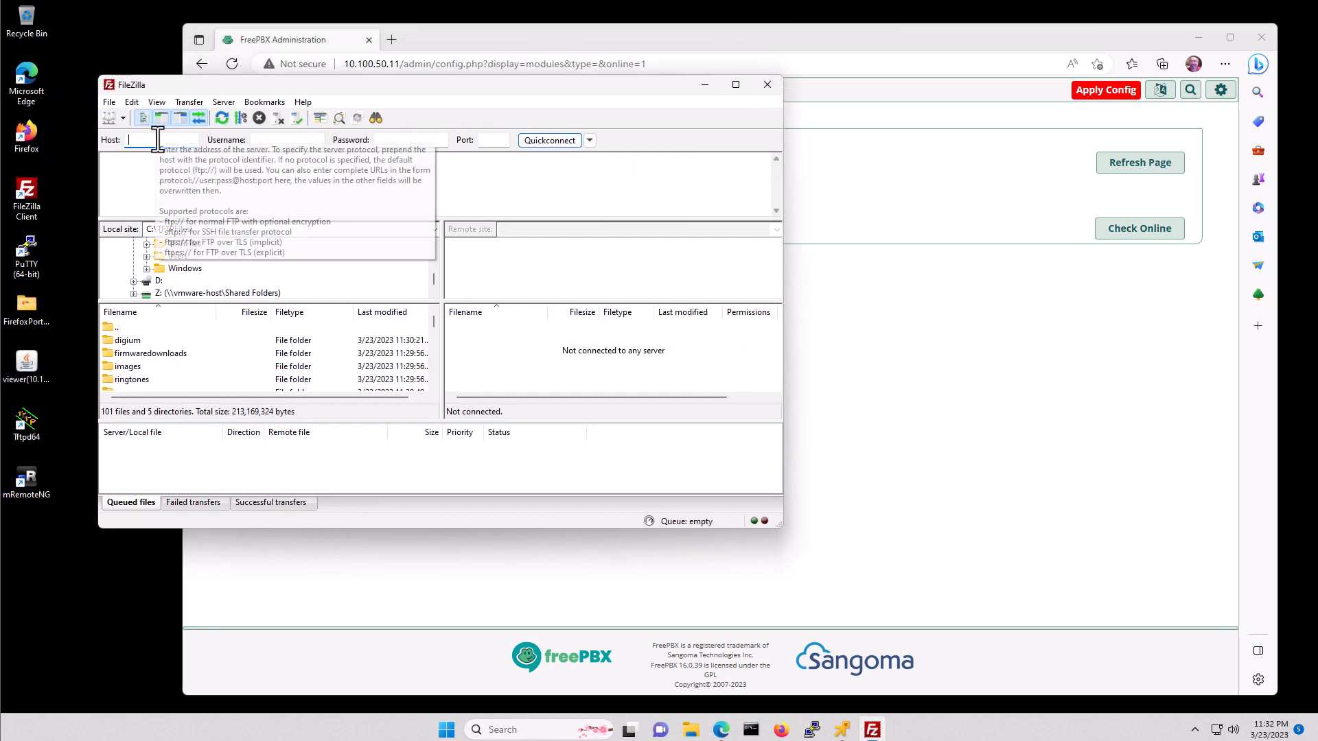
pyautogui.write('sft')
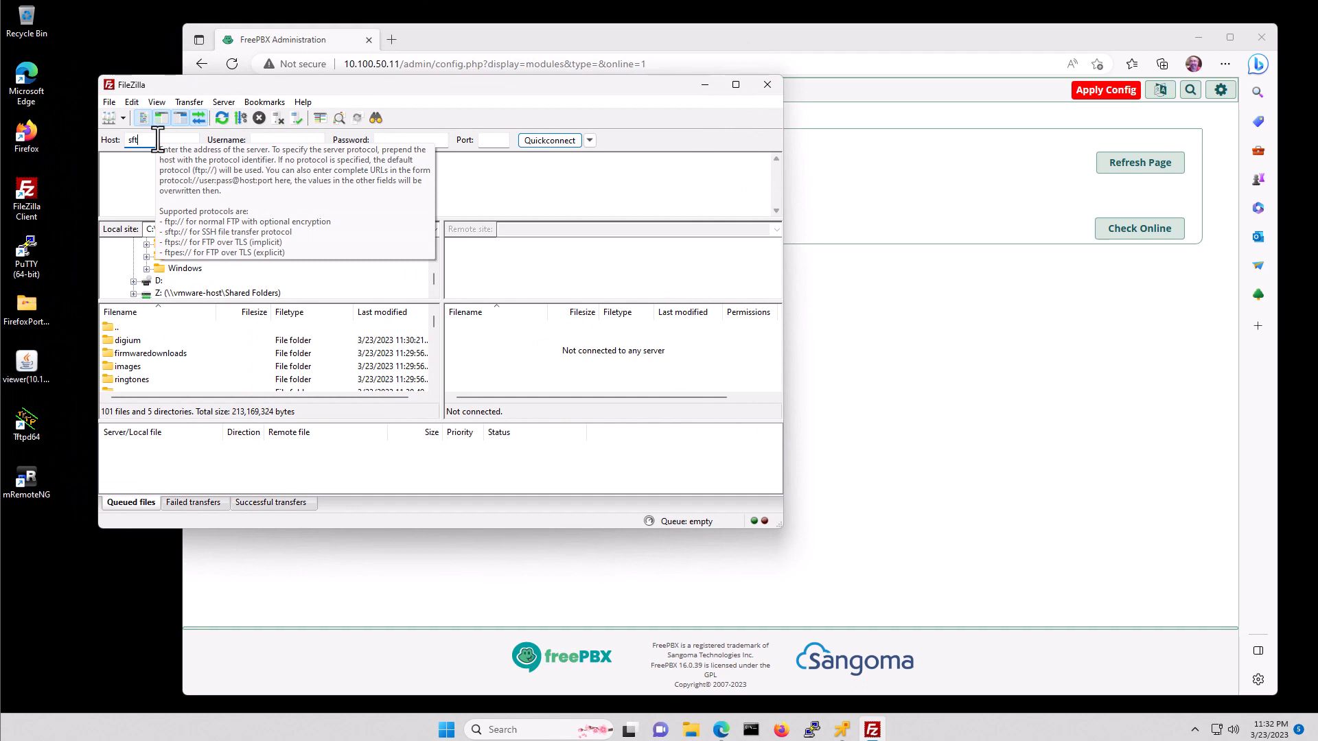
pyautogui.write('p://10.100')
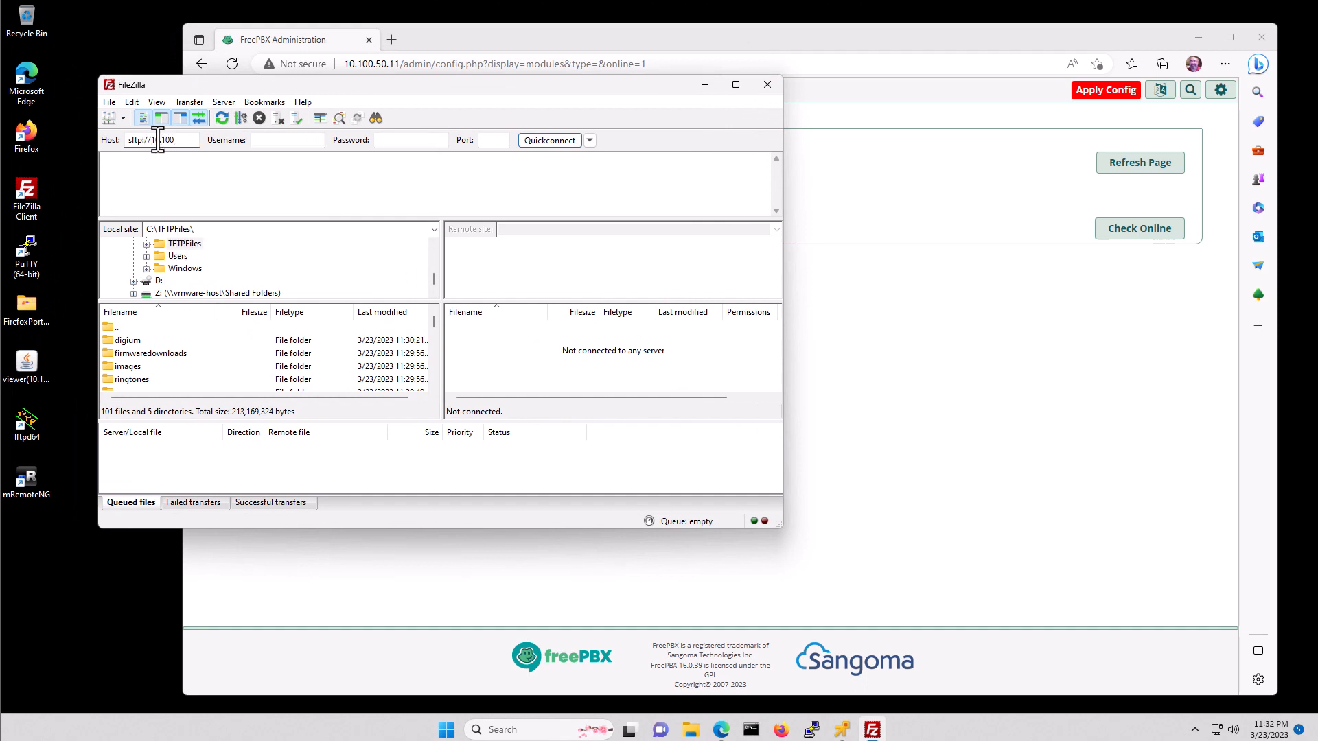
pyautogui.write('.50.11')
pyautogui.press('Tab')
pyautogui.write('root')
pyautogui.press('Tab')
pyautogui.write('password1!')
pyautogui.press('Return')
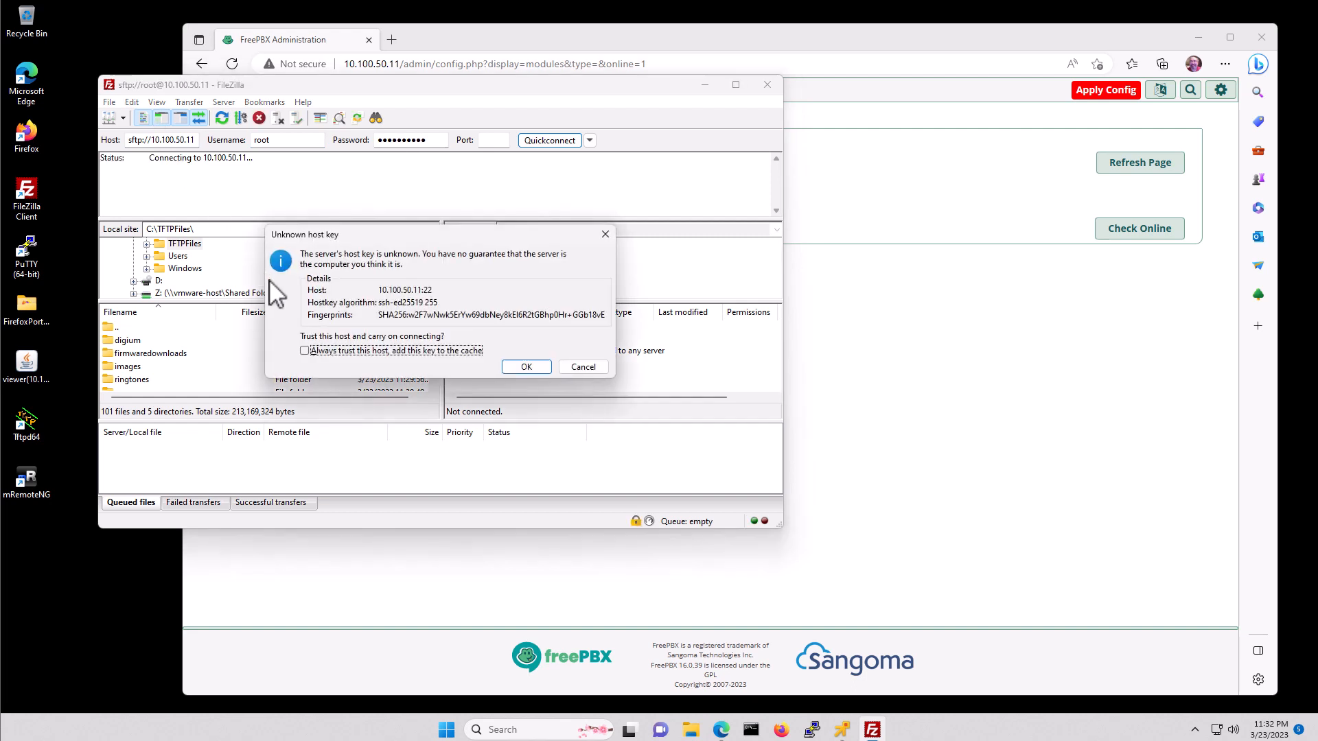
pyautogui.click(305, 352)
pyautogui.click(520, 362)
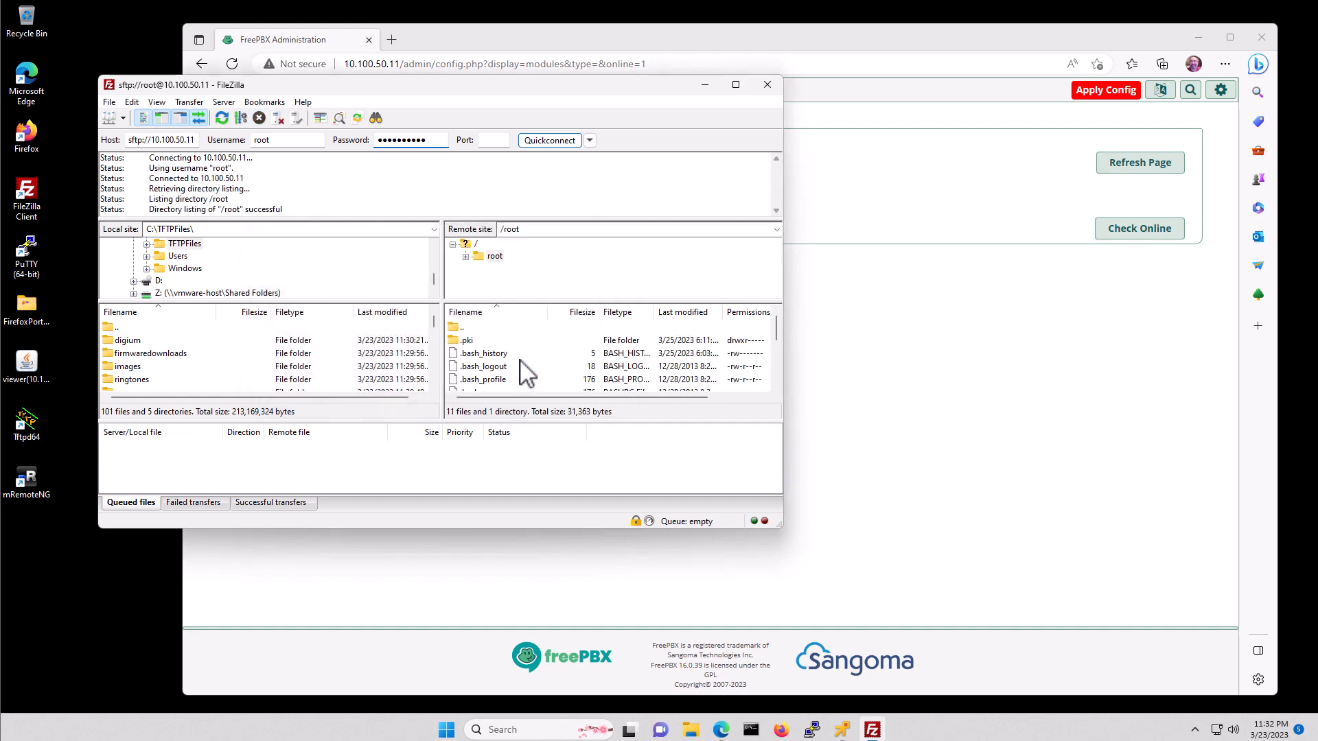
# - Browse the remote side to /tftpboot and the local side to the C: drive
pyautogui.click(540, 232)
pyautogui.click(476, 245)
pyautogui.scroll(-5, 553, 280)
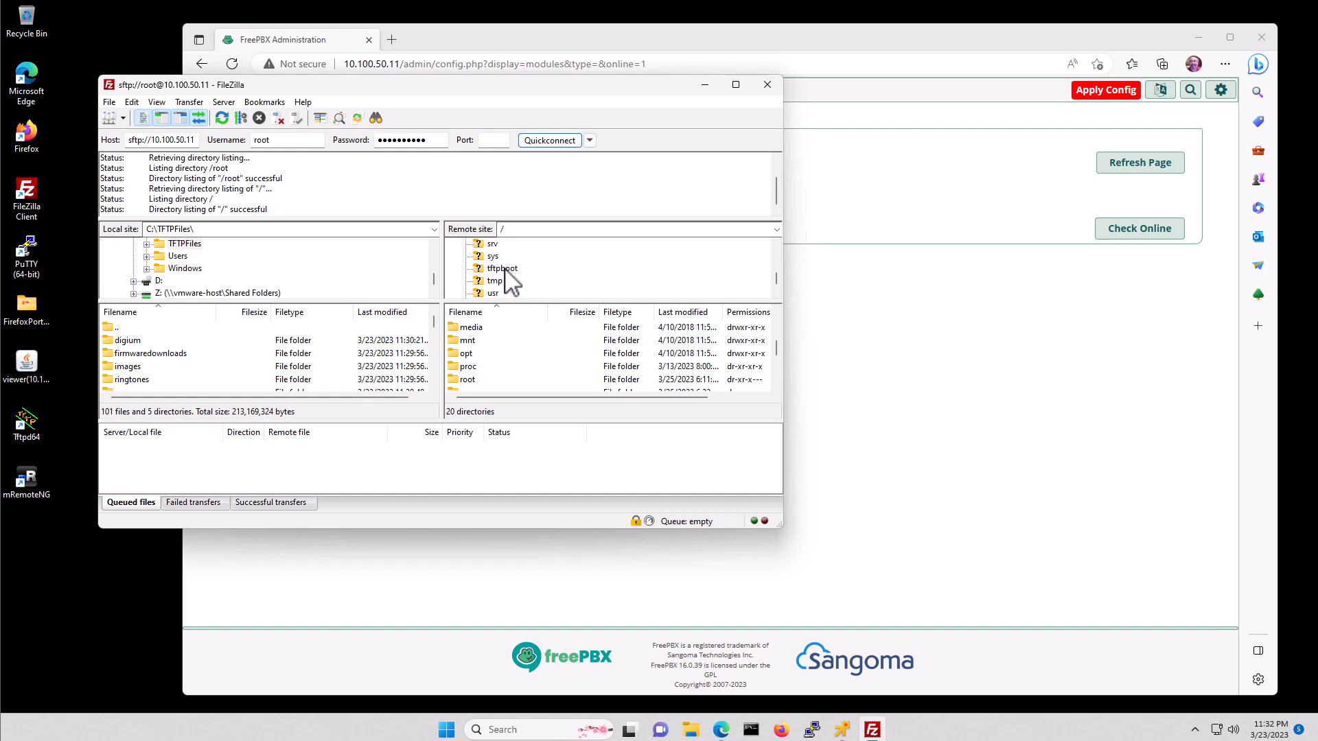
pyautogui.click(505, 269)
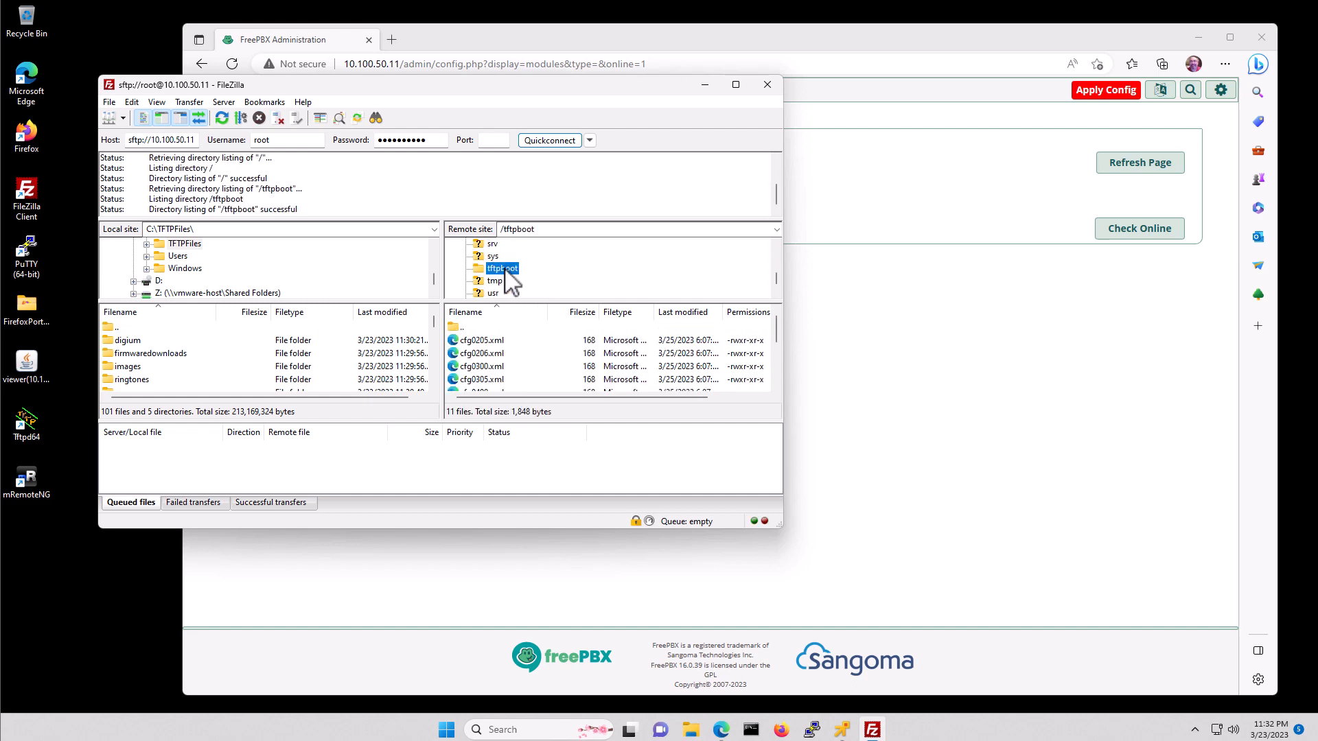
pyautogui.scroll(-2, 570, 377)
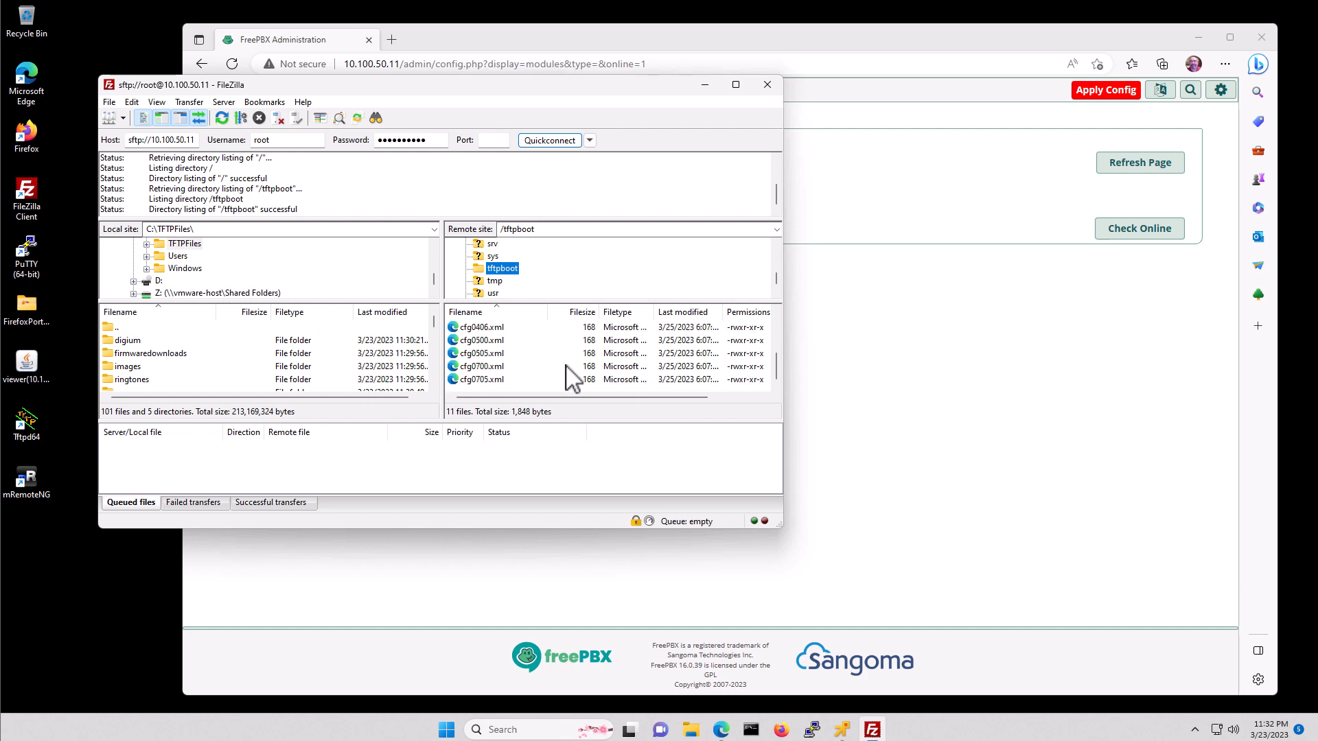
pyautogui.scroll(3, 566, 365)
pyautogui.scroll(-3, 565, 365)
pyautogui.scroll(5, 251, 281)
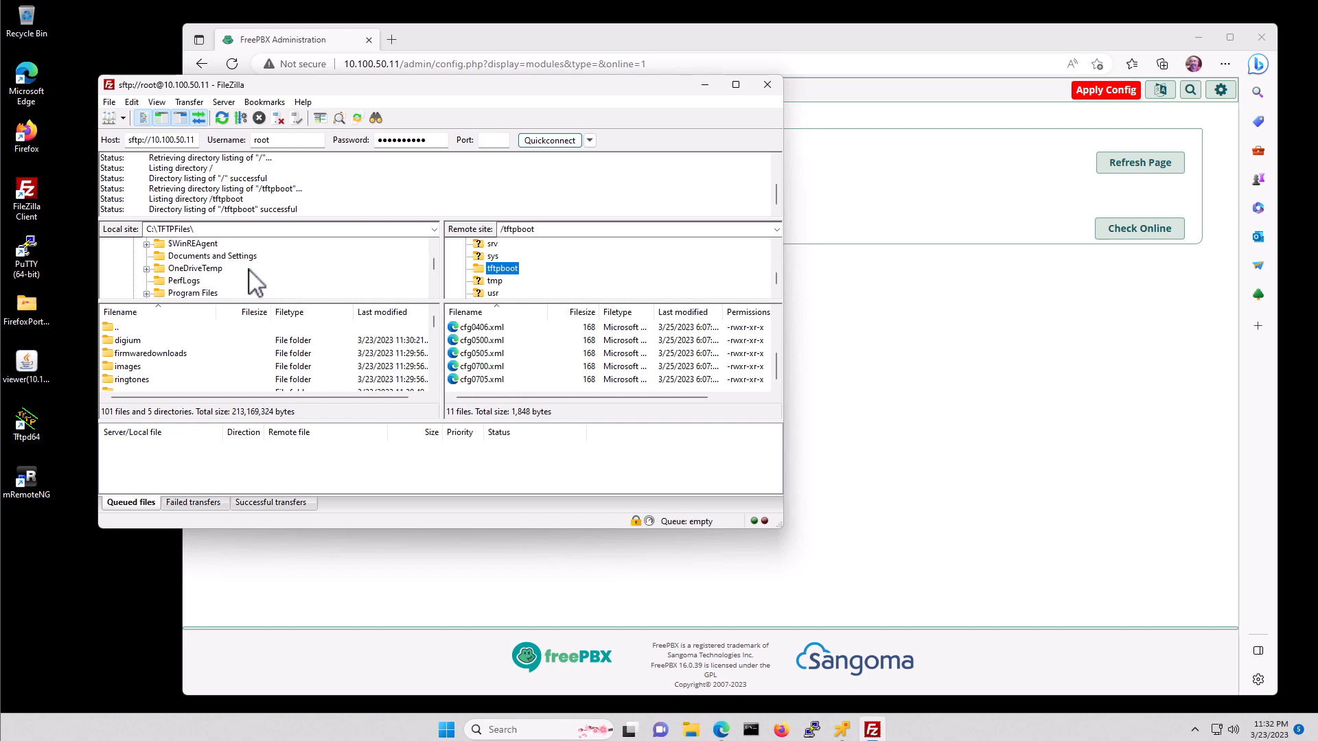
pyautogui.click(160, 280)
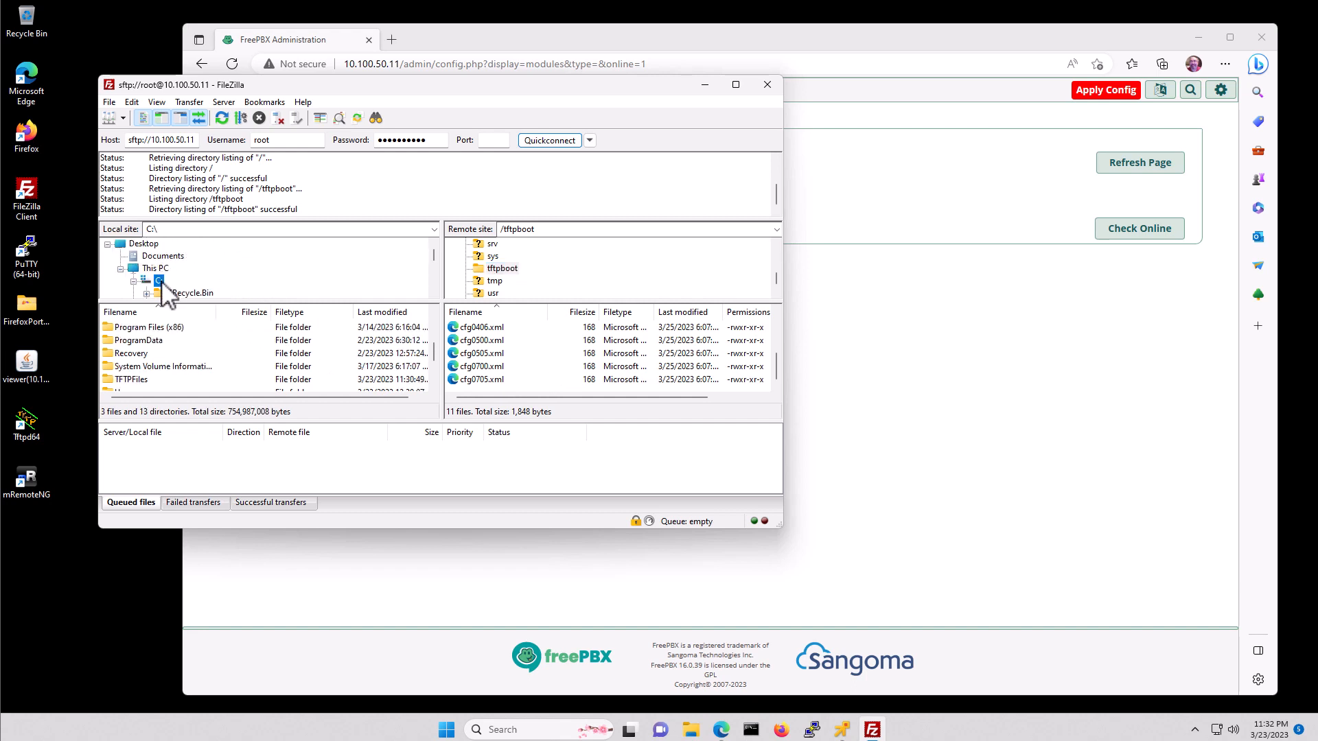
pyautogui.scroll(-2, 247, 288)
# - Upload every item in C:\TFTPFiles to /tftpboot, always overwriting existing files, then close FileZilla
pyautogui.scroll(-2, 251, 288)
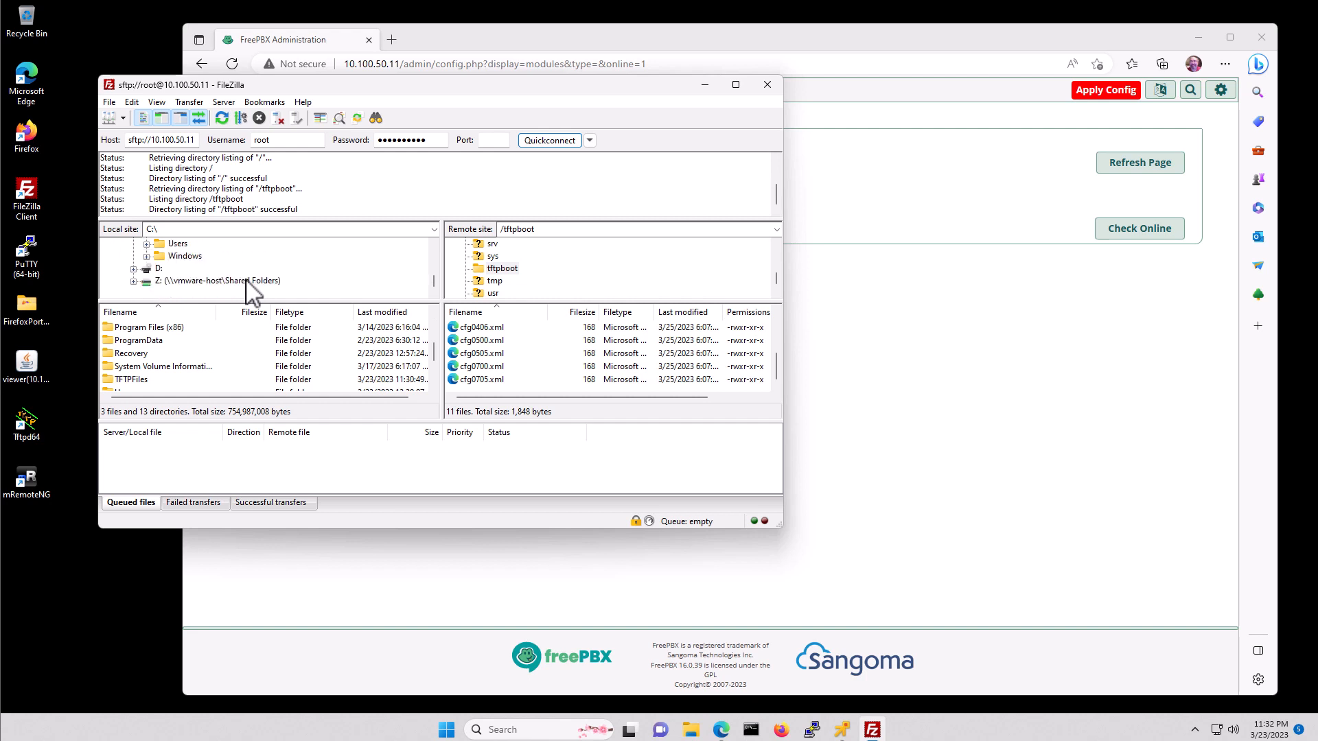
pyautogui.click(184, 268)
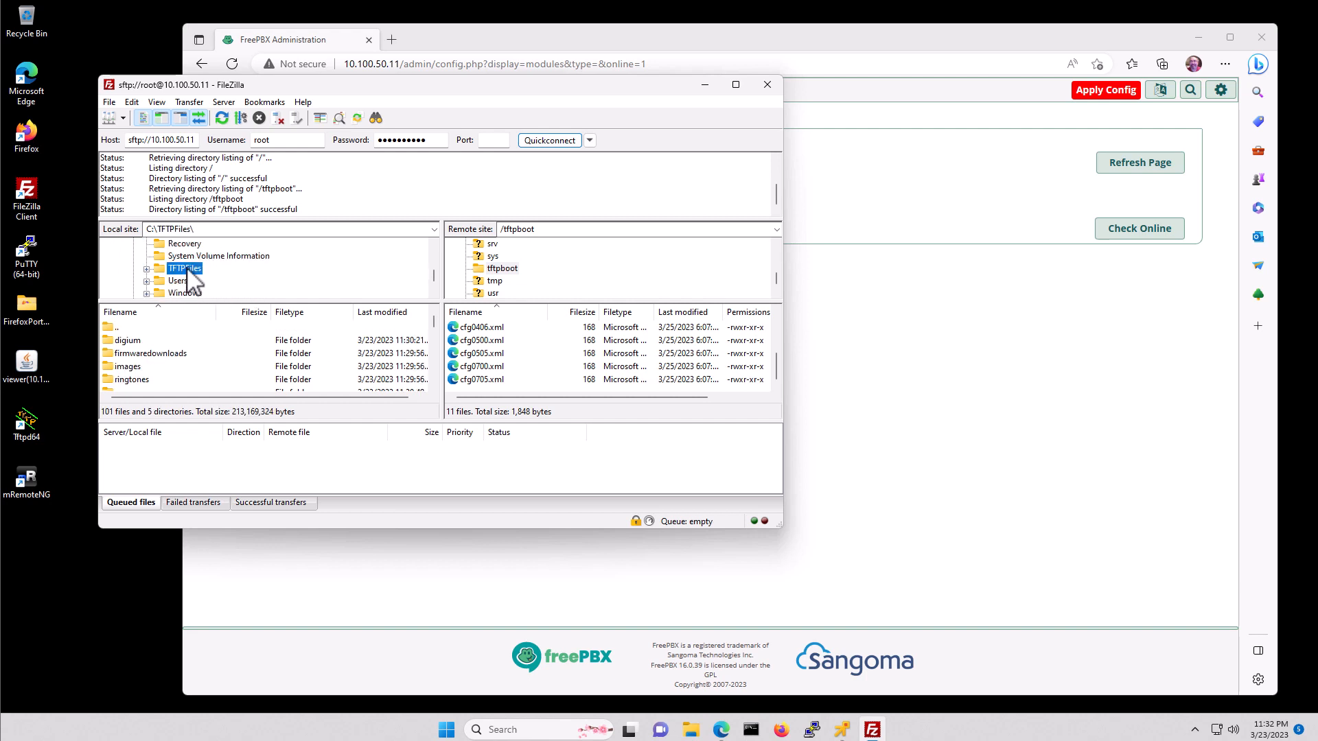
pyautogui.click(136, 341)
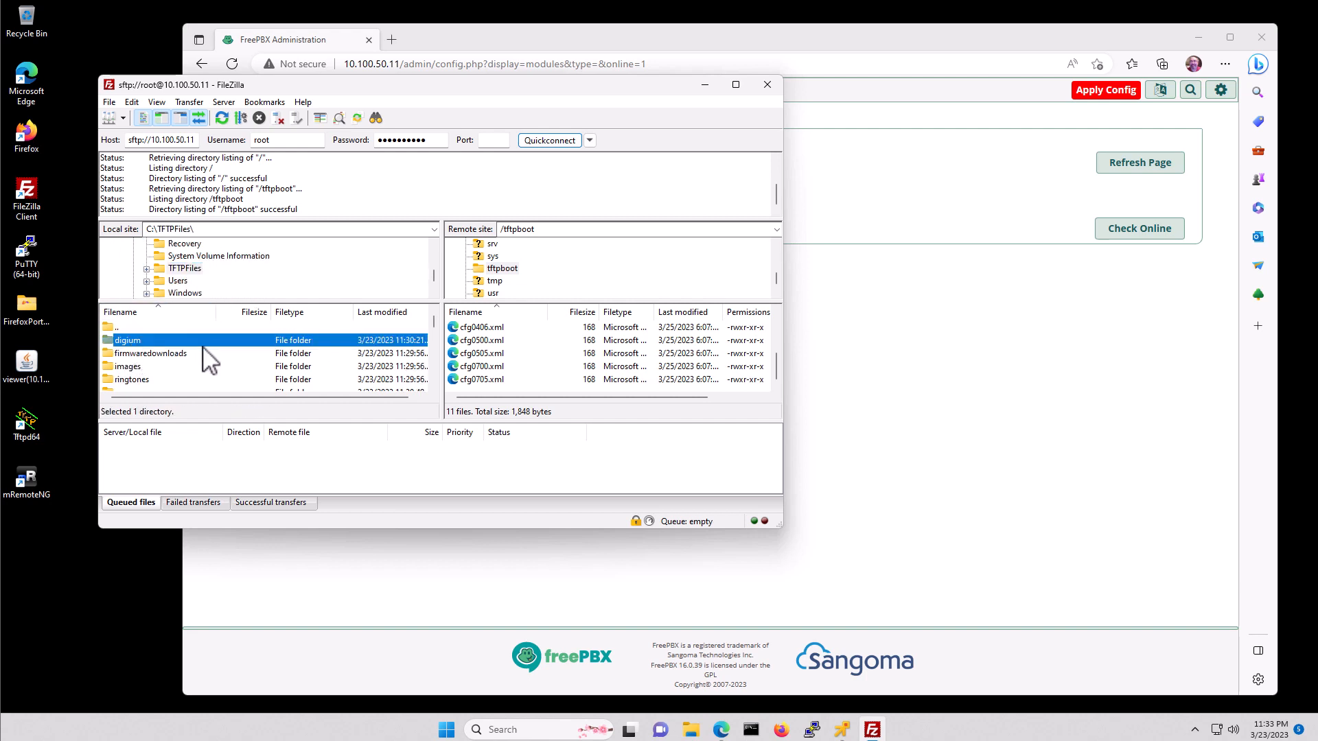
pyautogui.moveTo(432, 328); pyautogui.dragTo(439, 398)
pyautogui.keyDown('shift'); pyautogui.click(160, 379); pyautogui.keyUp('shift')
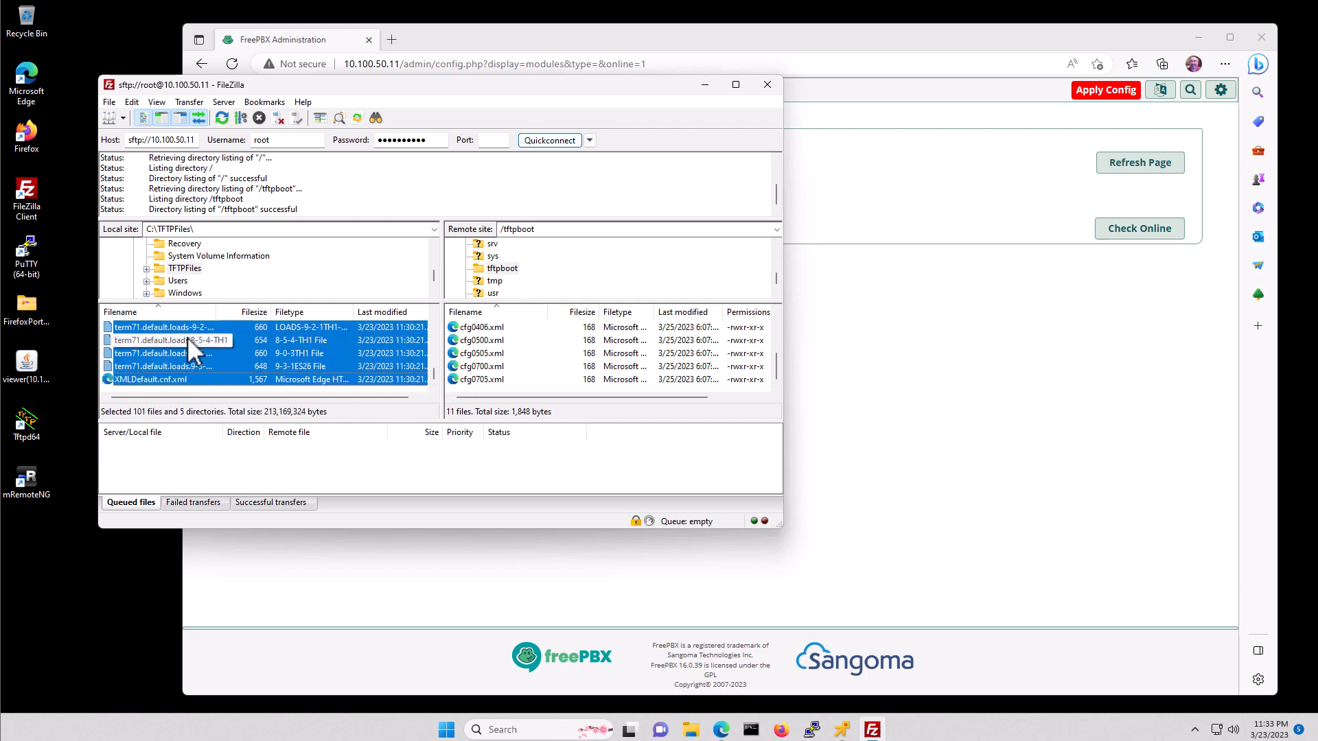
pyautogui.moveTo(172, 340); pyautogui.dragTo(574, 364)
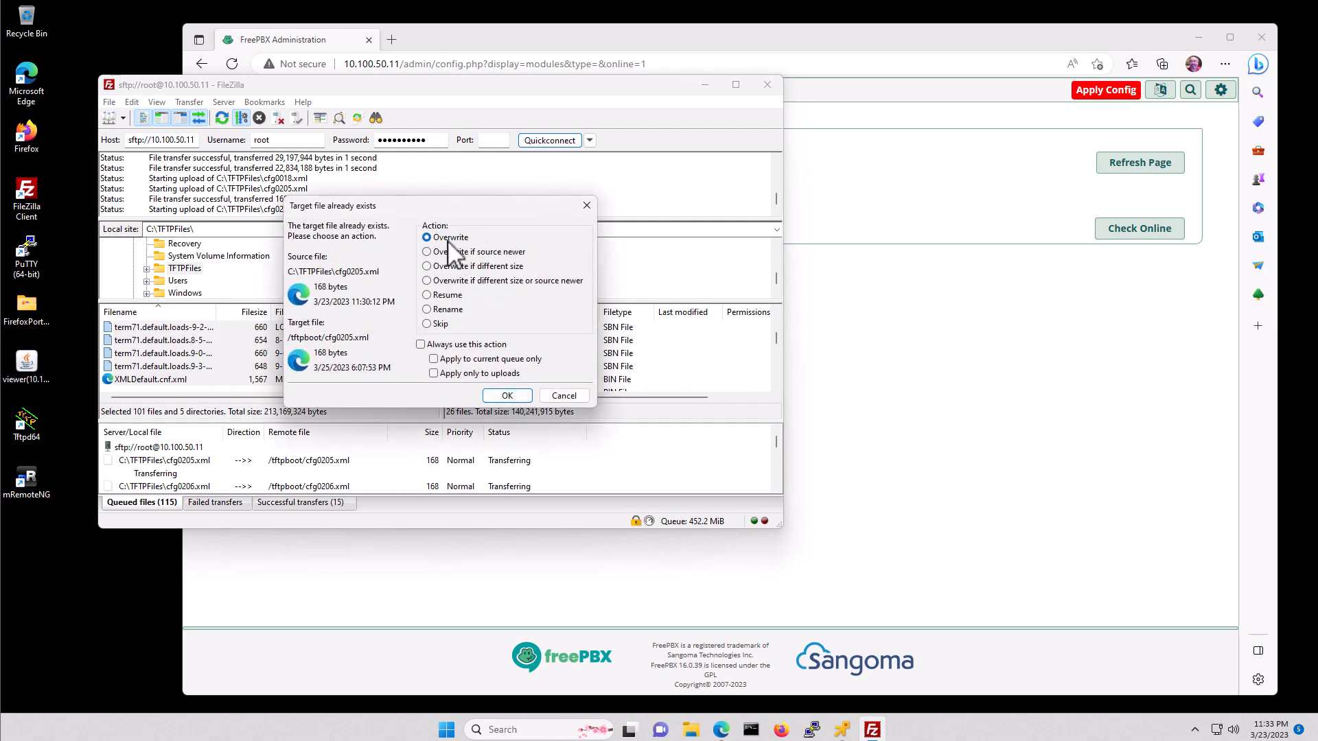
pyautogui.click(422, 344)
pyautogui.click(508, 396)
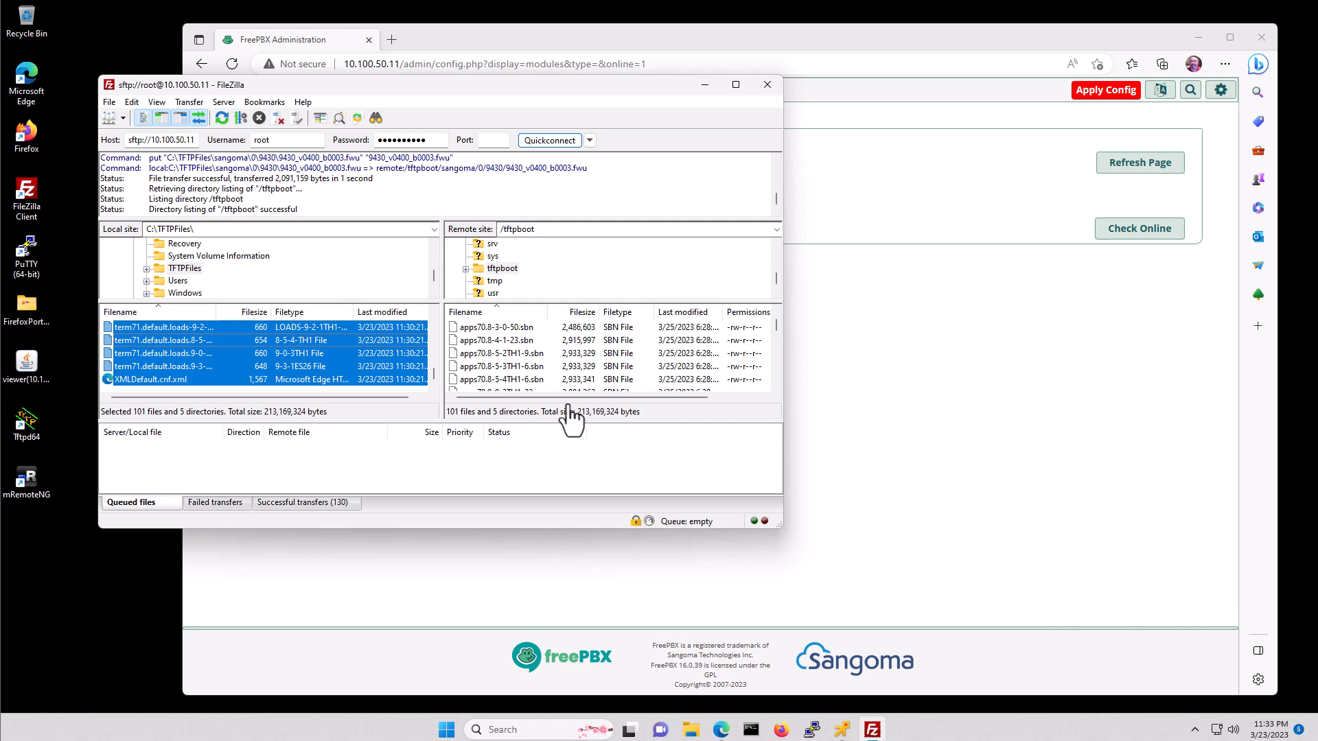
pyautogui.click(767, 85)
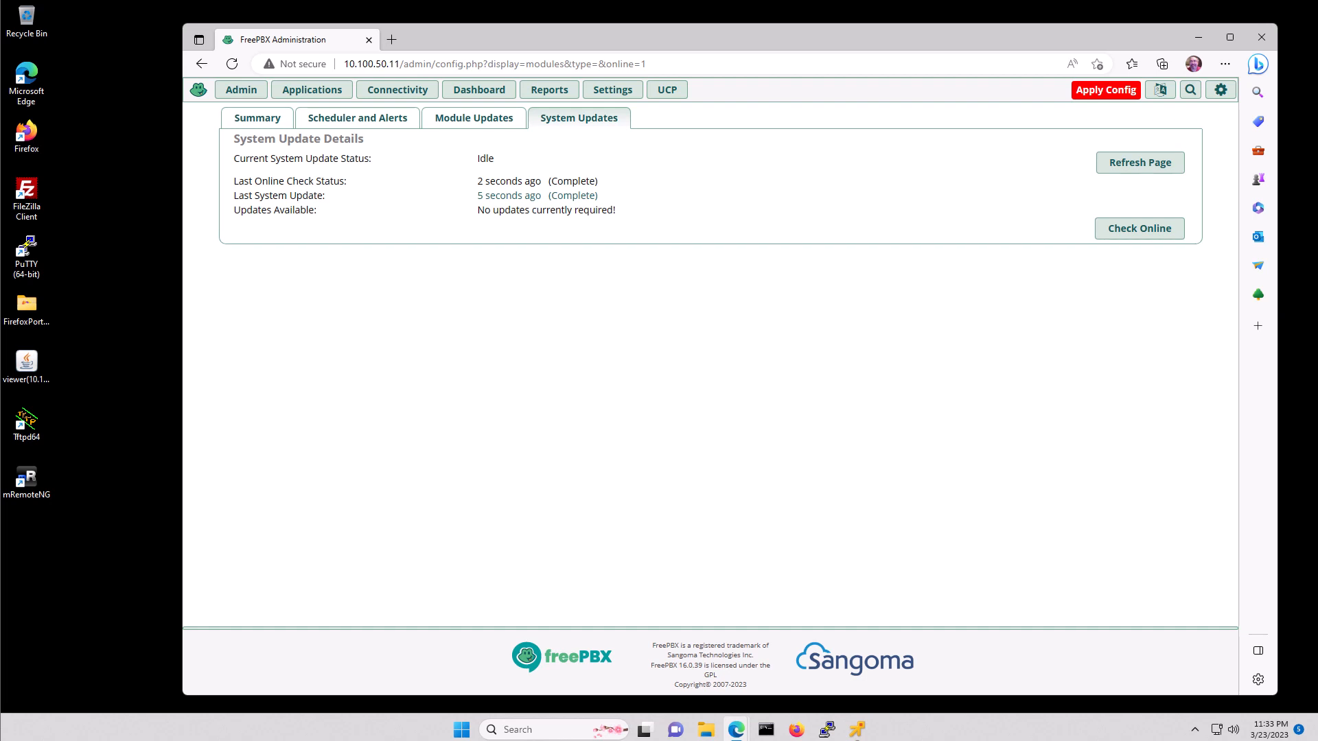
# - Start a new chan_pjsip extension with User Extension 1001 and display name 1001
pyautogui.moveTo(309, 91)
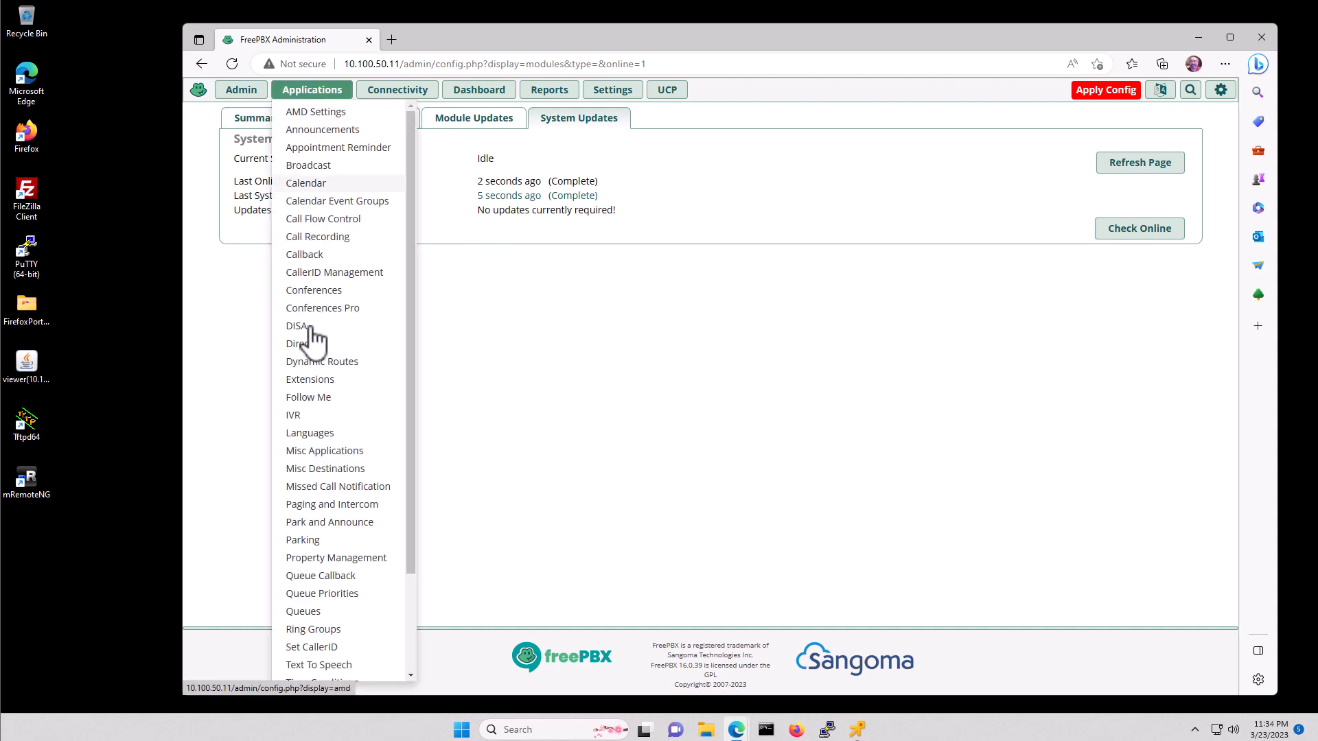
pyautogui.click(312, 379)
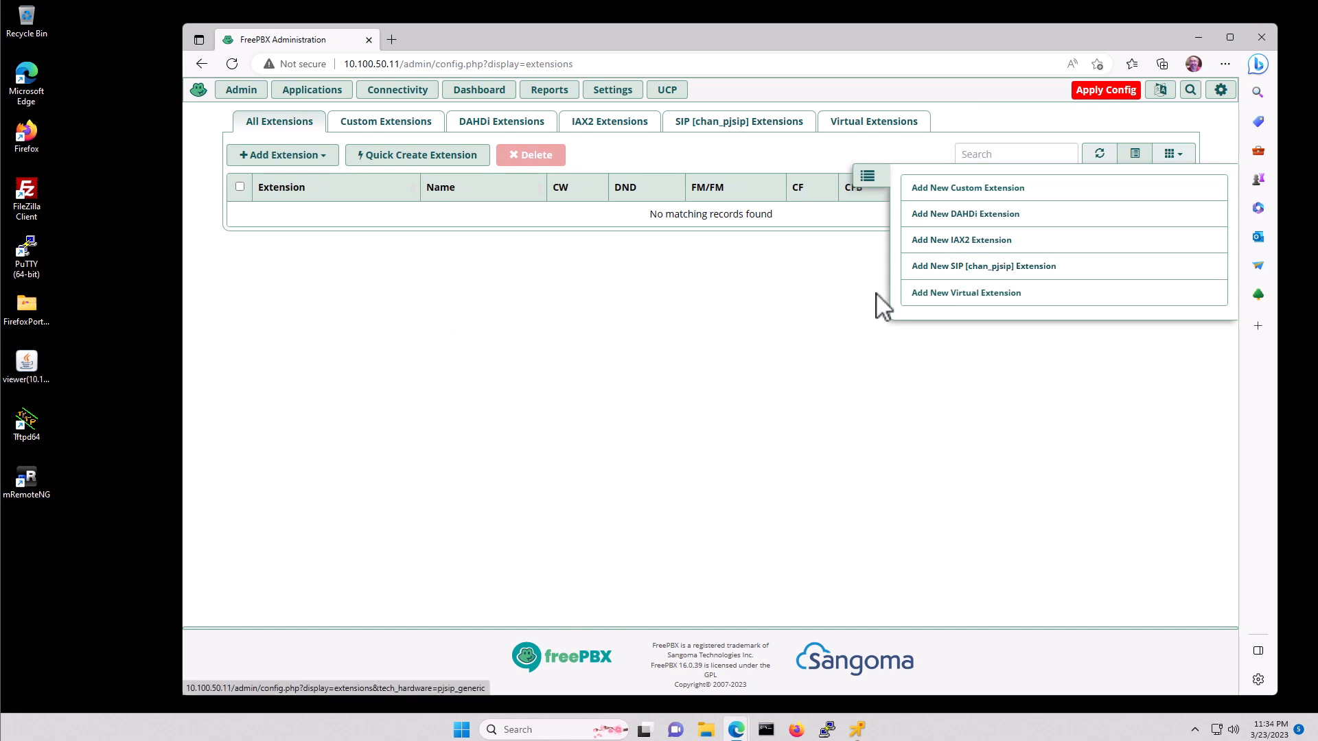
pyautogui.click(967, 267)
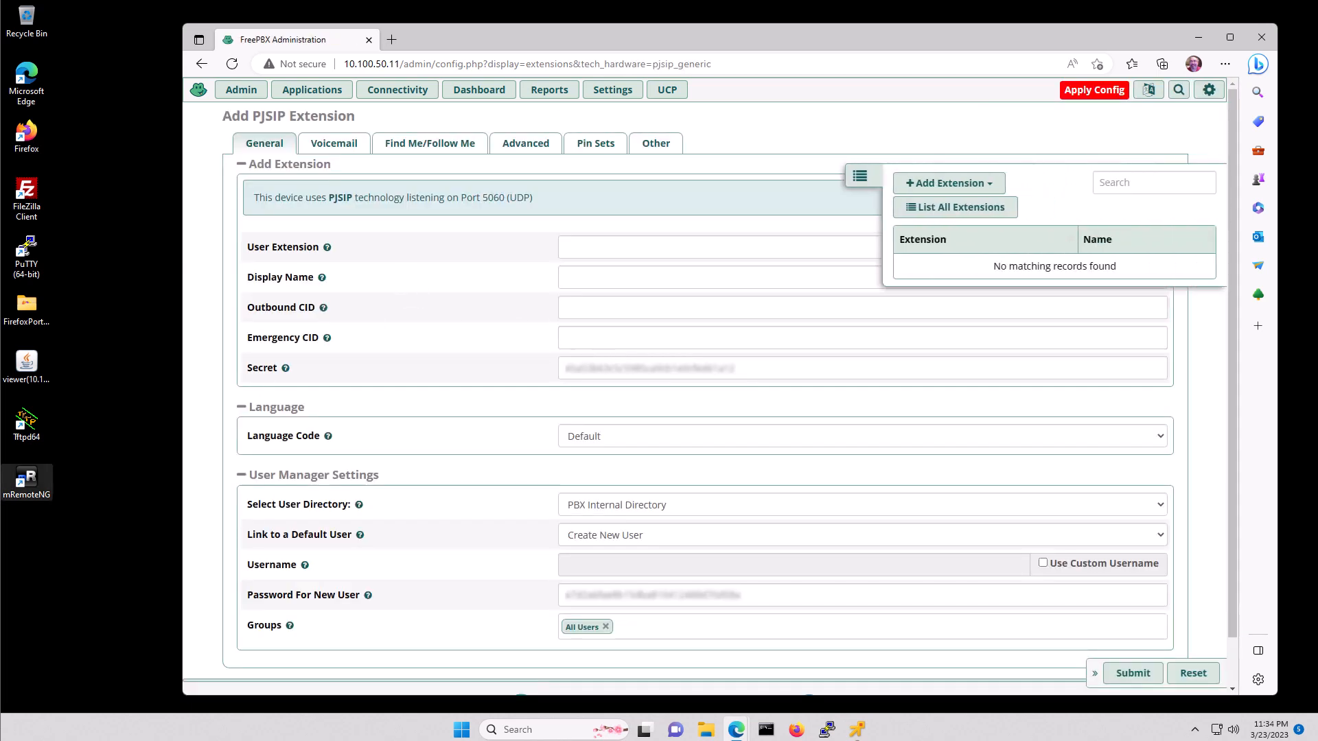
pyautogui.click(669, 247)
pyautogui.write('1001')
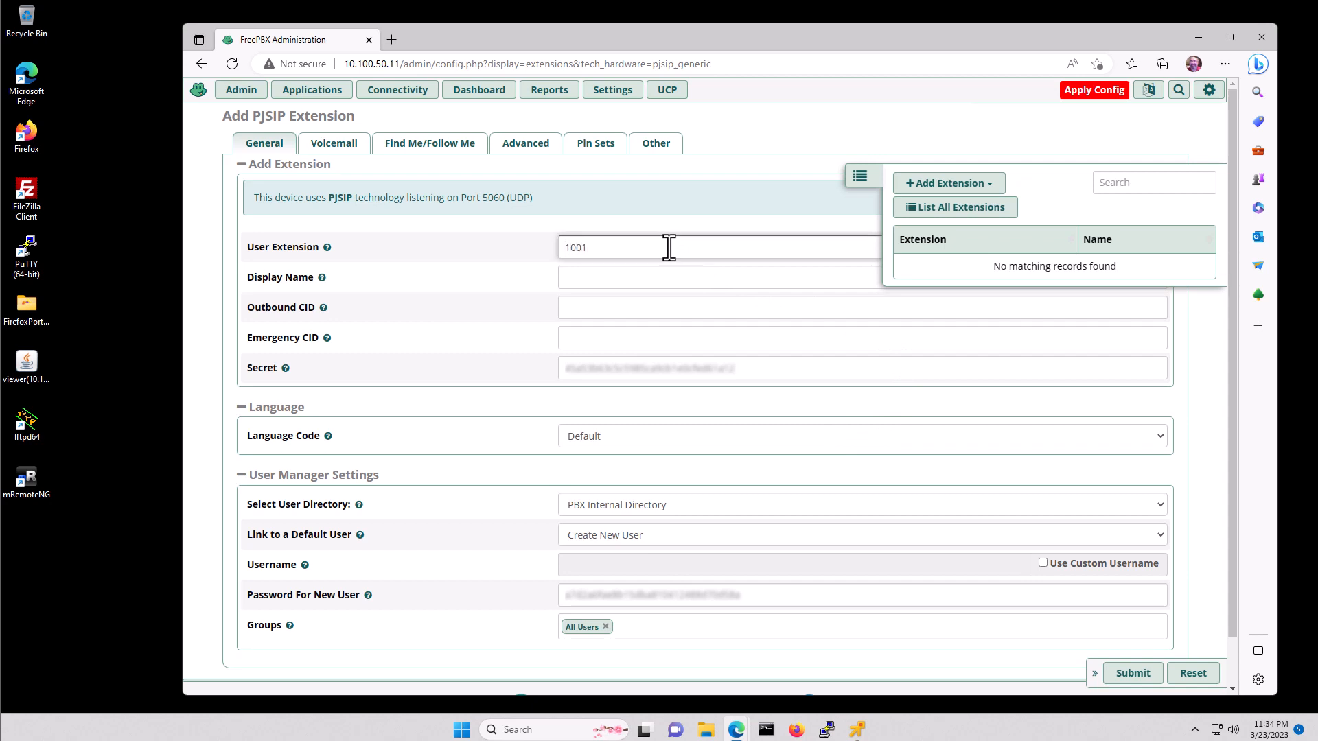
pyautogui.press('Tab')
pyautogui.write('100')
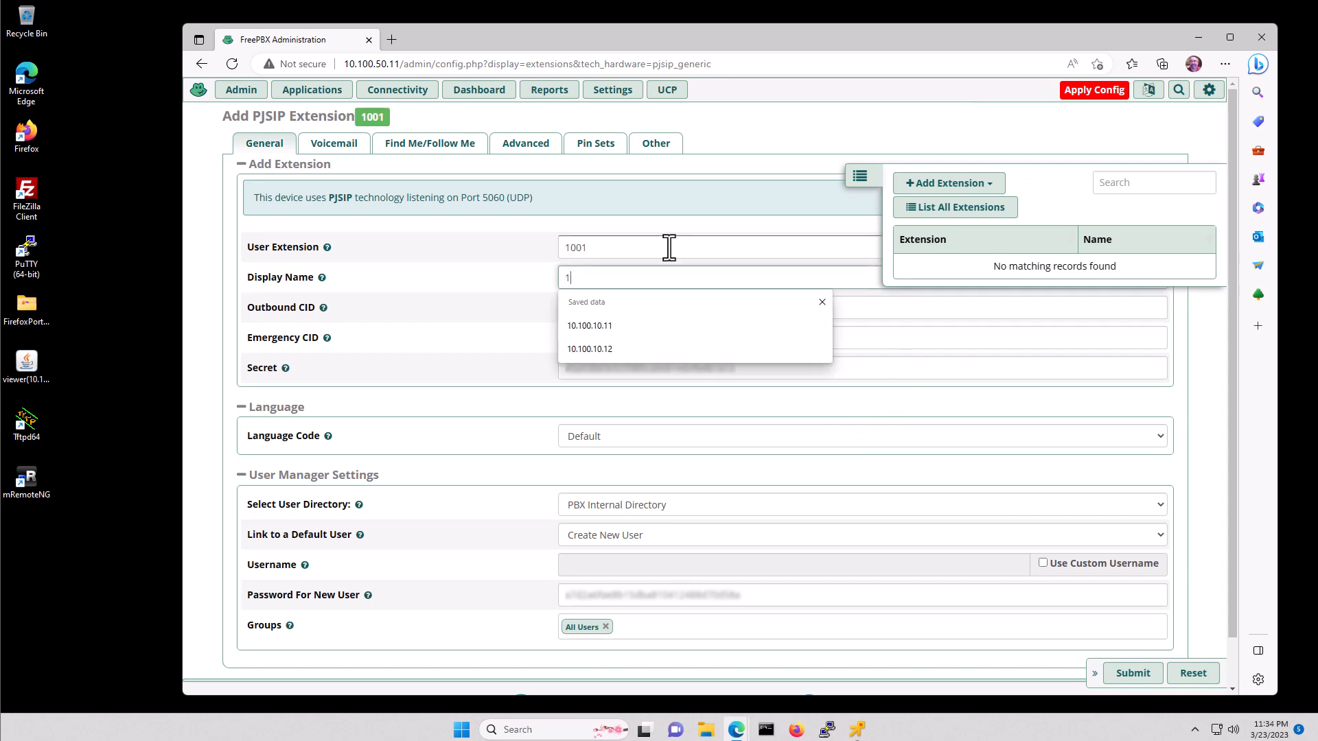
pyautogui.press('Tab')
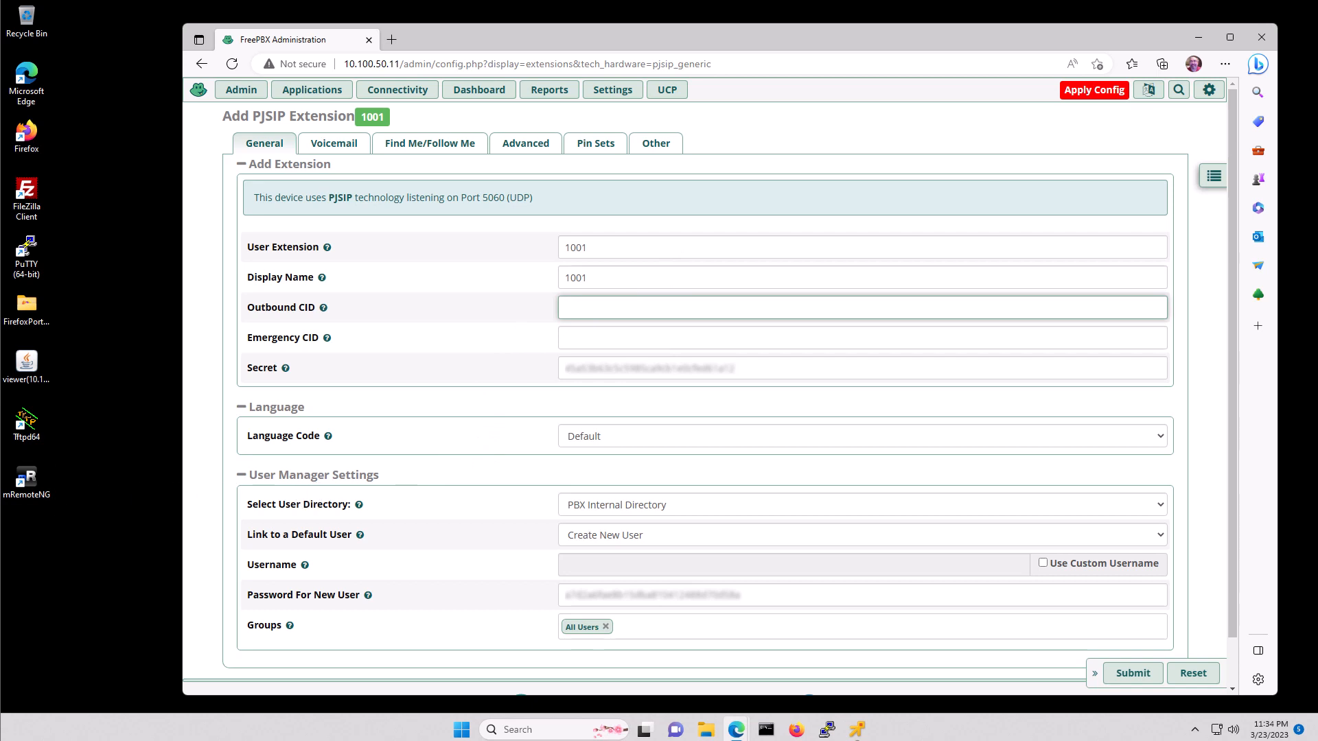
# - Delete the last character of the generated secret and submit extension 1001
pyautogui.moveTo(632, 368)
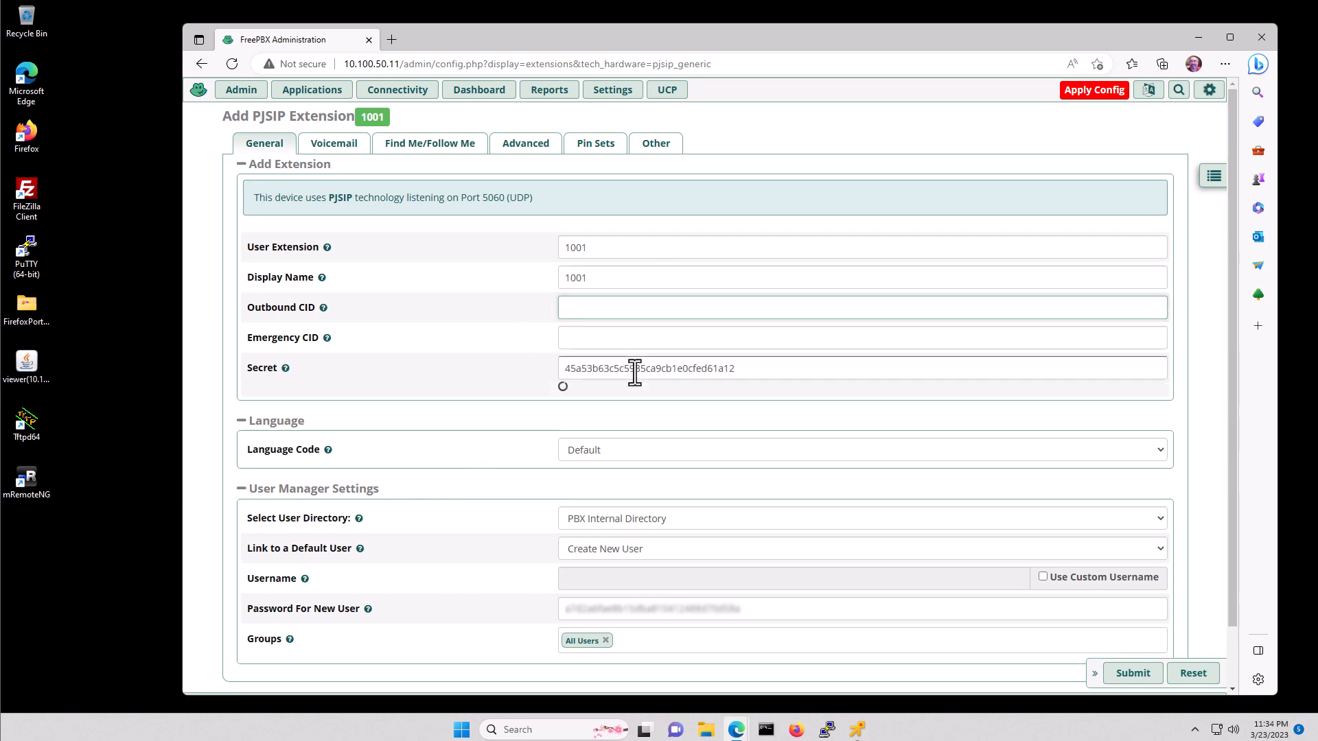
pyautogui.click(742, 368)
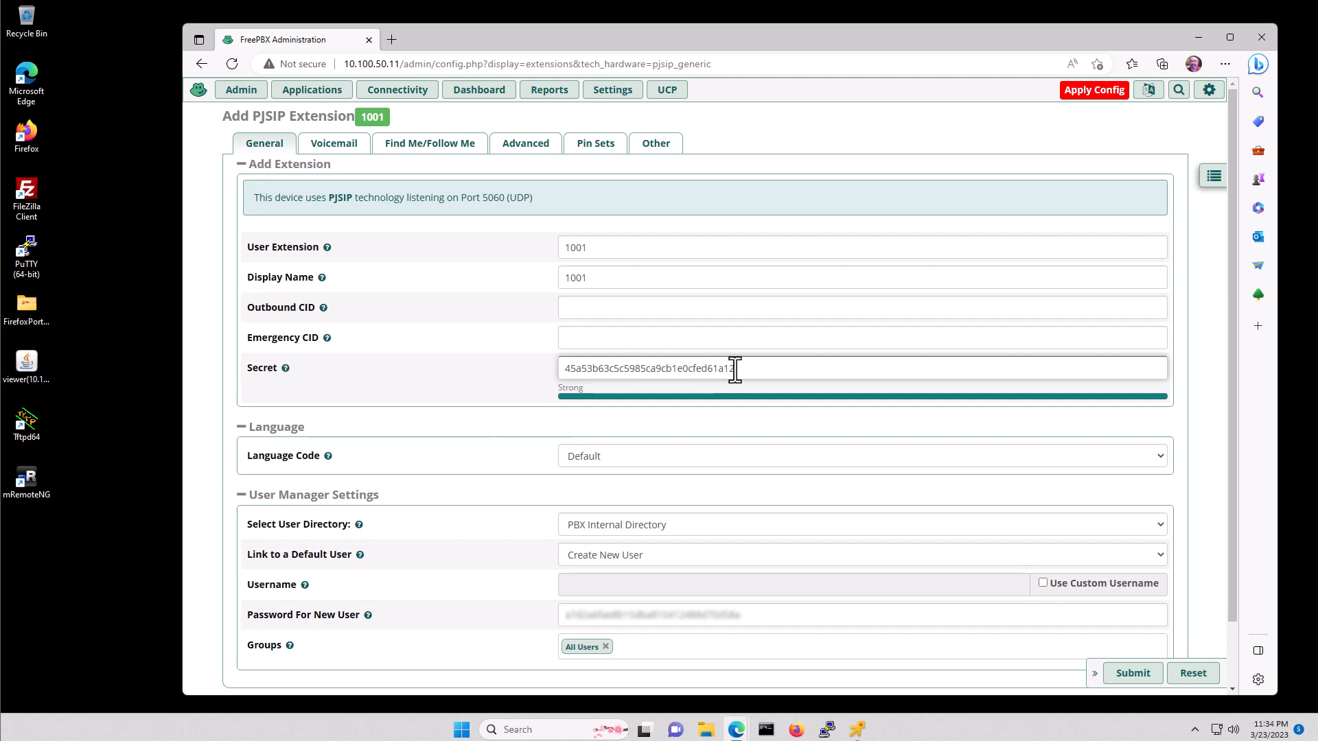
pyautogui.moveTo(751, 368); pyautogui.dragTo(678, 371)
pyautogui.click(788, 370)
pyautogui.press('Left')
pyautogui.hotkey('shift', 'Right')
pyautogui.hotkey('shift', 'Right')
pyautogui.hotkey('shift', 'Right')
pyautogui.hotkey('shift', 'Right')
pyautogui.hotkey('shift', 'Right')
pyautogui.hotkey('shift', 'Right')
pyautogui.hotkey('shift', 'Right')
pyautogui.hotkey('shift', 'Right')
pyautogui.hotkey('shift', 'Right')
pyautogui.hotkey('shift', 'Right')
pyautogui.hotkey('shift', 'Right')
pyautogui.hotkey('shift', 'Right')
pyautogui.press('BackSpace')
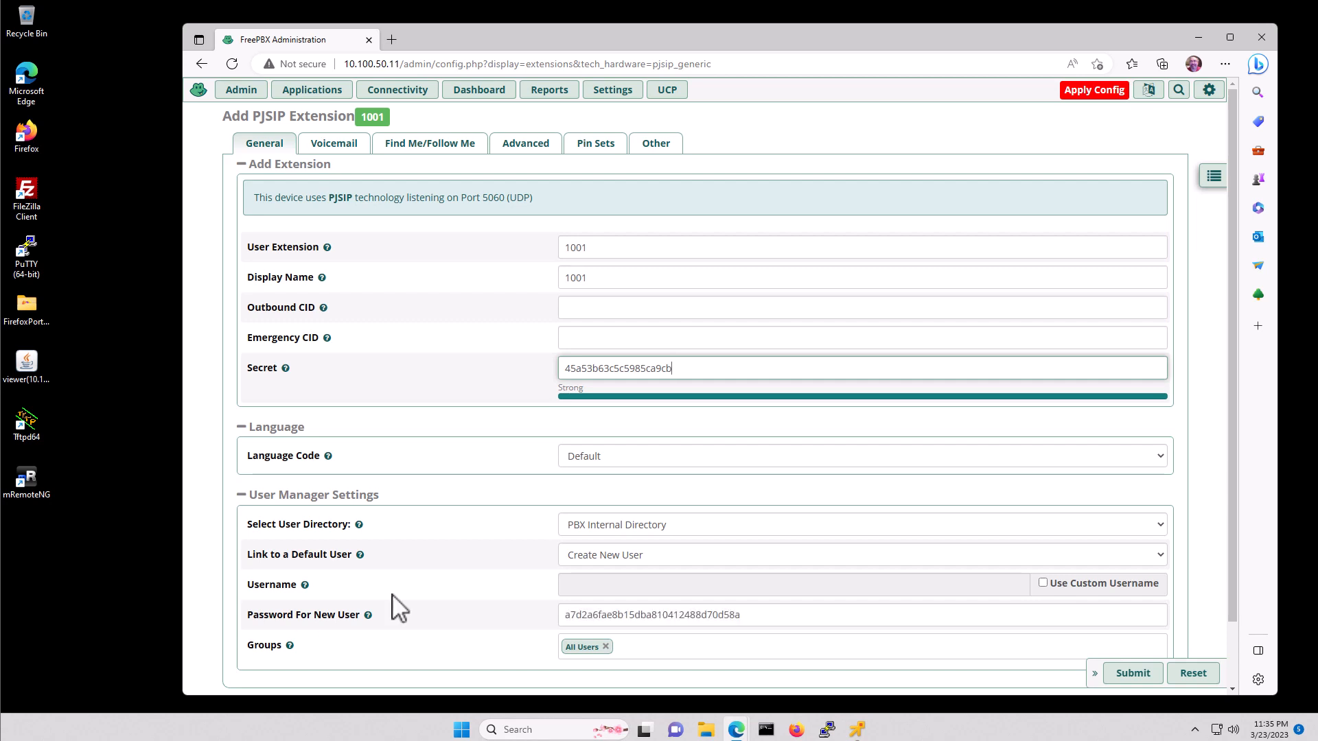
pyautogui.click(1143, 676)
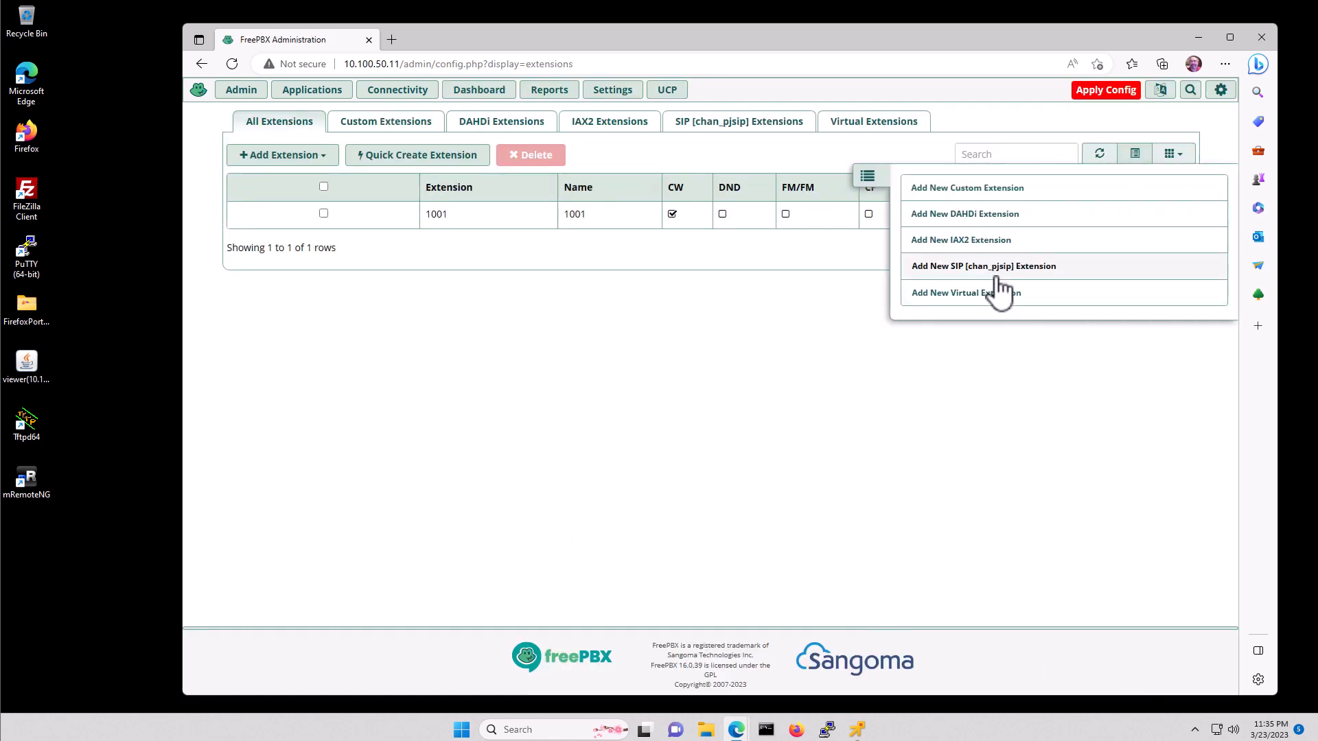
# - Add PJSIP extension 1002 with display name 1002 and a shortened secret
pyautogui.click(977, 270)
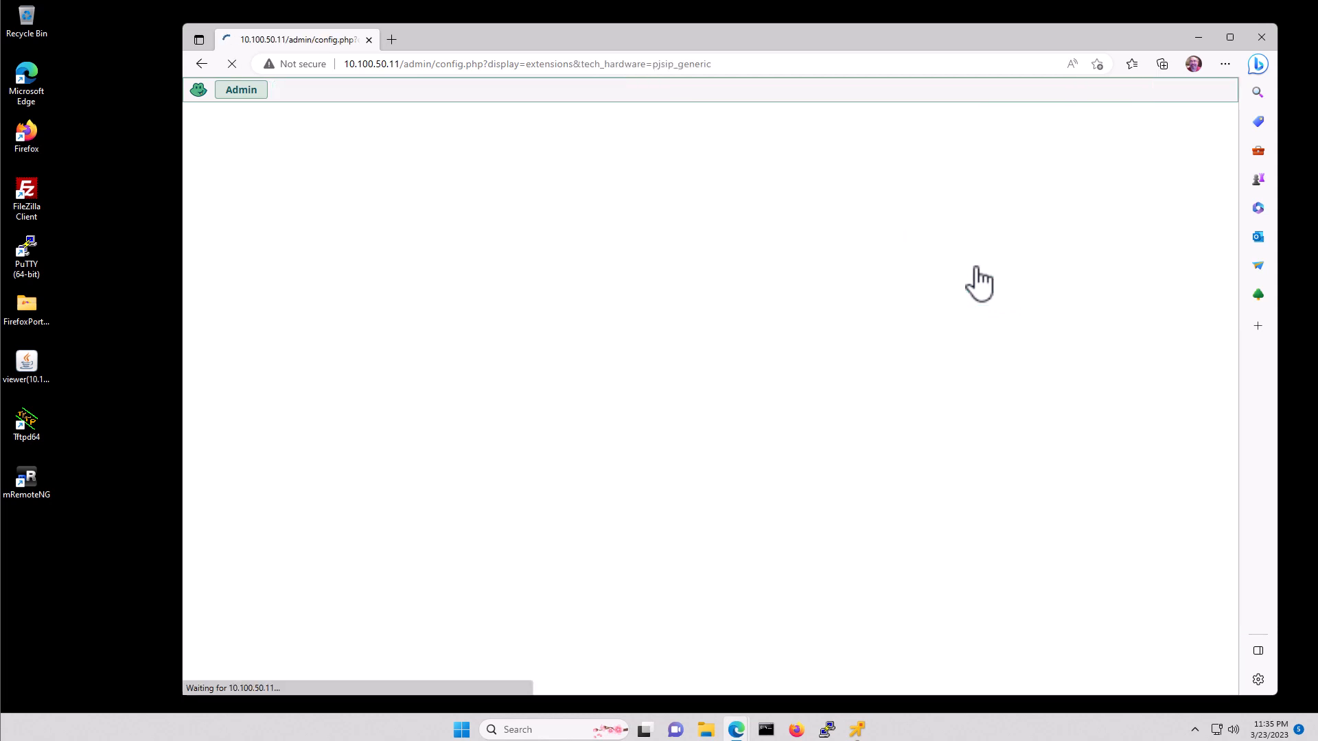
pyautogui.click(608, 245)
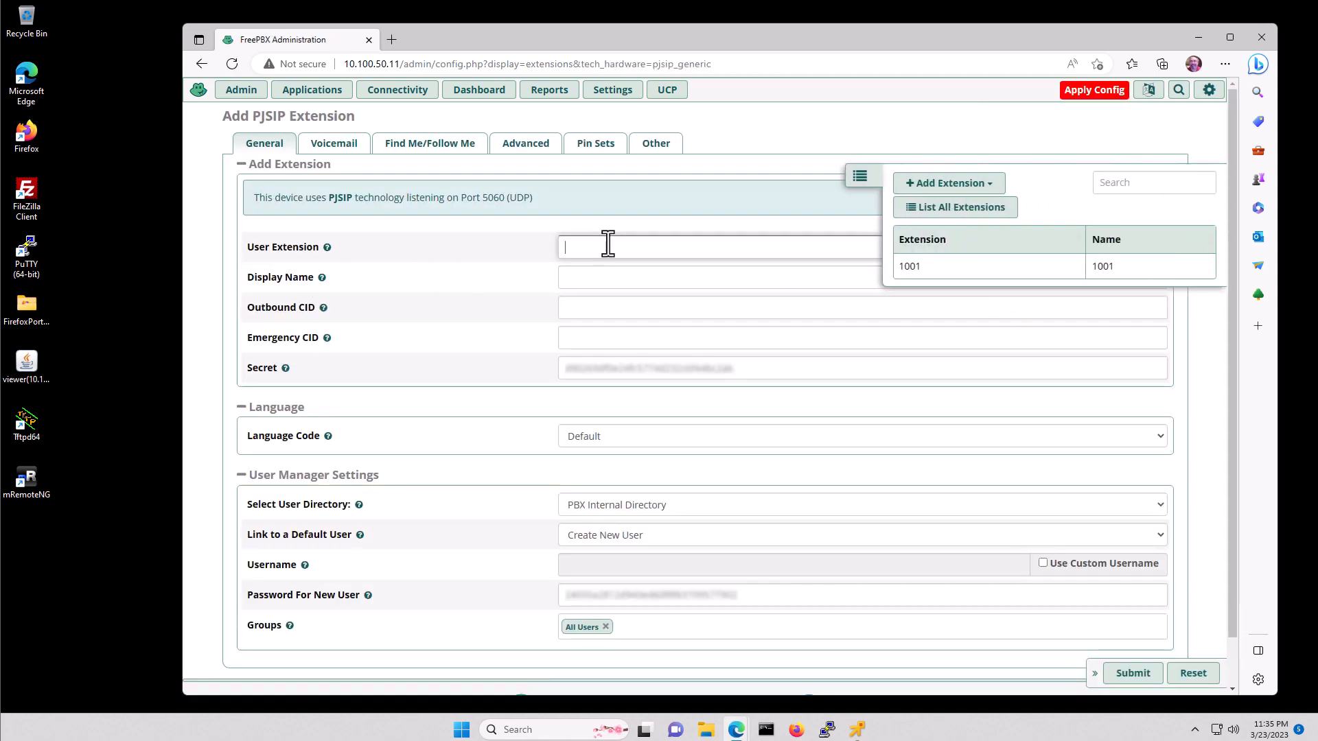
pyautogui.write('1002')
pyautogui.press('Tab')
pyautogui.write('1002')
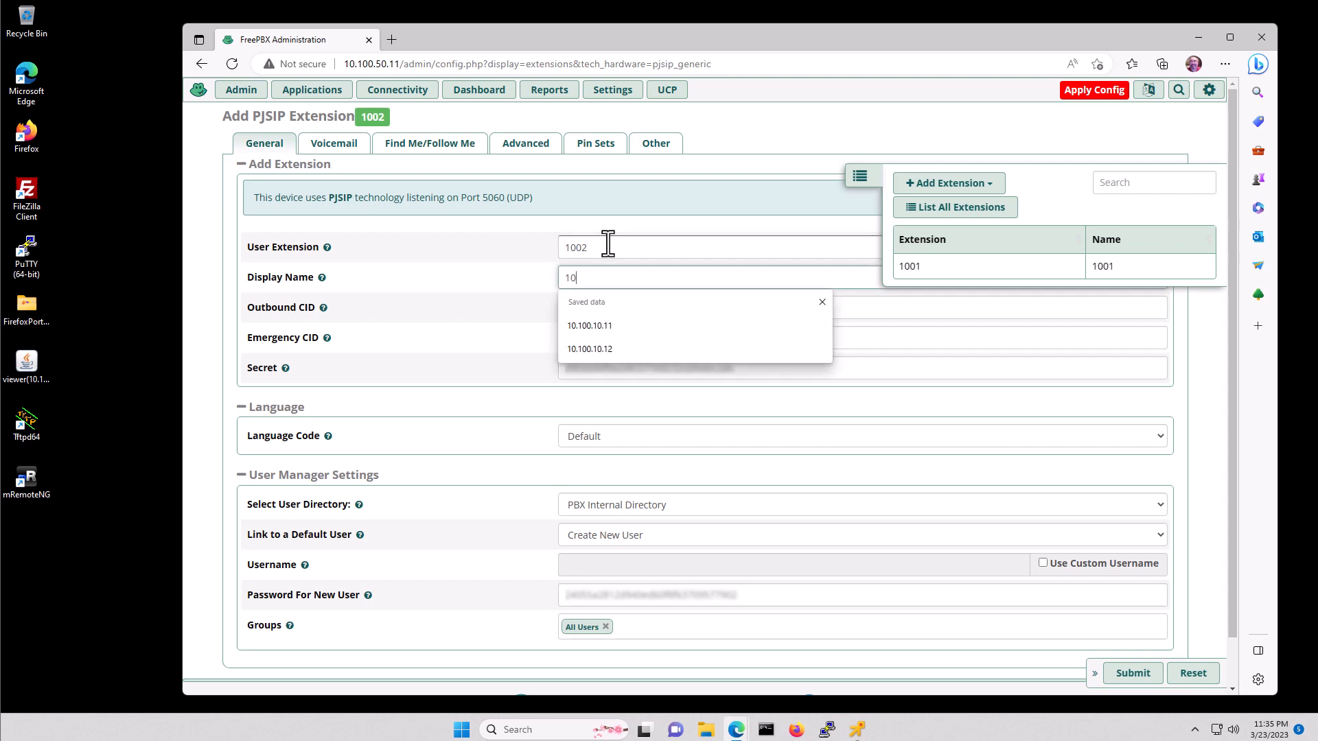
pyautogui.press('Tab')
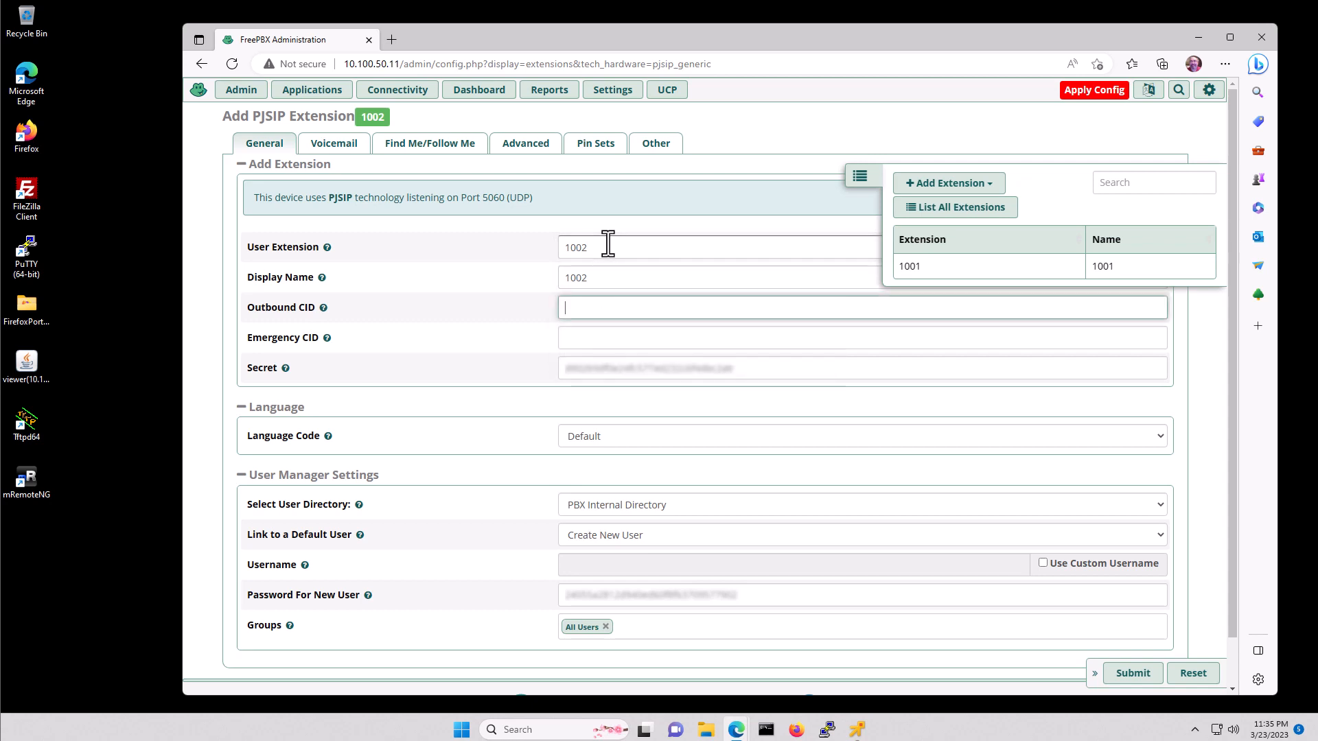
pyautogui.click(758, 368)
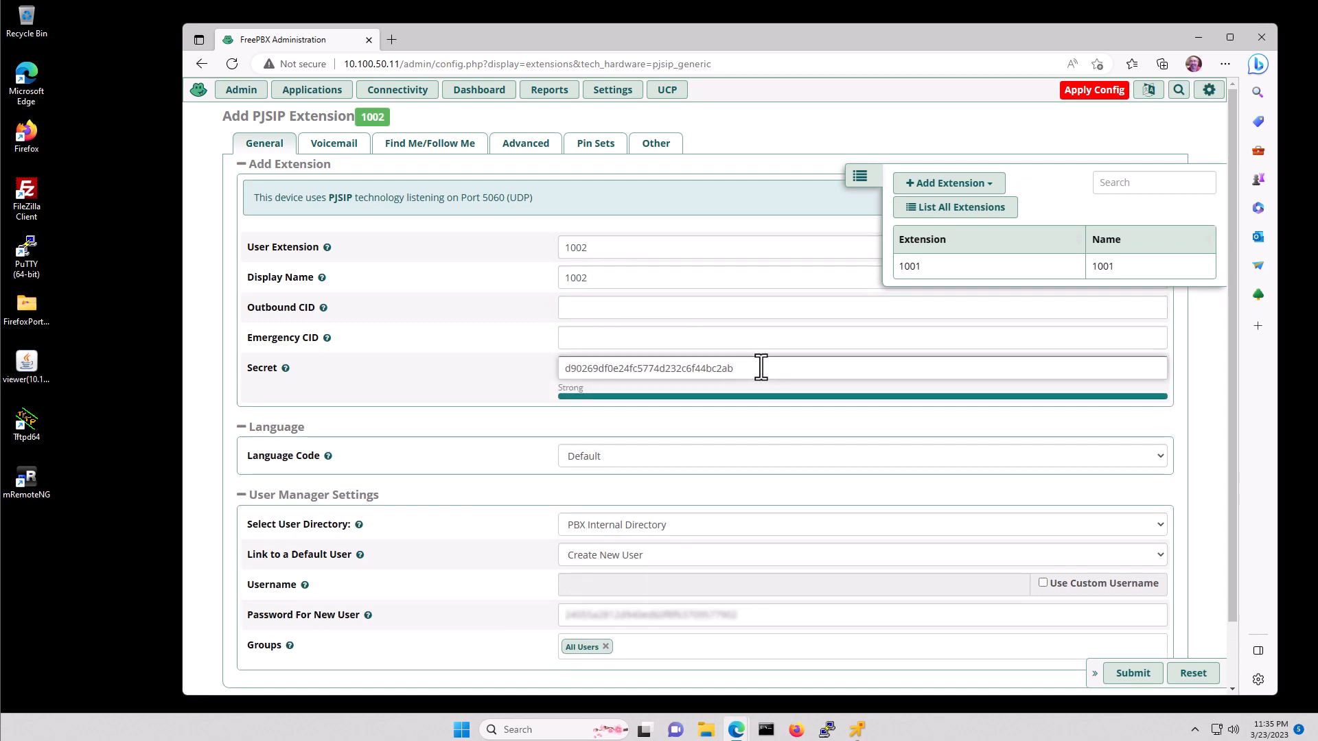
pyautogui.press('BackSpace')
pyautogui.press('BackSpace')
pyautogui.press('BackSpace')
pyautogui.press('BackSpace')
pyautogui.press('BackSpace')
pyautogui.press('BackSpace')
pyautogui.press('BackSpace')
pyautogui.press('BackSpace')
pyautogui.press('BackSpace')
pyautogui.press('BackSpace')
pyautogui.press('BackSpace')
pyautogui.press('BackSpace')
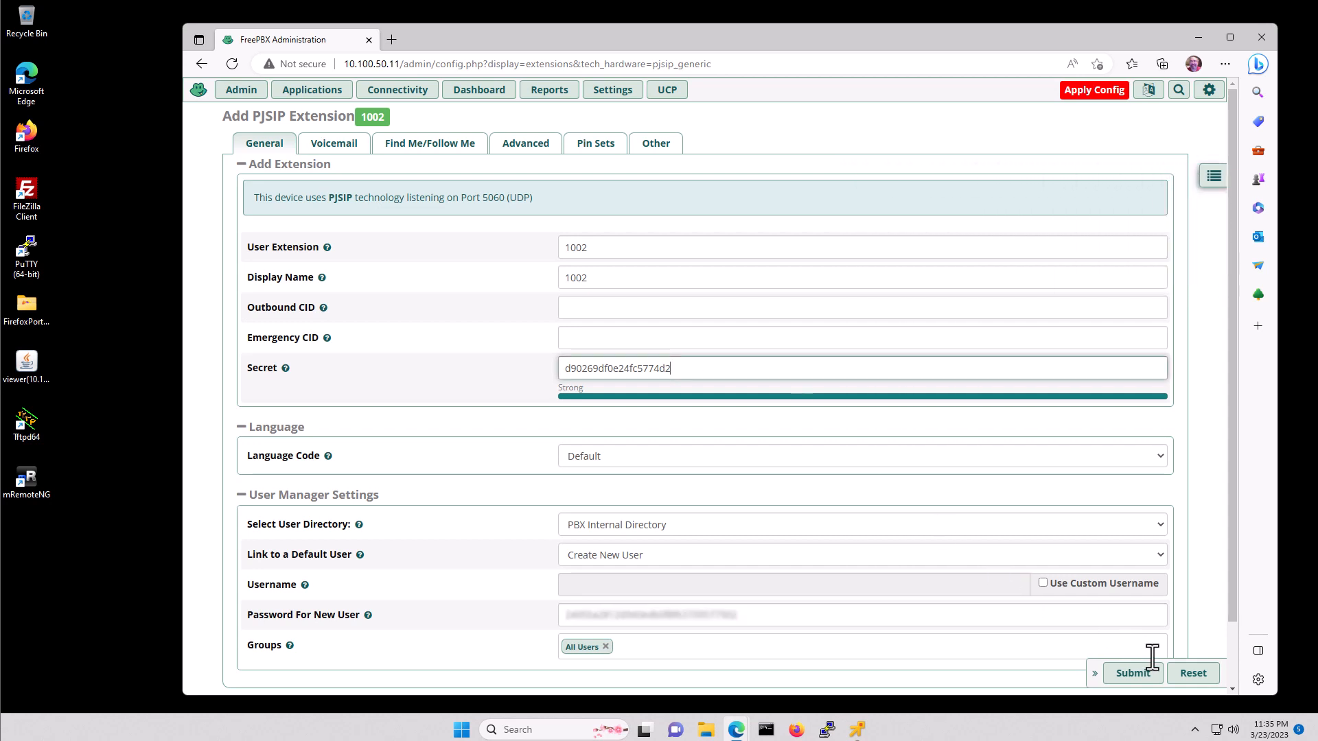
pyautogui.click(1135, 675)
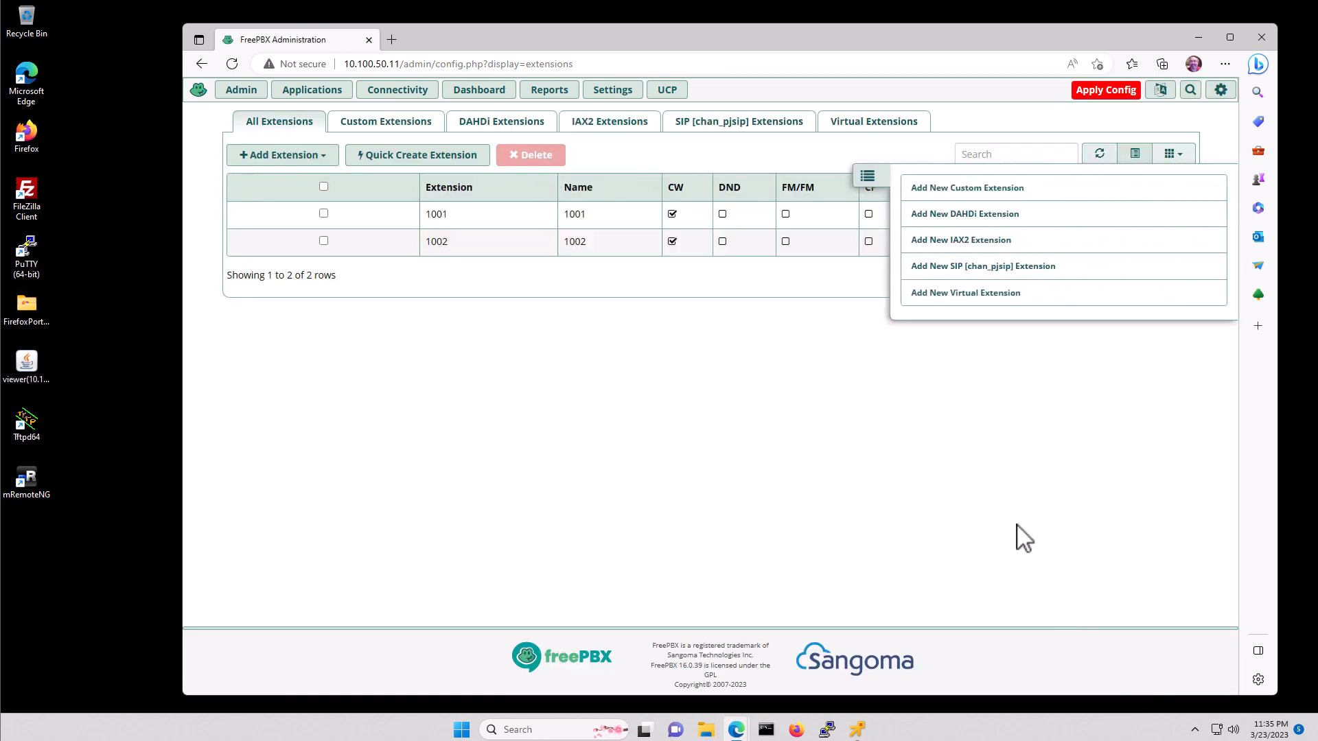
# - Add PJSIP extension 1003 with its generated secret shortened by one character
pyautogui.click(968, 269)
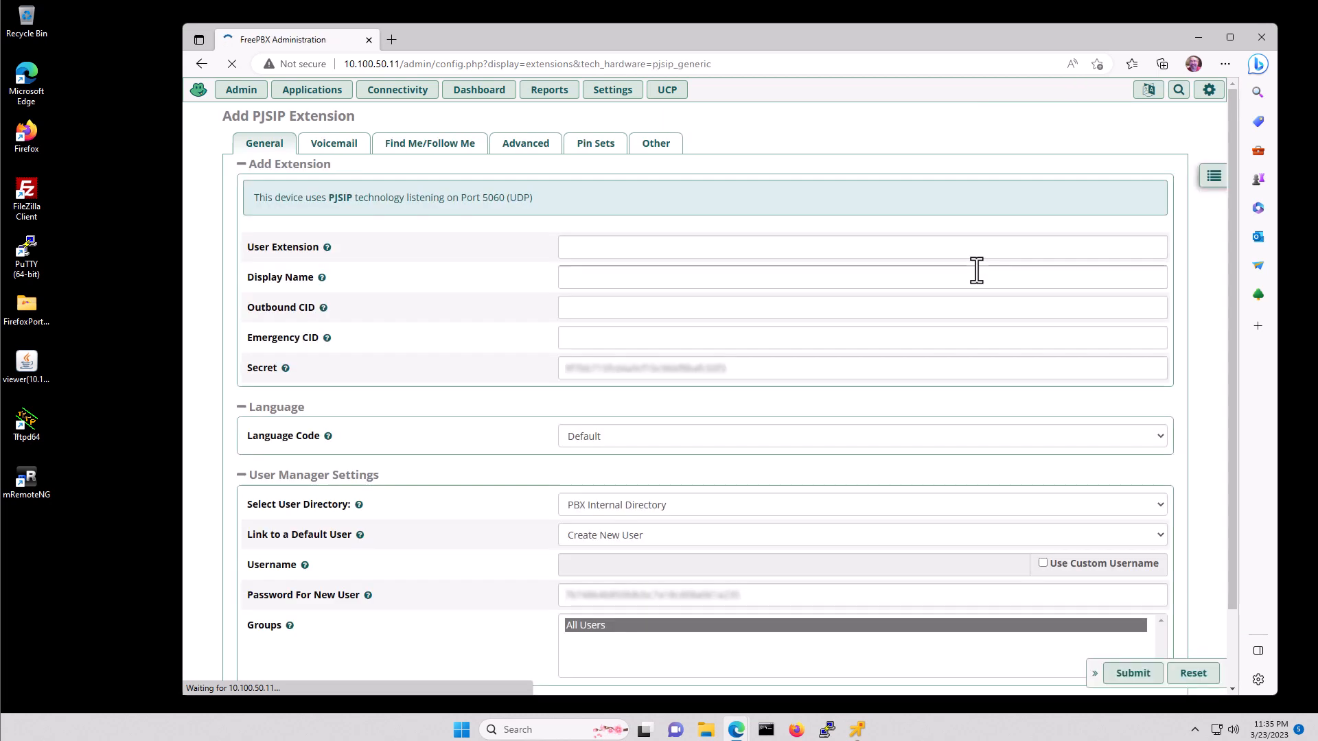
pyautogui.click(618, 249)
pyautogui.write('1003')
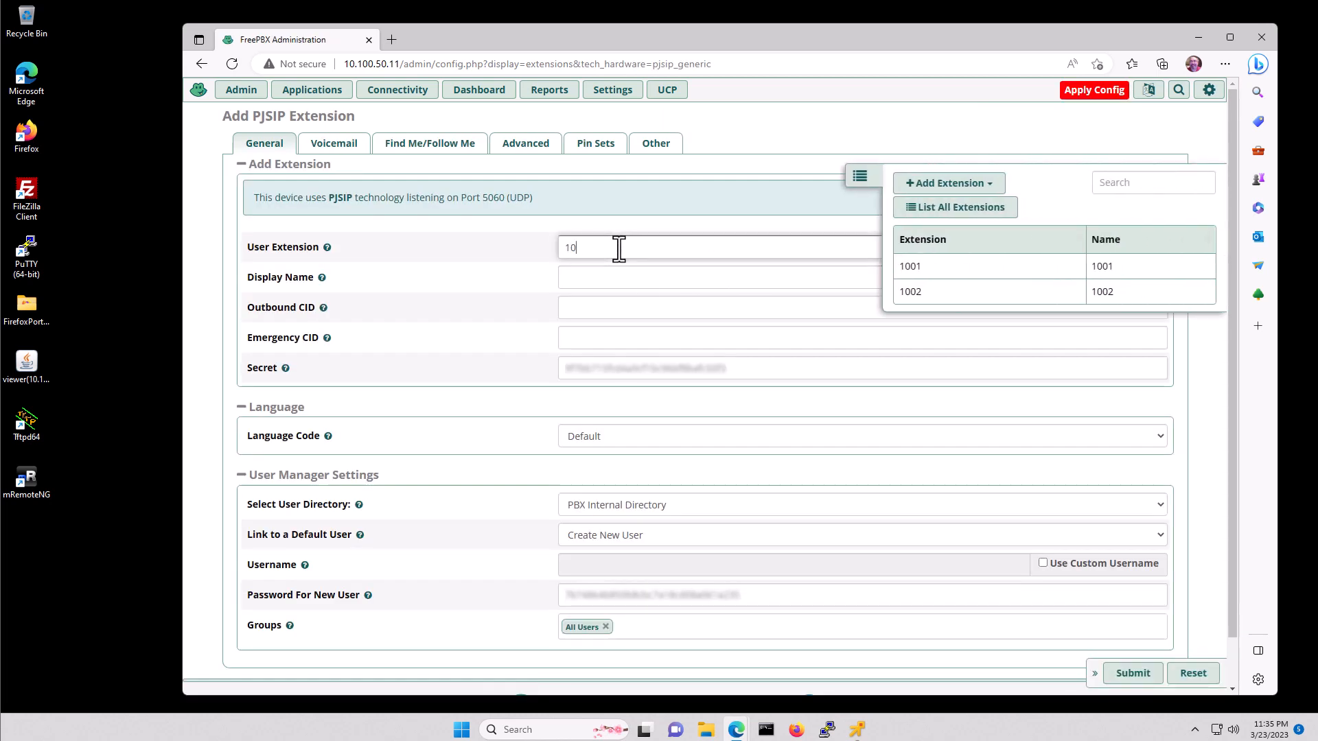
pyautogui.press('Tab')
pyautogui.press('Tab')
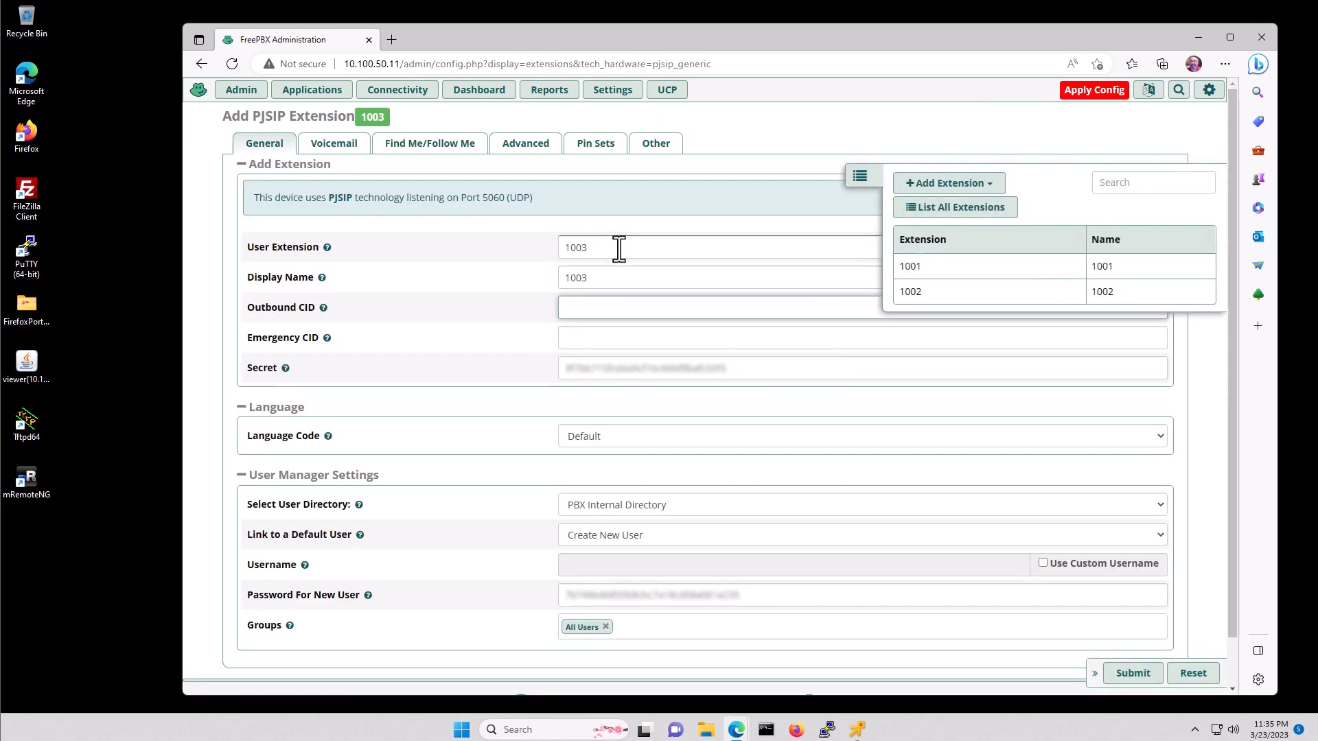
pyautogui.click(738, 368)
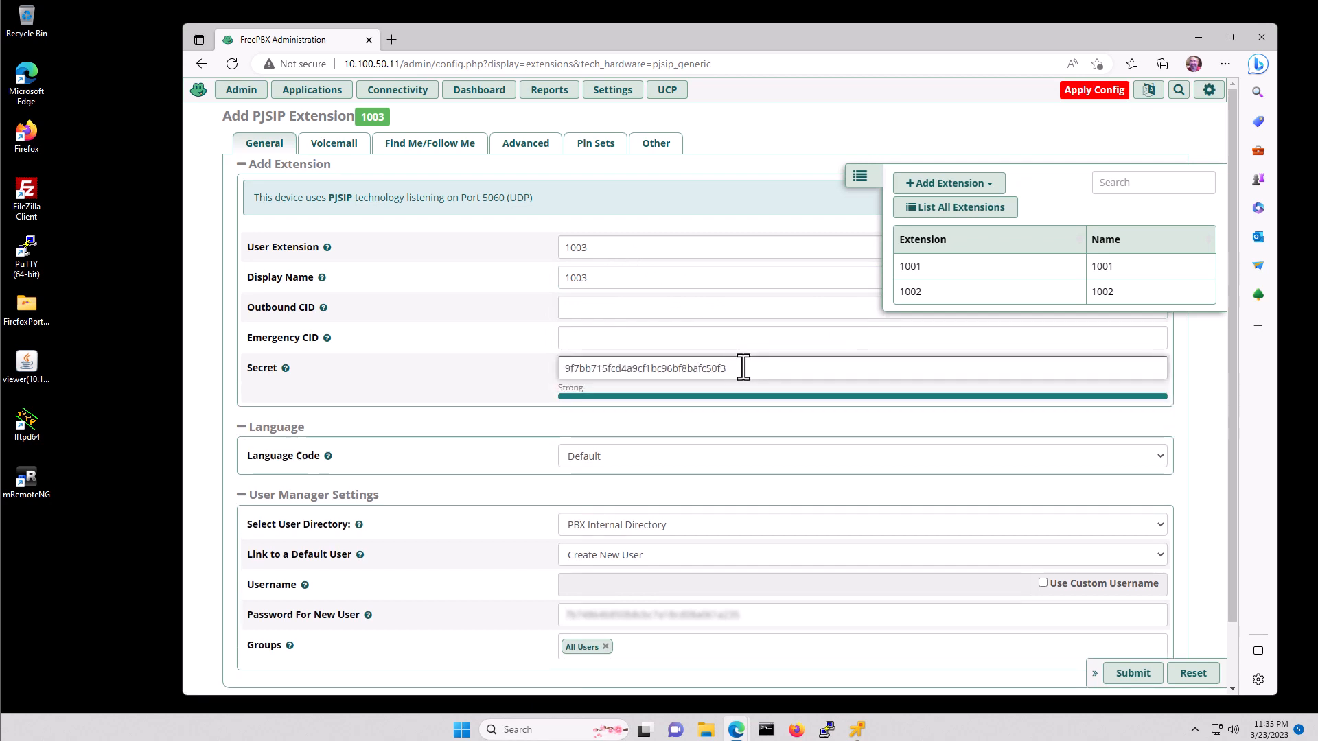
pyautogui.press('BackSpace')
pyautogui.press('BackSpace')
pyautogui.press('BackSpace')
pyautogui.press('BackSpace')
pyautogui.press('BackSpace')
pyautogui.press('BackSpace')
pyautogui.press('BackSpace')
pyautogui.press('BackSpace')
pyautogui.press('BackSpace')
pyautogui.press('BackSpace')
pyautogui.press('BackSpace')
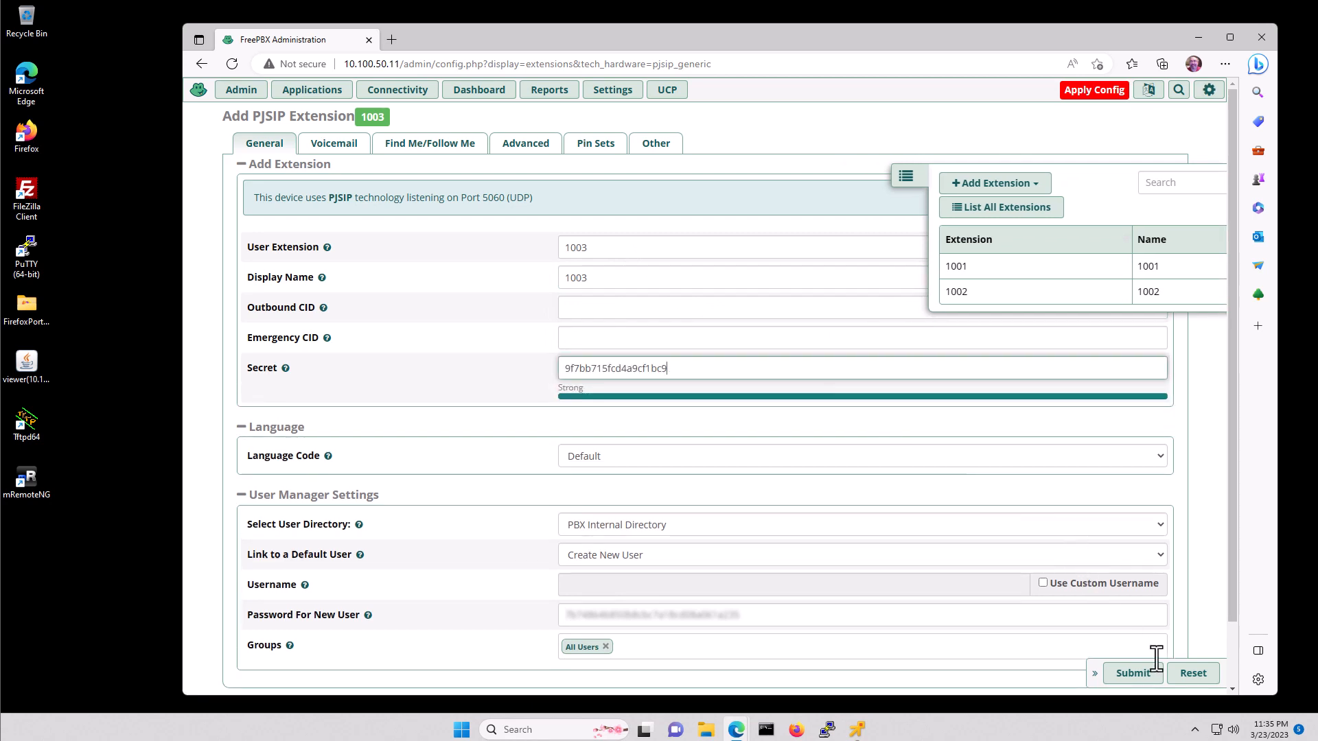
pyautogui.click(1131, 673)
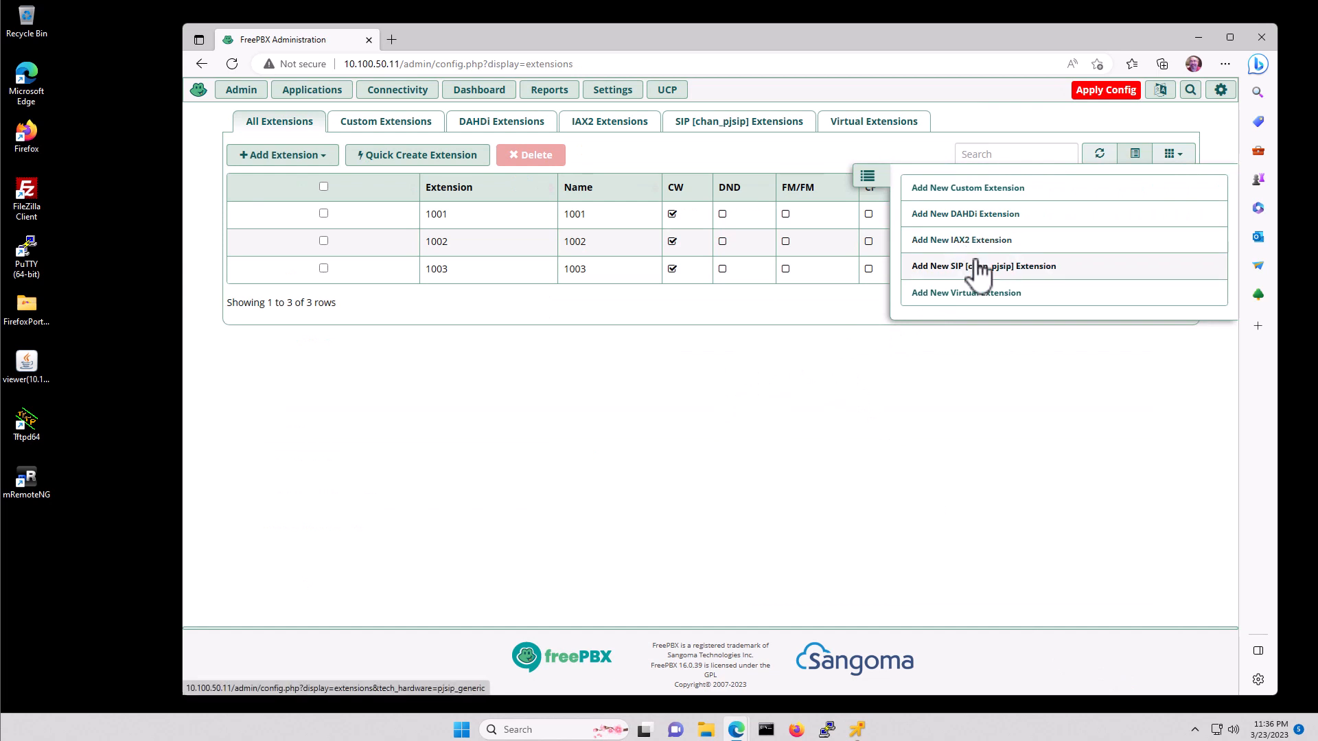
# - Add PJSIP extension 1004 with display name 1004 and a shortened secret
pyautogui.click(978, 269)
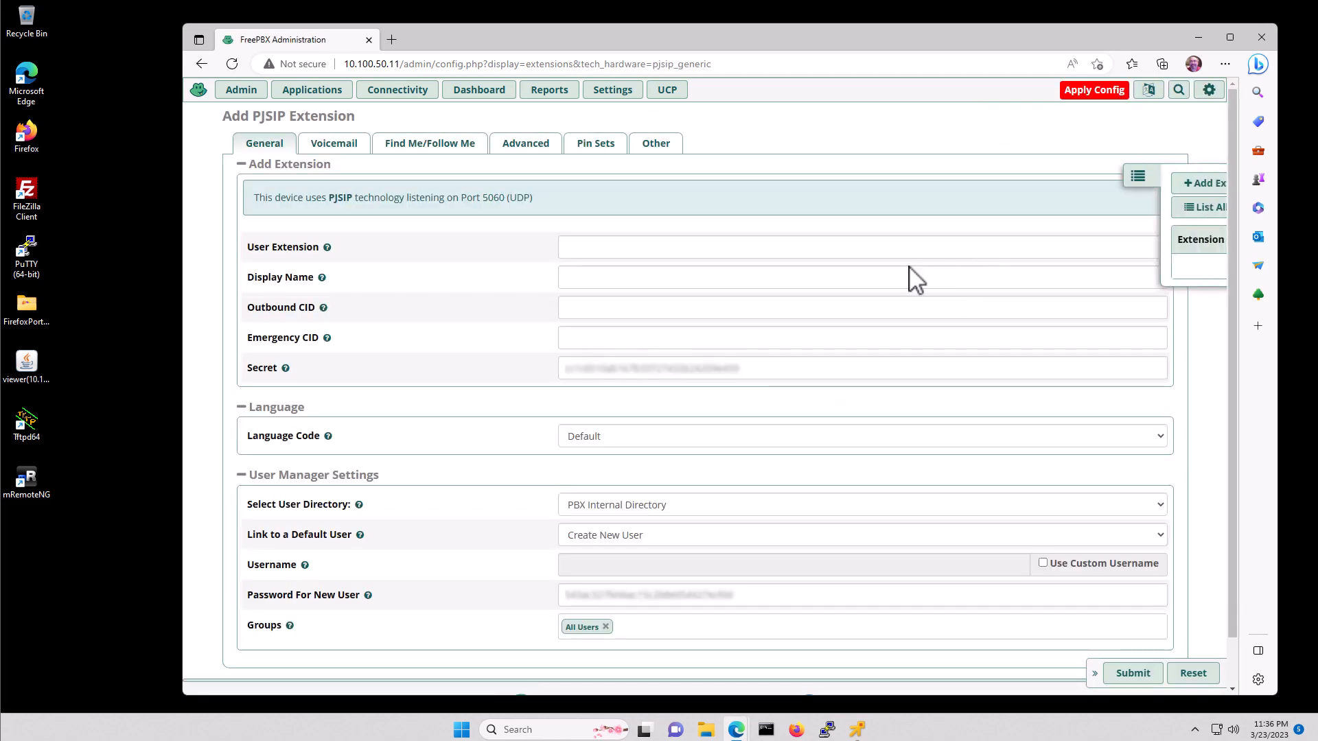
pyautogui.click(624, 246)
pyautogui.write('1004')
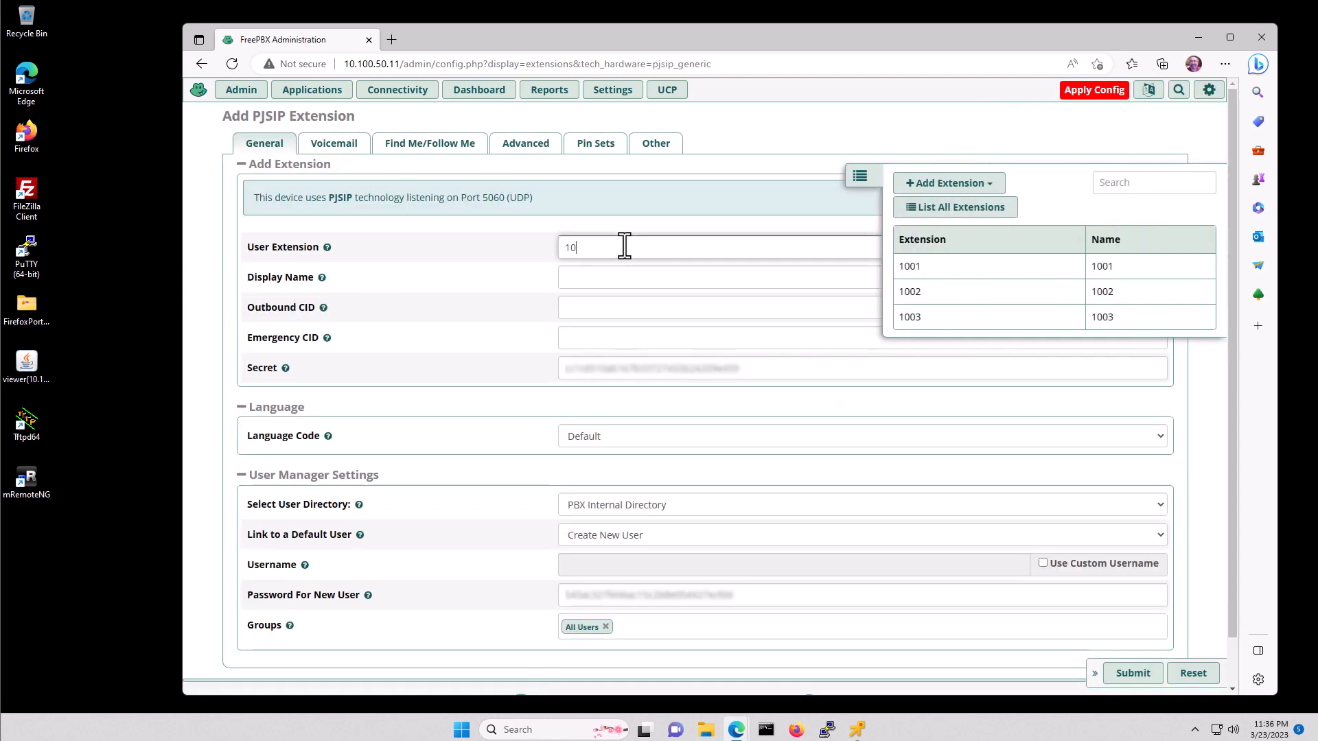
pyautogui.press('Tab')
pyautogui.write('1004')
pyautogui.click(729, 370)
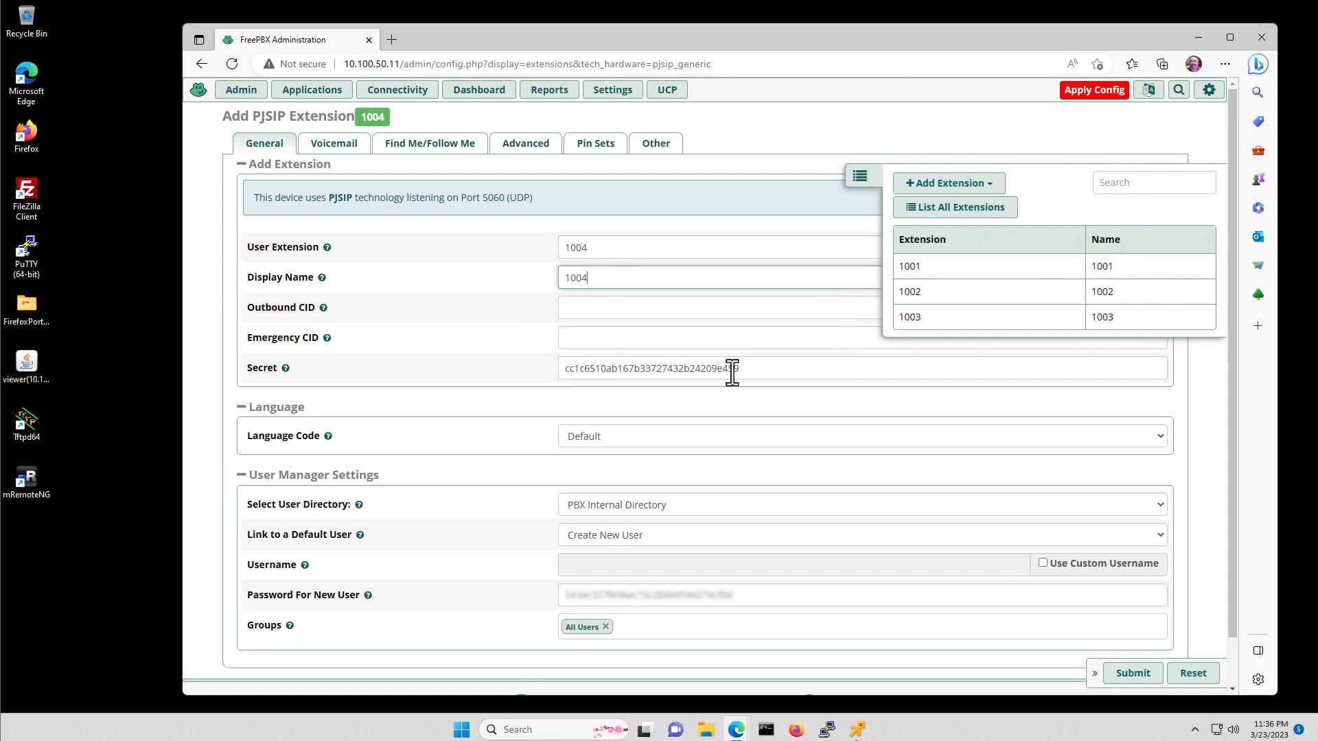
pyautogui.press('BackSpace')
pyautogui.press('BackSpace')
pyautogui.press('BackSpace')
pyautogui.press('BackSpace')
pyautogui.press('BackSpace')
pyautogui.press('BackSpace')
pyautogui.press('BackSpace')
pyautogui.press('BackSpace')
pyautogui.press('BackSpace')
pyautogui.press('BackSpace')
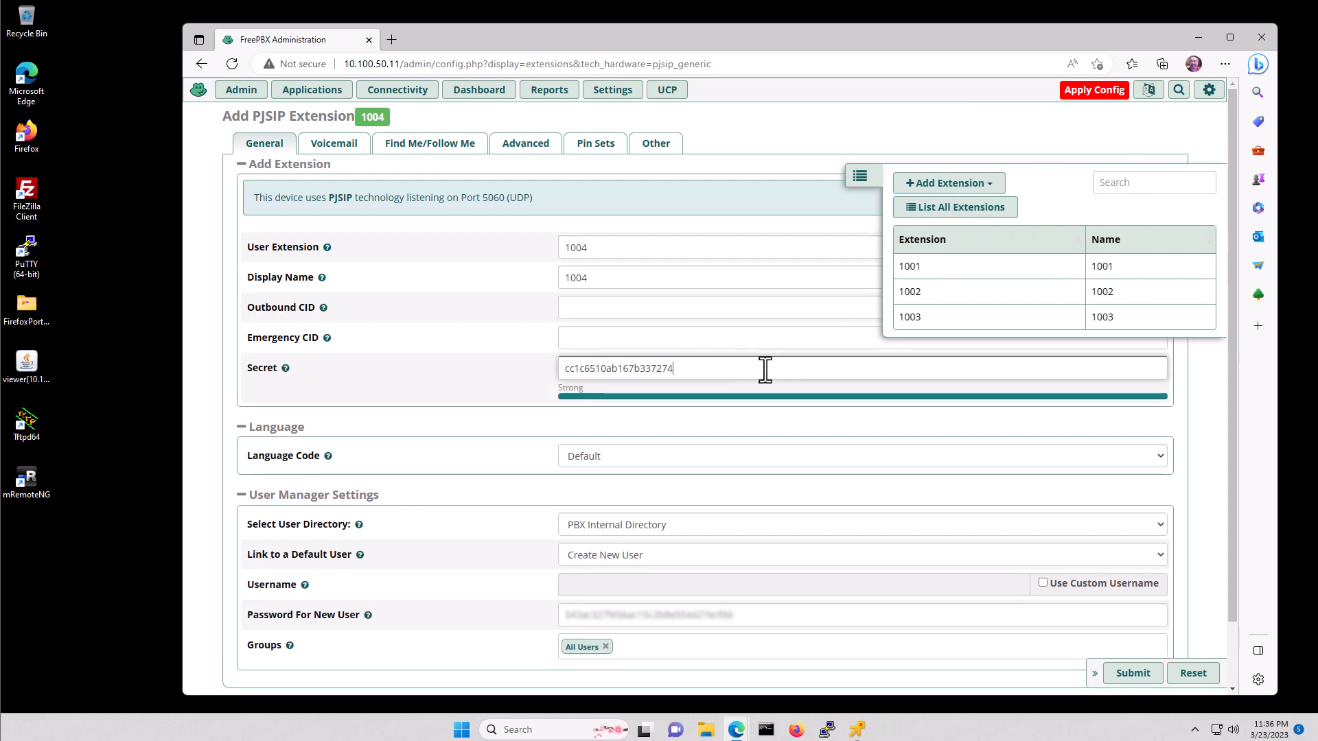
pyautogui.click(1133, 673)
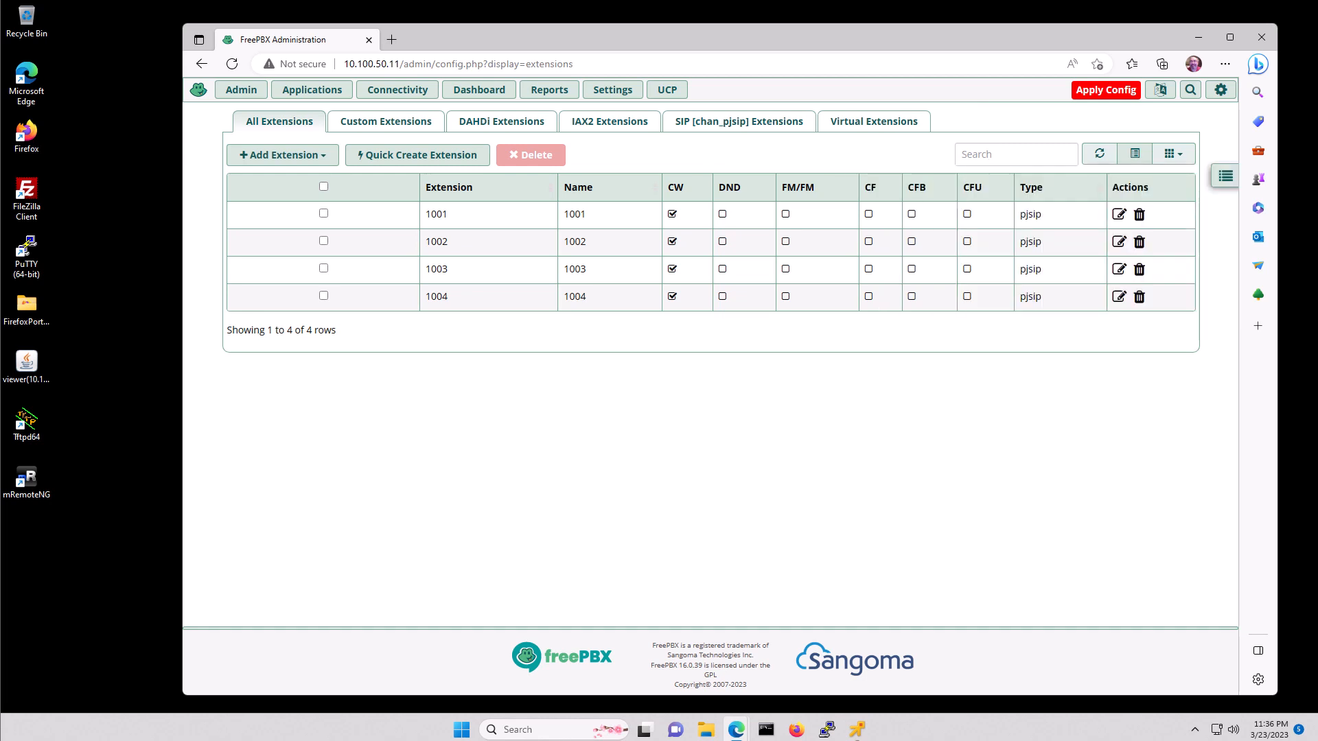
# - Apply Config so extensions 1001 through 1004 go live
pyautogui.click(1103, 96)
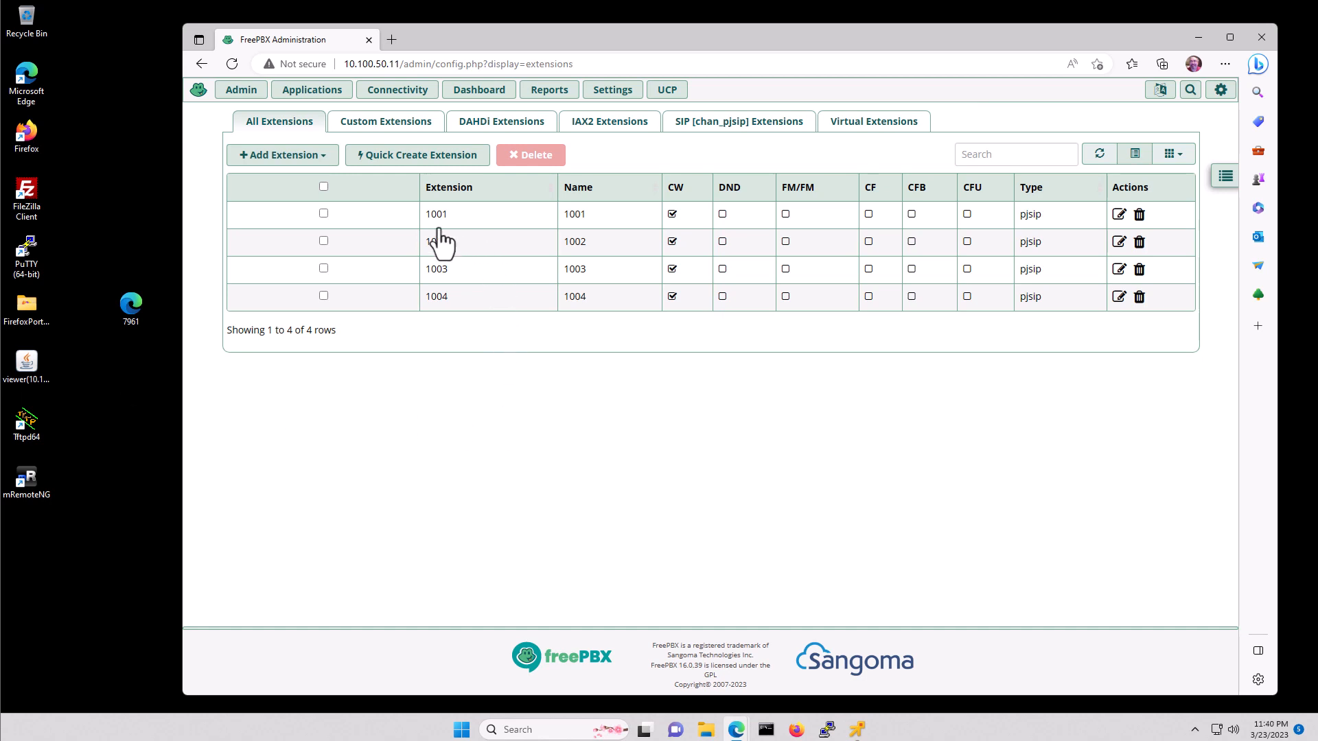
# - Open the 7961 phone configuration file in Notepad just once
pyautogui.click(137, 302)
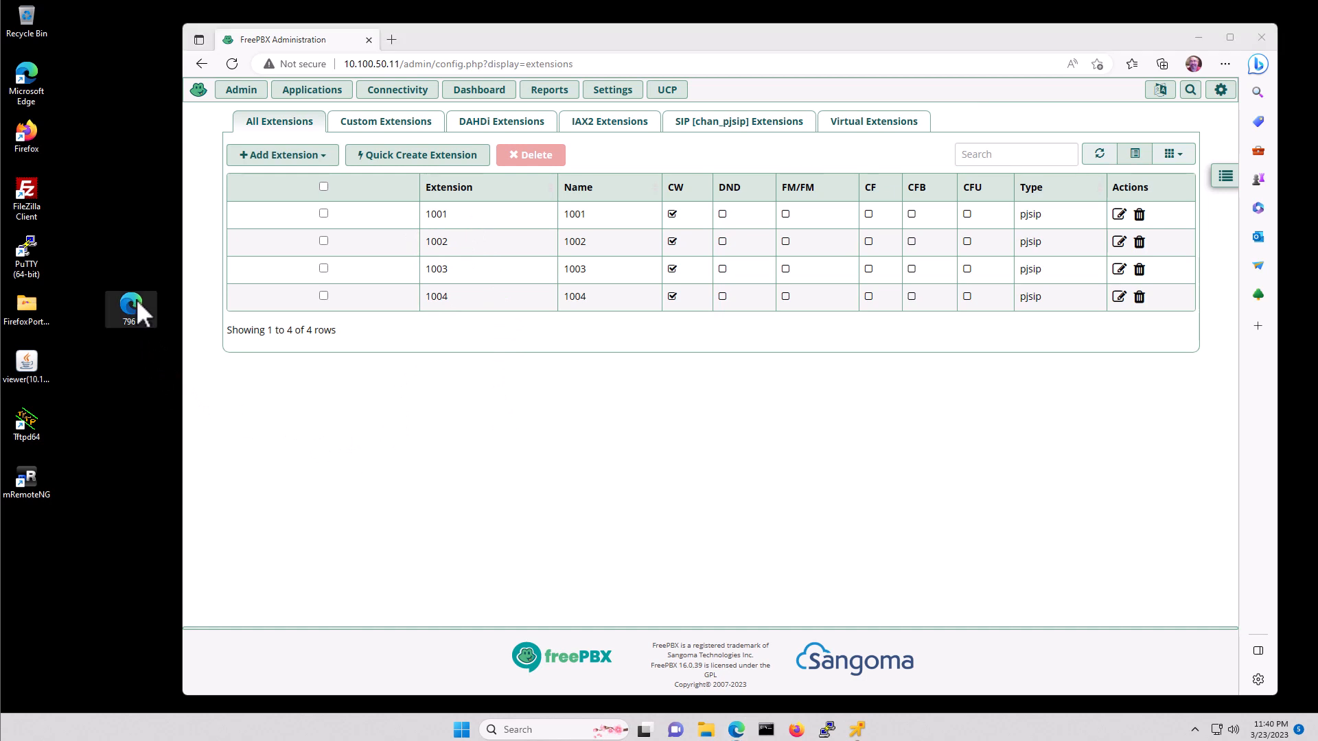
pyautogui.rightClick(137, 302)
pyautogui.moveTo(237, 371)
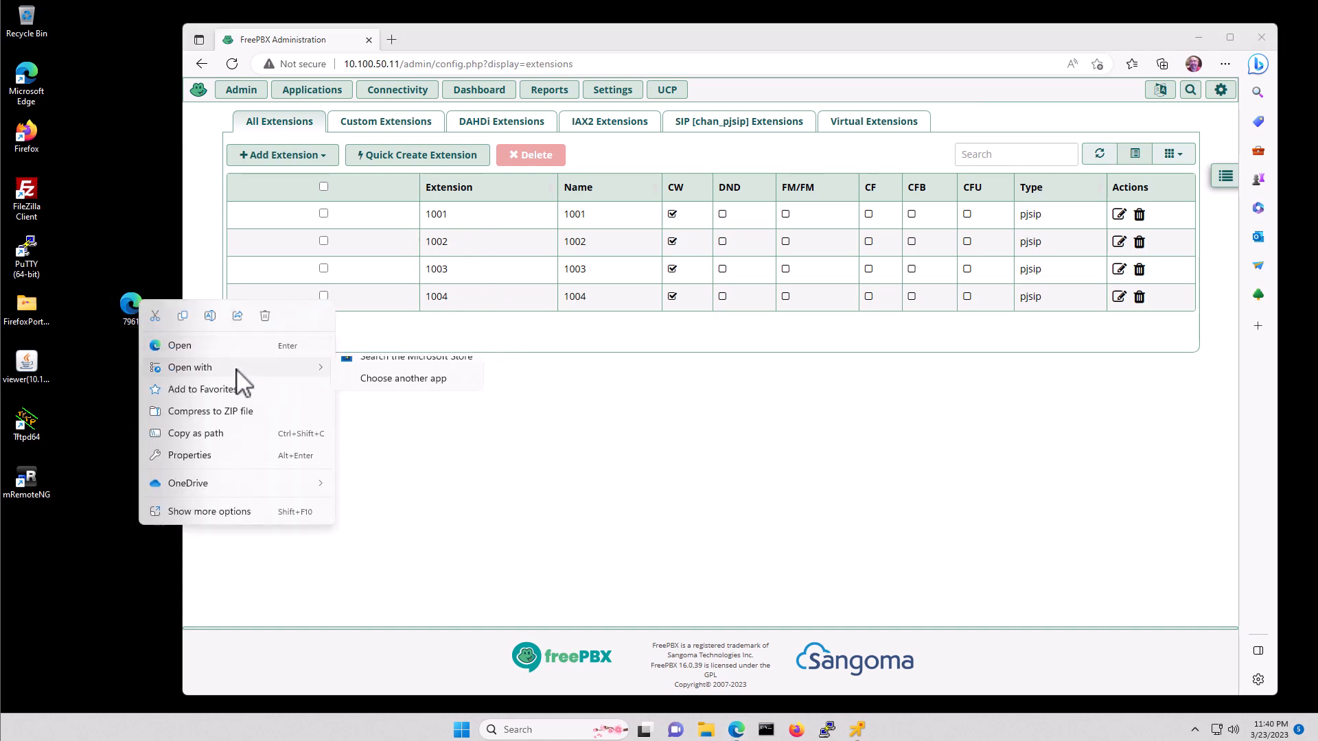
pyautogui.click(396, 412)
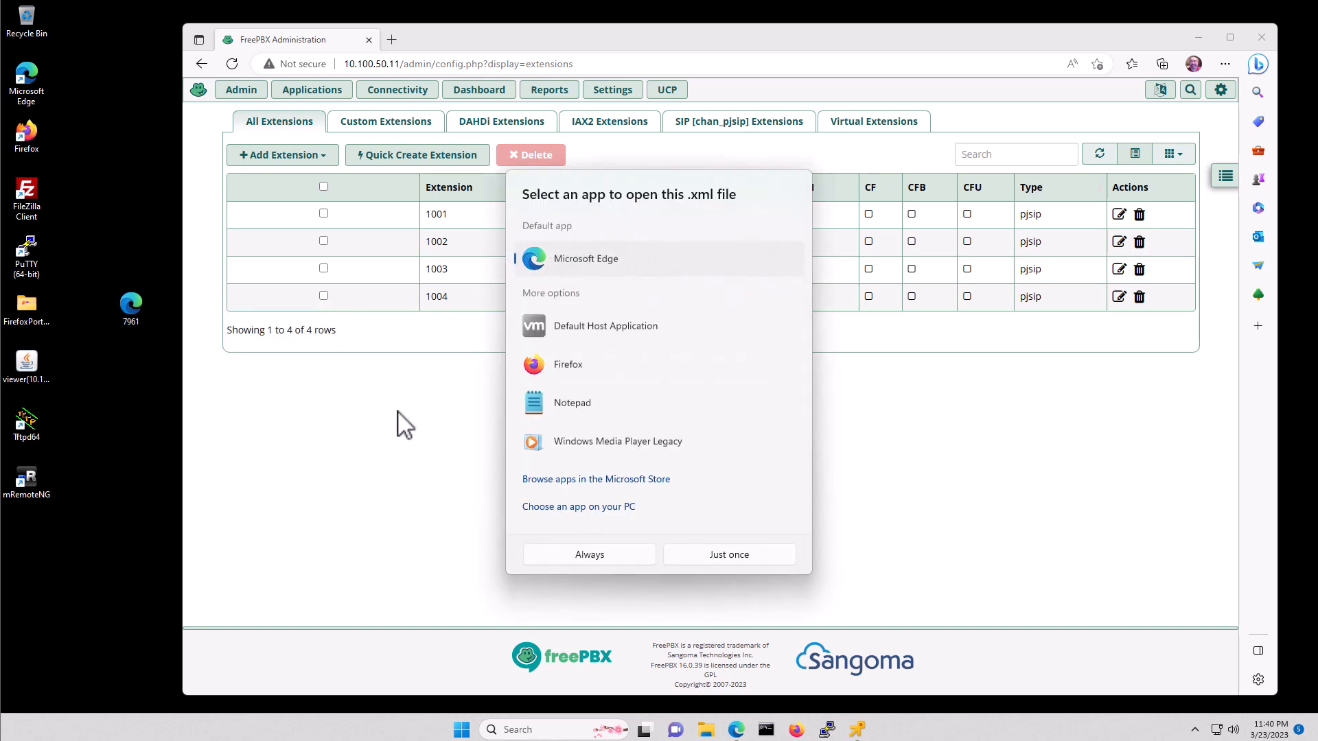
pyautogui.click(582, 406)
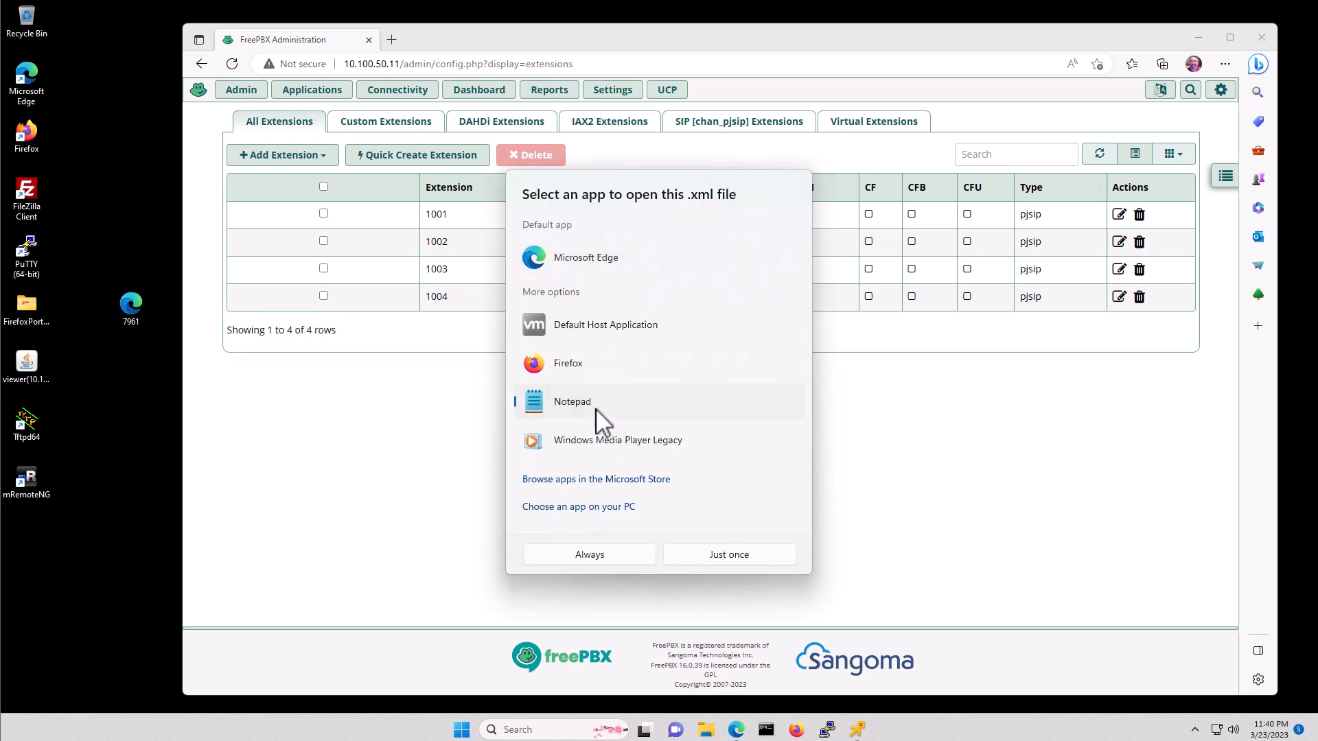
pyautogui.click(715, 552)
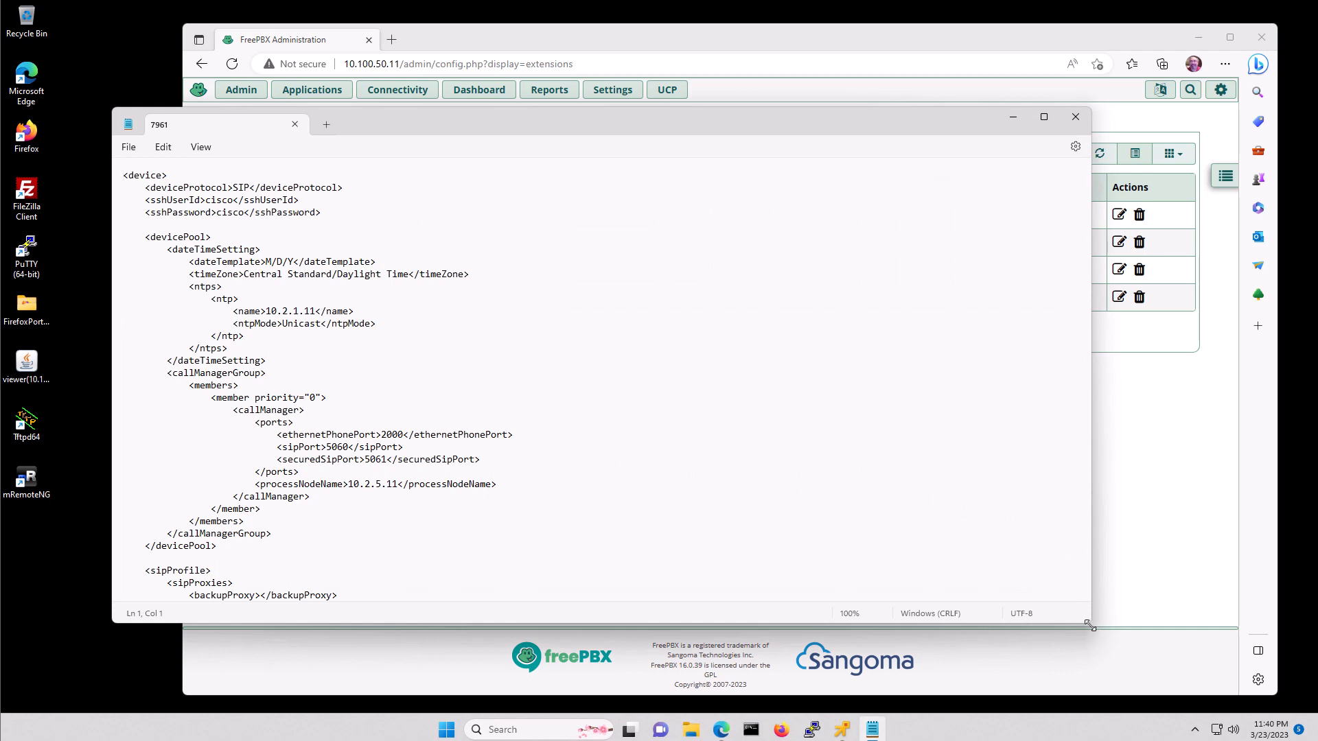
pyautogui.moveTo(1086, 617); pyautogui.dragTo(577, 625)
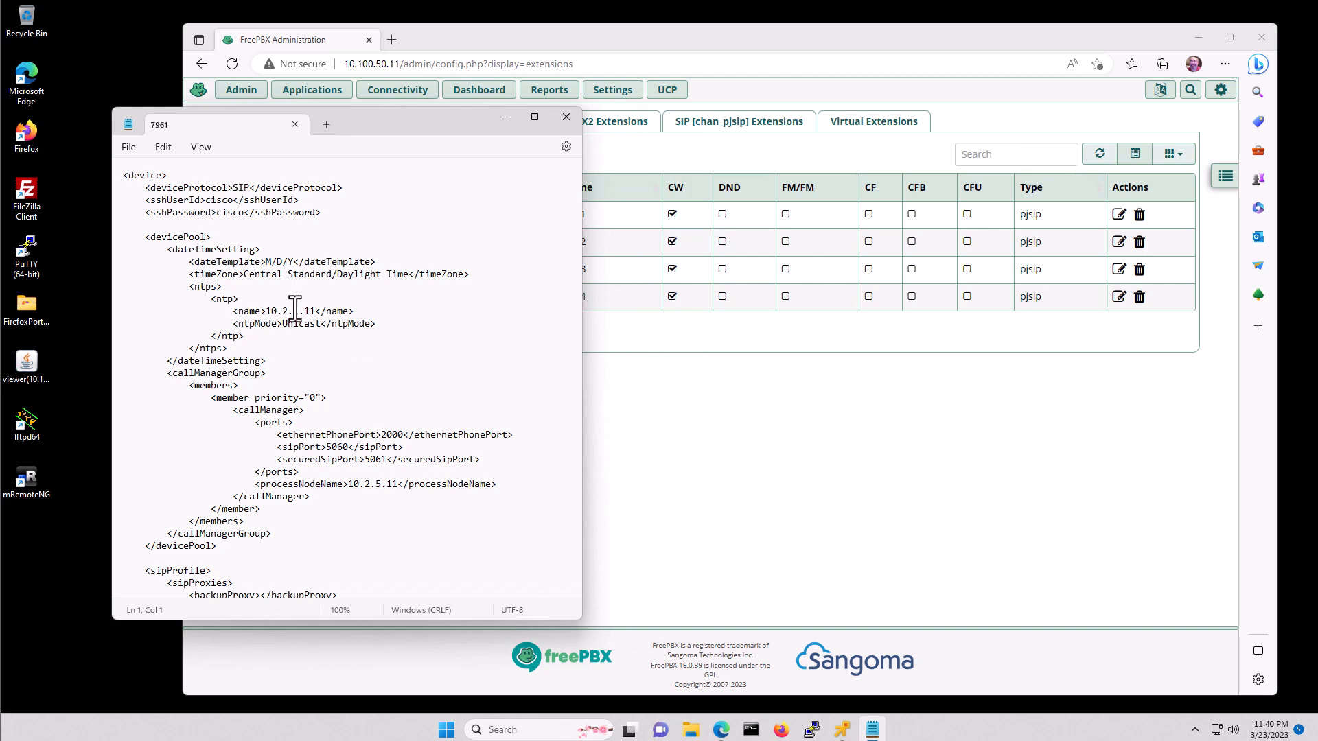
# - Change the NTP server to 10.100.10.11 and the processNodeName to 10.100.50.11
pyautogui.moveTo(316, 311); pyautogui.dragTo(267, 312)
pyautogui.write('10.100.10.11')
pyautogui.scroll(-3, 339, 341)
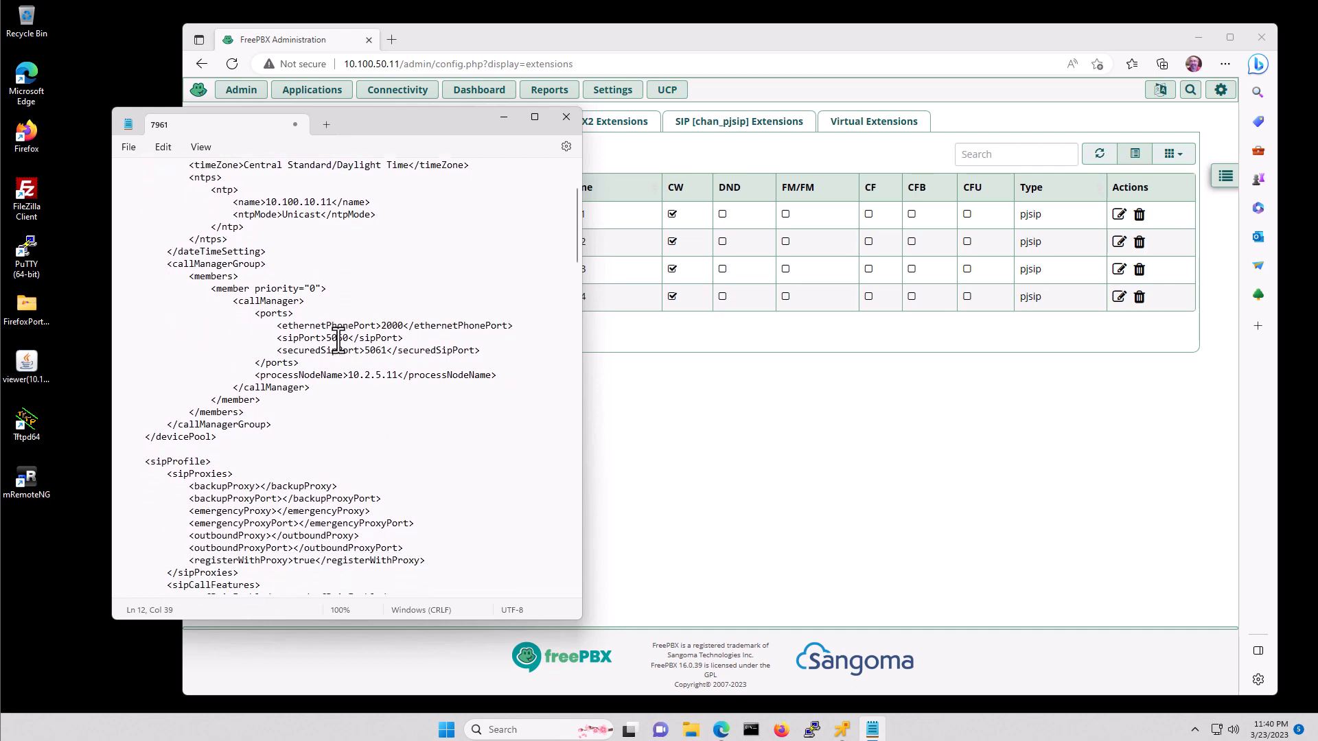
pyautogui.click(397, 364)
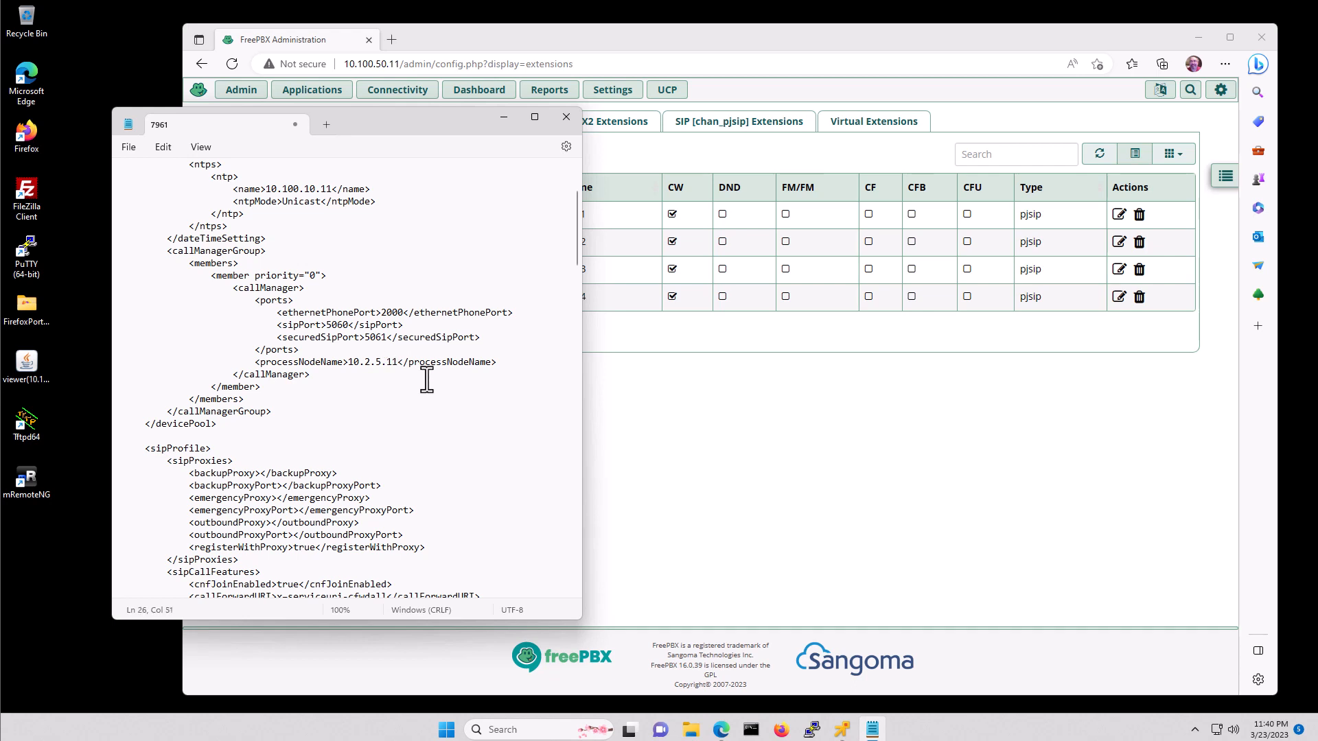
pyautogui.press('BackSpace')
pyautogui.press('BackSpace')
pyautogui.press('BackSpace')
pyautogui.press('BackSpace')
pyautogui.press('BackSpace')
pyautogui.press('BackSpace')
pyautogui.write('100.50.11')
pyautogui.scroll(-1, 339, 412)
pyautogui.scroll(-3, 339, 416)
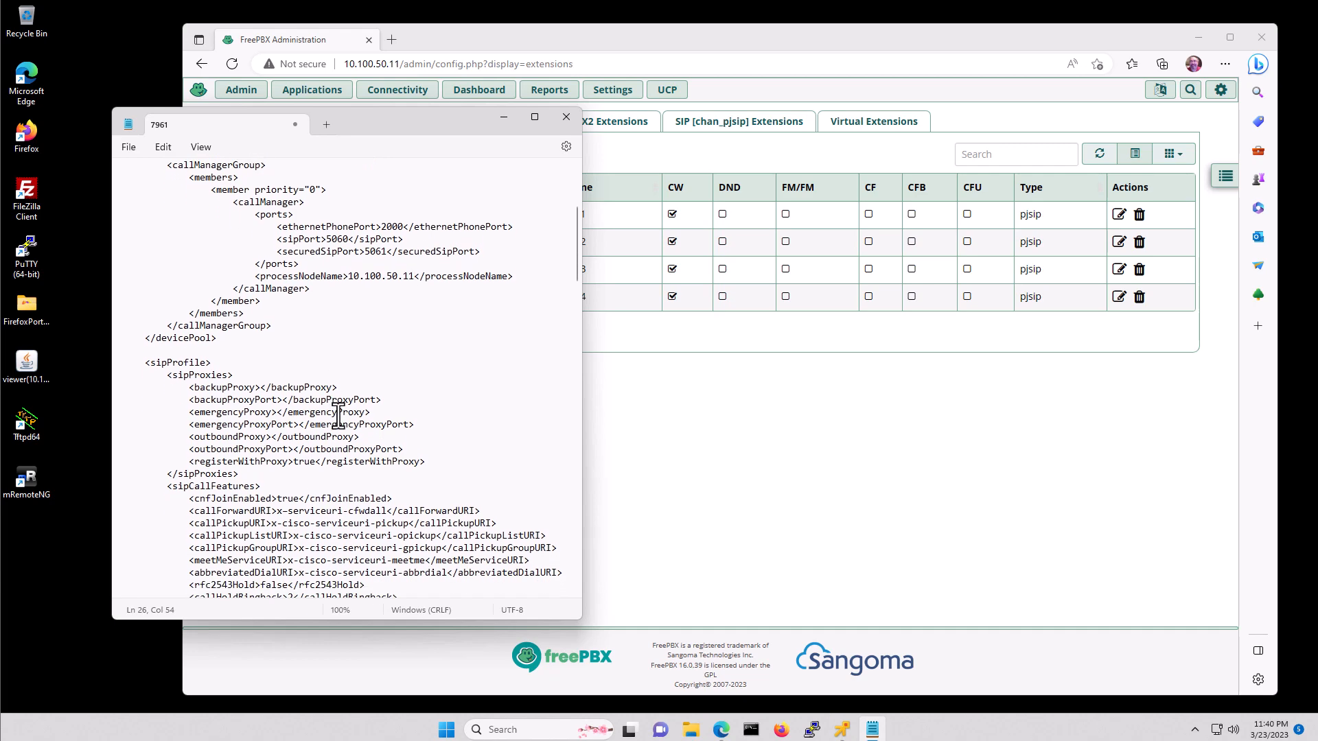
pyautogui.scroll(-3, 339, 415)
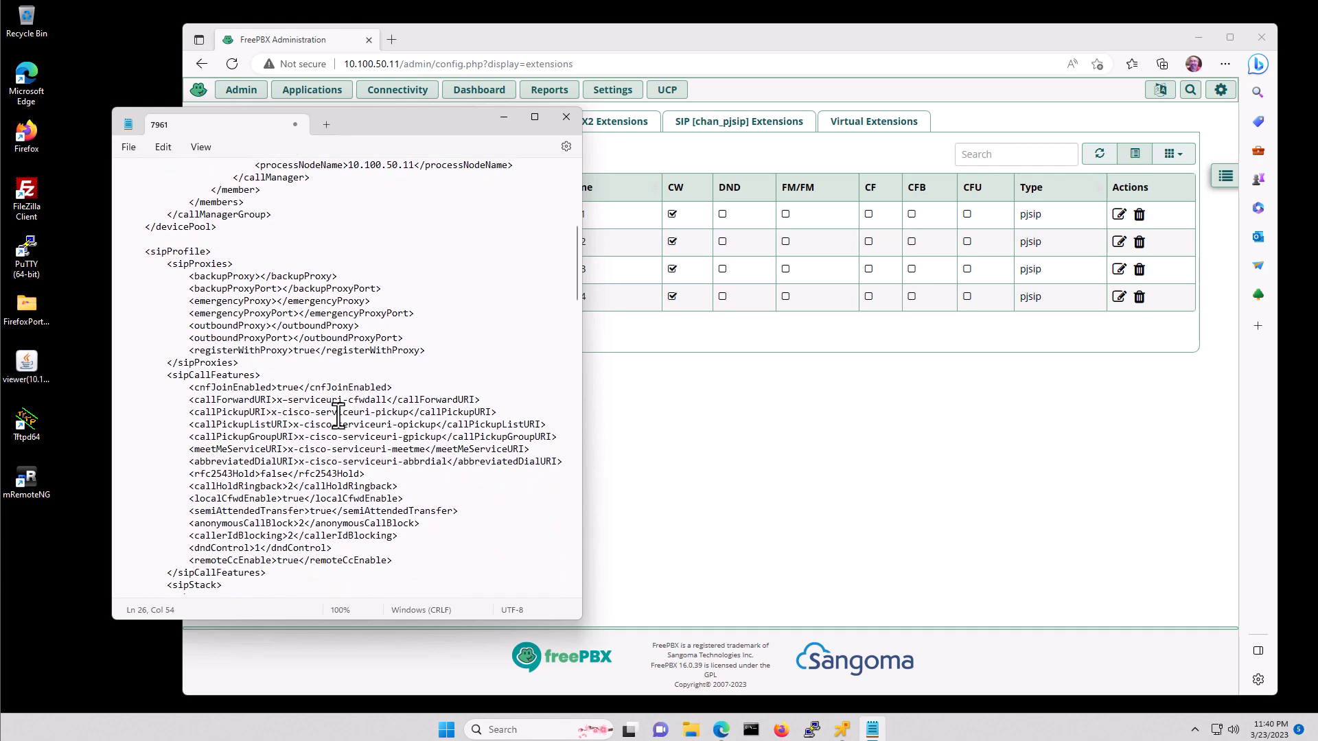
pyautogui.scroll(-3, 338, 415)
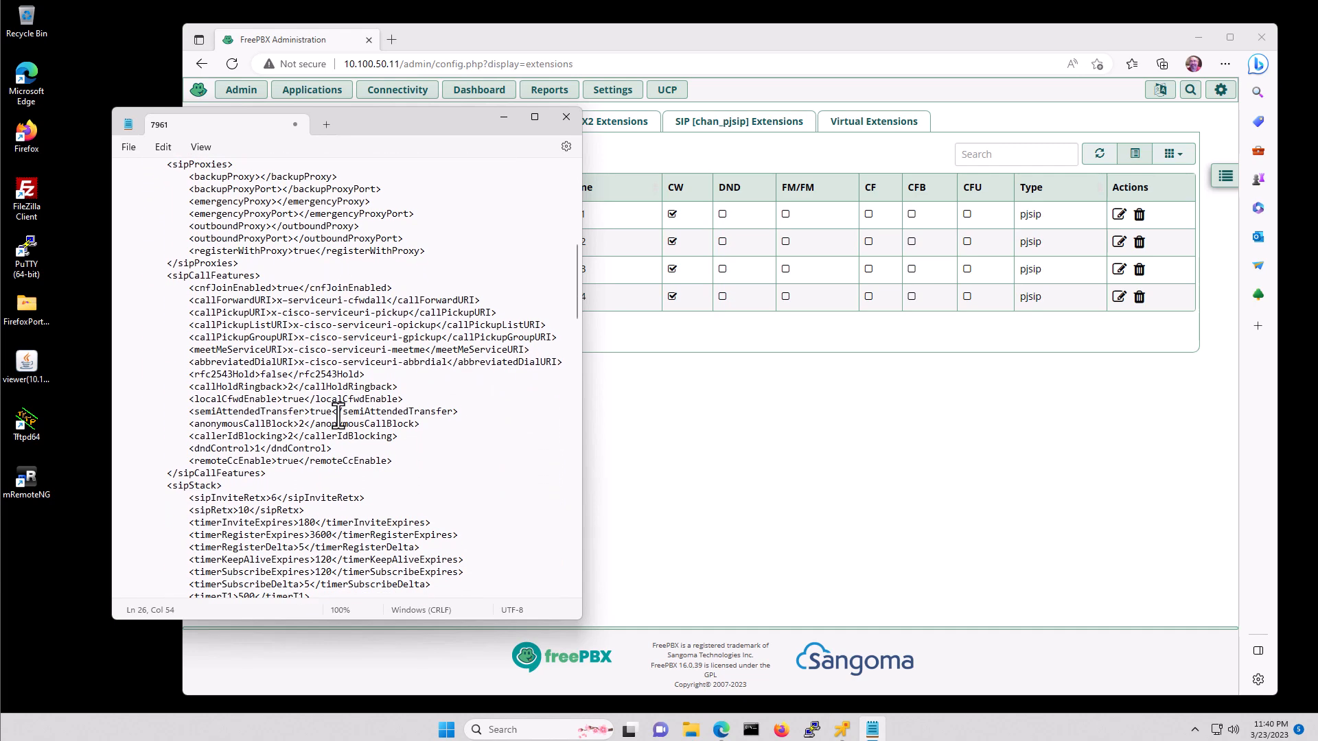
pyautogui.scroll(-4, 338, 415)
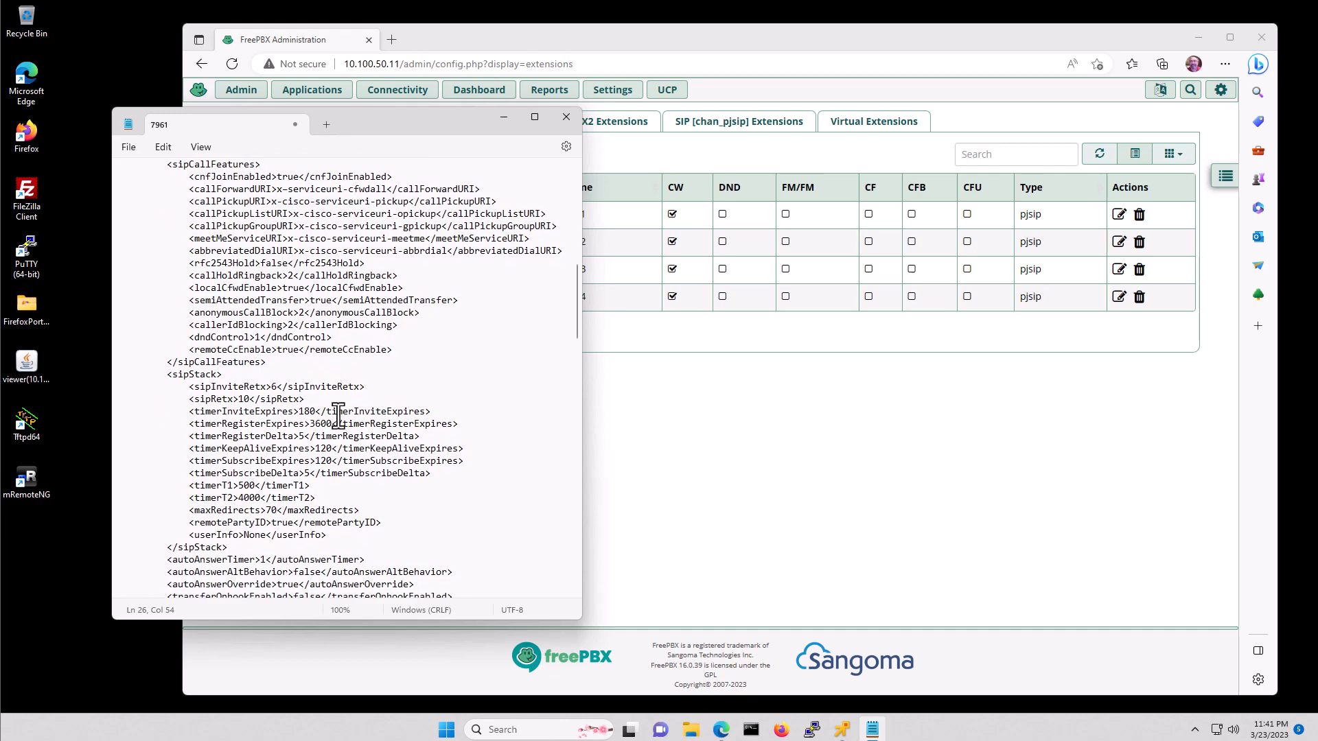
pyautogui.scroll(-3, 338, 415)
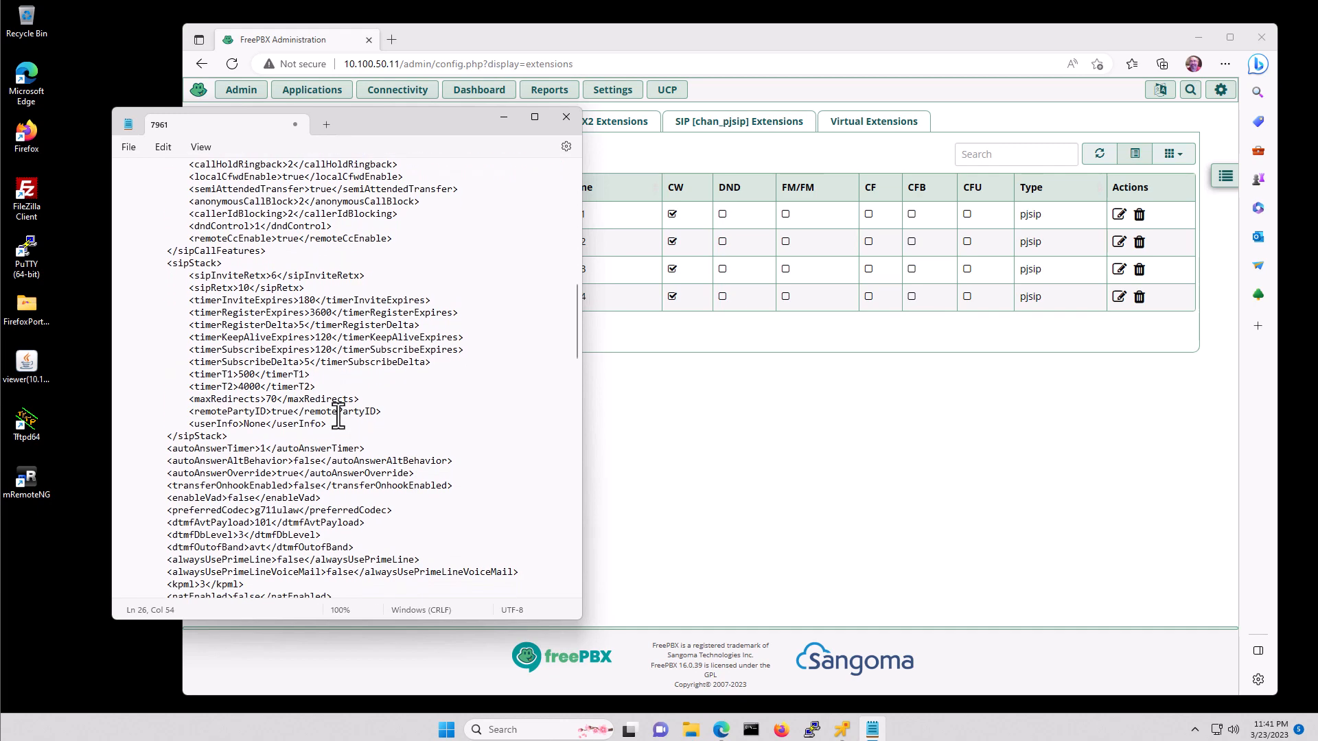
pyautogui.scroll(-2, 338, 415)
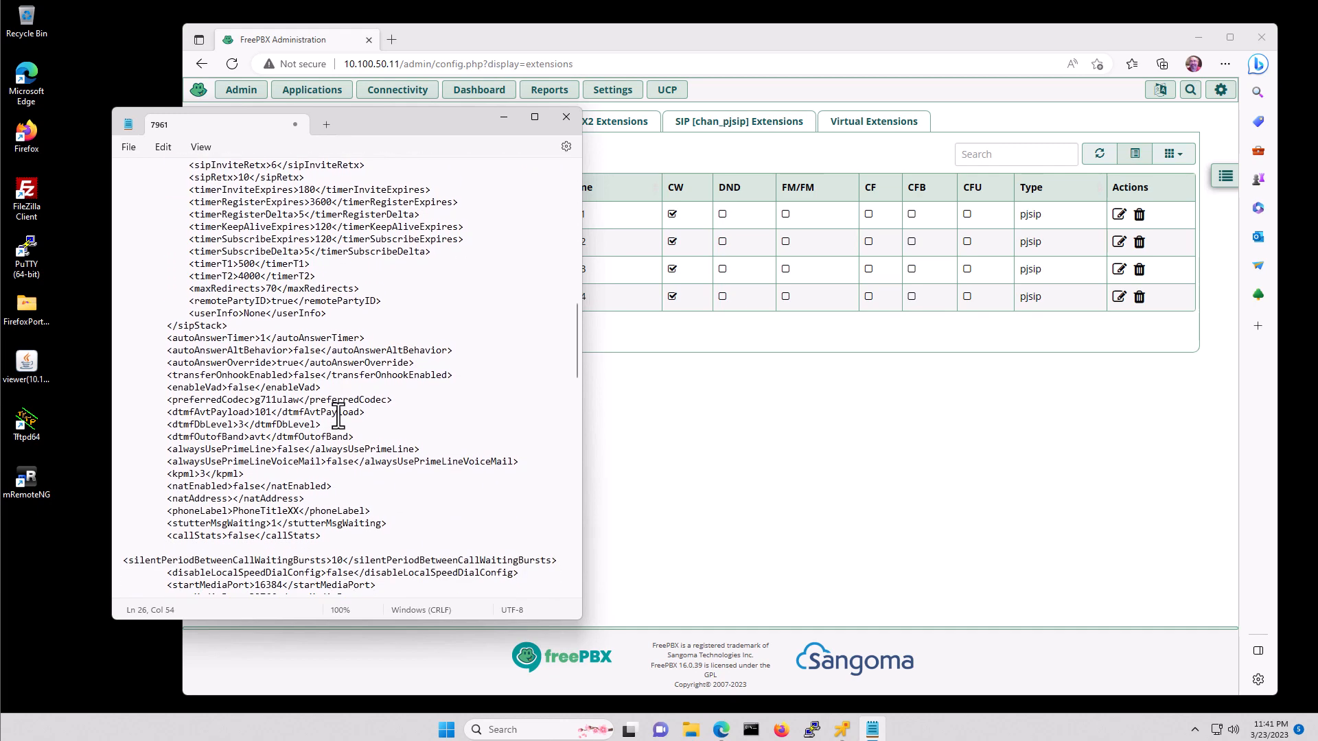
pyautogui.scroll(-1, 339, 415)
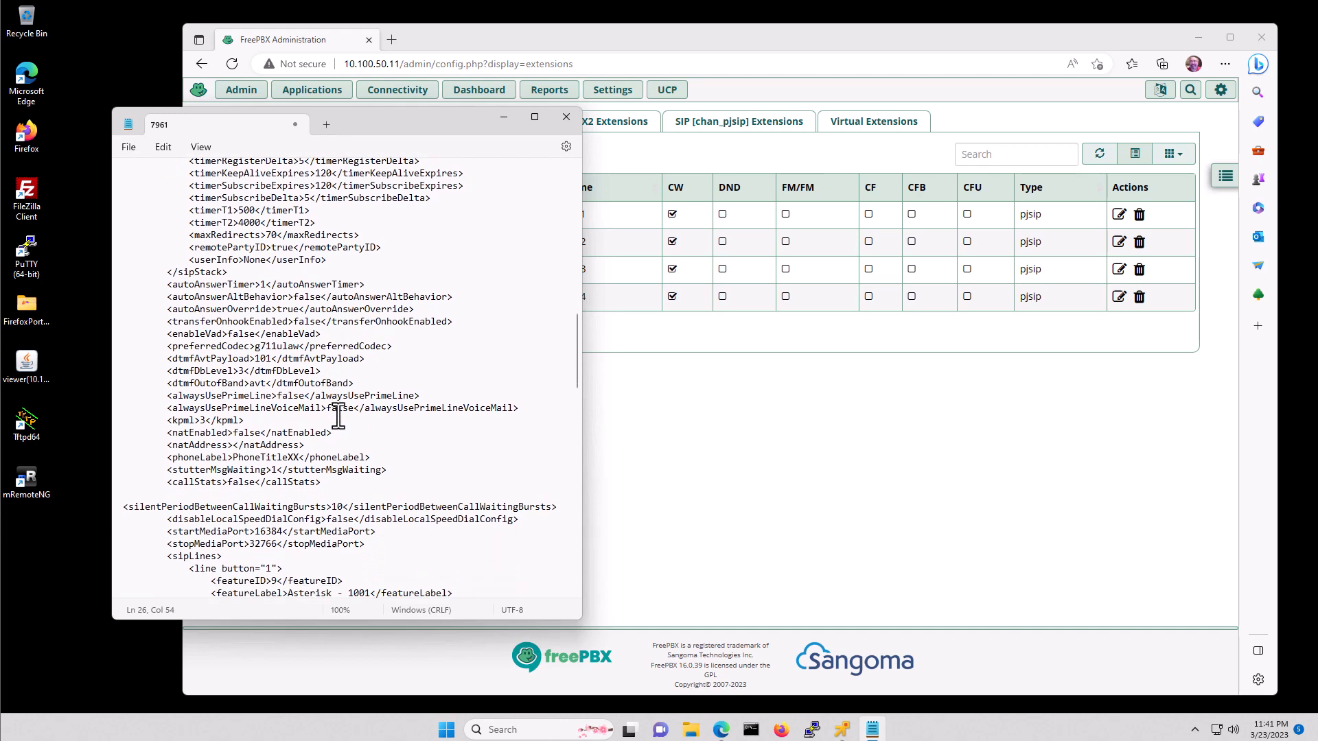
pyautogui.scroll(-1, 338, 415)
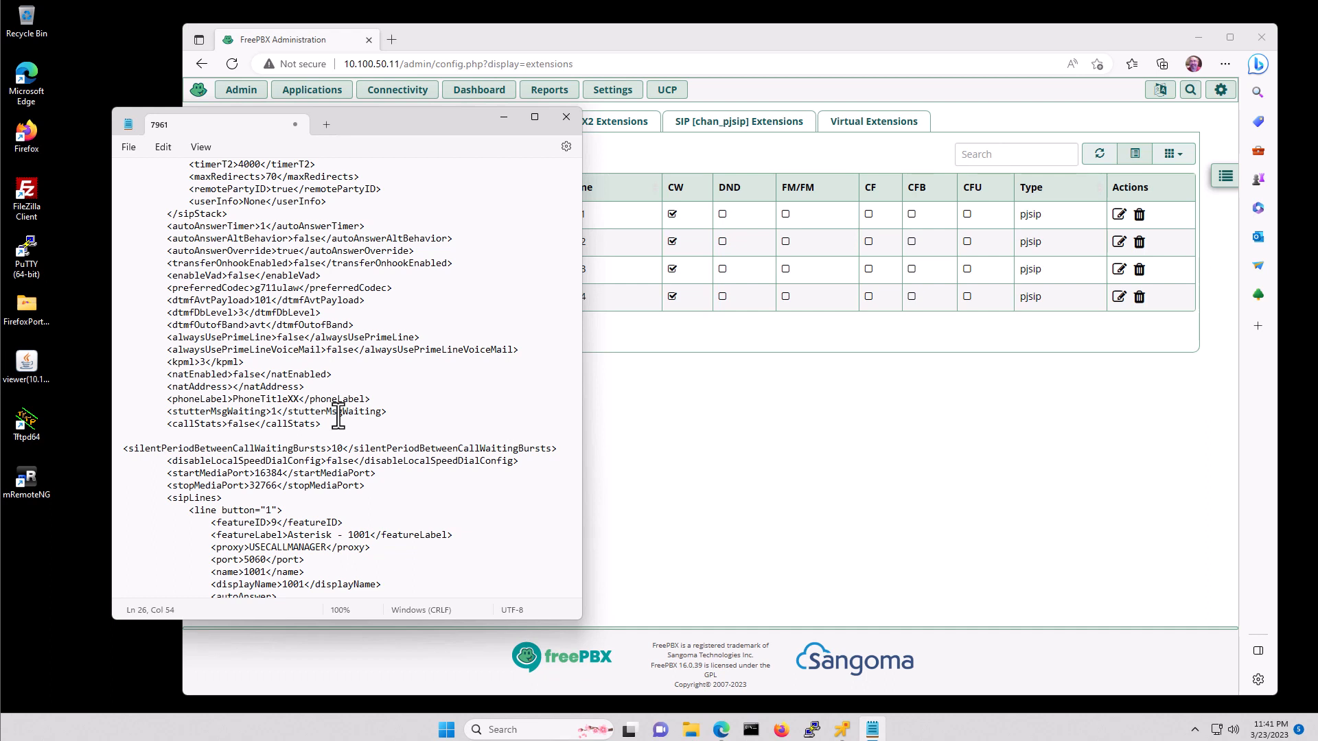
pyautogui.scroll(-1, 338, 415)
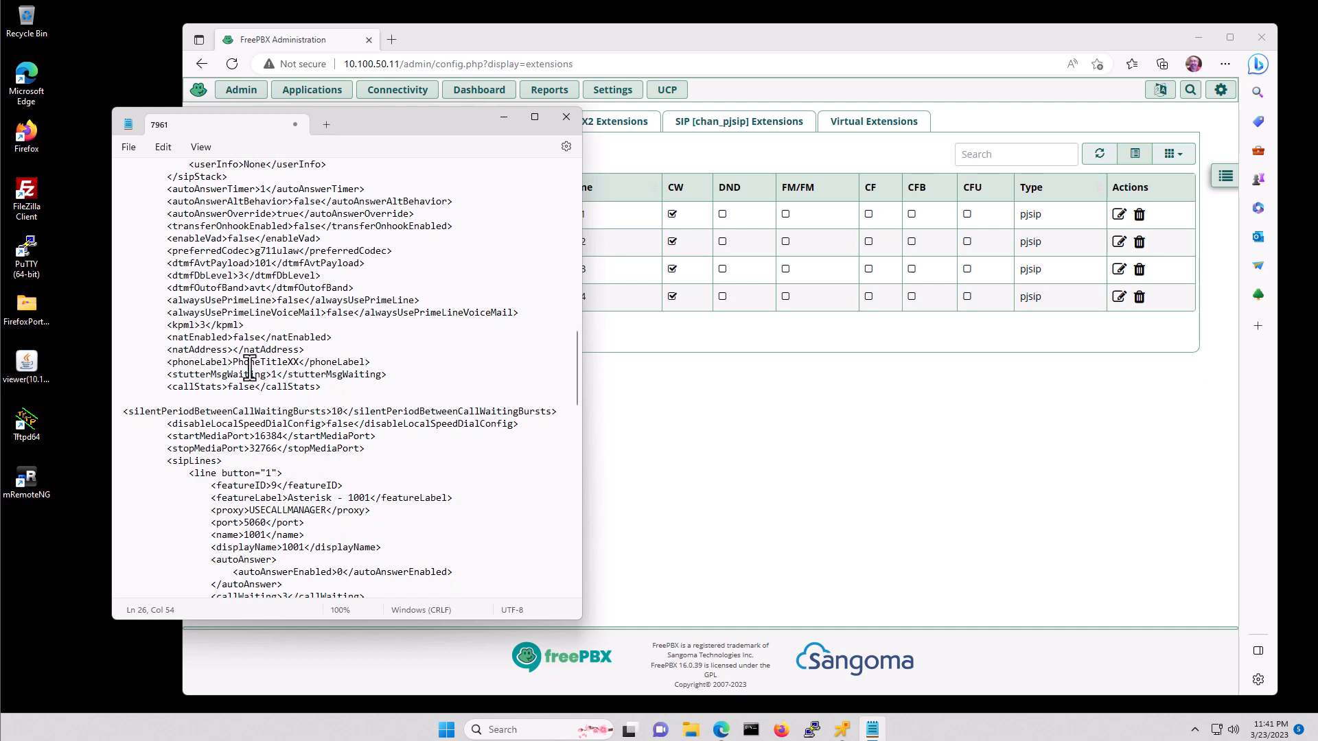
# - Replace the PhoneTitleXX phone label with Extension-1001
pyautogui.click(298, 362)
pyautogui.press('BackSpace')
pyautogui.press('BackSpace')
pyautogui.press('BackSpace')
pyautogui.press('BackSpace')
pyautogui.press('BackSpace')
pyautogui.press('BackSpace')
pyautogui.press('BackSpace')
pyautogui.press('BackSpace')
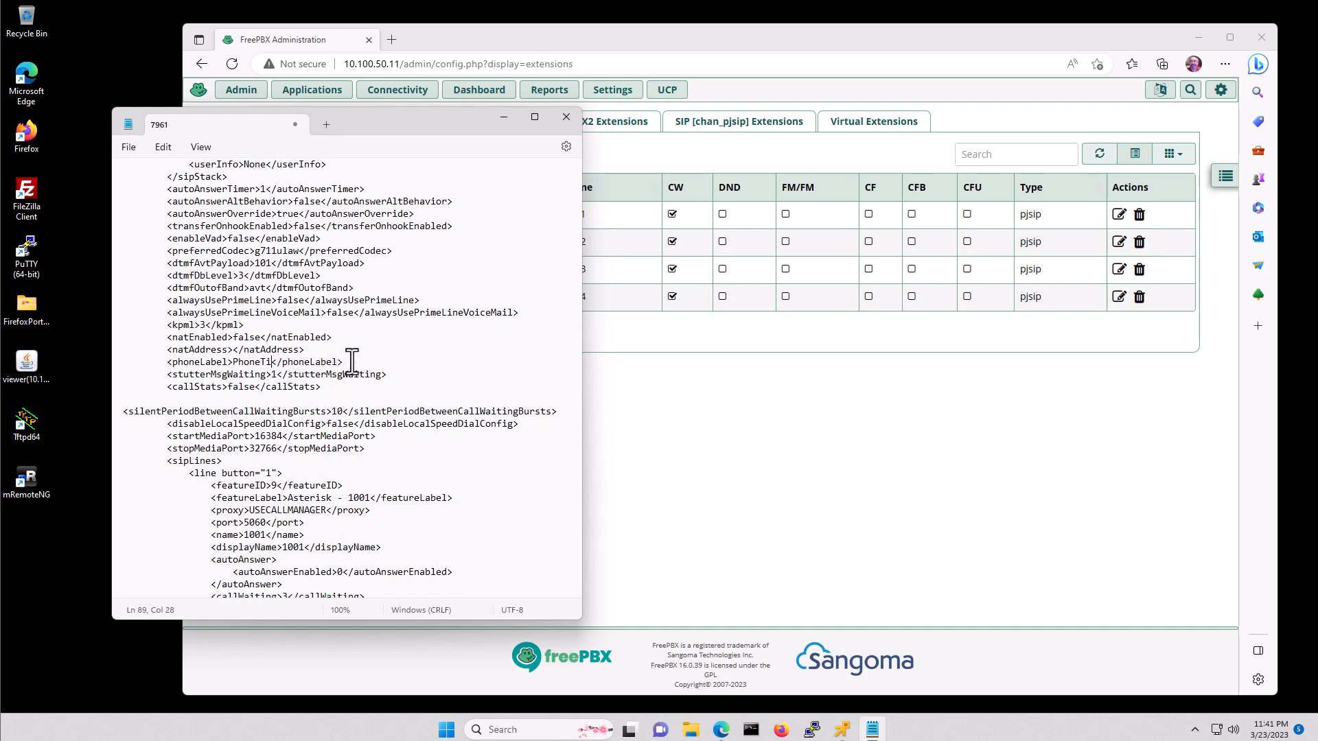
pyautogui.press('BackSpace')
pyautogui.press('BackSpace')
pyautogui.press('BackSpace')
pyautogui.press('BackSpace')
pyautogui.write('Extension-1001')
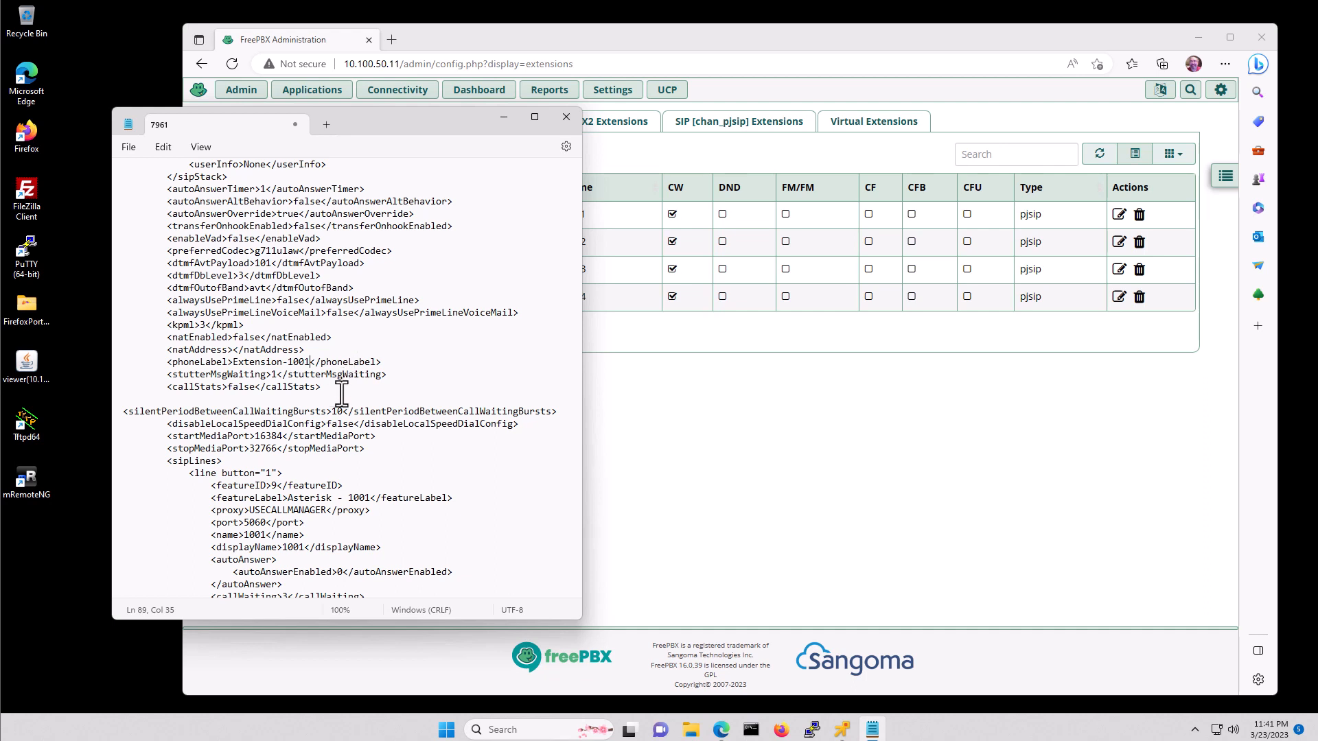
# - Move down to the authPassword line and select its value
pyautogui.scroll(-1, 342, 394)
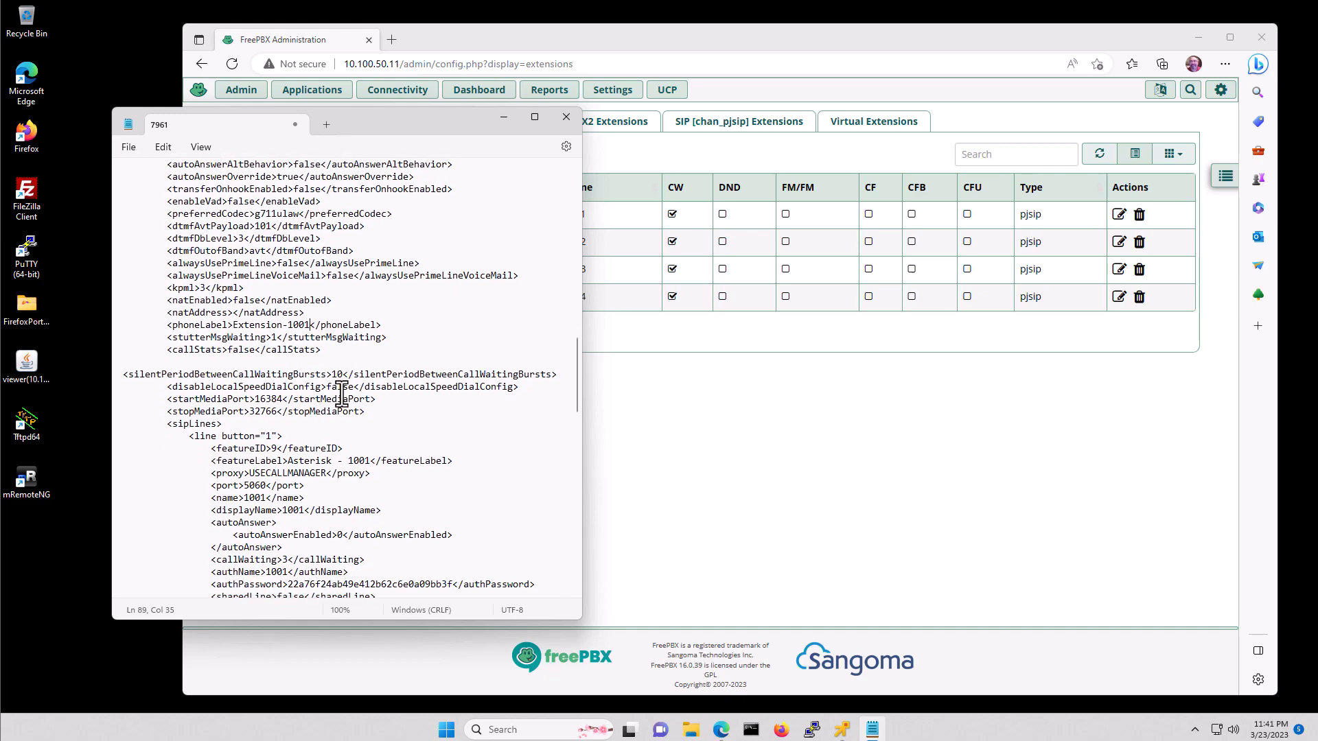
pyautogui.scroll(-3, 341, 393)
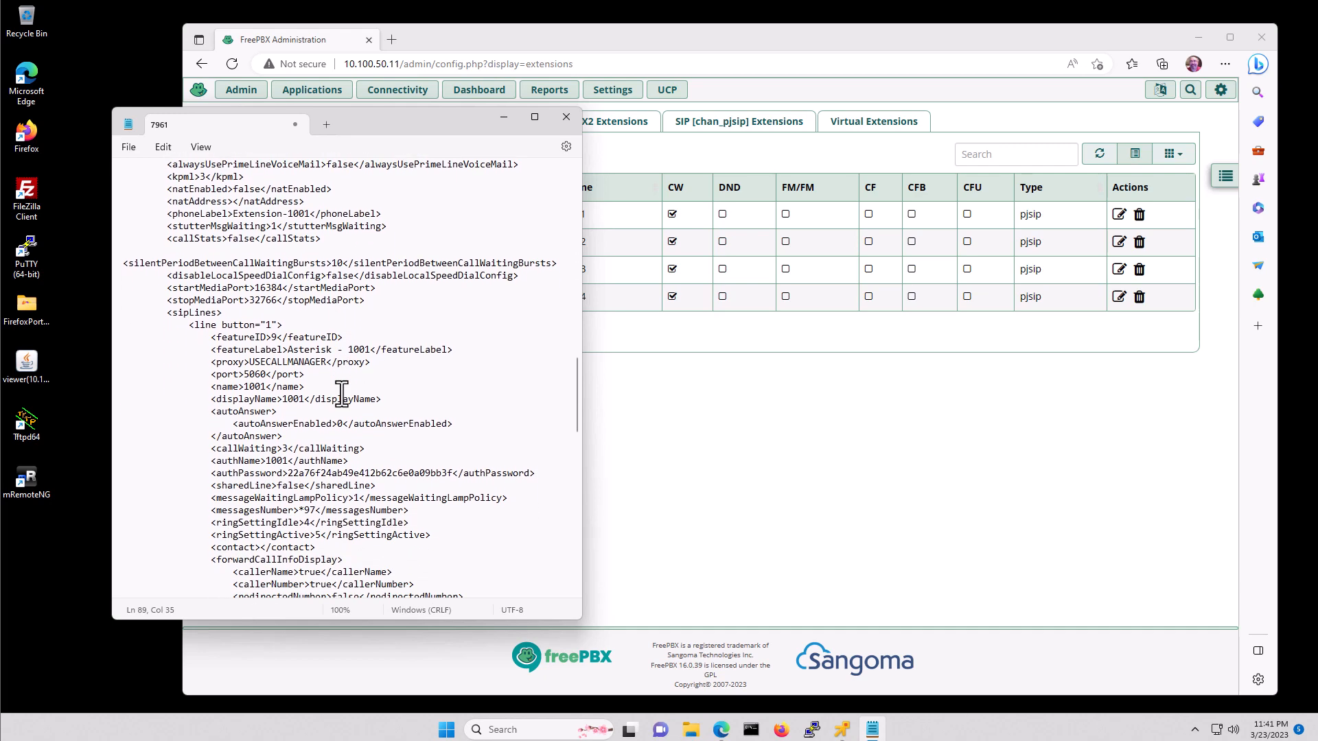
pyautogui.scroll(-1, 341, 394)
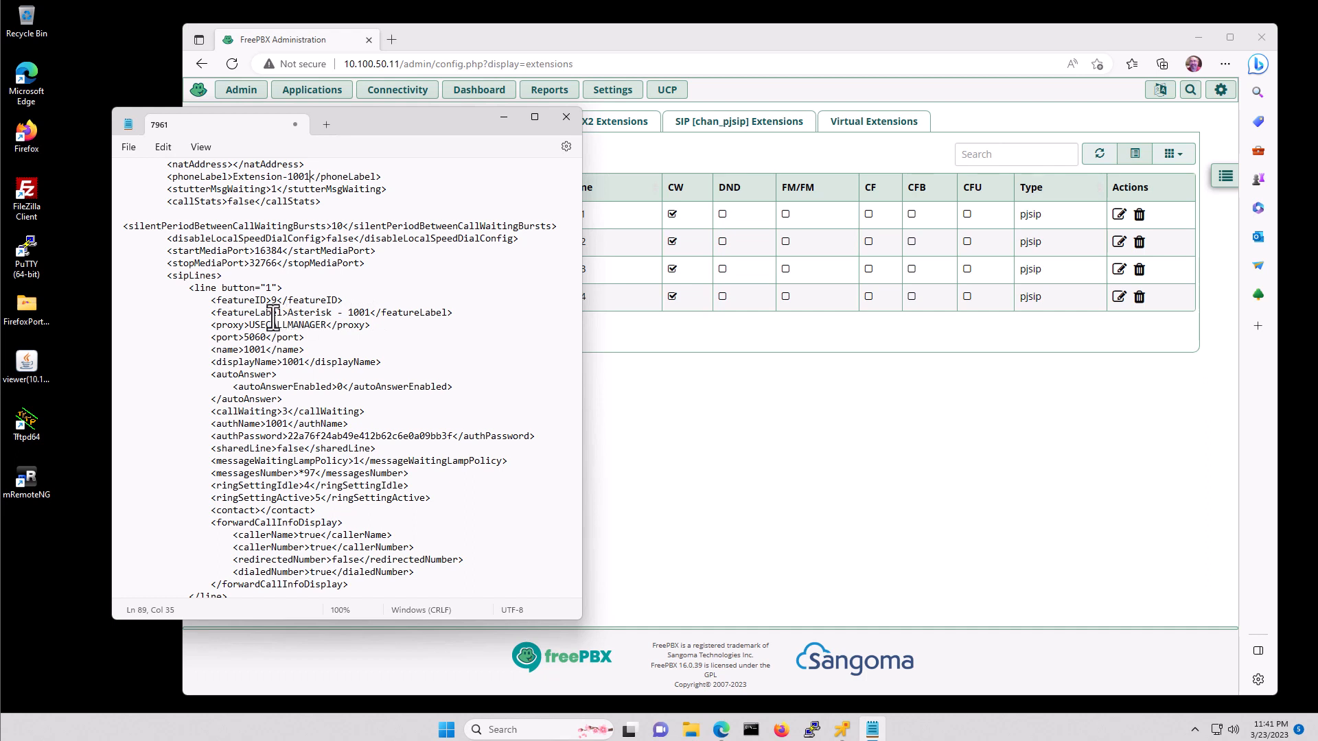
pyautogui.click(250, 349)
pyautogui.scroll(-3, 300, 365)
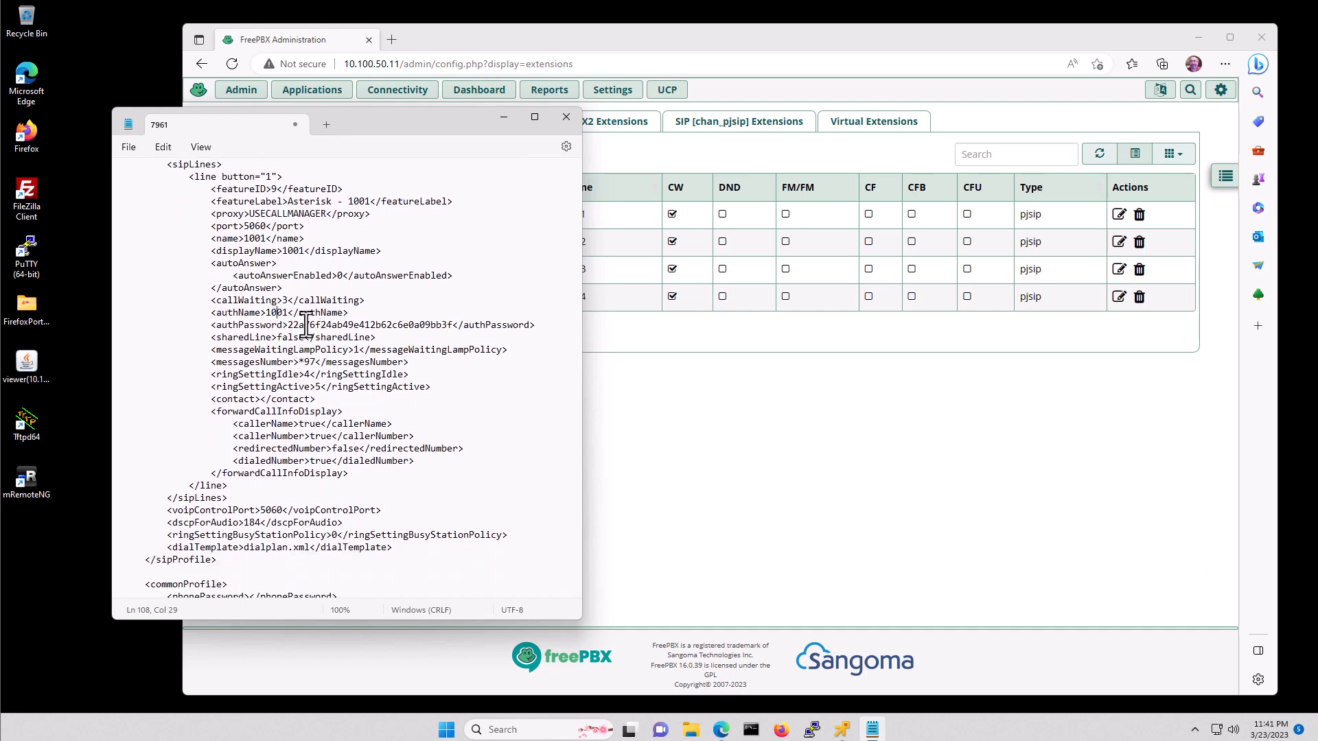
pyautogui.click(305, 325)
# - Copy extension 1001's Secret from FreePBX and paste it over the Notepad authPassword value
pyautogui.moveTo(372, 125); pyautogui.dragTo(300, 175)
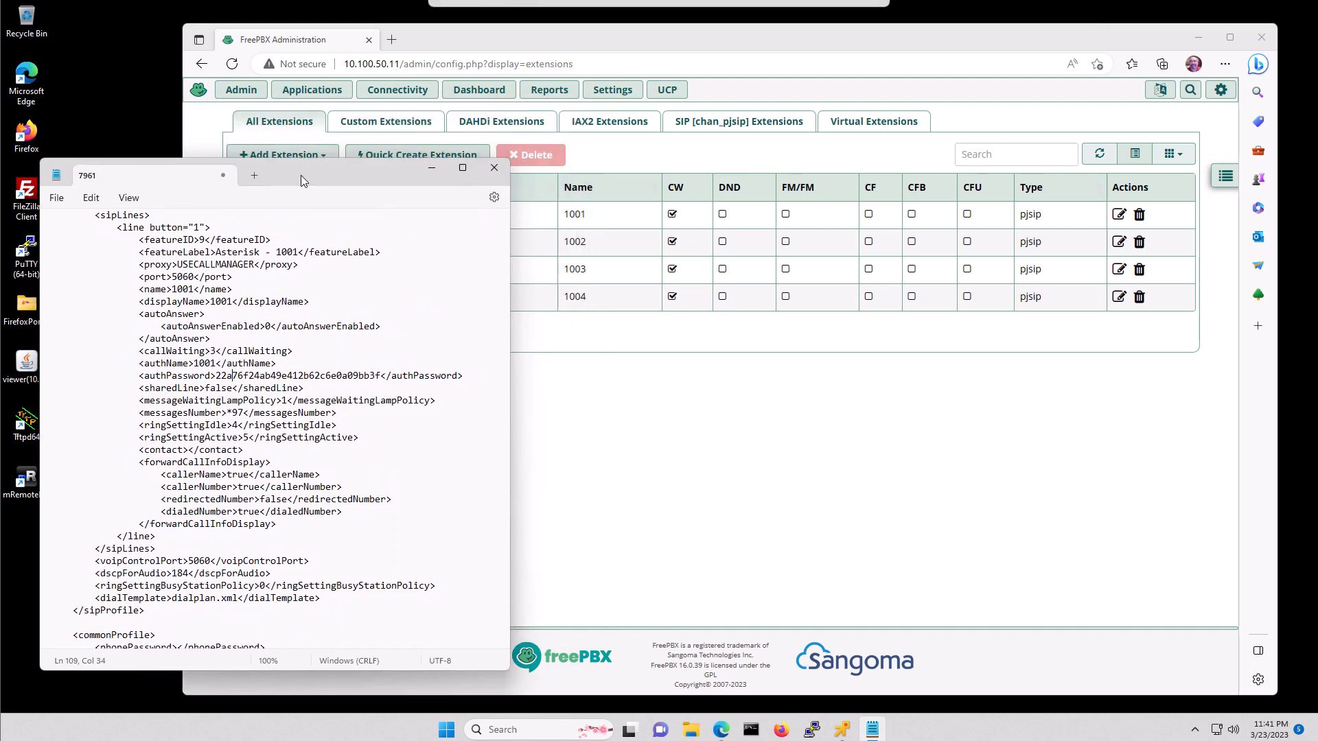
pyautogui.click(780, 435)
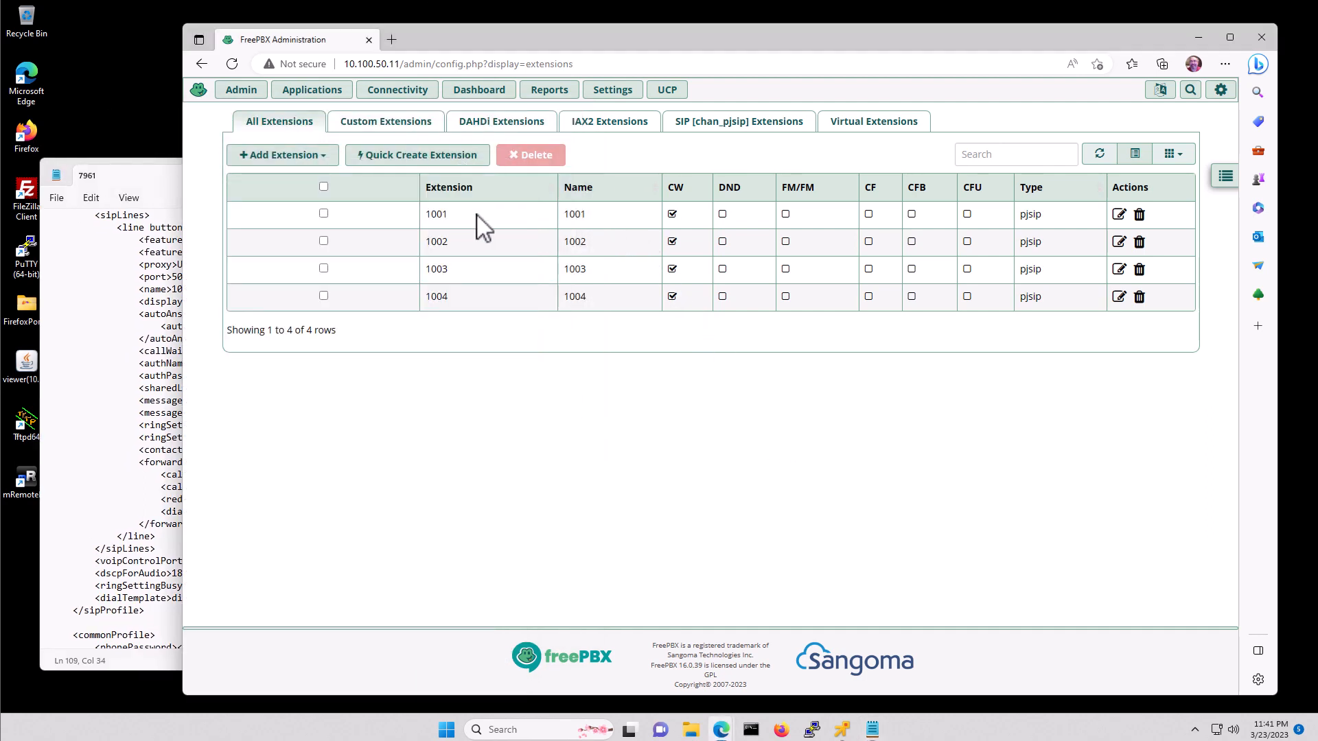
pyautogui.click(1119, 214)
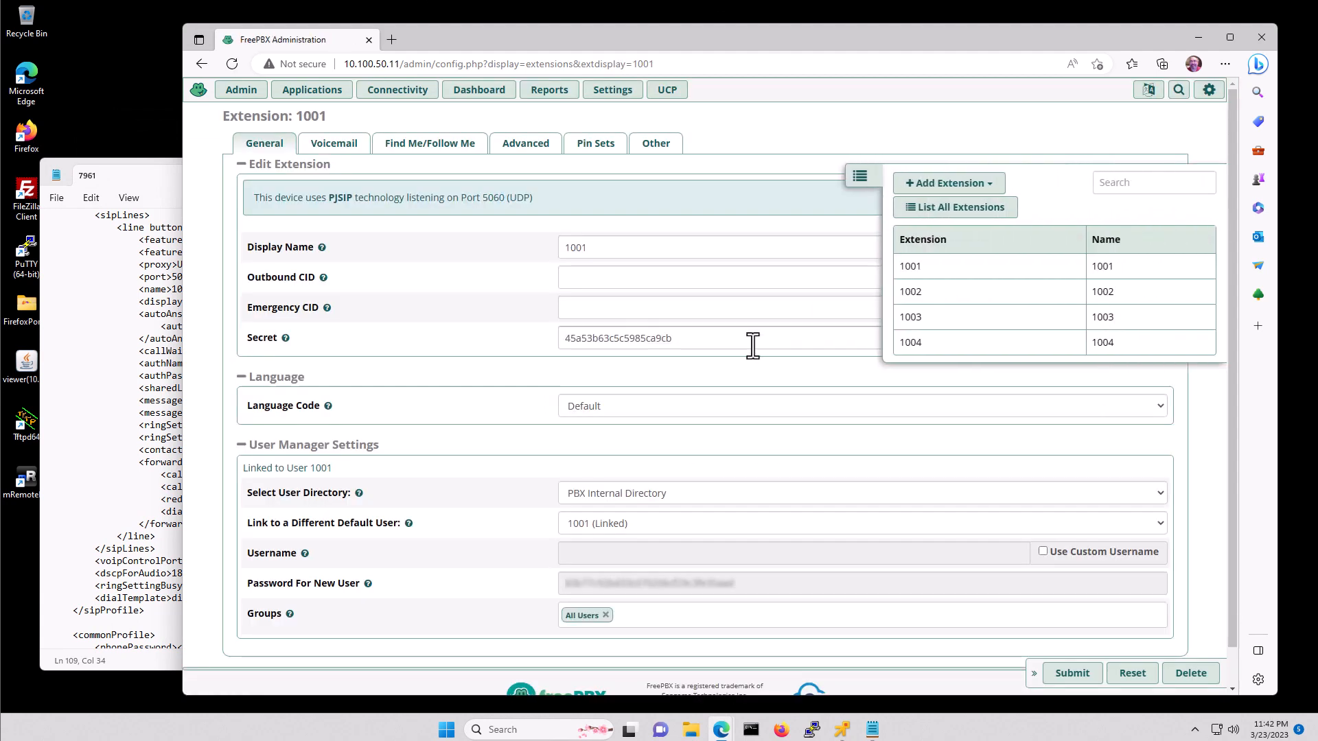
pyautogui.moveTo(686, 336); pyautogui.dragTo(563, 338)
pyautogui.hotkey('ctrl', 'c')
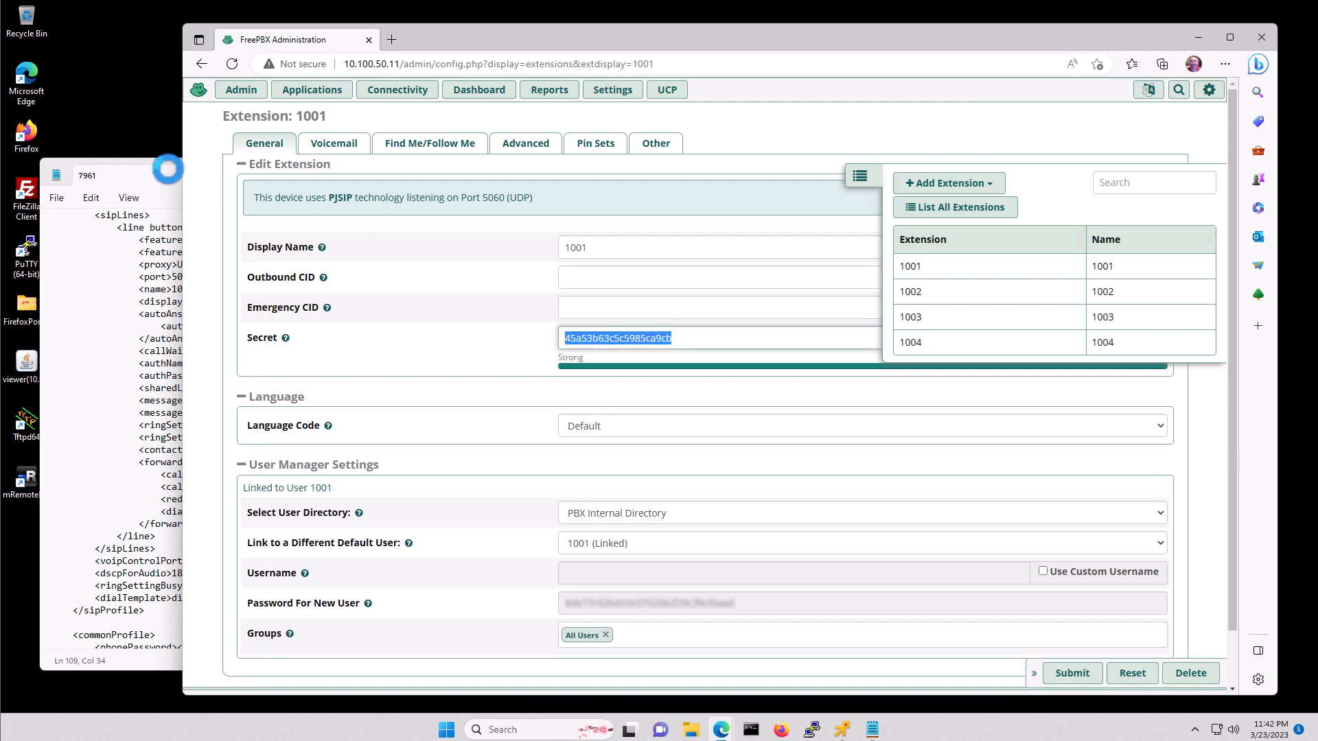
pyautogui.click(162, 163)
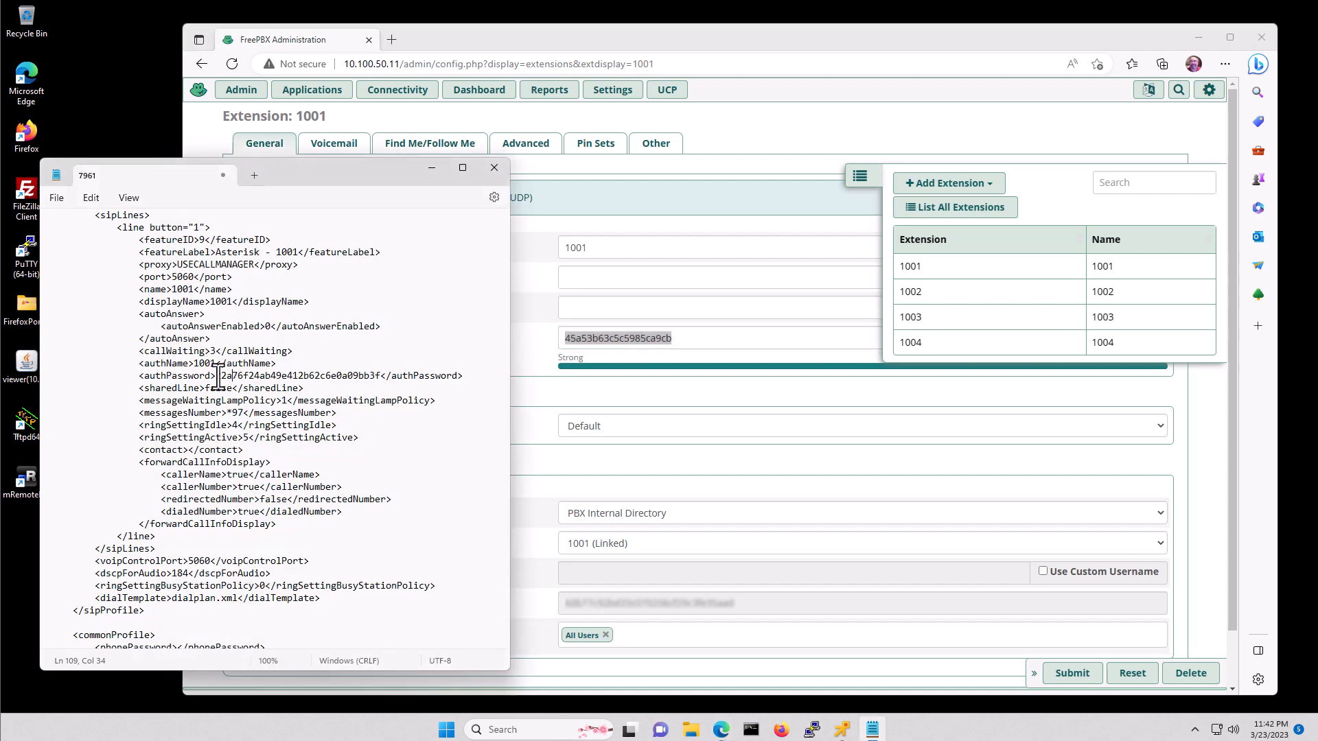
pyautogui.moveTo(216, 376); pyautogui.dragTo(383, 375)
pyautogui.hotkey('ctrl', 'v')
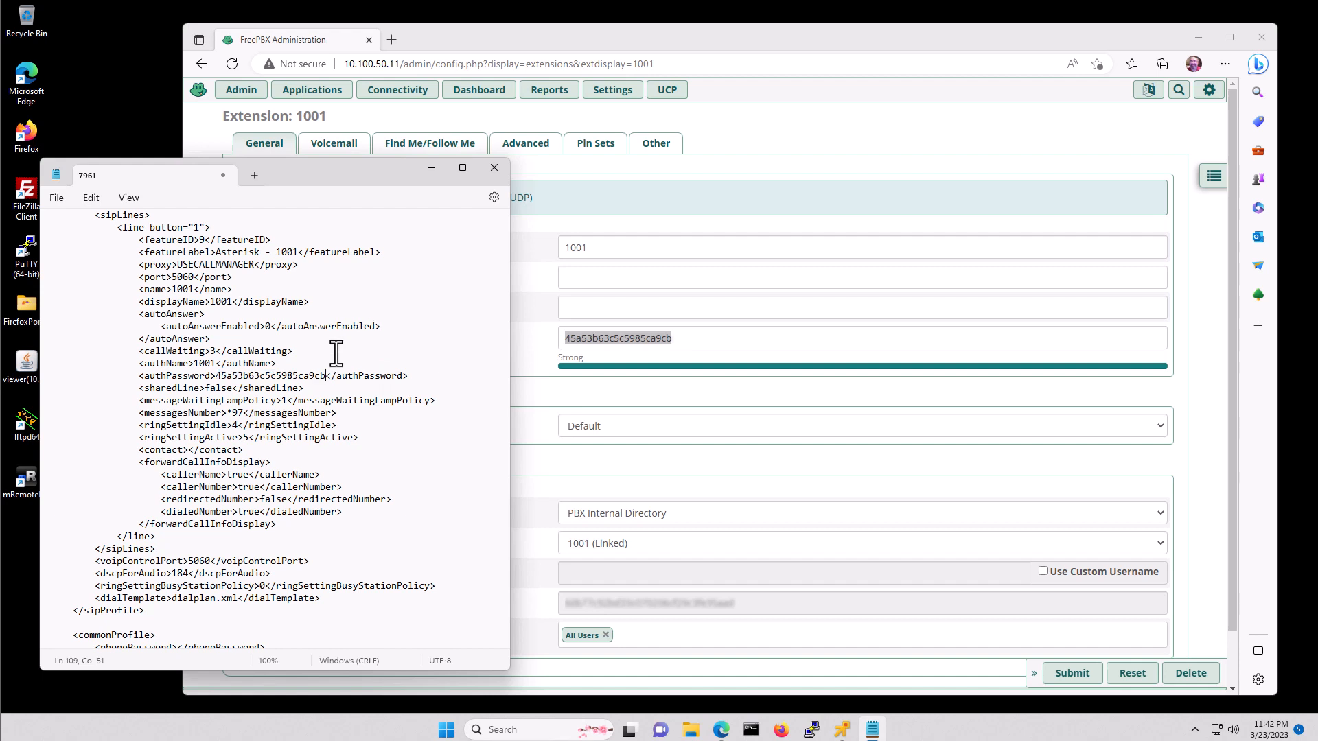
# - Save the config to the Desktop as SEP0021A02D9234.cnf.xml and close Notepad
pyautogui.scroll(-1, 321, 388)
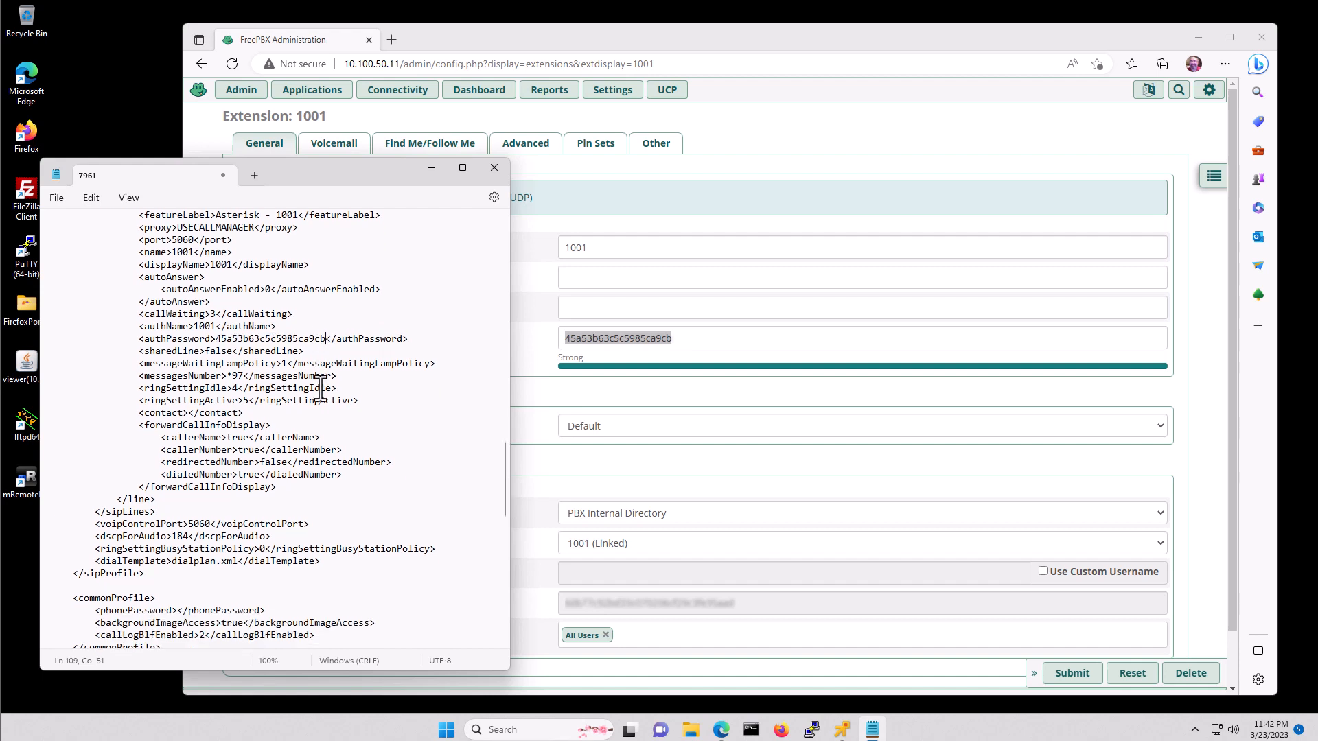
pyautogui.scroll(-2, 320, 387)
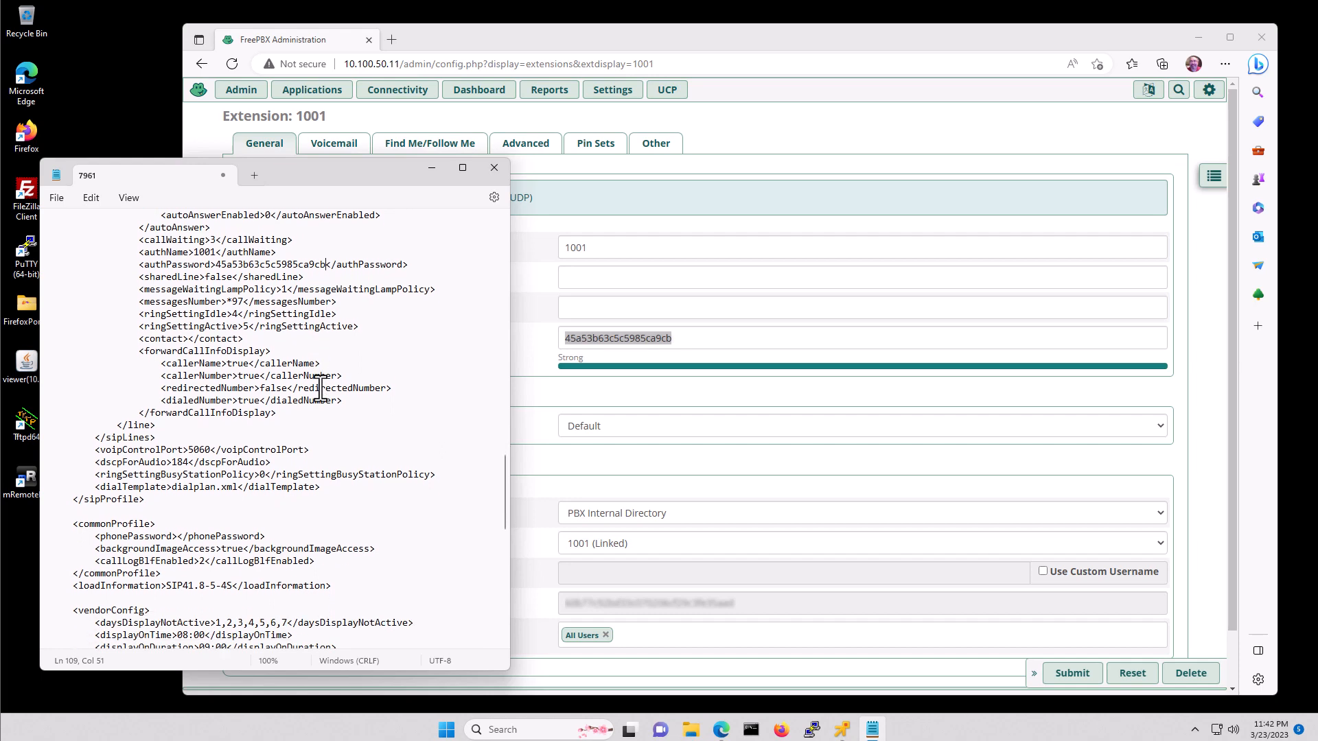
pyautogui.scroll(-2, 320, 388)
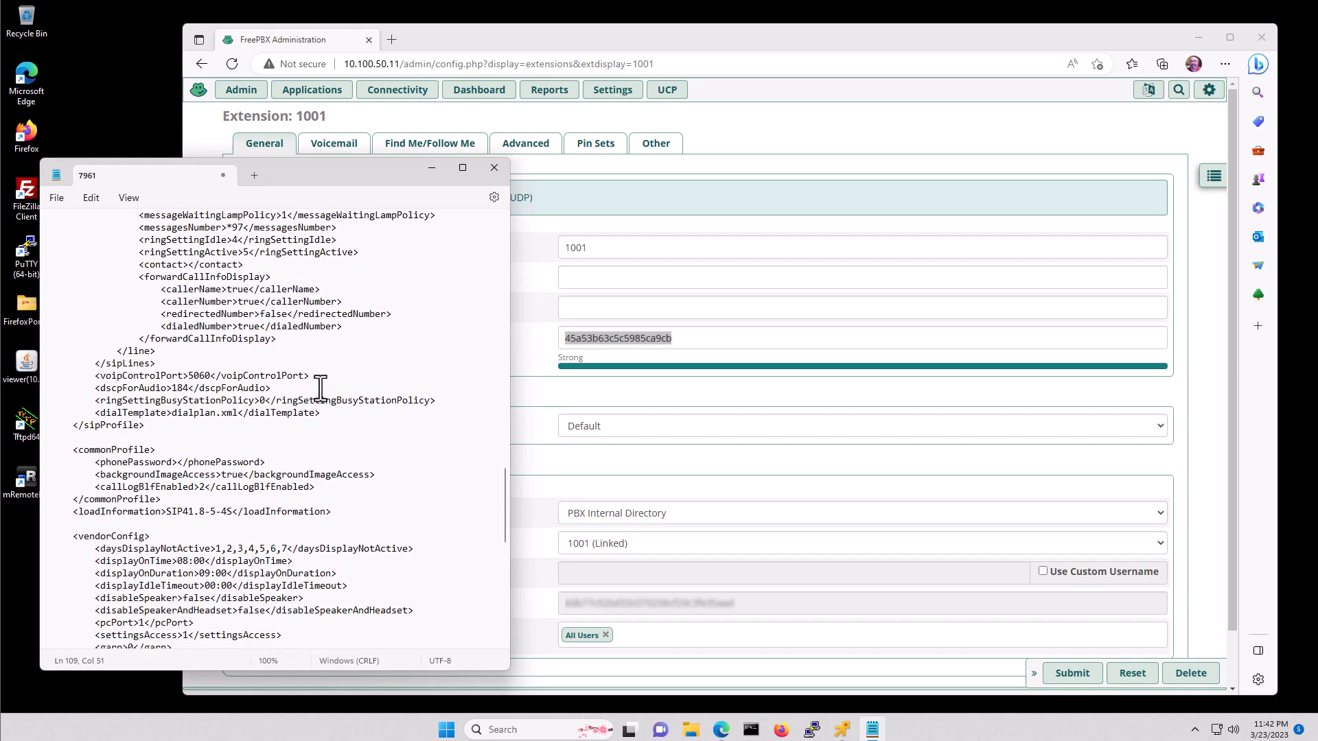
pyautogui.scroll(-3, 320, 388)
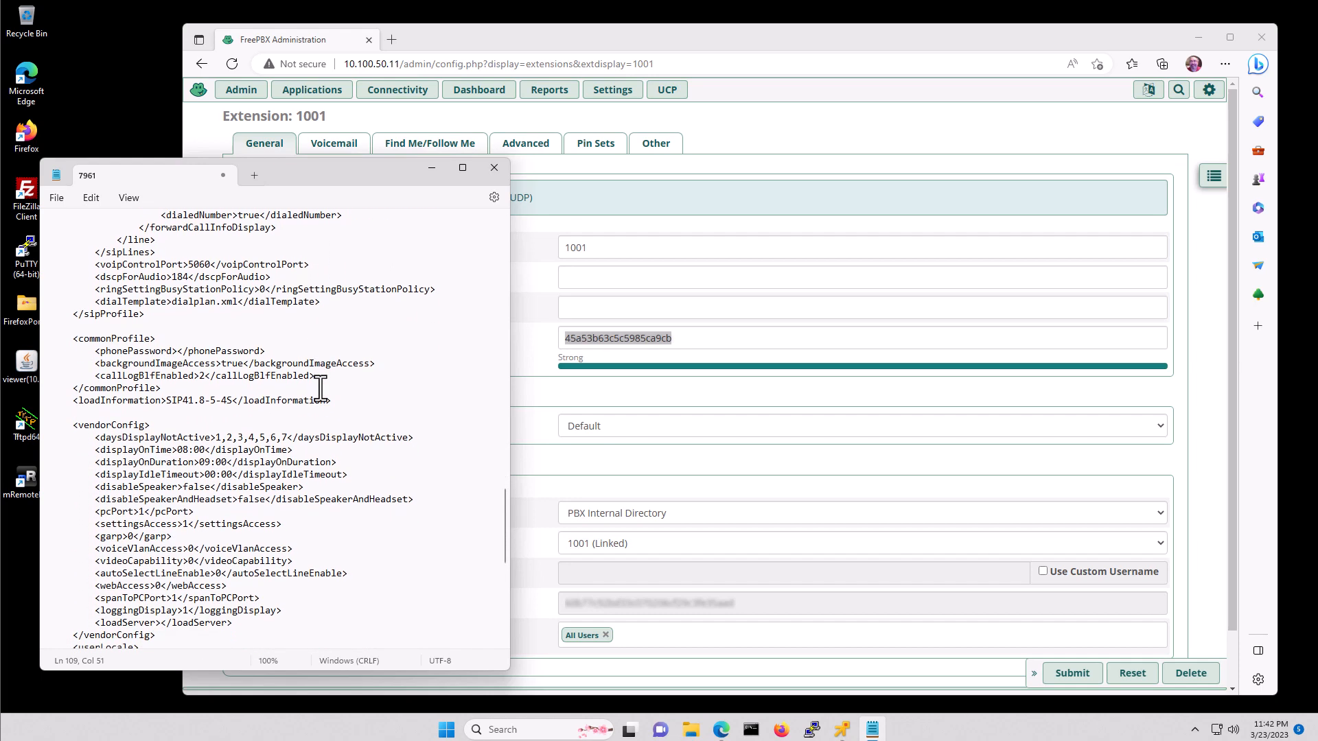
pyautogui.scroll(-3, 321, 387)
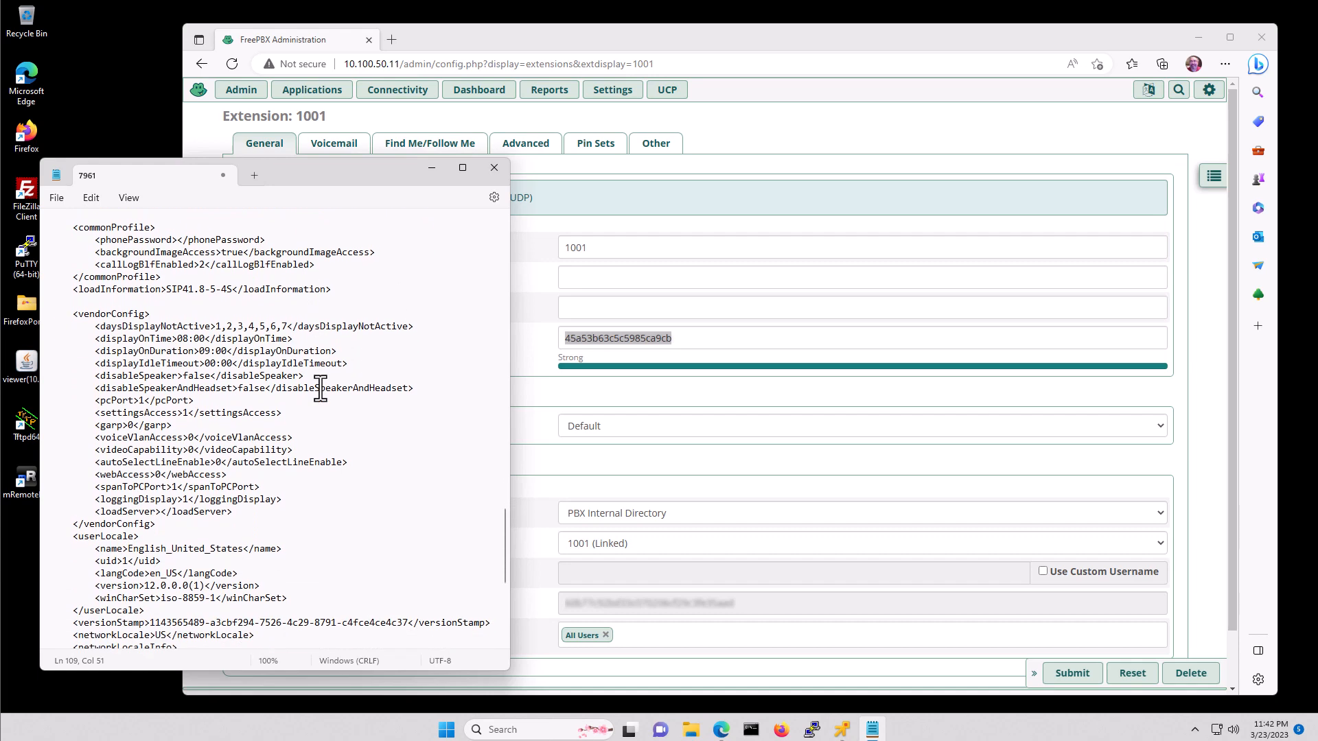
pyautogui.scroll(-3, 321, 388)
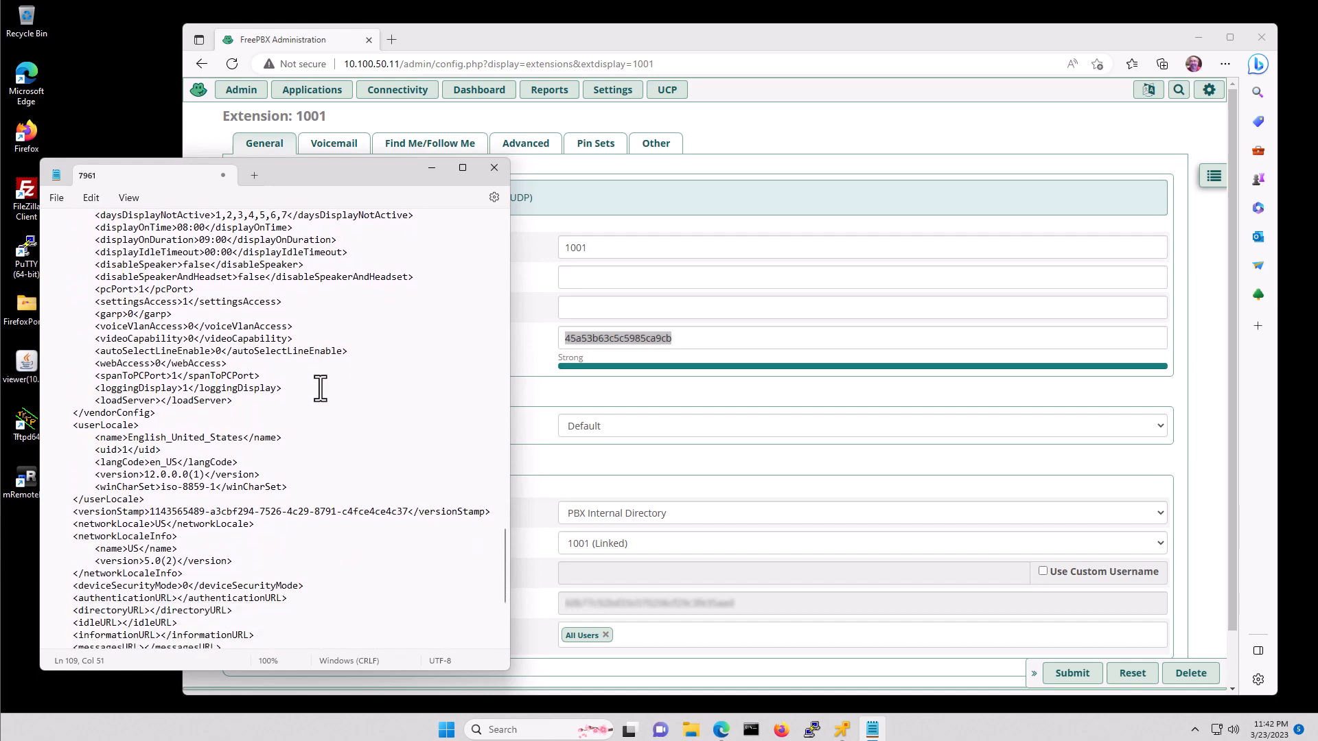
pyautogui.scroll(-4, 321, 388)
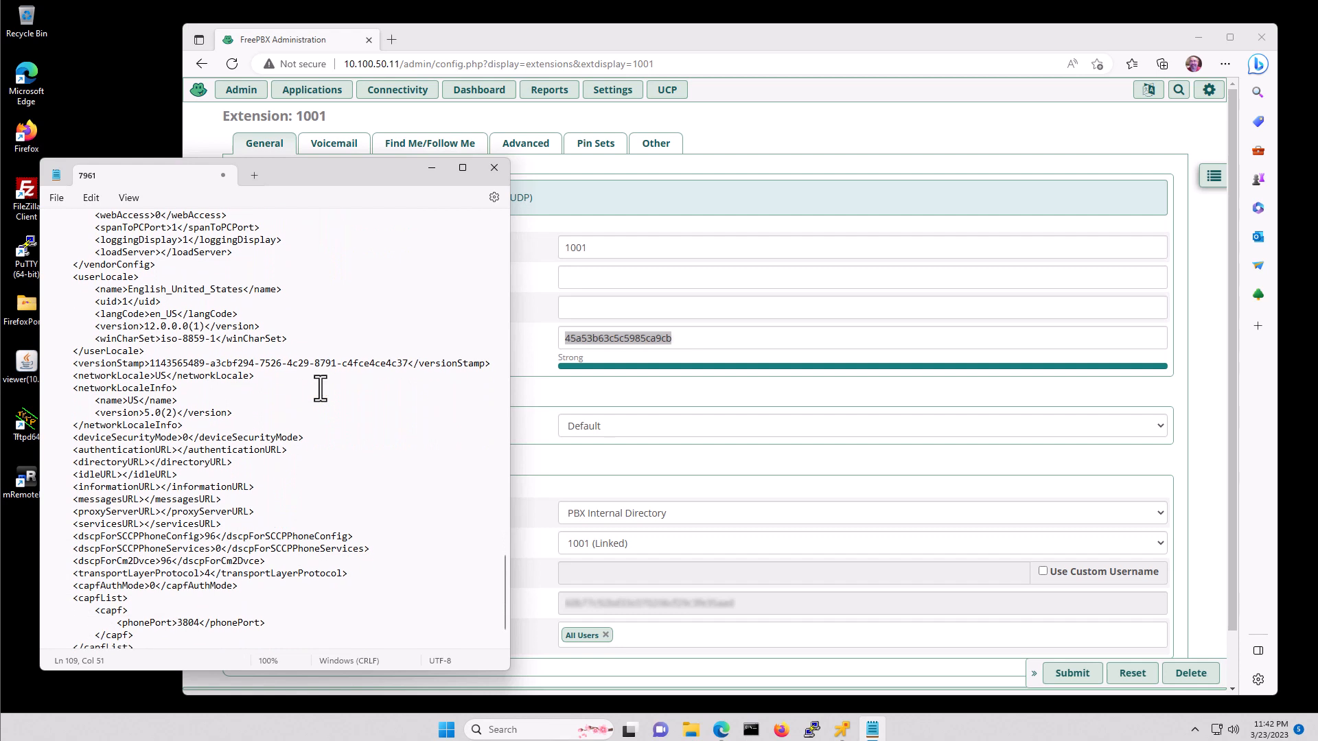
pyautogui.scroll(-3, 320, 387)
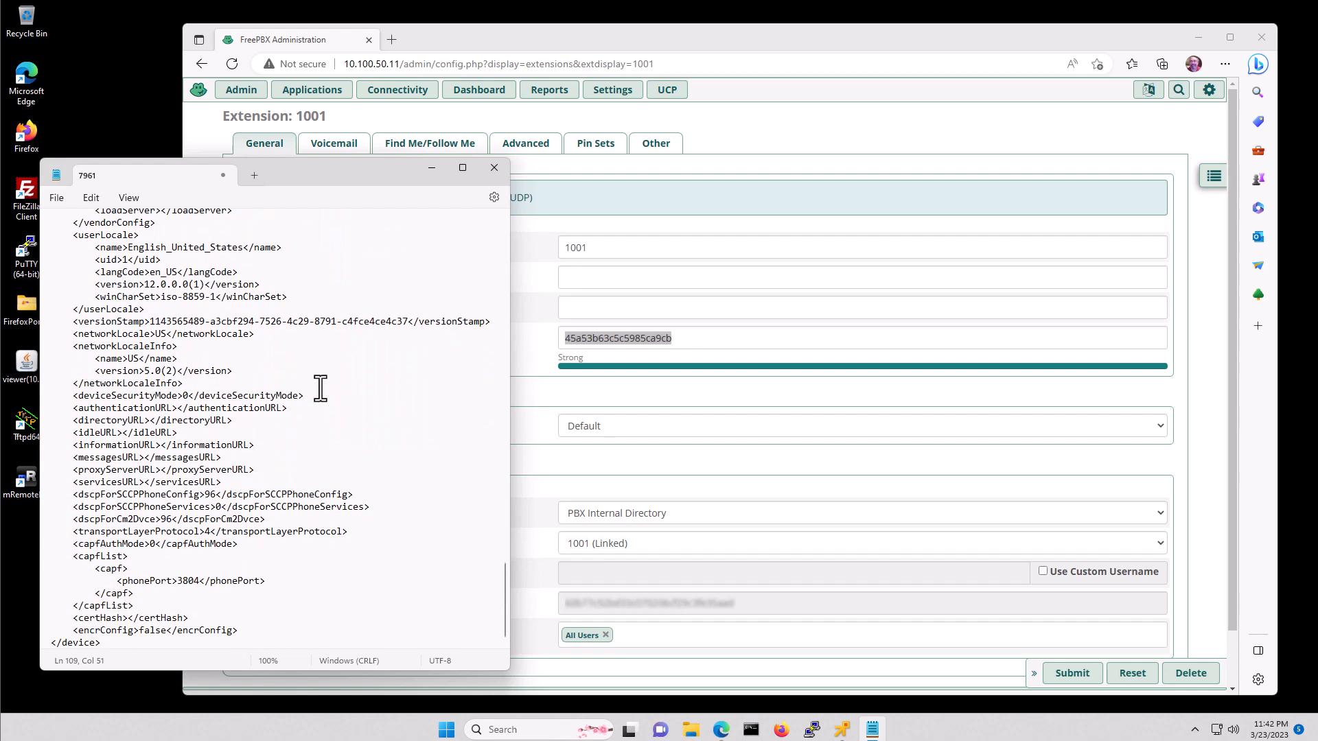
pyautogui.click(56, 199)
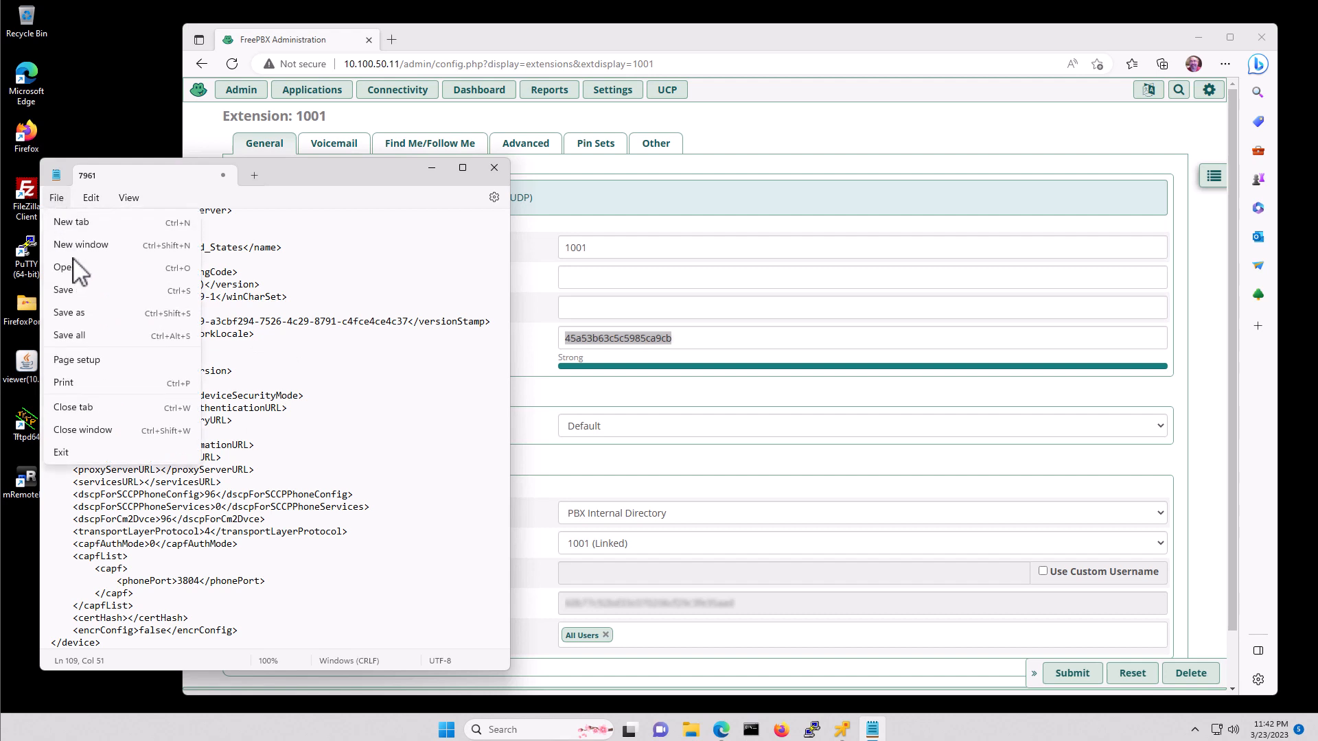
pyautogui.click(104, 314)
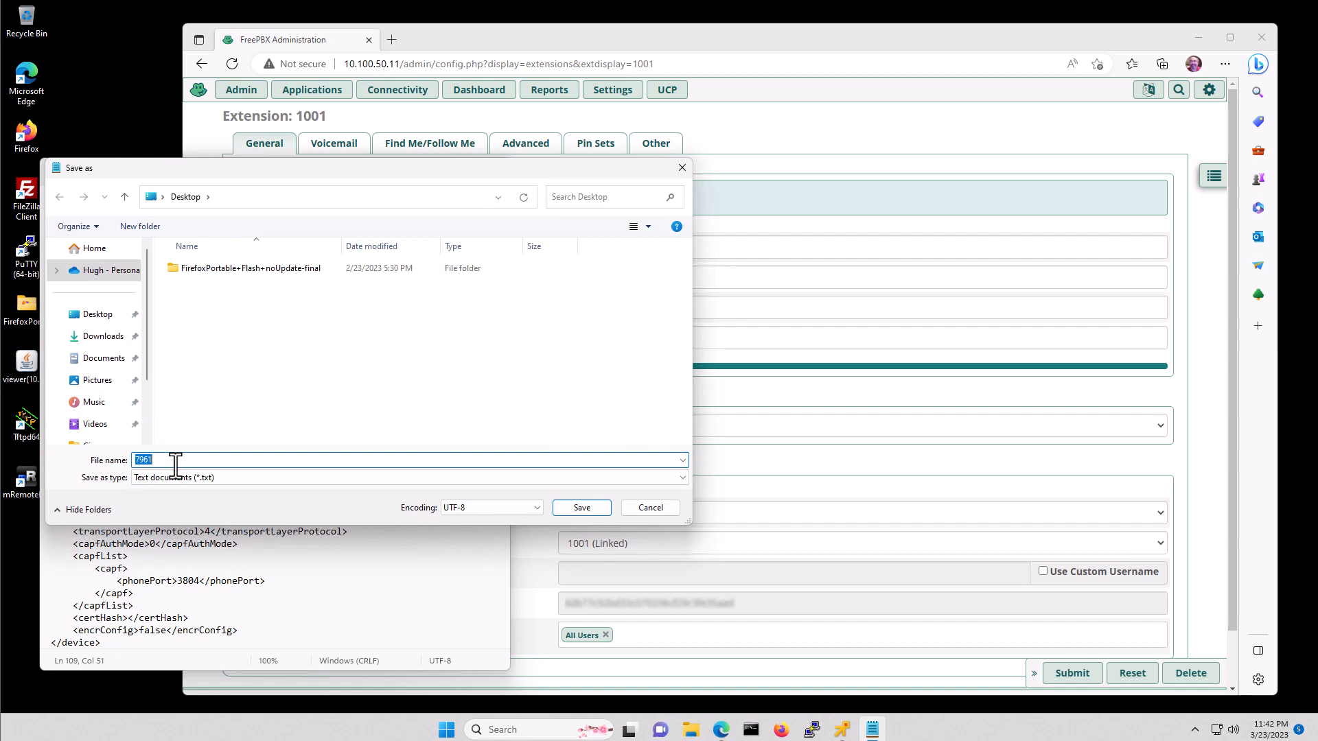
pyautogui.write('SEP0021A02D9234.cnf.xml')
pyautogui.press('Return')
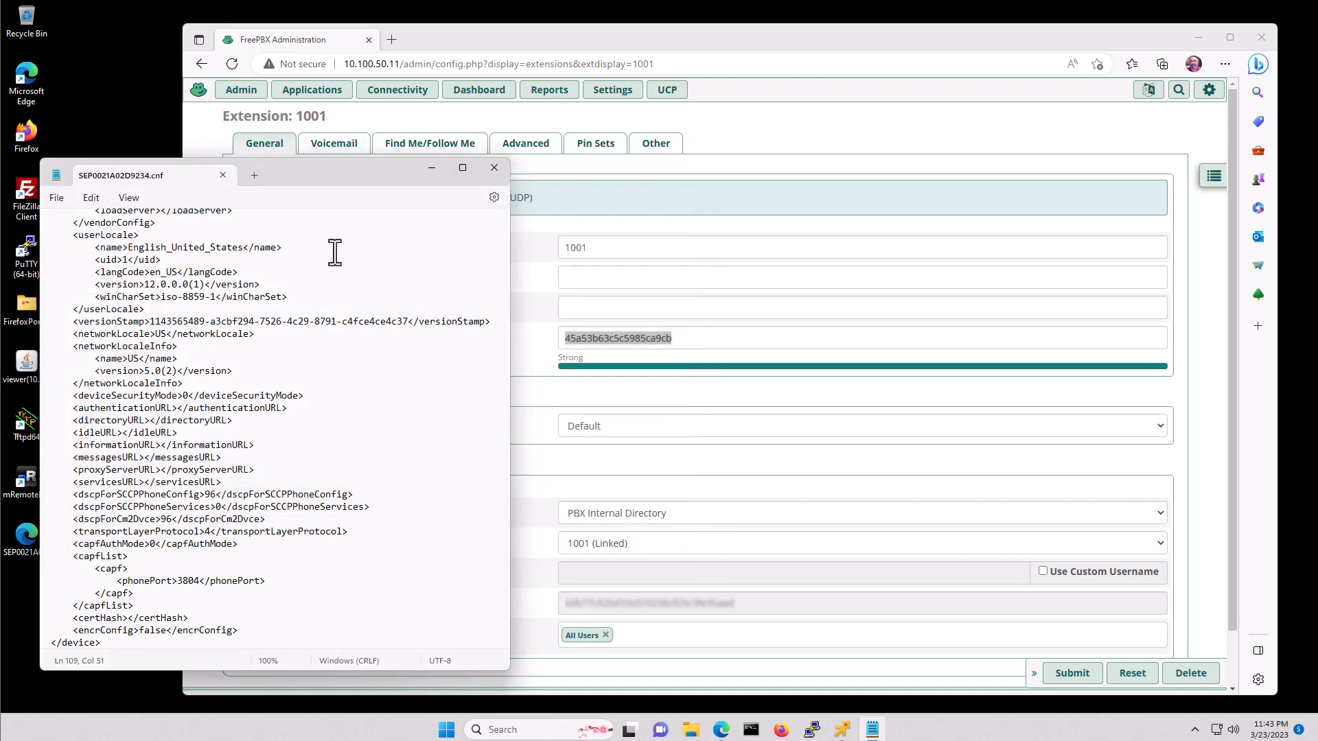
pyautogui.click(496, 169)
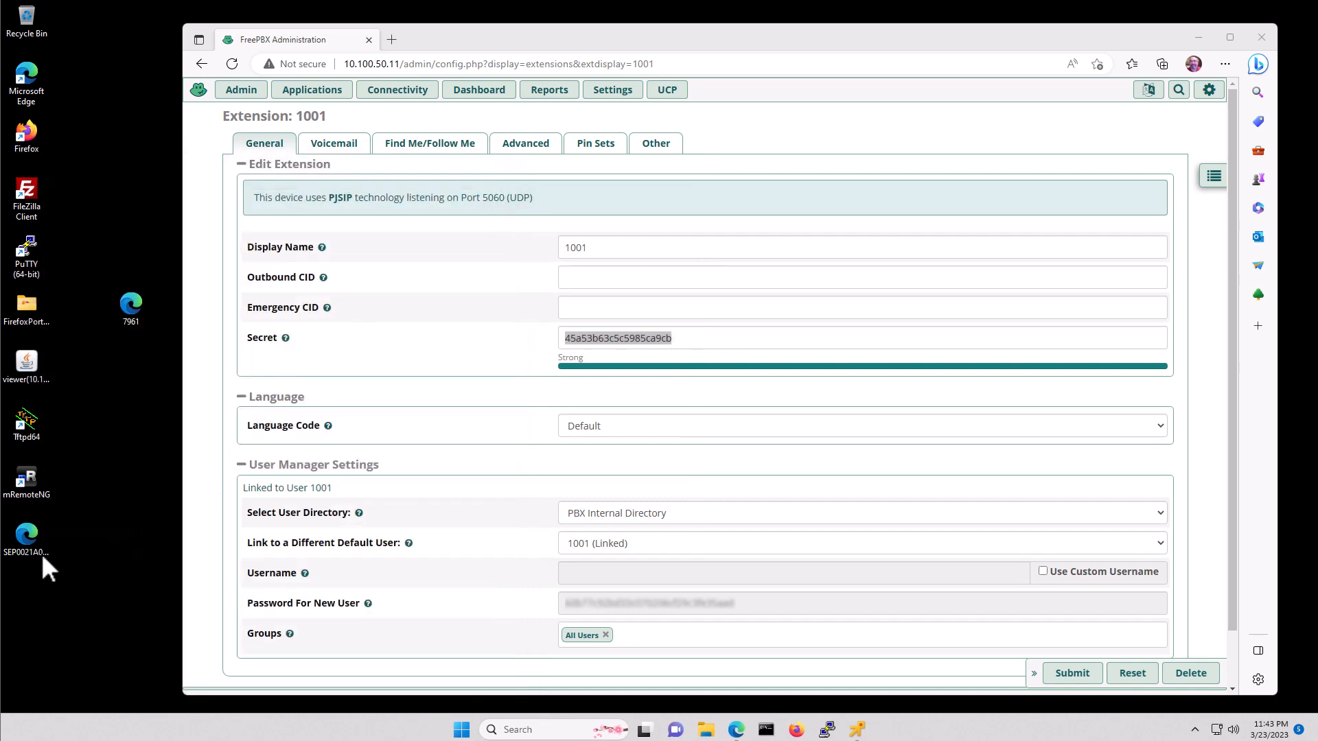
# - Launch FileZilla and connect to sftp://10.100.50.11 as root with the account password
pyautogui.click(18, 553)
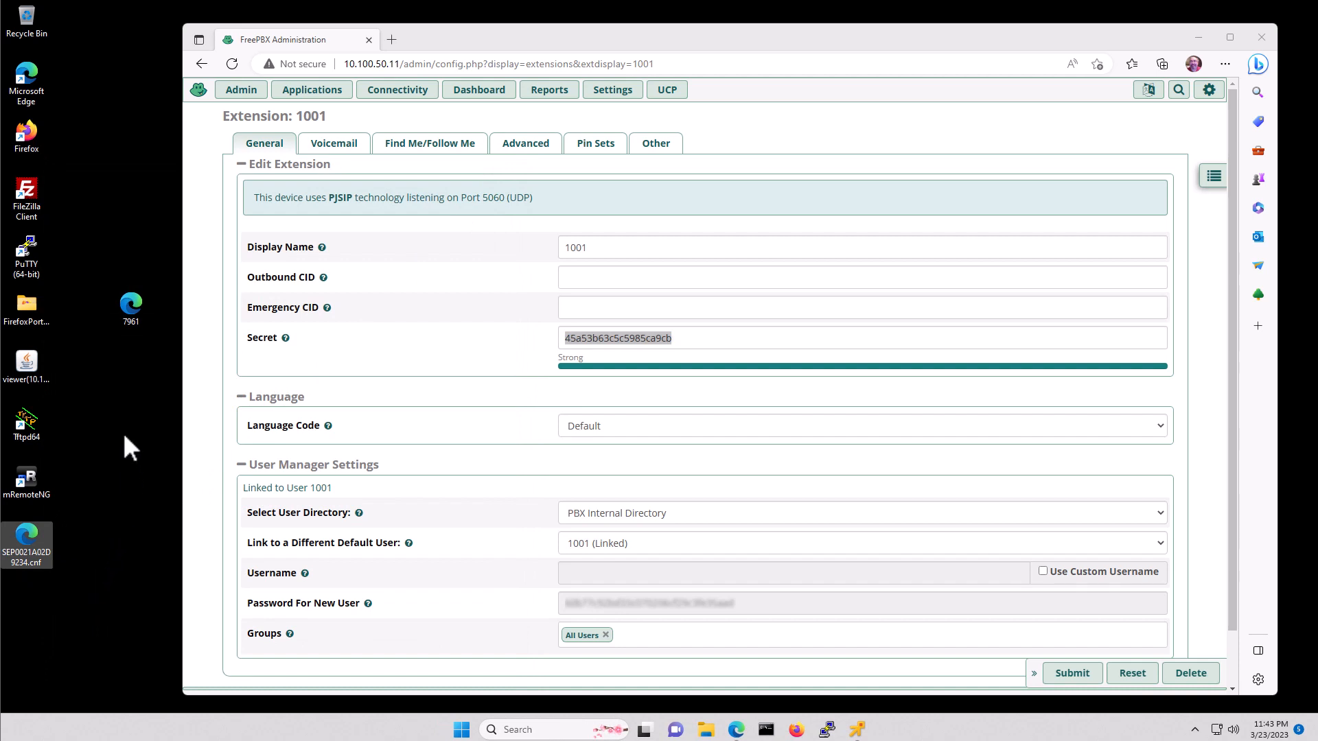
pyautogui.click(118, 210)
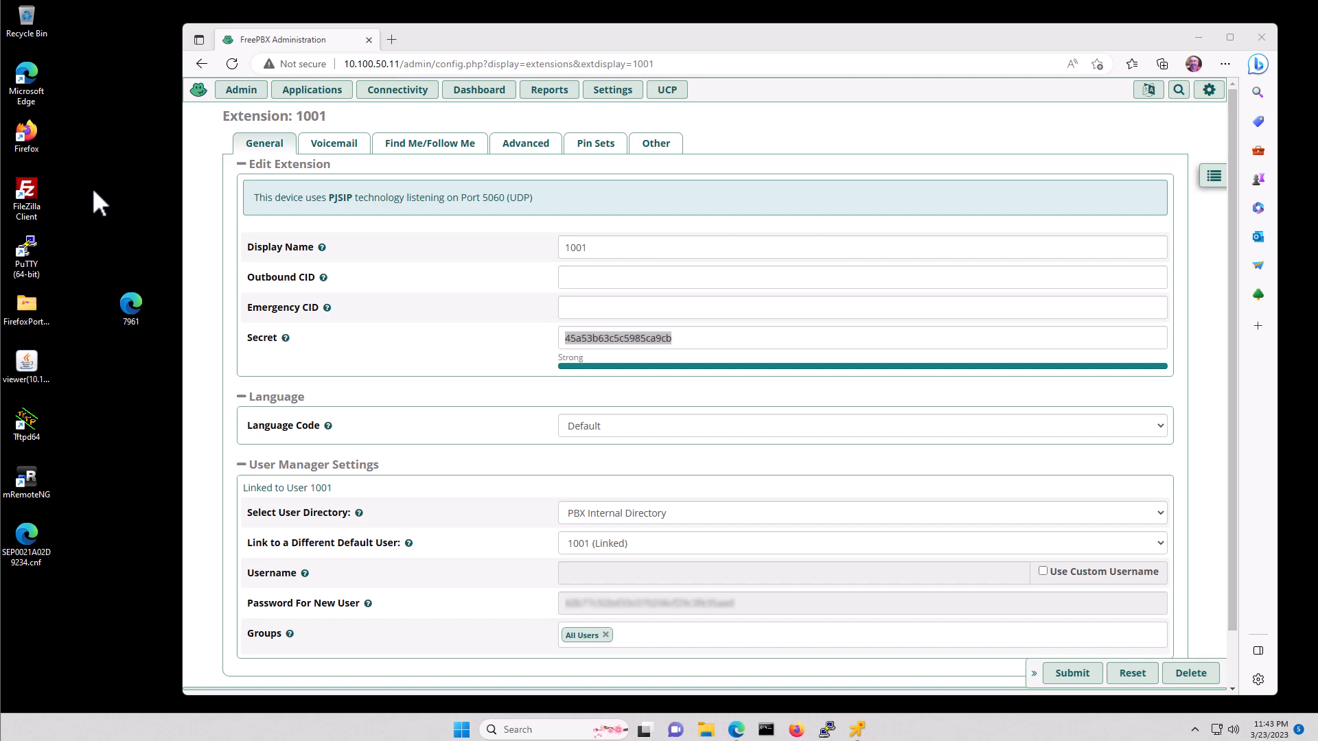
pyautogui.doubleClick(30, 188)
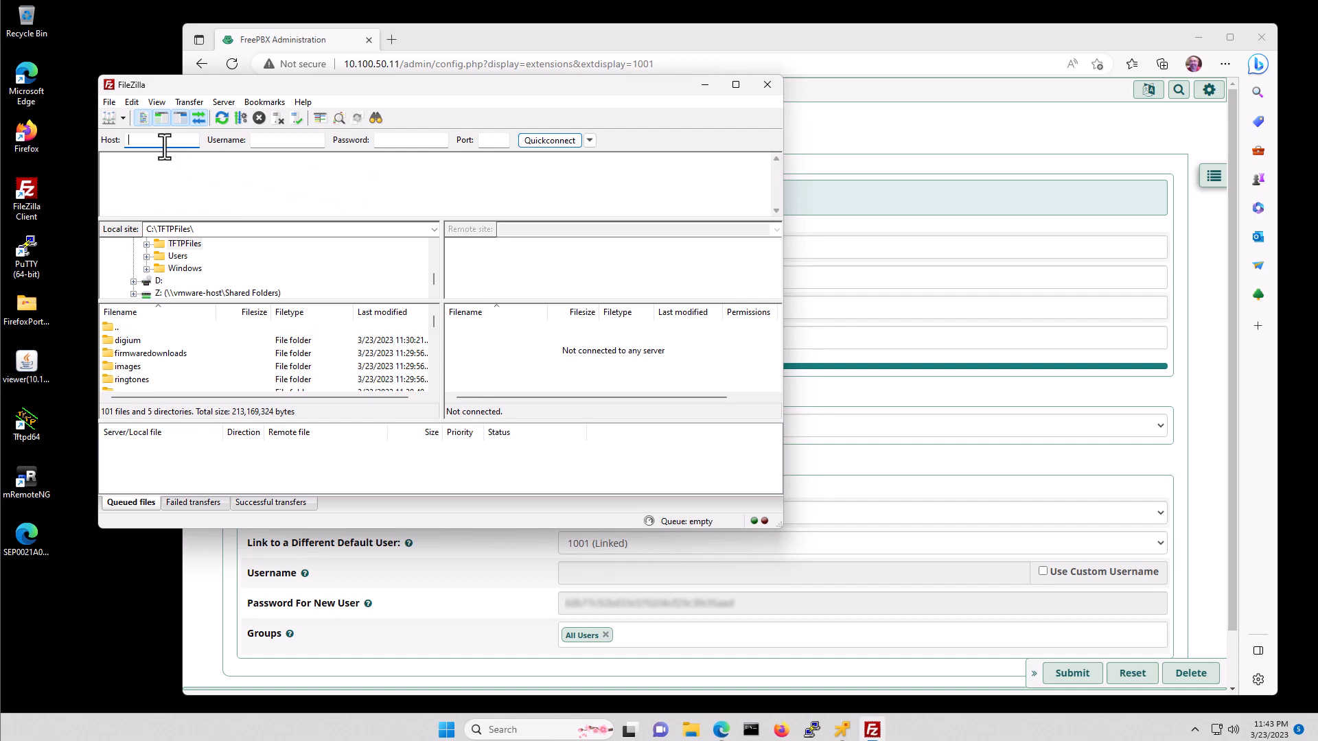
pyautogui.write('sftp')
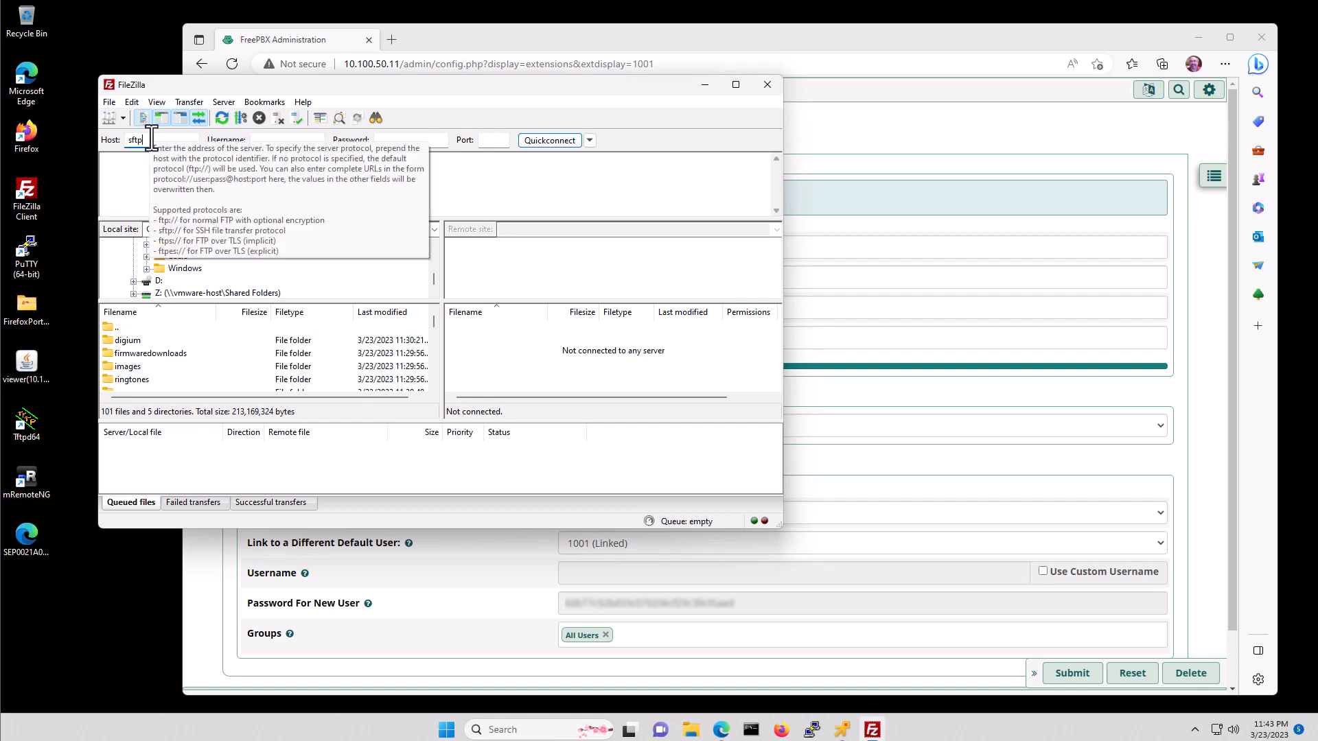
pyautogui.write('://10.100.50.11')
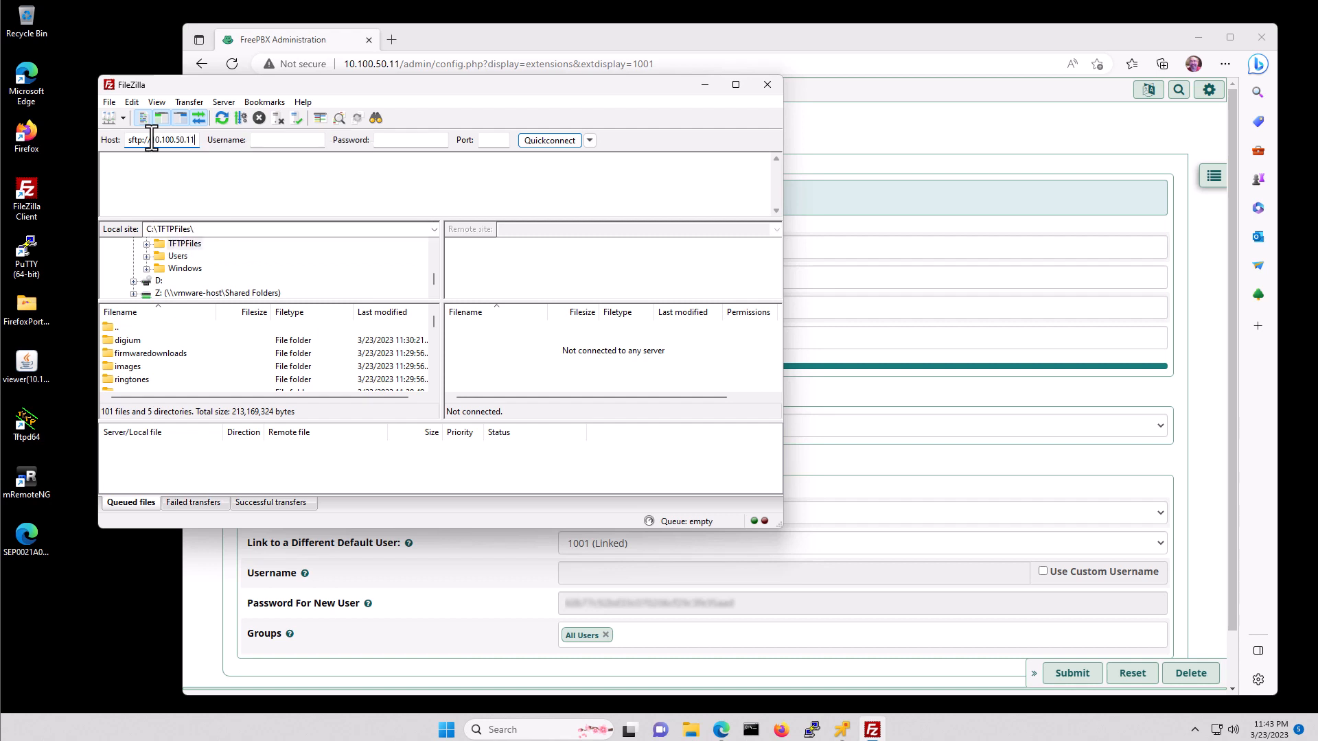
pyautogui.press('Tab')
pyautogui.write('root')
pyautogui.press('Tab')
pyautogui.write('••••••••••')
pyautogui.press('Return')
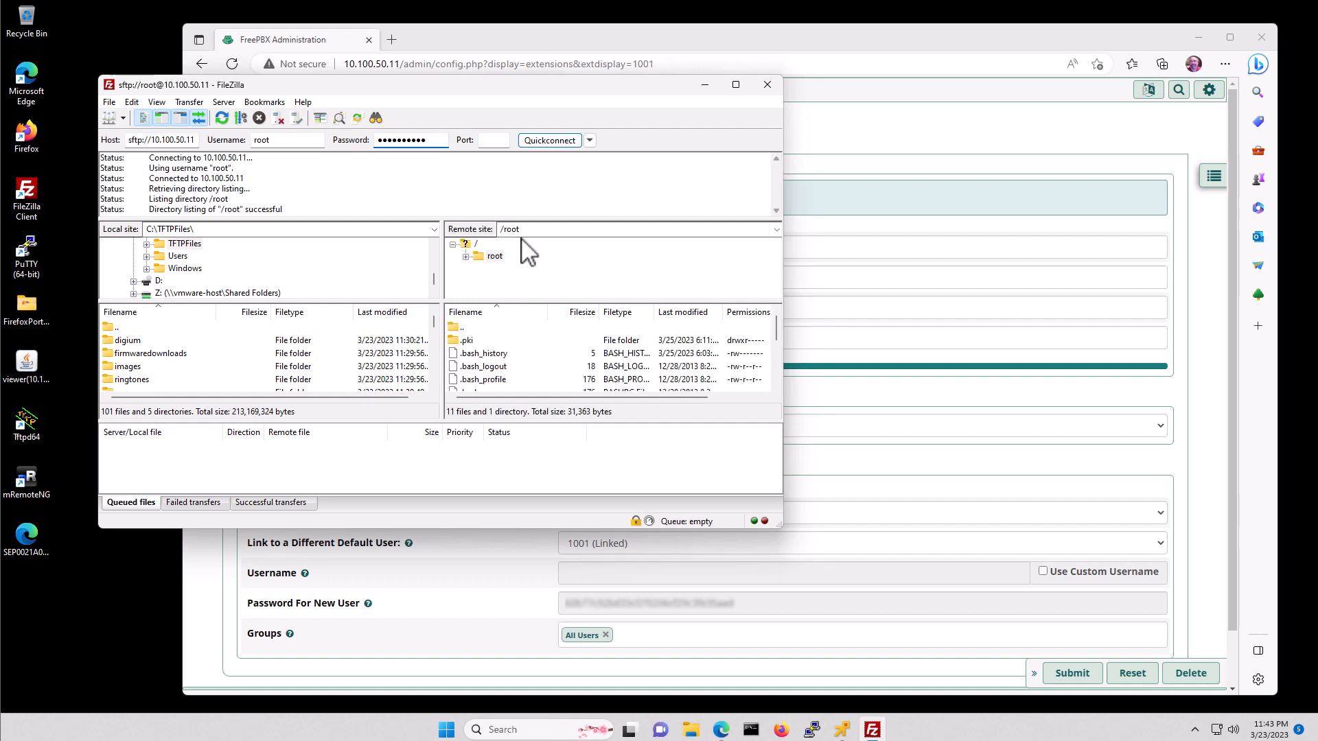
# - Change the remote site path to /tftpboot
pyautogui.click(529, 229)
pyautogui.write('/tftpboot')
pyautogui.press('Return')
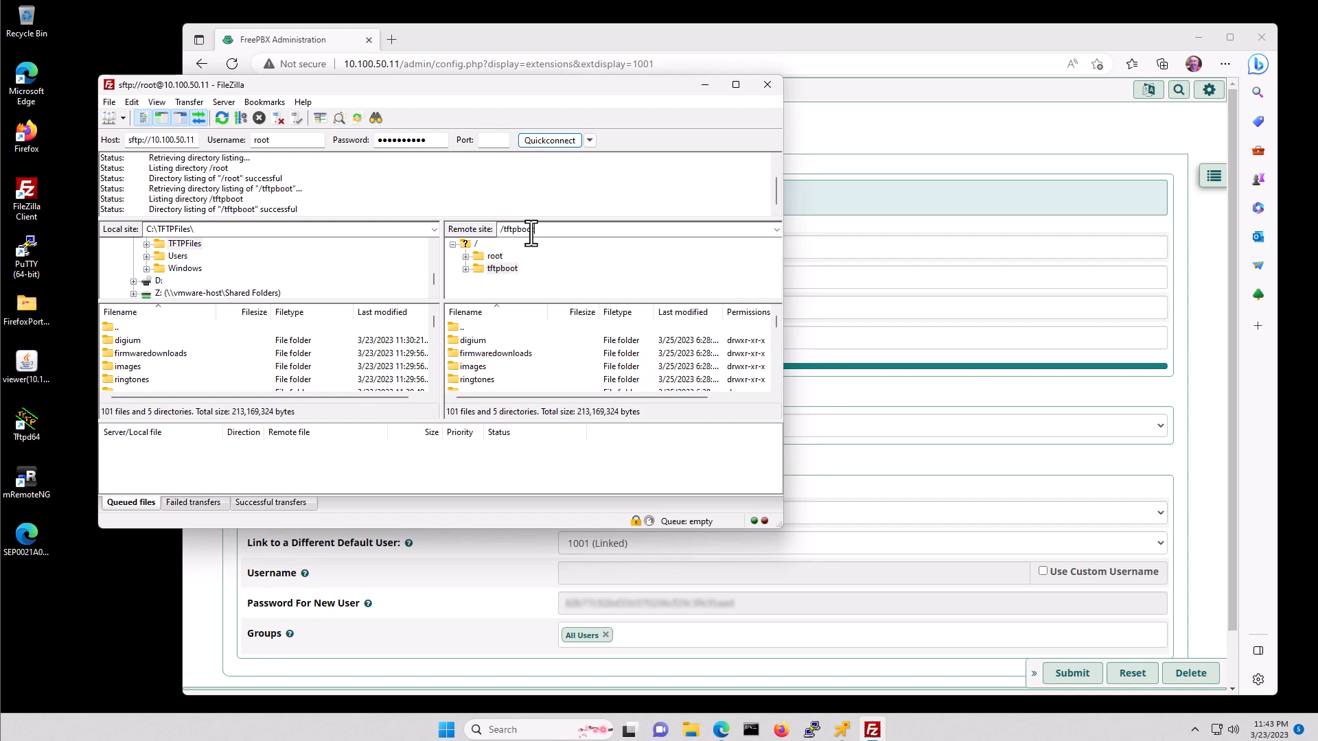
# - Upload the SEP0021A02D9234 config from the desktop into /tftpboot, then close FileZilla
pyautogui.scroll(-2, 588, 366)
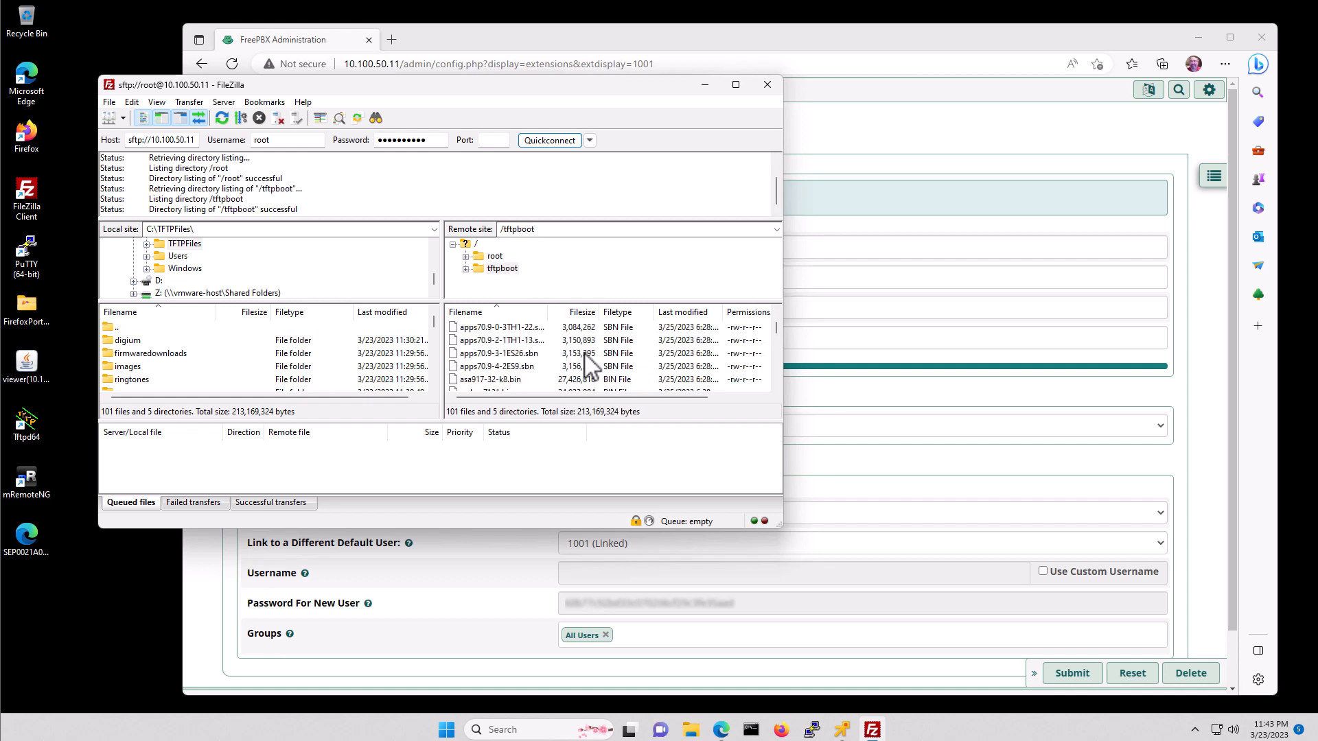
pyautogui.click(39, 537)
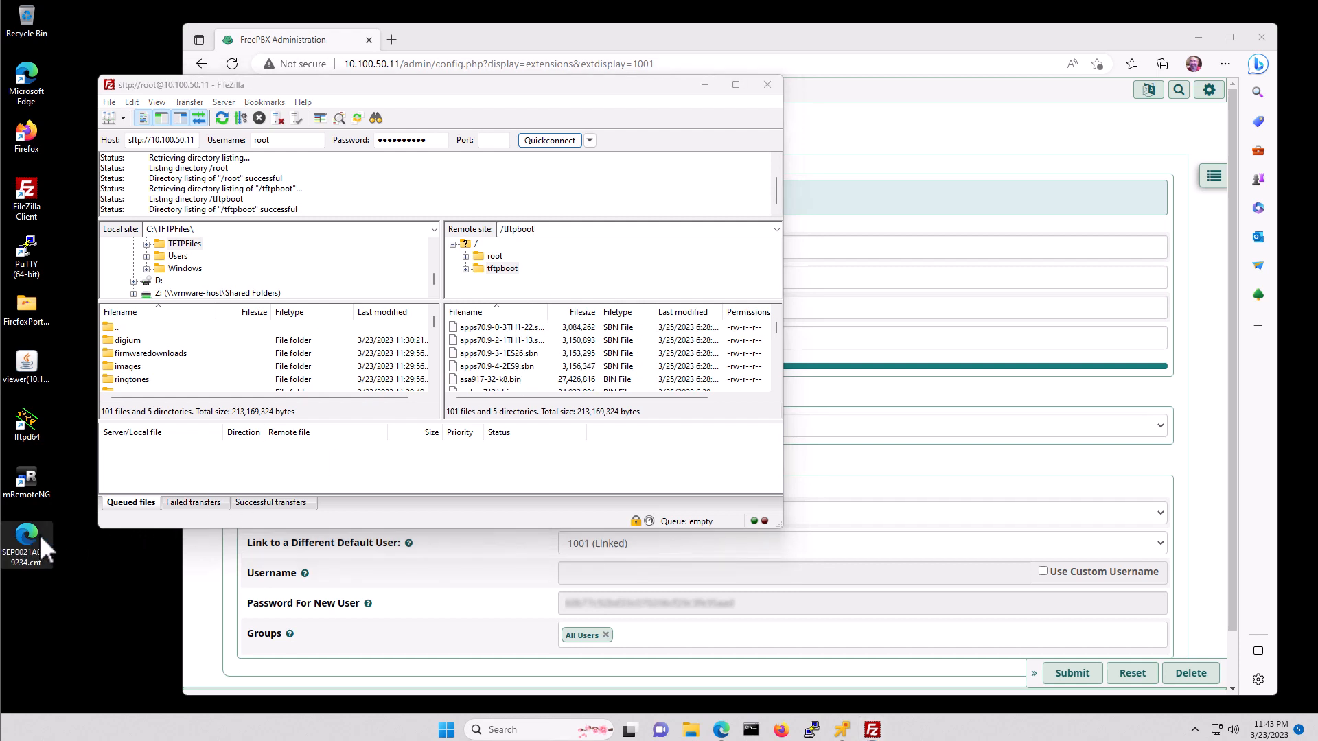
pyautogui.moveTo(25, 529); pyautogui.dragTo(549, 374)
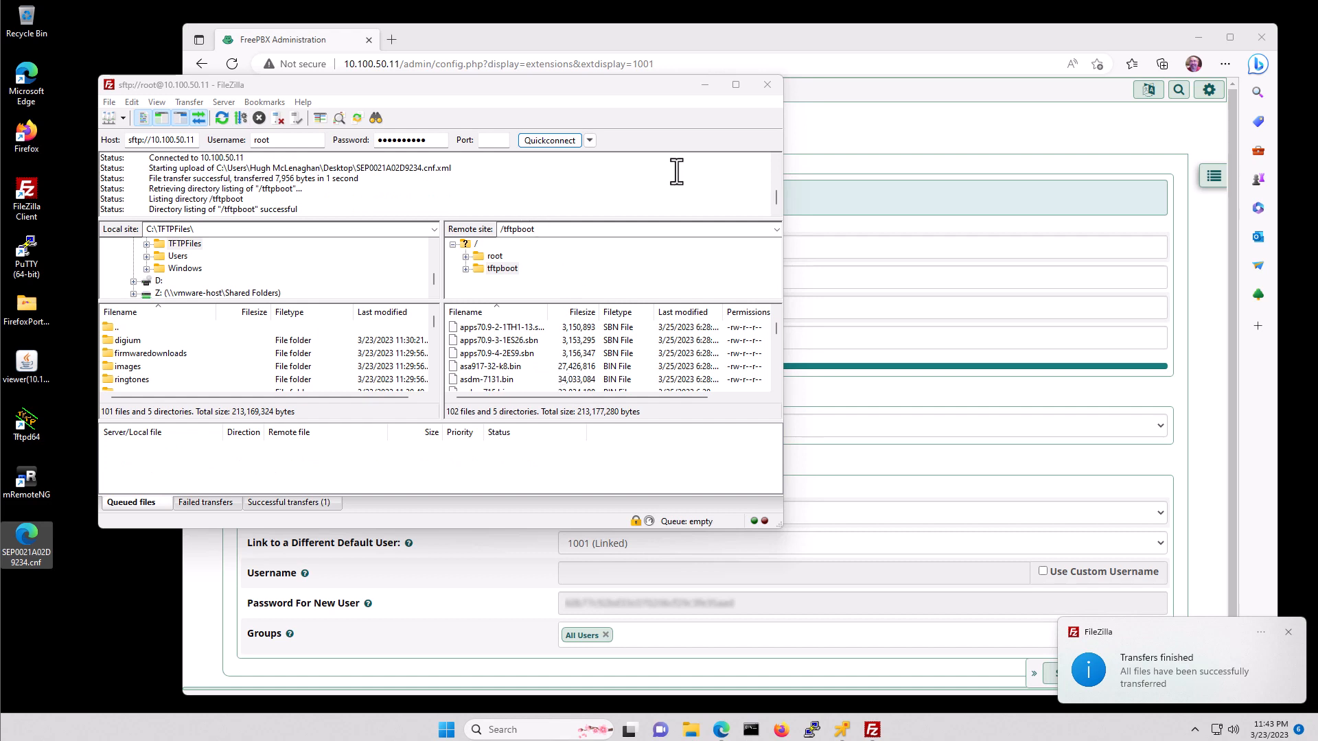
pyautogui.click(767, 84)
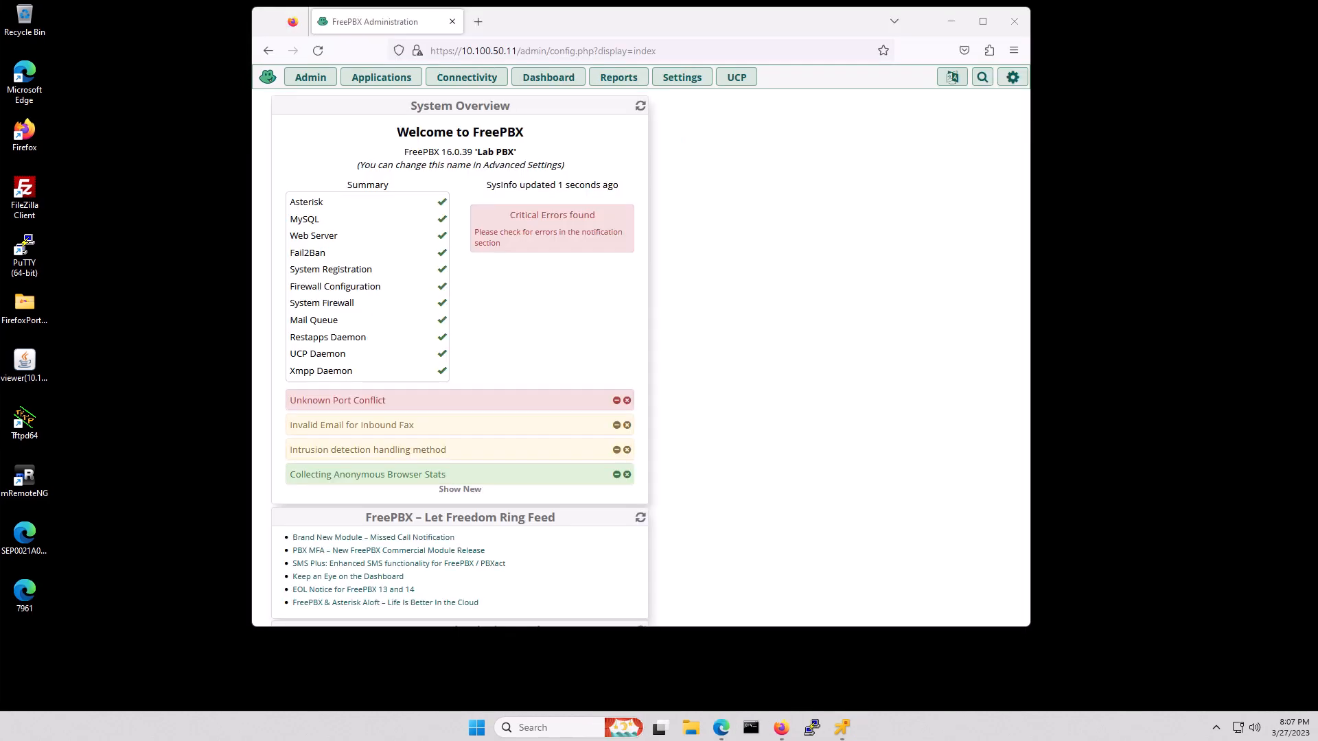
# - Add network 10.100.0.0/16 to the firewall's Trusted (Excluded from Firewall) zone and save
pyautogui.click(470, 78)
pyautogui.click(467, 157)
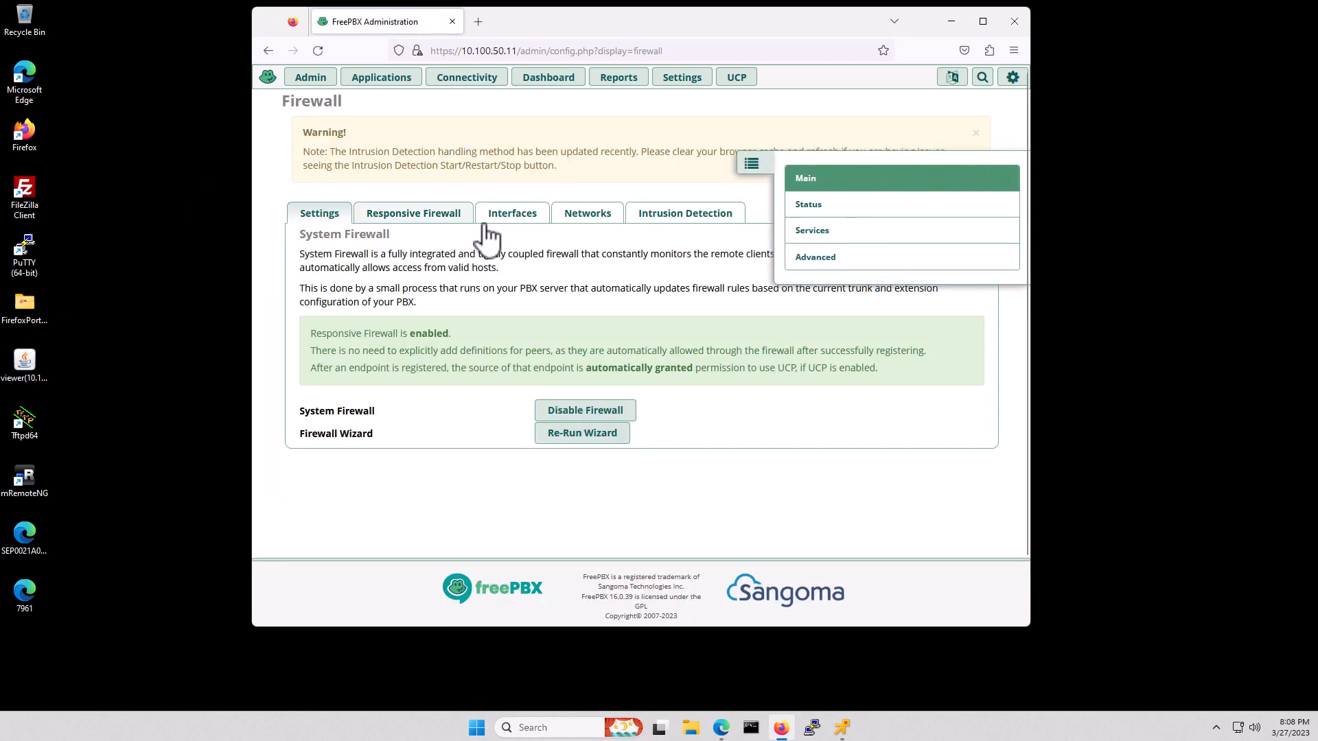
pyautogui.click(588, 219)
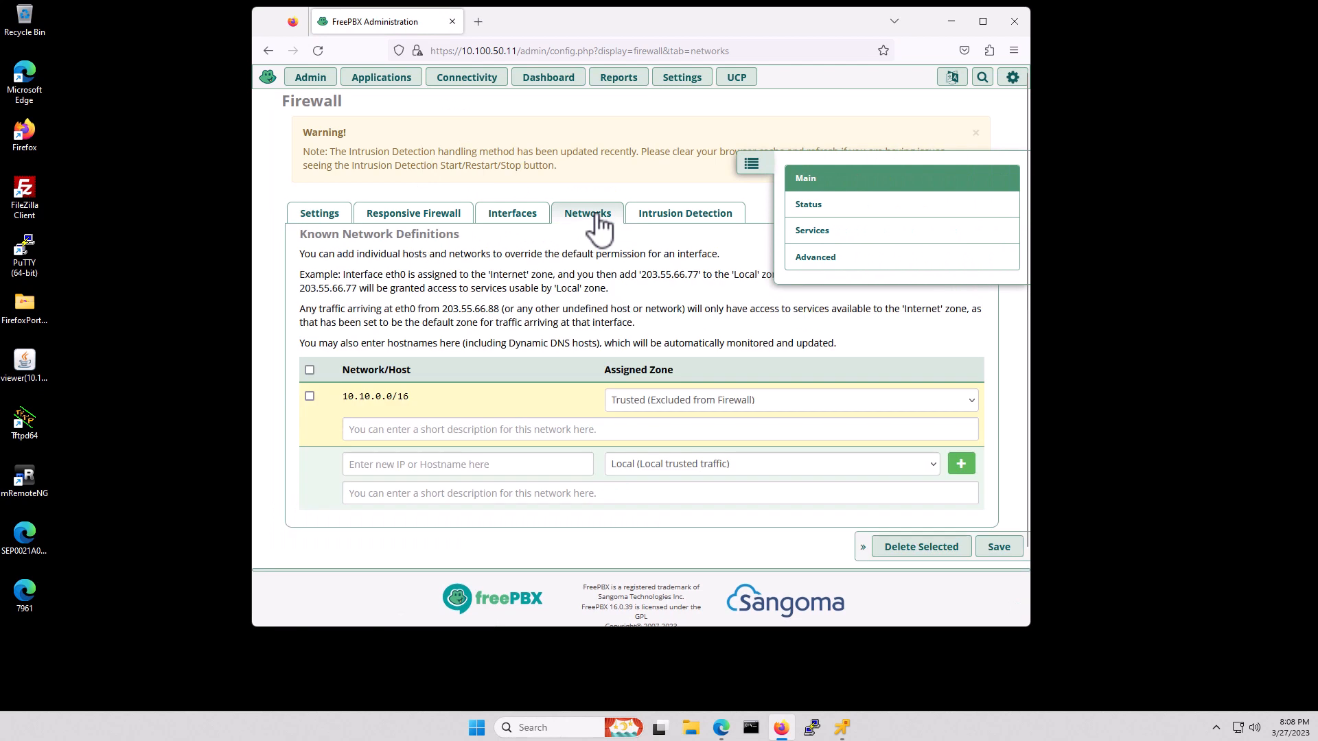
pyautogui.click(386, 470)
pyautogui.write('10')
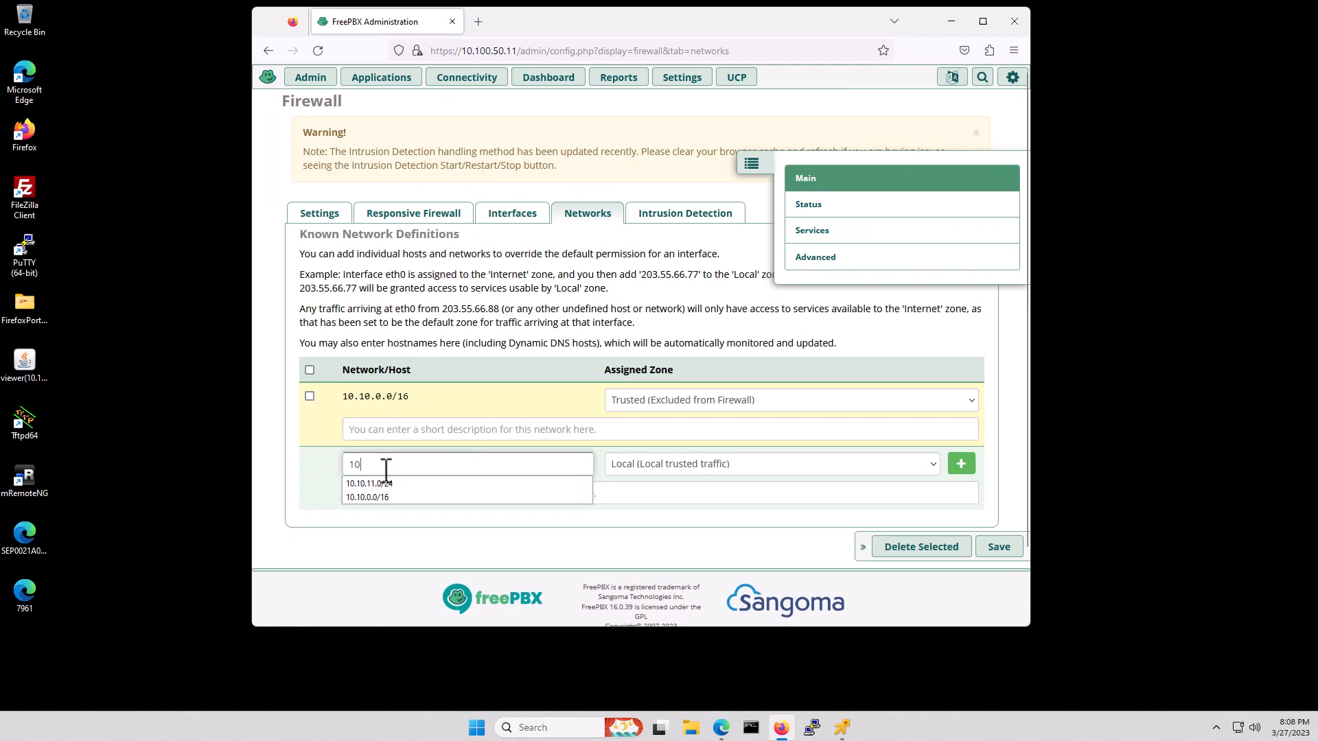
pyautogui.write('.100.0.0/16')
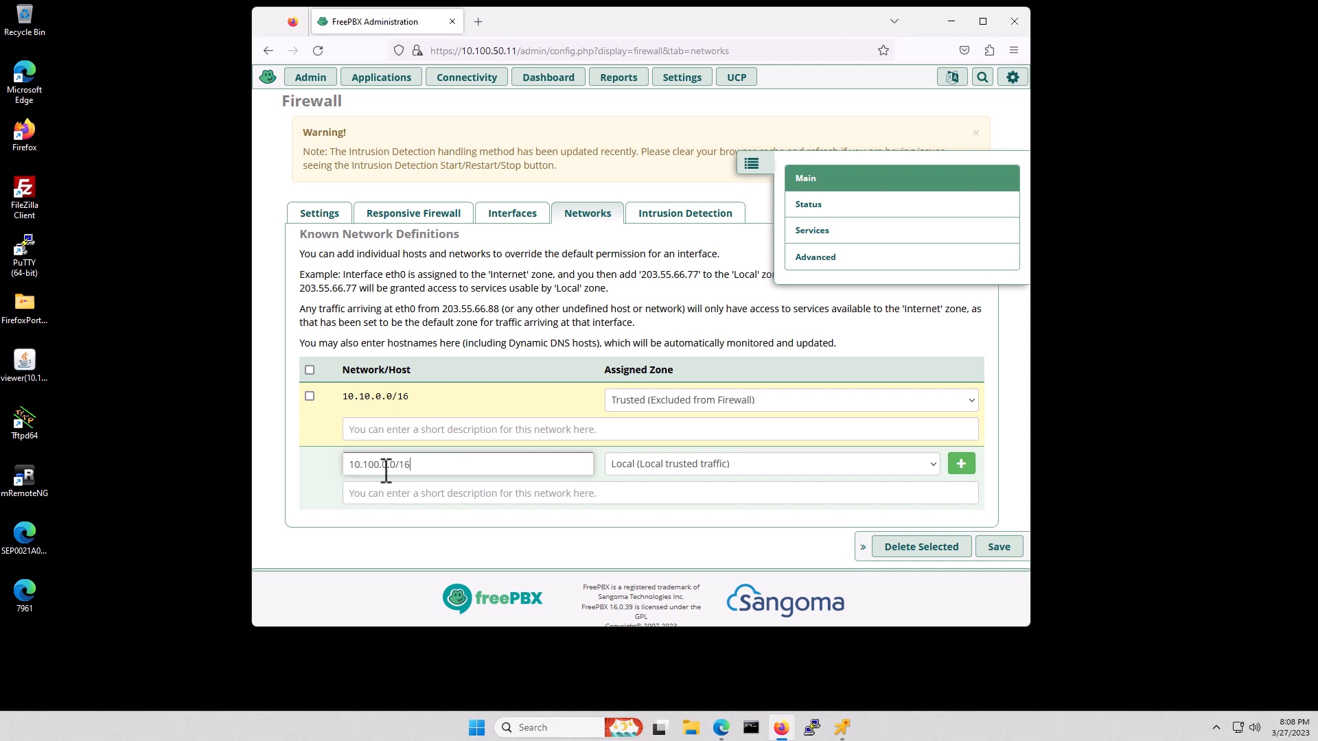
pyautogui.click(668, 468)
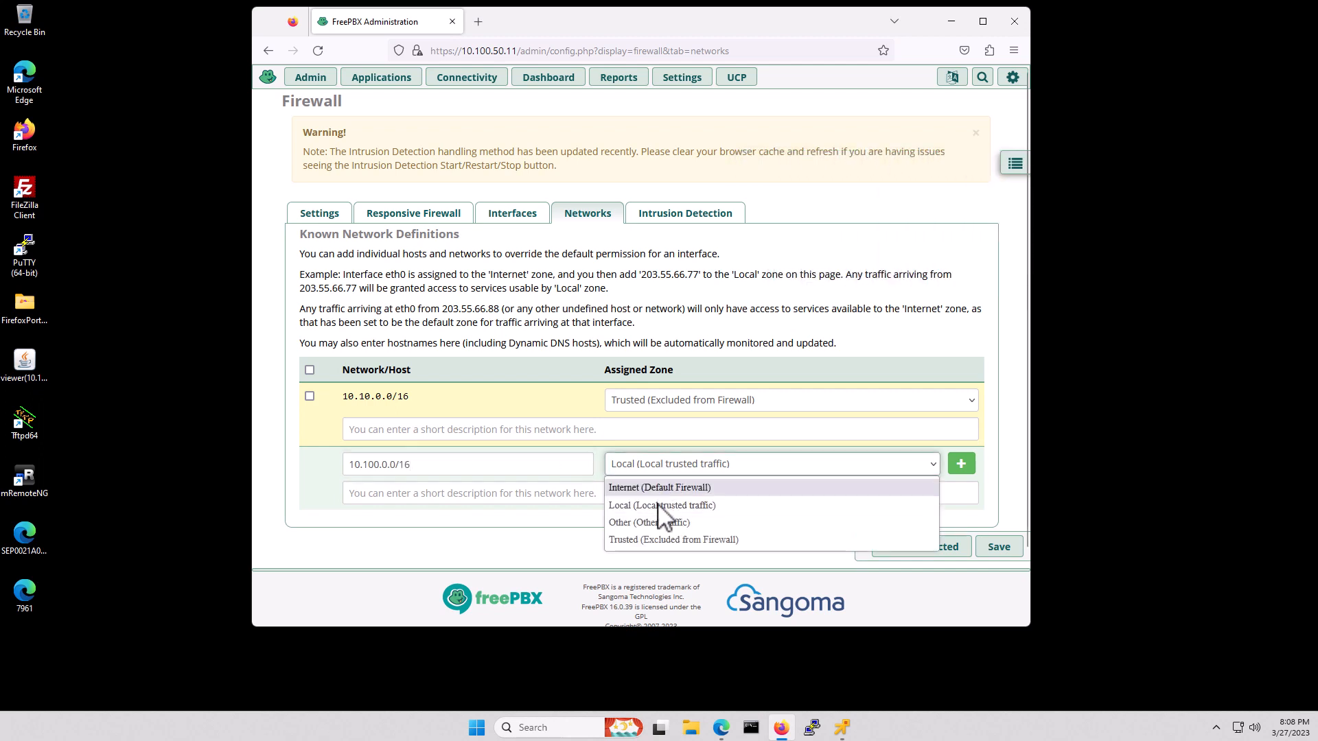
pyautogui.click(664, 541)
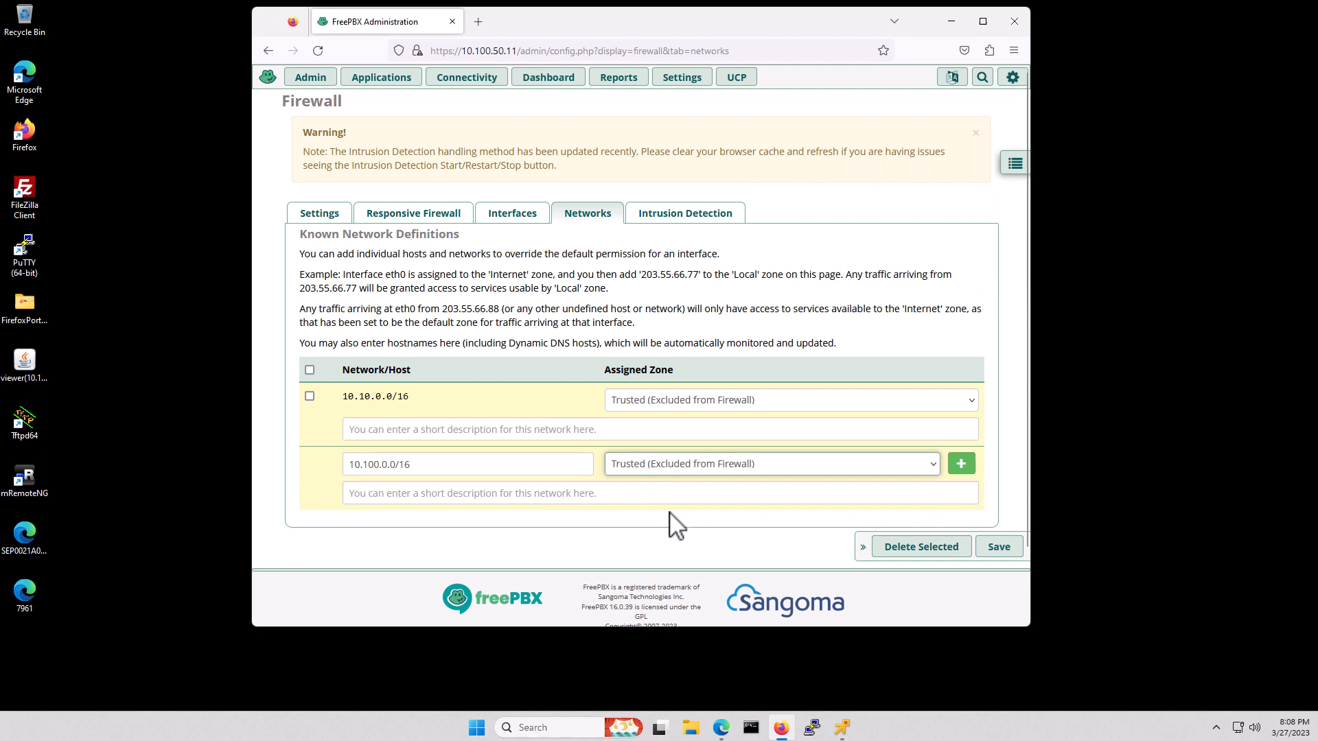
pyautogui.click(996, 554)
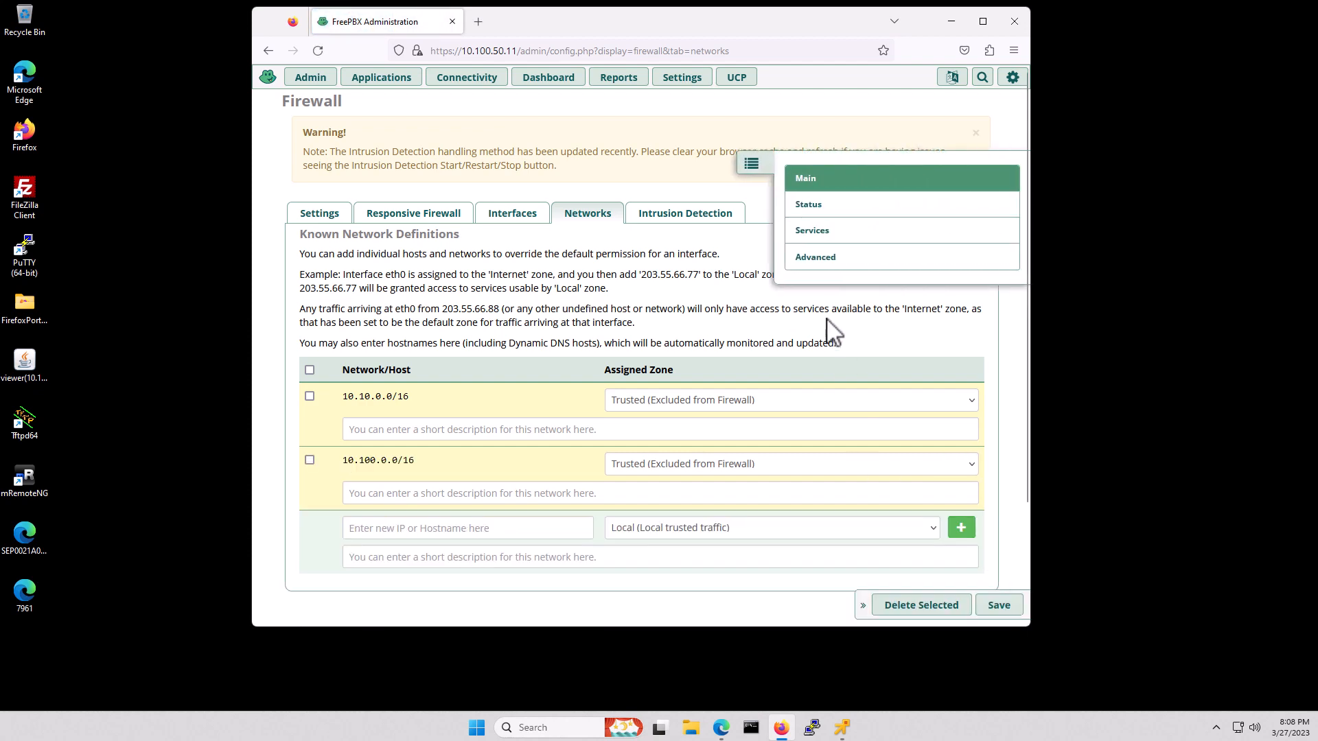
pyautogui.click(751, 165)
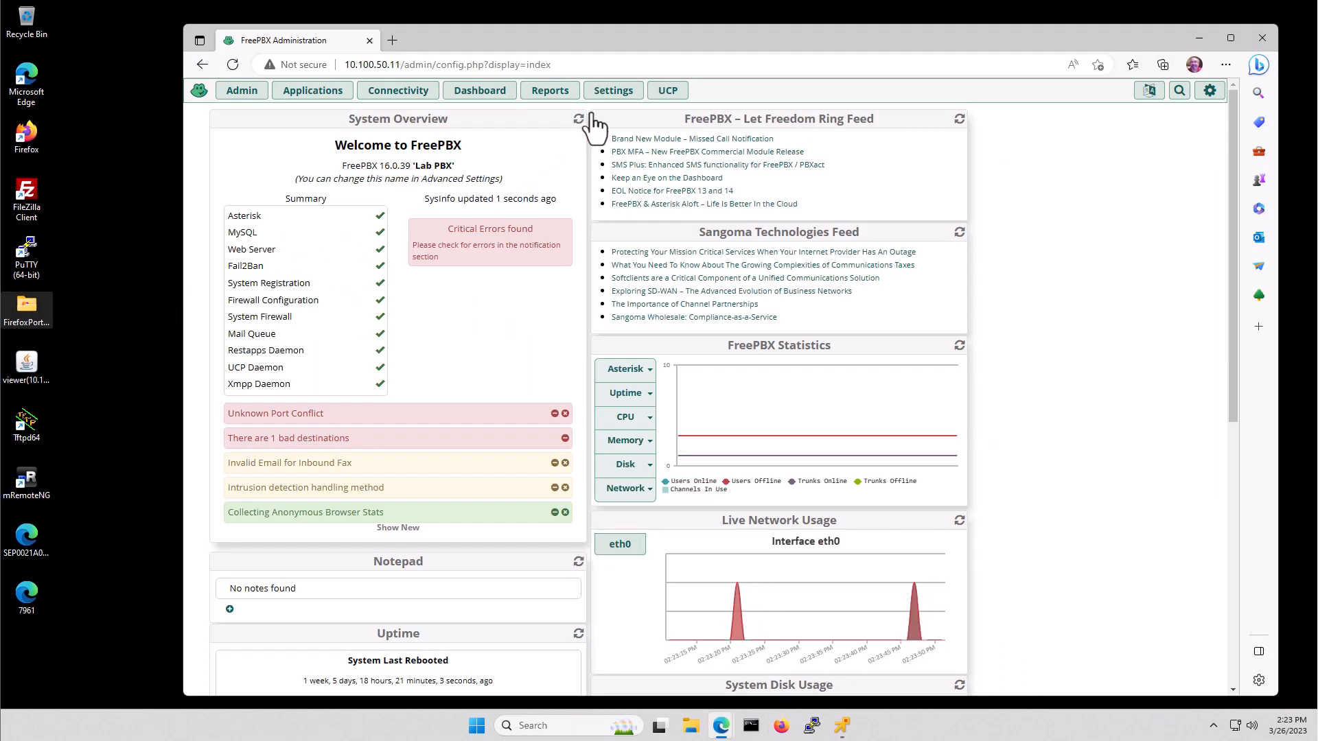
# - Set the tcp, tls, ws and wss transports on 10.100.50.11 - eth0 to Yes, submit, and apply config
pyautogui.click(613, 91)
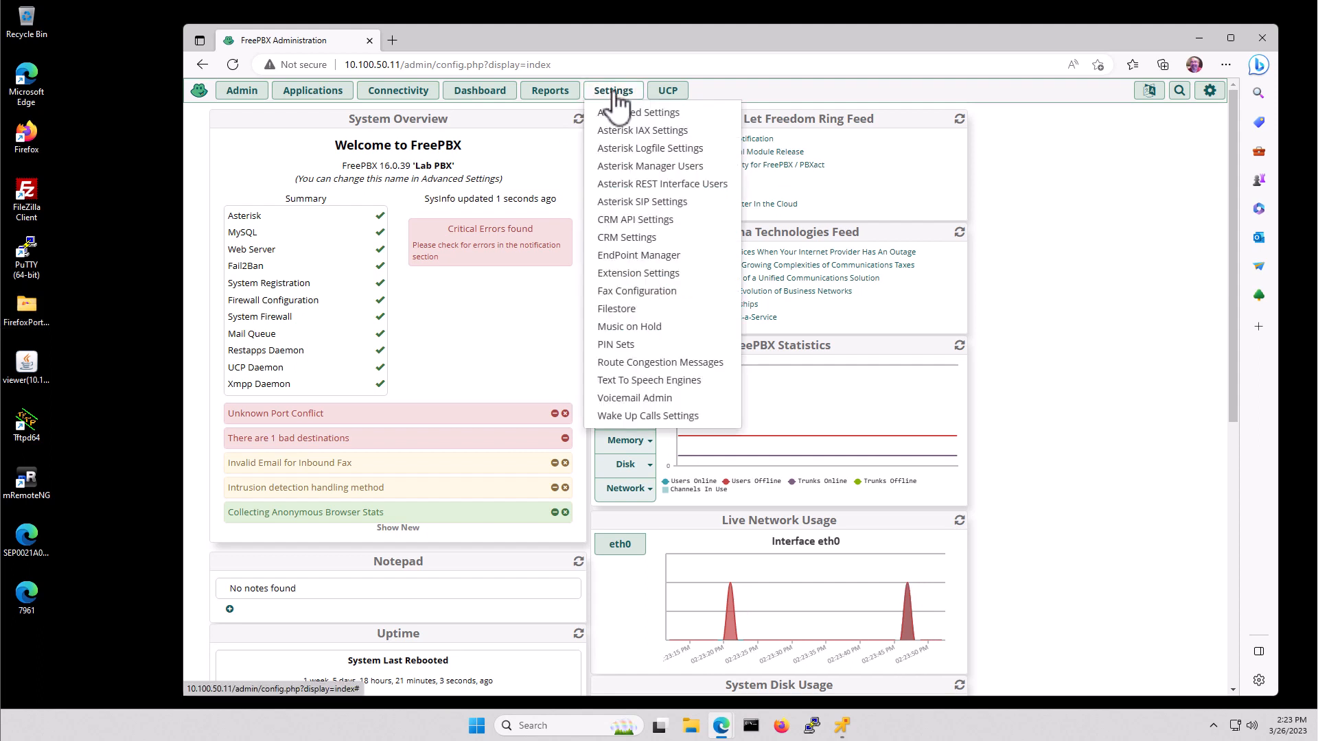
pyautogui.click(675, 205)
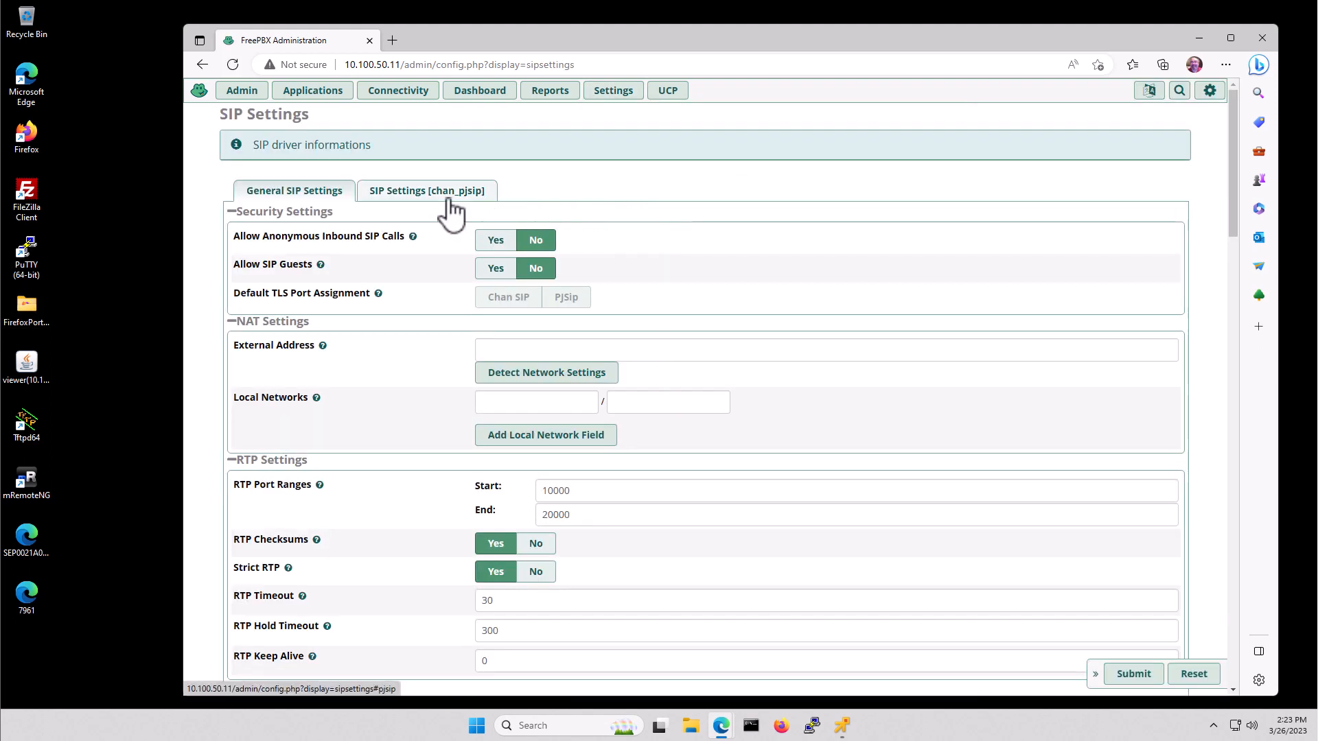
pyautogui.click(432, 195)
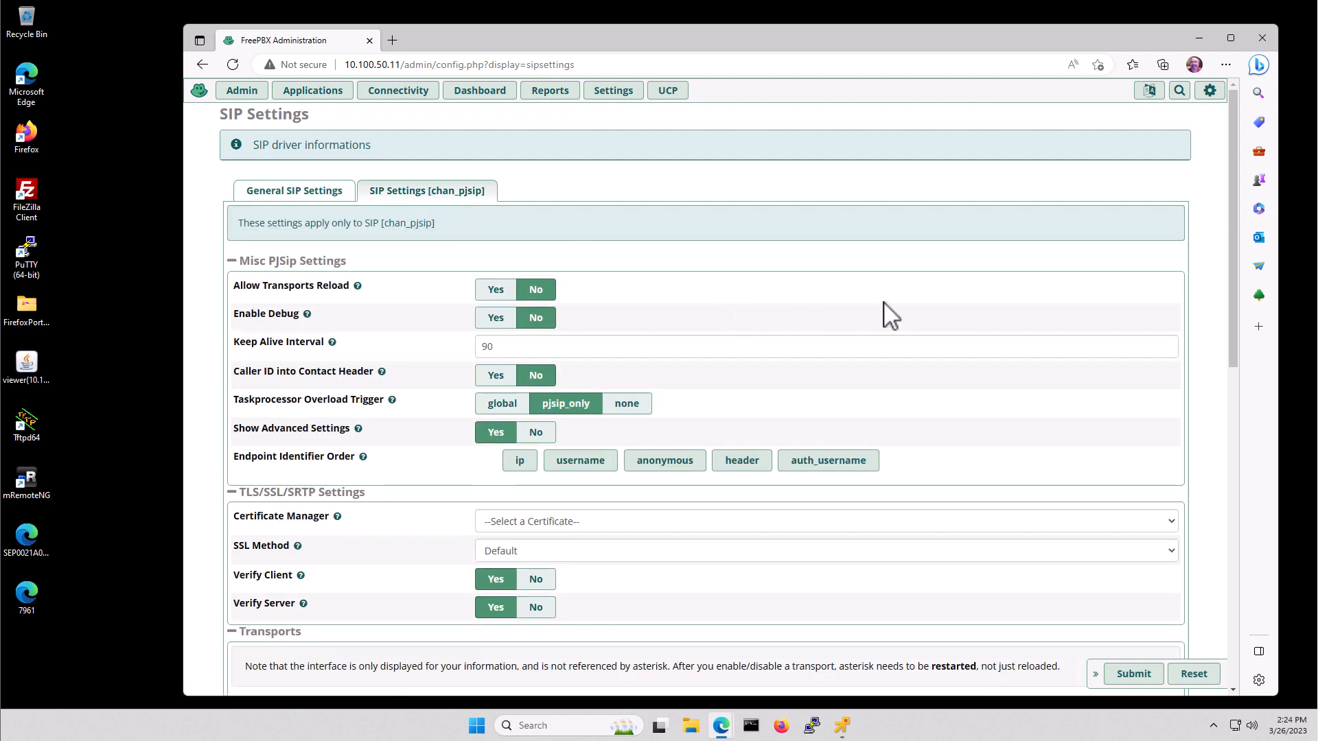
pyautogui.scroll(-7, 890, 315)
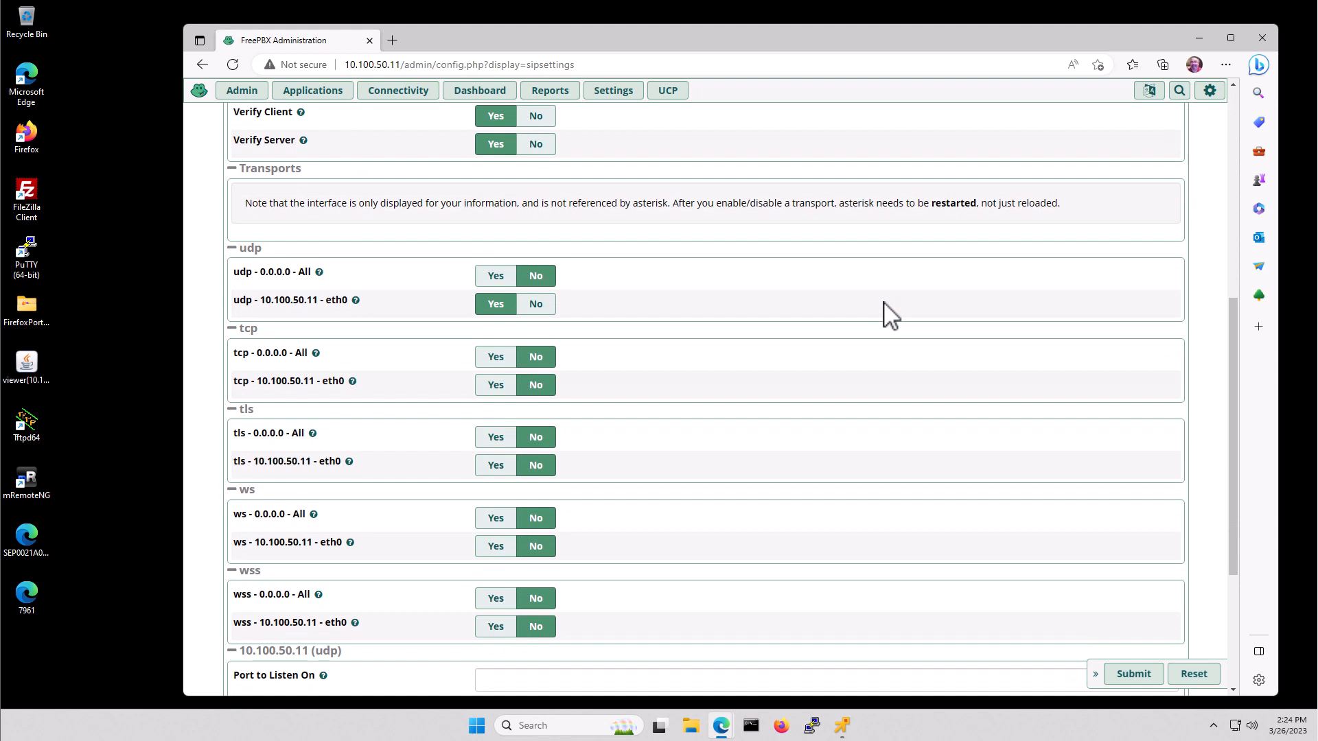
pyautogui.scroll(-1, 890, 316)
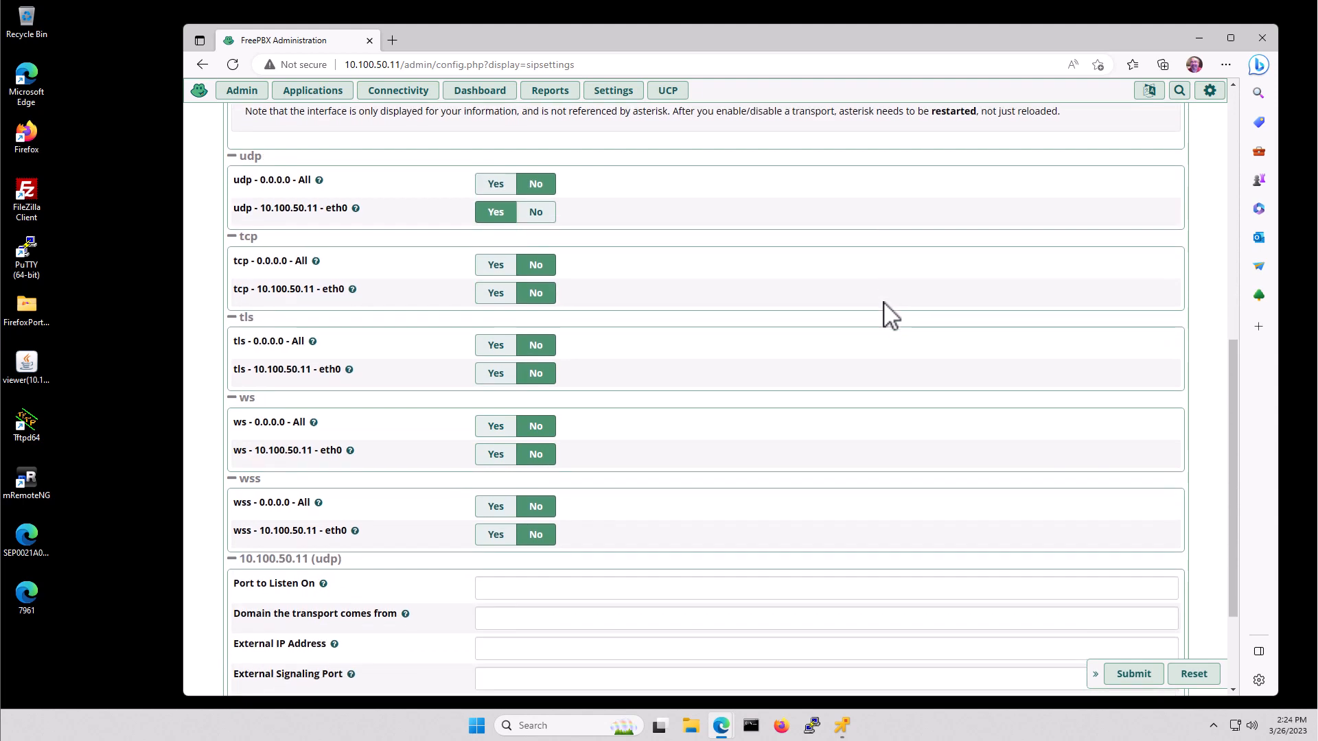
pyautogui.click(495, 293)
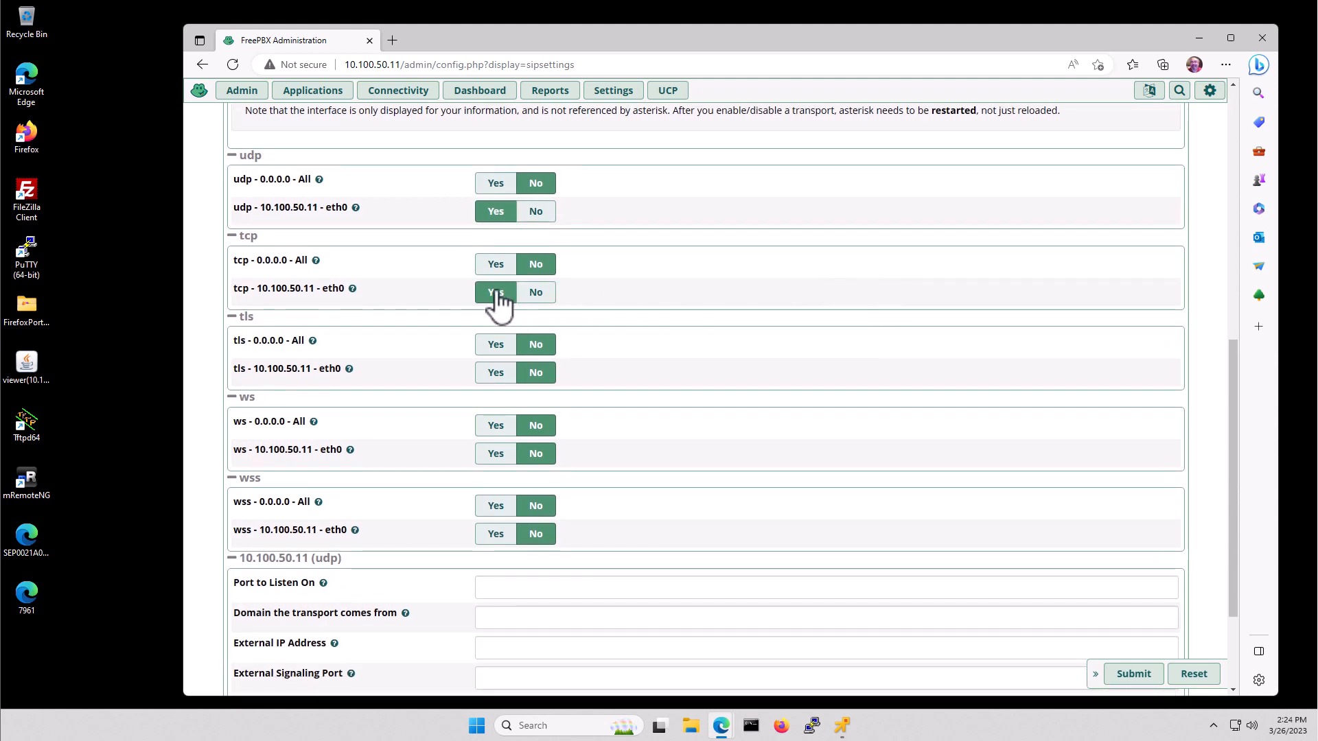
pyautogui.click(500, 380)
pyautogui.click(496, 456)
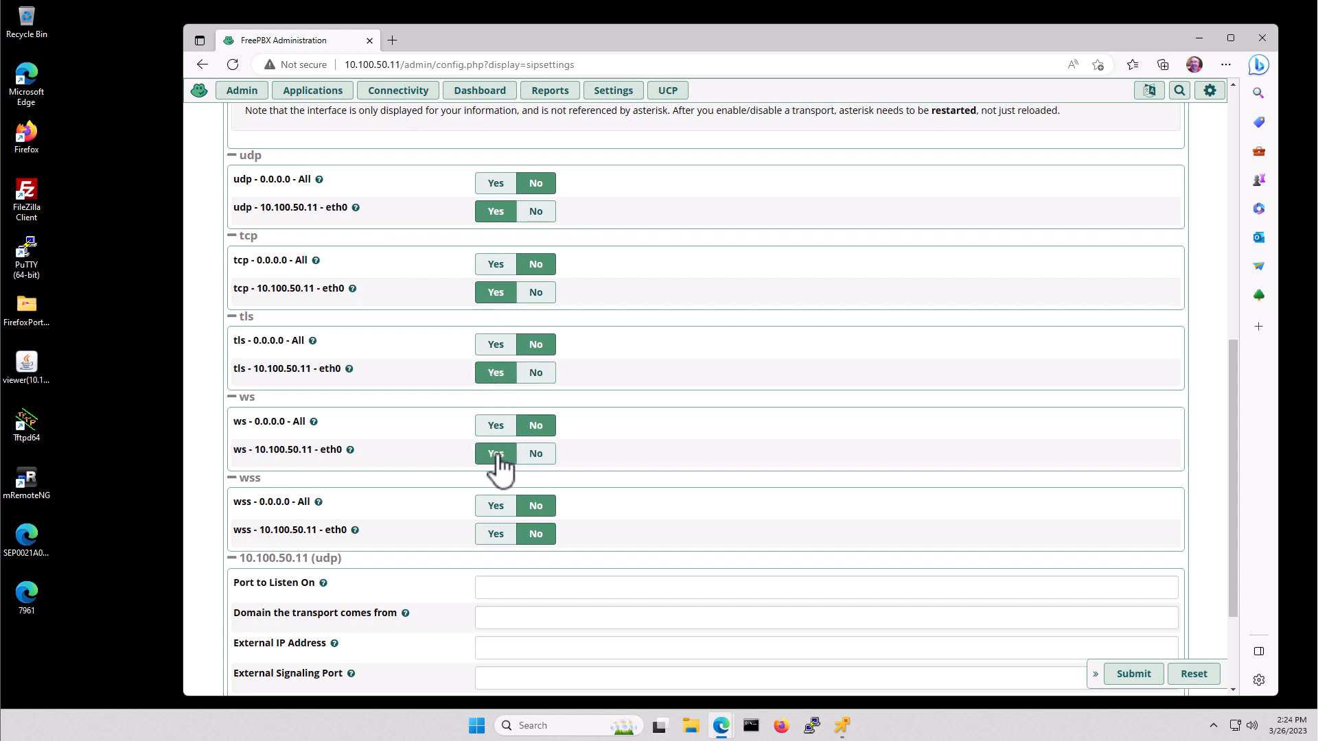
pyautogui.click(497, 535)
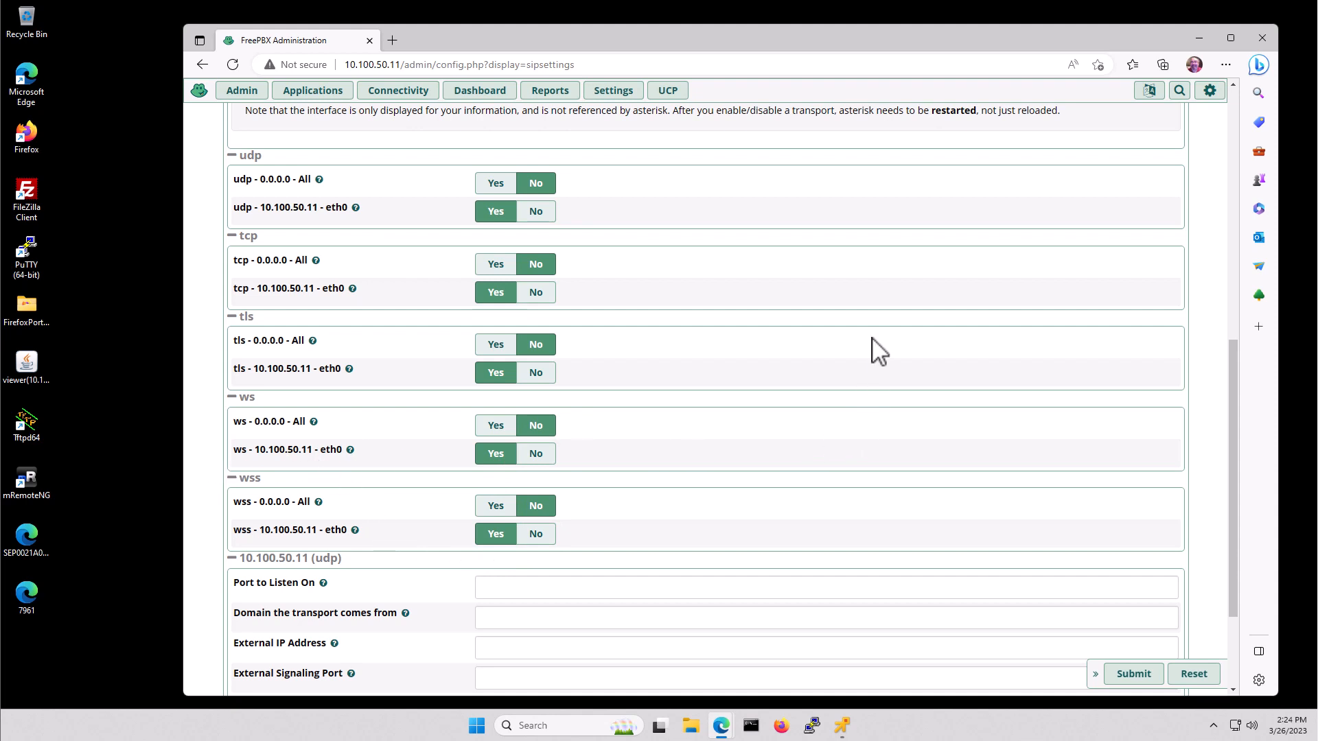
pyautogui.click(1142, 677)
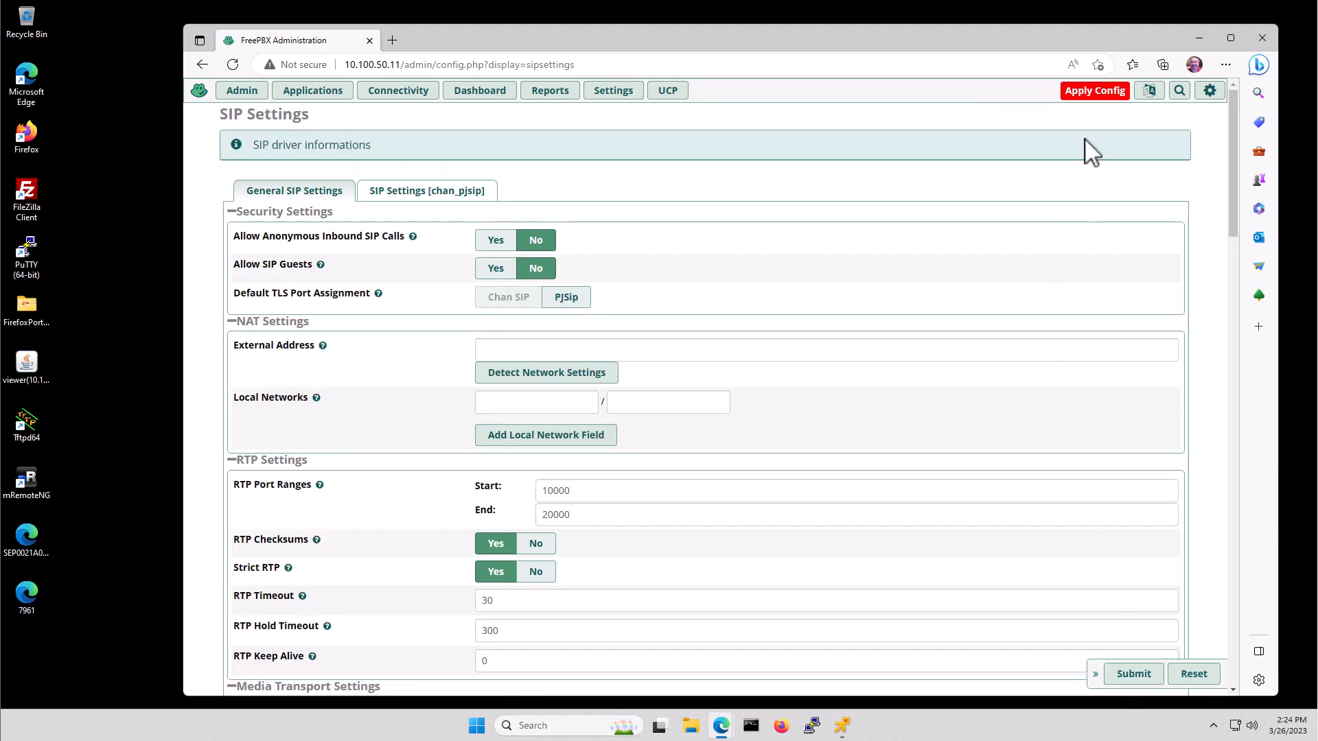
pyautogui.click(1095, 90)
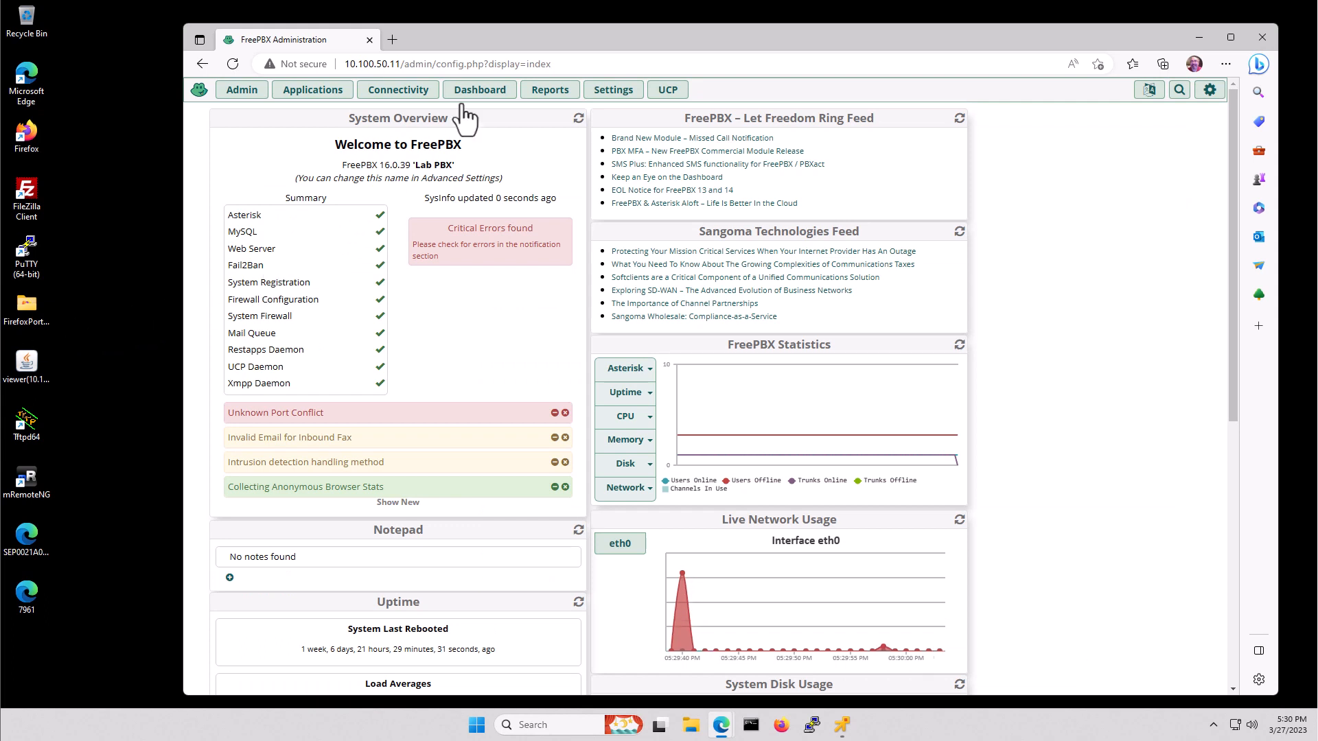
# - Create a new PJSIP trunk named TrunkToVoiceGW with maximum channels set to 8
pyautogui.click(400, 92)
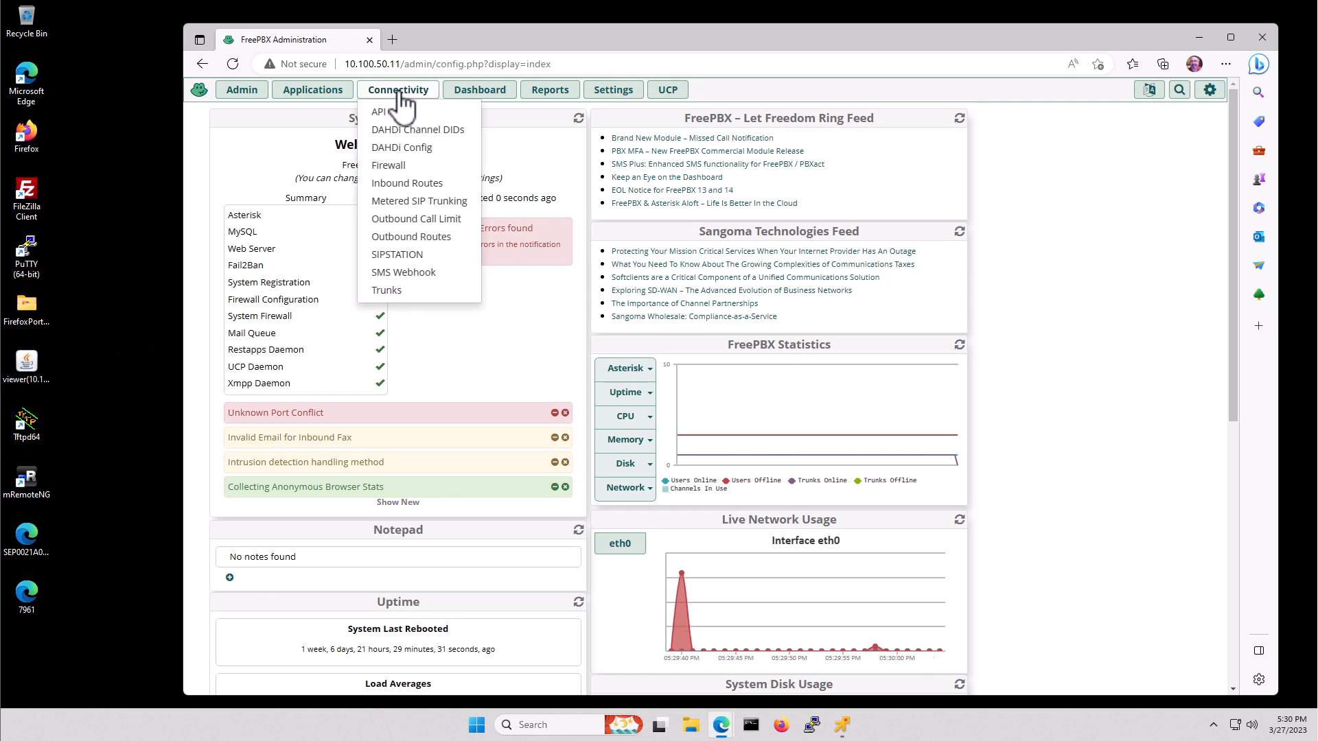
pyautogui.click(405, 295)
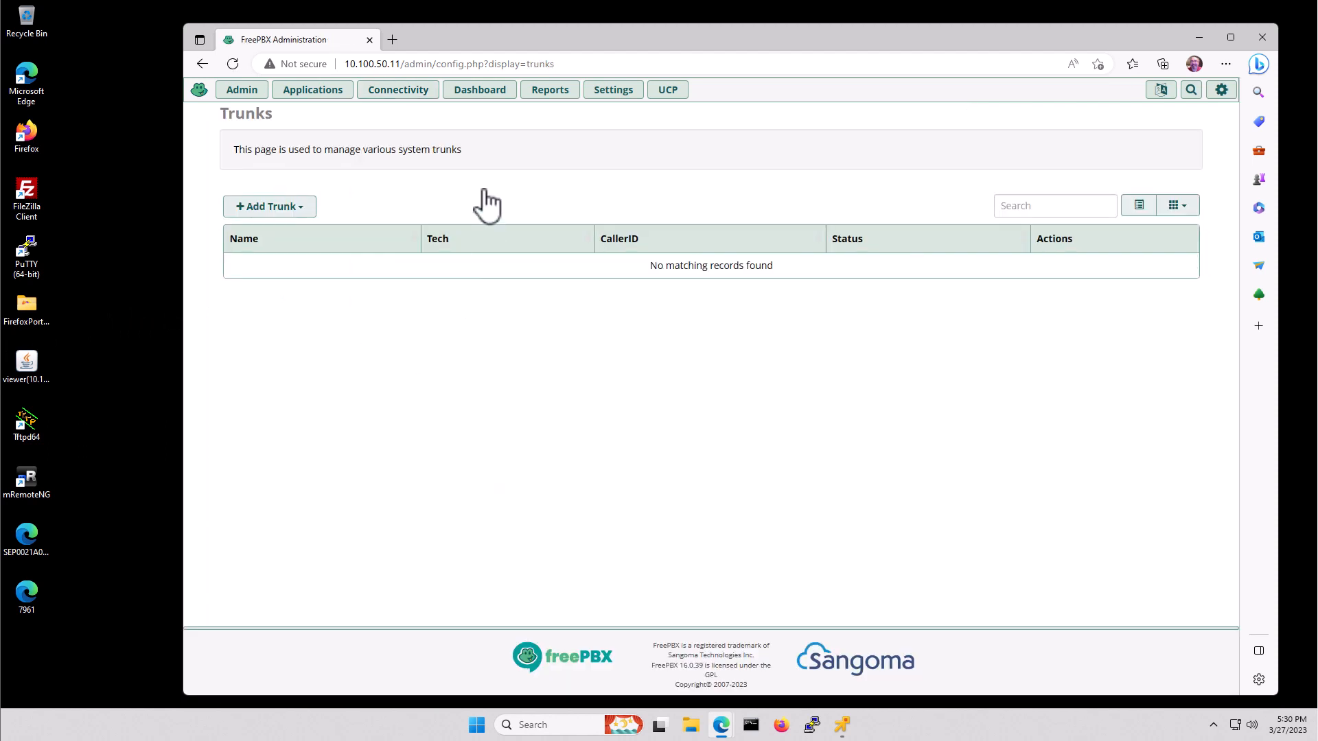
pyautogui.click(272, 209)
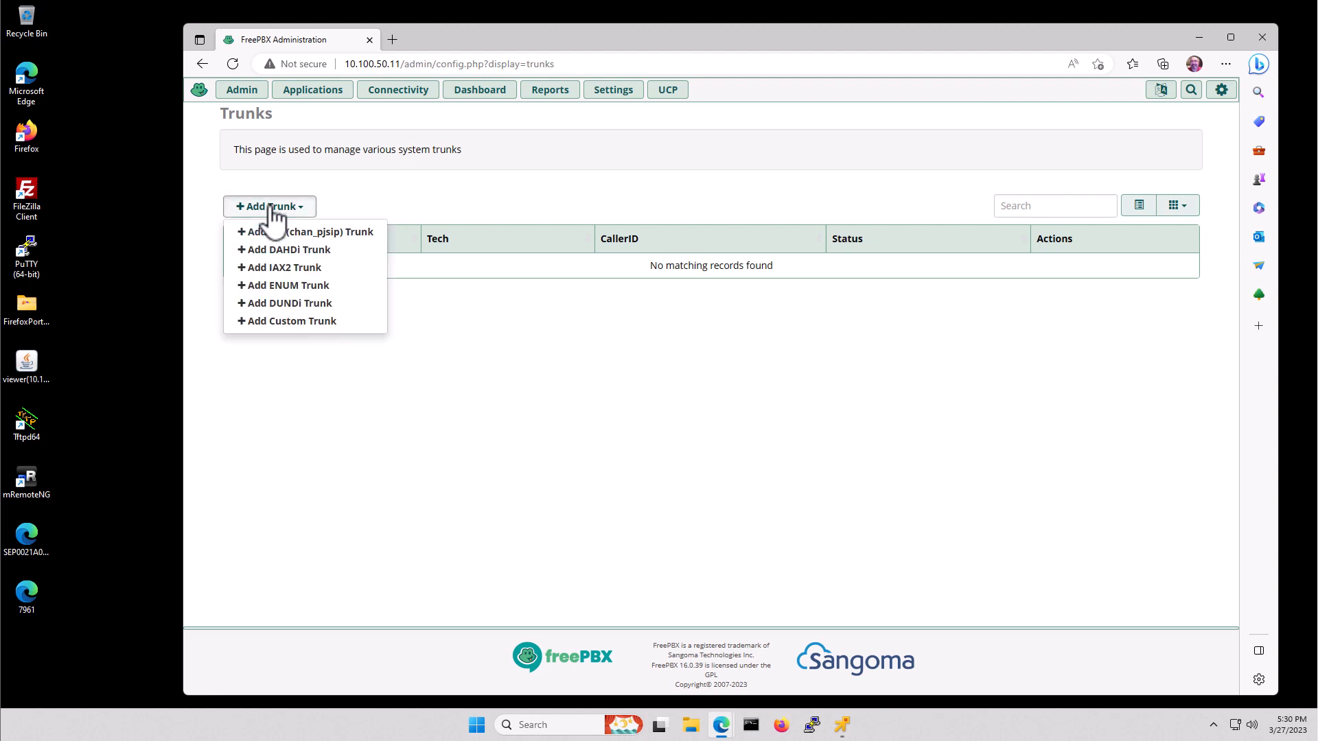
pyautogui.click(309, 232)
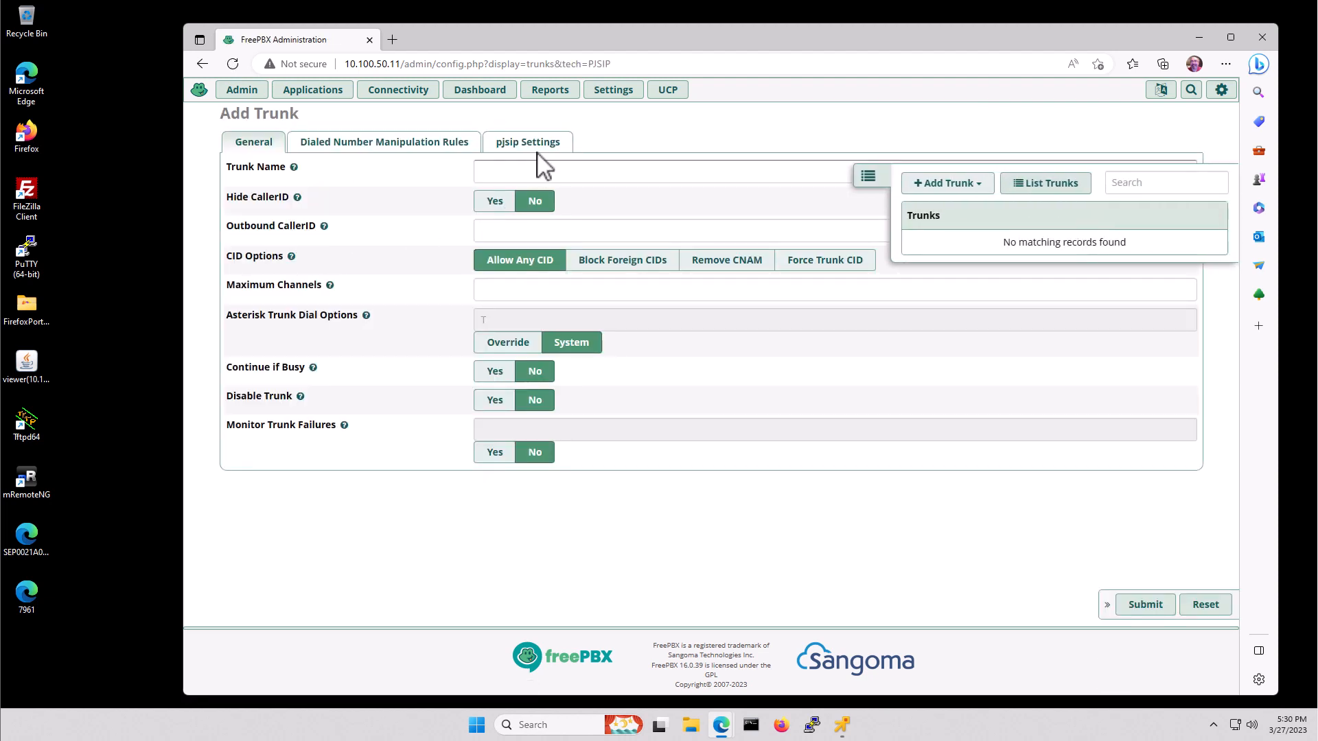
pyautogui.click(516, 175)
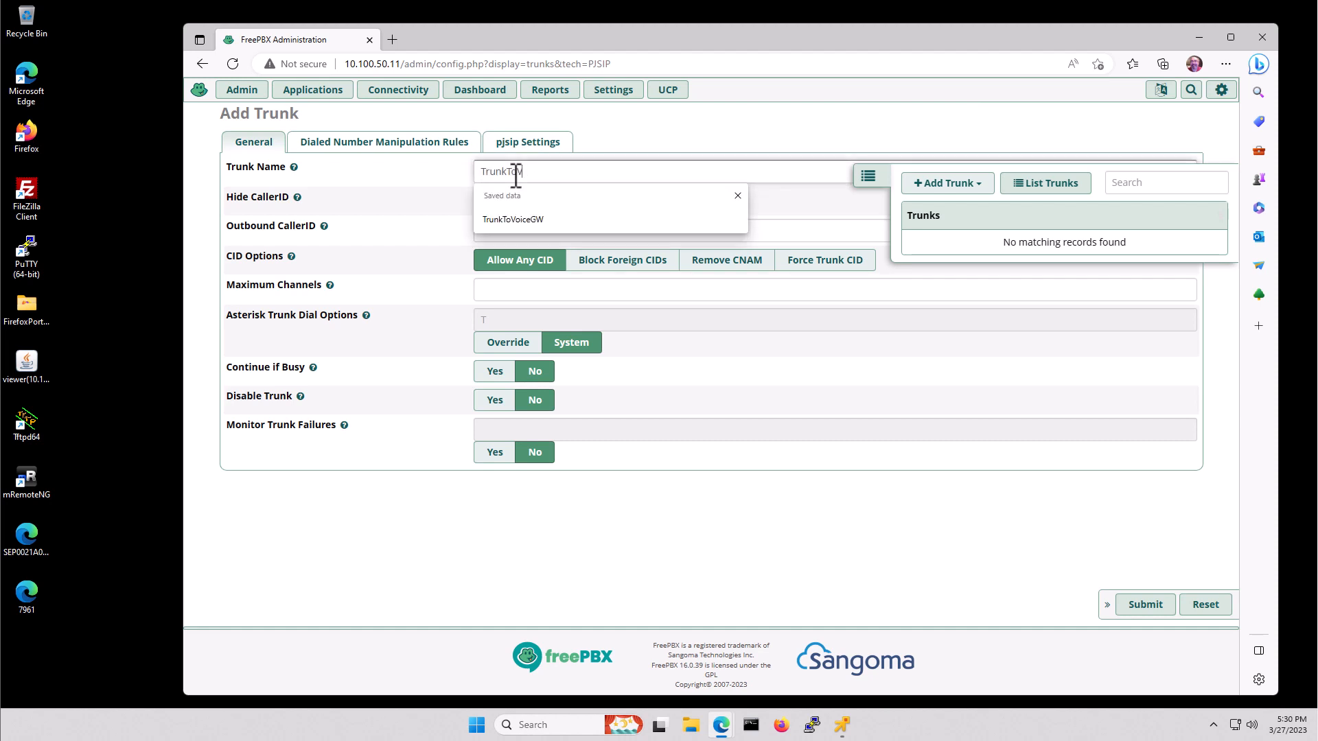
pyautogui.write('TrunkToVoiceGW')
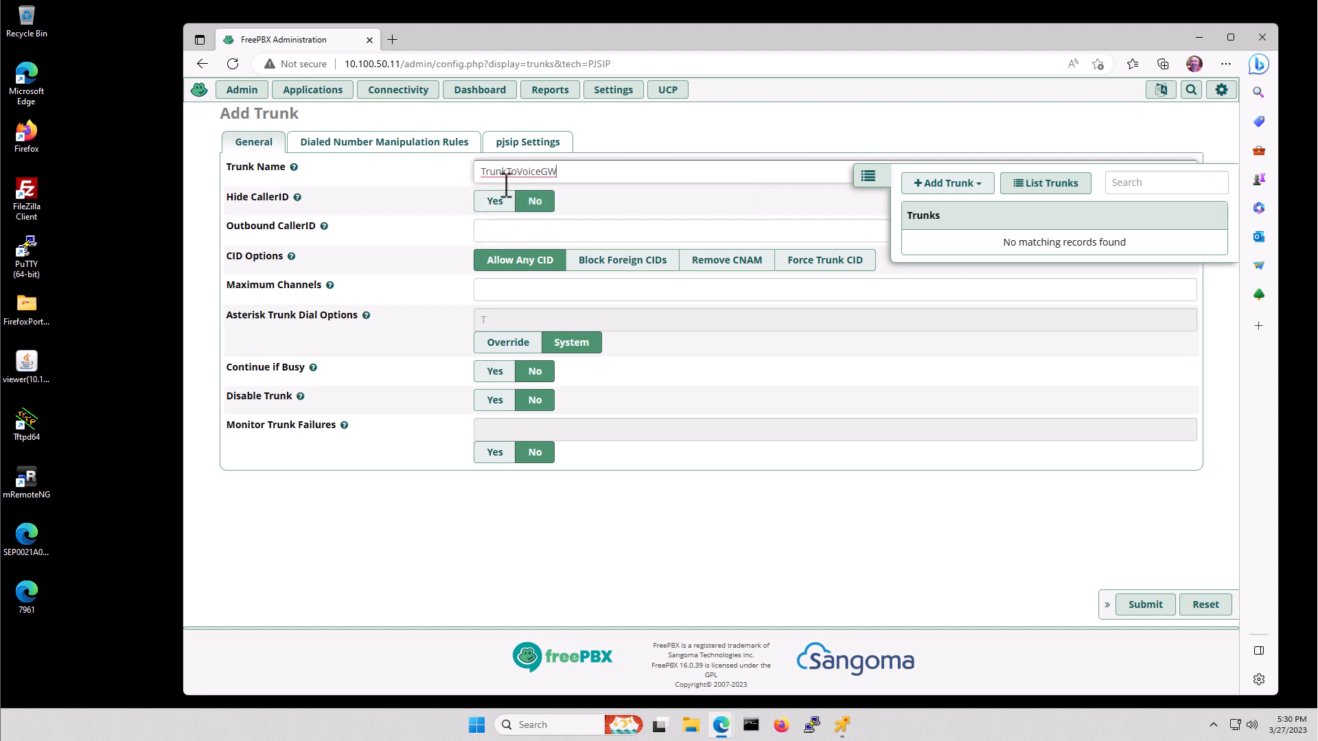
pyautogui.click(535, 295)
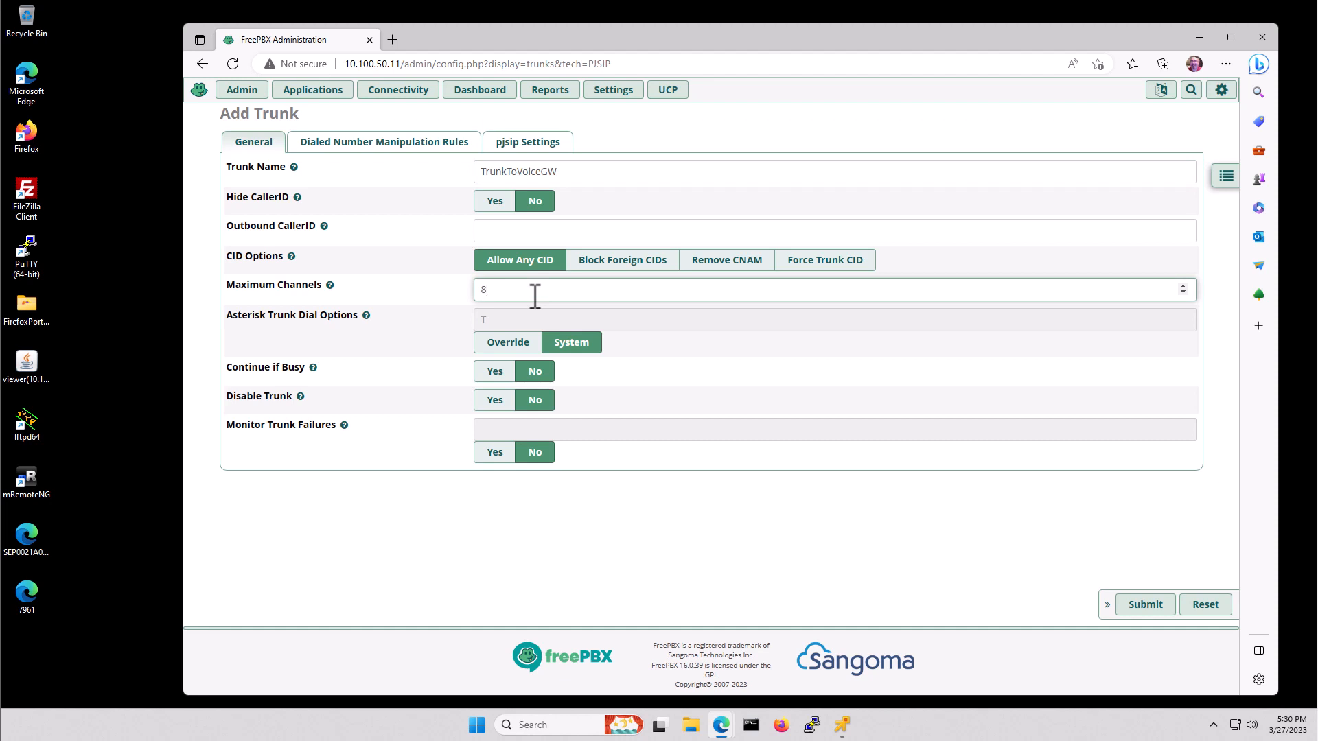
pyautogui.click(529, 144)
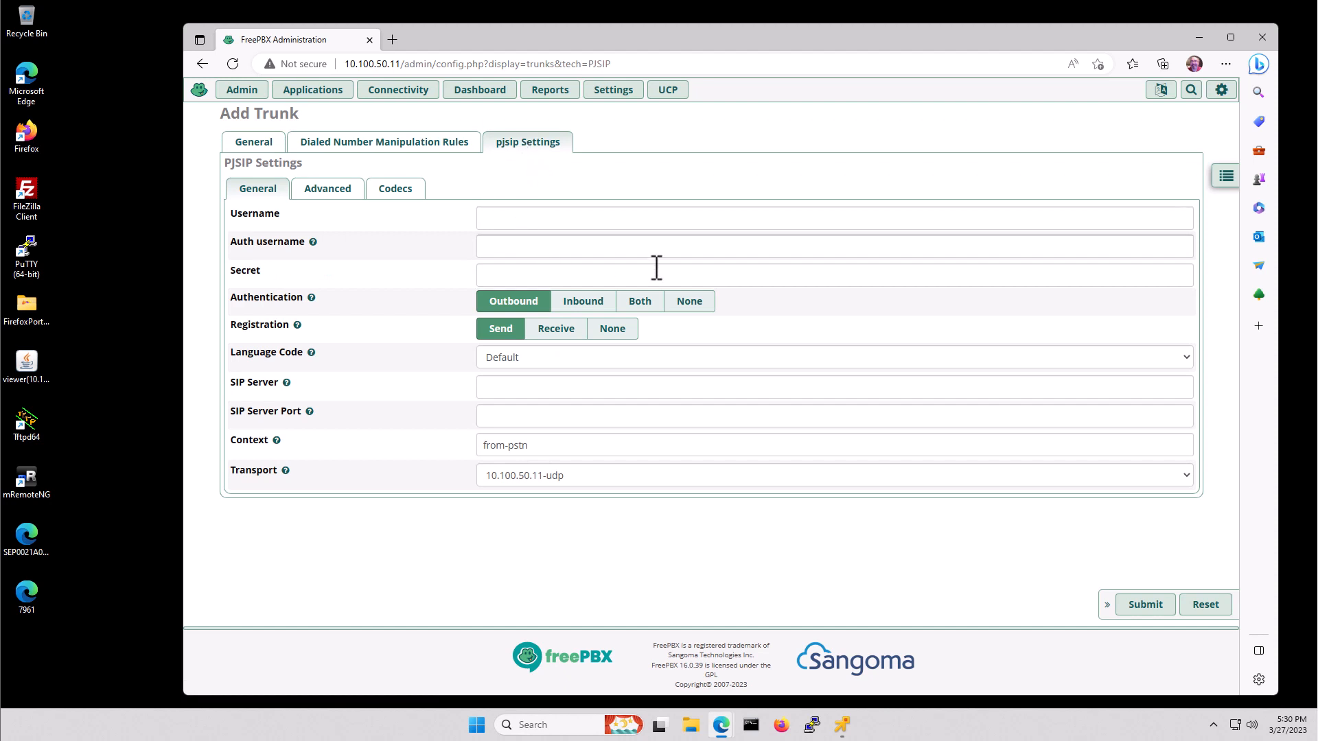
# - Set the trunk's authentication to None and its SIP server to 10.100.10.1, port 5060
pyautogui.click(689, 302)
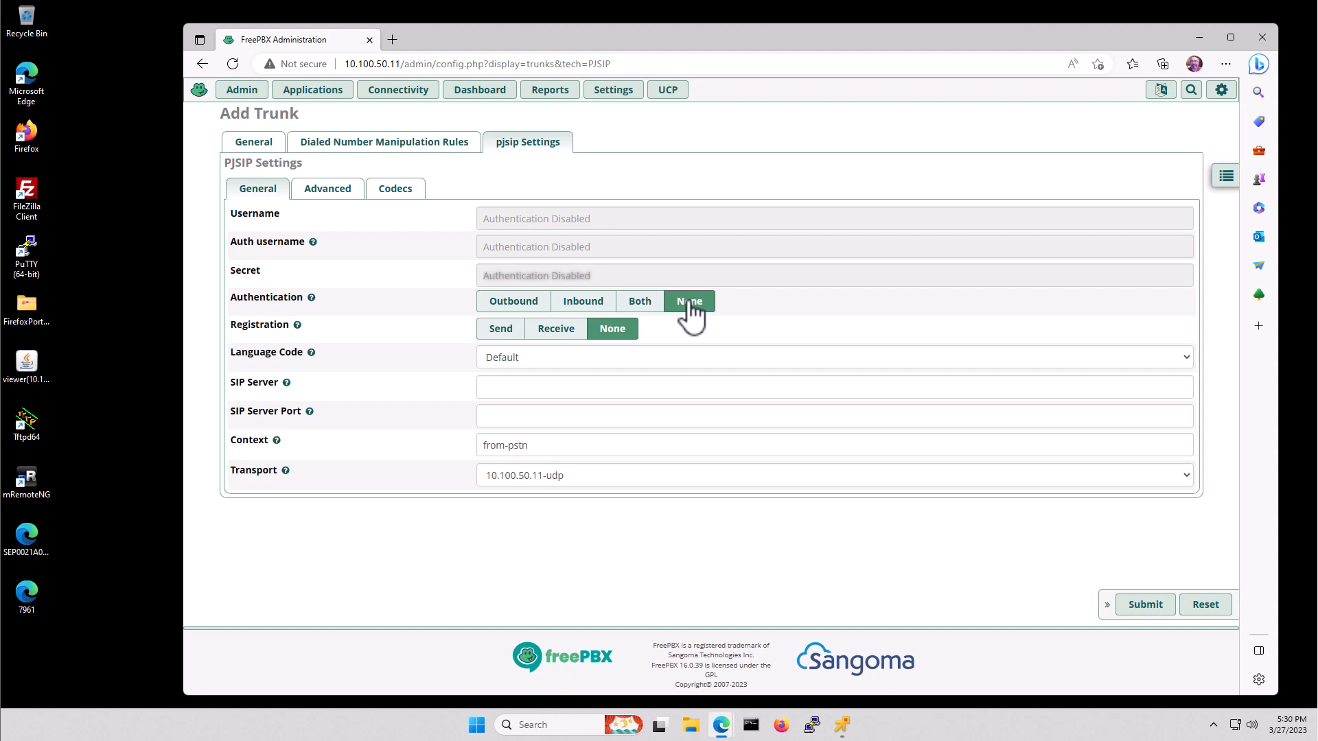
pyautogui.click(505, 387)
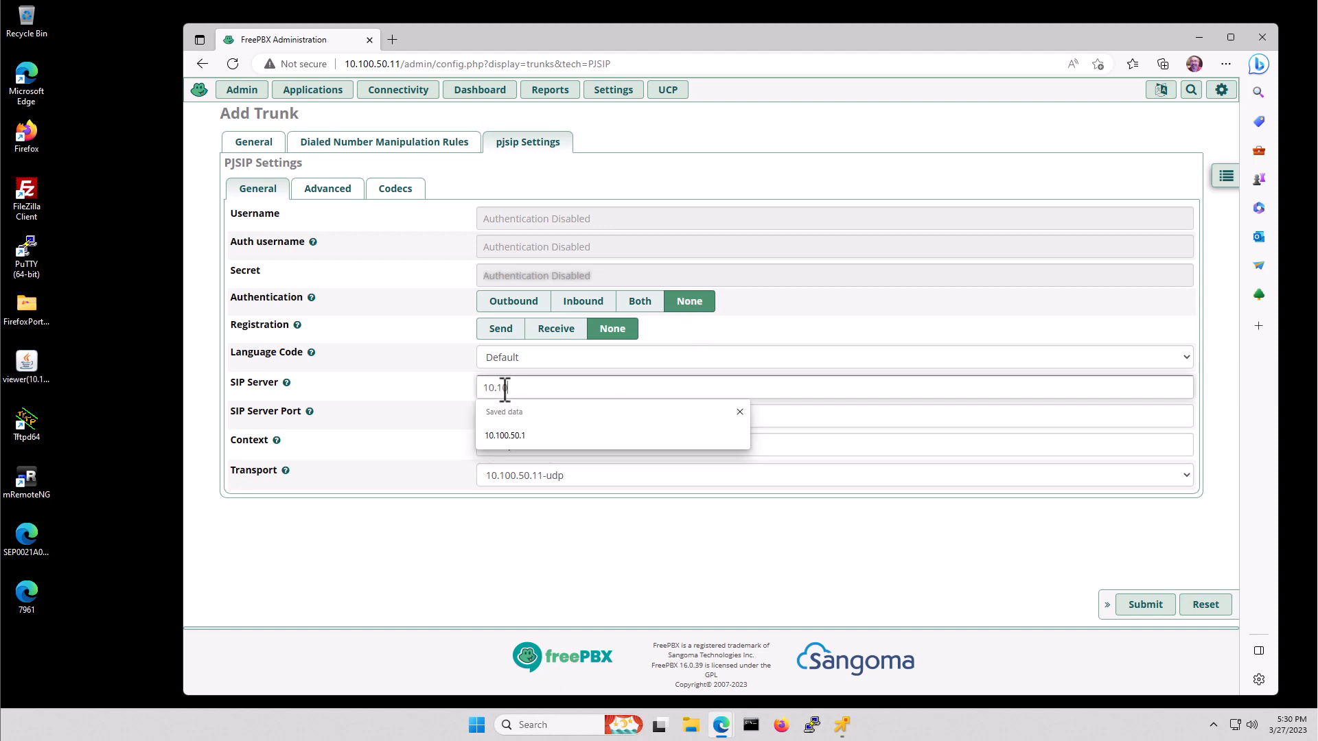
pyautogui.write('10.100.10.1')
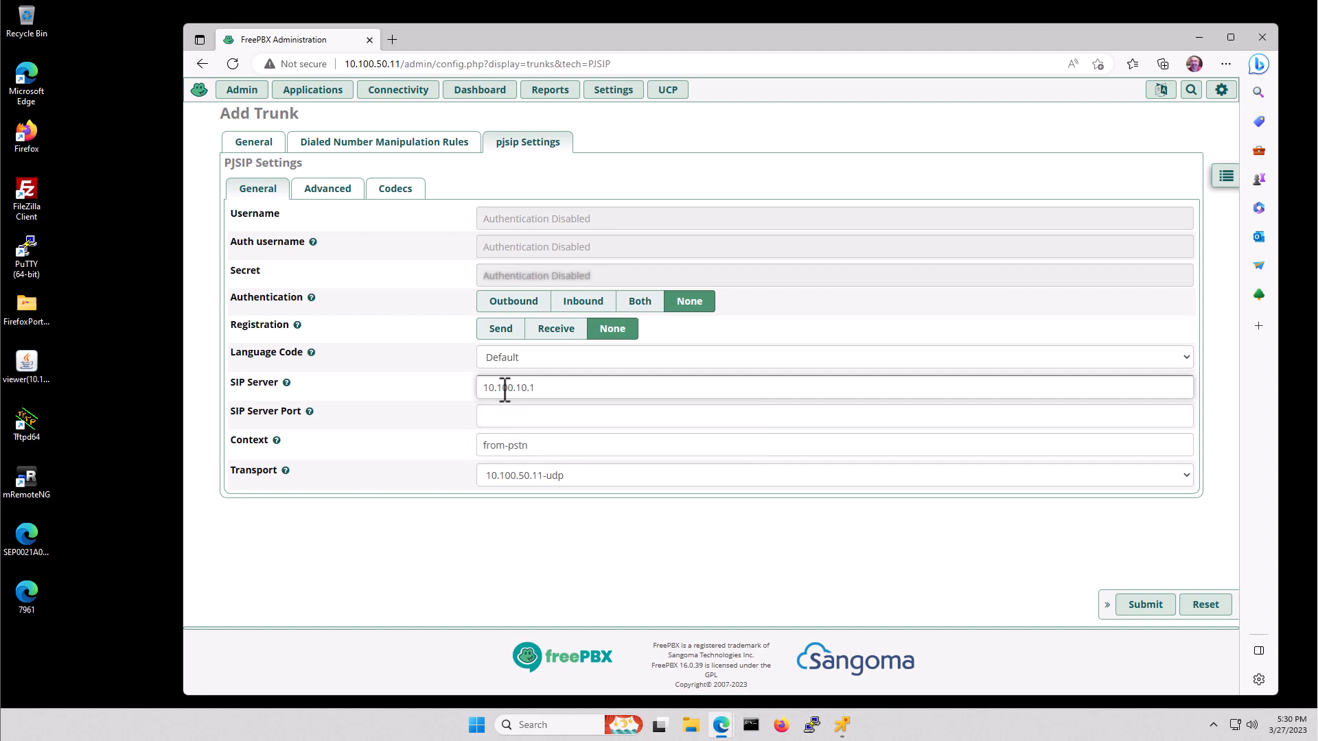
pyautogui.click(537, 420)
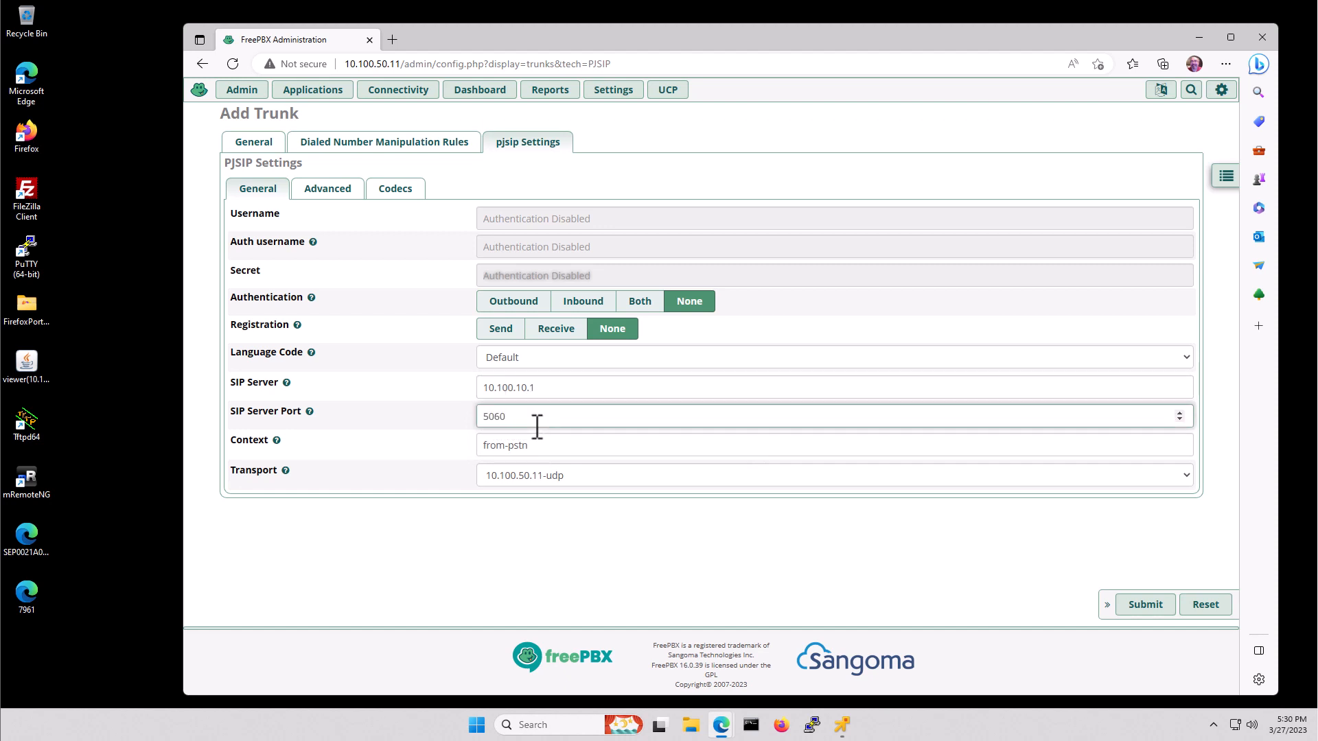
pyautogui.click(397, 190)
# - Uncheck alaw, gsm, g726, g722, h264 and mpeg4, keeping only ulaw, and submit the trunk
pyautogui.click(252, 346)
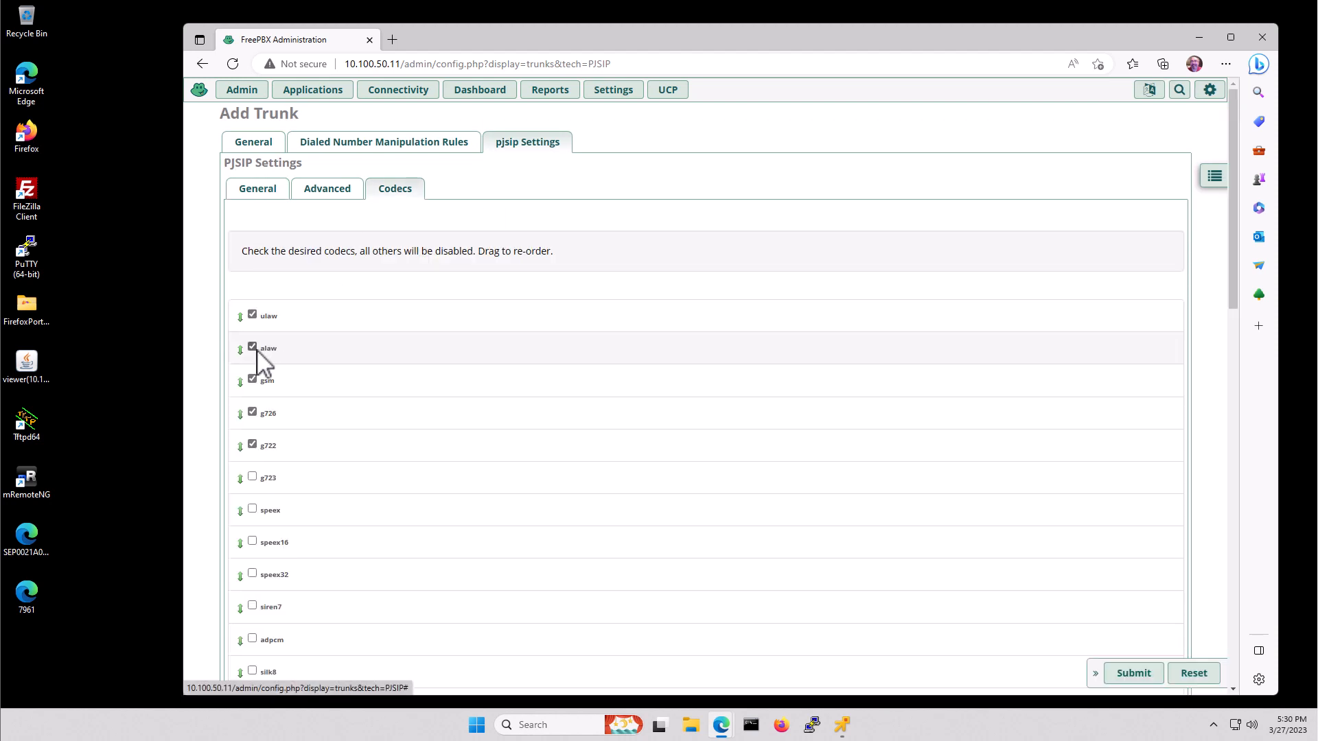
pyautogui.click(252, 379)
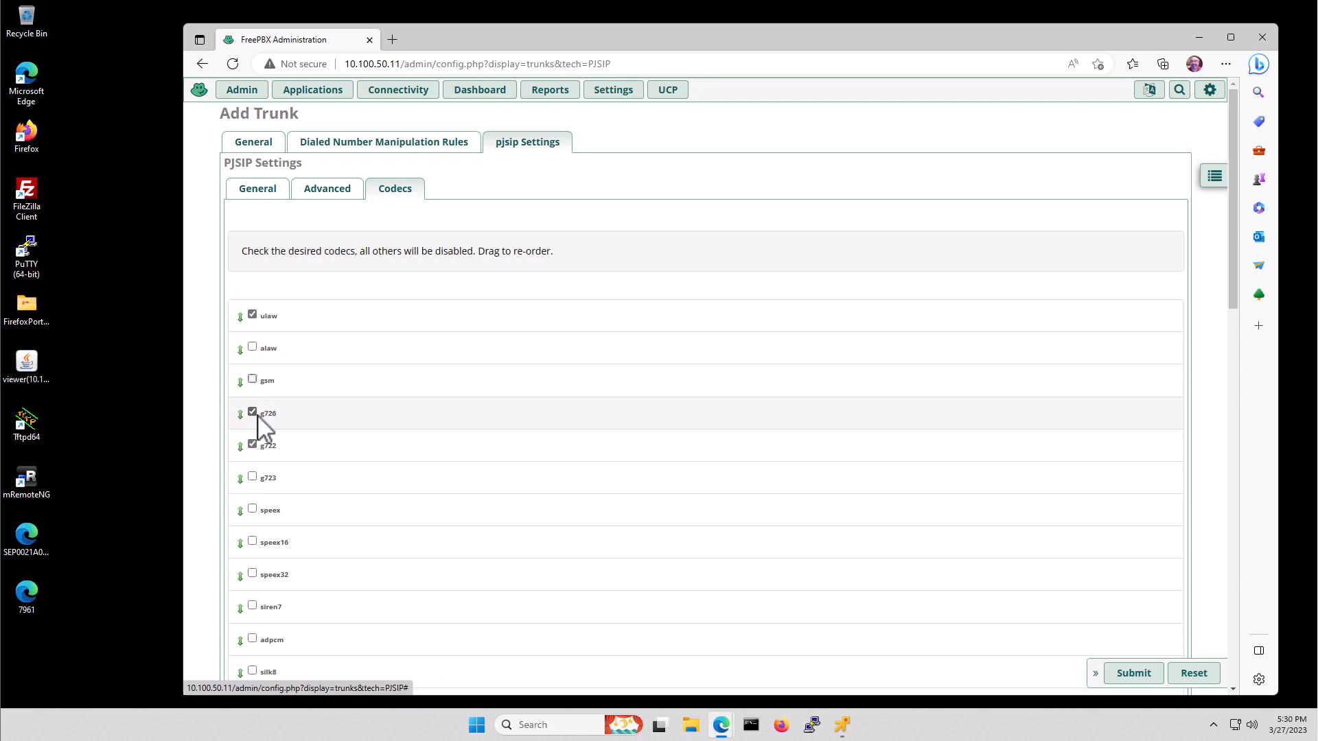
pyautogui.click(252, 412)
pyautogui.click(252, 443)
pyautogui.scroll(-7, 432, 505)
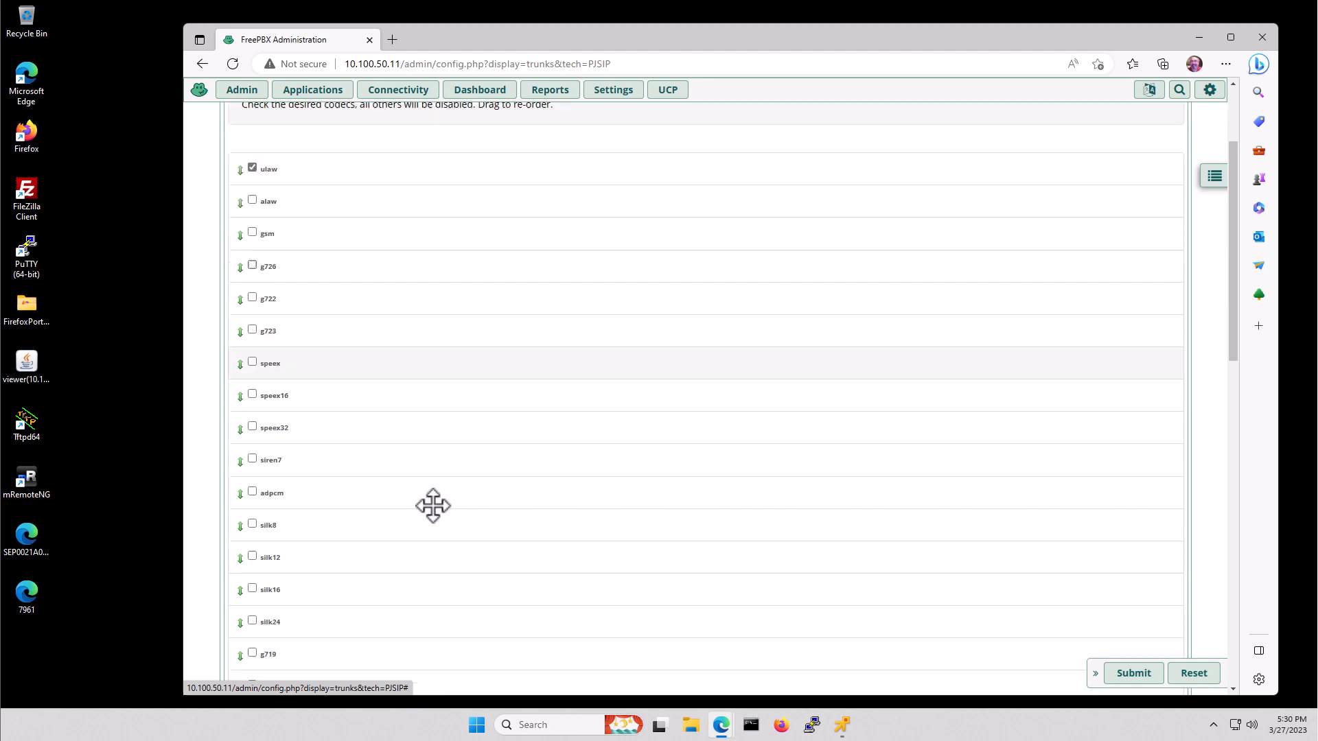
pyautogui.scroll(-9, 432, 506)
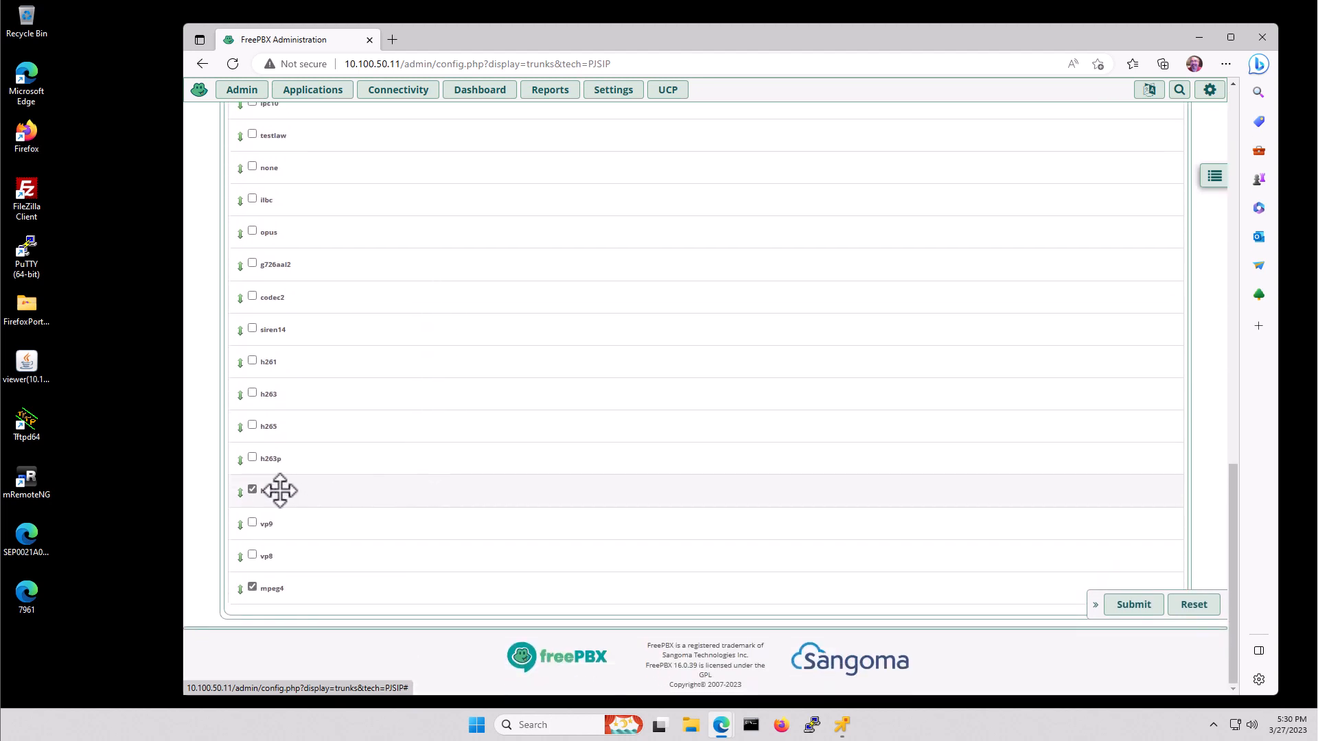
pyautogui.click(252, 489)
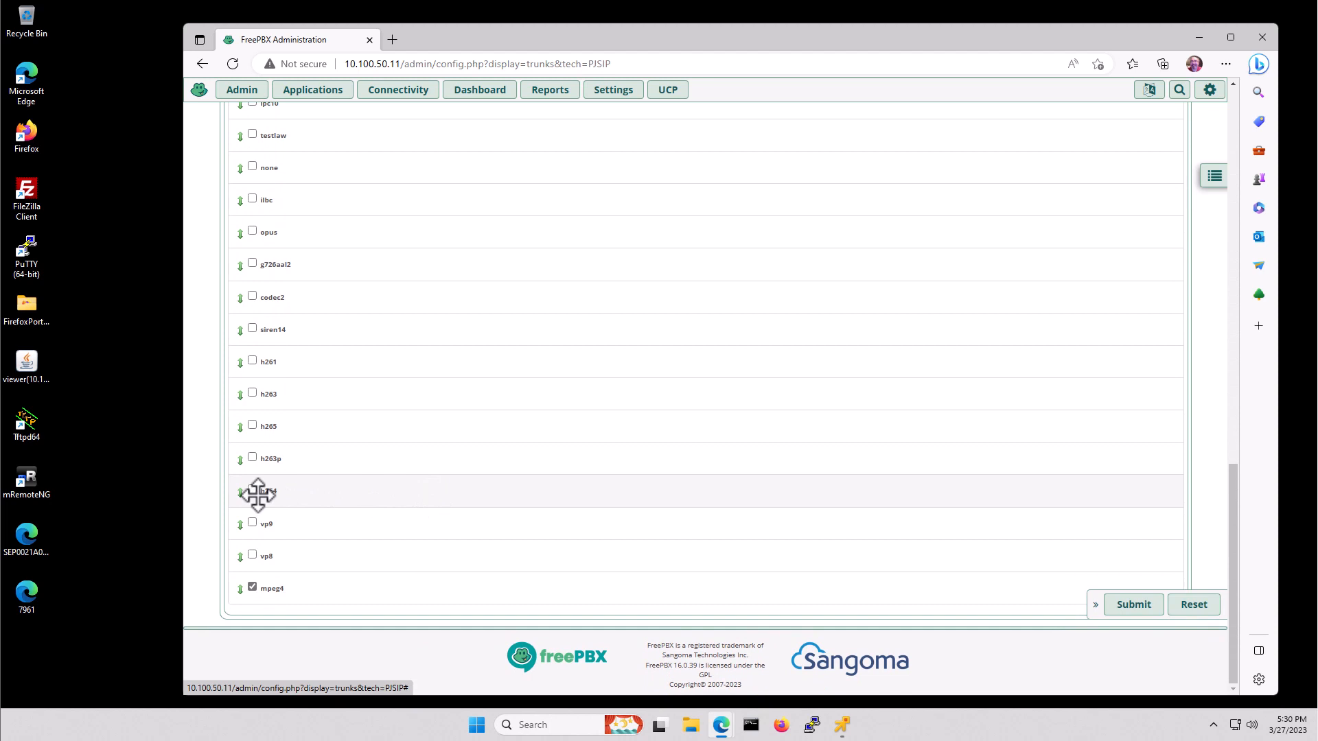
pyautogui.click(252, 587)
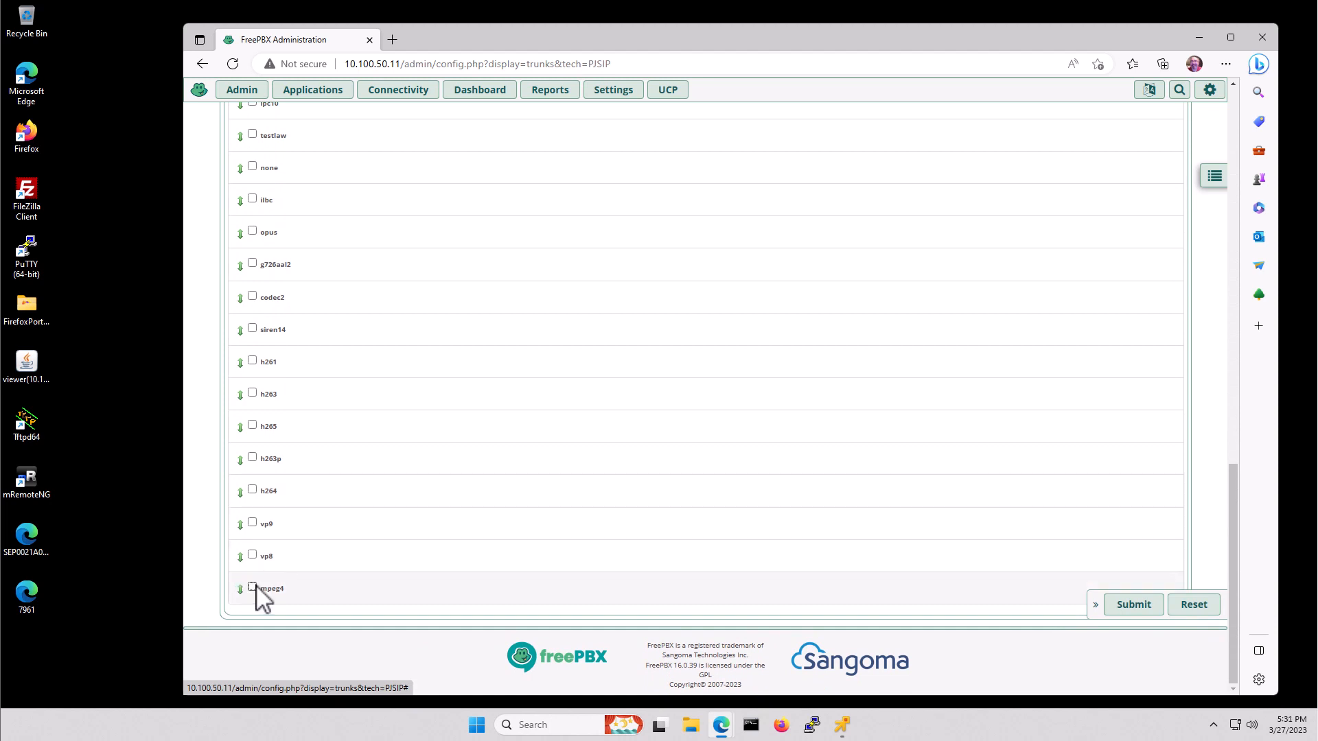
pyautogui.click(1144, 607)
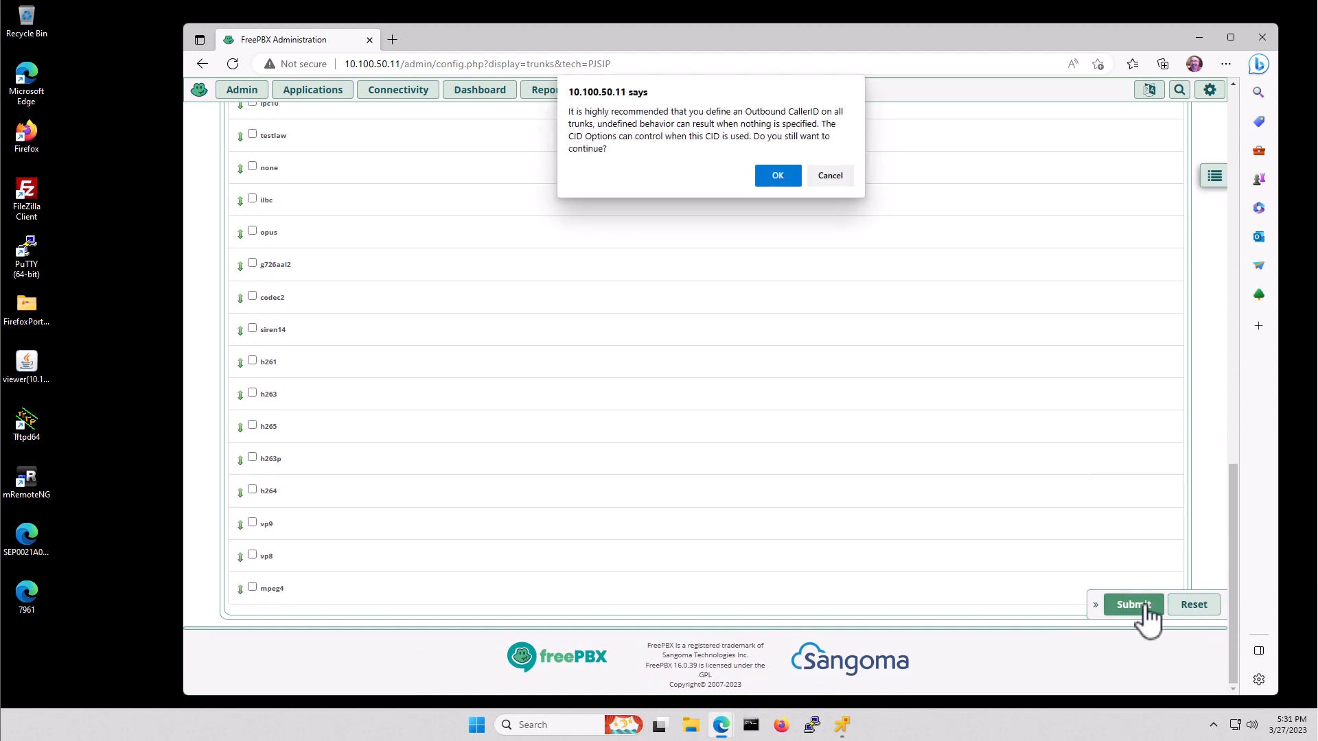
pyautogui.click(777, 177)
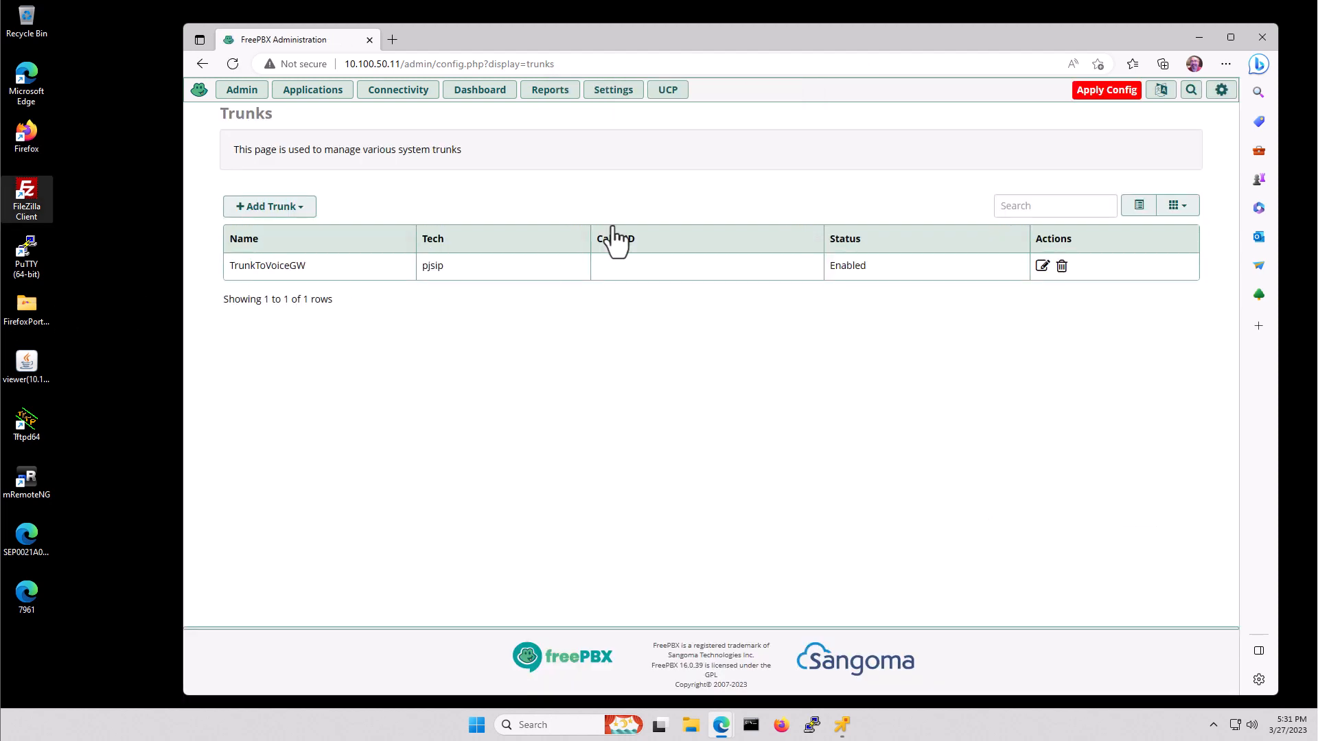
# - Start a new outbound route and enter the route name RoutesToUCCE
pyautogui.click(405, 102)
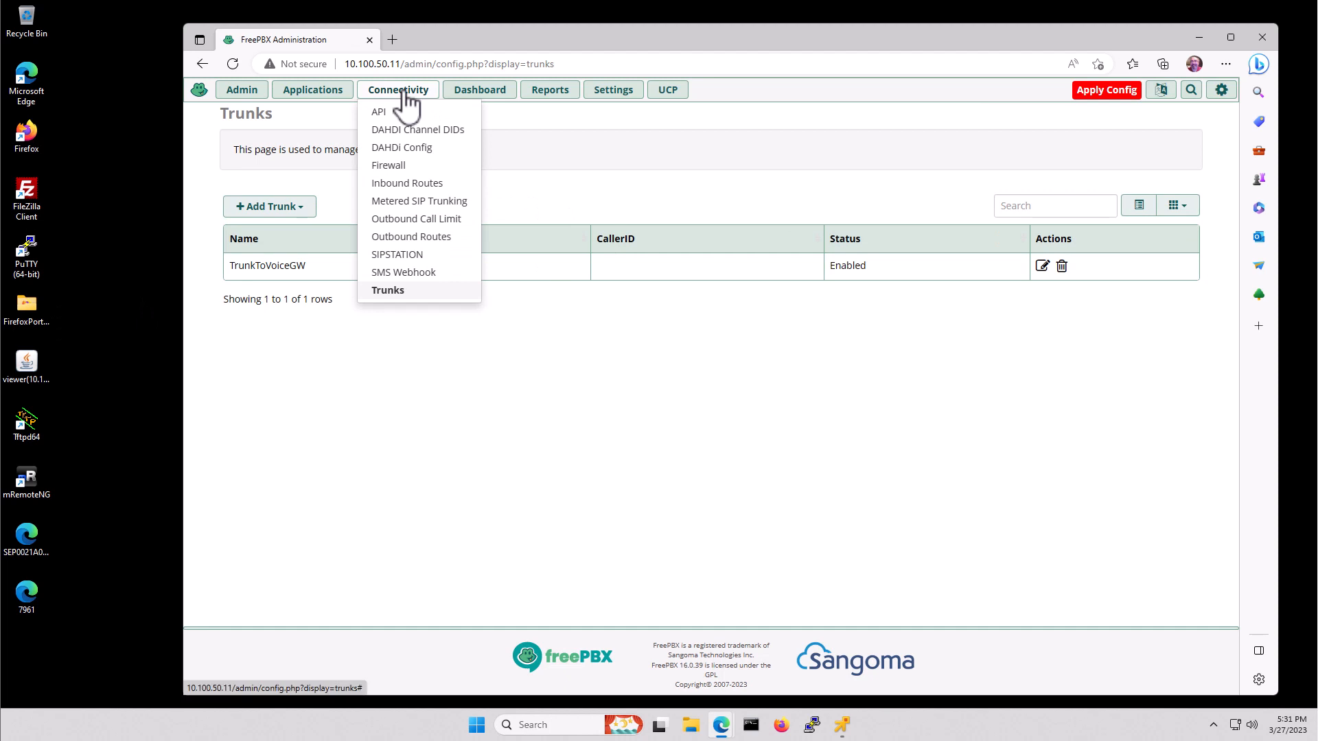
pyautogui.click(420, 240)
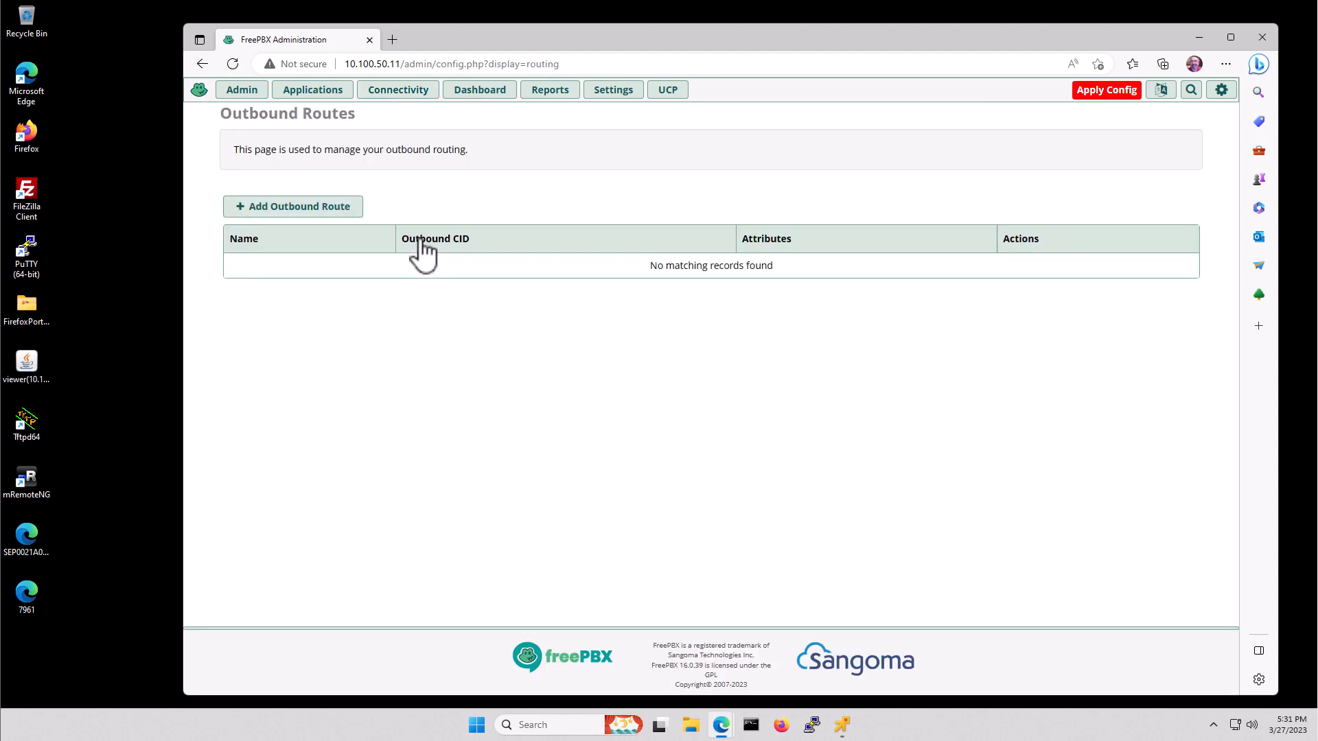
pyautogui.click(307, 208)
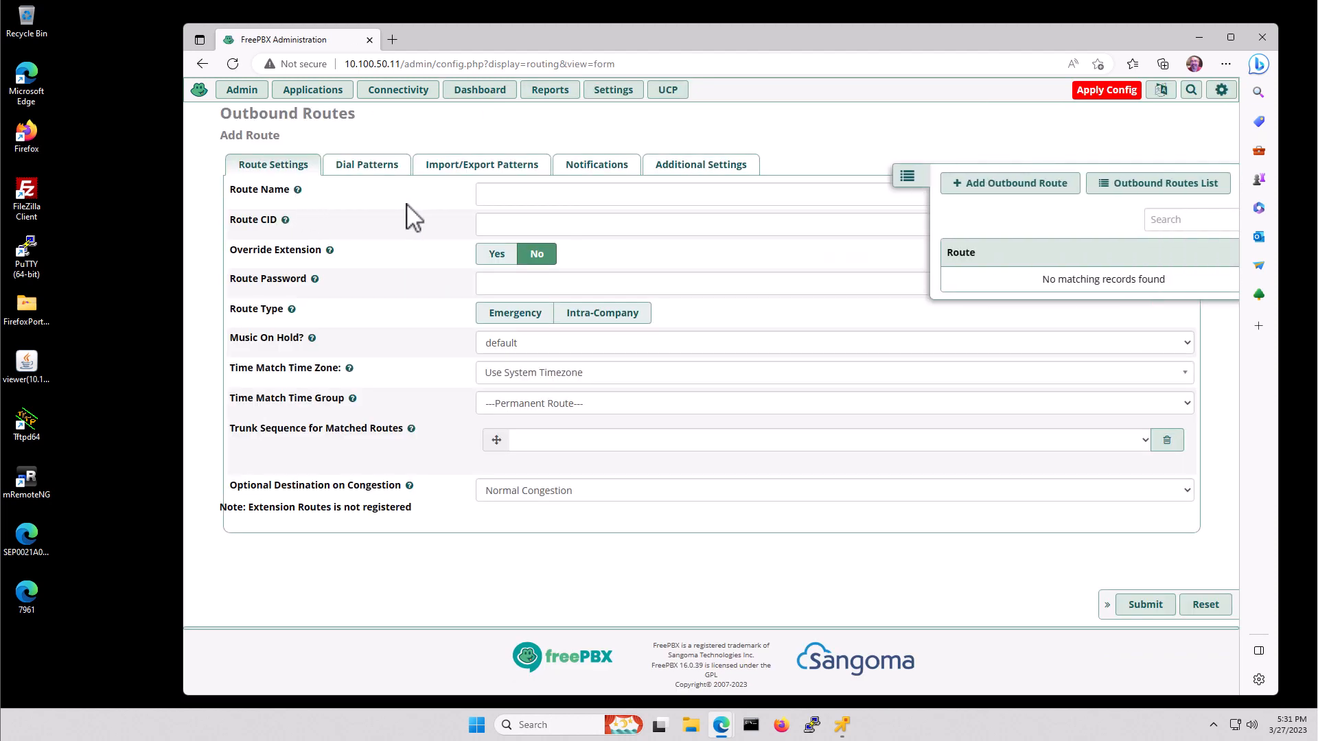
pyautogui.click(546, 199)
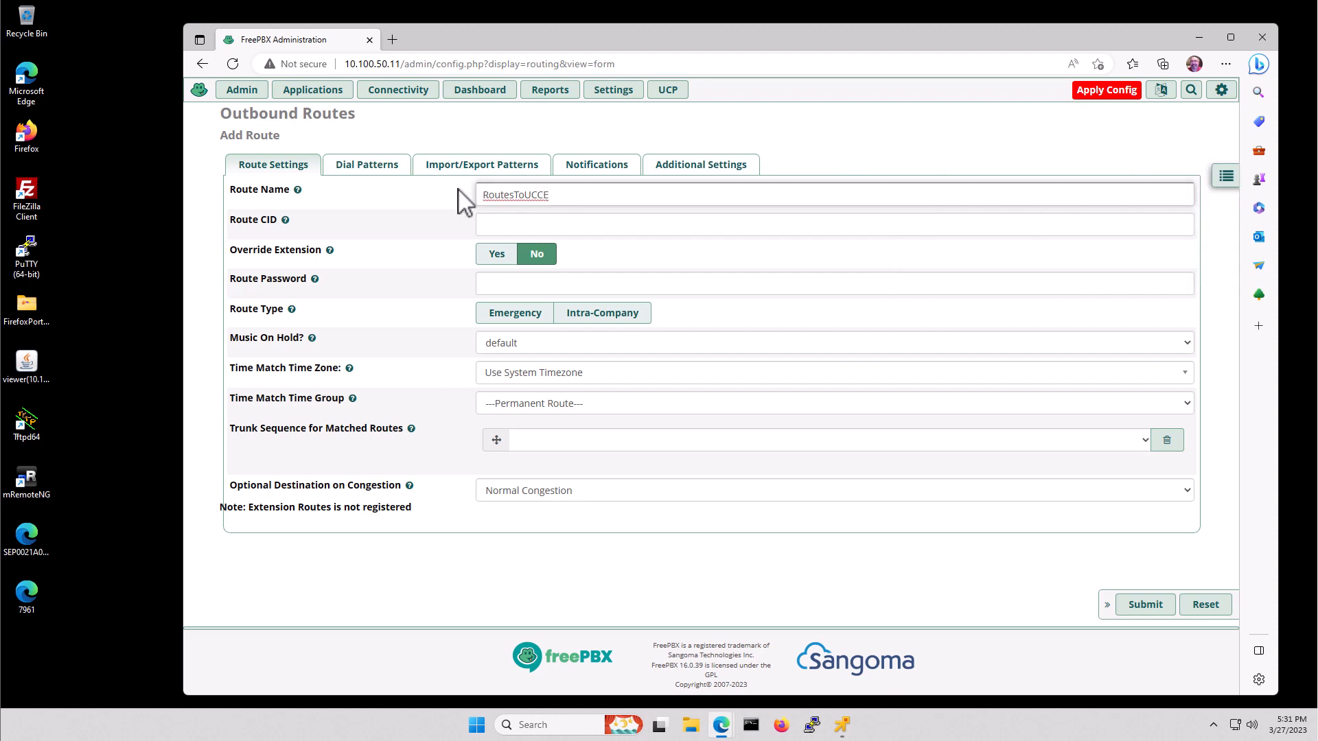
# - Add dial pattern 3XXX, choose TrunkToVoiceGW as the route's trunk, and submit
pyautogui.click(369, 175)
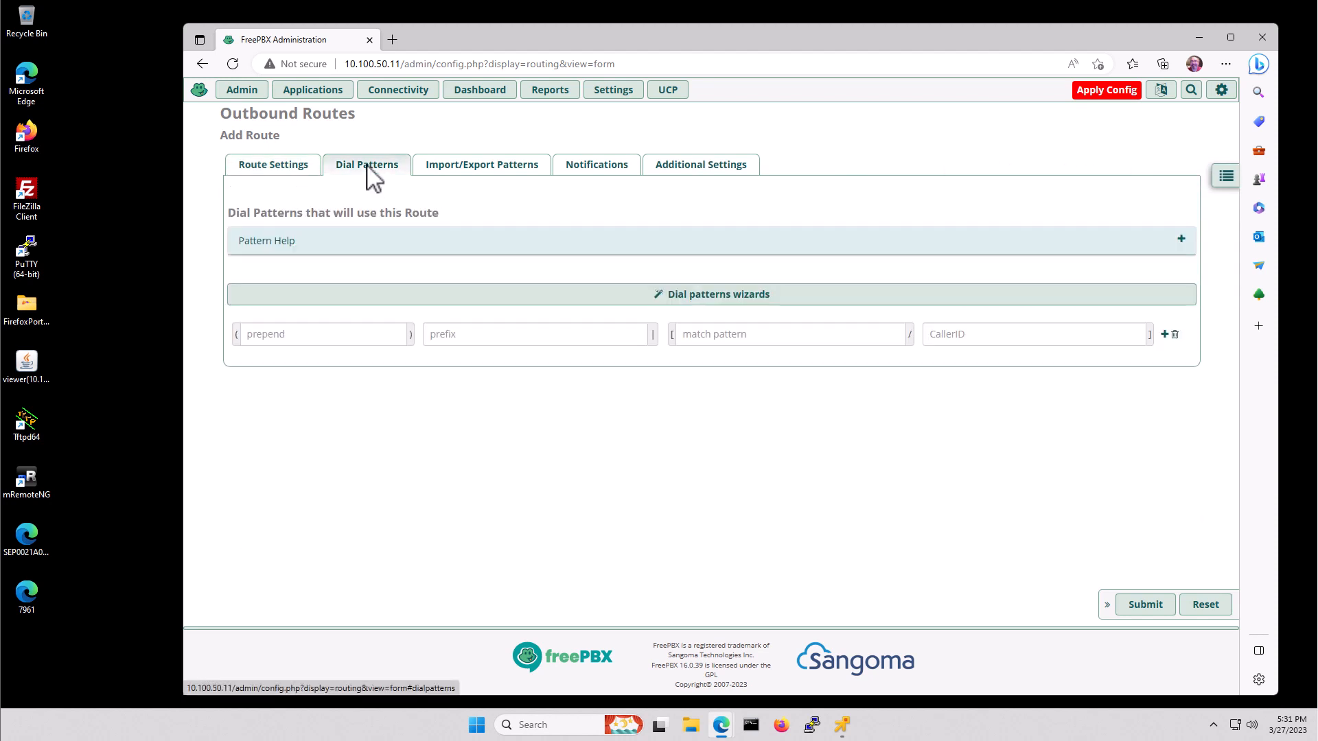
pyautogui.click(747, 336)
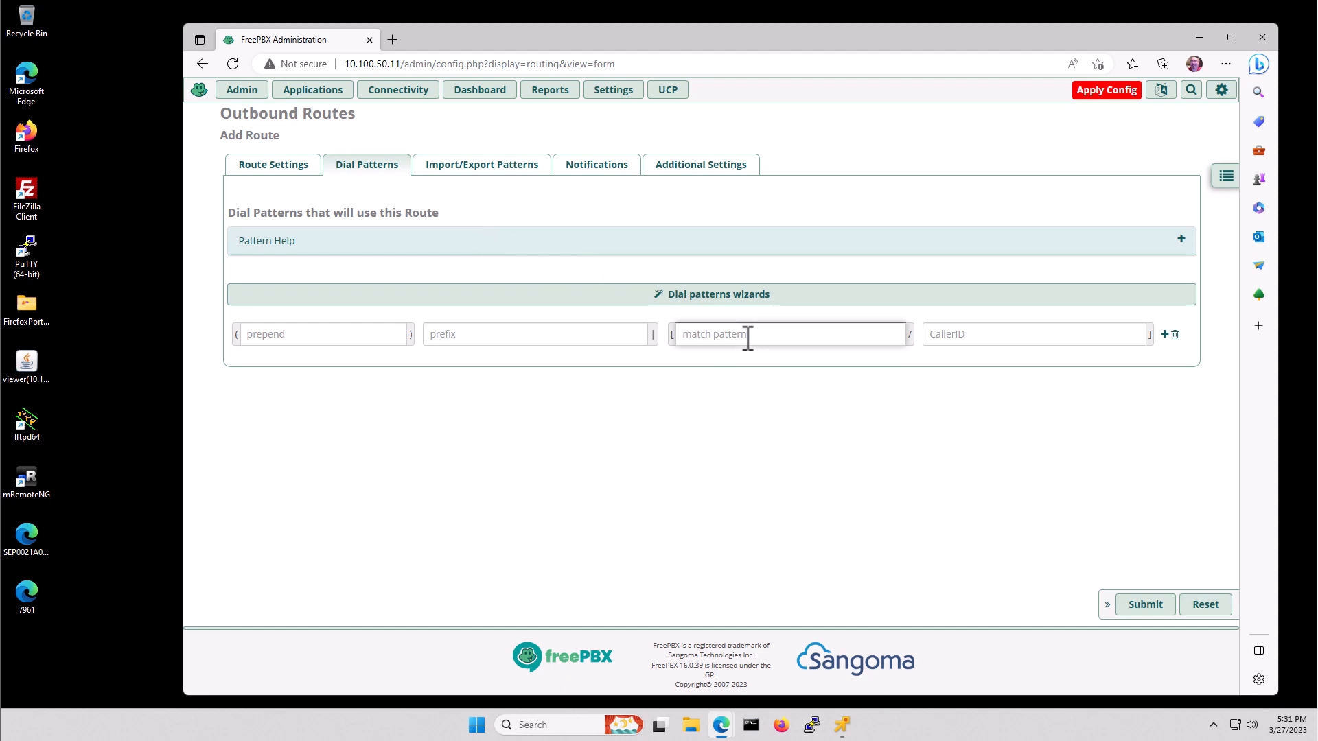
pyautogui.write('3XXX')
pyautogui.click(271, 166)
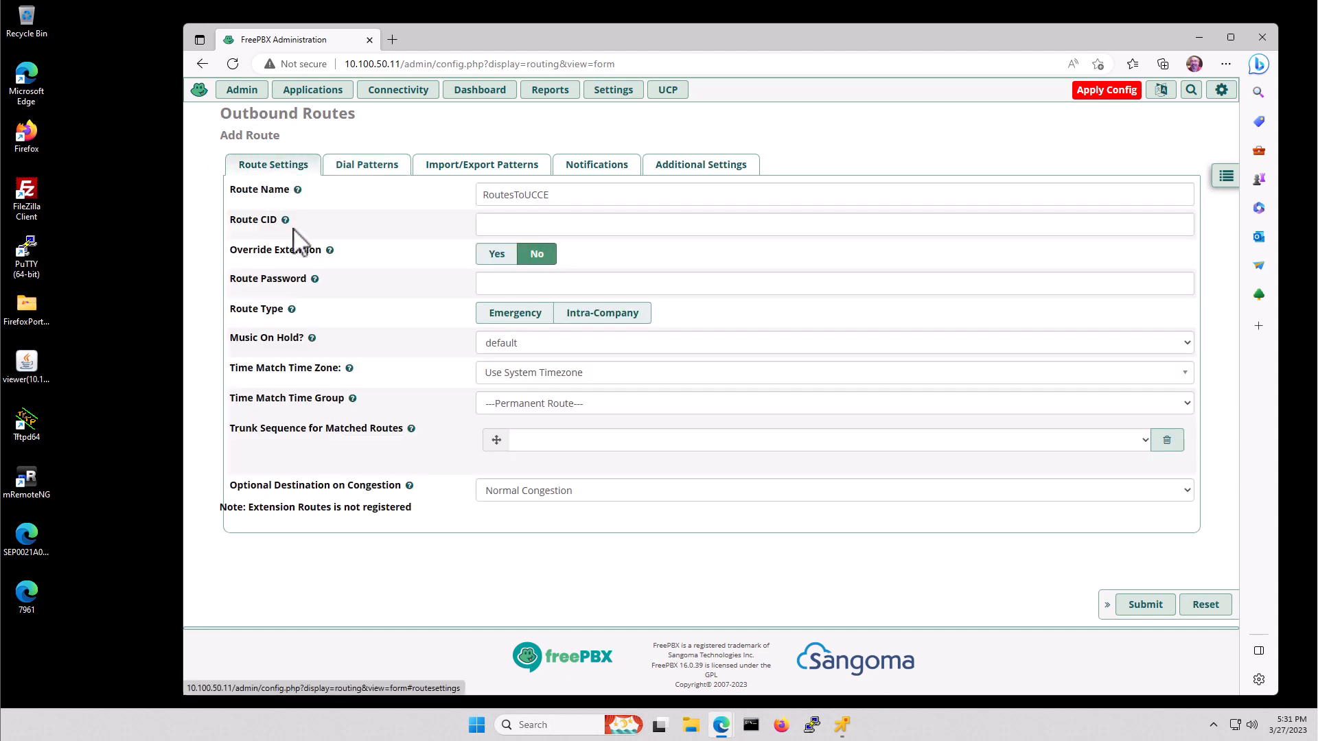
pyautogui.click(527, 441)
pyautogui.click(573, 472)
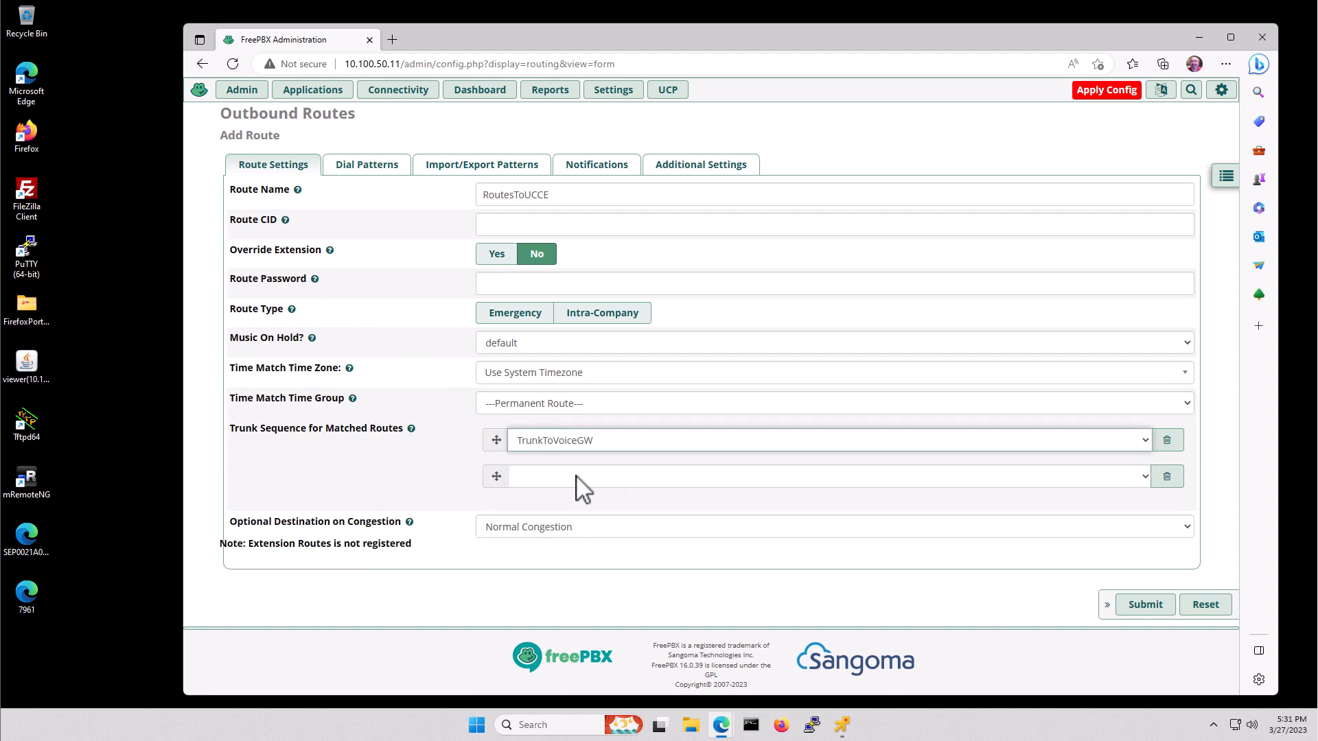
pyautogui.click(1145, 612)
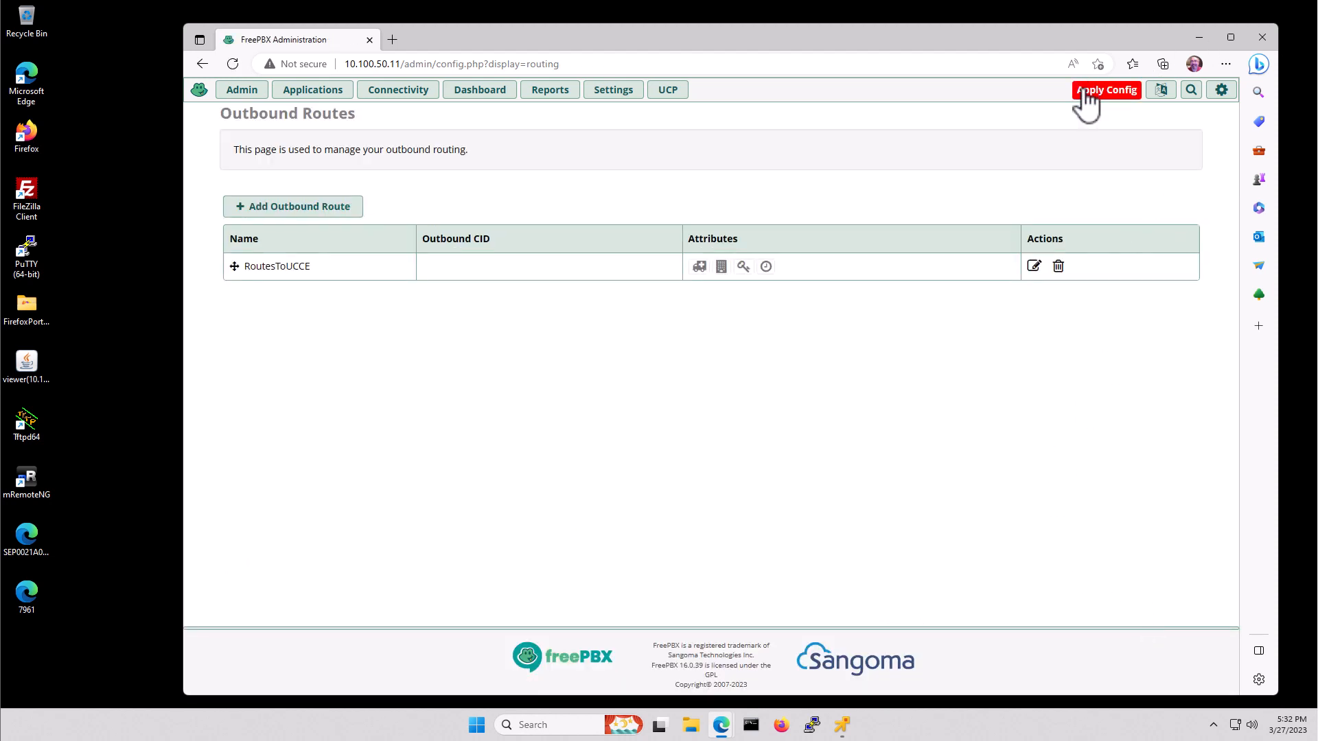
# - Apply the pending FreePBX configuration, then minimize the browser to reveal the desktop
pyautogui.click(1107, 93)
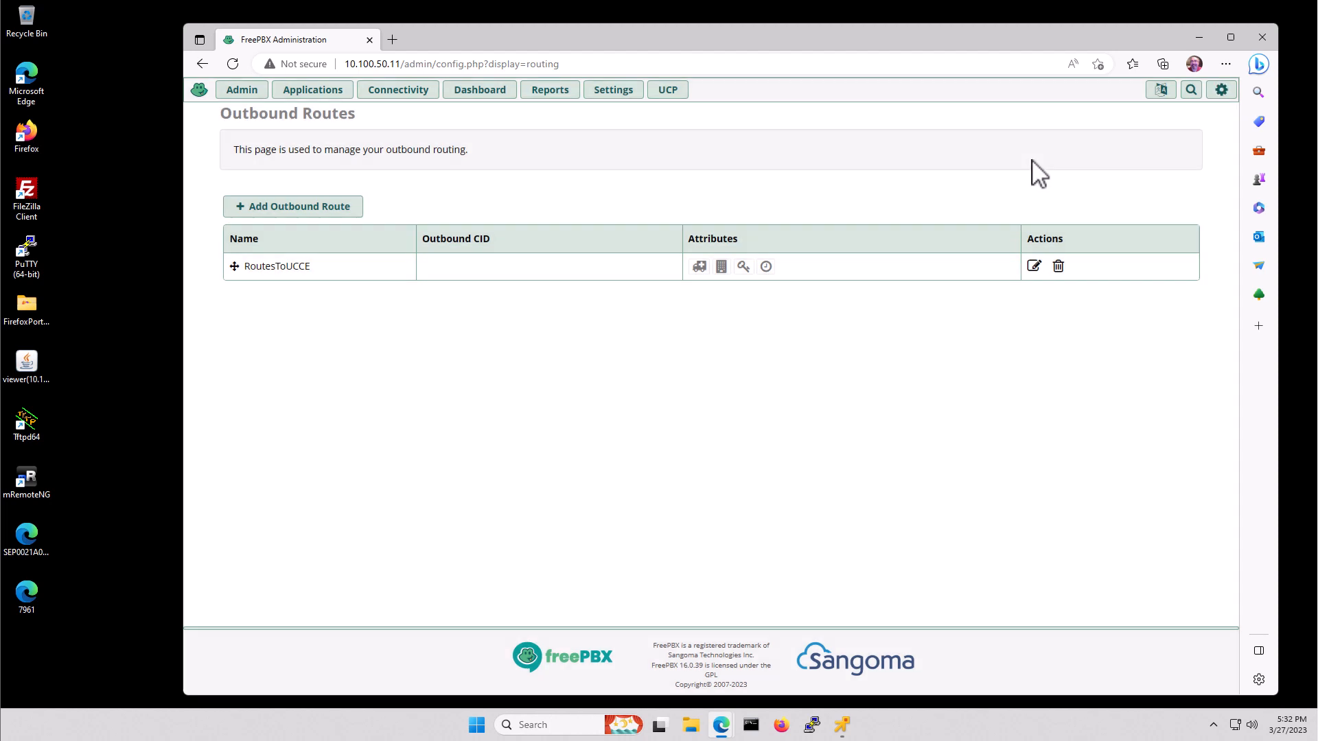
pyautogui.click(1195, 37)
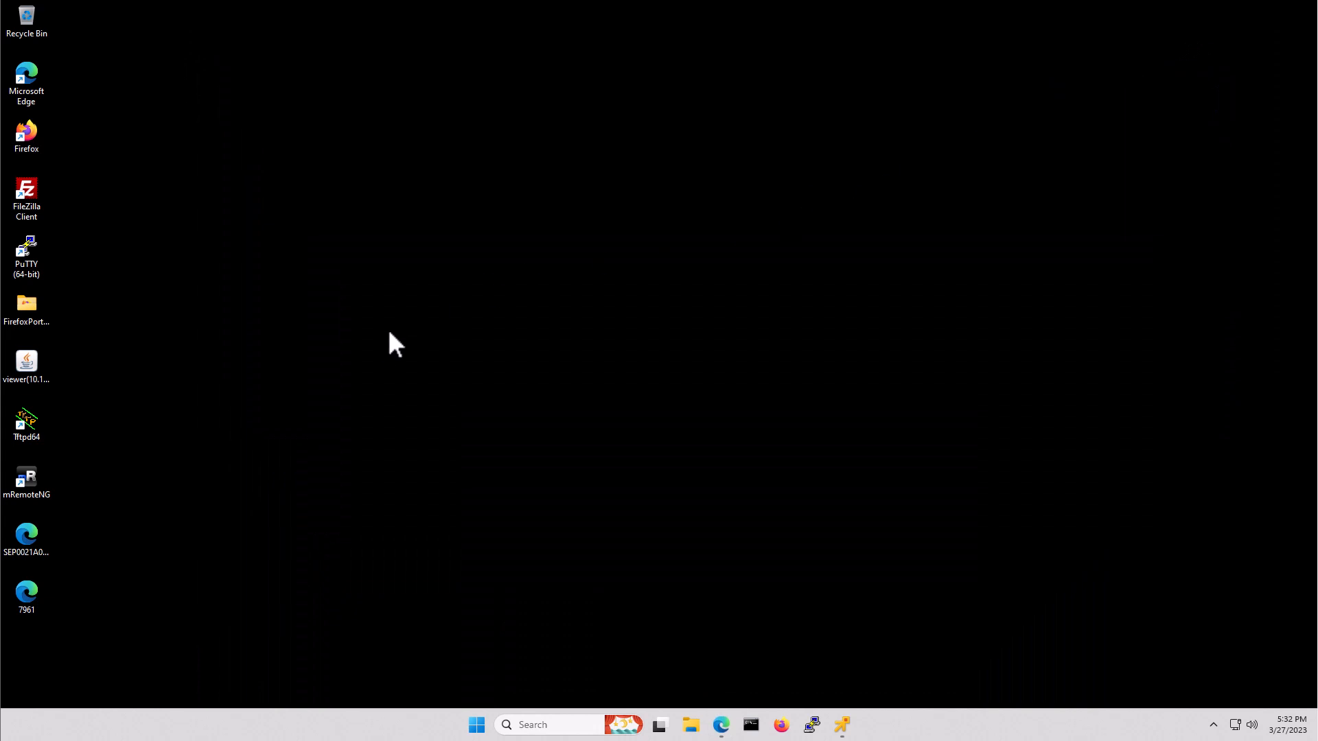
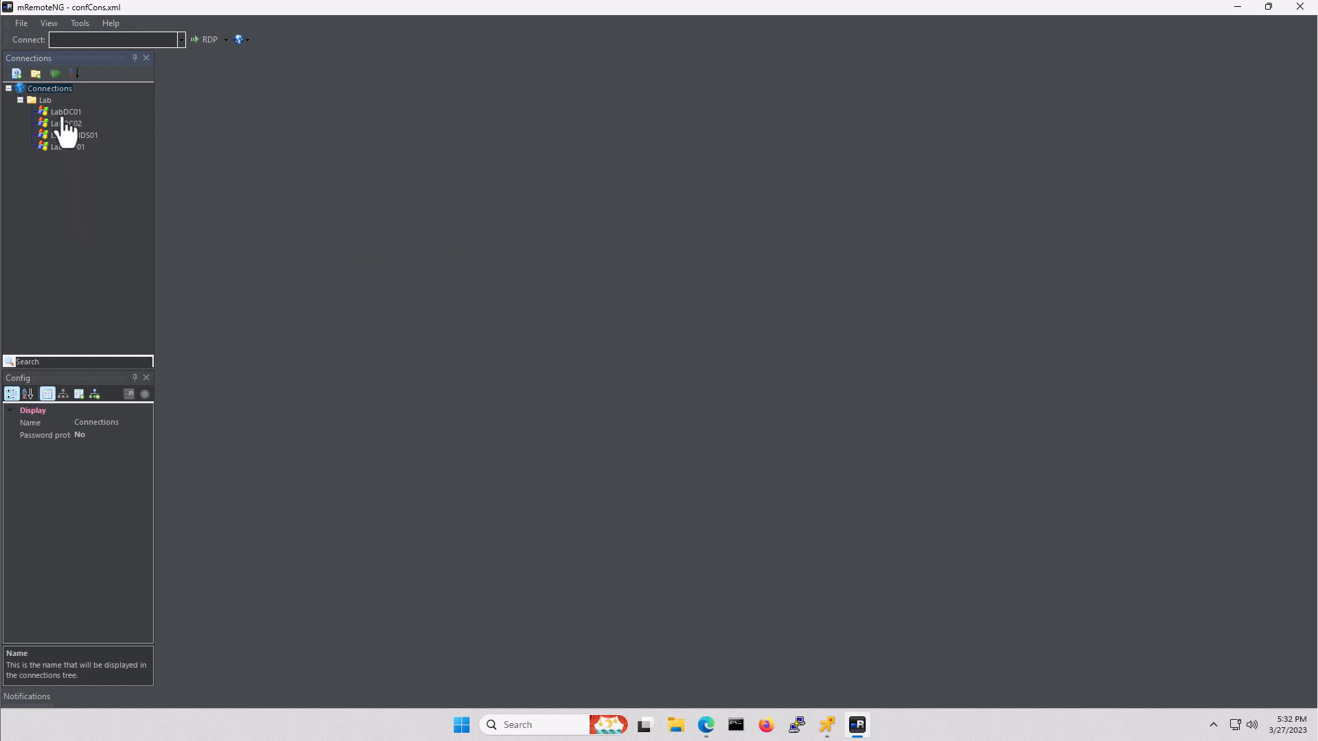
# - Create a new connection LabRTR01 in the Lab folder using the SSH version 2 protocol
pyautogui.click(45, 99)
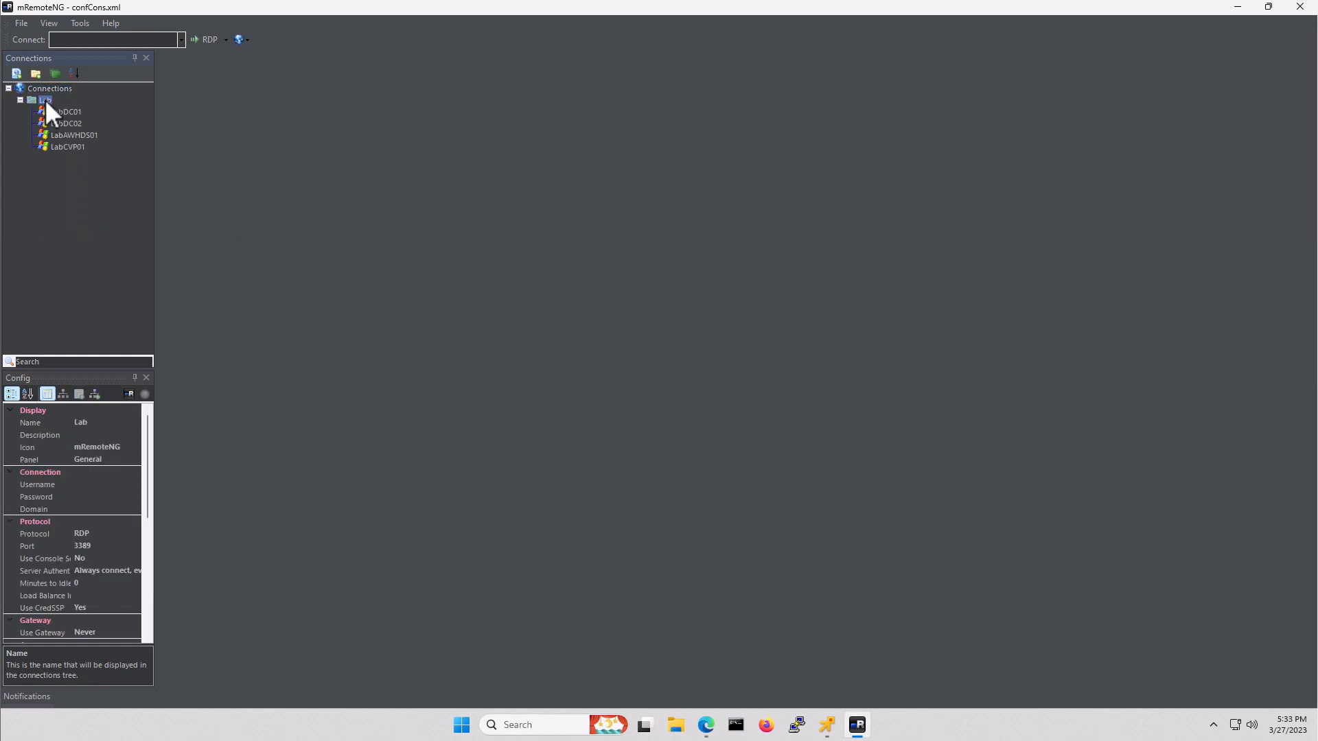
pyautogui.rightClick(45, 100)
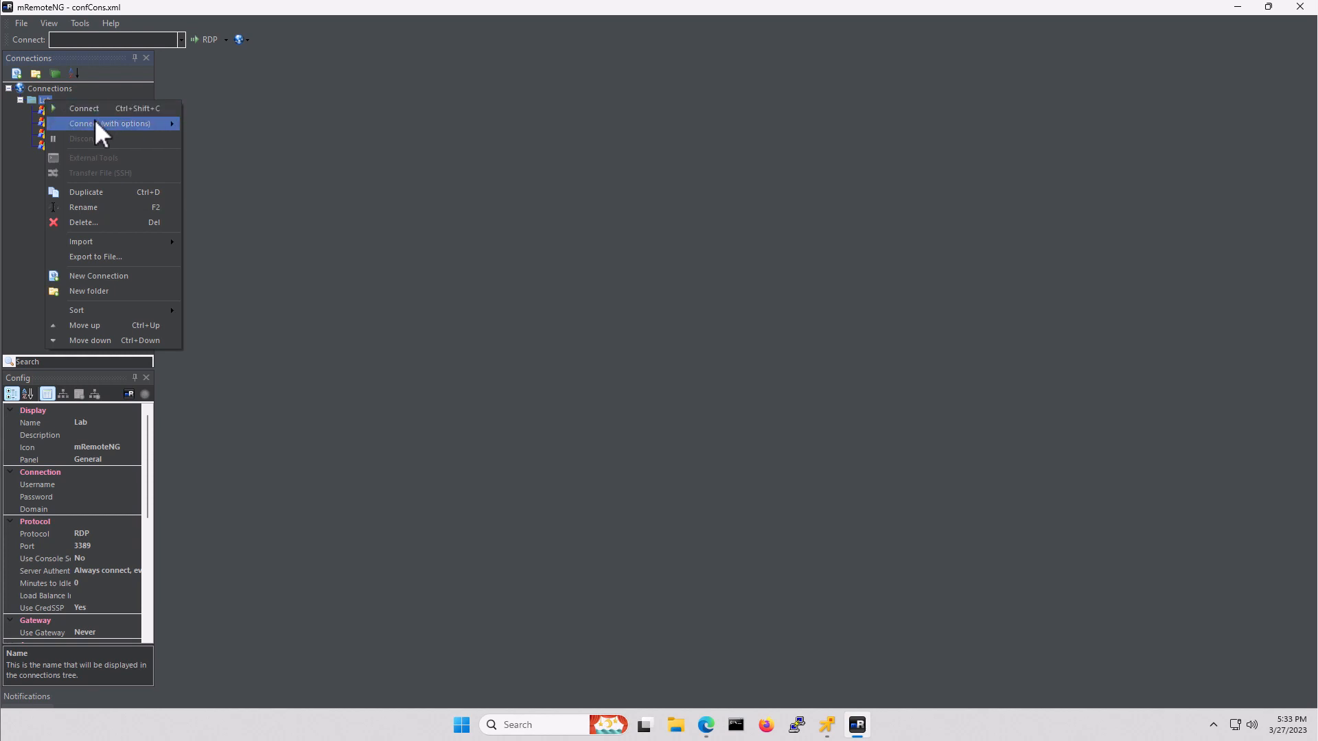
pyautogui.click(102, 274)
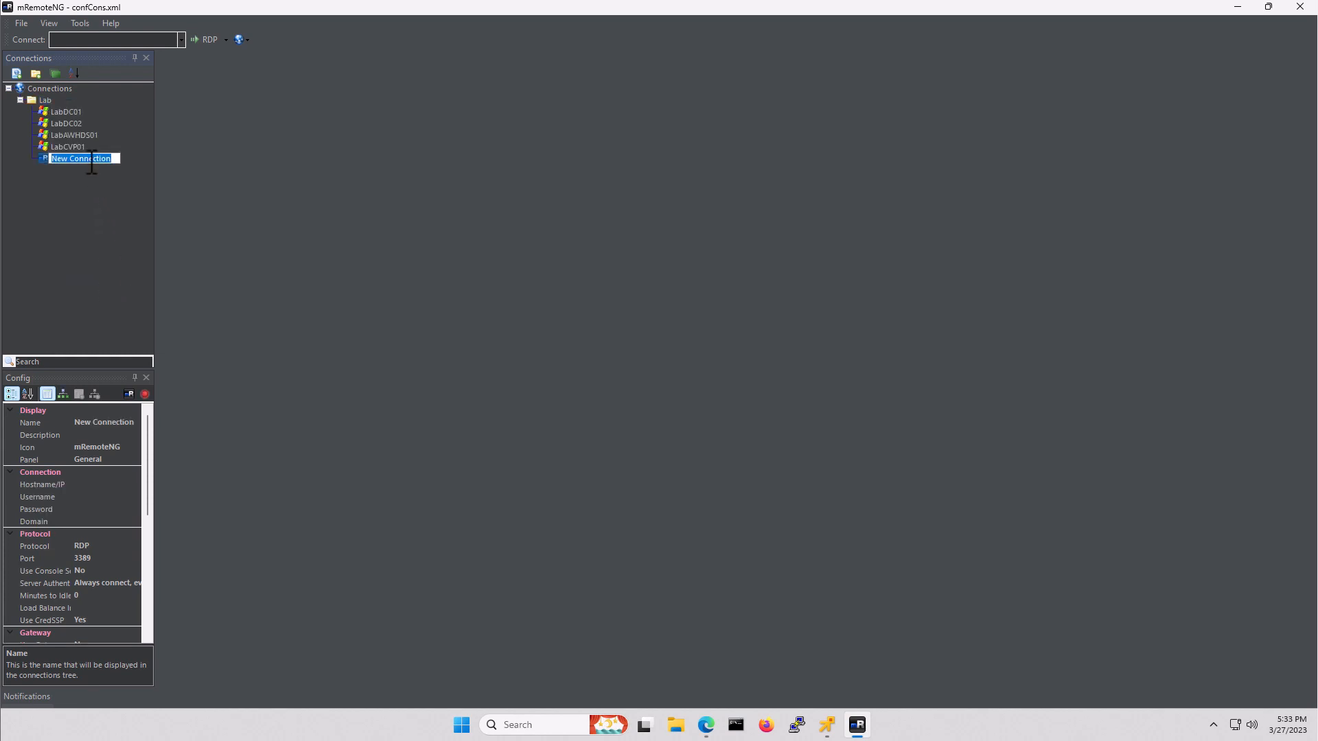
pyautogui.write('LabRTR01')
pyautogui.press('Return')
pyautogui.click(96, 545)
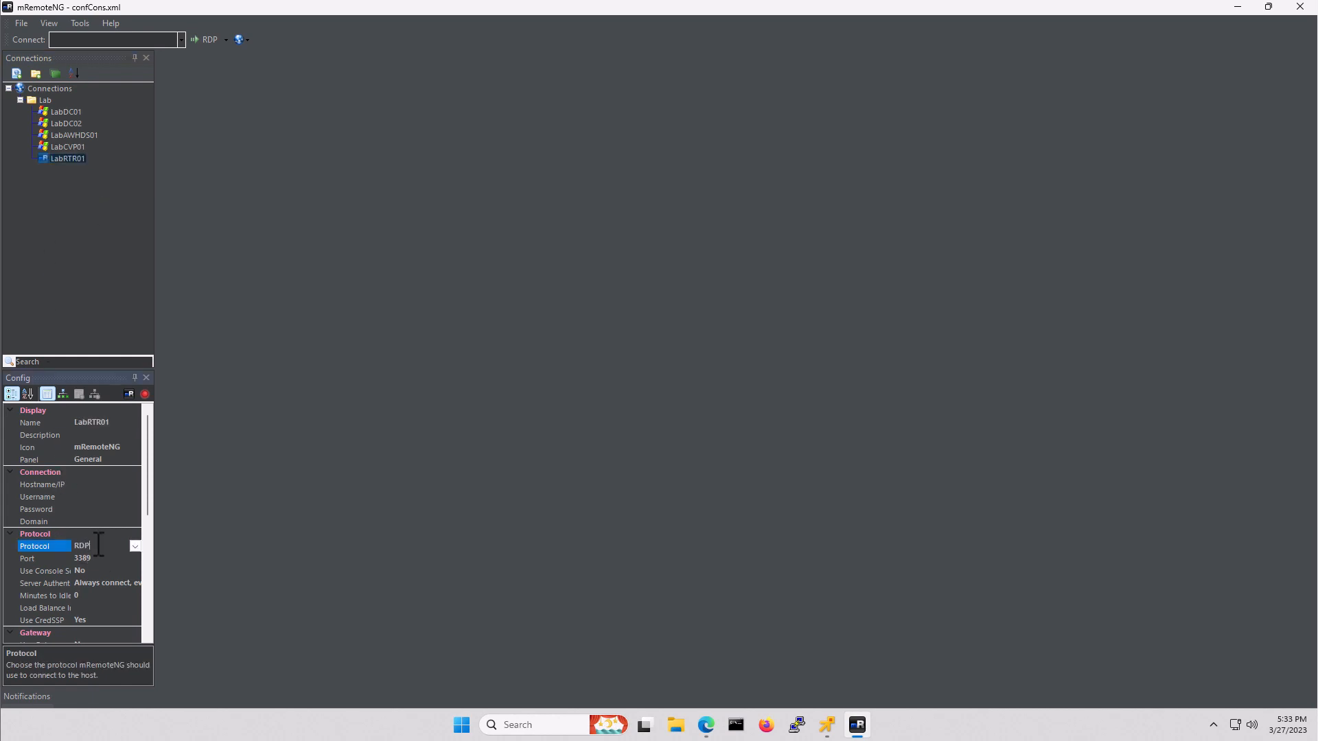
pyautogui.click(135, 545)
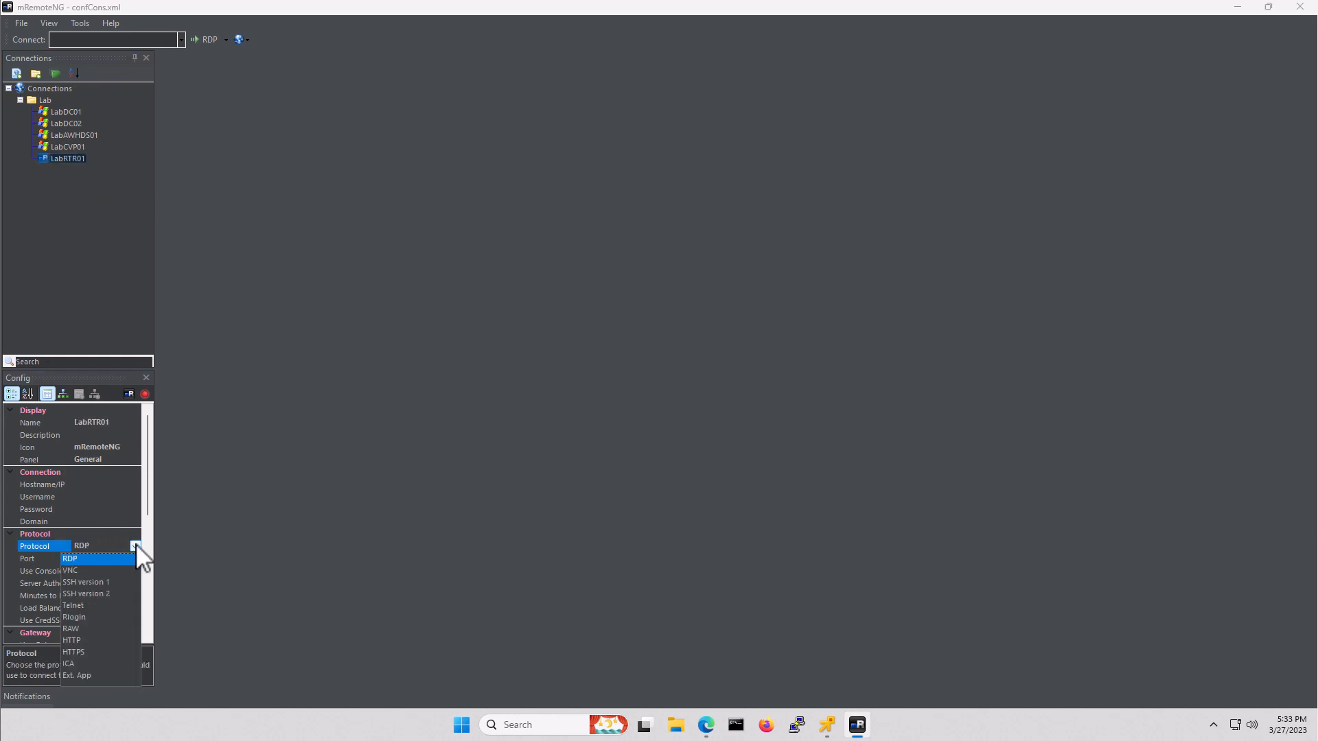
pyautogui.click(78, 593)
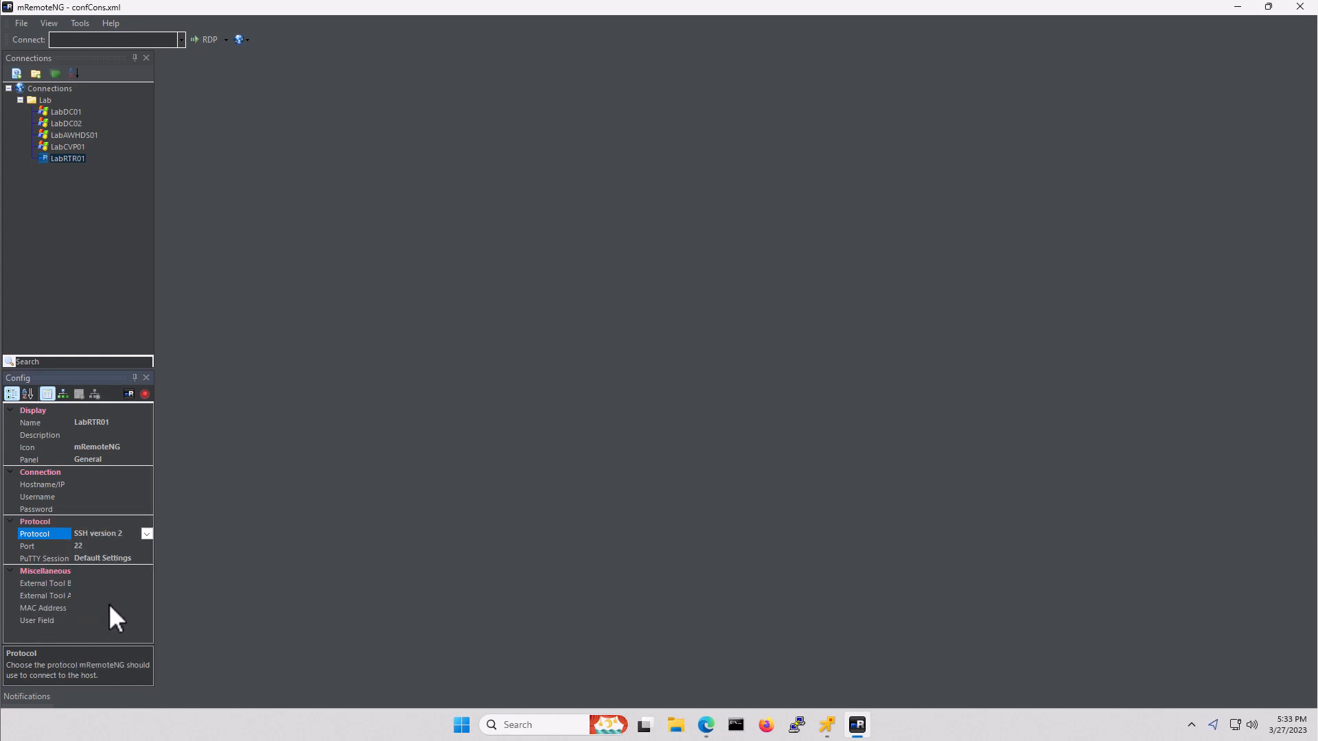
# - Enter host 10.100.10.1, the admin username and the password, then connect to LabRTR01
pyautogui.click(98, 485)
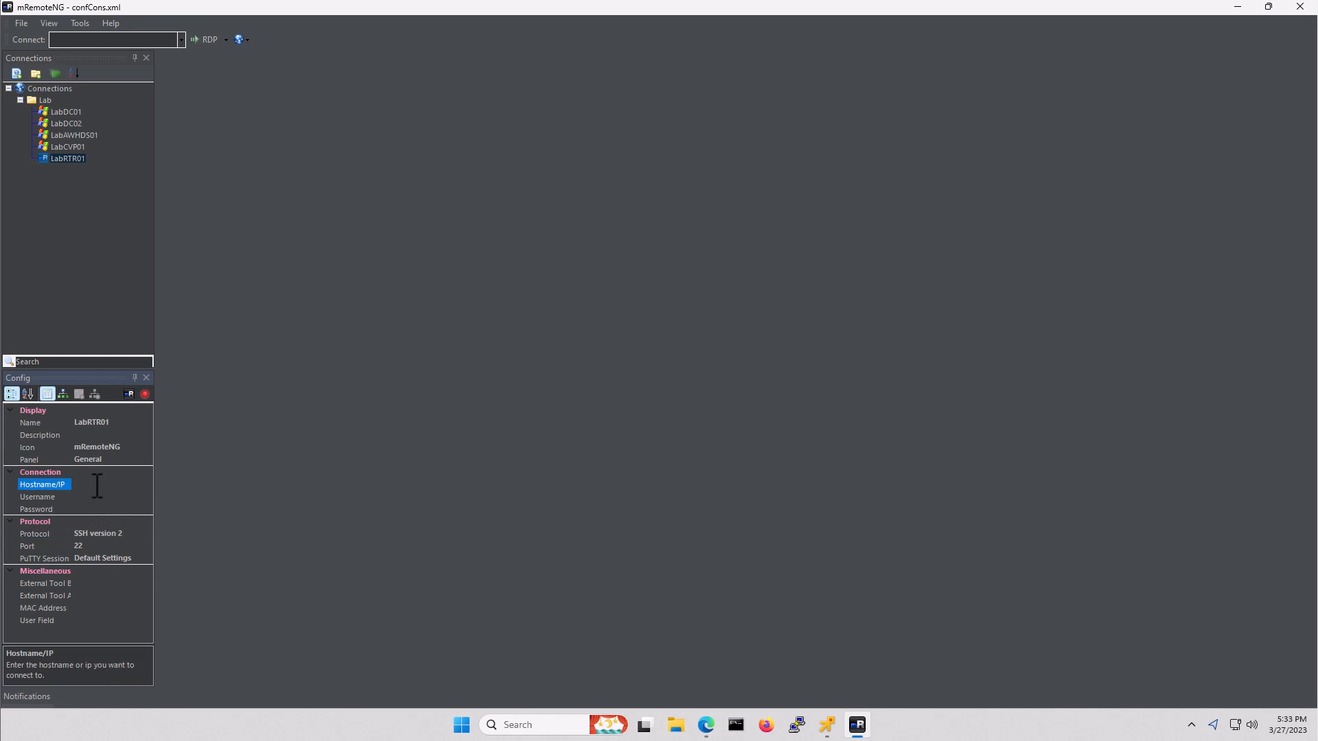
pyautogui.write('10.100.10.1')
pyautogui.click(85, 496)
pyautogui.write('ad')
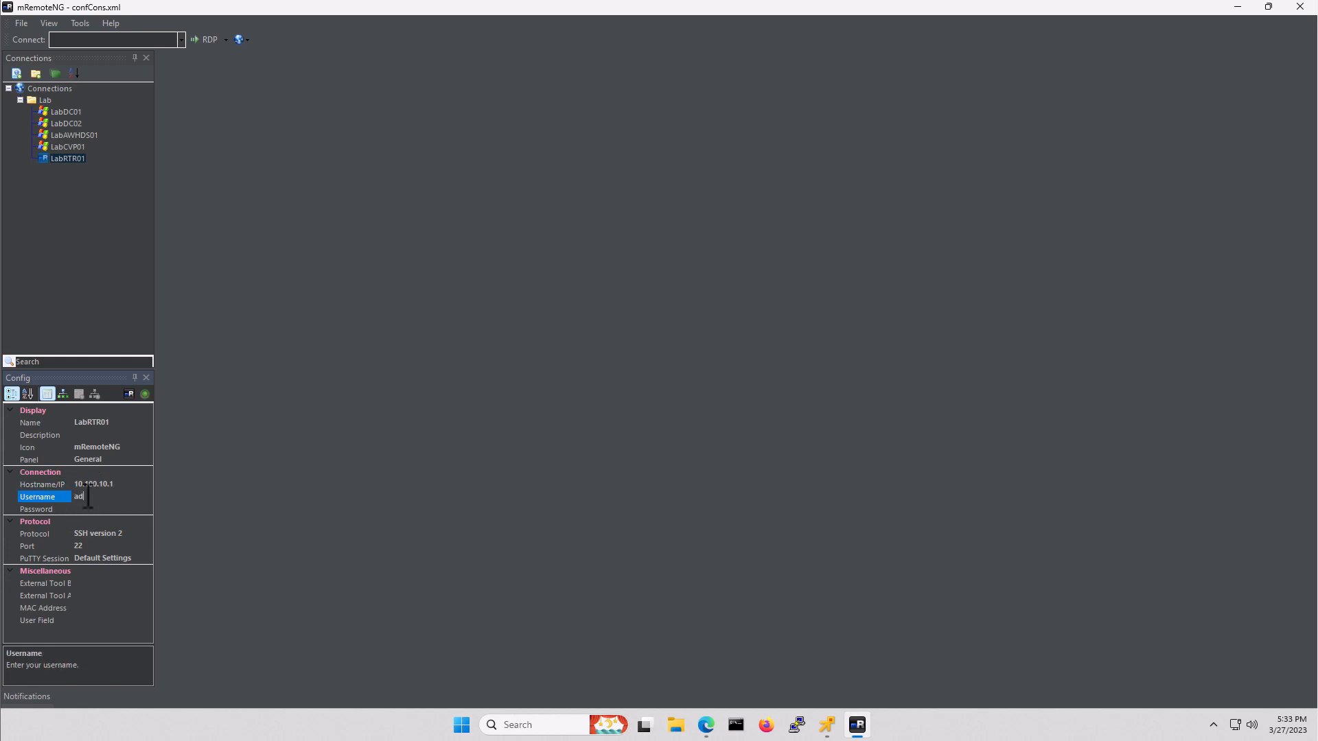
pyautogui.write('min')
pyautogui.press('Tab')
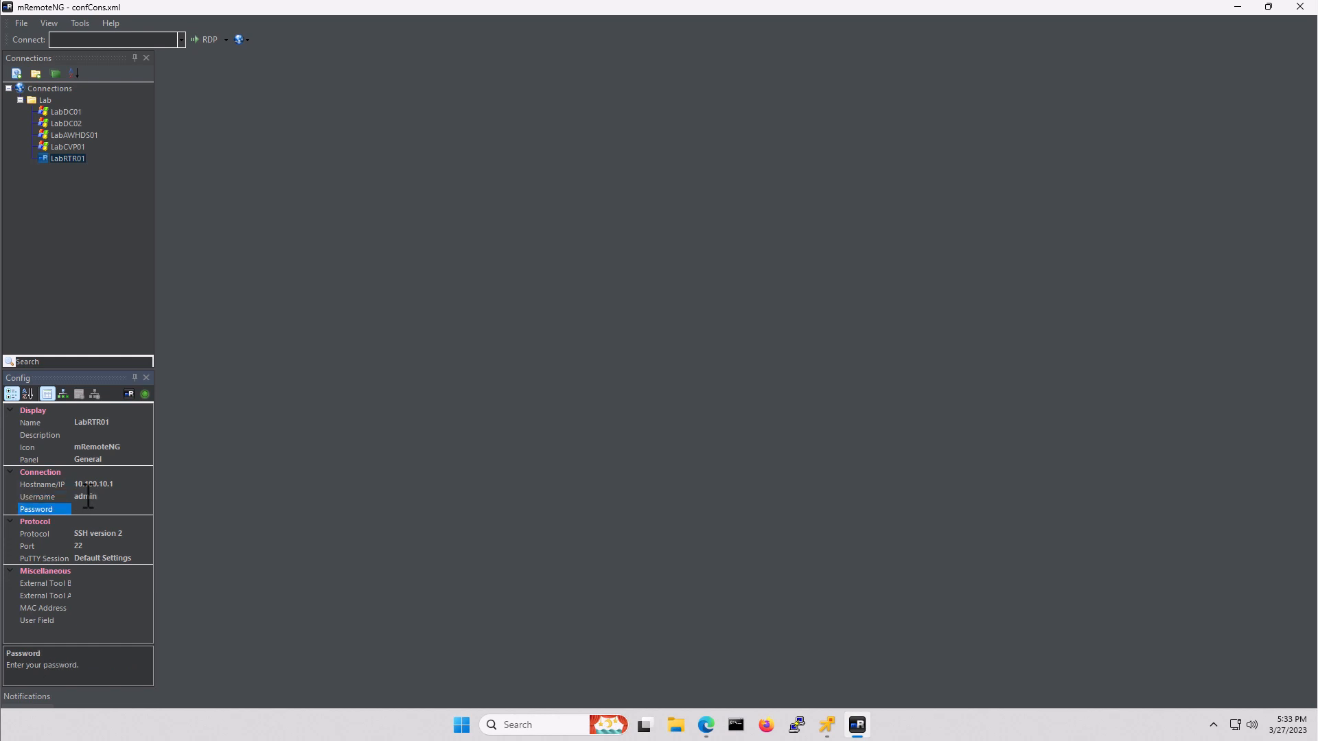
pyautogui.write('•••••')
pyautogui.doubleClick(68, 158)
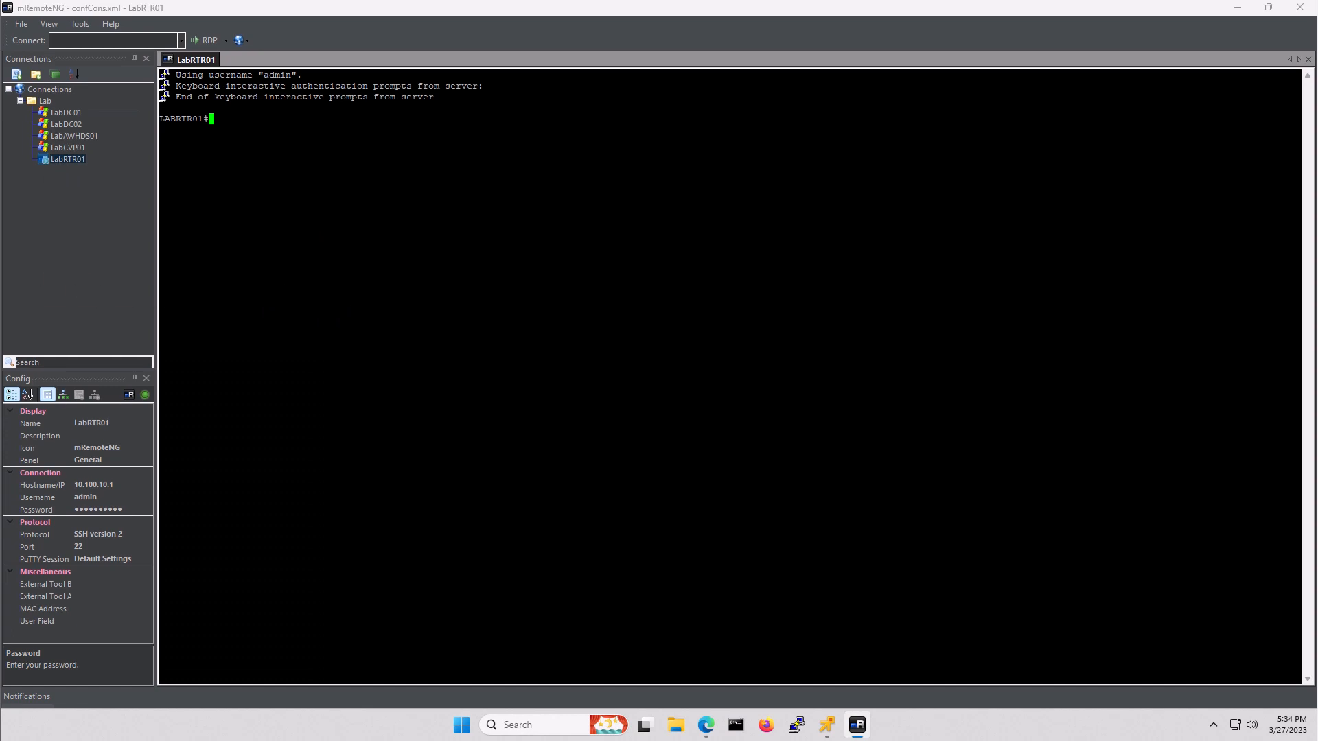
# - Enter voice service voip configuration and open the IP address trusted list
pyautogui.write('conf t')
pyautogui.press('Return')
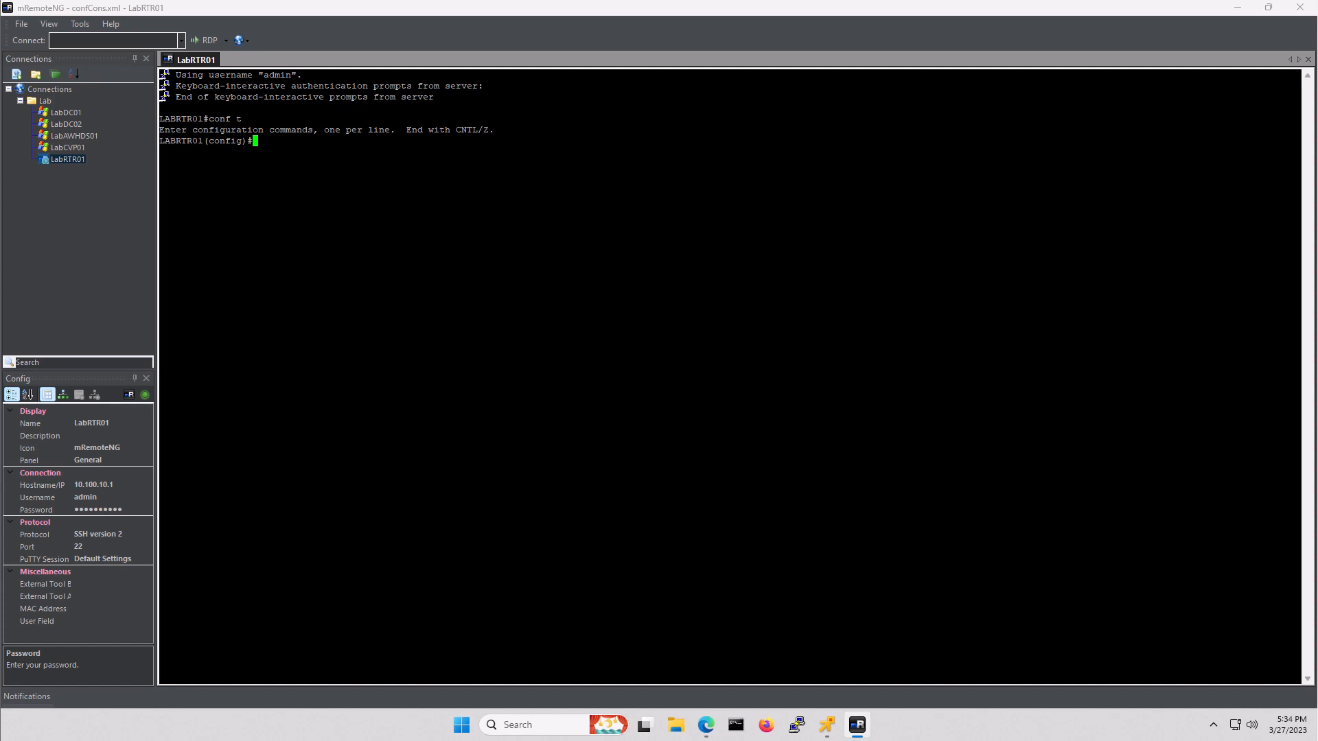
pyautogui.write('voice service voip')
pyautogui.press('Return')
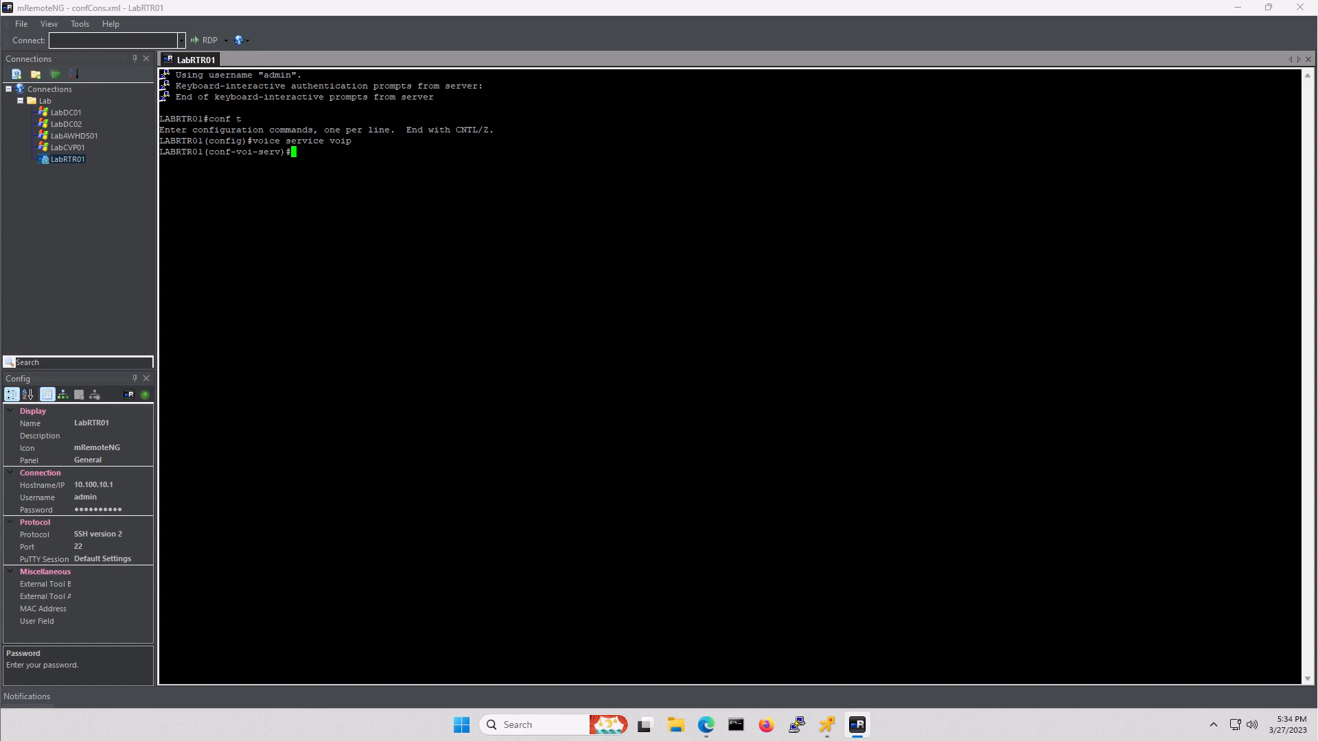
pyautogui.write('ip address trusted list')
pyautogui.press('Return')
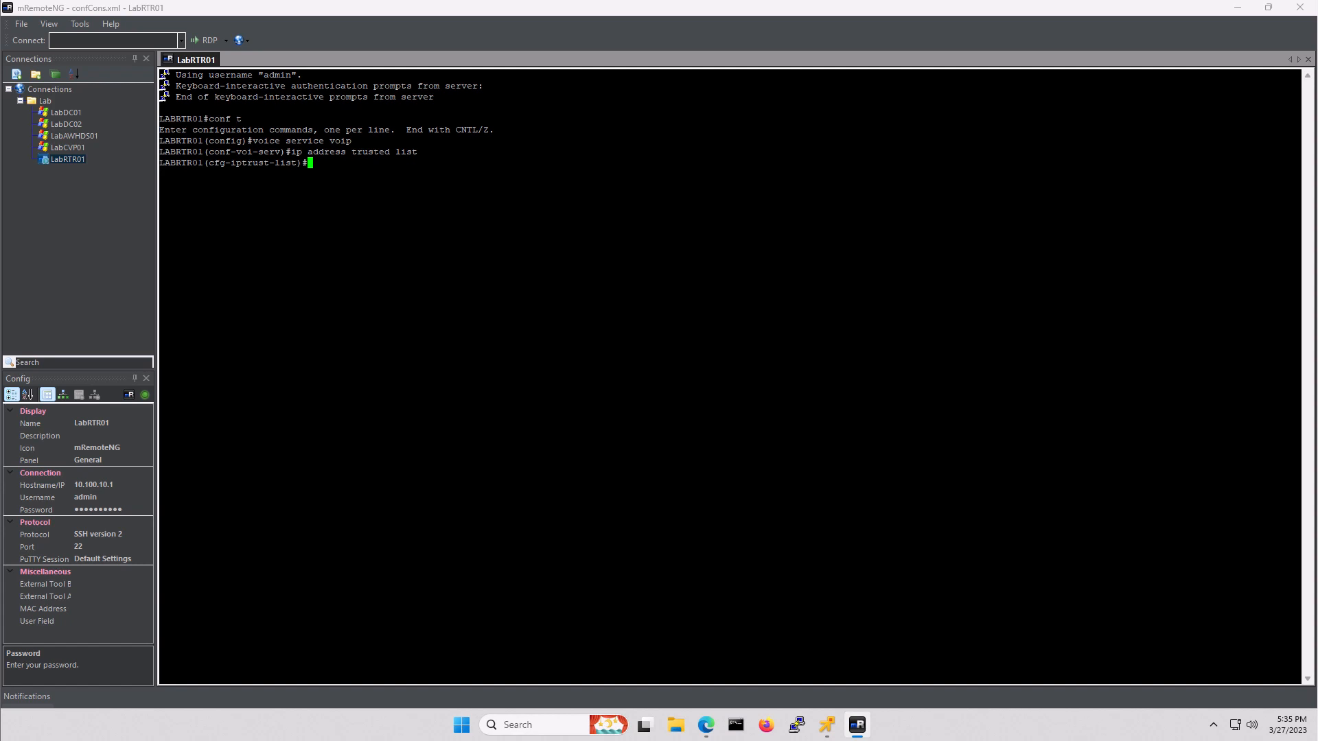
# - Trust networks 10.100.0.0 255.255.0.0 and 192.168.1.0 255.255.255.0
pyautogui.write('ipv4 10.100.0.0 255.255.0.0')
pyautogui.press('Return')
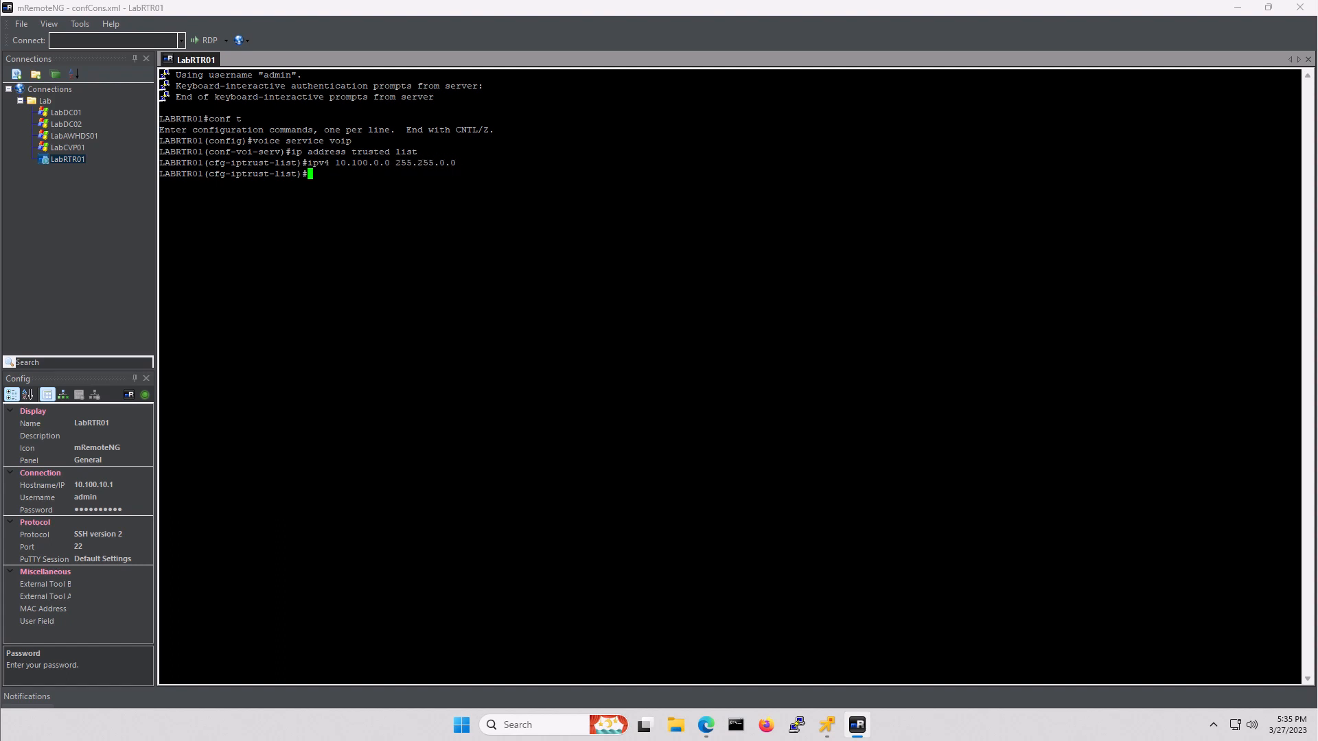
pyautogui.write('ip')
pyautogui.write('v4 182.1')
pyautogui.press('BackSpace')
pyautogui.press('BackSpace')
pyautogui.press('BackSpace')
pyautogui.press('BackSpace')
pyautogui.write('92.168.1.0 255.255.255.0')
pyautogui.press('Return')
# - Switch the router to mode border-element and type the h323-to-h323 allow-connections command
pyautogui.write('mod')
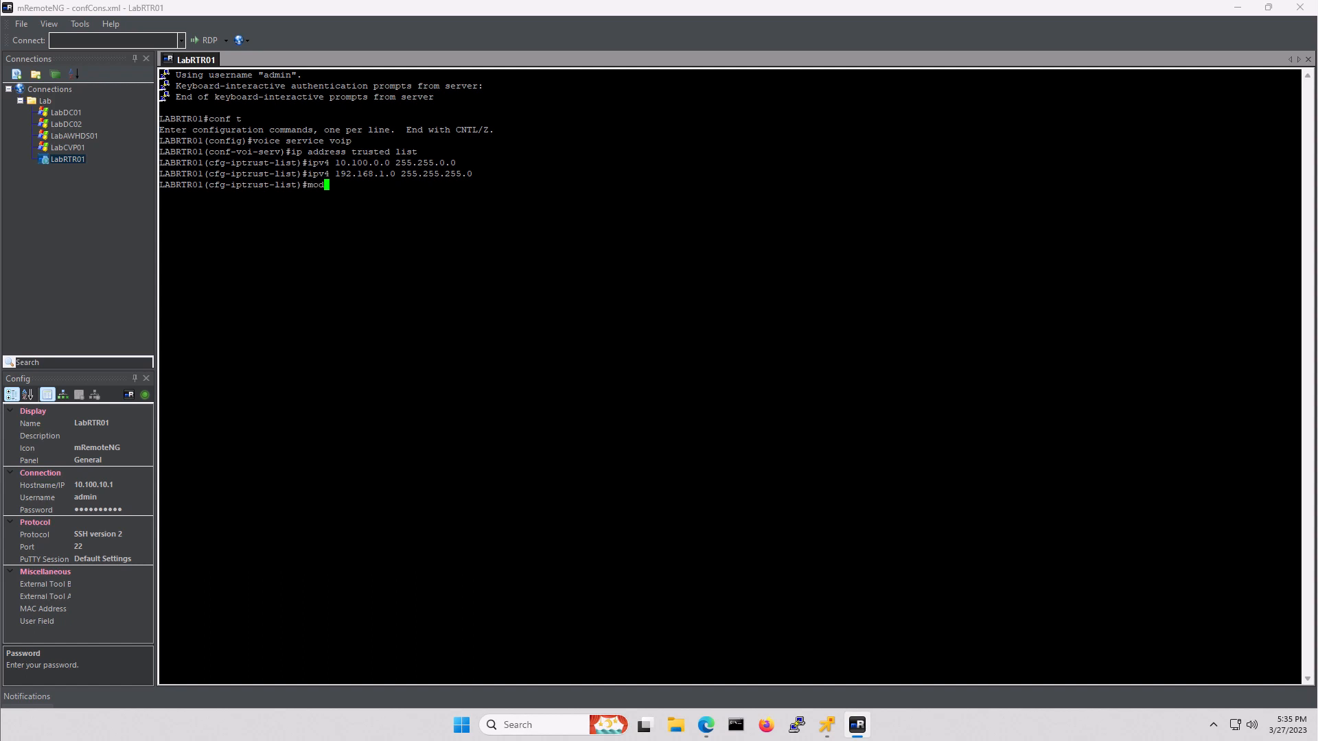
pyautogui.write('e border-element')
pyautogui.press('Return')
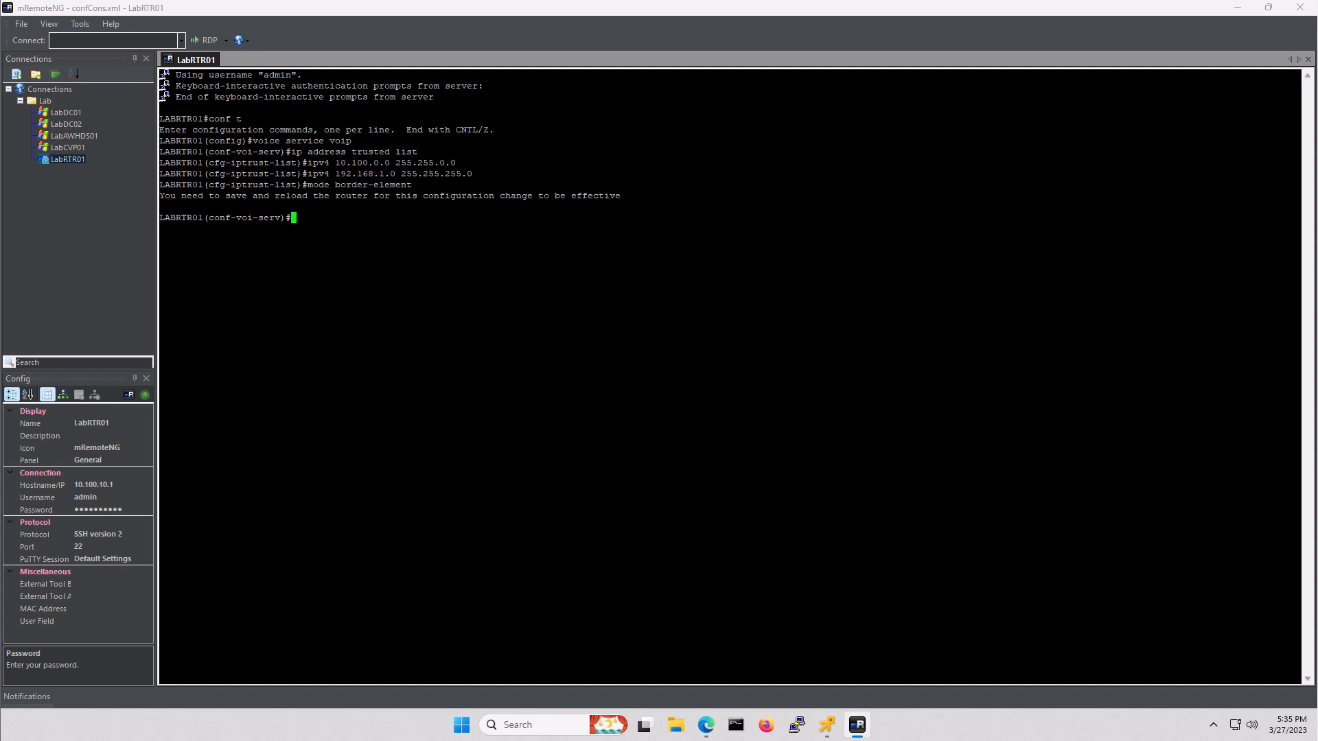
pyautogui.write('allow-connections h323 to h323')
# - Allow h323-to-h323, h323-to-sip, sip-to-h323 and sip-to-sip connections
pyautogui.press('Return')
pyautogui.write('allow-c')
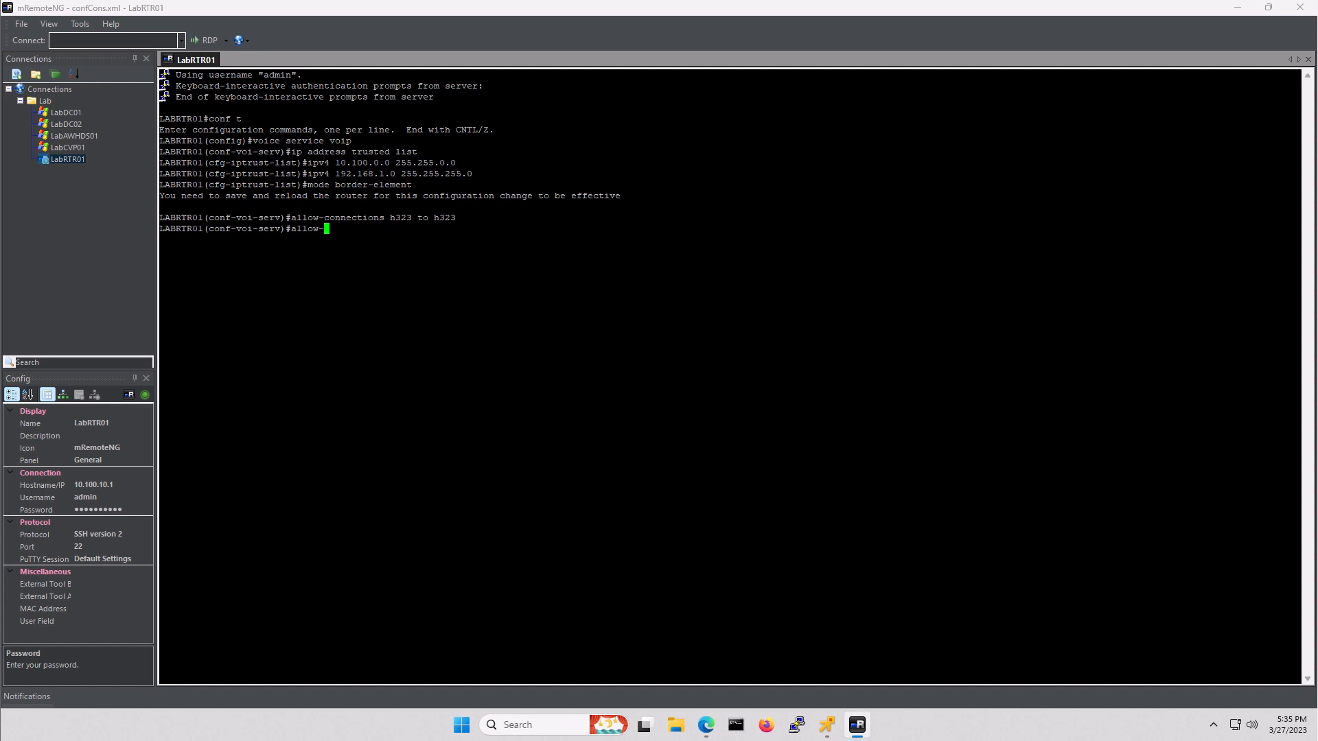
pyautogui.write('onnections h323')
pyautogui.write('to sip')
pyautogui.press('Return')
pyautogui.write('all')
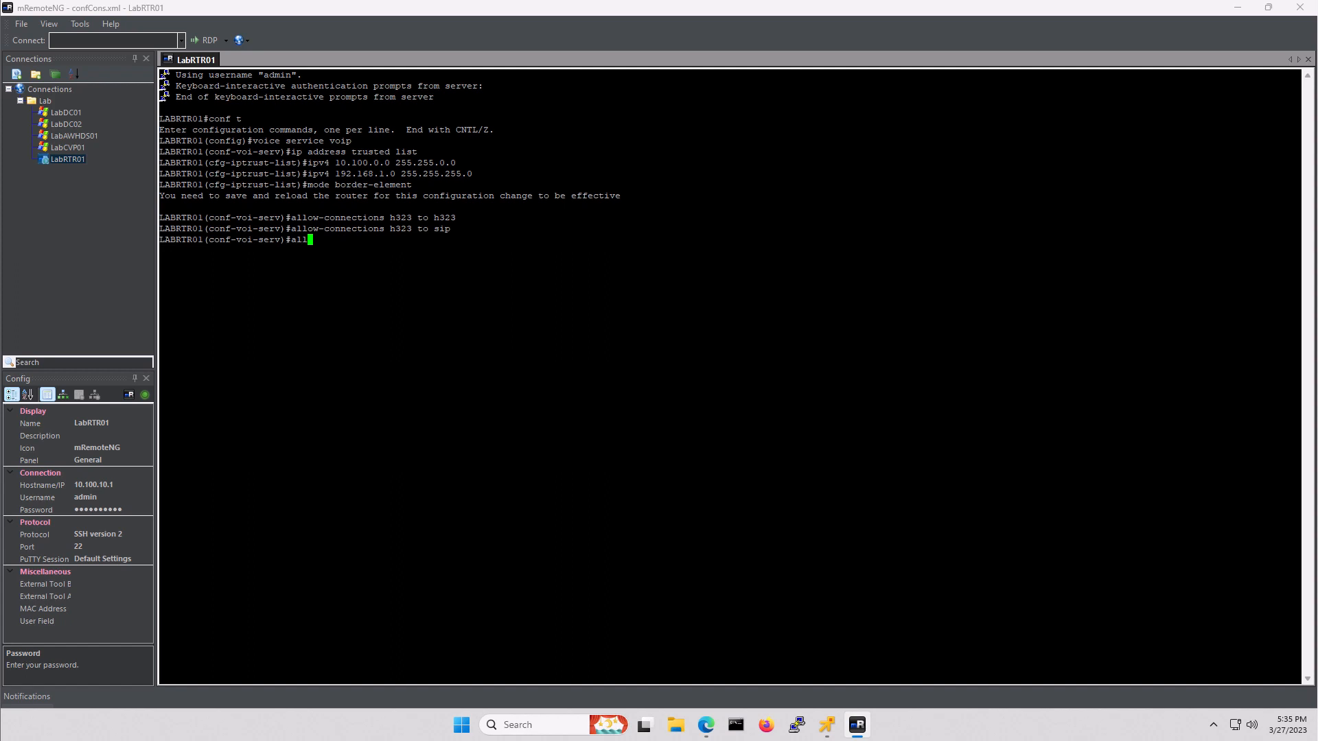
pyautogui.write('ow-connections sip to h323')
pyautogui.press('Return')
pyautogui.write('allow ')
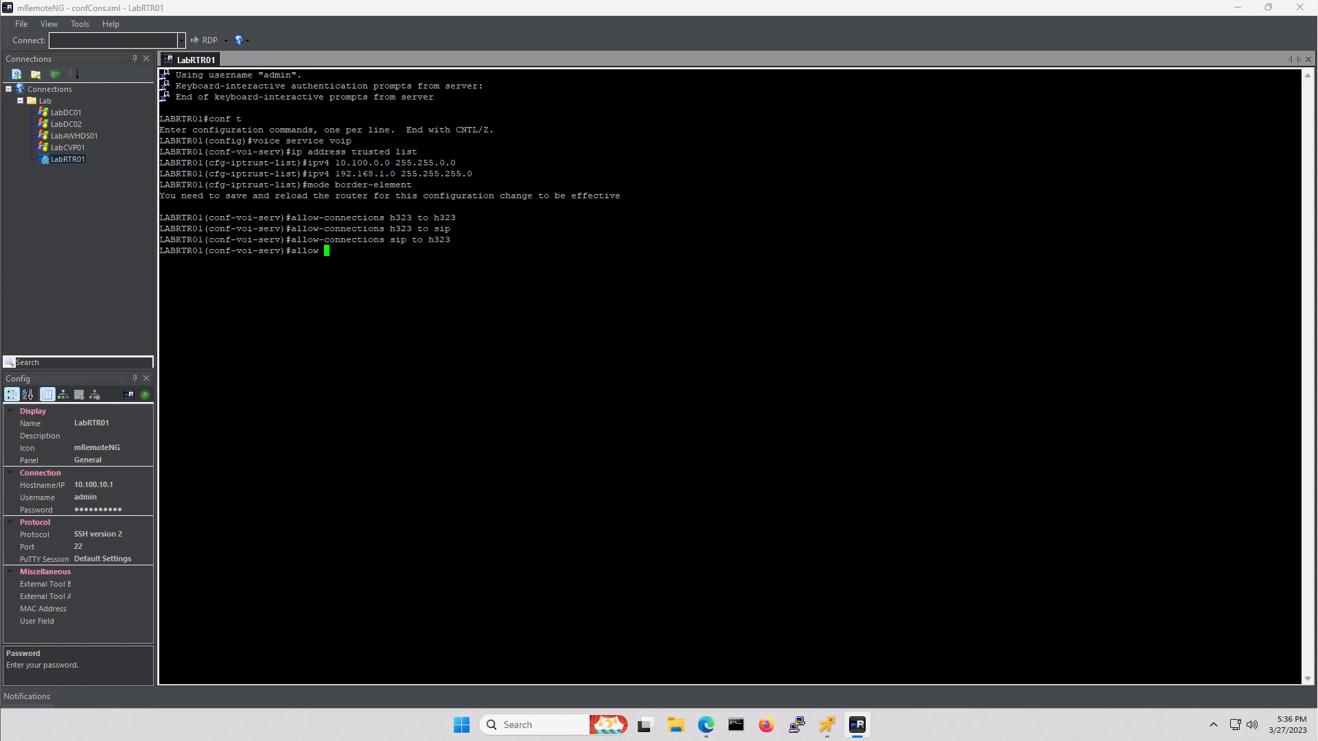
pyautogui.write('connections sip to sip')
pyautogui.press('Return')
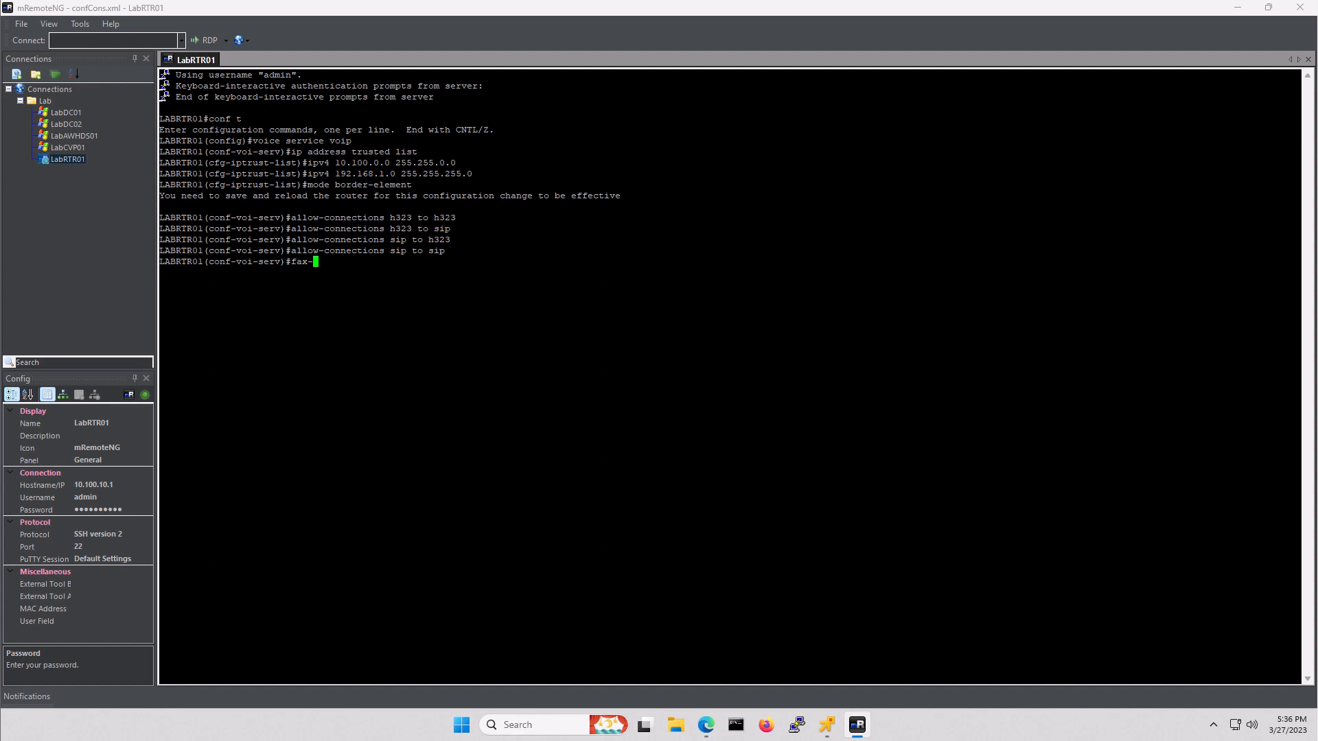
# - Set fax protocol pass-through g711ulaw and enter SIP configuration
pyautogui.write('fax-')
pyautogui.press('BackSpace')
pyautogui.write('protocol pass-through g711ulaw')
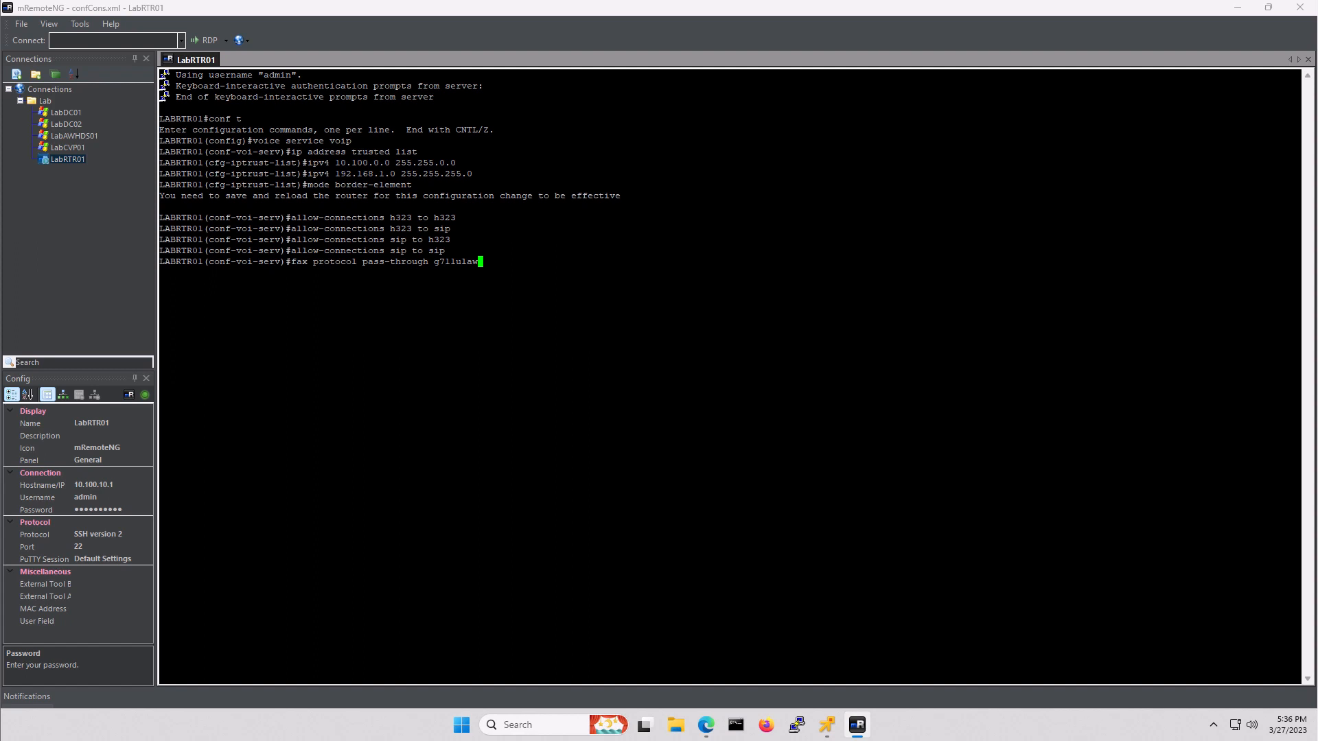
pyautogui.press('Return')
pyautogui.write('sip')
pyautogui.press('Return')
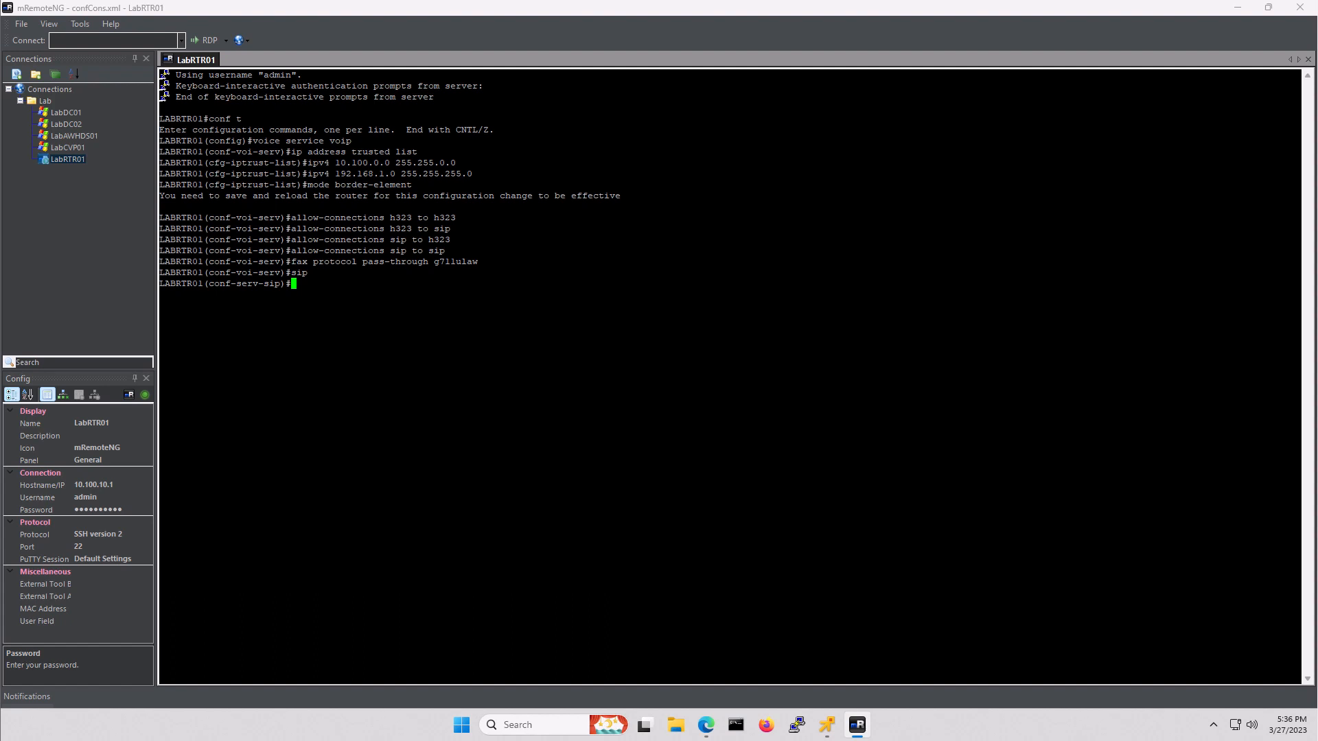
# - Bind SIP control and media source-interface to GigabitEthernet0/0.10
pyautogui.write('bind control source-interface GigabitEtherbet')
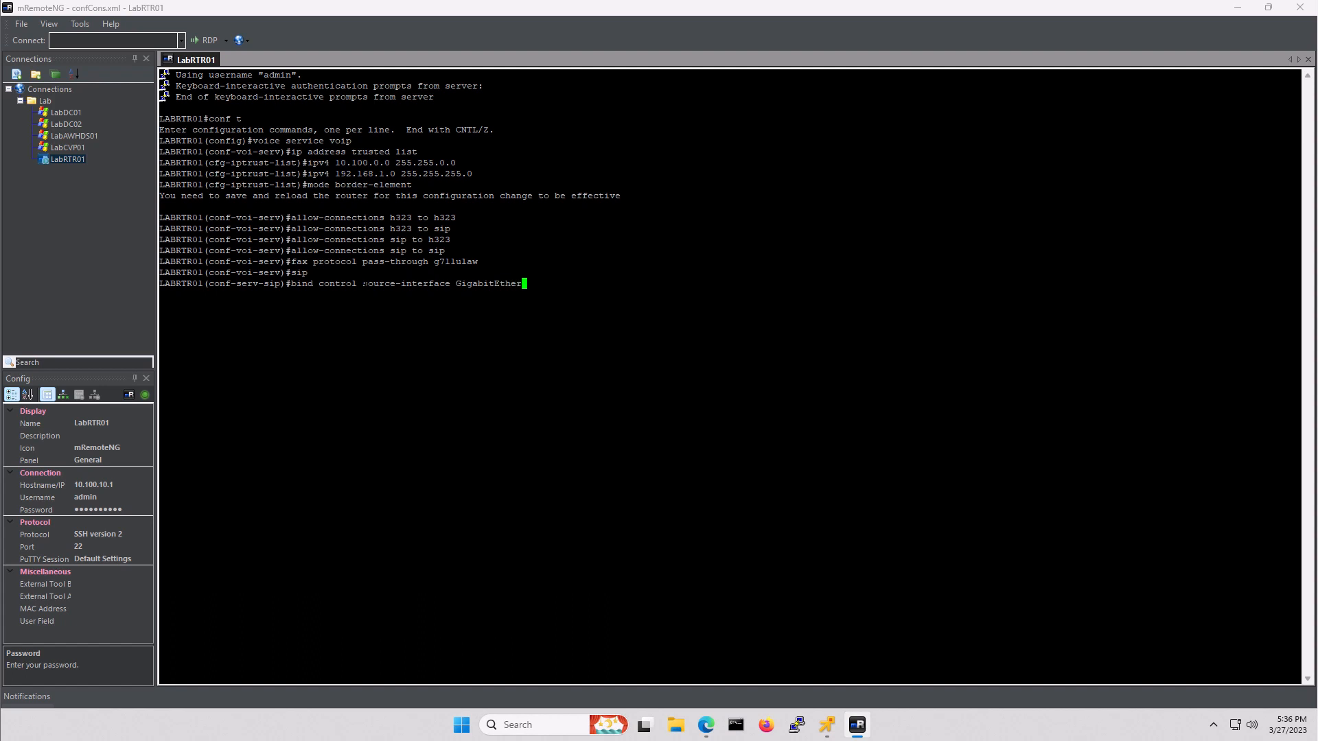
pyautogui.press('BackSpace')
pyautogui.press('BackSpace')
pyautogui.press('BackSpace')
pyautogui.write('net0/0.10')
pyautogui.press('Return')
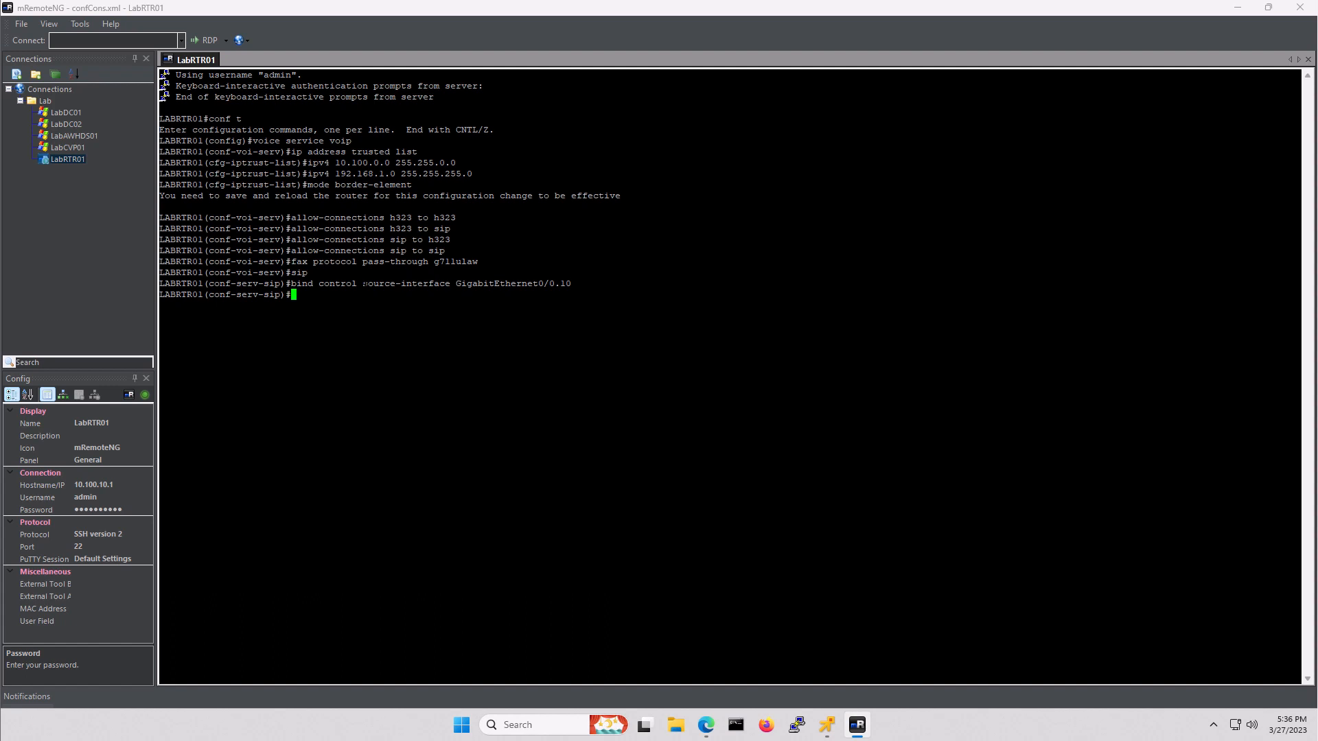
pyautogui.write('bind media source-interface Giga')
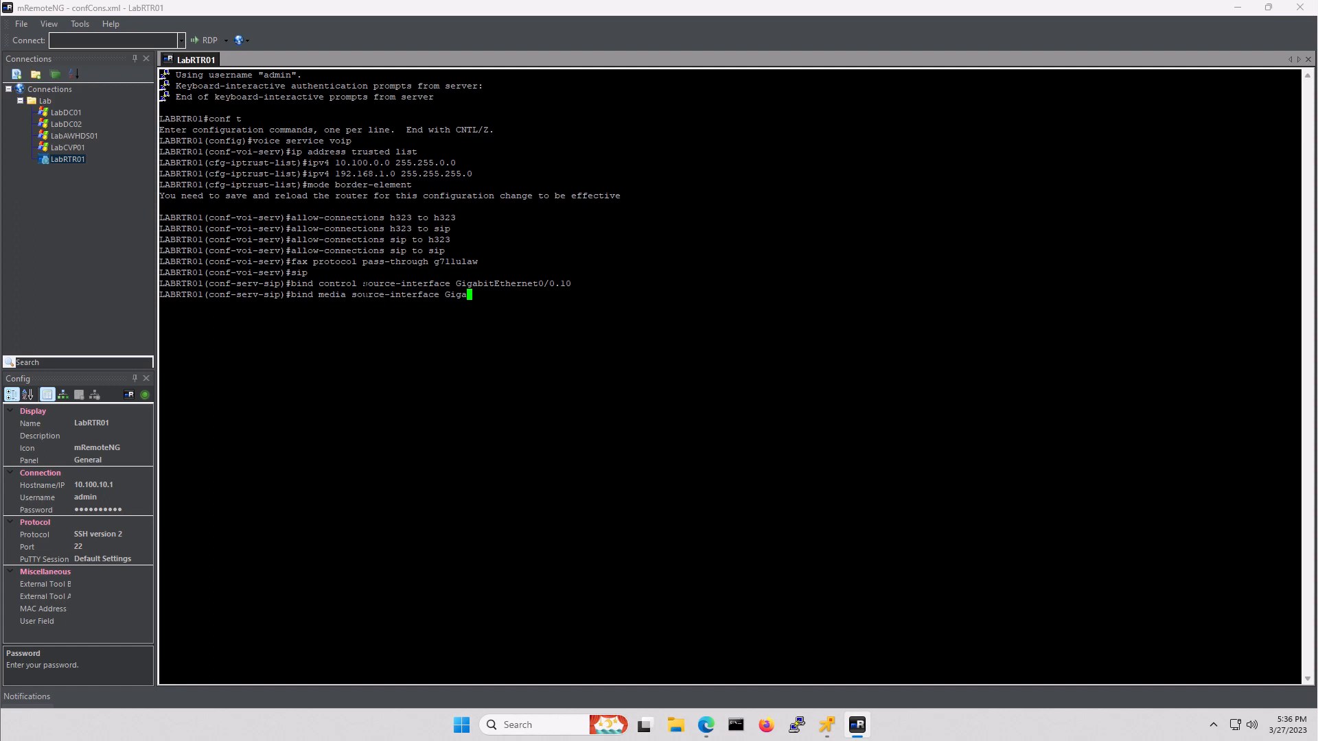
pyautogui.write('bitEthernet0/0.10/;.10')
pyautogui.press('Return')
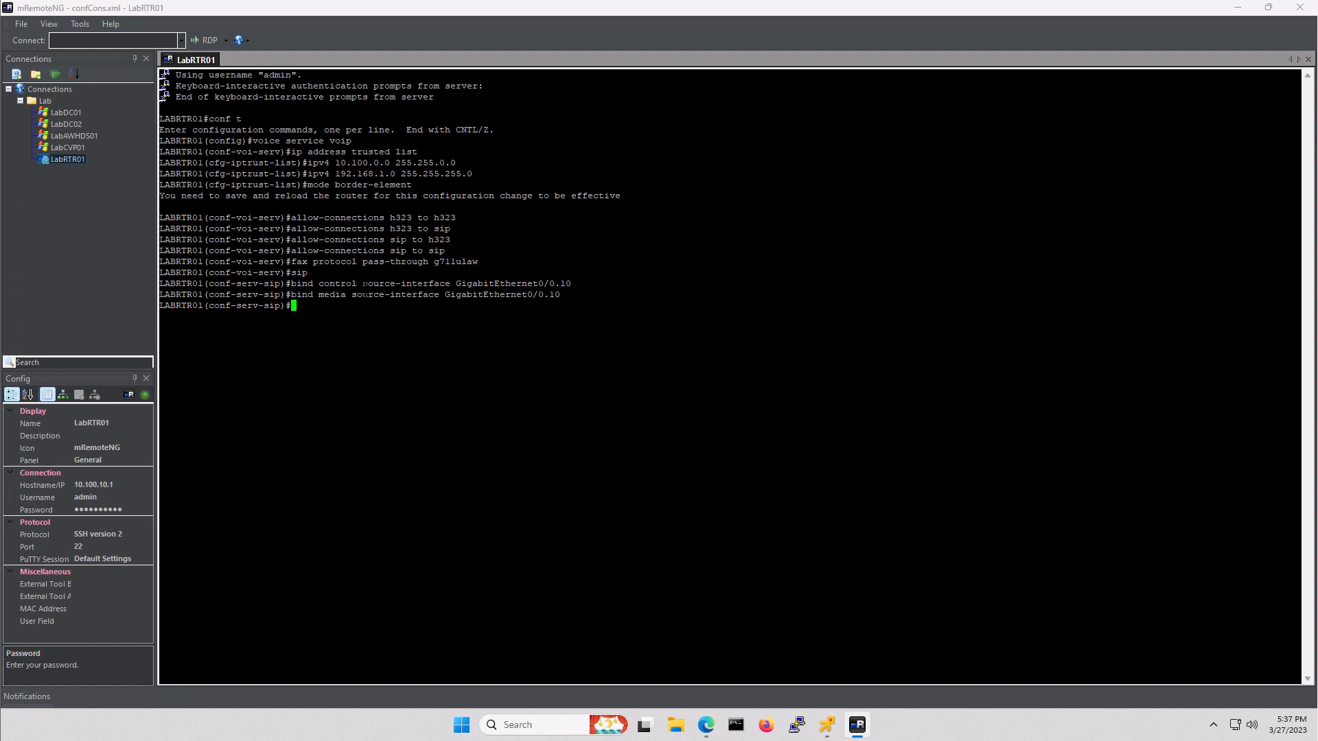
# - Enable header-passing and requri-passing, and set registrar server expires max 36000 min 600
pyautogui.write('header-passing')
pyautogui.press('Return')
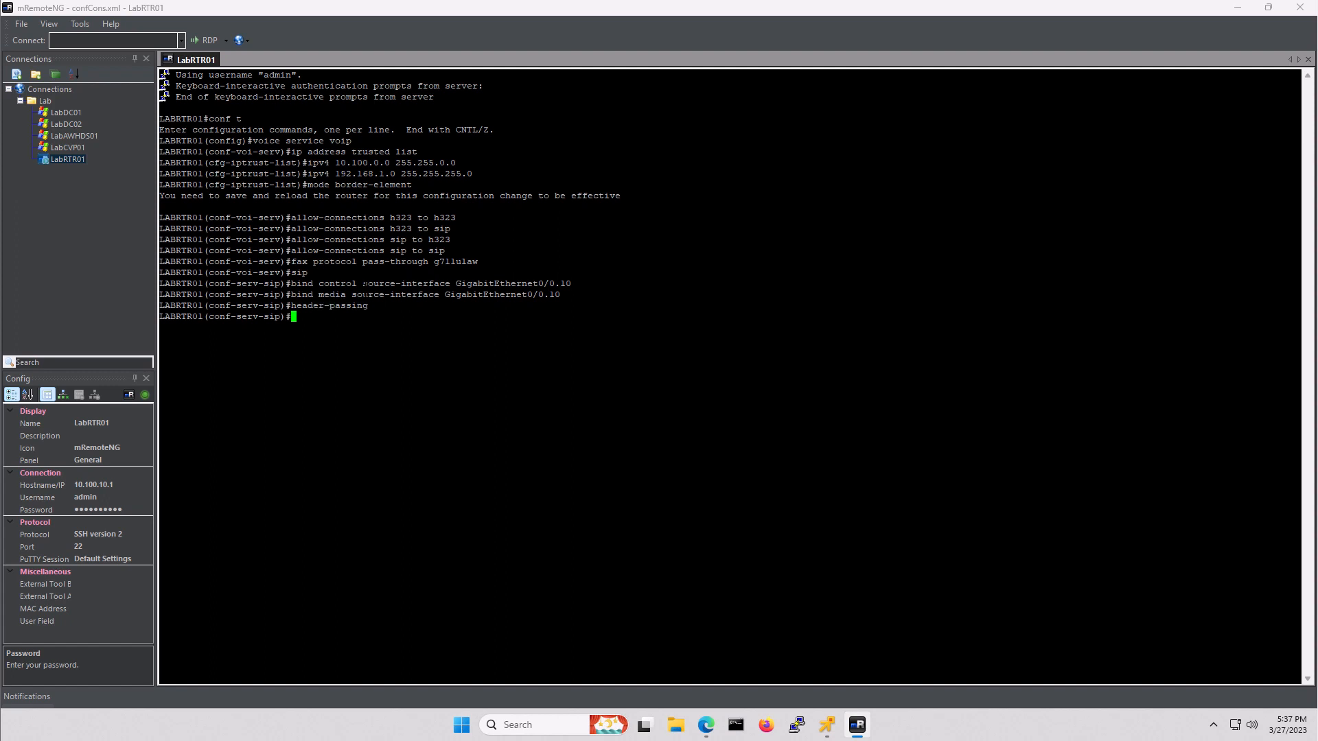
pyautogui.write('requri-passing')
pyautogui.press('Return')
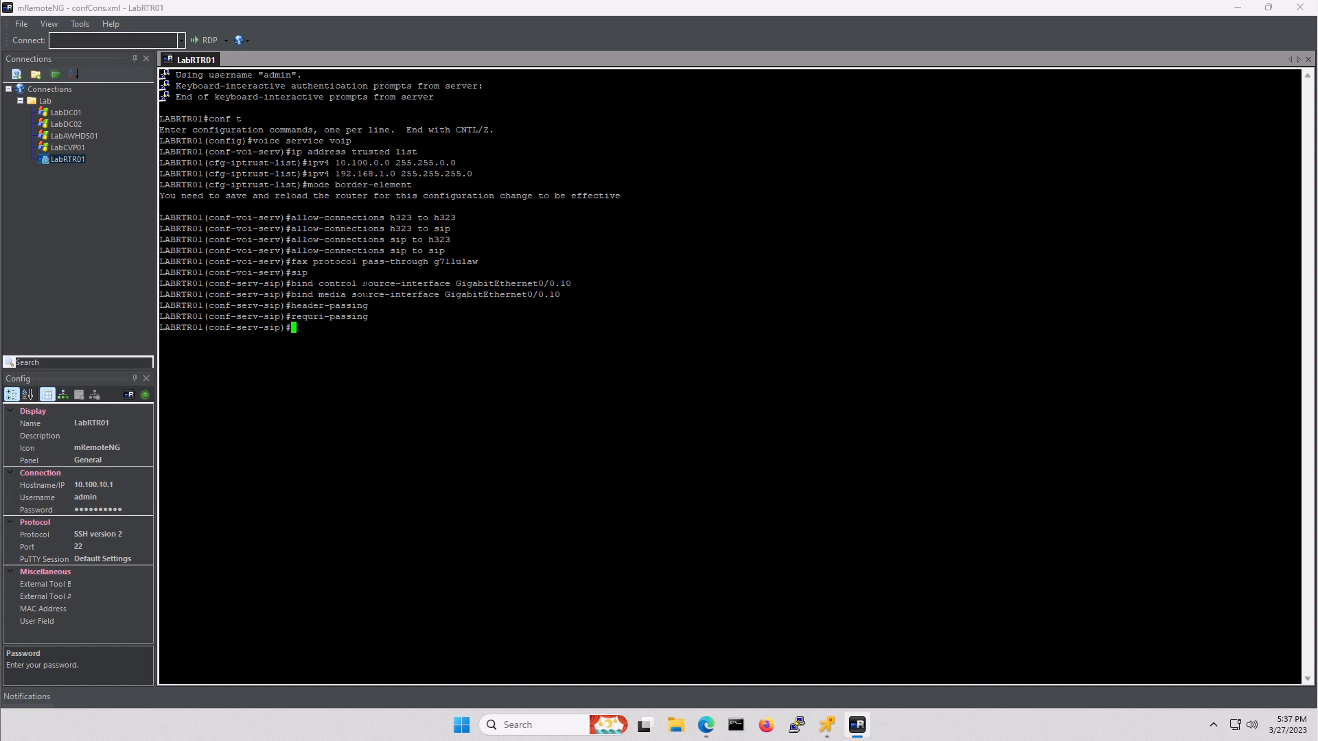
pyautogui.write('re')
pyautogui.write('gistra')
pyautogui.write('r server excpi')
pyautogui.write('ire')
pyautogui.write('s max 3600')
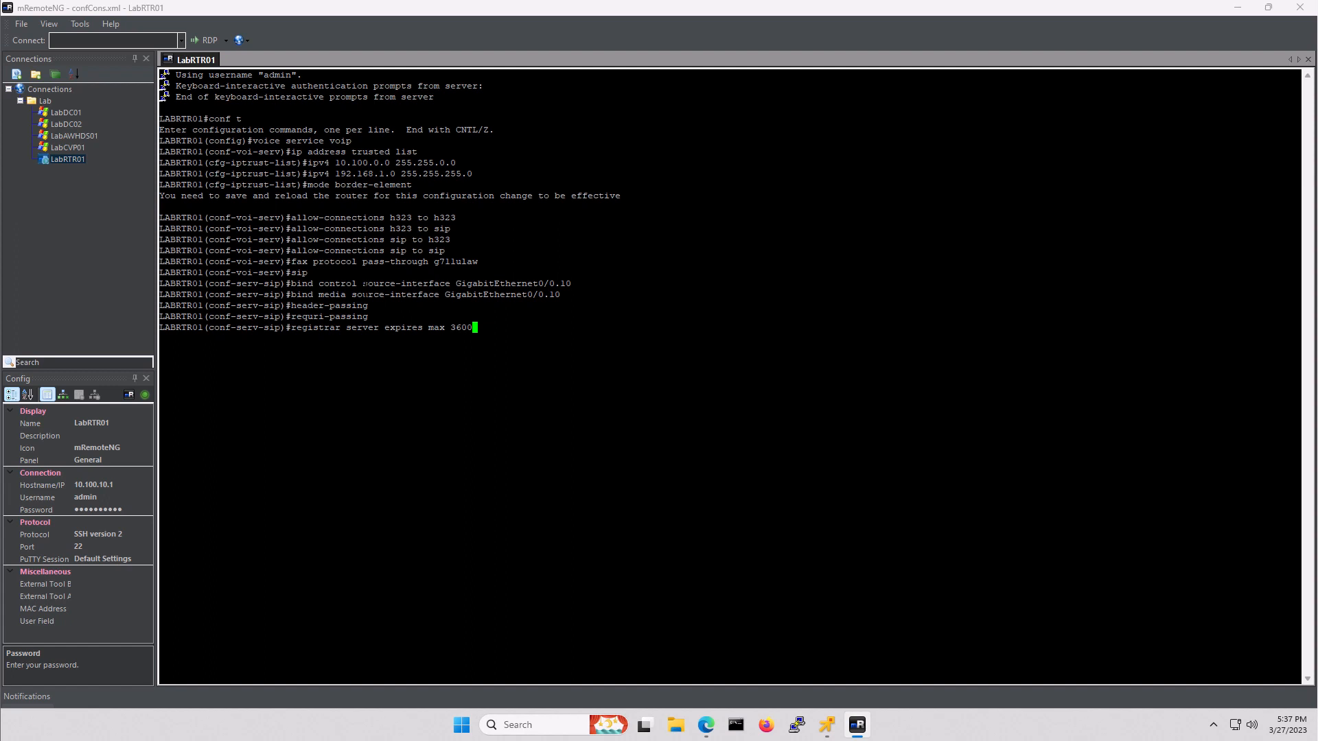
pyautogui.write('0 min 600')
pyautogui.press('Return')
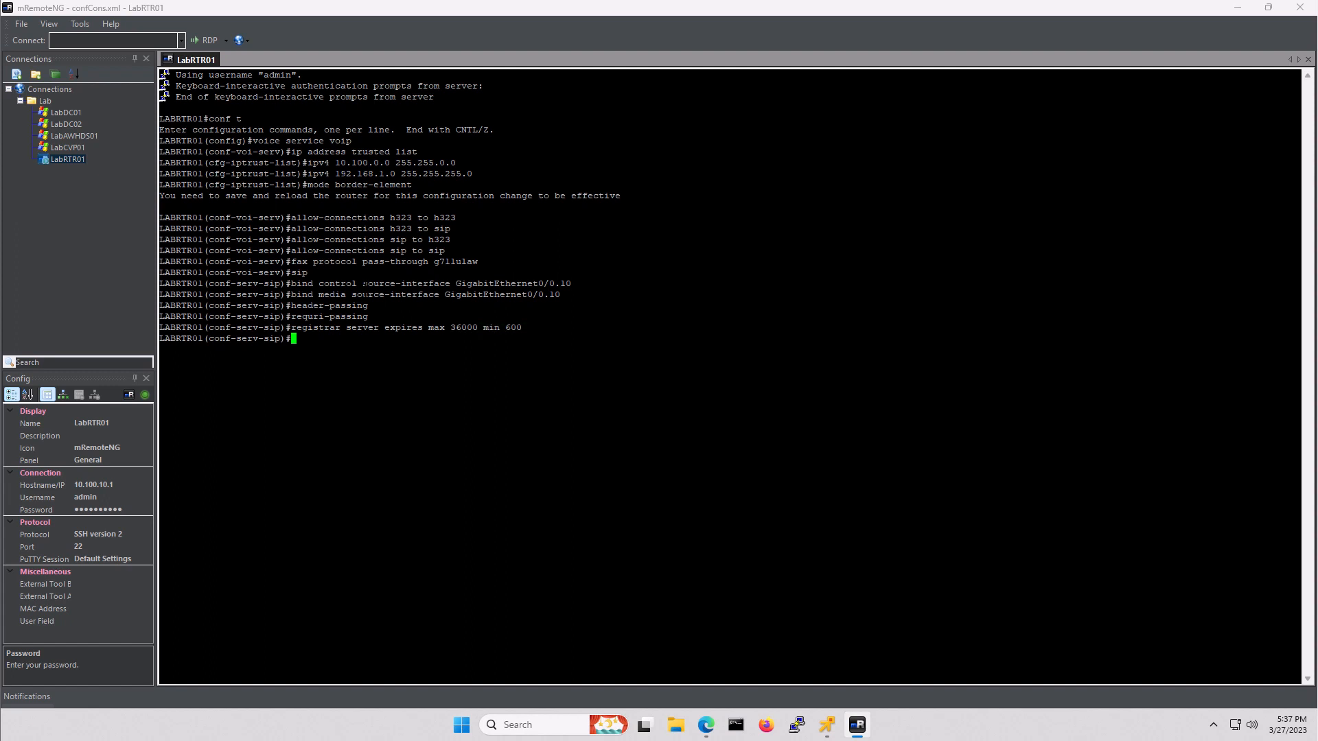
# - Force early-offer for SIP calls and type the voice class codec command
pyautogui.write('er')
pyautogui.press('BackSpace')
pyautogui.write('al')
pyautogui.write('ly')
pyautogui.write('-offer ')
pyautogui.write('for')
pyautogui.write('ced')
pyautogui.press('Return')
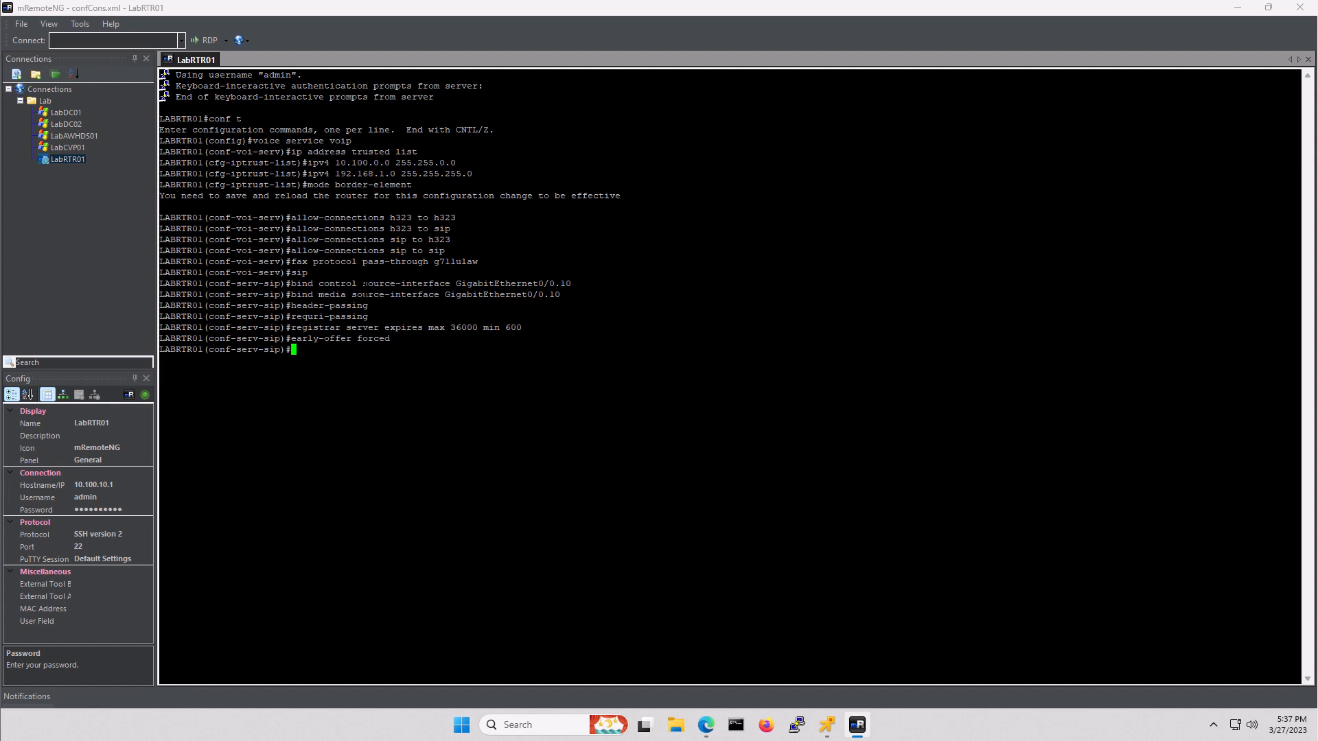
pyautogui.press('Return')
pyautogui.write('vpoce')
pyautogui.press('BackSpace')
pyautogui.press('BackSpace')
pyautogui.press('BackSpace')
pyautogui.press('BackSpace')
pyautogui.write('oice')
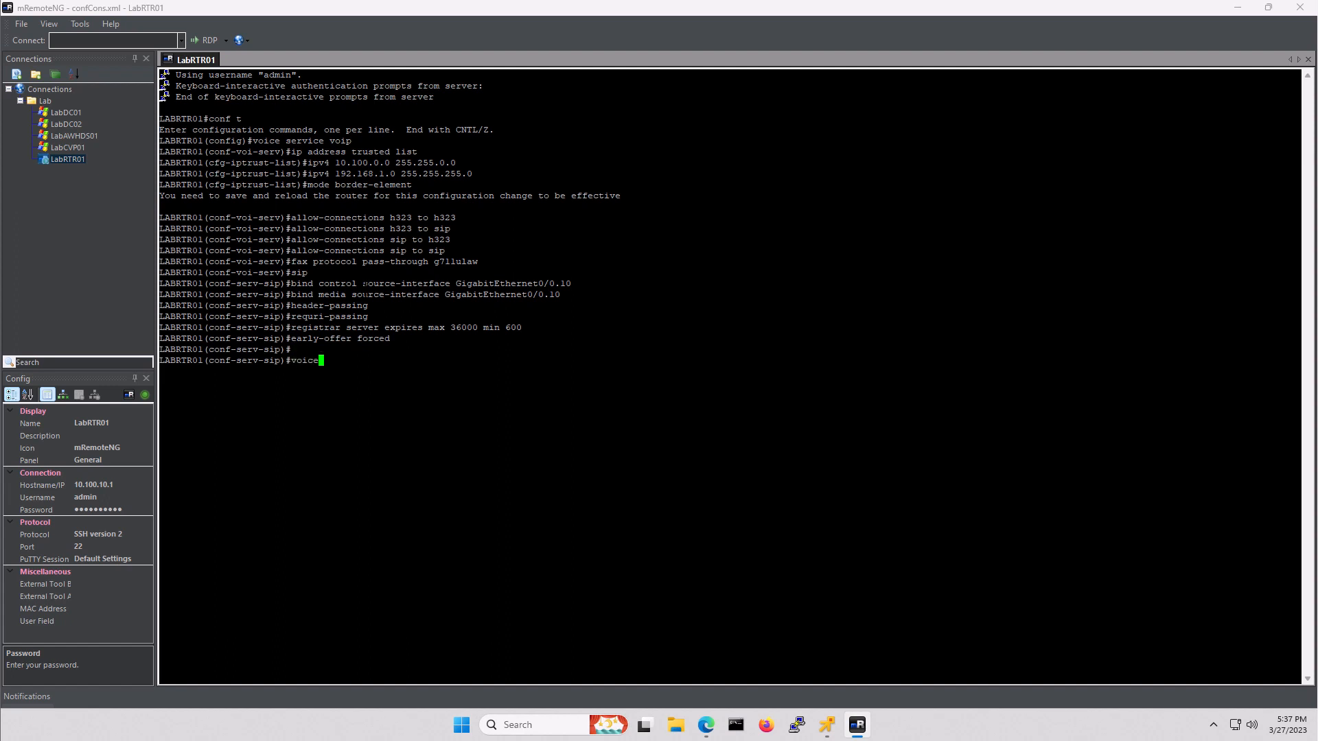
pyautogui.write(' class codec 1')
# - Create codec class 1 preferring g711ulaw, then g711alaw, then g729r8
pyautogui.press('Return')
pyautogui.write('cod')
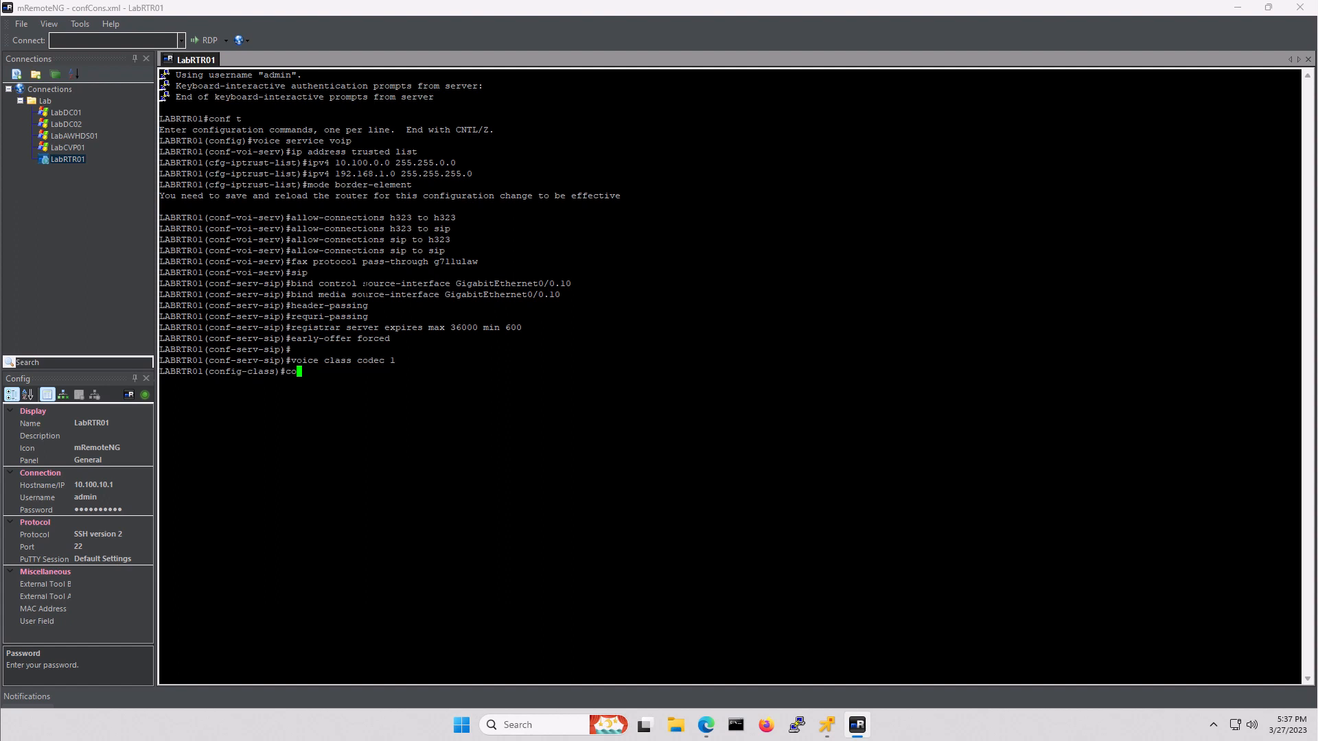
pyautogui.write('ec preference 1 g711ulaw')
pyautogui.press('Return')
pyautogui.write('code')
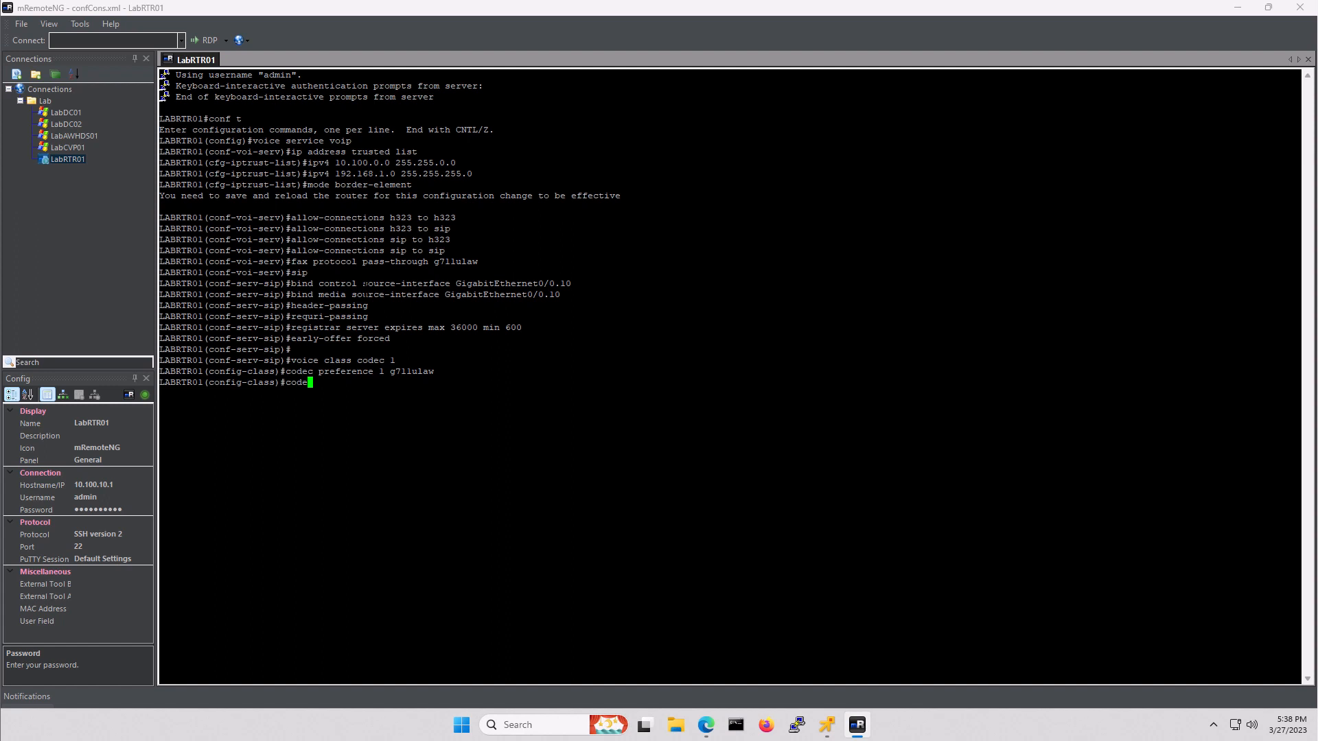
pyautogui.write('c preference 2 g711alaw')
pyautogui.press('Return')
pyautogui.write('codec')
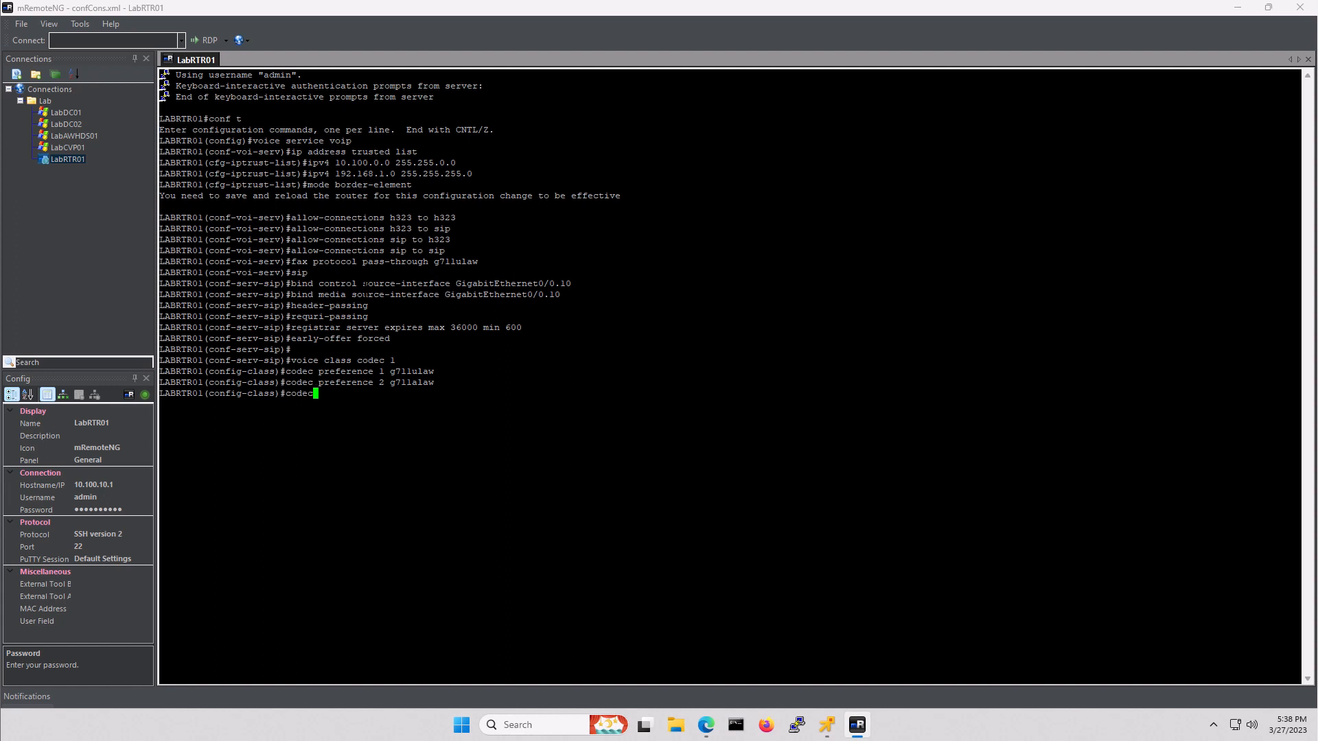
pyautogui.write(' preference 3 g729r8')
pyautogui.press('Return')
# - Type the voice class sip-profiles command for the first SIP profile
pyautogui.write('vocie')
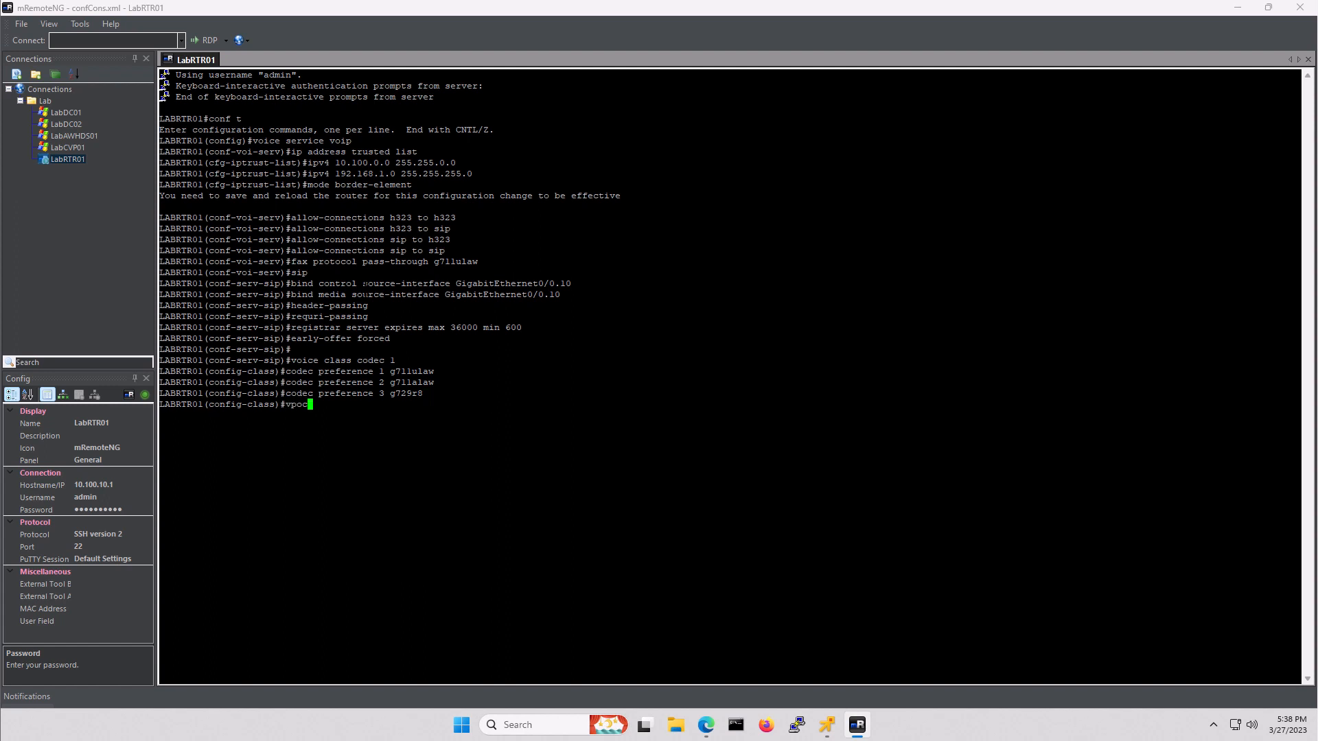
pyautogui.press('BackSpace')
pyautogui.press('BackSpace')
pyautogui.press('BackSpace')
pyautogui.press('BackSpace')
pyautogui.press('BackSpace')
pyautogui.write('onfig-class)#voice class sip-profioles')
pyautogui.press('BackSpace')
pyautogui.press('BackSpace')
pyautogui.press('BackSpace')
pyautogui.press('BackSpace')
# - Create SIP profile 1 removing the Require header from 200 responses
pyautogui.write('les 1')
pyautogui.press('Return')
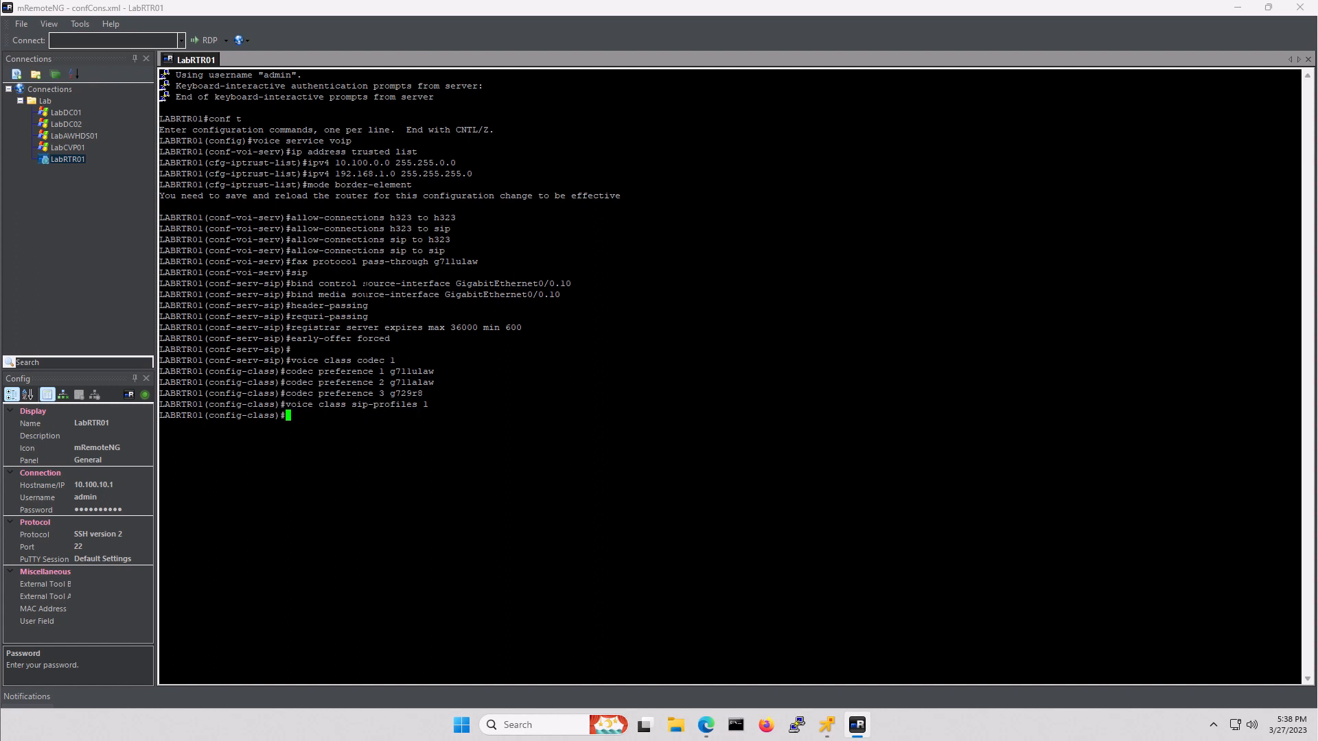
pyautogui.write('response 200 sip-header Require remove')
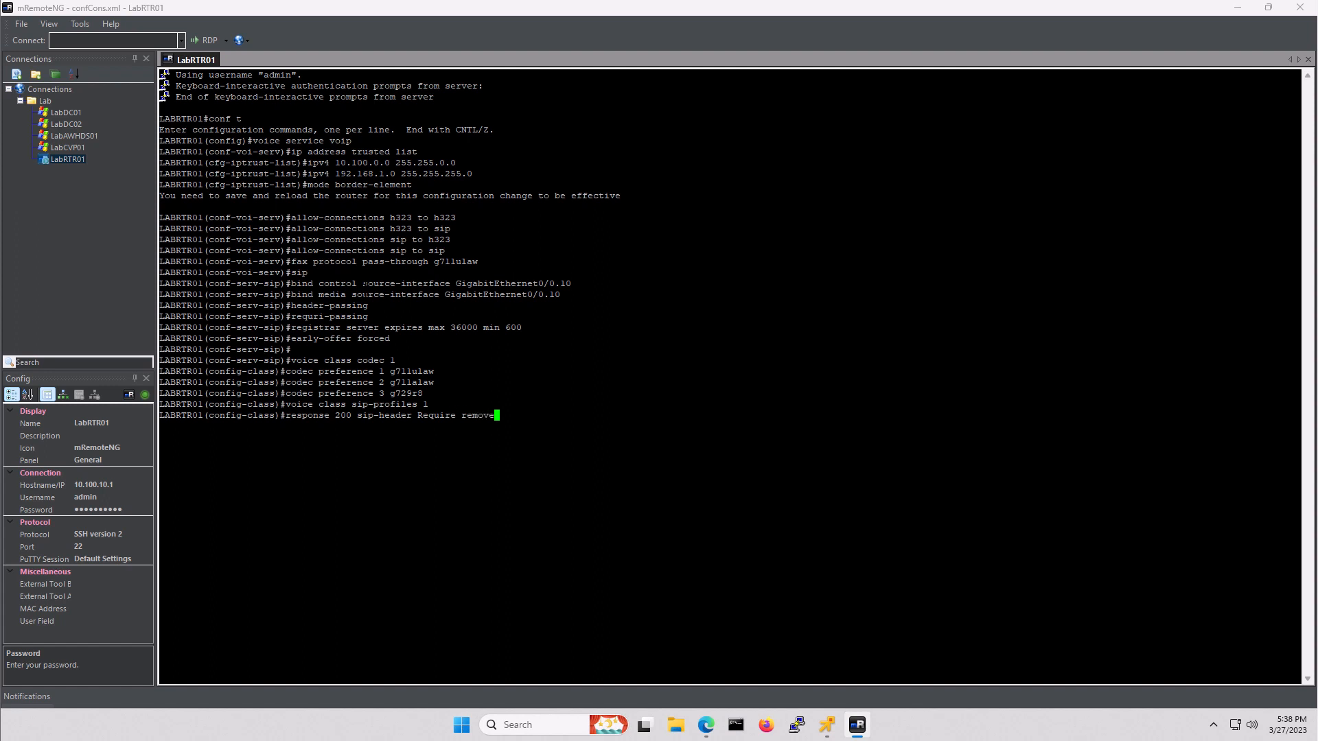
pyautogui.press('Return')
# - Create SIP profile 2 copying the To user into u01 and rewriting the INVITE Request-URI
pyautogui.write('voice ')
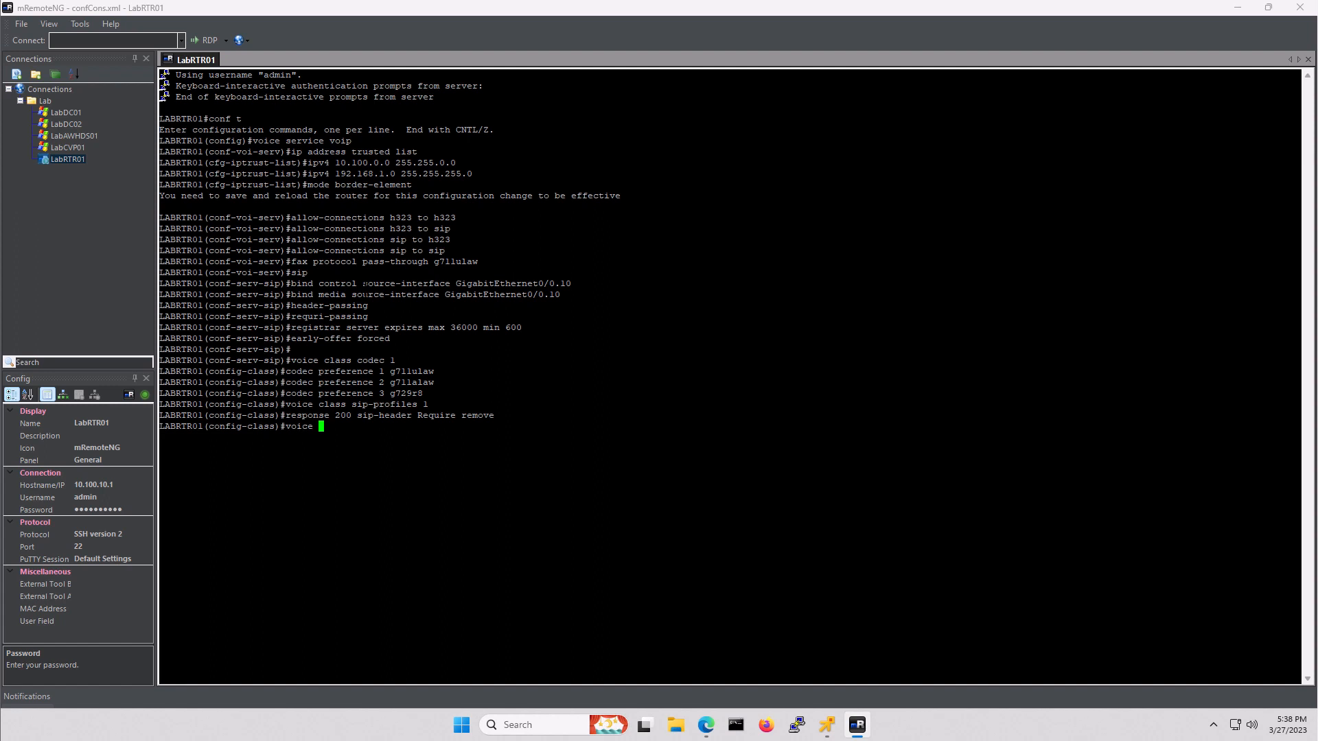
pyautogui.write('class sip-profiles 2')
pyautogui.press('Return')
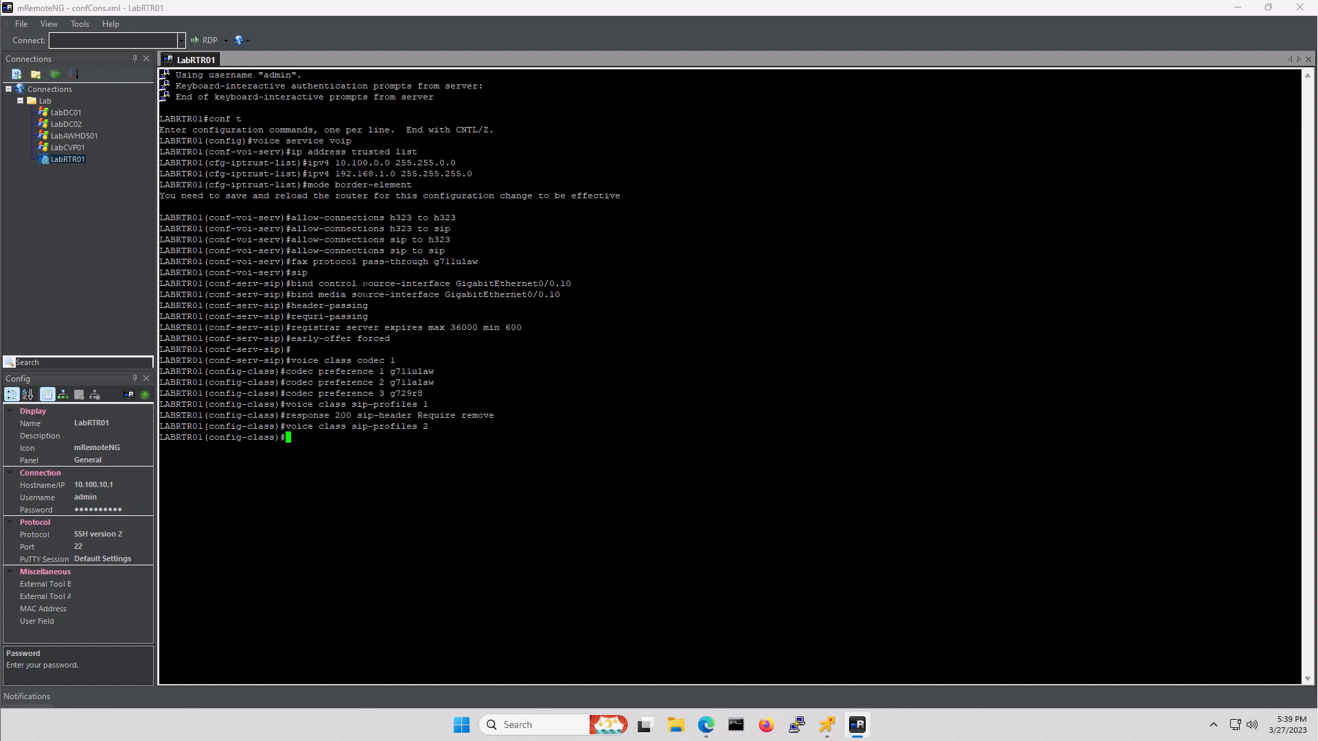
pyautogui.write('request INVITE peer-header sip')
pyautogui.write('TO cop')
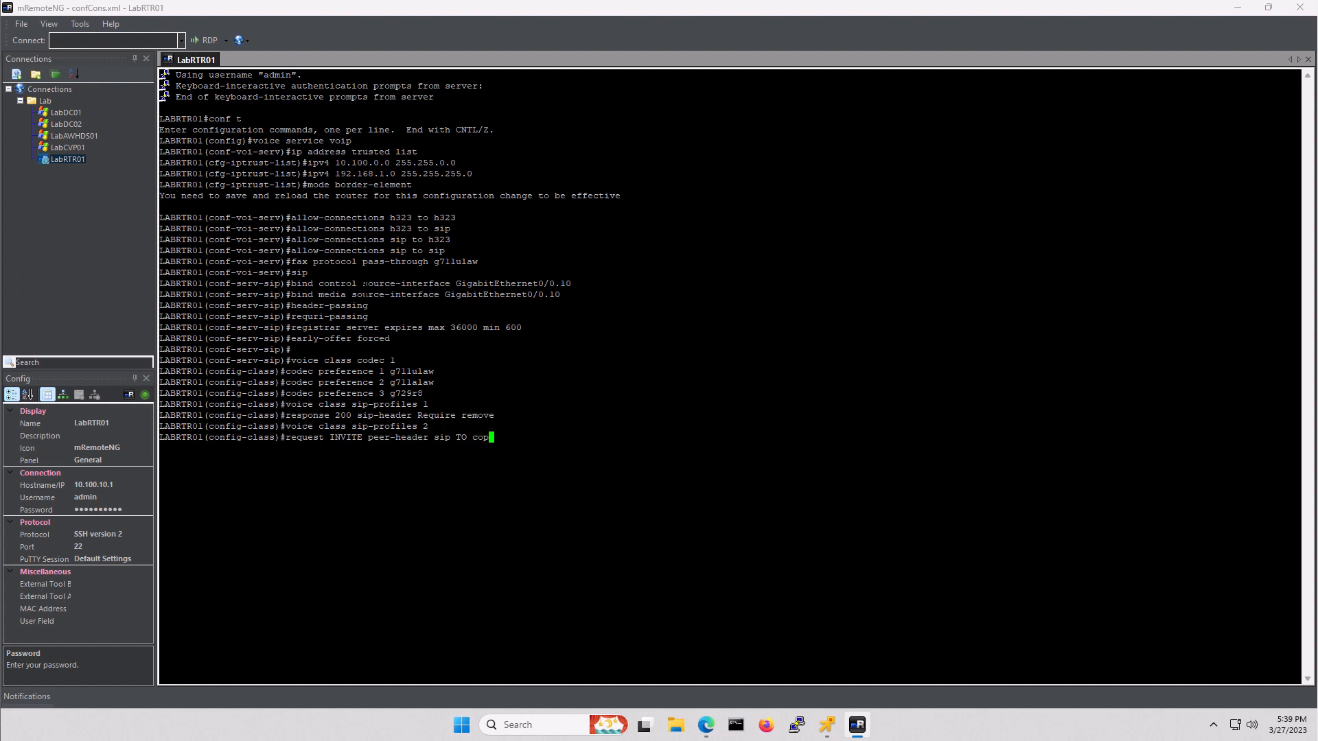
pyautogui.write('y "sip:(.*)@" u01')
pyautogui.press('Return')
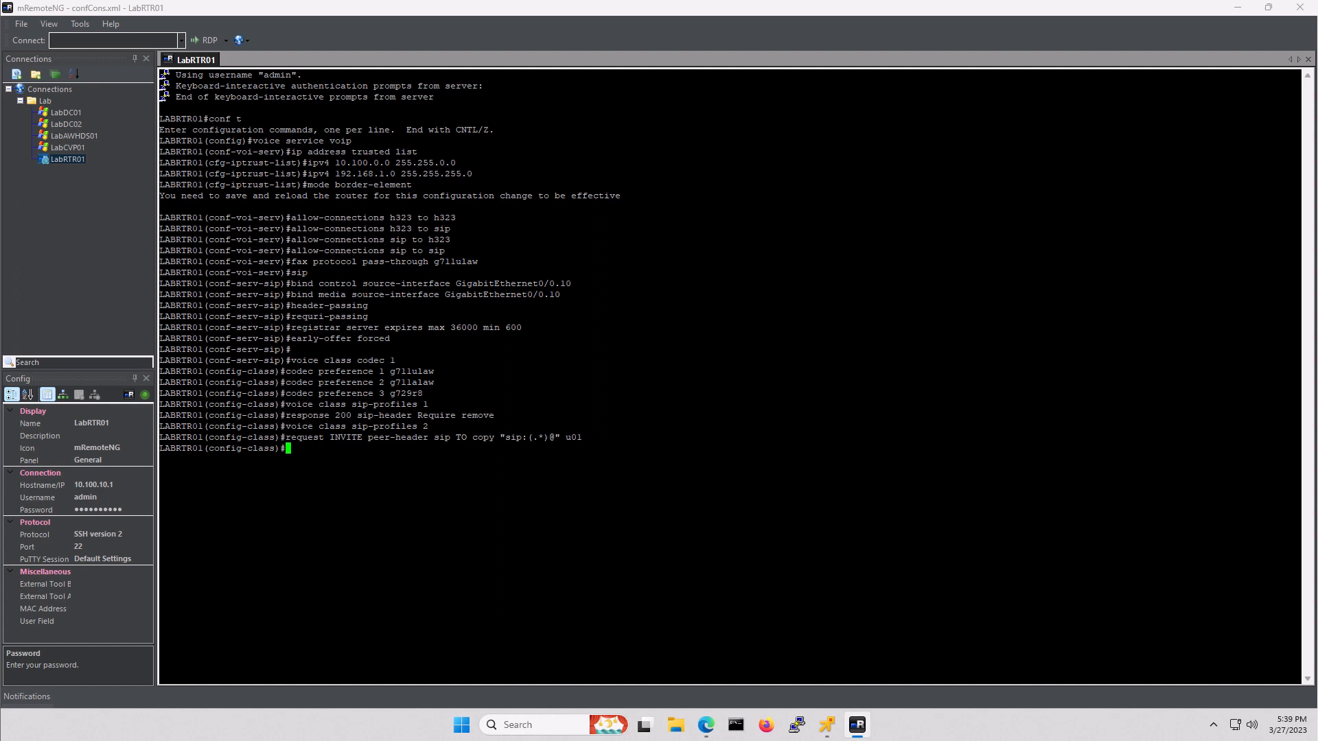
pyautogui.write('request INVITE sip-header SIP-Req-URI modi')
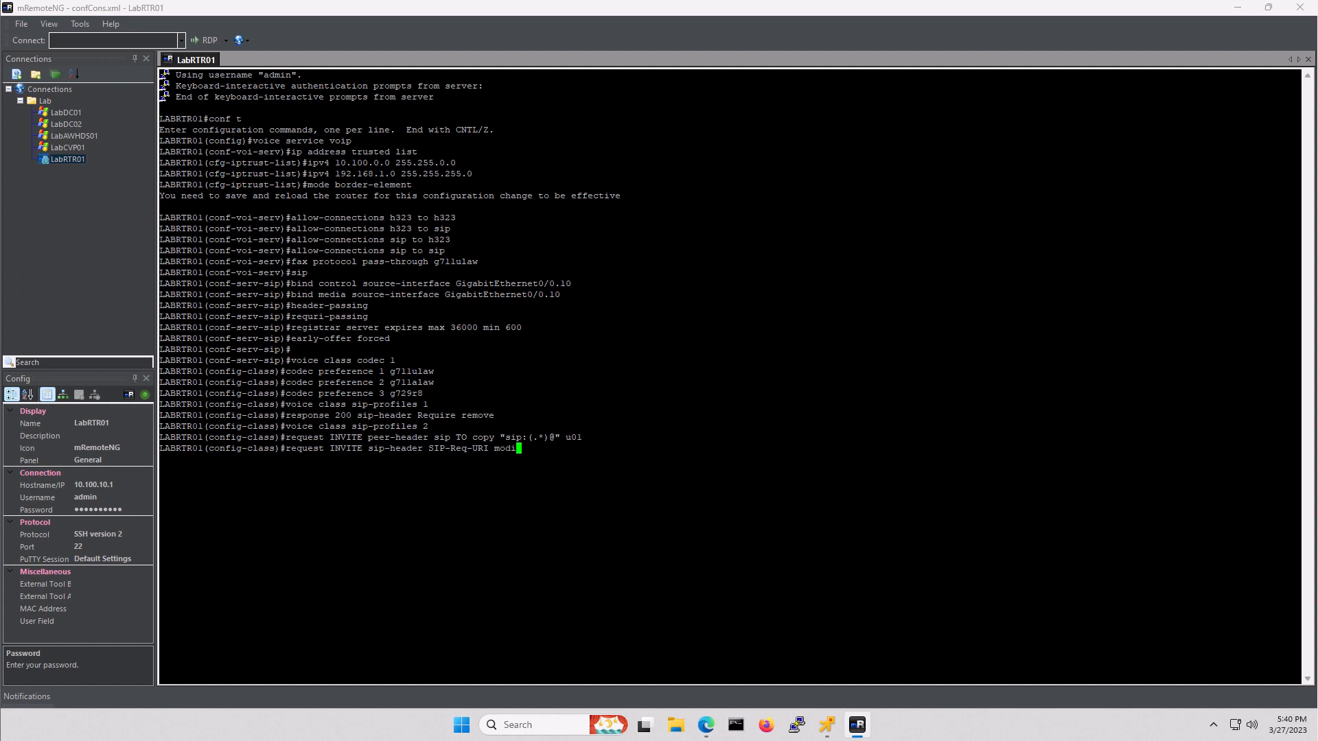
pyautogui.write('fy ".*@(.*)" "INVITE sip:\\u01@\\1"')
pyautogui.press('Return')
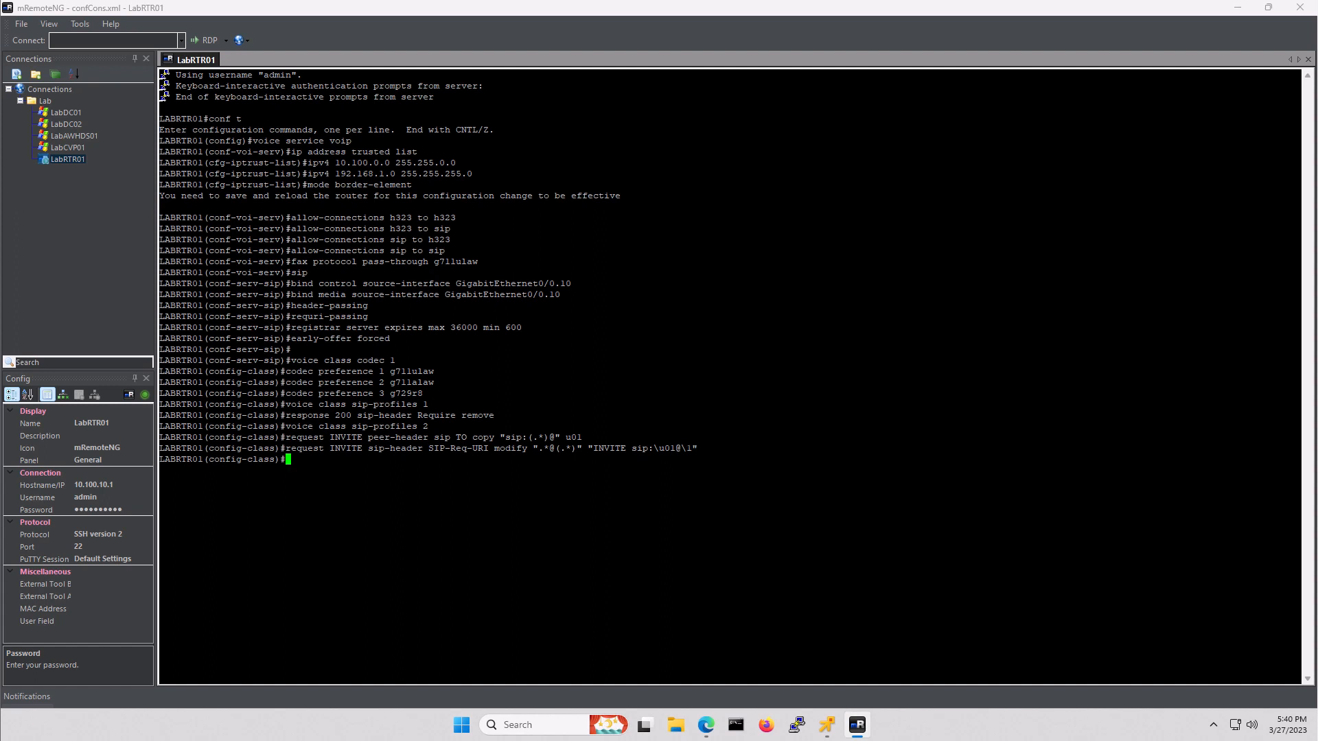
# - Type voice class sip-profiles 3 to start the third SIP profile
pyautogui.write('voice class sip-profiles 3')
# - Enter SIP profile 3 and copy the INVITE From user into u02
pyautogui.press('Return')
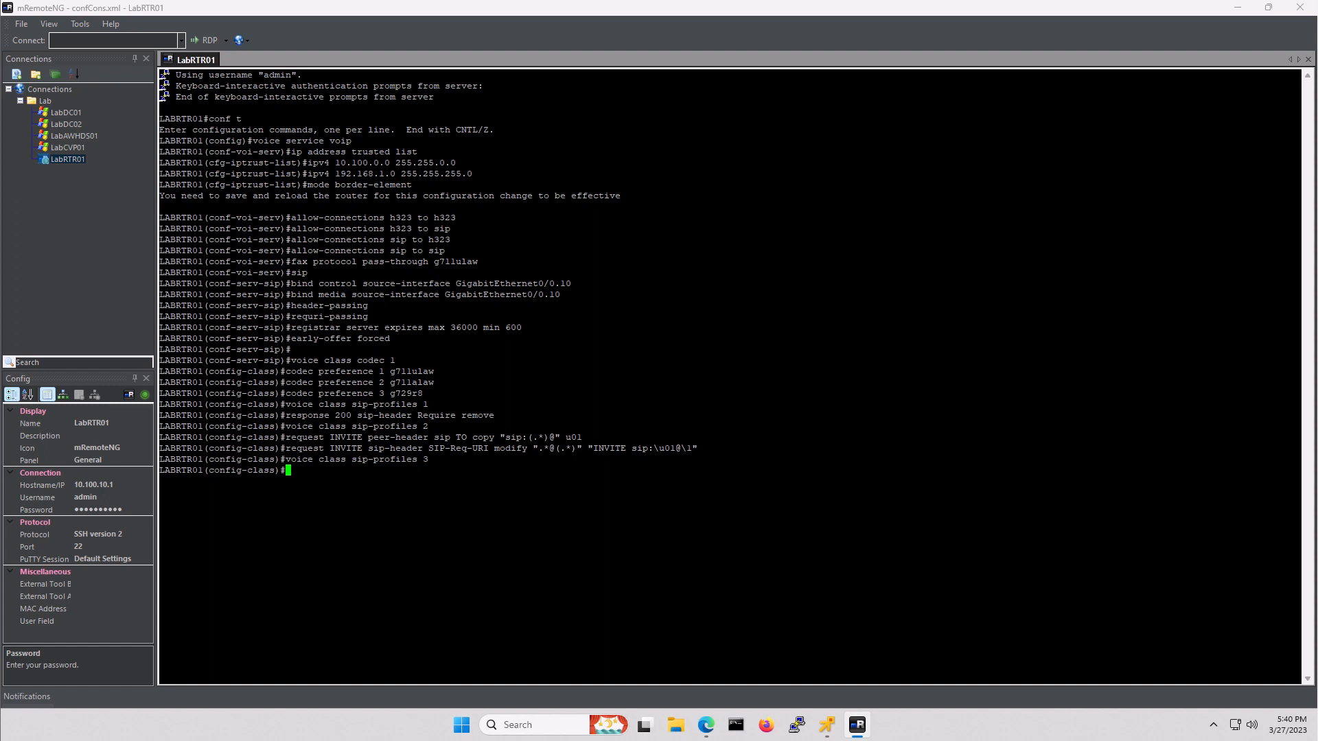
pyautogui.write('request INVITE peer-header sip FROM ')
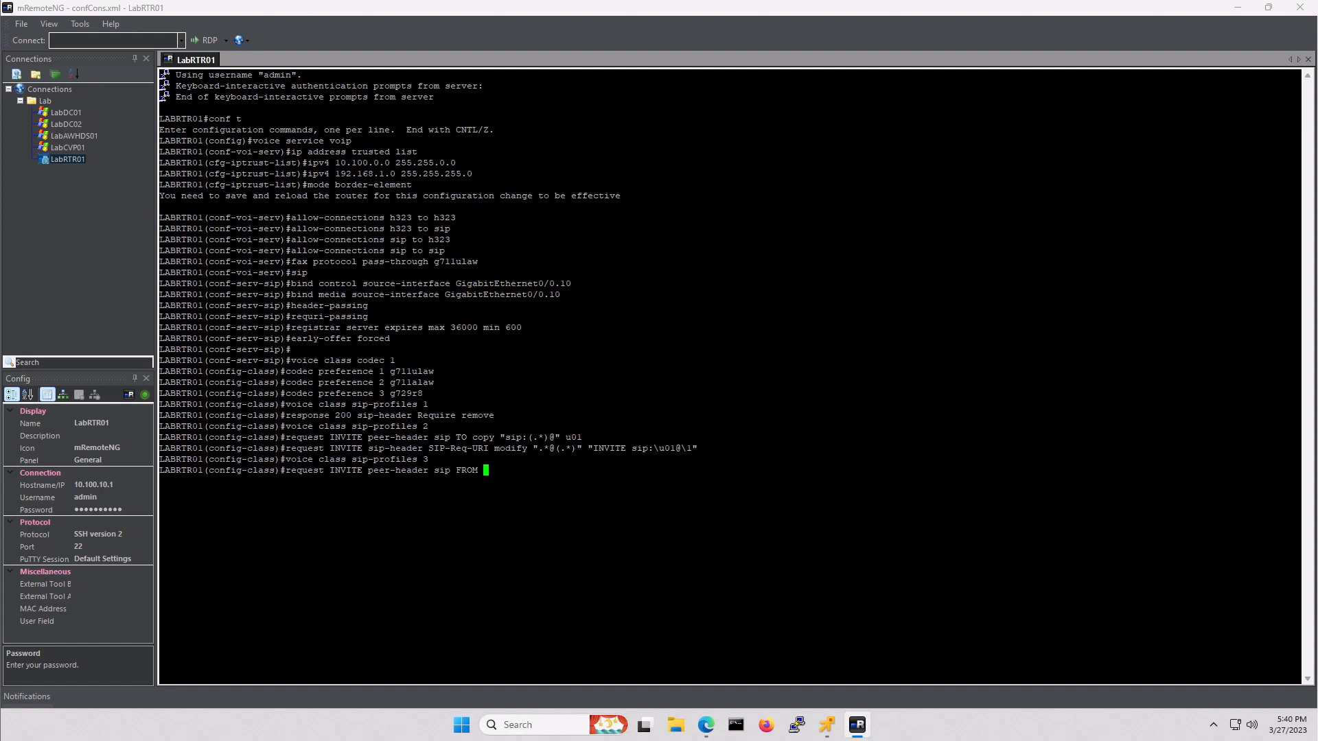
pyautogui.write('copy "sip:(.*)@" u02')
pyautogui.press('Return')
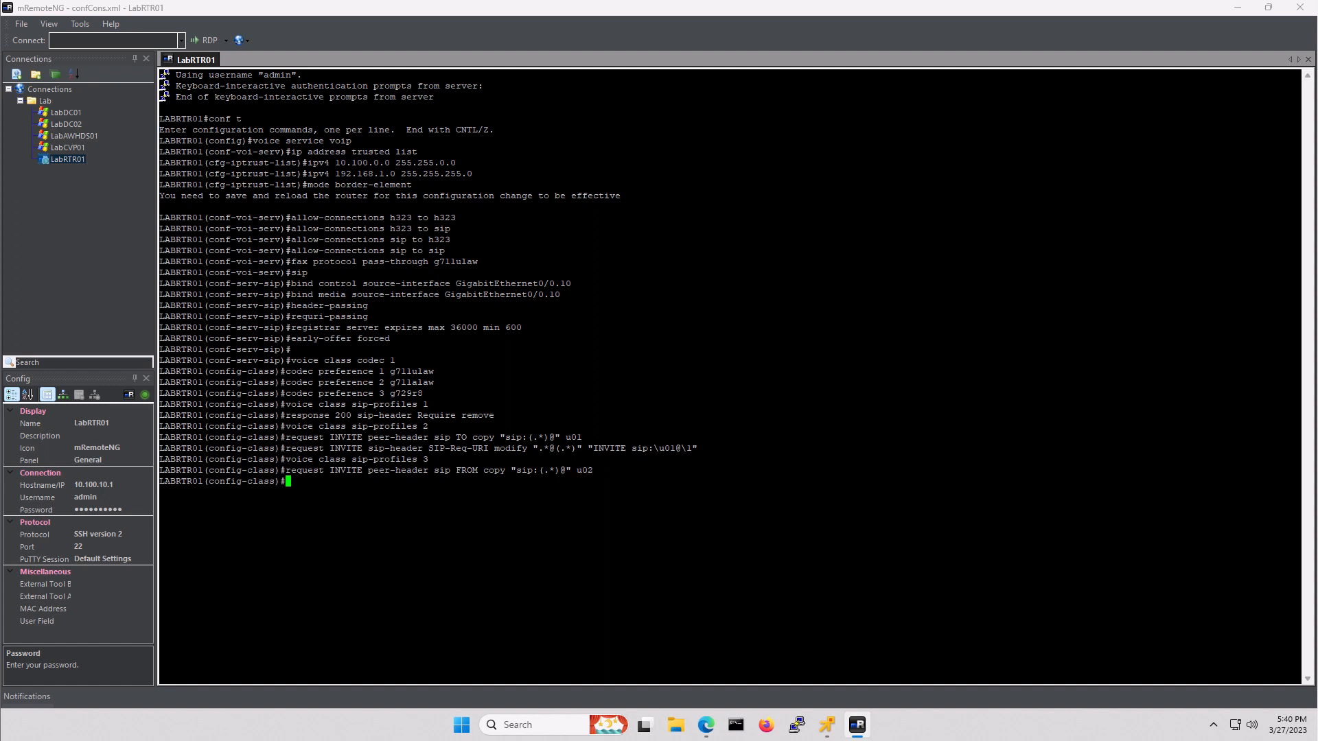
pyautogui.write('request INVBI')
pyautogui.press('BackSpace')
pyautogui.press('BackSpace')
pyautogui.write('ITE sip-header Remote-Party-ID')
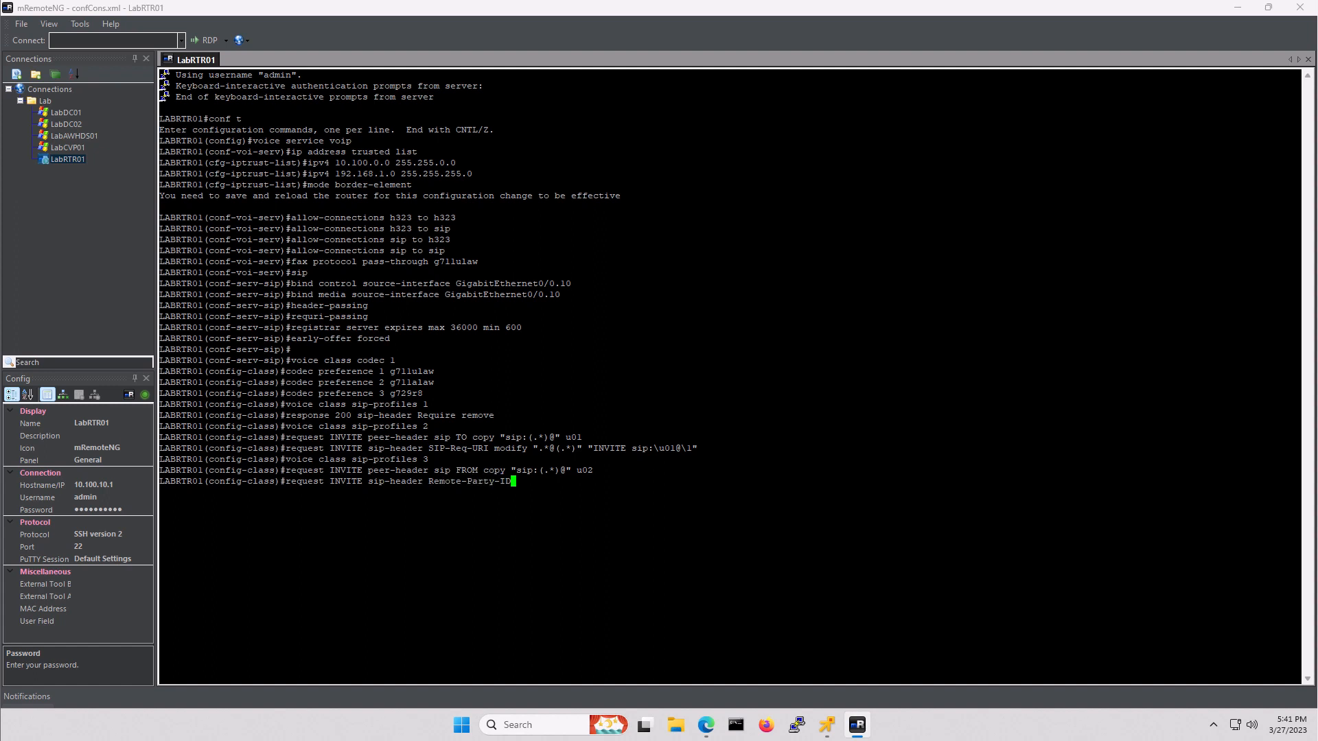
pyautogui.write(' modifyu')
pyautogui.write('"')
pyautogui.write('<sip')
pyautogui.write(':')
pyautogui.write('(.*')
pyautogui.write(')@(.')
pyautogui.write('*)')
pyautogui.write('>" ')
pyautogui.write('"SIP')
pyautogui.press('BackSpace')
pyautogui.press('BackSpace')
pyautogui.press('BackSpace')
pyautogui.press('BackSpace')
pyautogui.write('"<sip:\\u02@192.1')
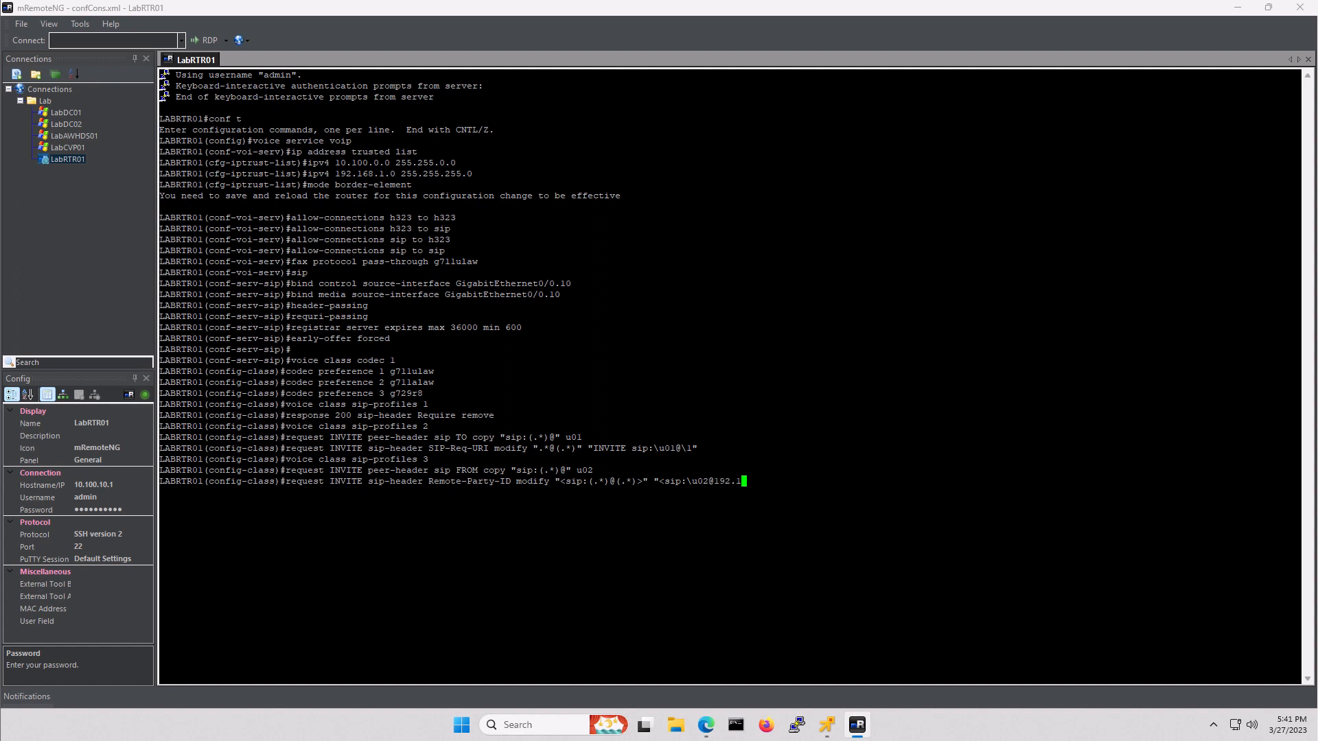
pyautogui.write('68.1.203"')
pyautogui.press('Return')
pyautogui.write('vo')
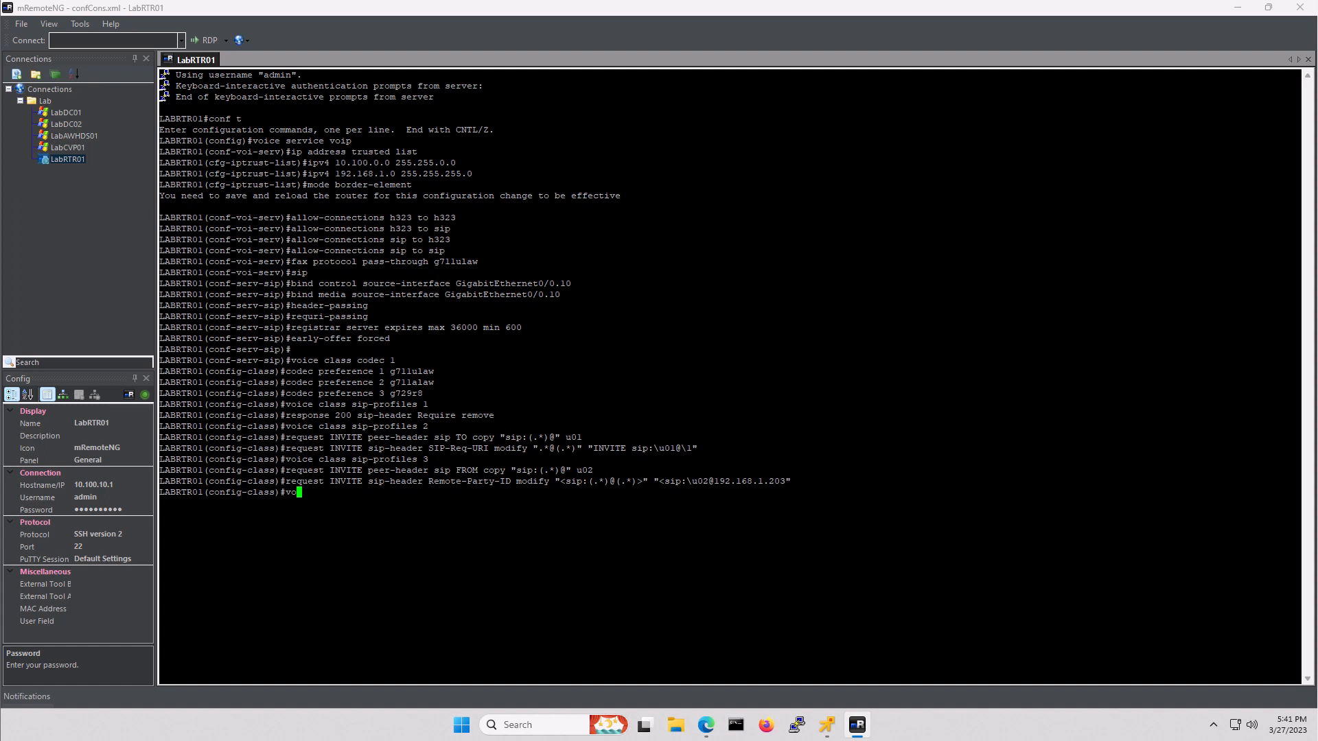
pyautogui.write('ice class ip-copylist 1')
# - Correct the command to voice class sip-copylist 1 and add sip-header TO
pyautogui.press('Return')
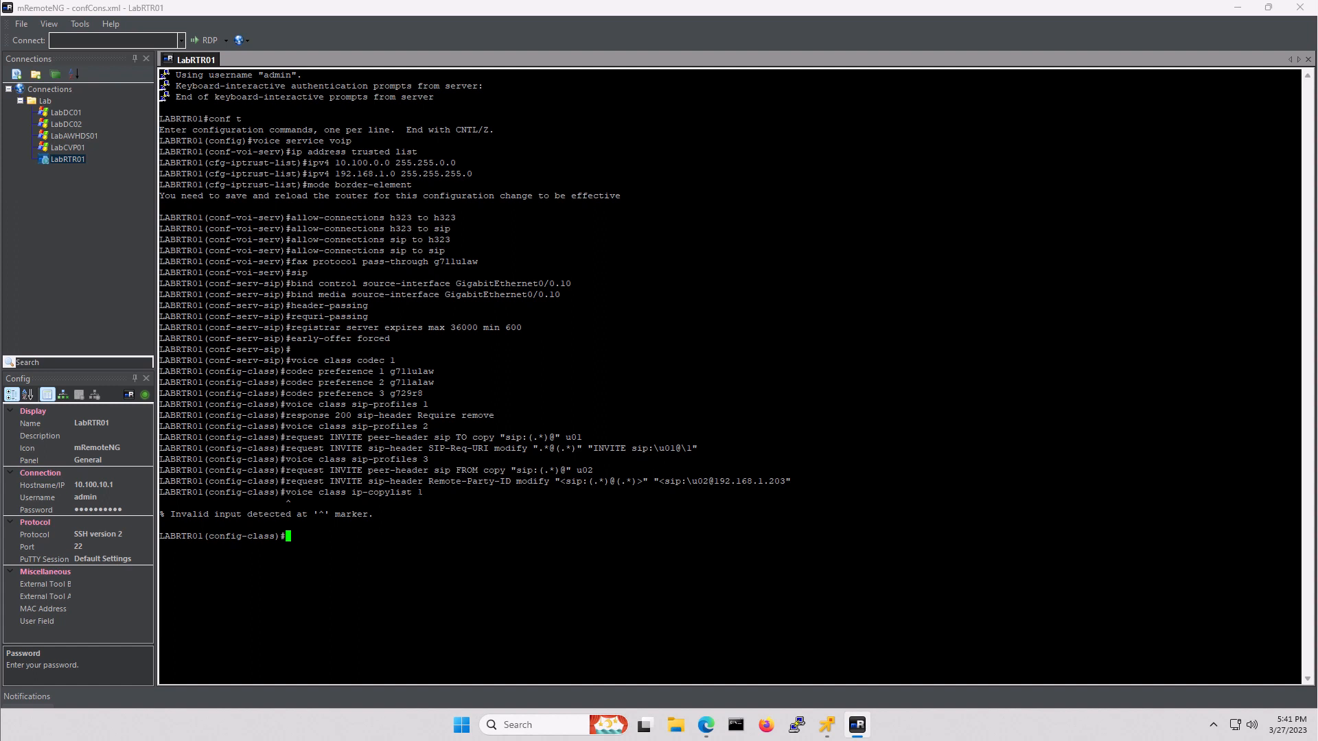
pyautogui.press('Up')
pyautogui.press('Left')
pyautogui.press('Left')
pyautogui.press('Left')
pyautogui.press('Left')
pyautogui.press('Left')
pyautogui.press('Left')
pyautogui.press('Left')
pyautogui.press('Left')
pyautogui.press('Left')
pyautogui.press('Left')
pyautogui.press('Left')
pyautogui.press('Left')
pyautogui.press('Left')
pyautogui.write('s')
pyautogui.press('Return')
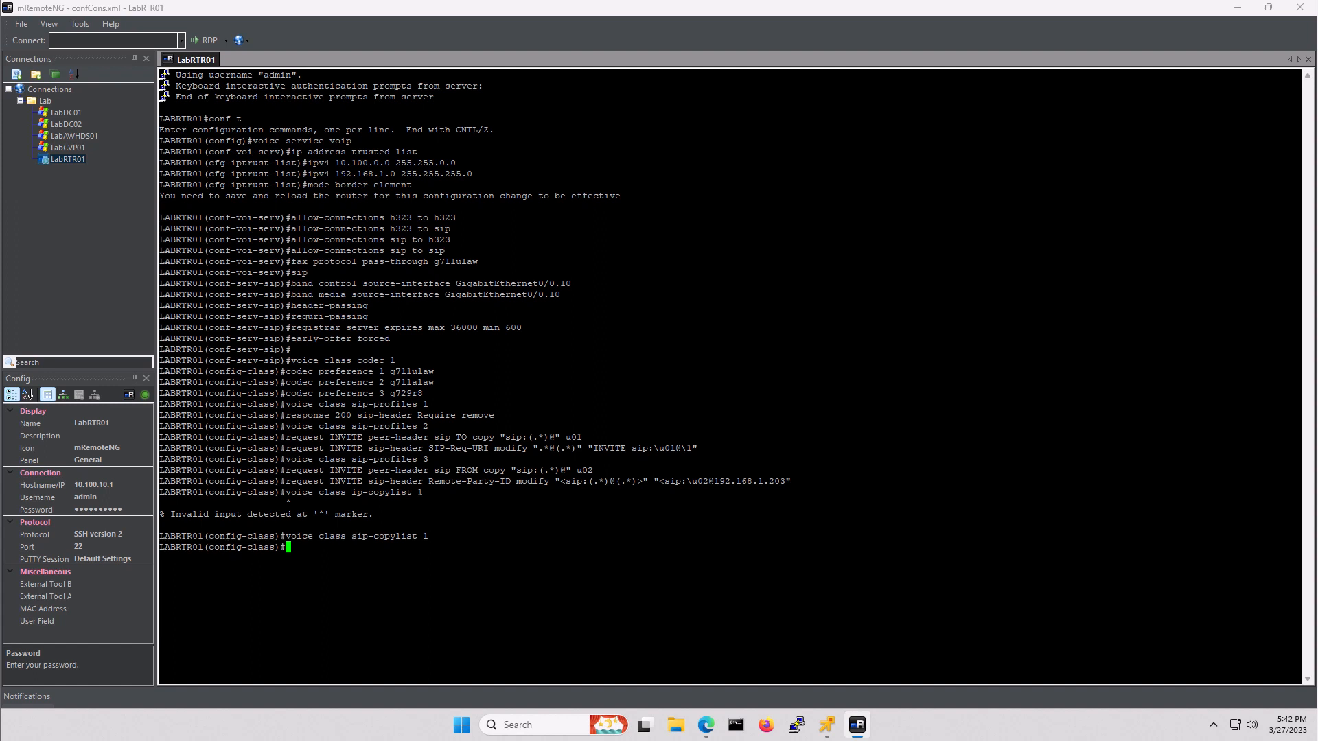
pyautogui.write('sip-header TO')
pyautogui.press('Return')
# - Create voice class sip-copylist 2 containing sip-header FROM
pyautogui.write('voi')
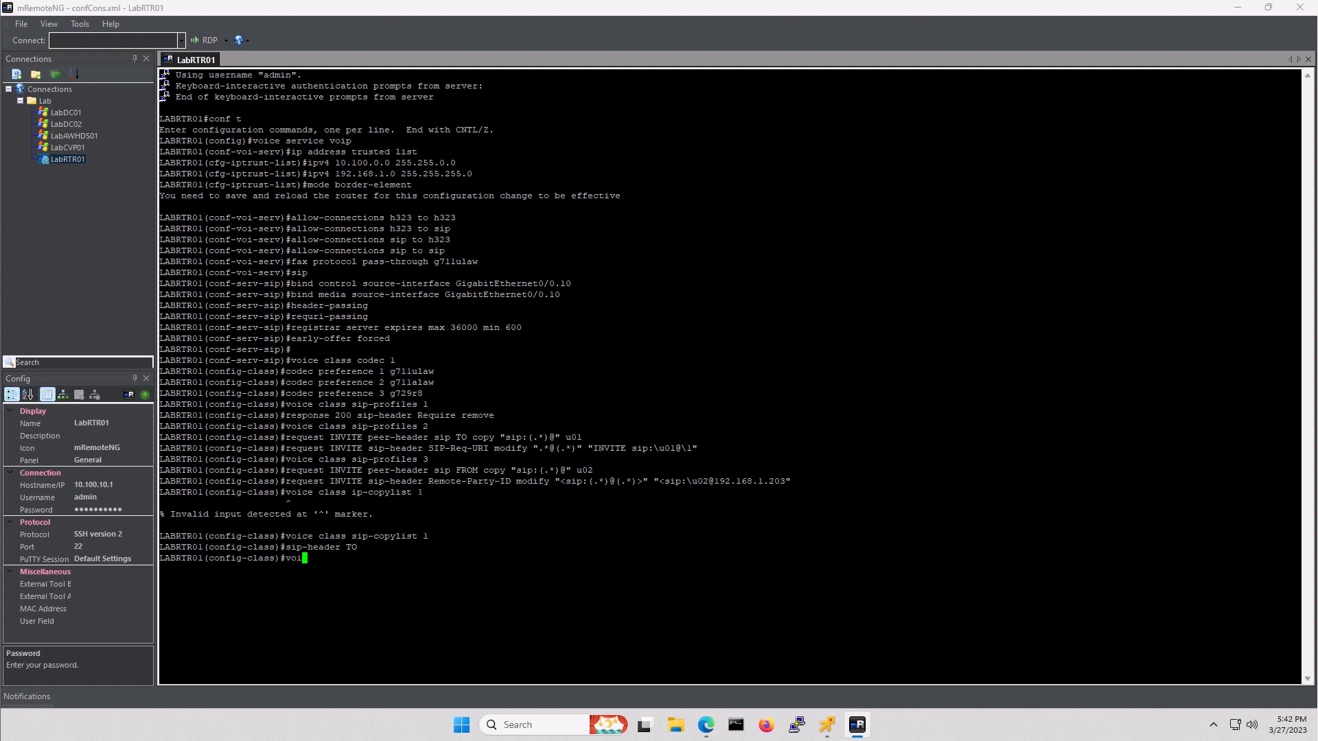
pyautogui.write('ce class sip-copylist 2')
pyautogui.press('Return')
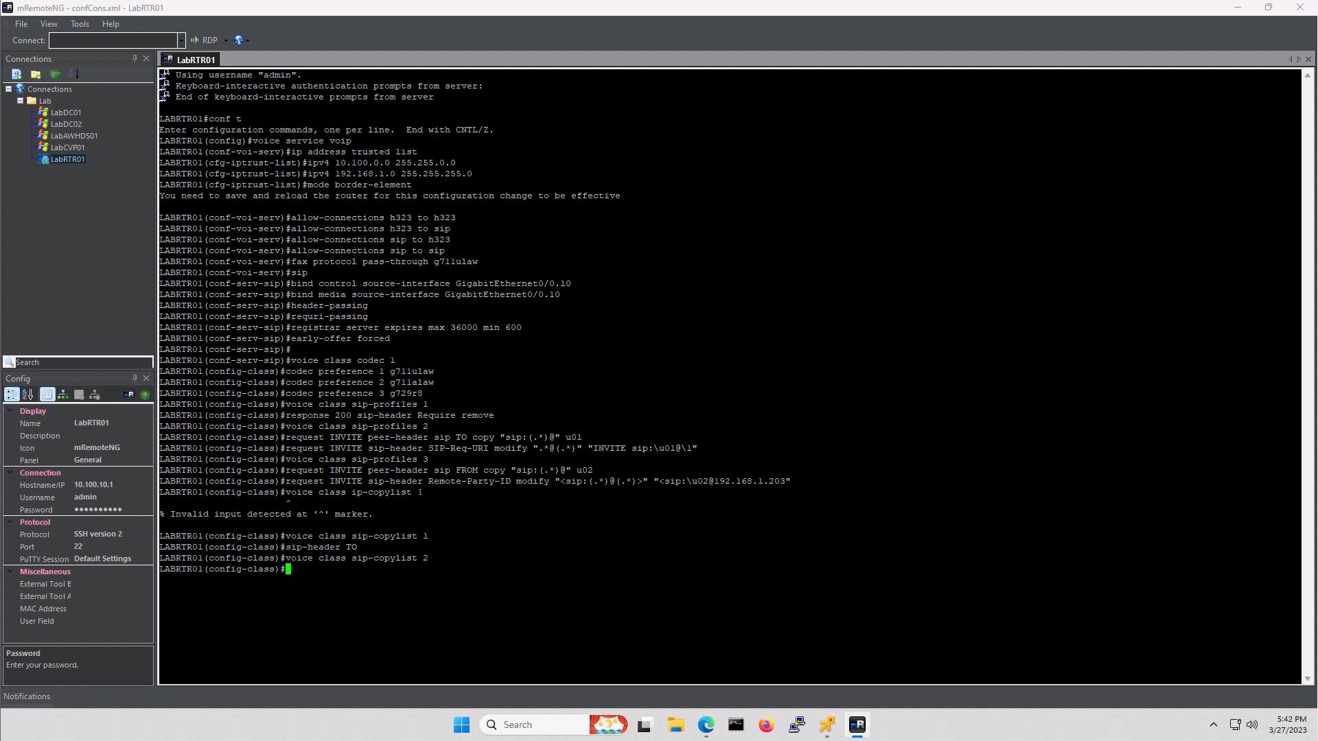
pyautogui.write('sip-header FROM')
pyautogui.press('Return')
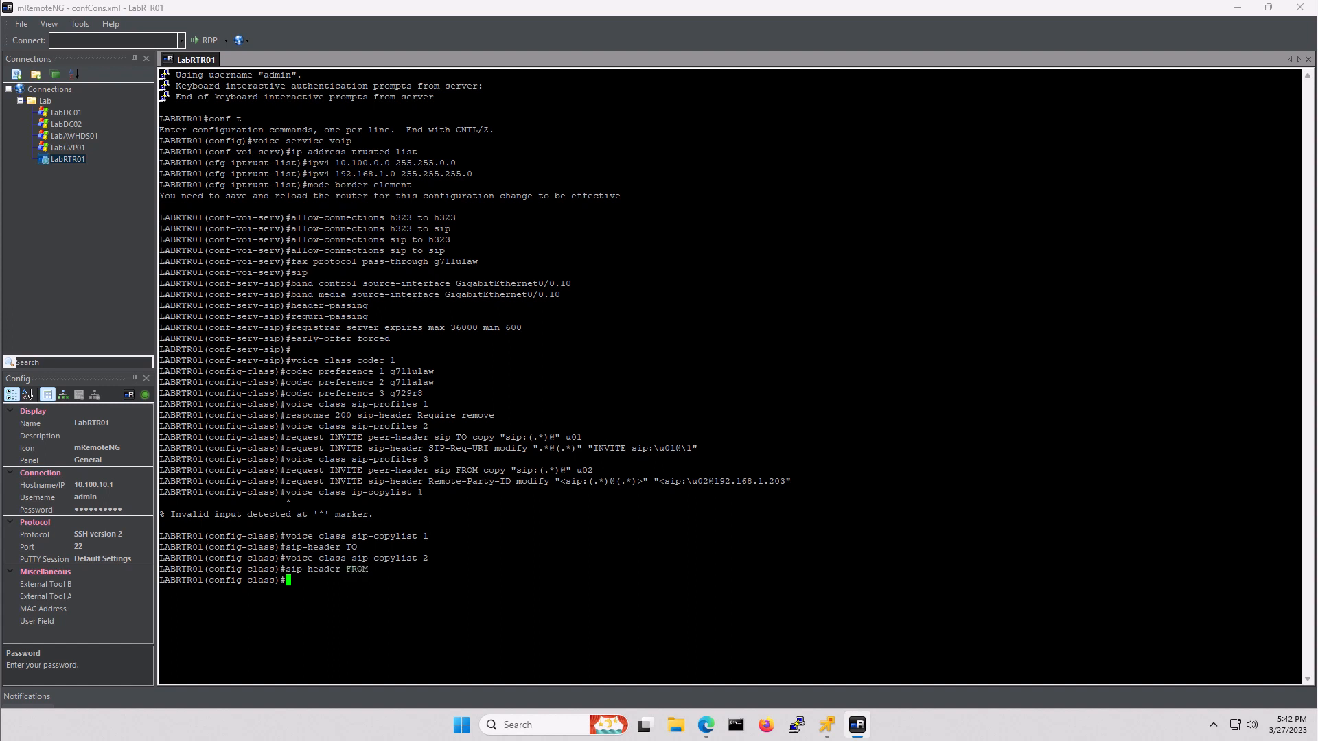
# - Exit configuration mode and save the configuration with wr mem
pyautogui.write('end')
pyautogui.press('Return')
pyautogui.write('wr mem')
pyautogui.press('Return')
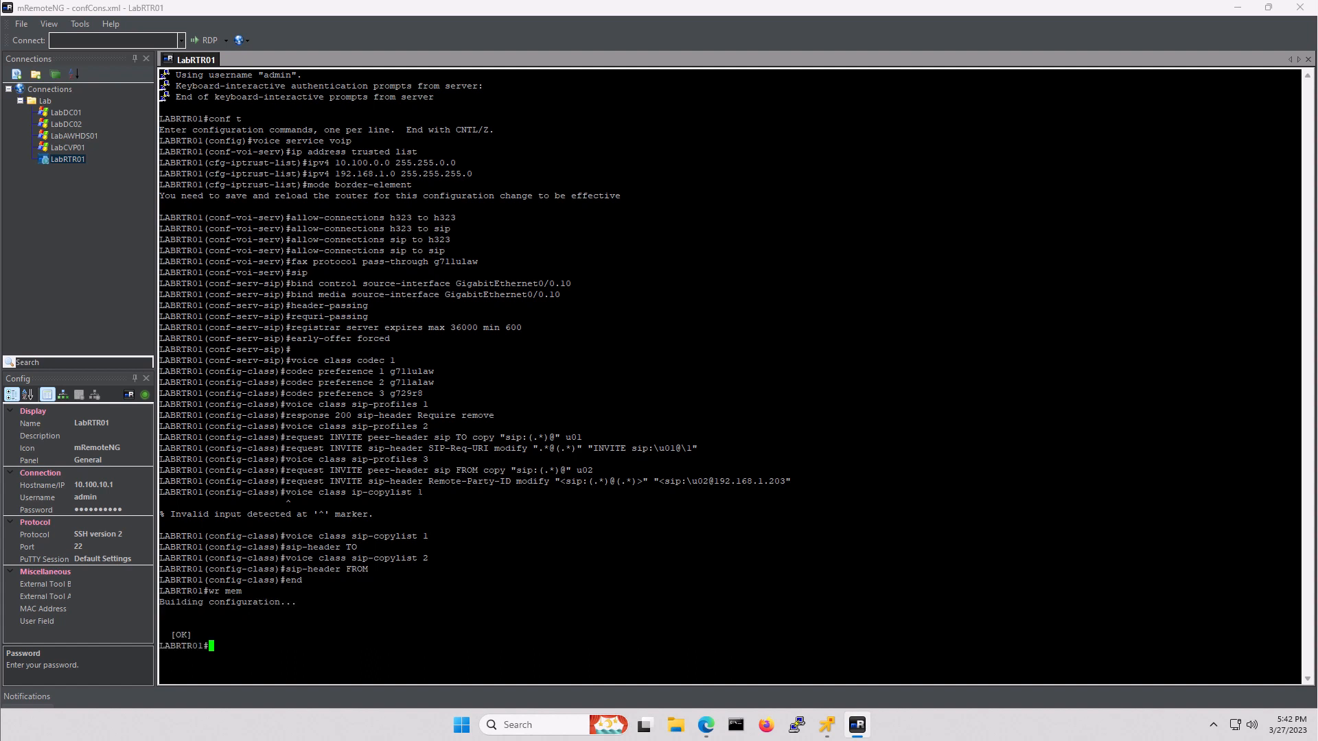
# - Run sh run and page through the voice class sections to the configuration's end
pyautogui.write('sh run')
pyautogui.press('Return')
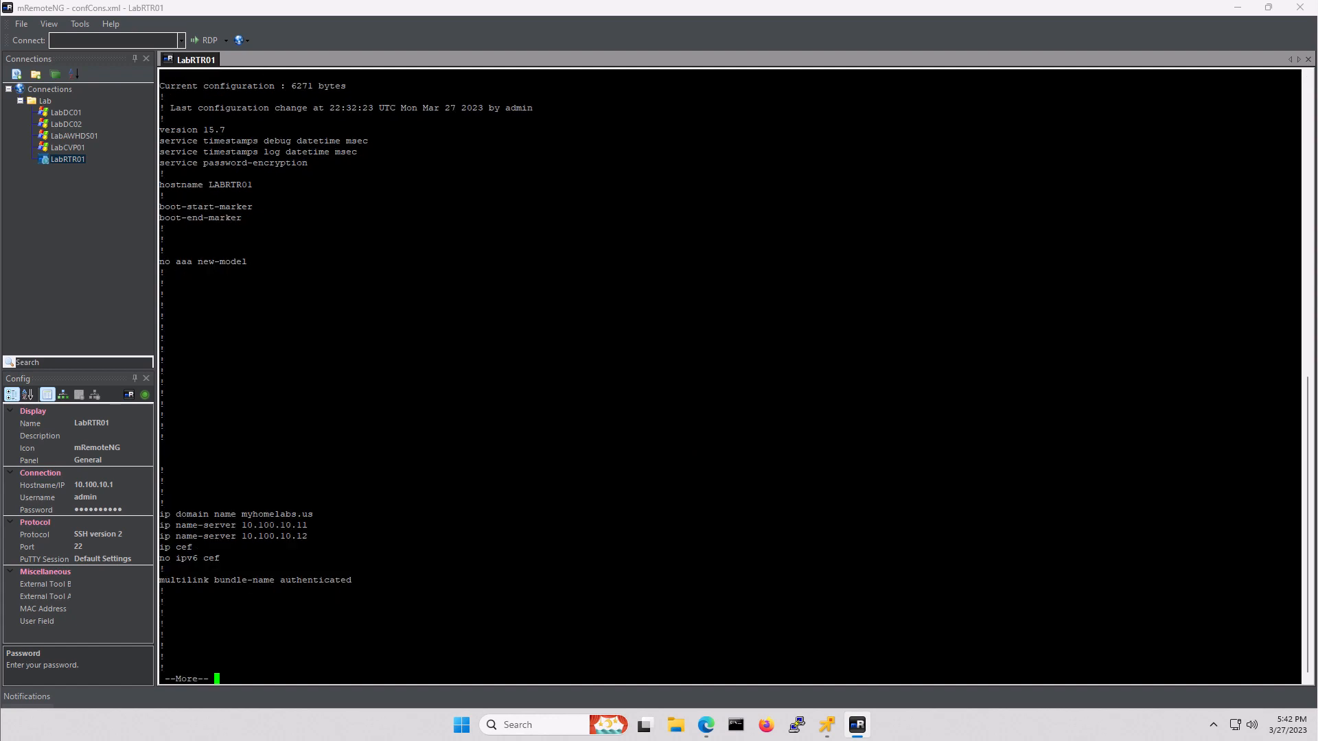
pyautogui.press('space')
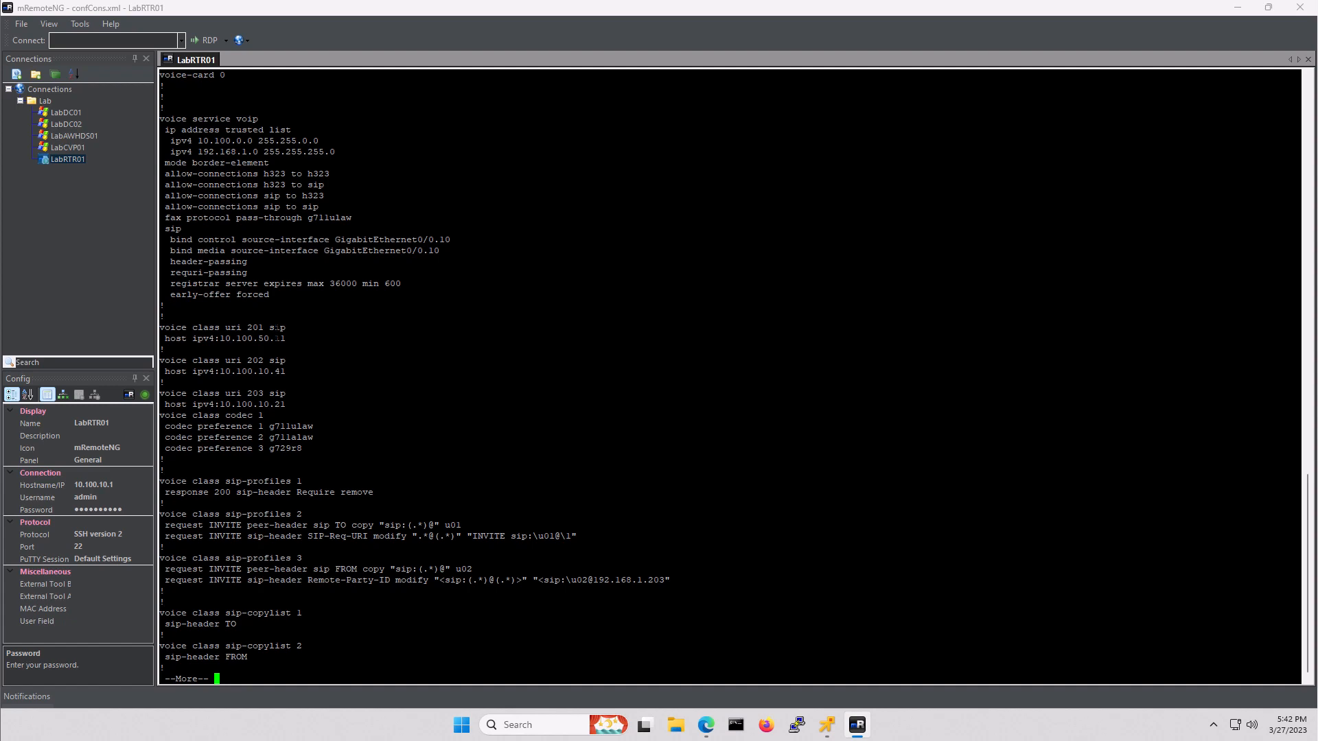
pyautogui.press('space')
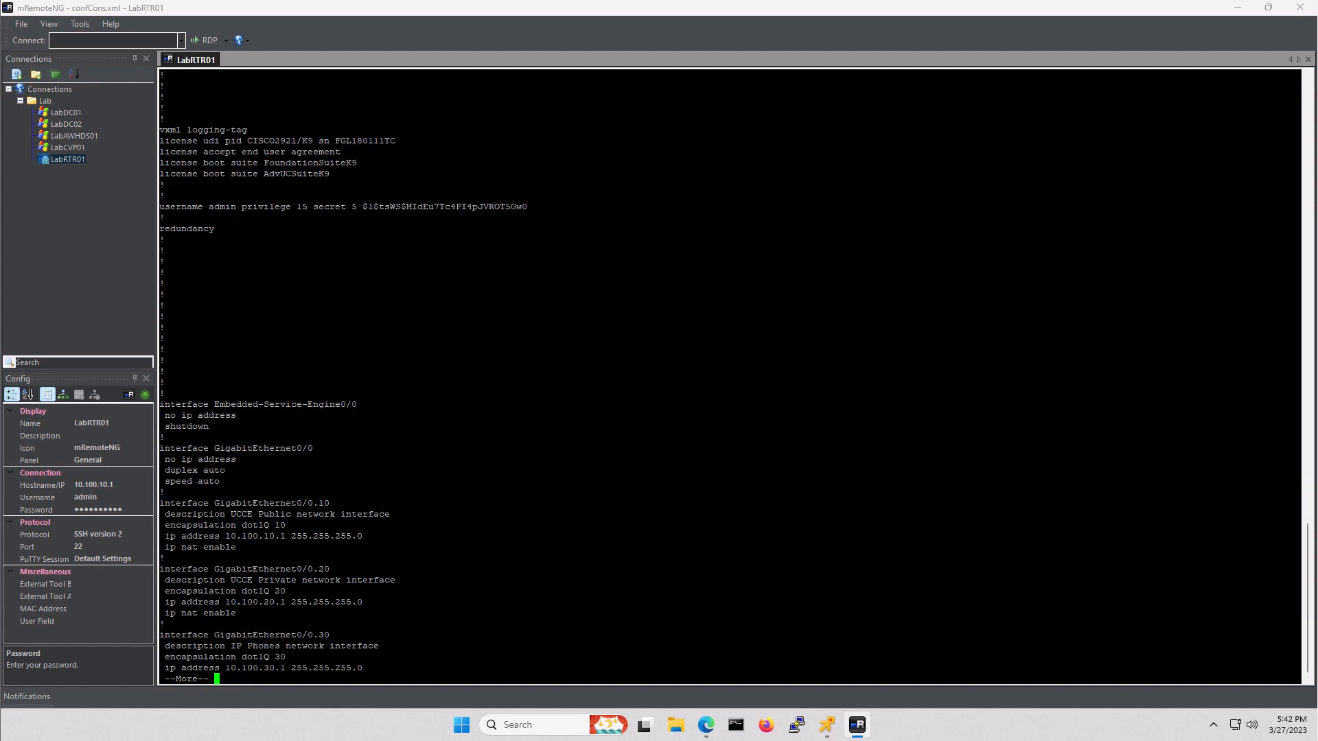
pyautogui.press('space')
pyautogui.press('space')
pyautogui.press('space')
pyautogui.press('space')
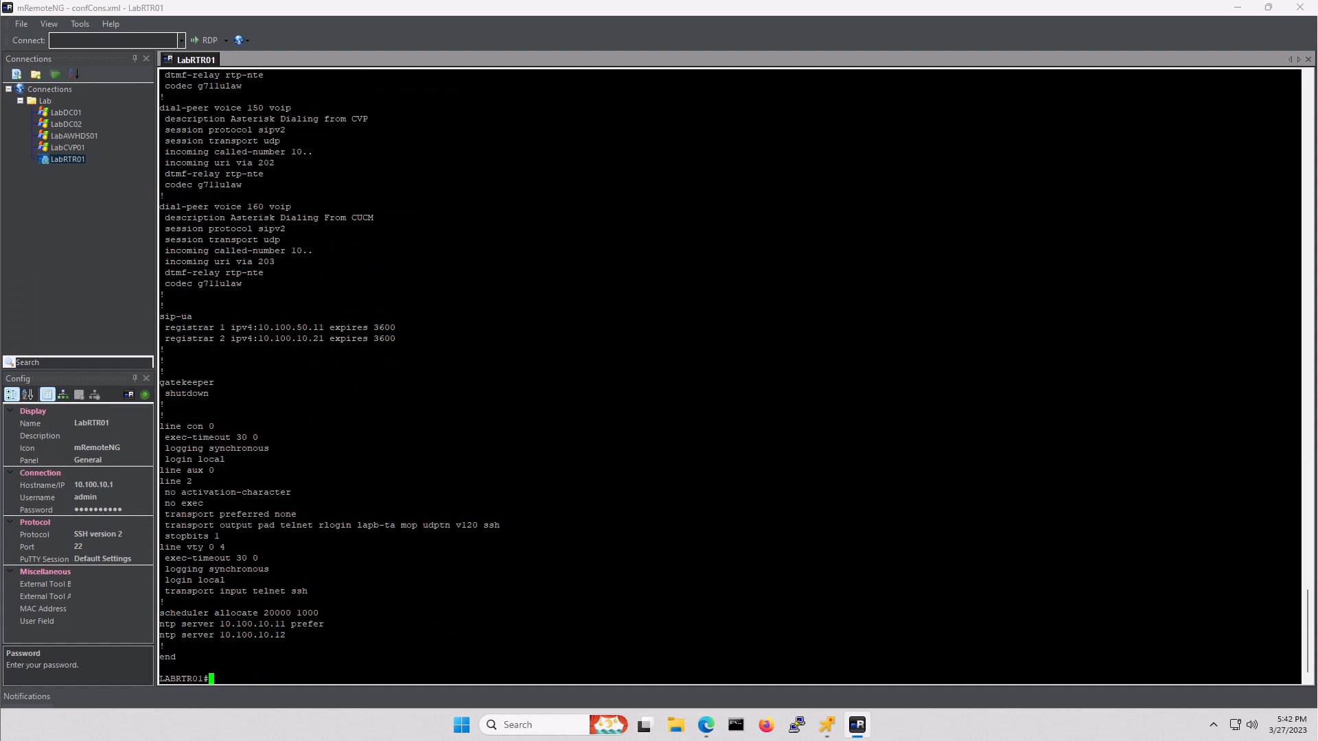
# - Allow all transport input on LabRTR01's vty lines 0 4
pyautogui.write('conf t')
pyautogui.press('Return')
pyautogui.write('line vbt')
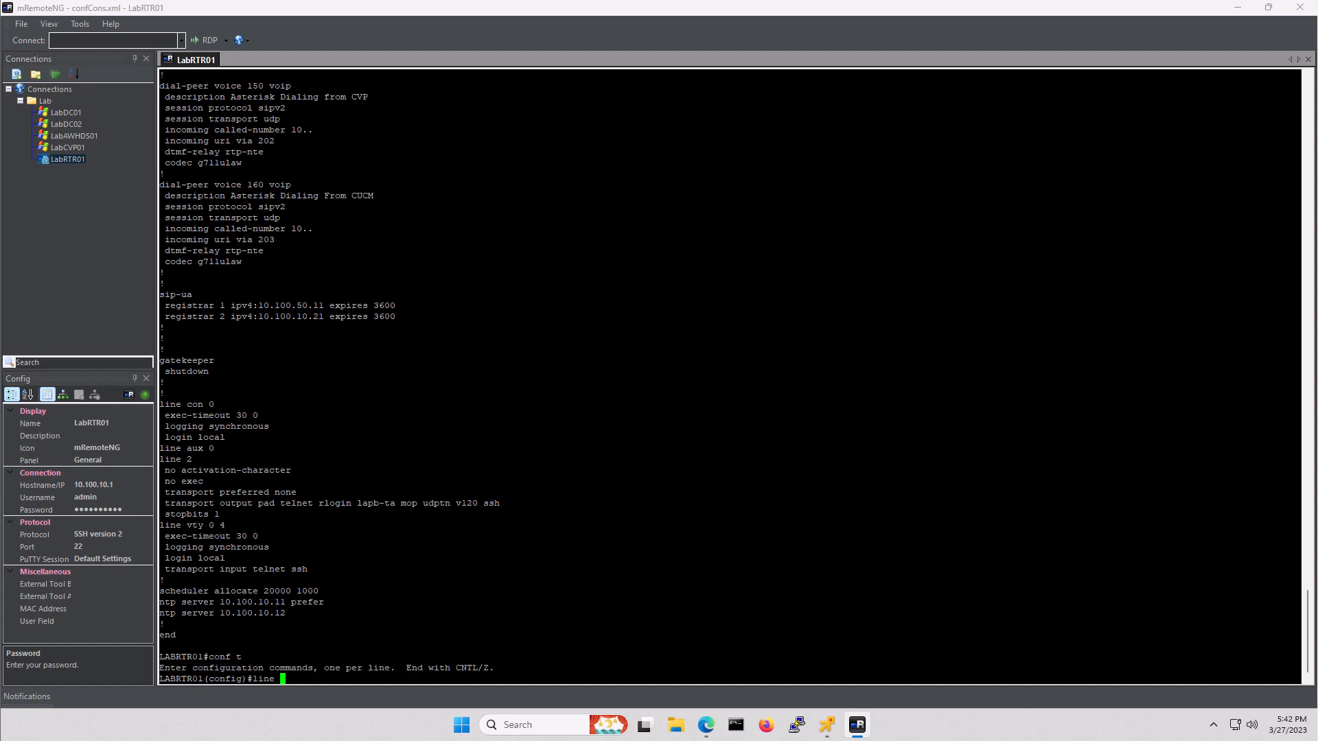
pyautogui.press('BackSpace')
pyautogui.press('BackSpace')
pyautogui.write('ty 0 4')
pyautogui.press('Return')
pyautogui.write('tran')
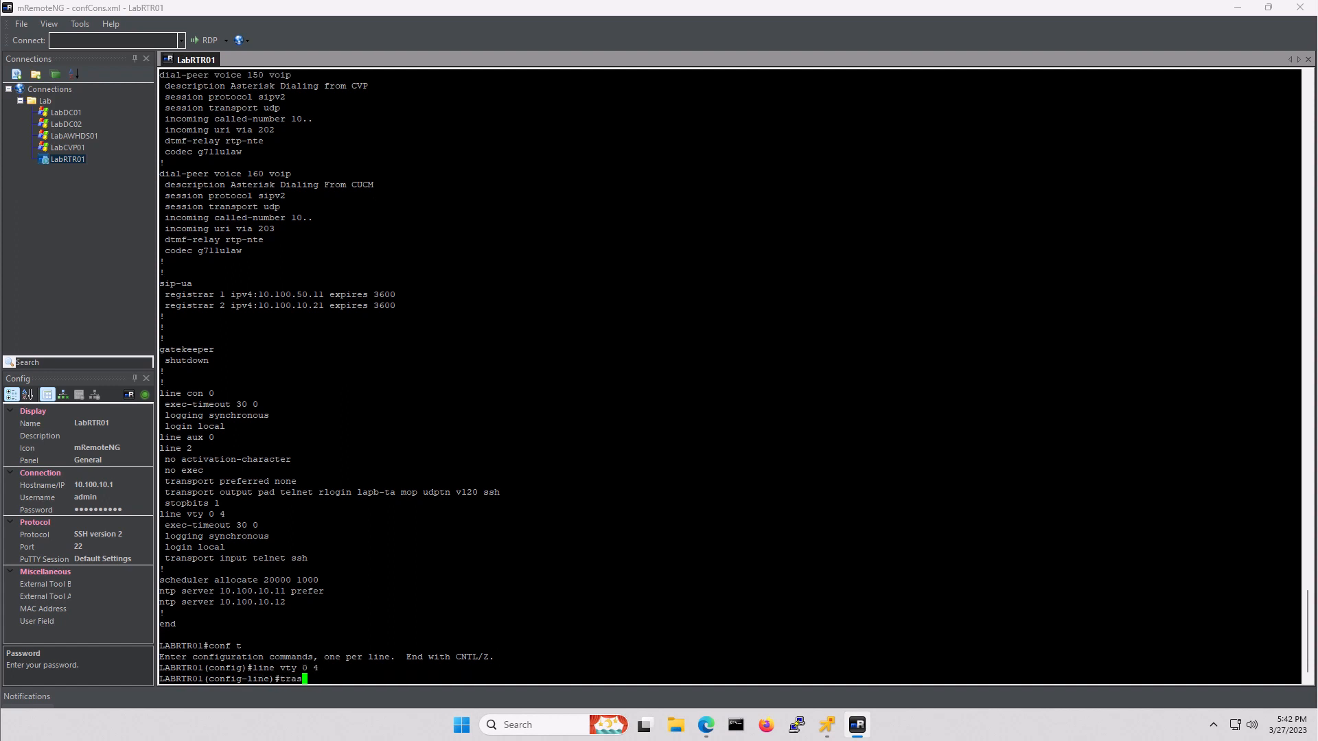
pyautogui.write('sport input all')
pyautogui.press('Return')
# - Leave configuration mode, save with wr mem, and exit the router session
pyautogui.write('end')
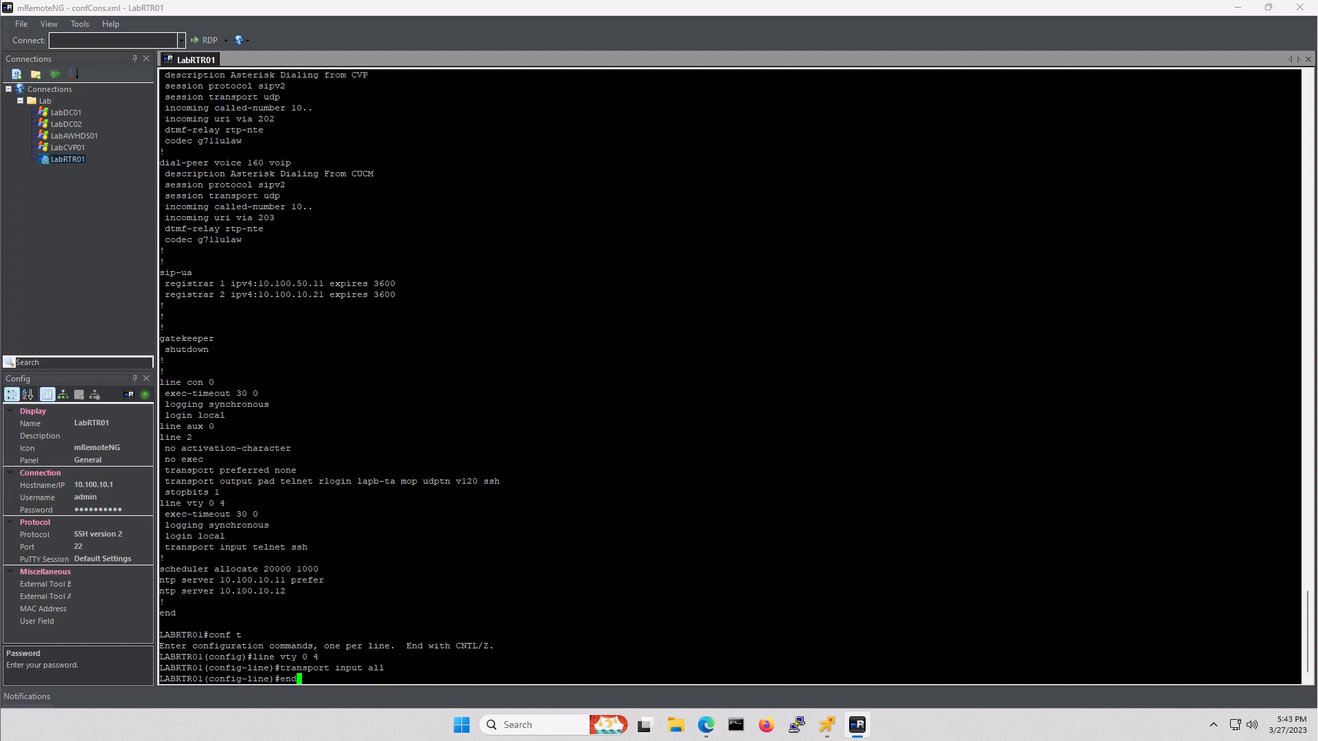
pyautogui.press('Return')
pyautogui.write('wr mem')
pyautogui.press('Return')
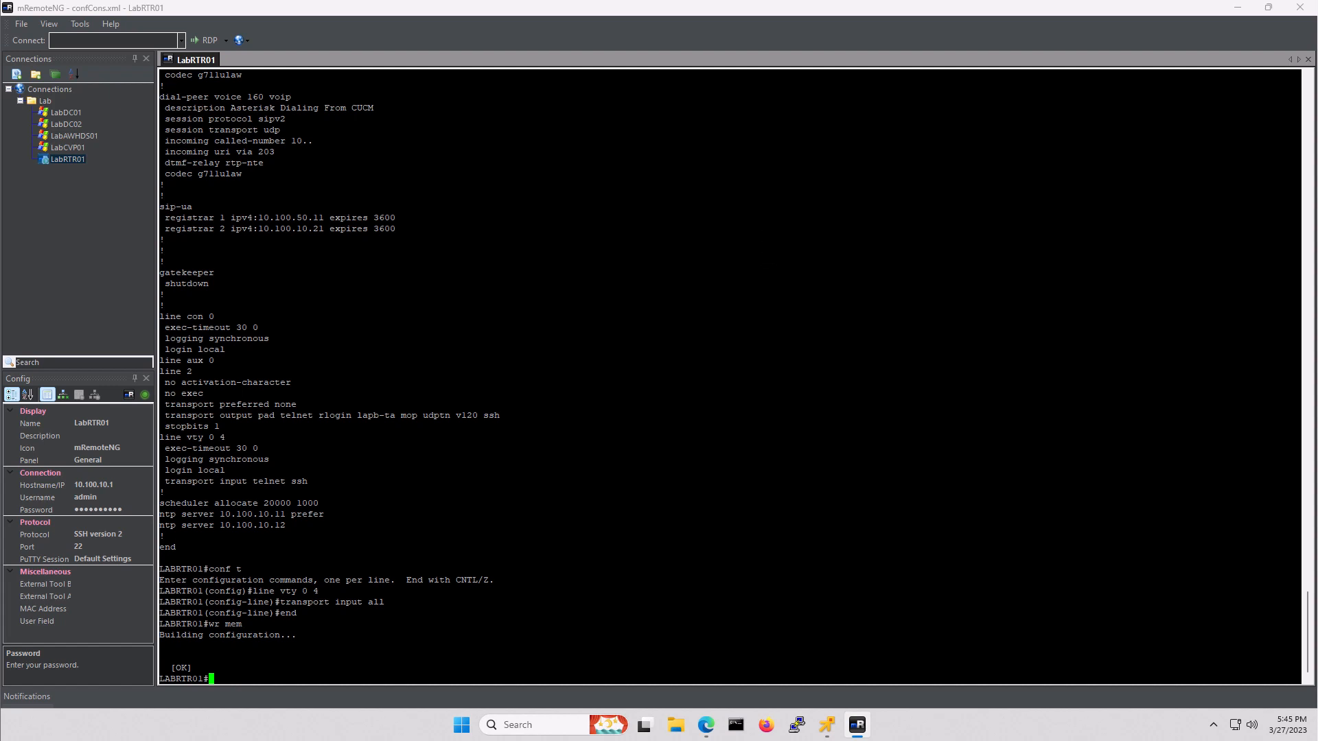
pyautogui.write('exit')
pyautogui.press('Return')
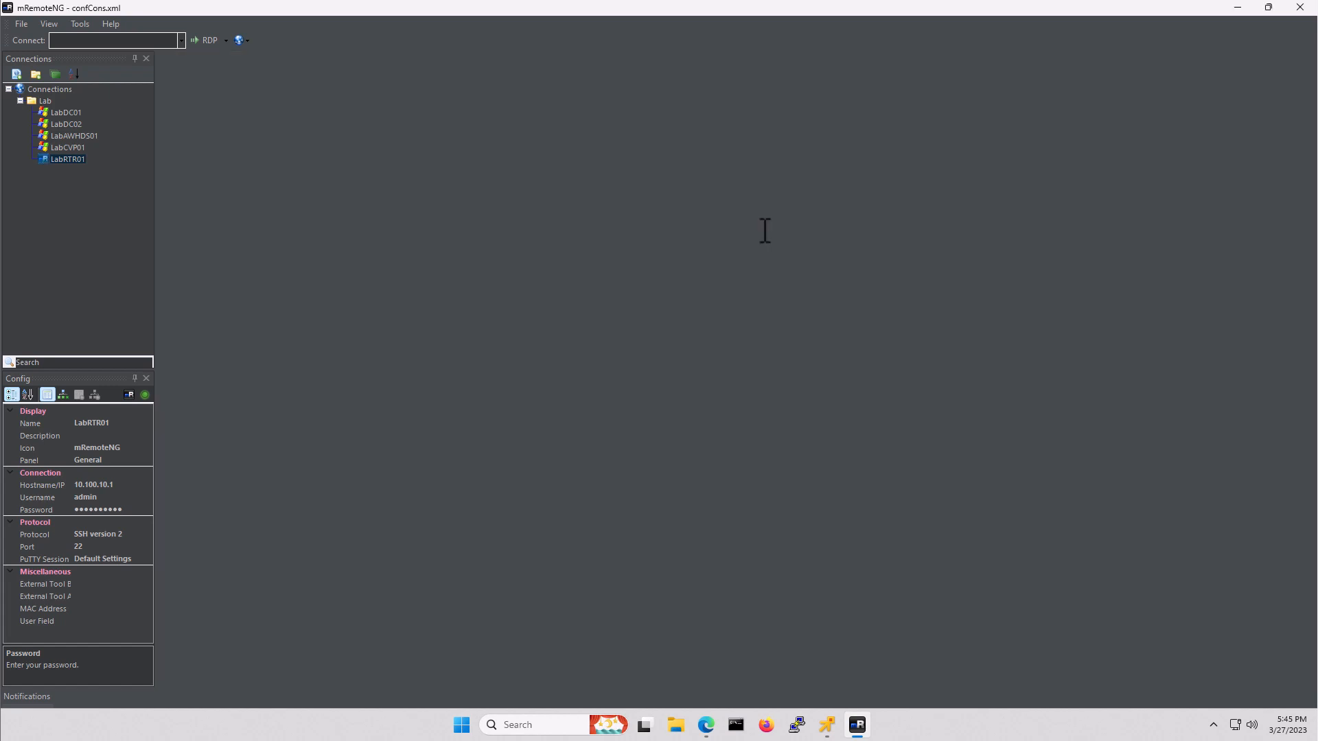
pyautogui.click(1298, 8)
pyautogui.click(372, 182)
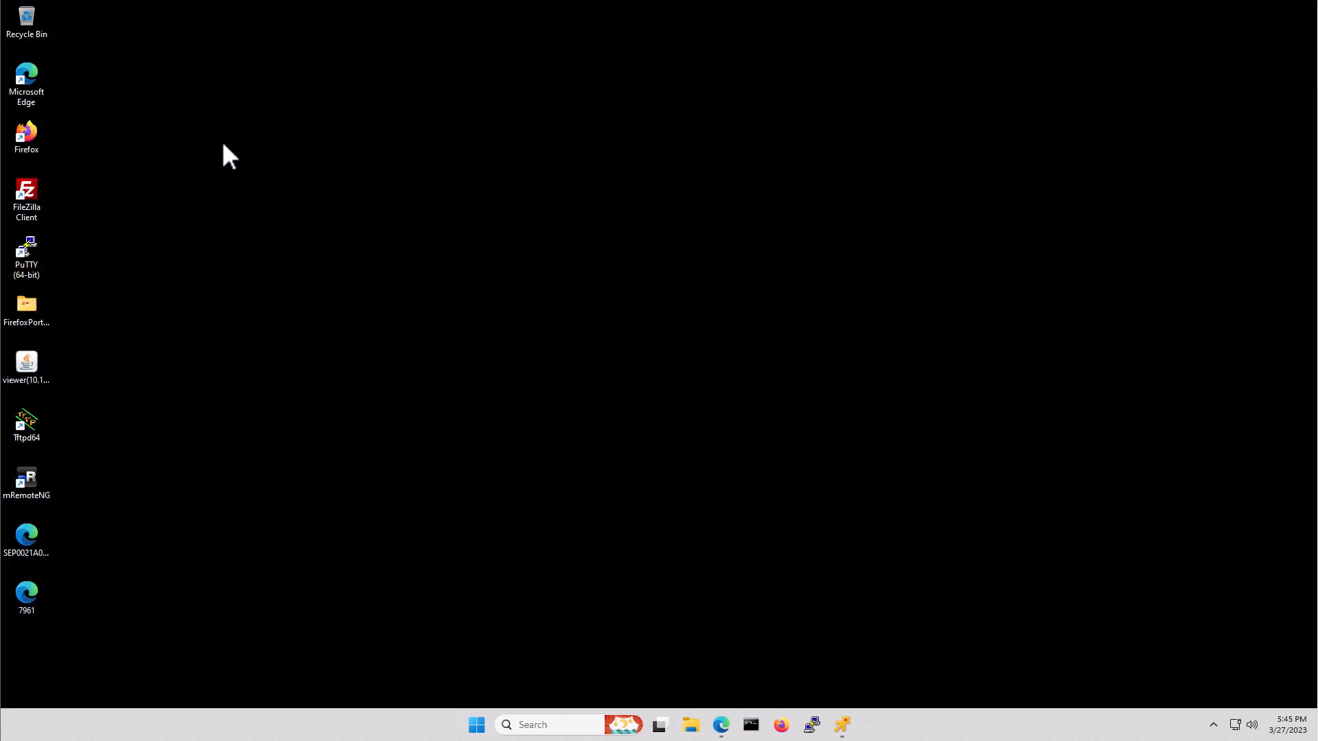
pyautogui.doubleClick(33, 73)
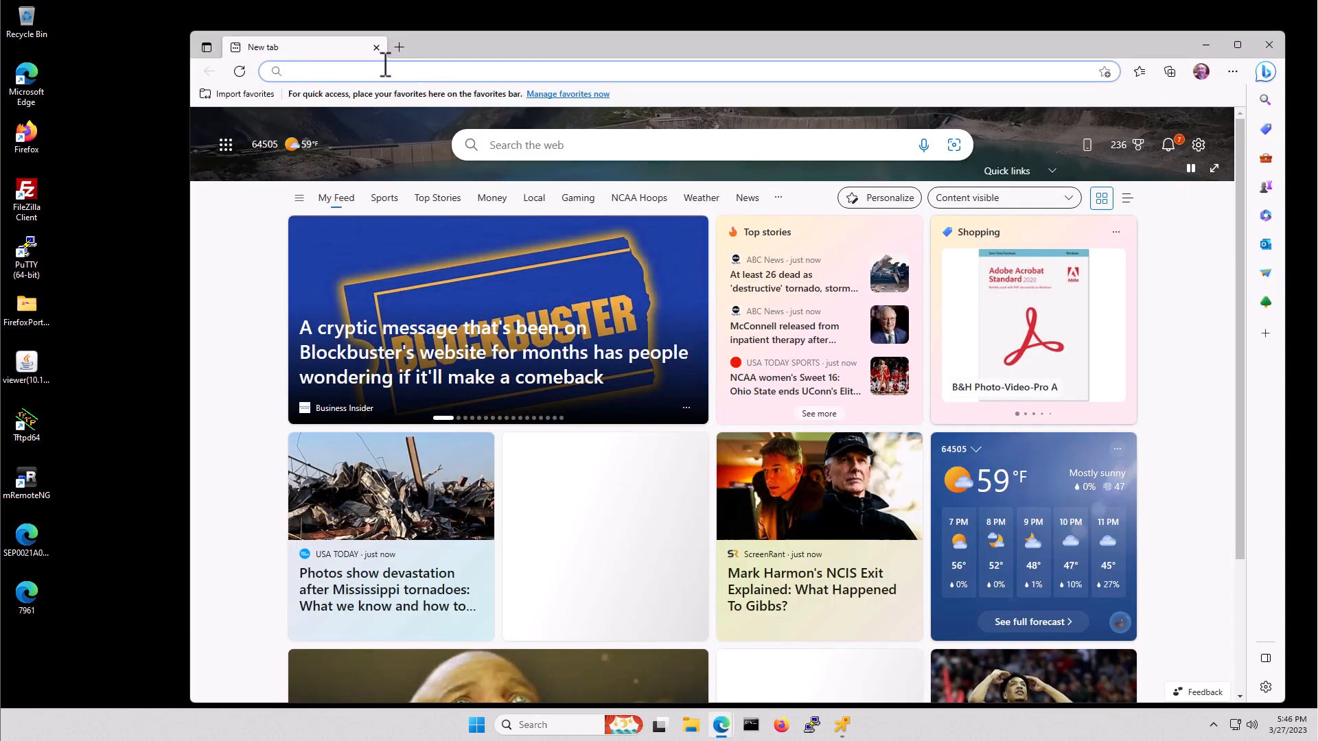
pyautogui.write('https:')
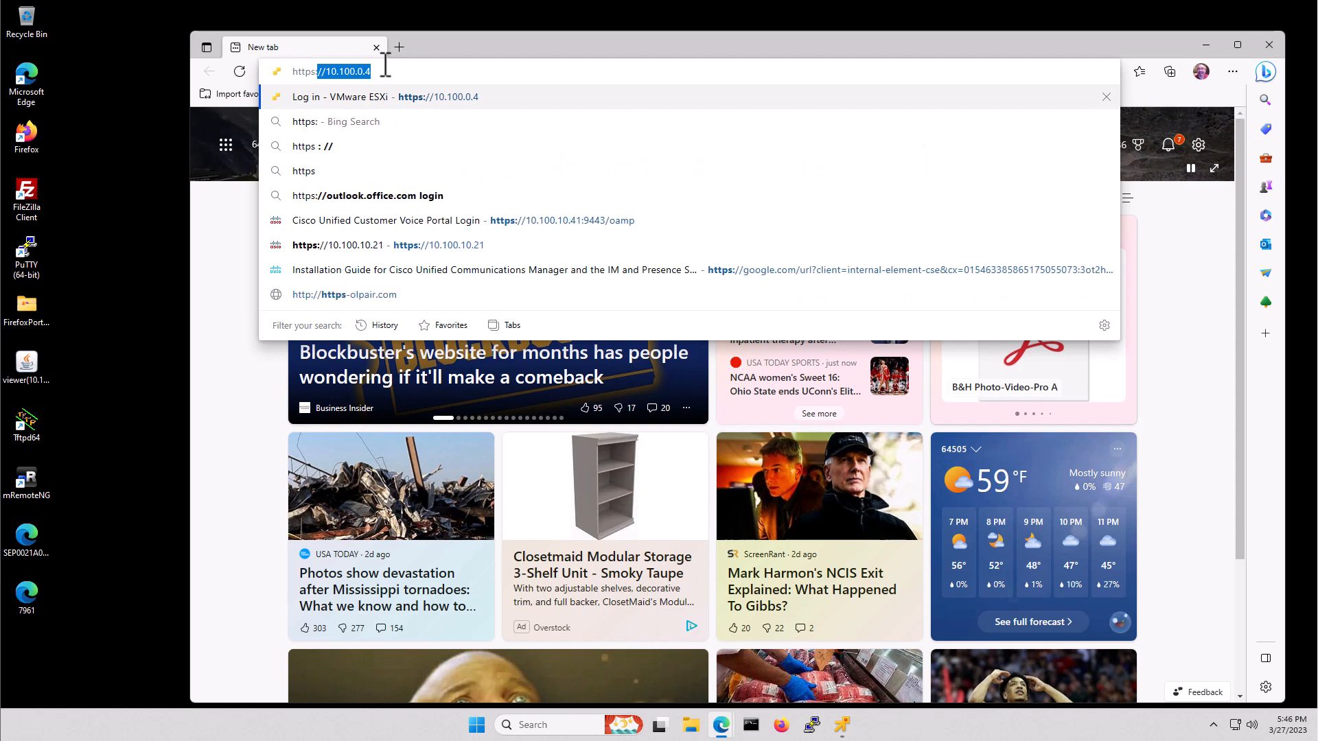
pyautogui.write('//10.100.')
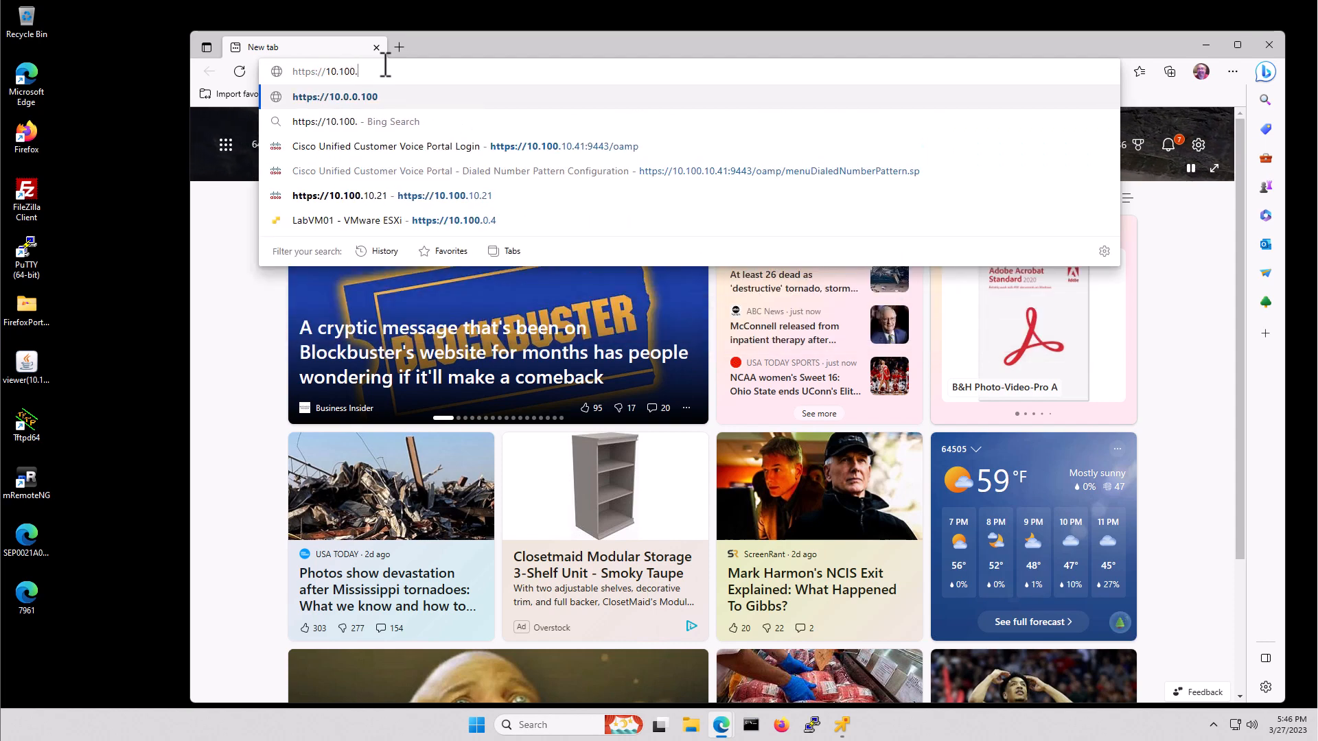
pyautogui.write('10.21')
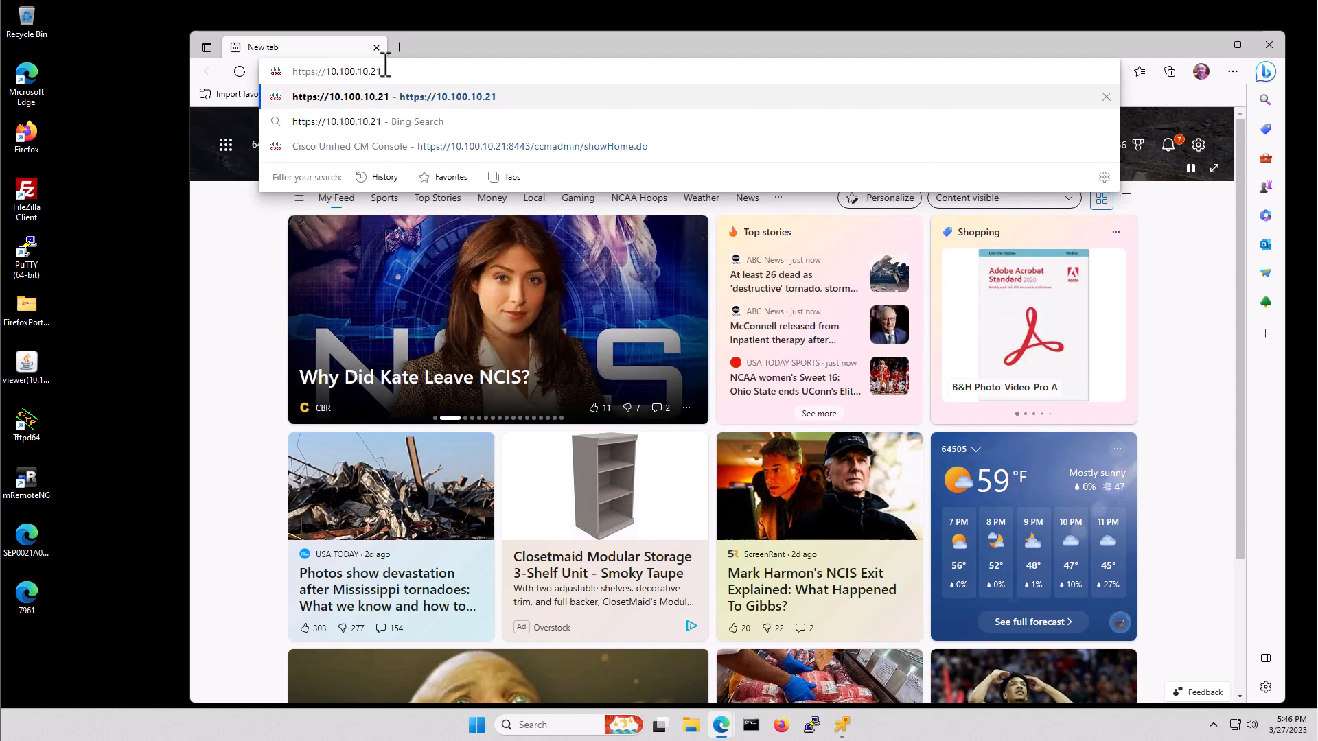
pyautogui.write(':844')
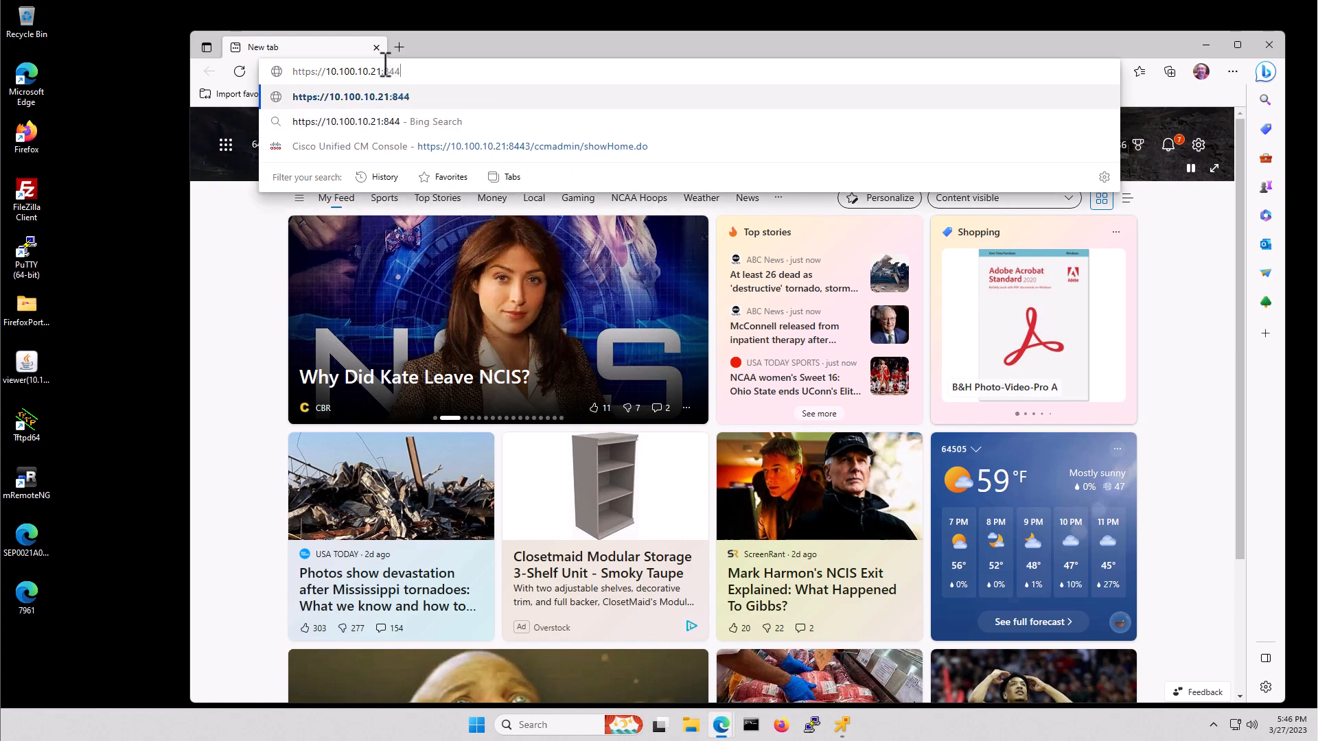
pyautogui.write('3/ccm')
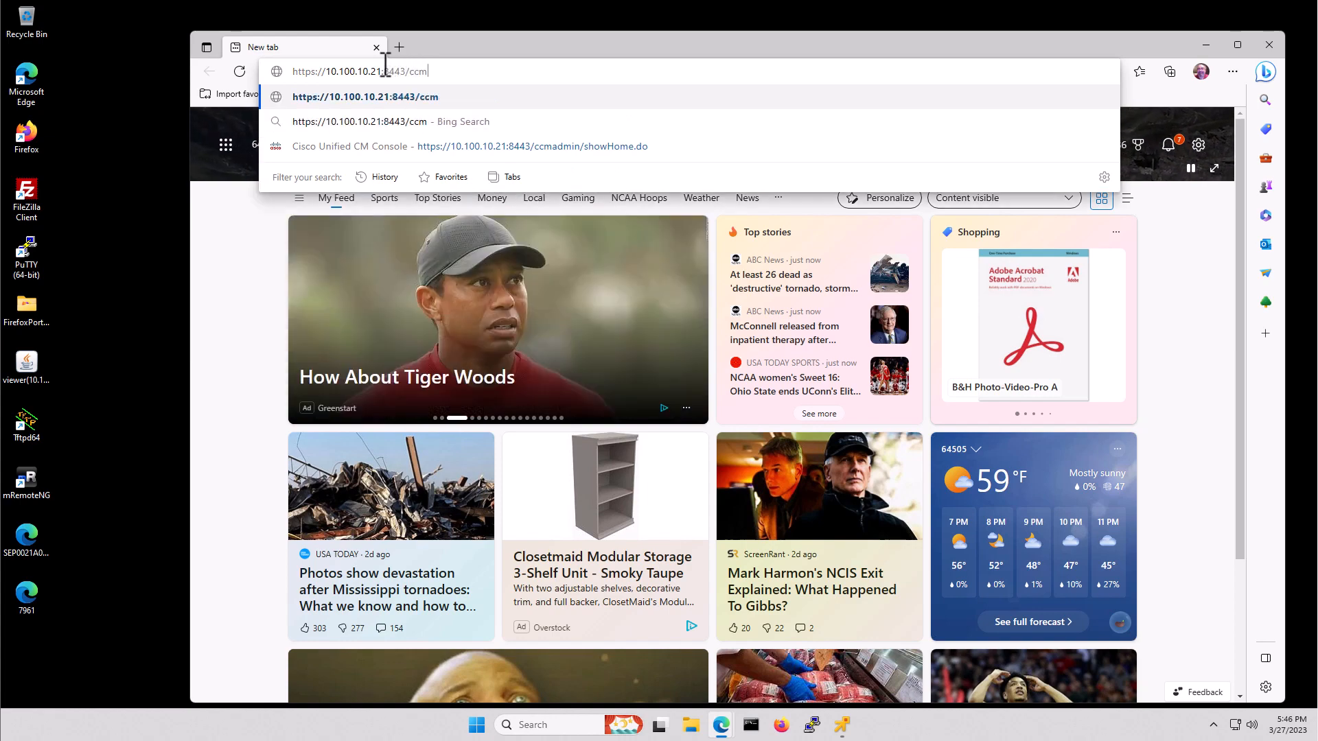
pyautogui.write('admin')
# - Load the CUCM administration page and log in with the admin password
pyautogui.press('Return')
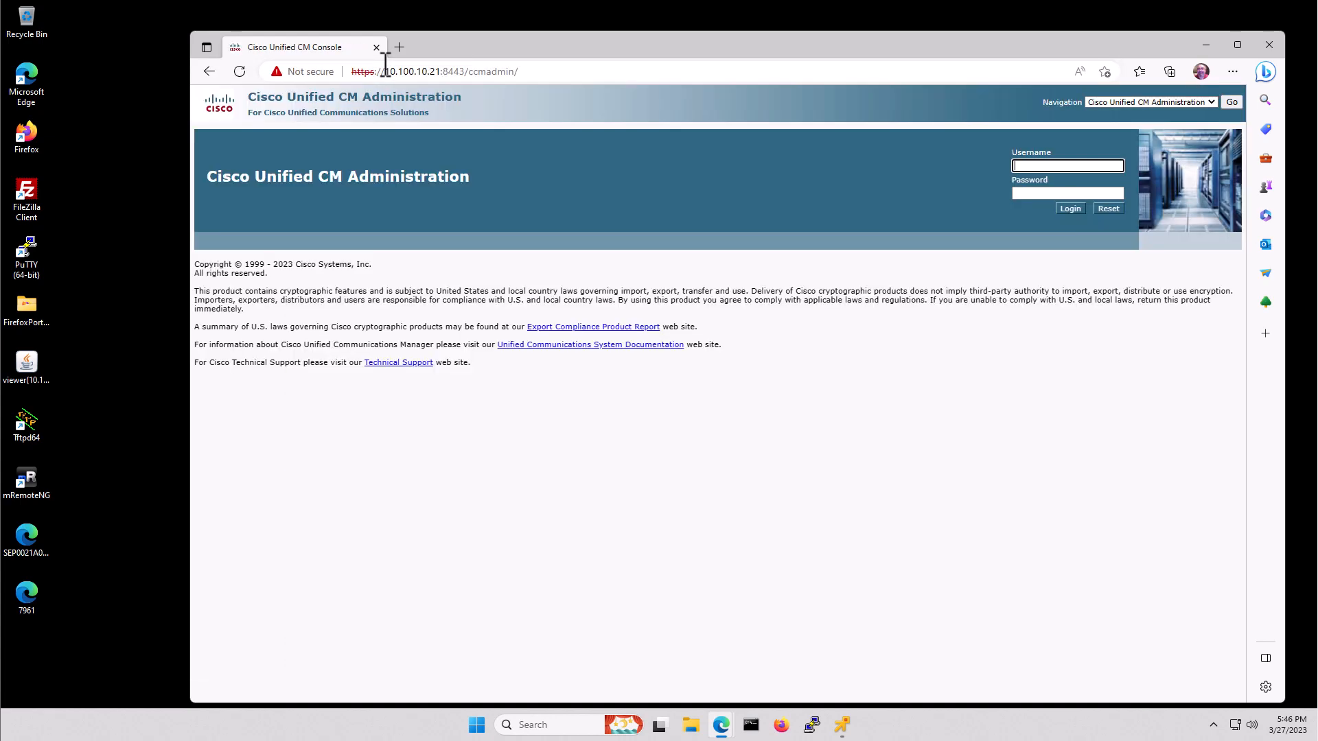
pyautogui.write('admin')
pyautogui.press('Tab')
pyautogui.write('•')
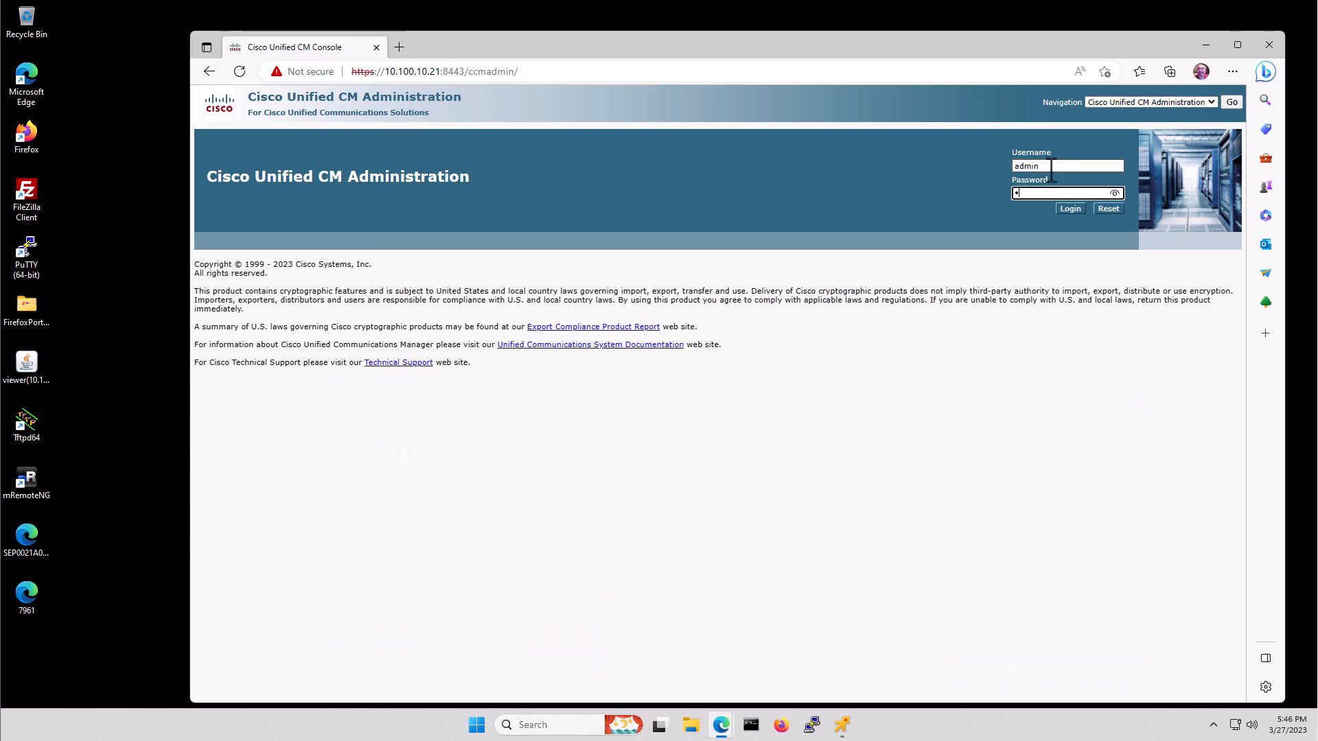
pyautogui.write('•••••••')
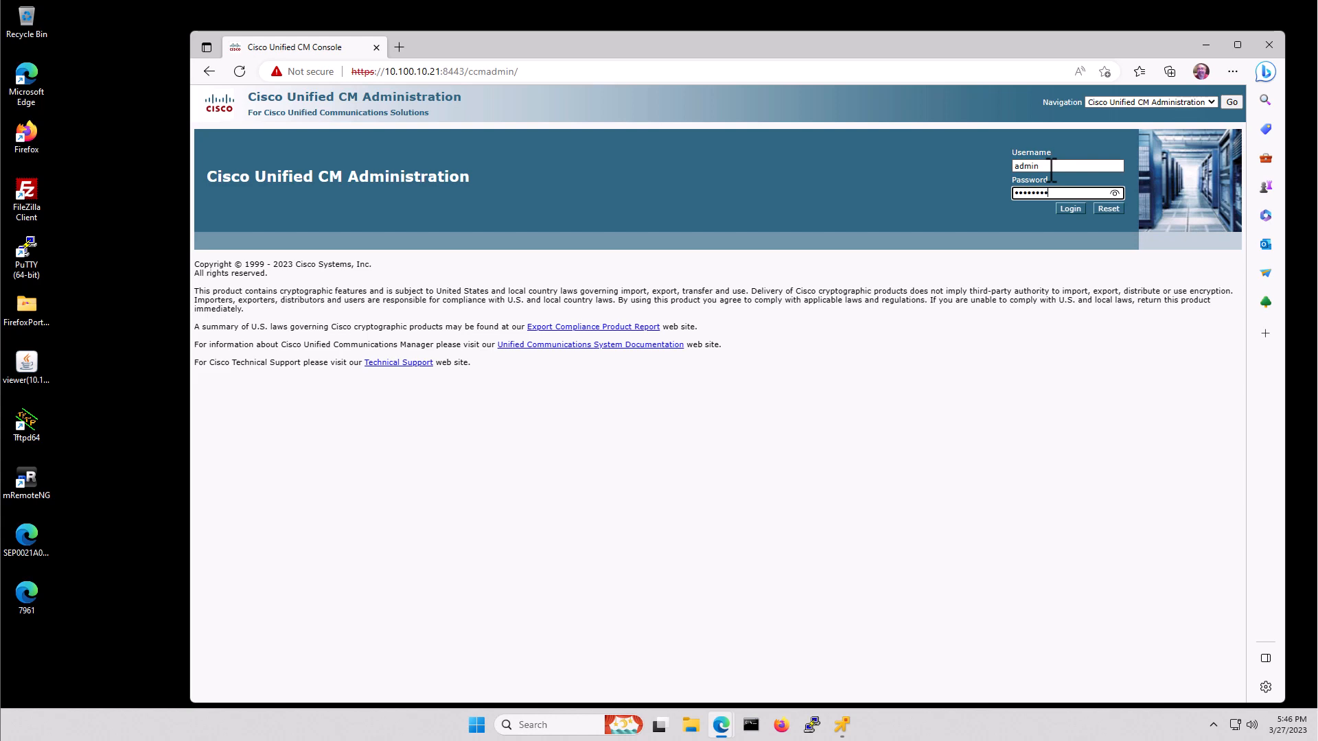
pyautogui.press('Return')
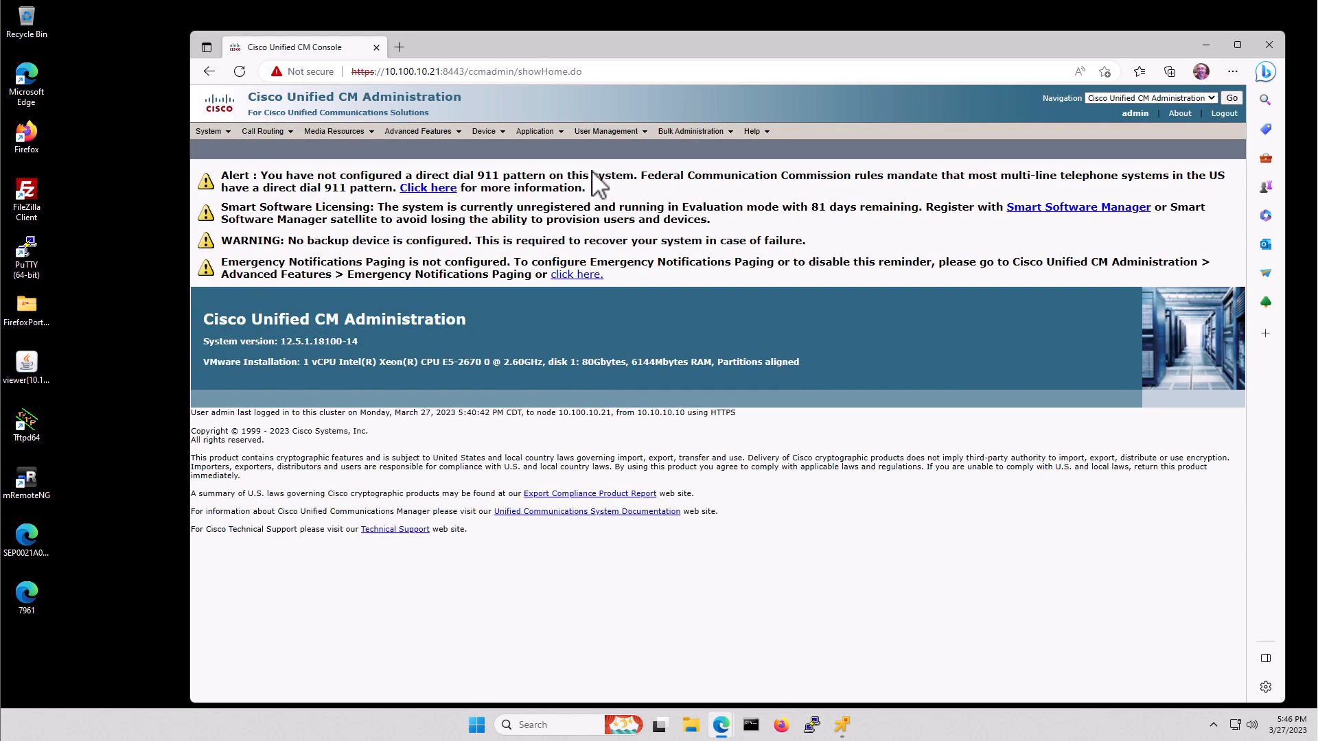
# - Find the SIP profiles and make a copy of Standard SIP Profile
pyautogui.moveTo(487, 136)
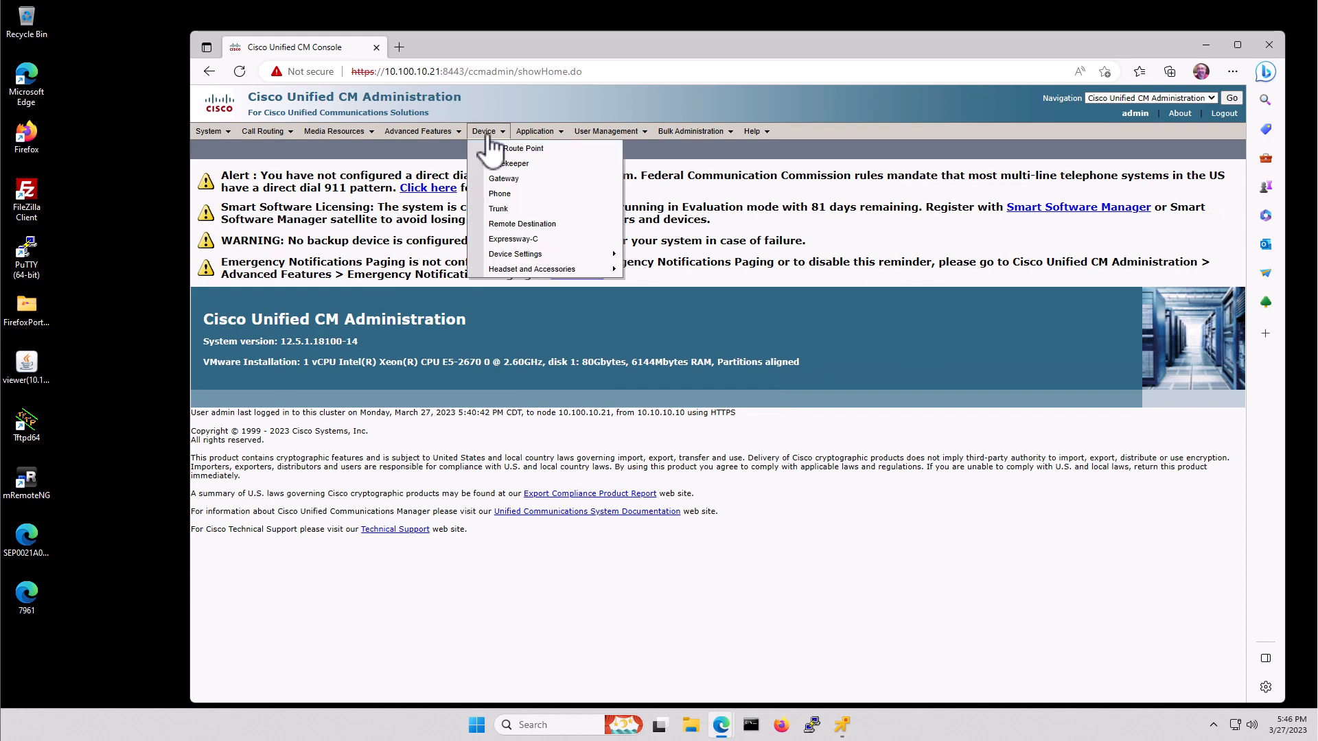
pyautogui.moveTo(584, 255)
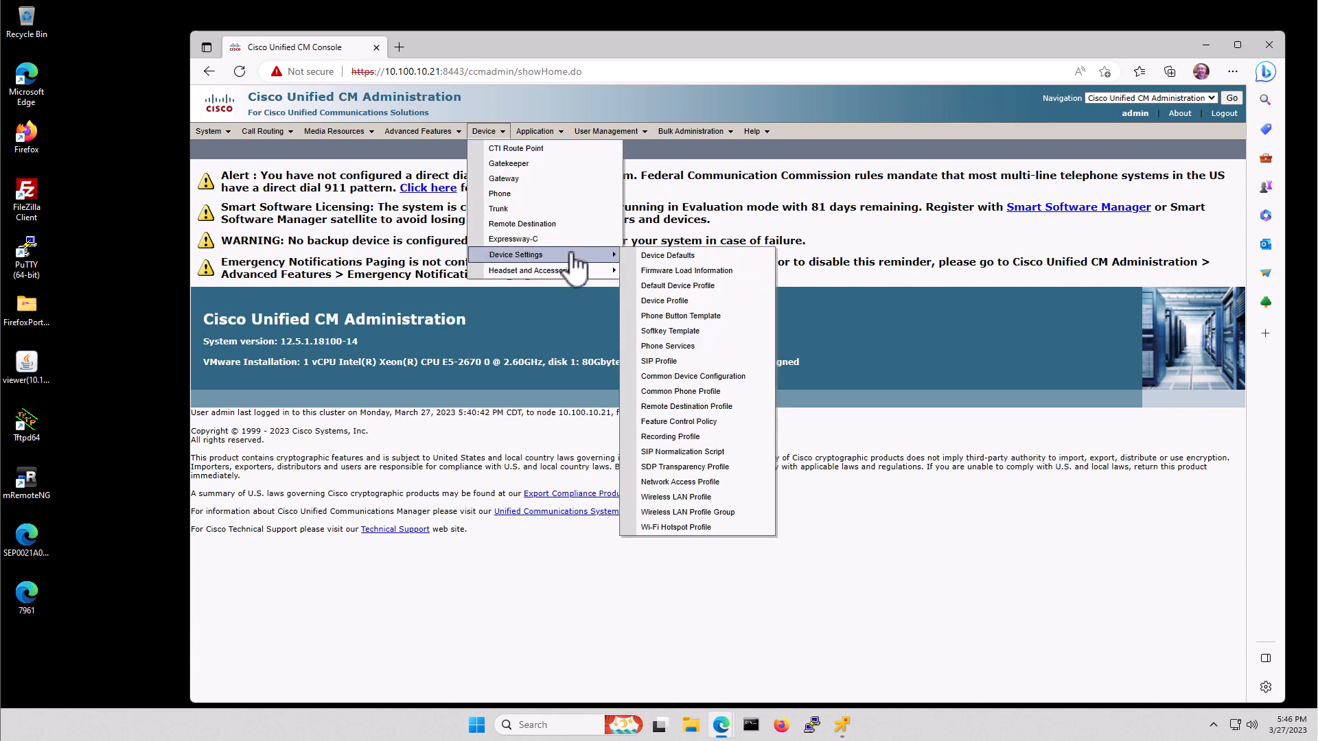
pyautogui.click(687, 363)
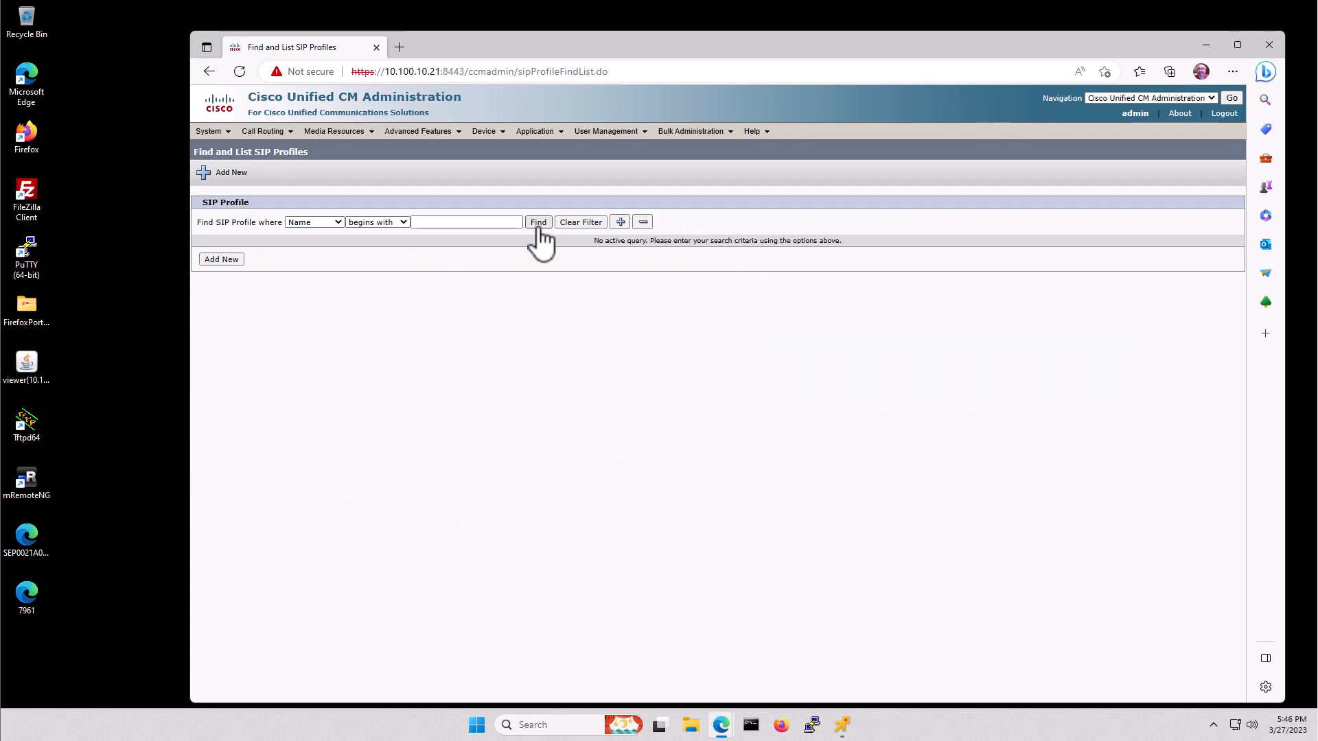
pyautogui.click(539, 227)
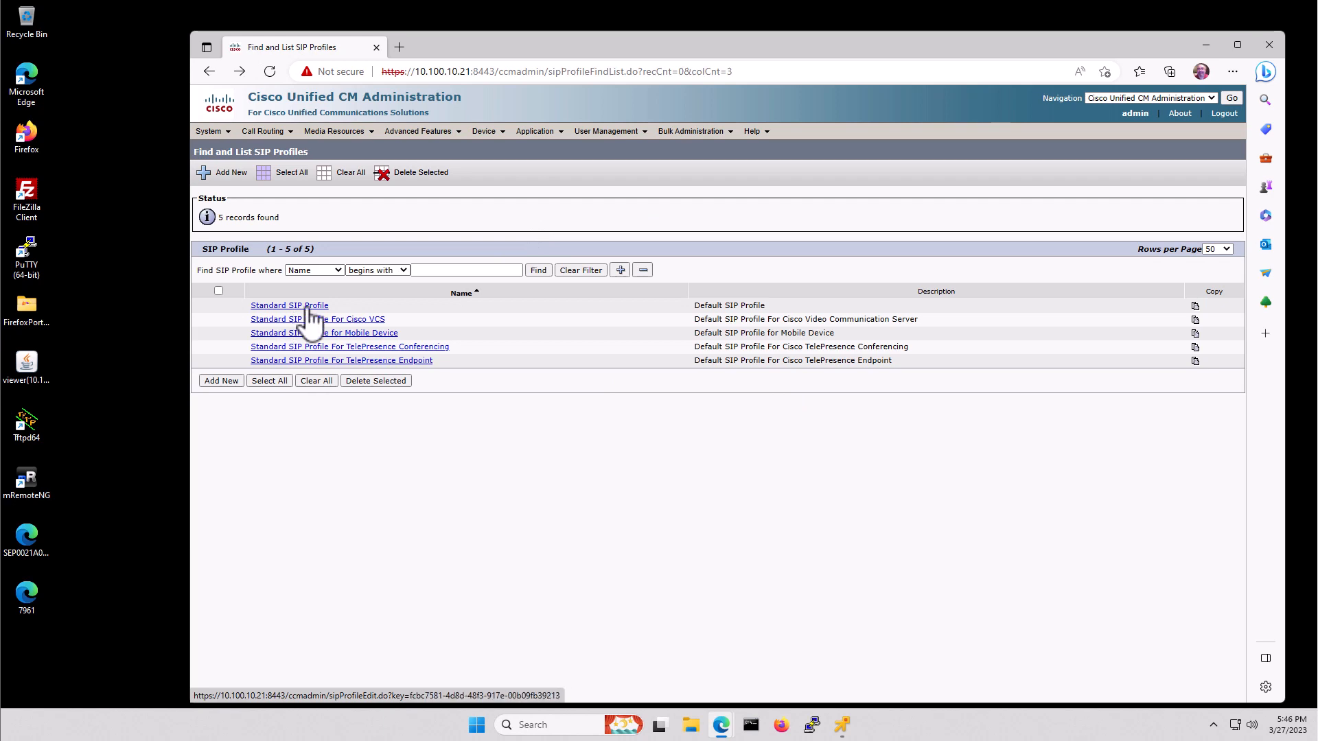
pyautogui.click(308, 306)
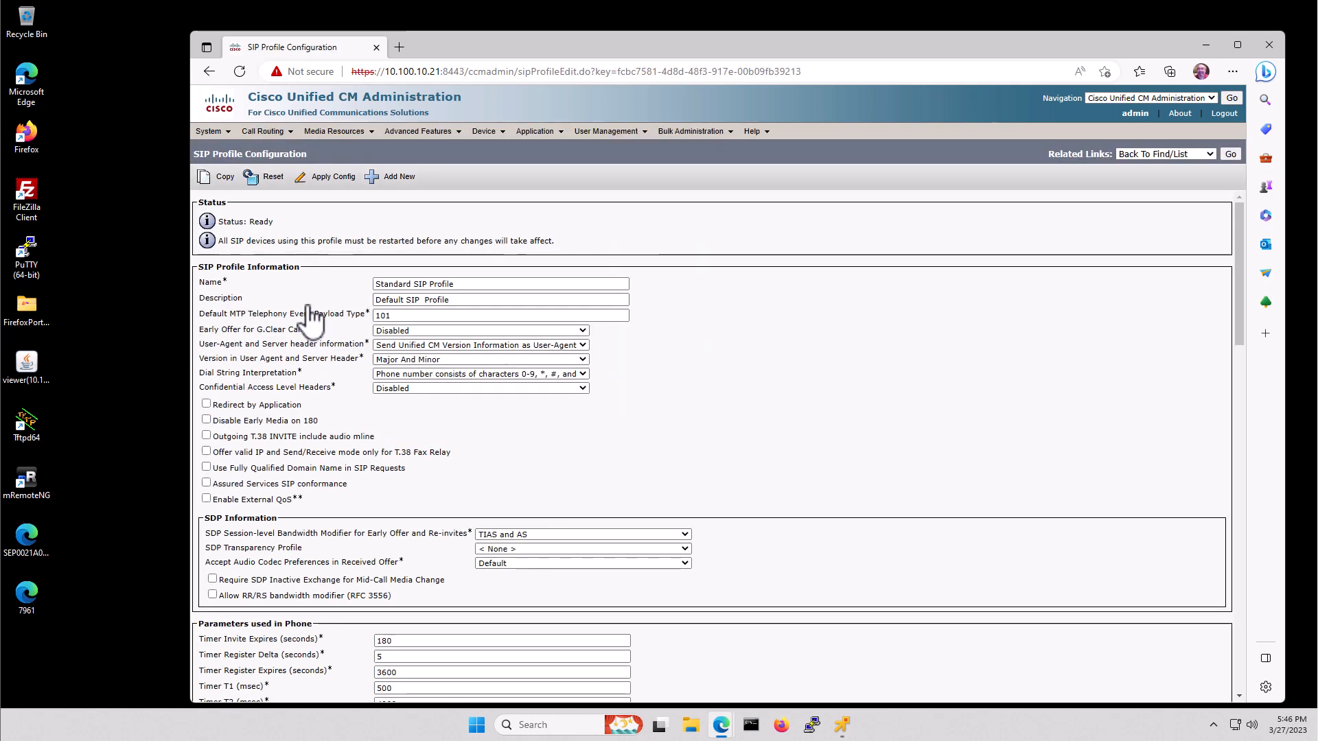
pyautogui.click(224, 178)
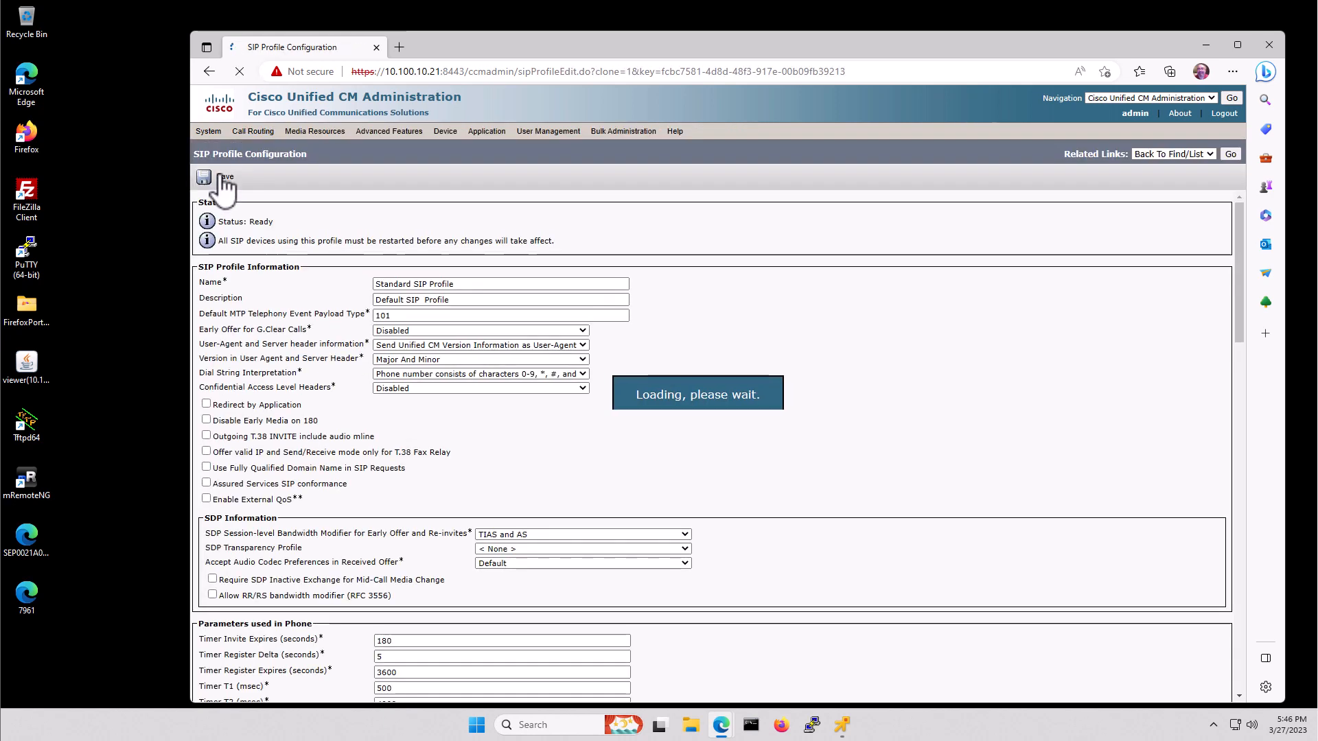
# - Append '- With Ring' to the copy's name and '- With Ping' to its description
pyautogui.click(484, 282)
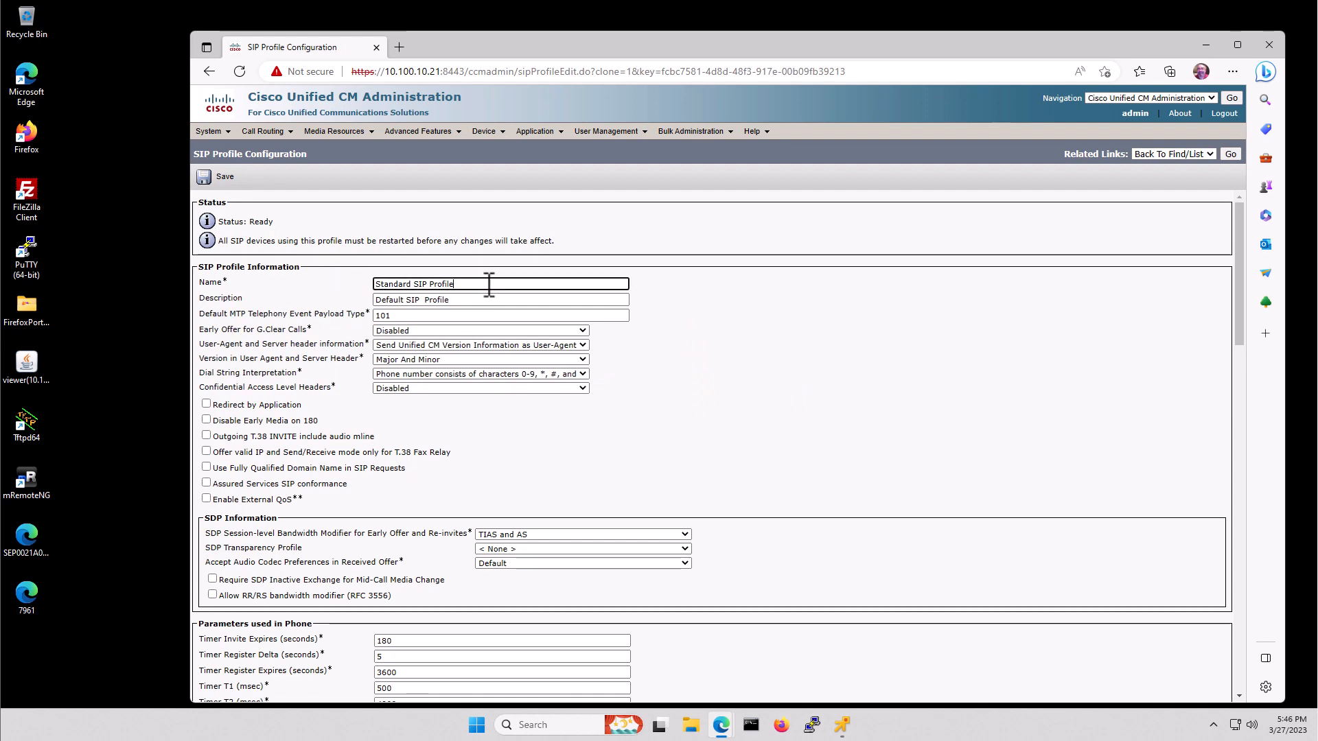
pyautogui.write('- With Ring')
pyautogui.press('Tab')
pyautogui.press('End')
pyautogui.write('- With Ping')
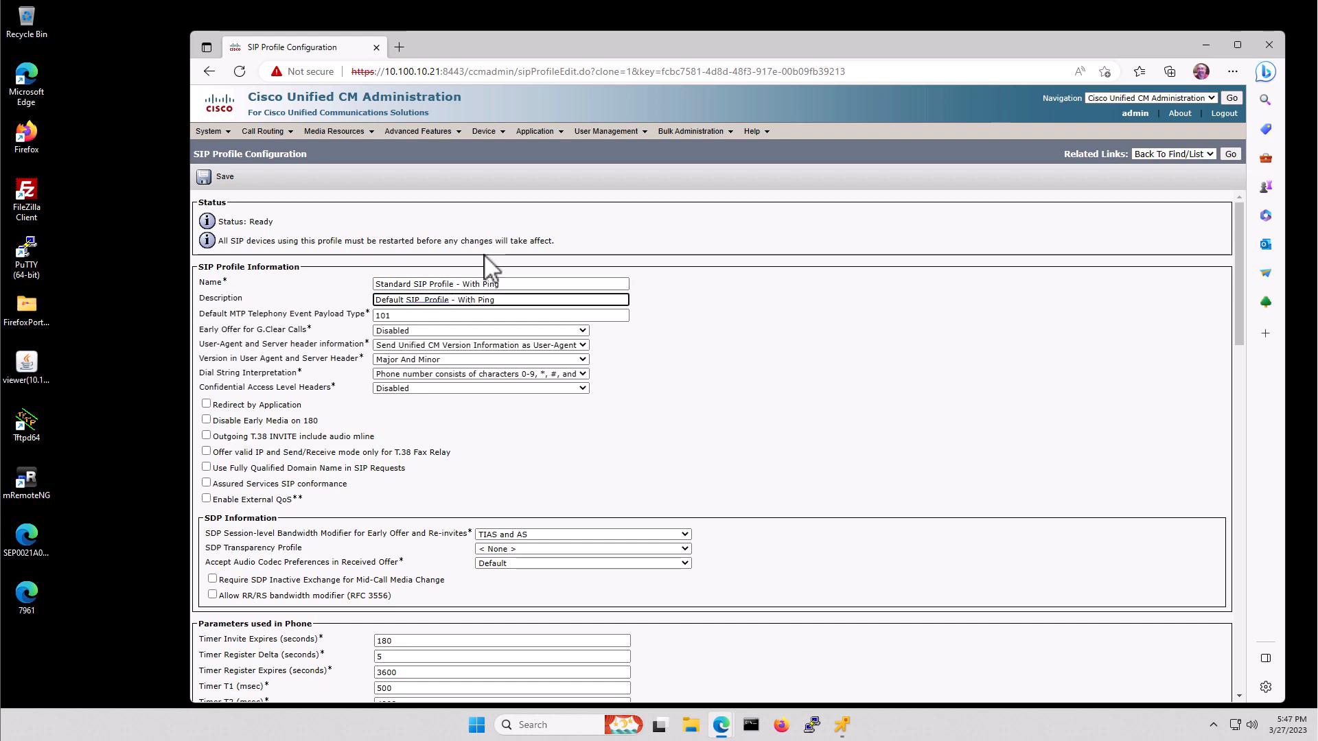
pyautogui.click(680, 368)
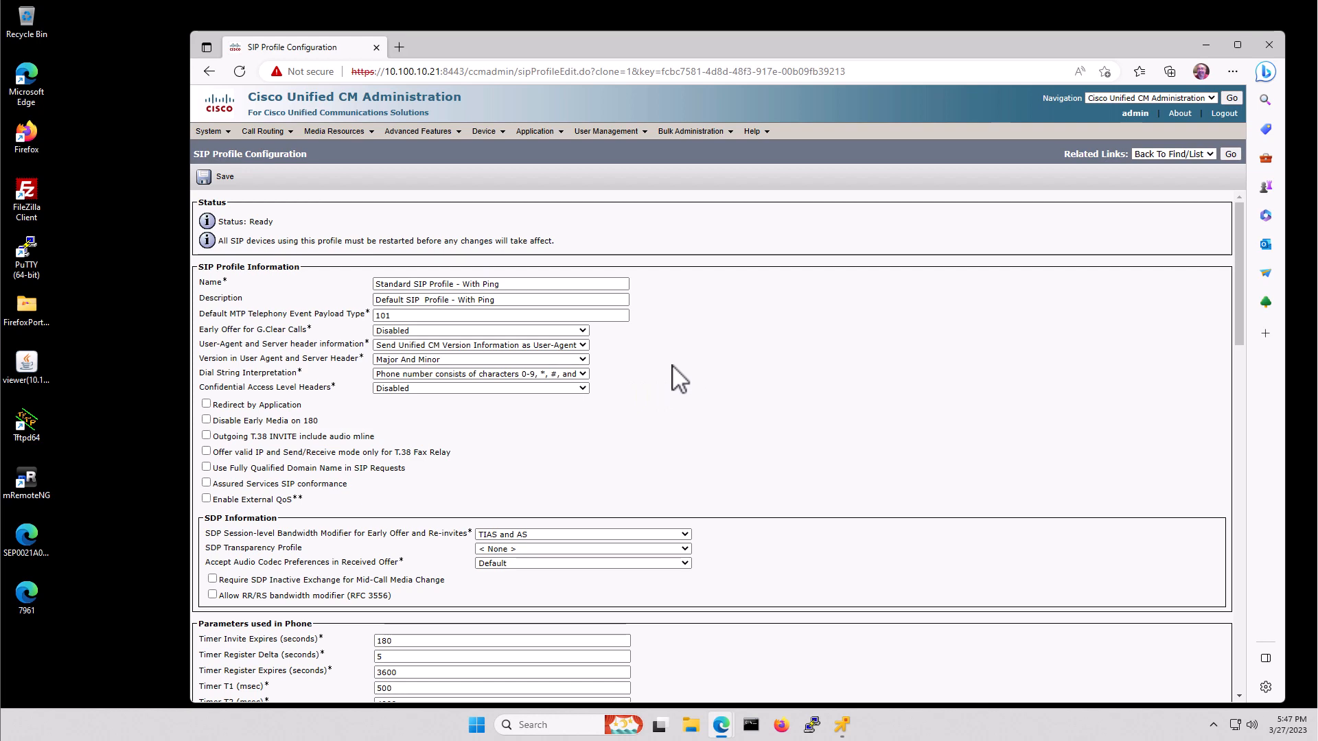
# - Enable OPTIONS Ping on the new profile and save it
pyautogui.scroll(-1, 669, 370)
pyautogui.scroll(-8, 669, 371)
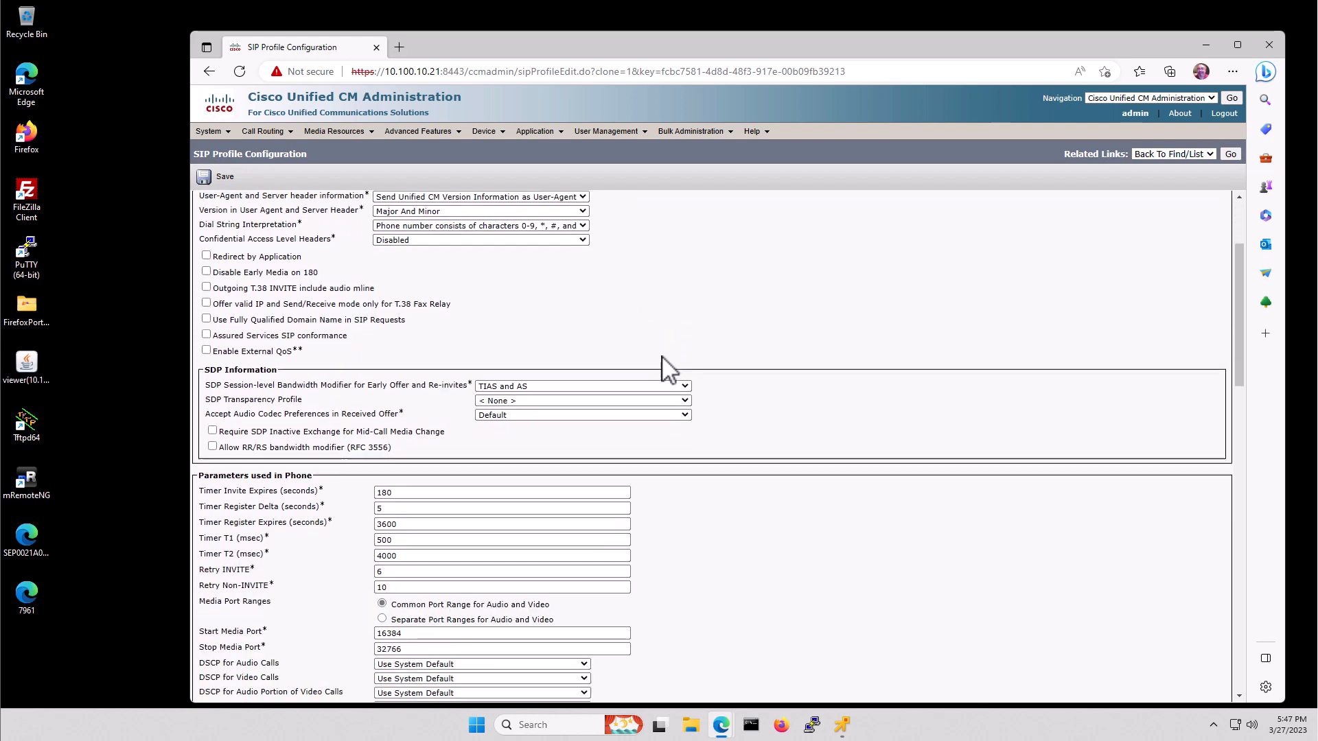
pyautogui.scroll(-2, 669, 371)
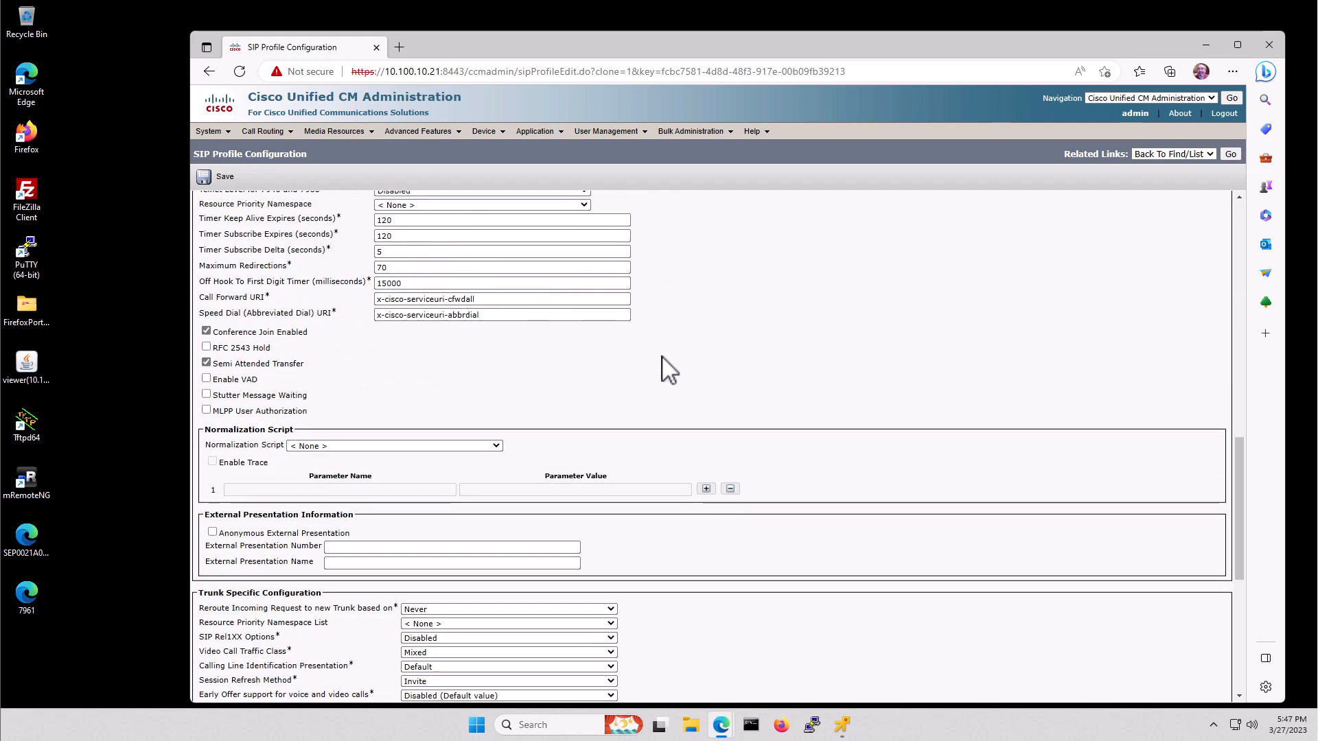
pyautogui.scroll(-4, 669, 371)
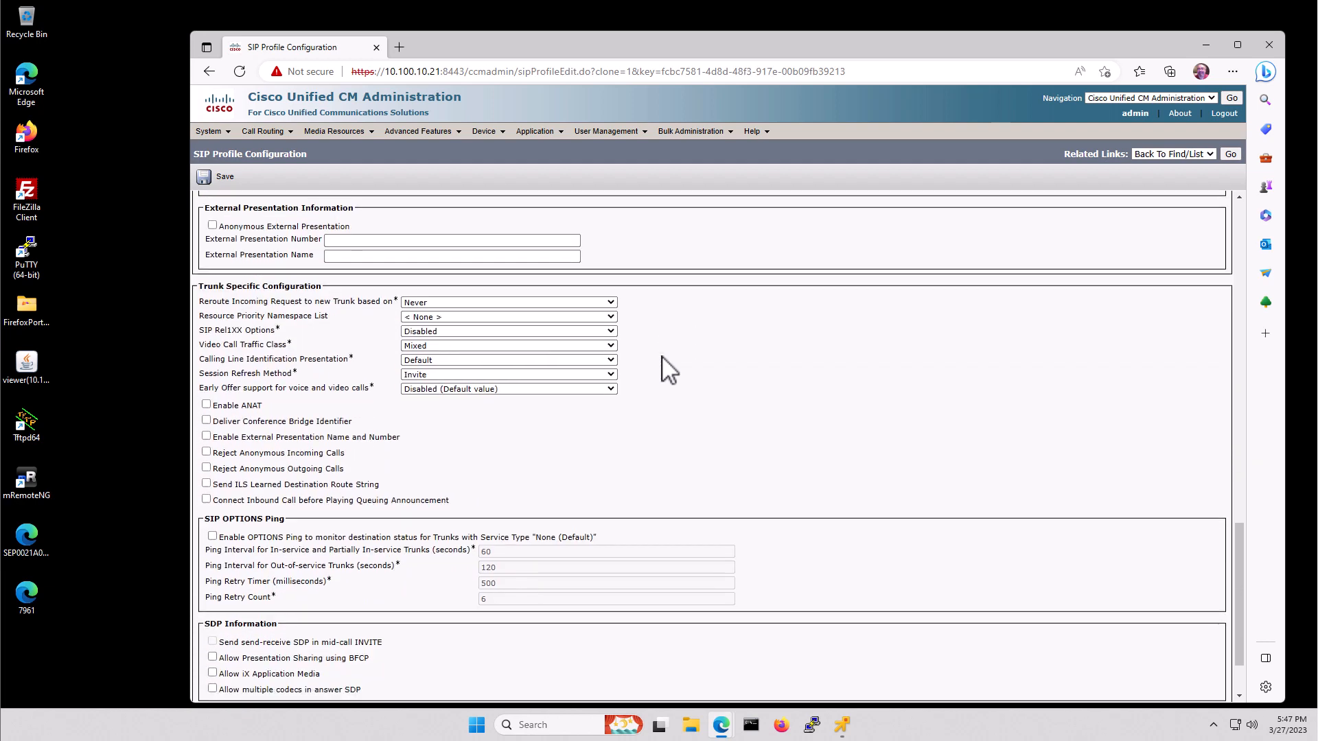
pyautogui.scroll(-1, 669, 371)
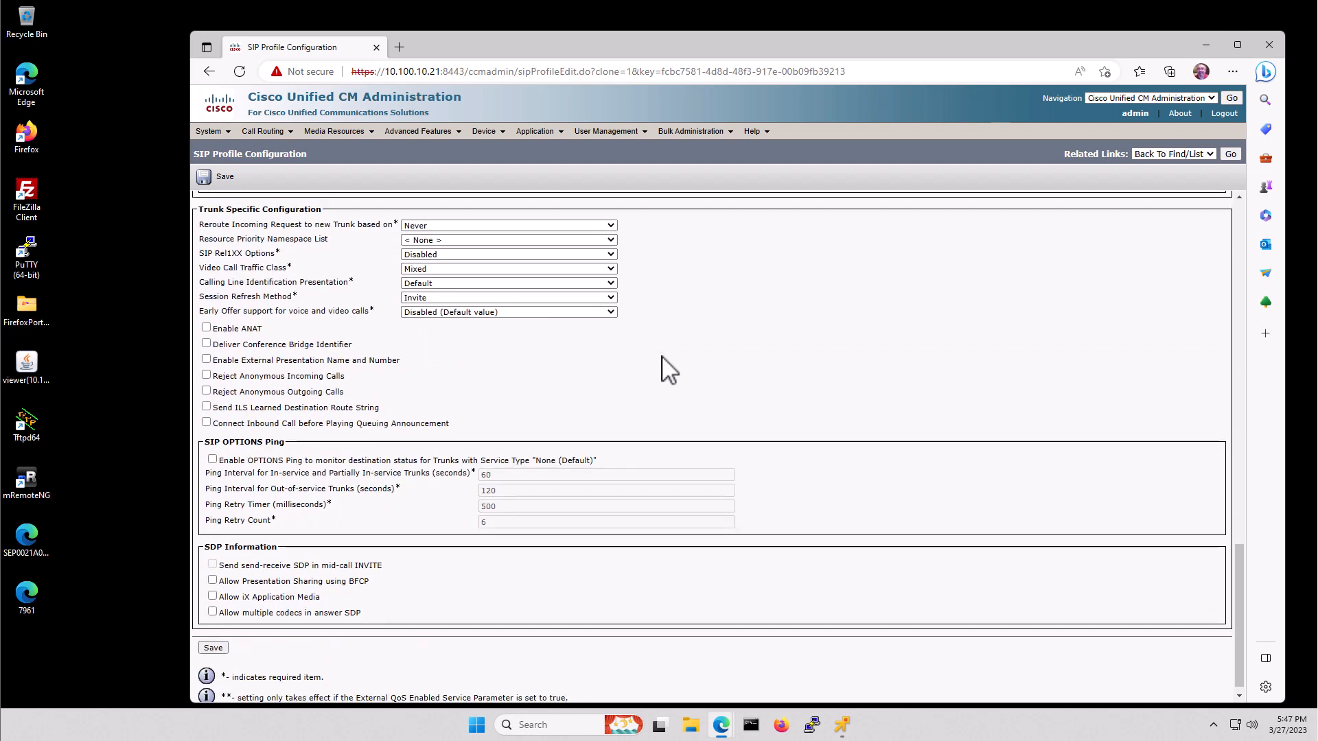
pyautogui.scroll(-1, 670, 371)
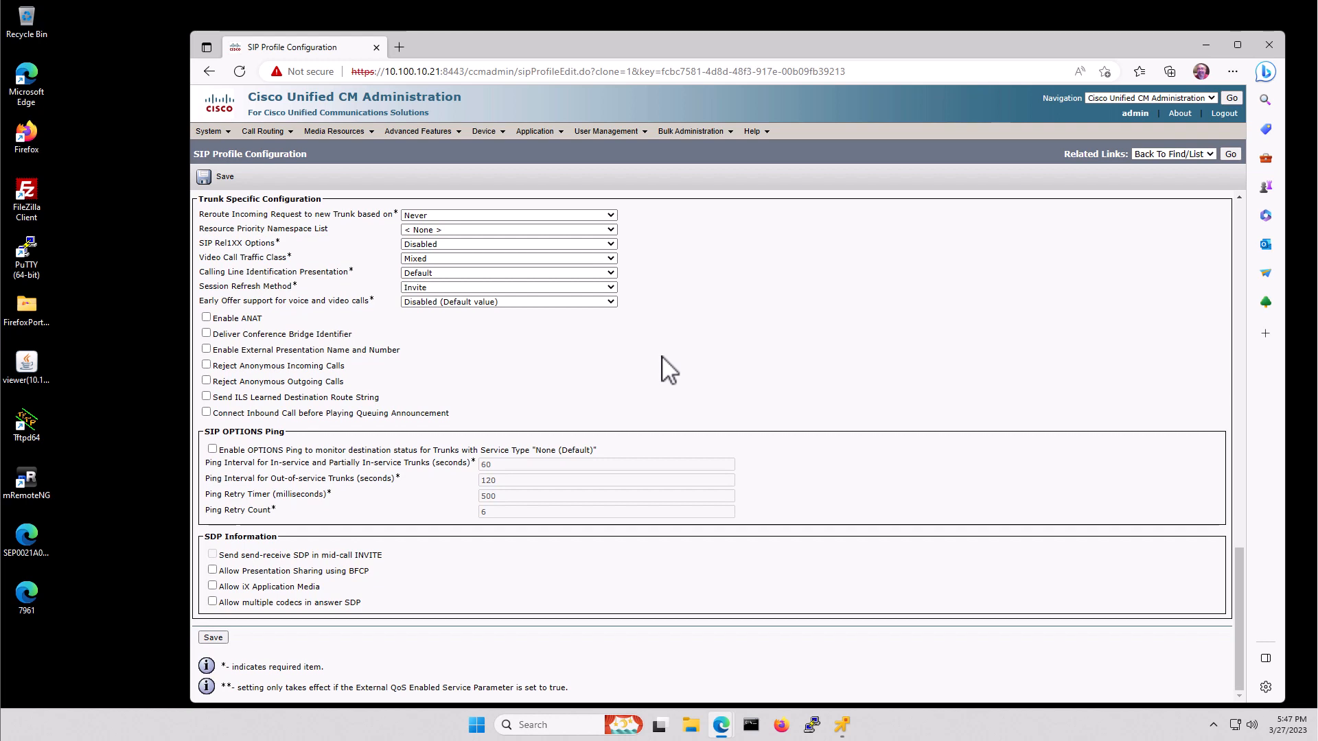
pyautogui.click(213, 449)
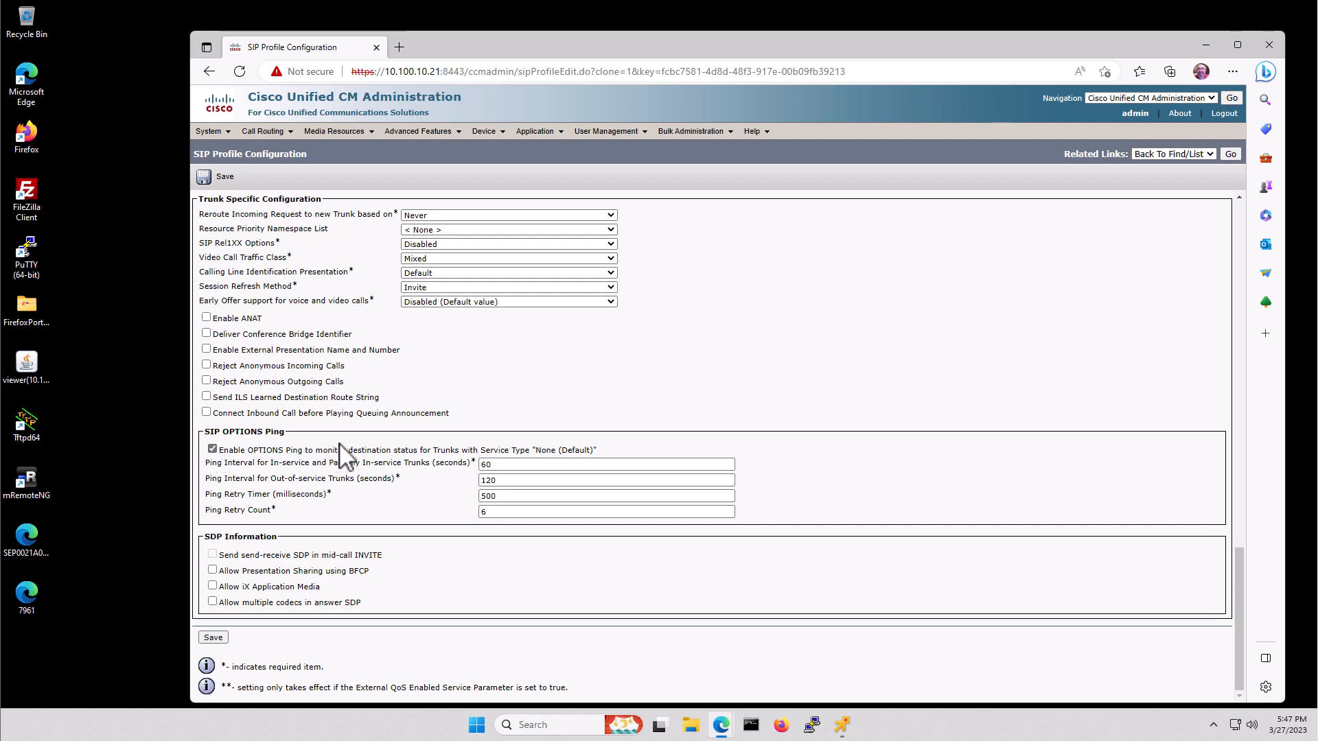
pyautogui.click(214, 637)
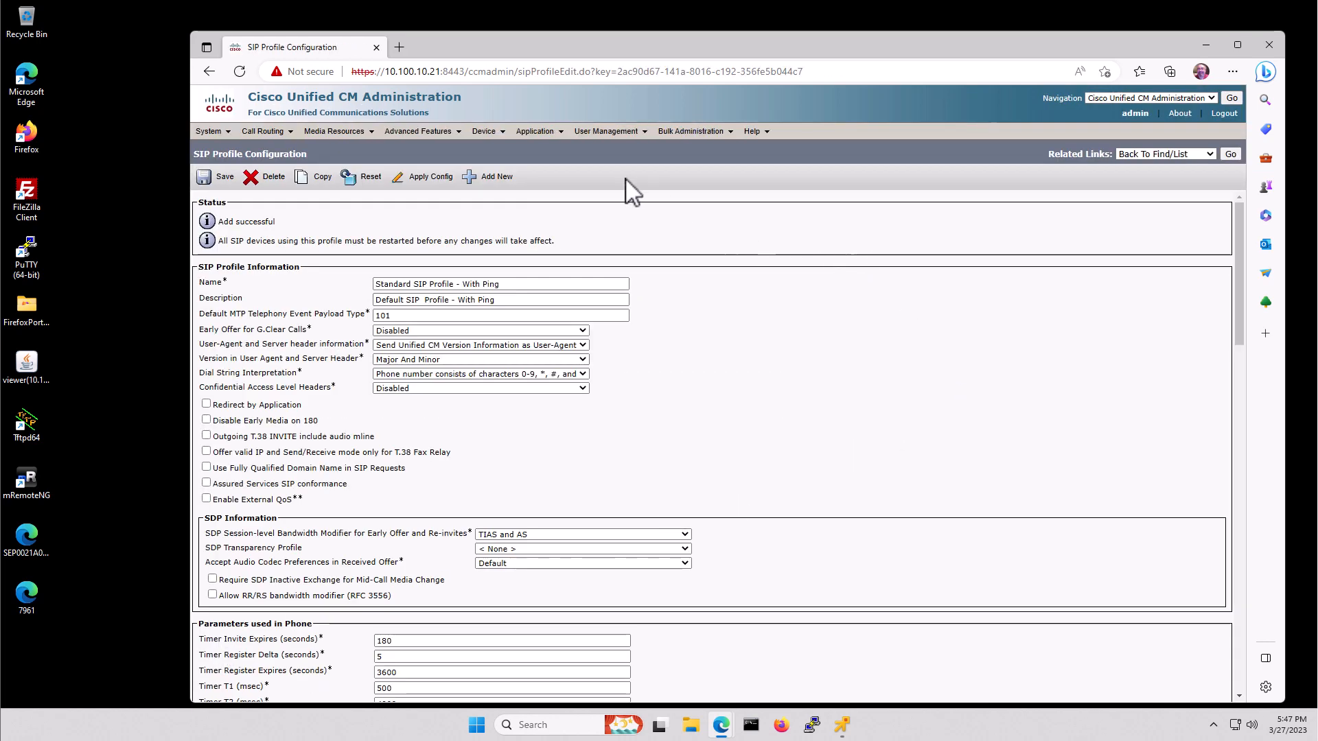
pyautogui.moveTo(484, 138)
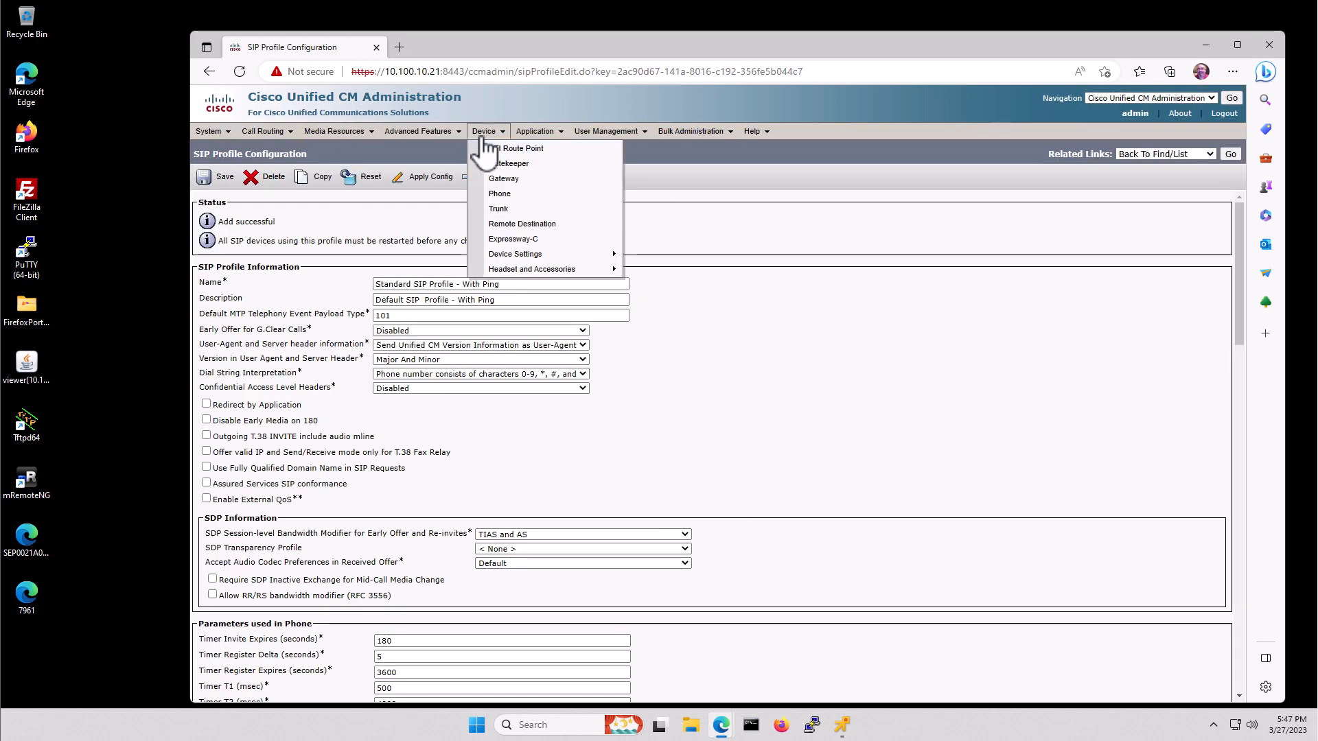
# - Start adding a new trunk of type SIP Trunk
pyautogui.click(503, 212)
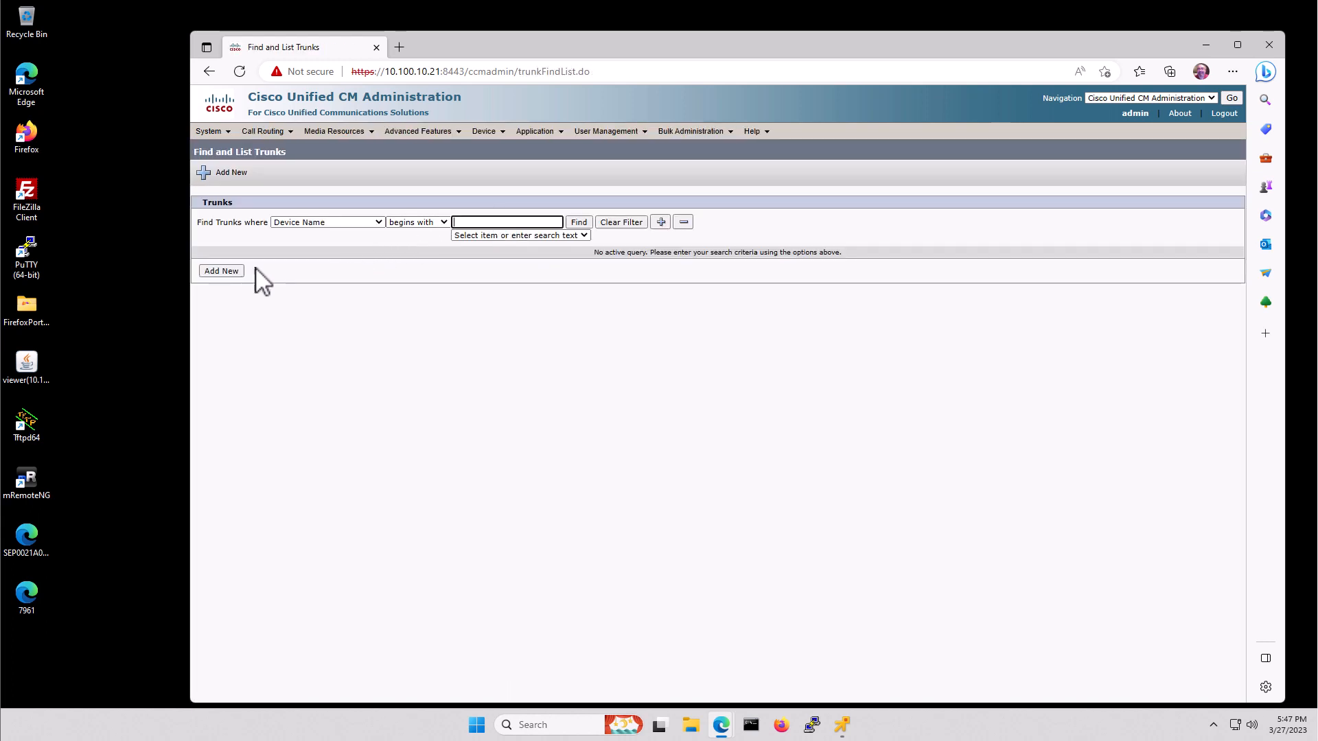
pyautogui.click(218, 271)
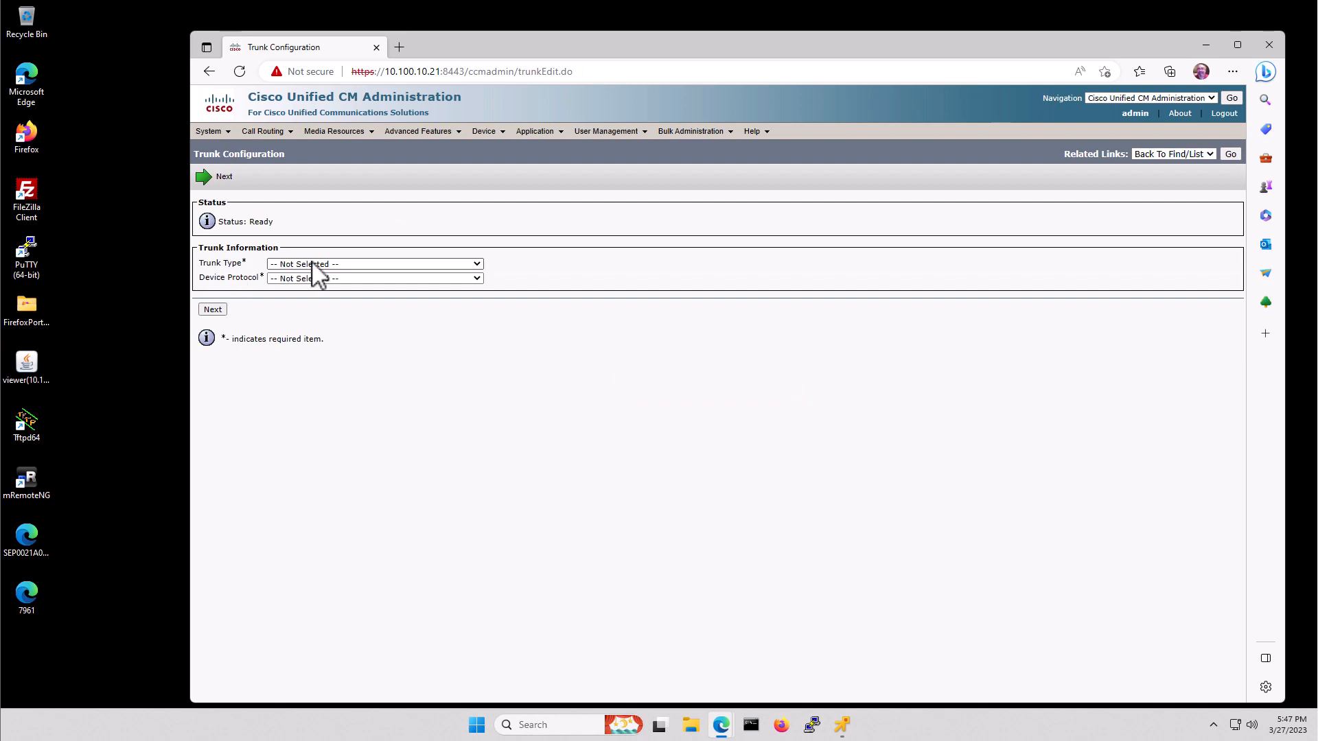
pyautogui.click(313, 263)
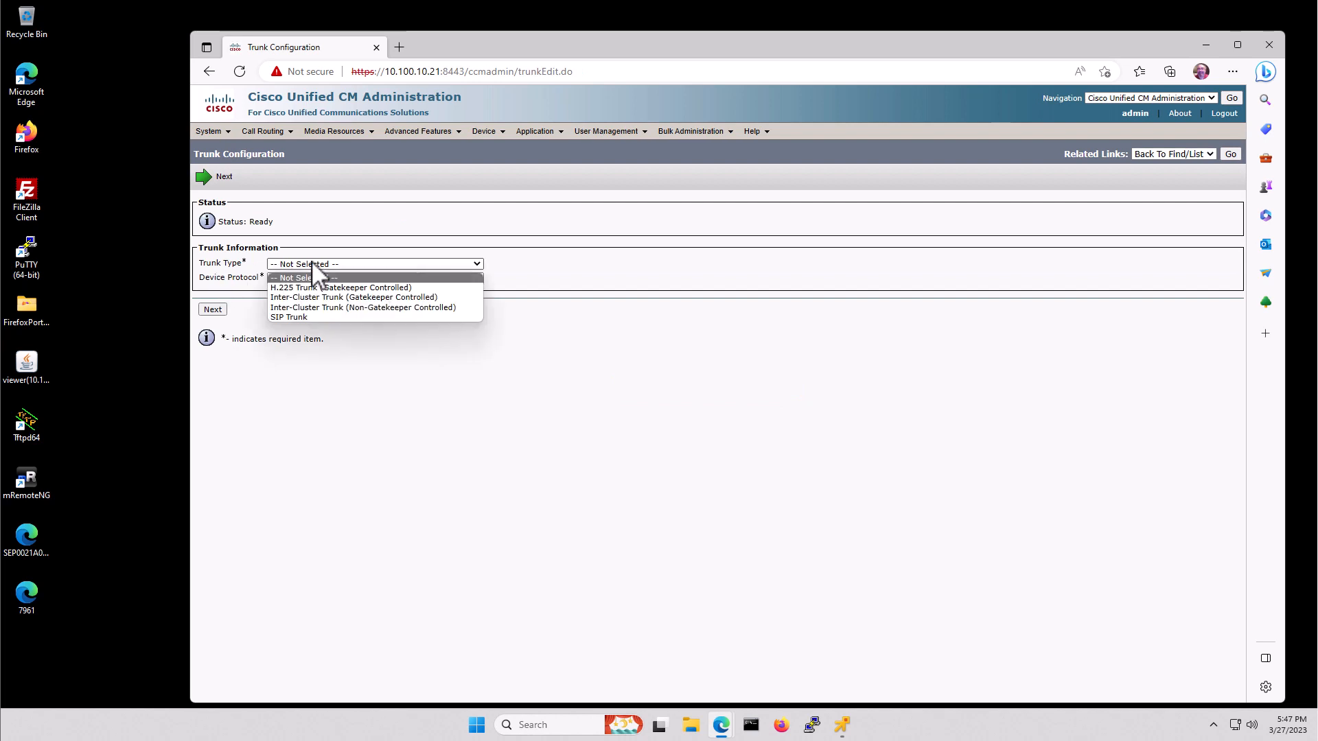
pyautogui.click(303, 314)
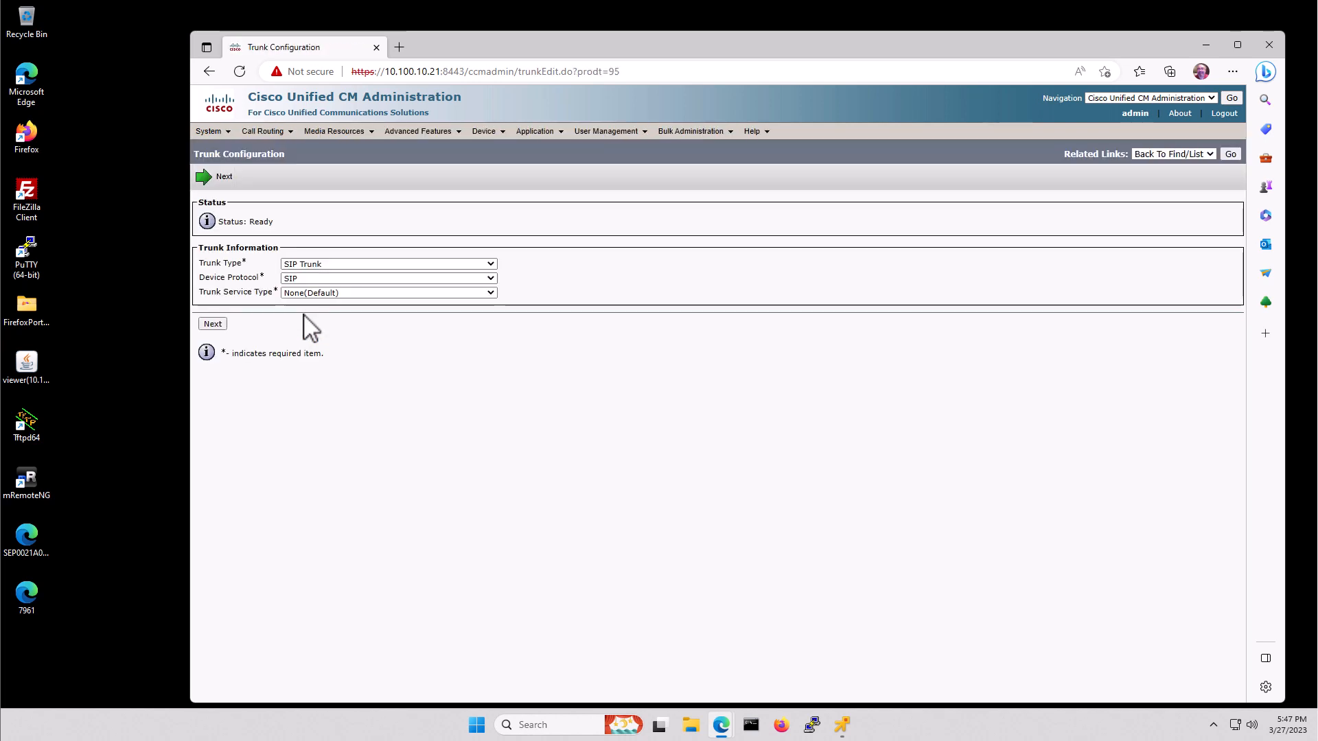
pyautogui.click(214, 324)
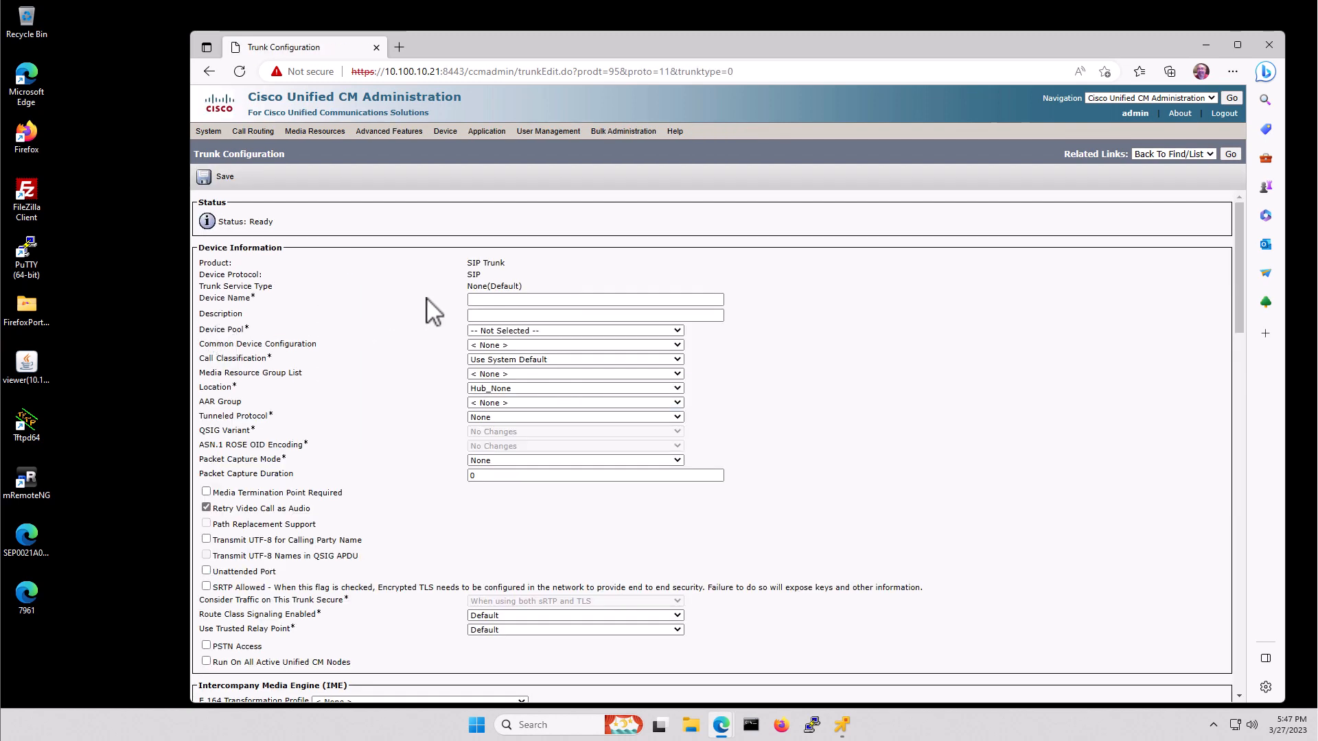
# - Set device name and description of the trunk to TrunkToVoiceGW
pyautogui.click(520, 300)
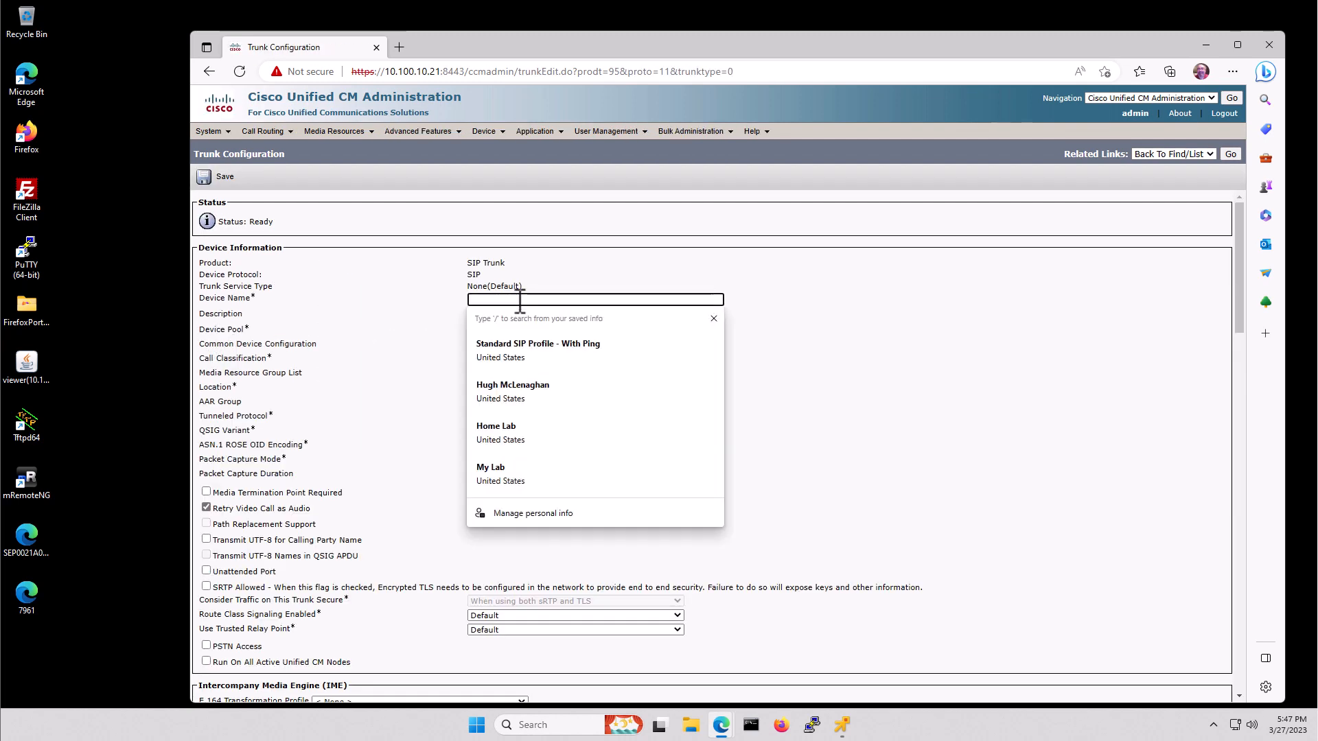
pyautogui.write('Tr')
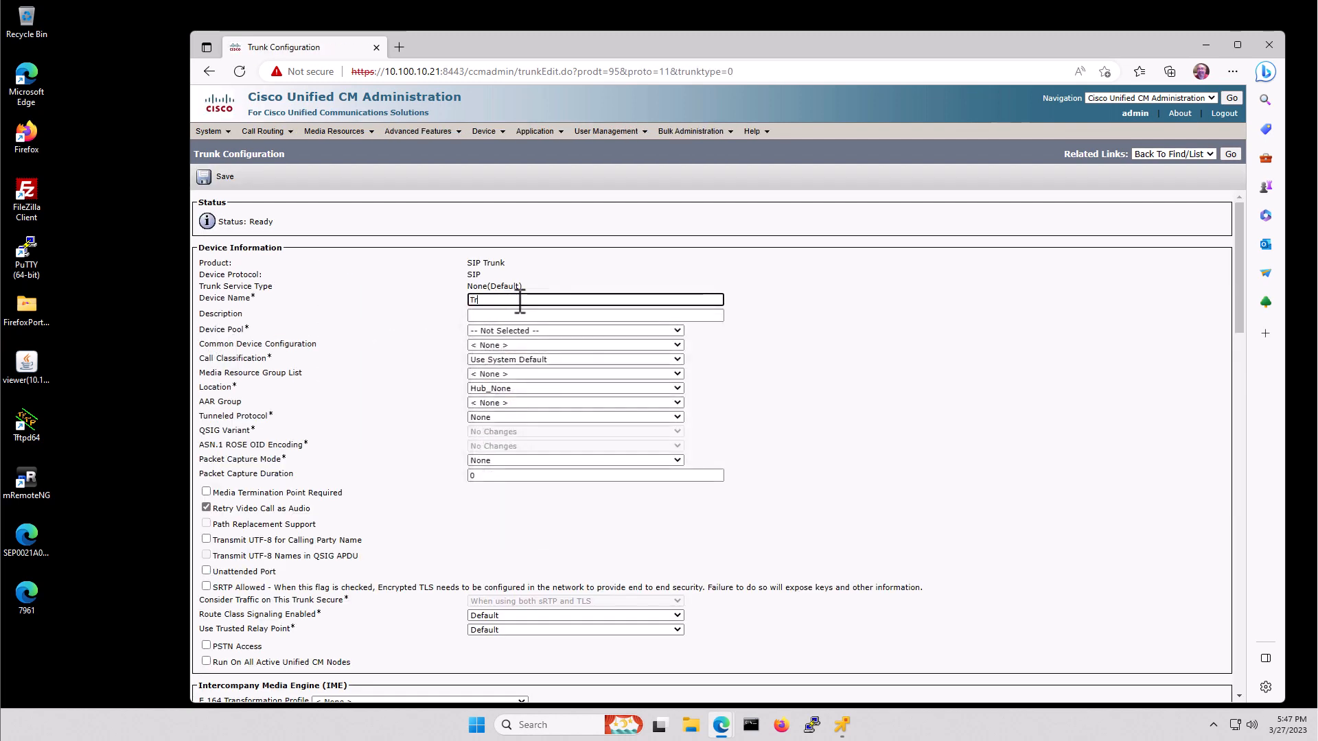
pyautogui.write('unkToVoiceGW')
pyautogui.doubleClick(520, 300)
pyautogui.hotkey('ctrl', 'c')
pyautogui.press('Tab')
pyautogui.hotkey('ctrl', 'v')
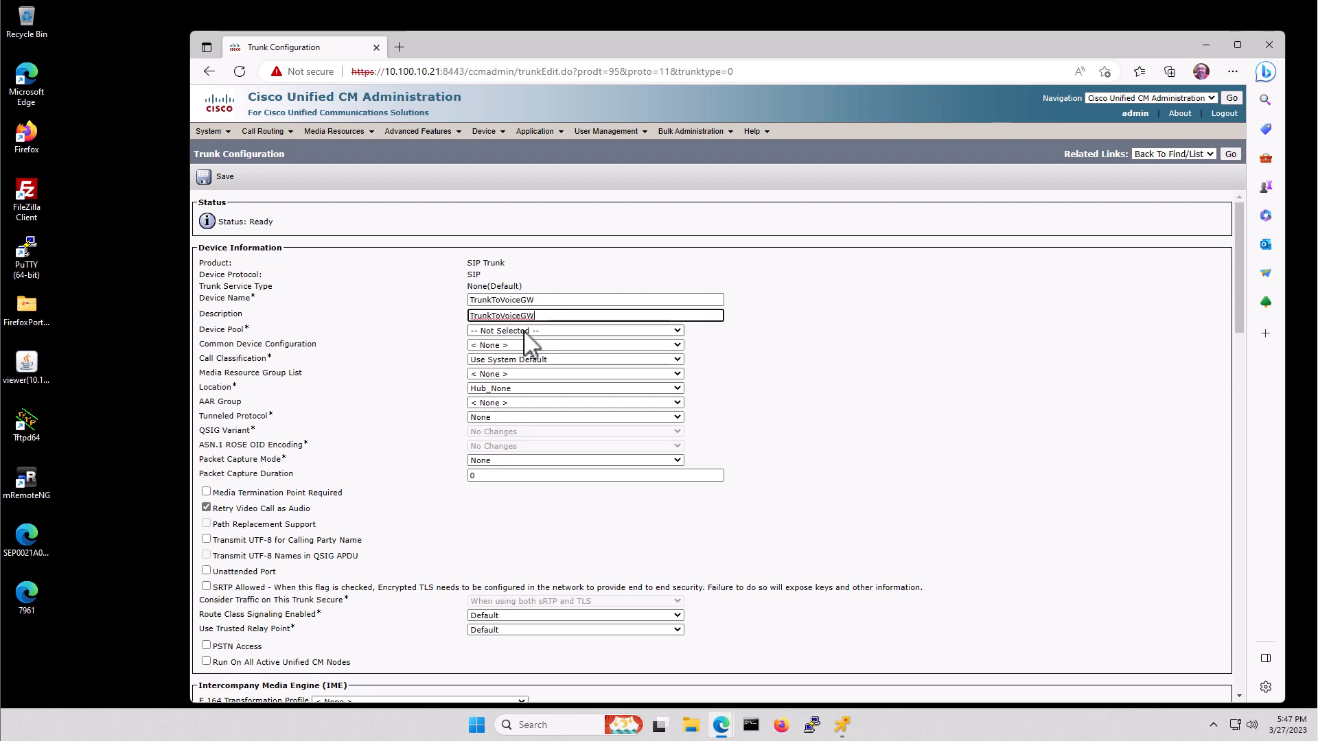
# - Assign device pool Lab-Device-Pool and location Lab, leaving the AAR group unset
pyautogui.click(525, 331)
pyautogui.click(512, 364)
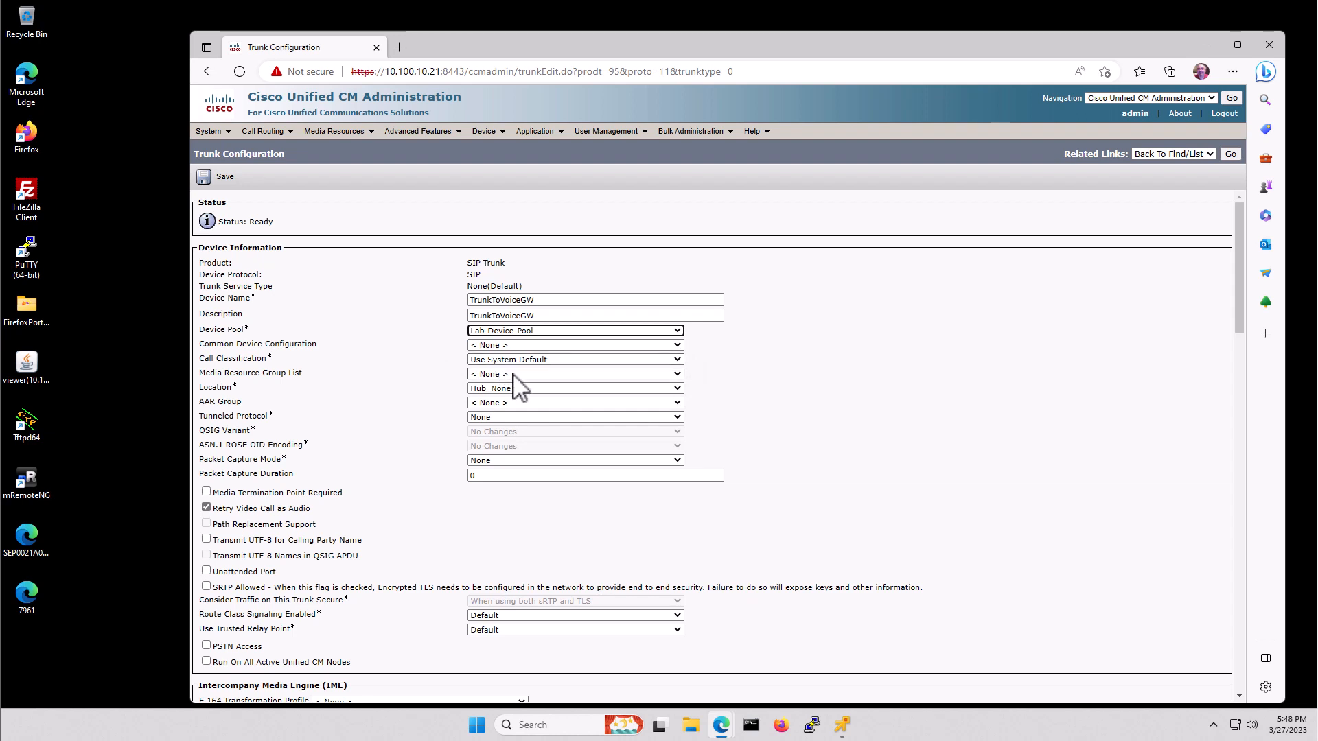
pyautogui.click(511, 387)
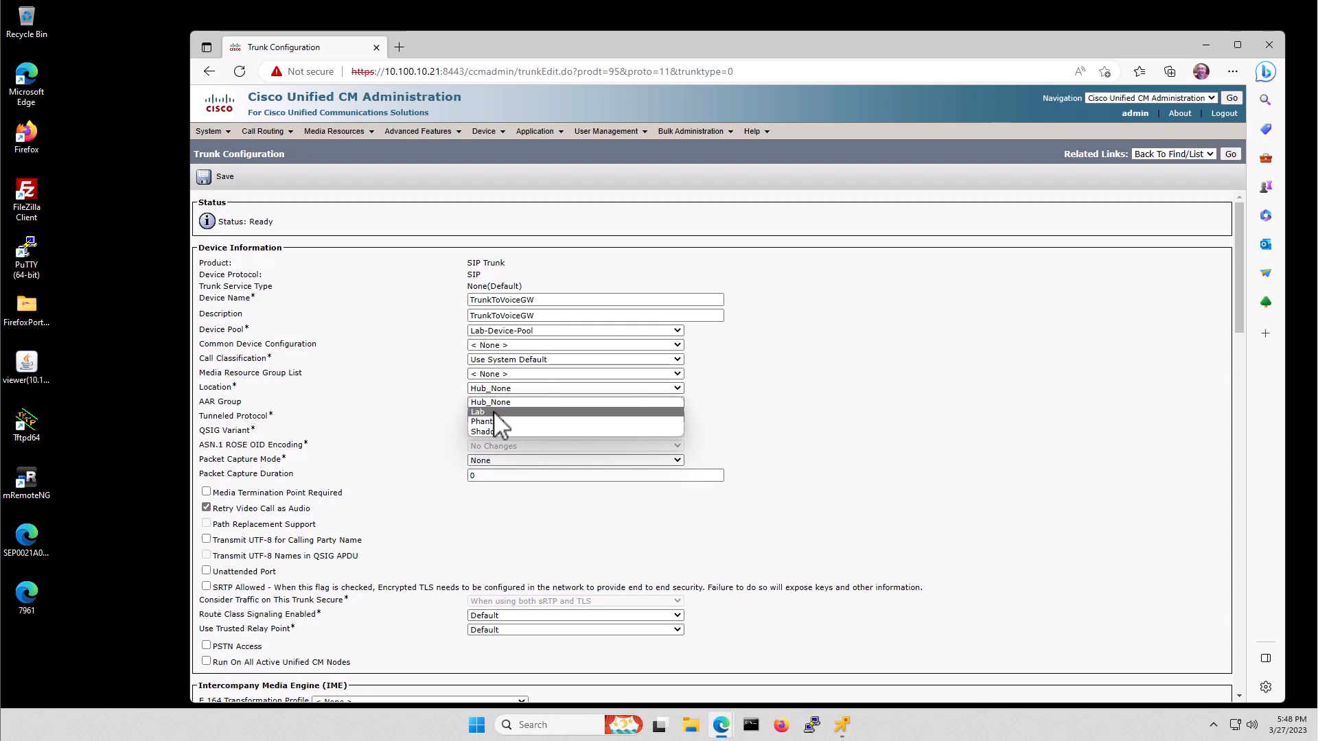
pyautogui.click(493, 411)
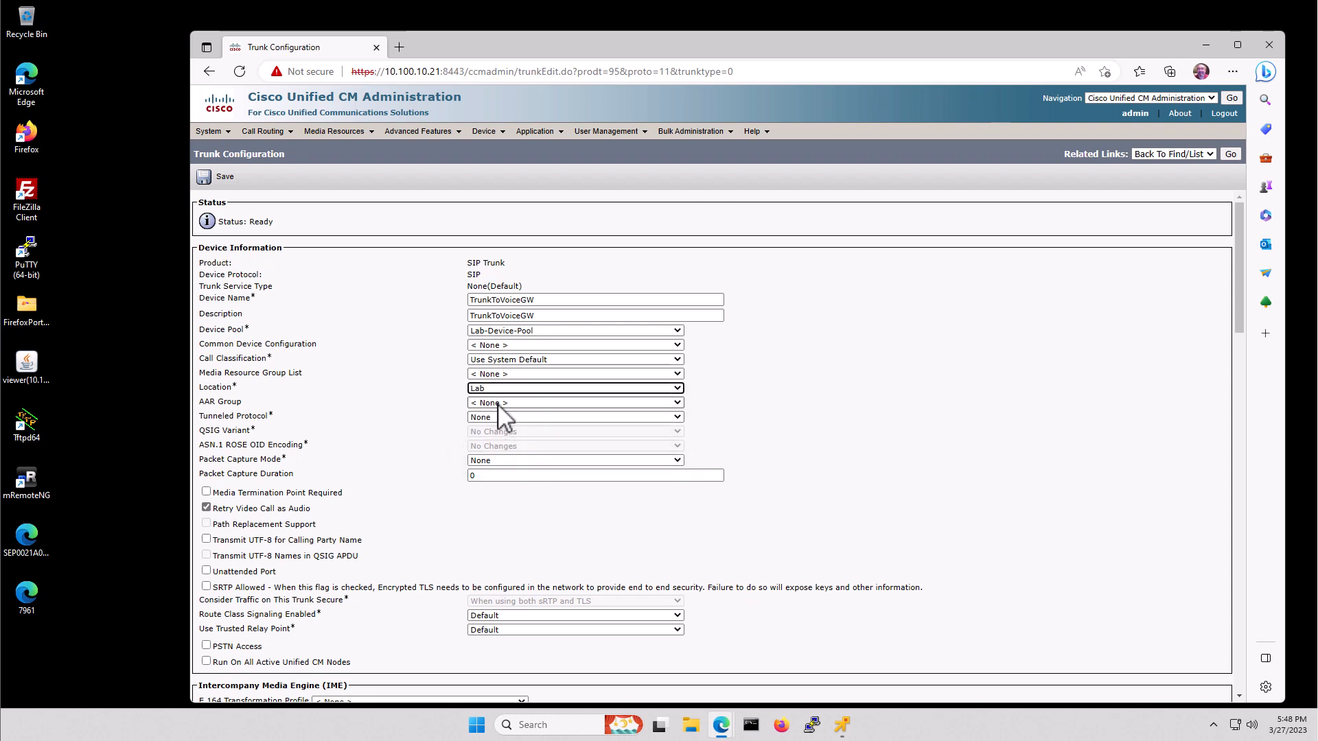
pyautogui.click(499, 412)
pyautogui.click(497, 404)
# - Set the inbound Calling Search Space and AAR Calling Search Space to Lab-CSS
pyautogui.scroll(-2, 625, 527)
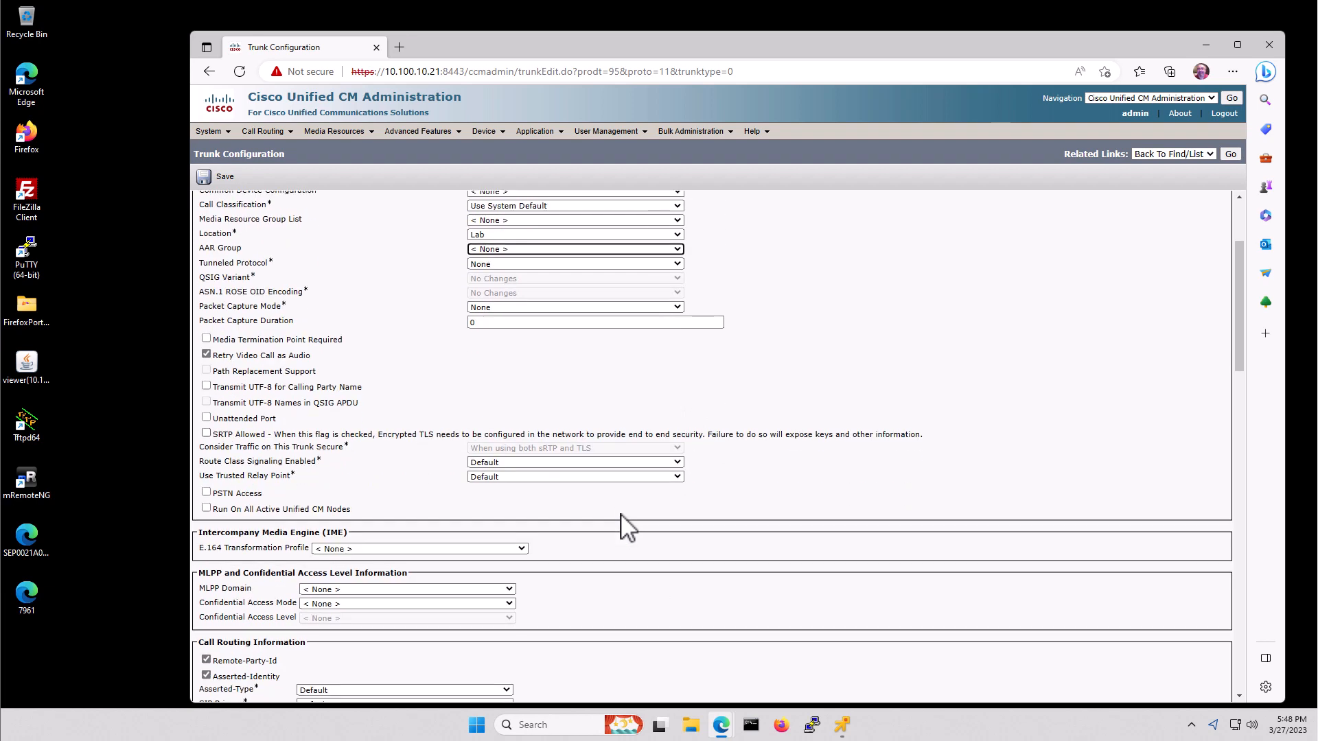
pyautogui.scroll(-2, 624, 528)
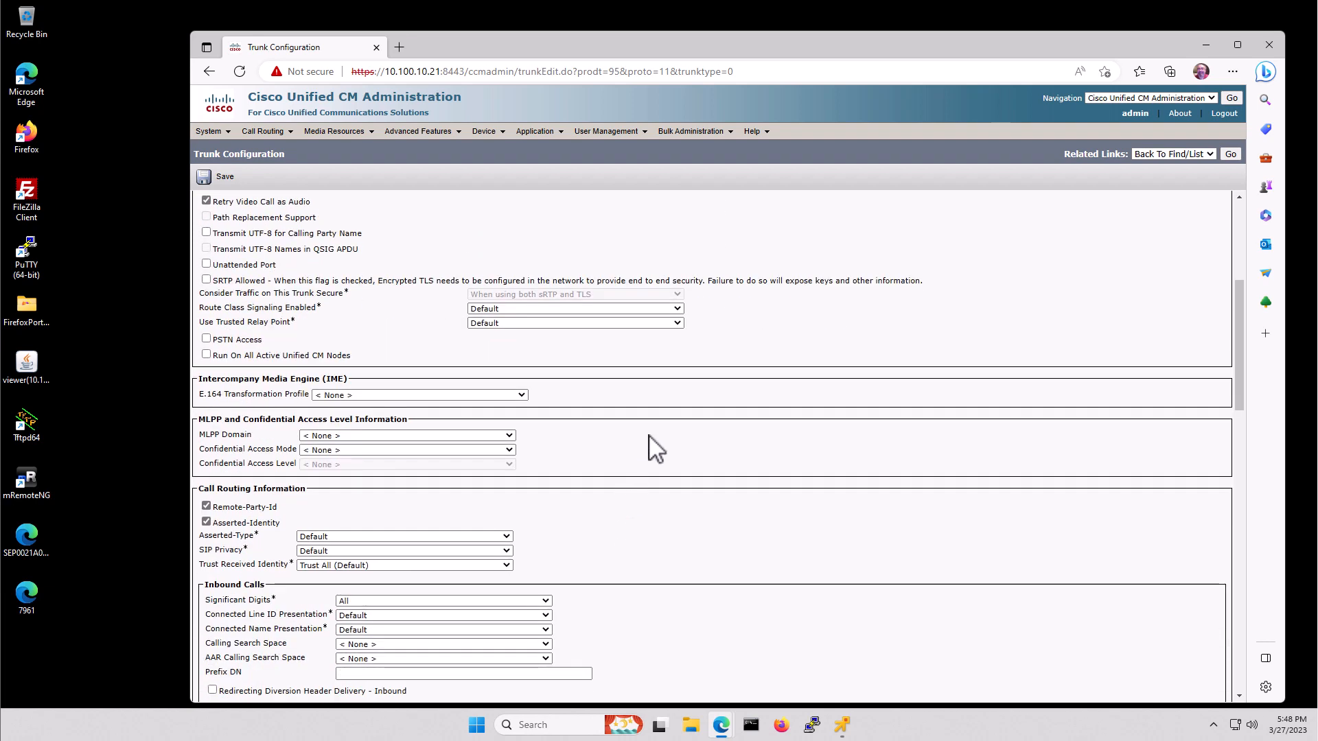
pyautogui.scroll(-1, 650, 451)
pyautogui.scroll(-1, 655, 450)
pyautogui.scroll(-1, 655, 450)
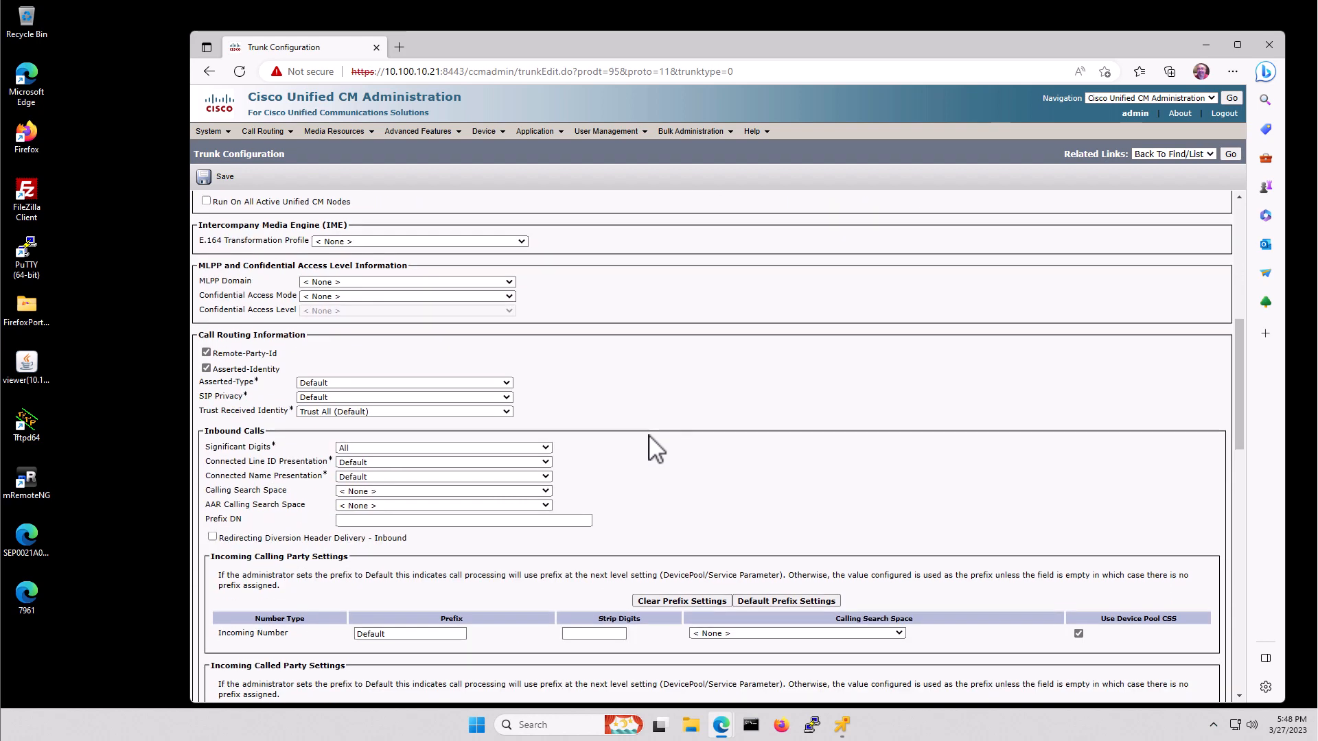
pyautogui.scroll(-1, 656, 449)
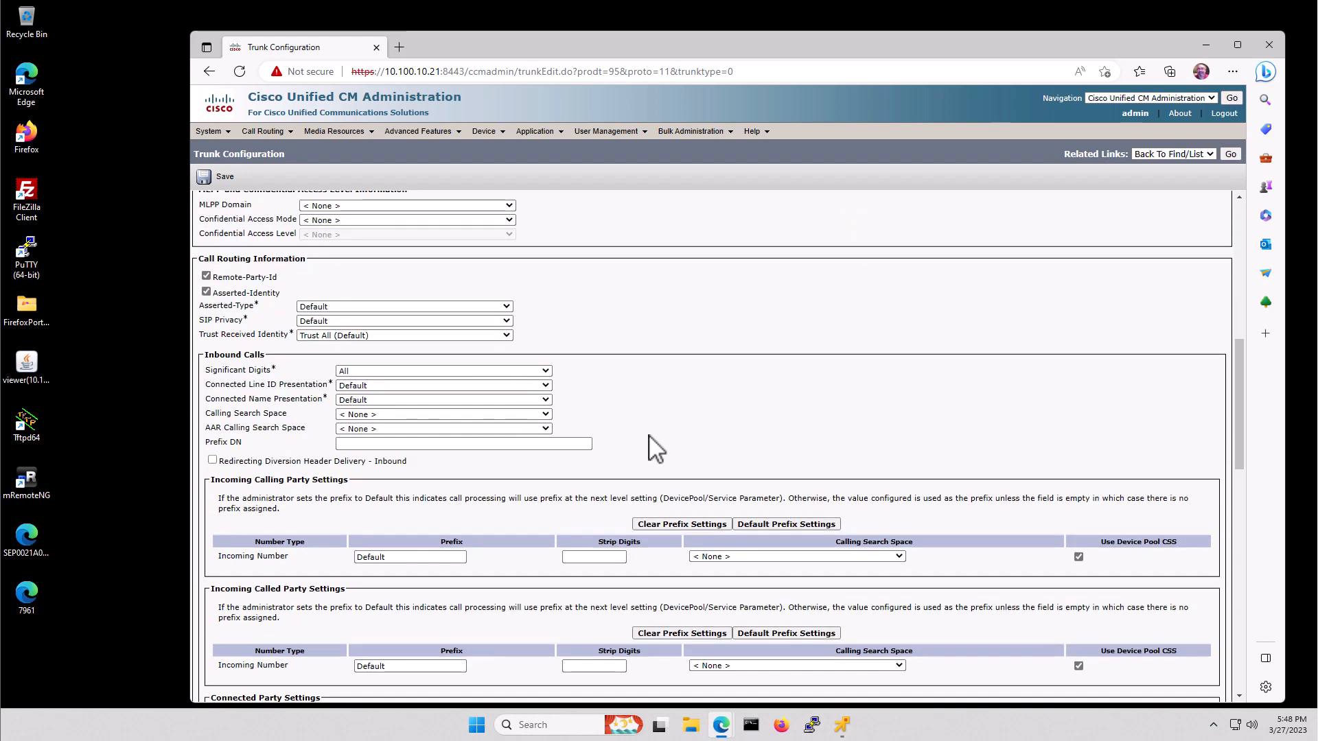
pyautogui.click(374, 414)
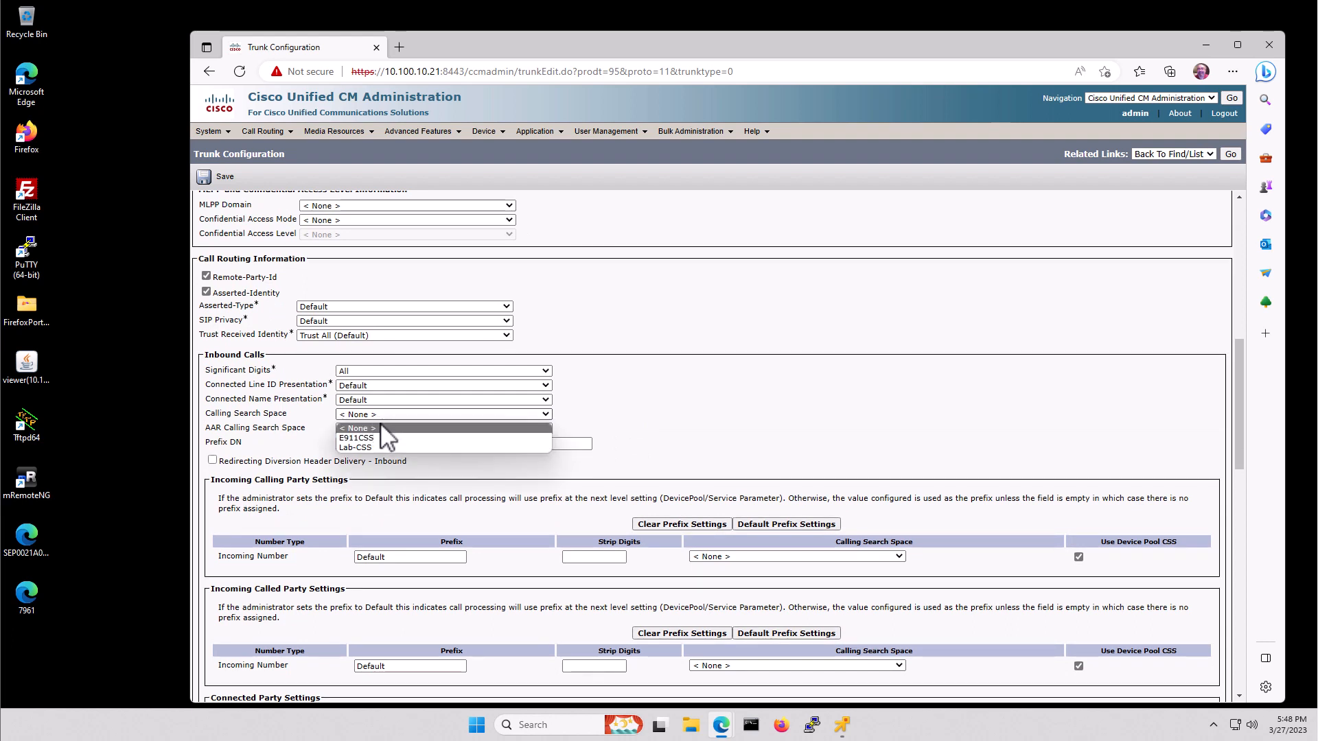
pyautogui.click(372, 448)
pyautogui.click(363, 428)
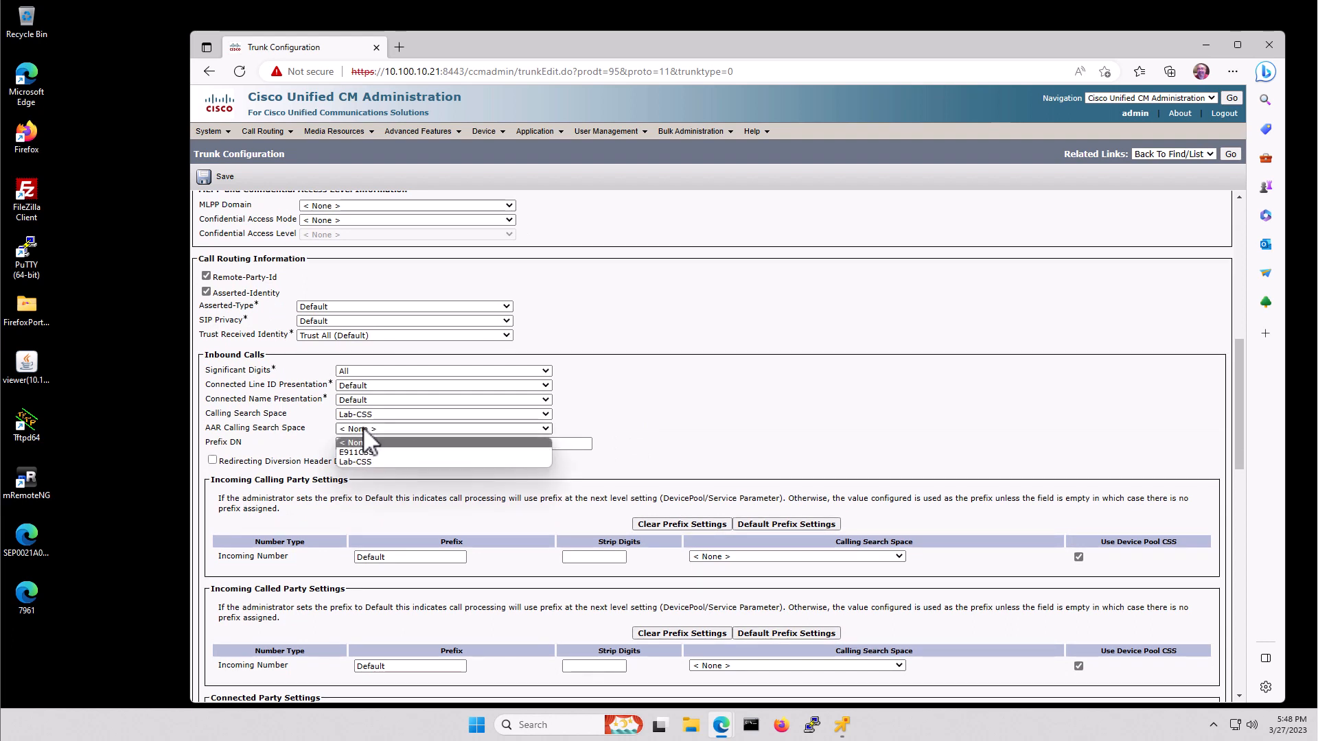
pyautogui.click(361, 462)
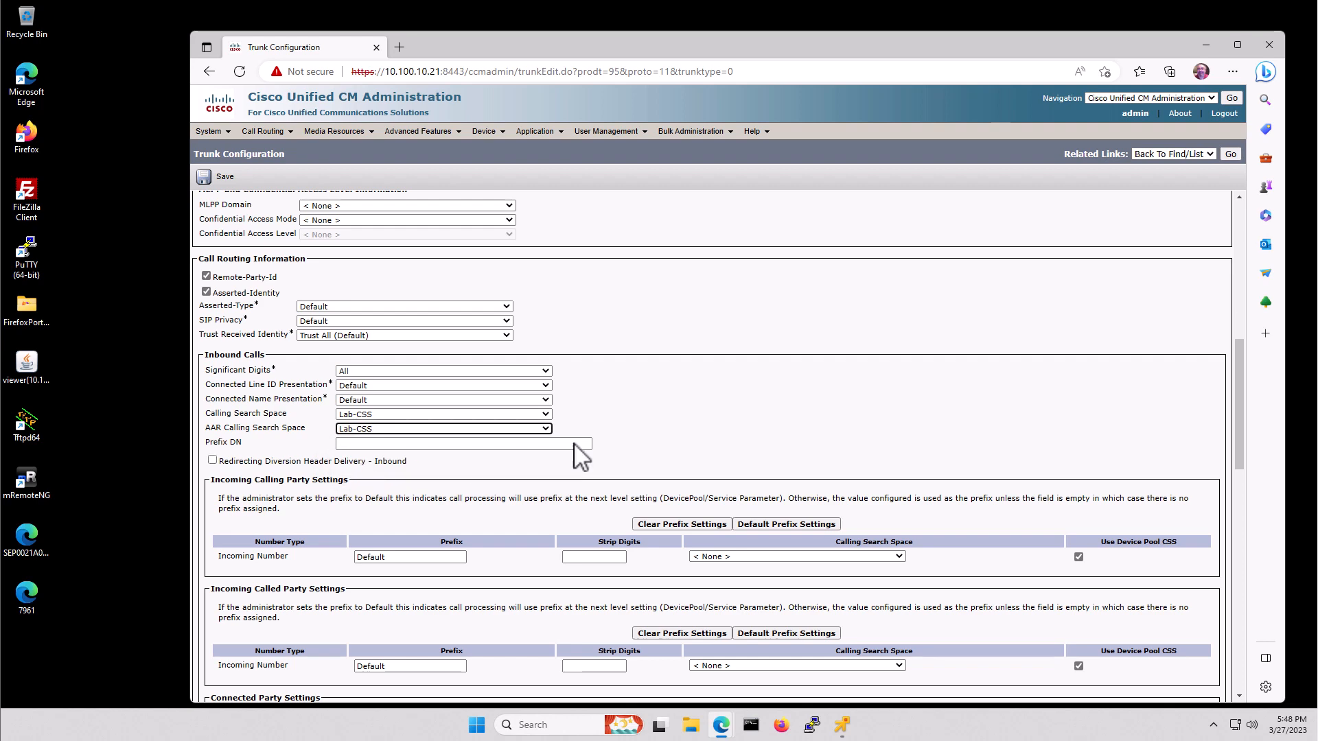
# - Set the incoming calling and called party search spaces to Lab-CSS
pyautogui.scroll(-1, 679, 413)
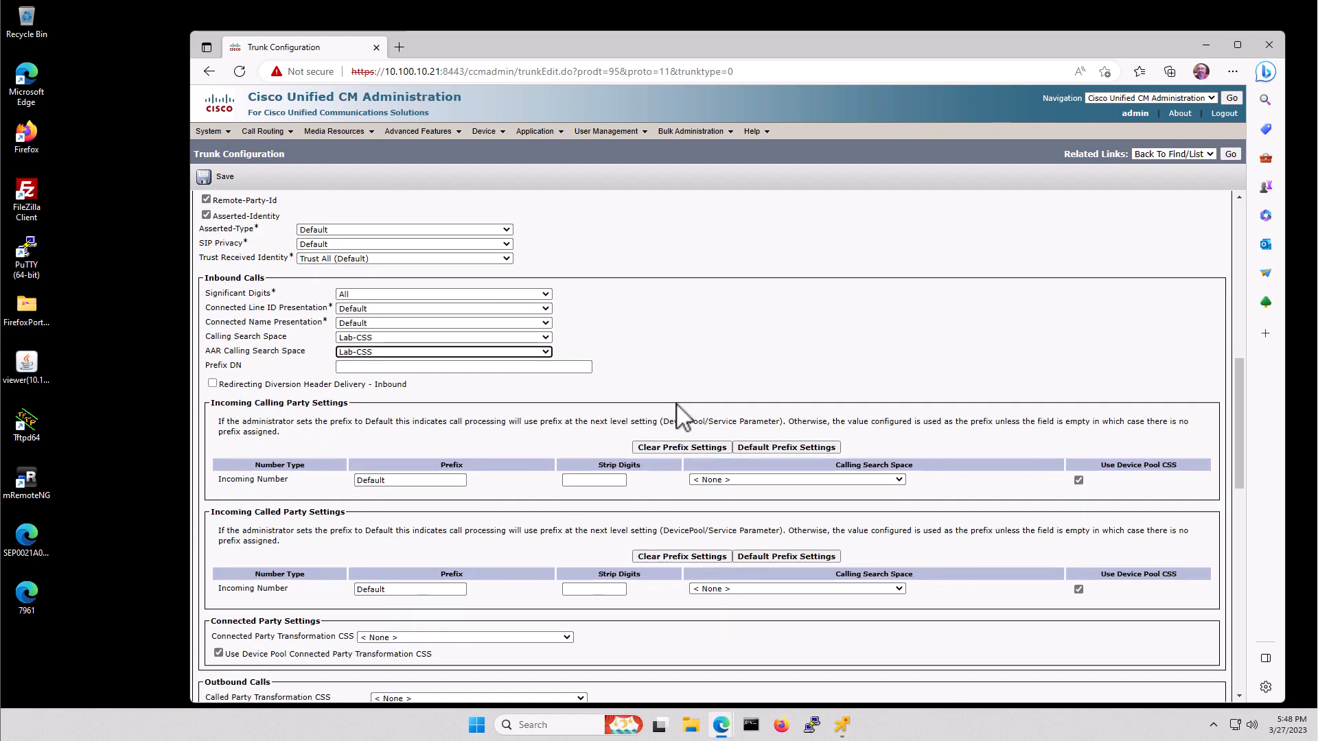
pyautogui.scroll(-1, 680, 415)
pyautogui.click(714, 403)
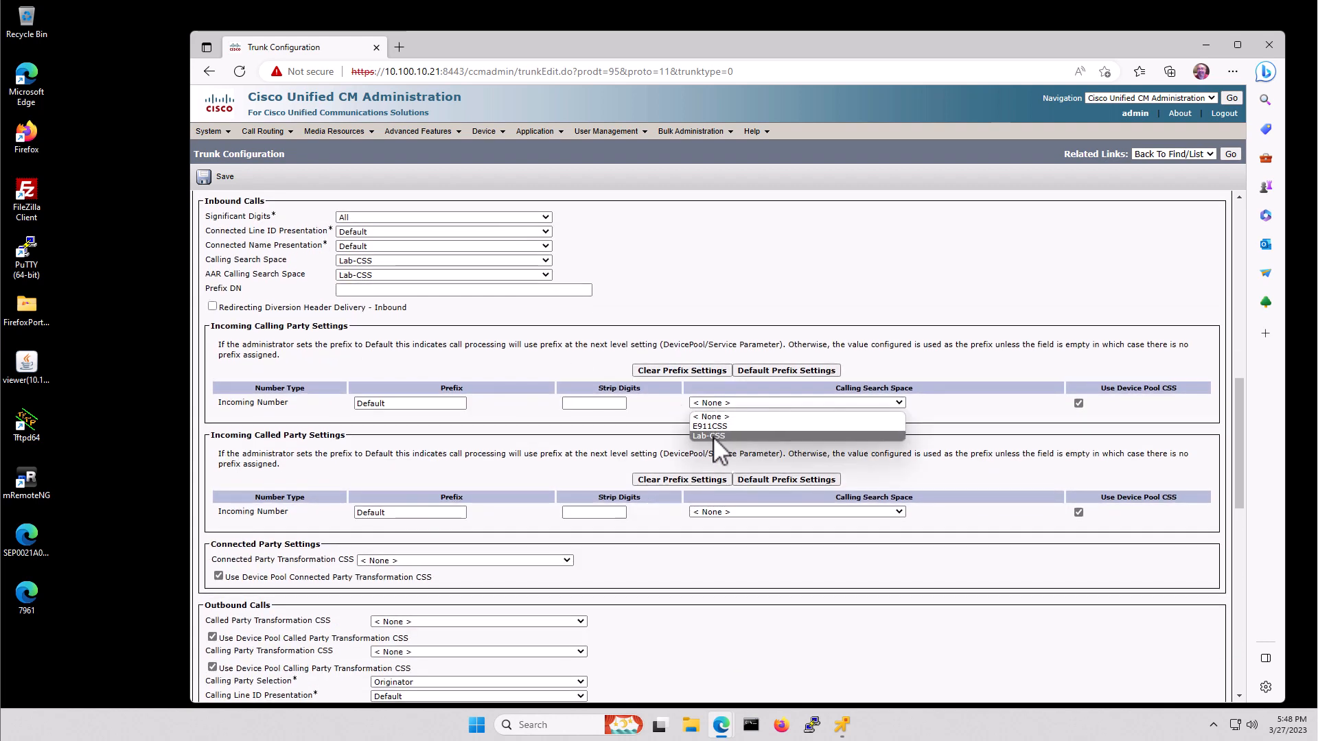
pyautogui.click(712, 435)
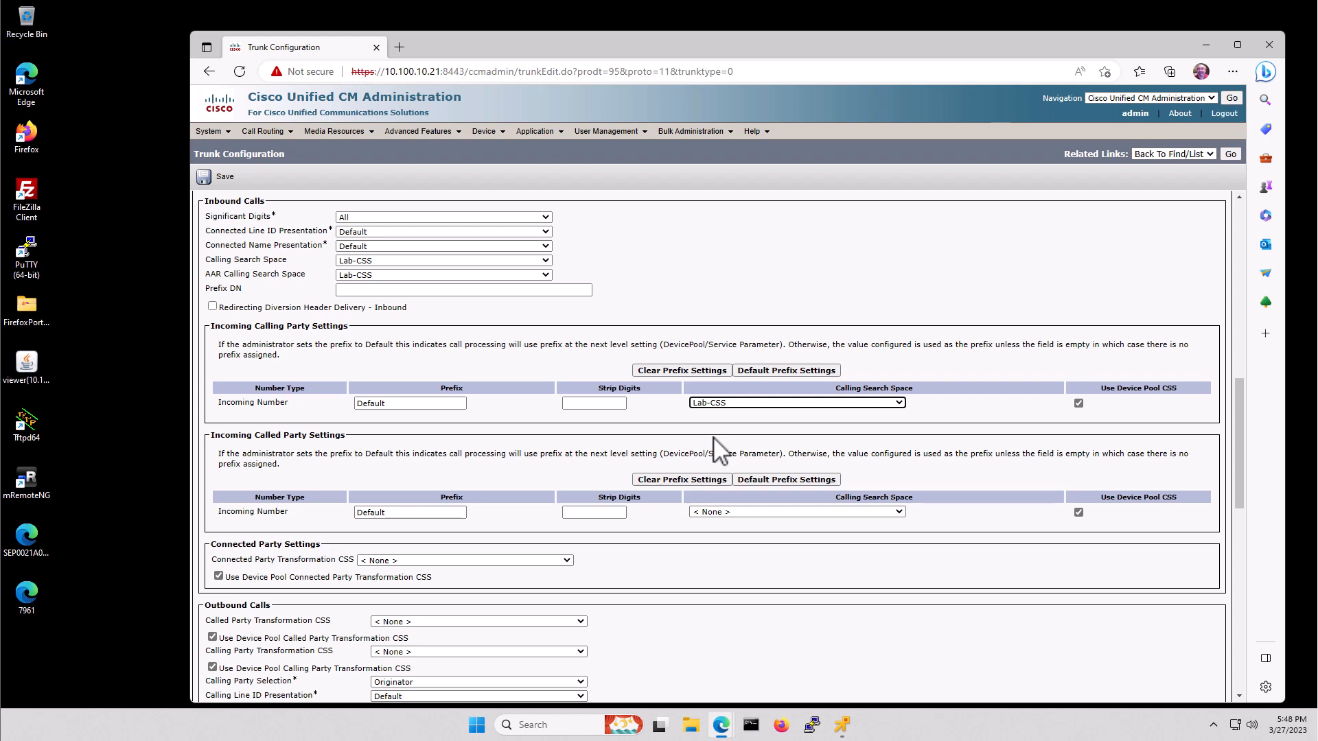
pyautogui.click(722, 513)
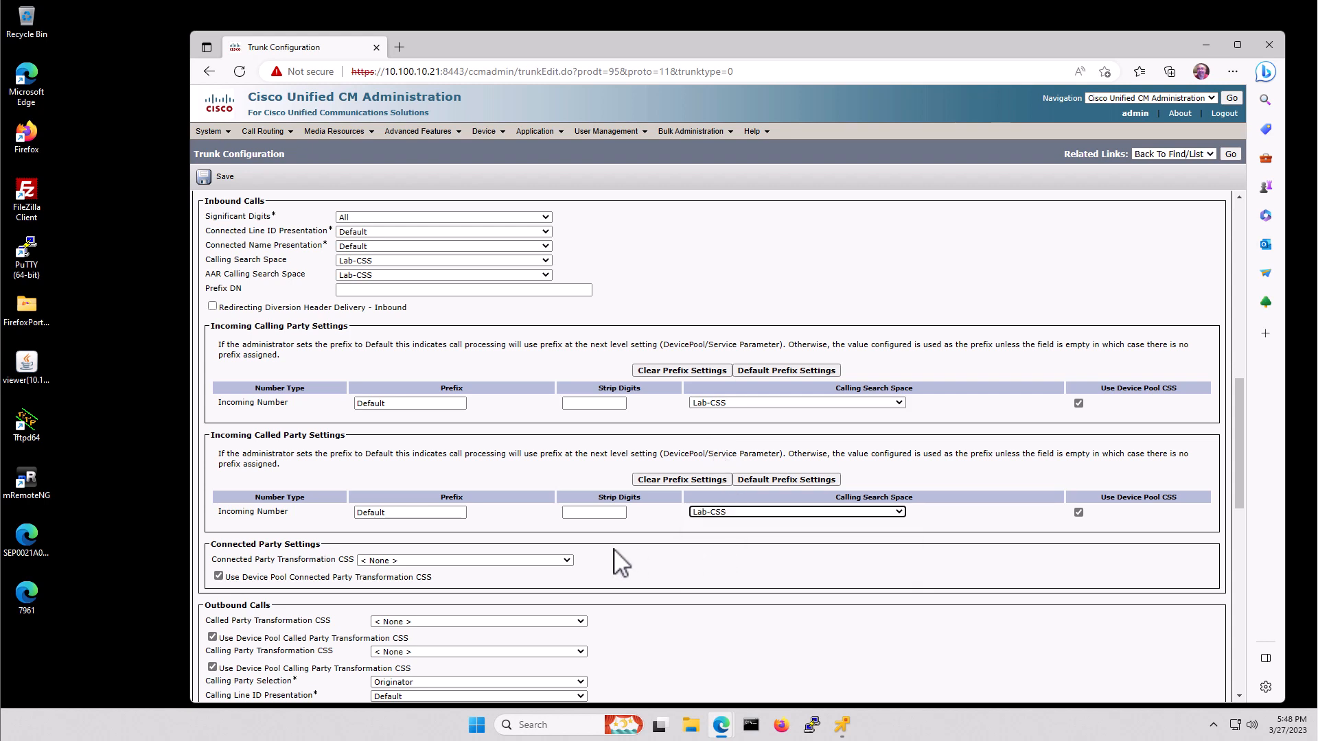
# - Set connected, called and calling party transformation CSS to Lab-CSS
pyautogui.scroll(-3, 640, 539)
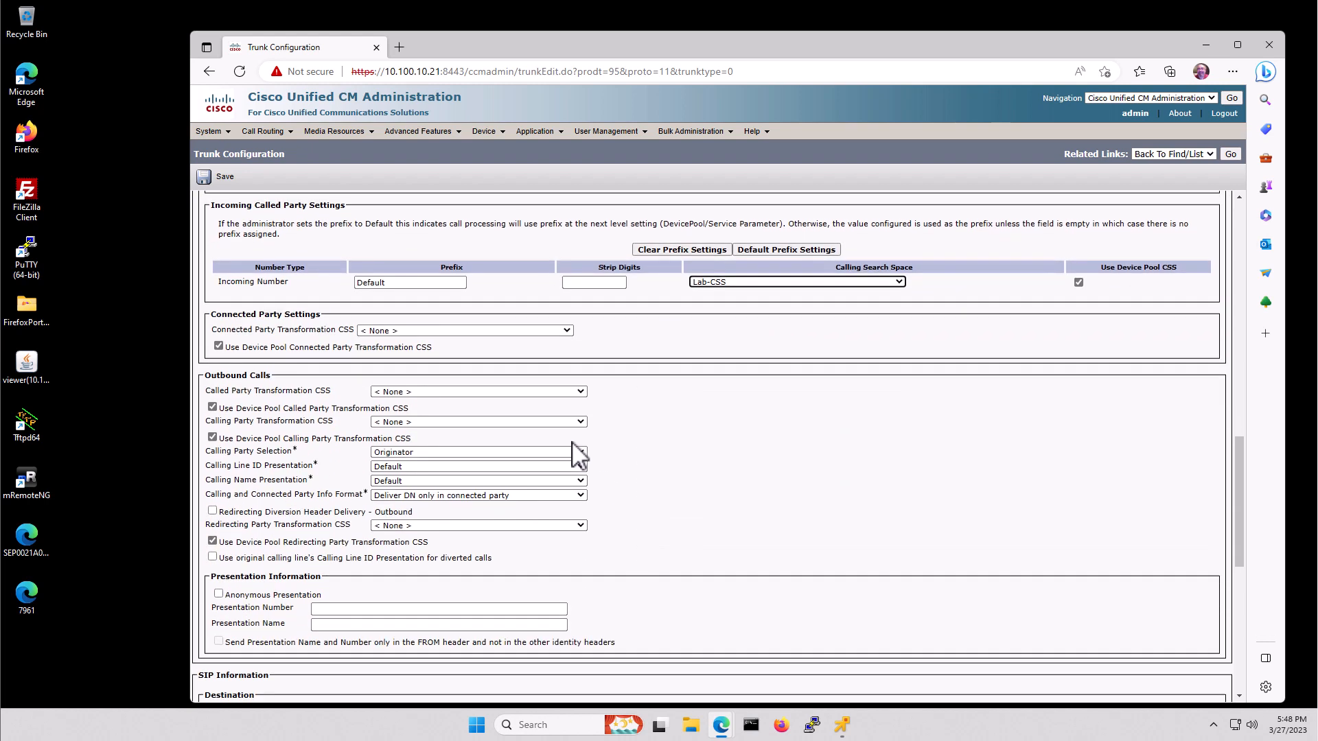
pyautogui.click(440, 330)
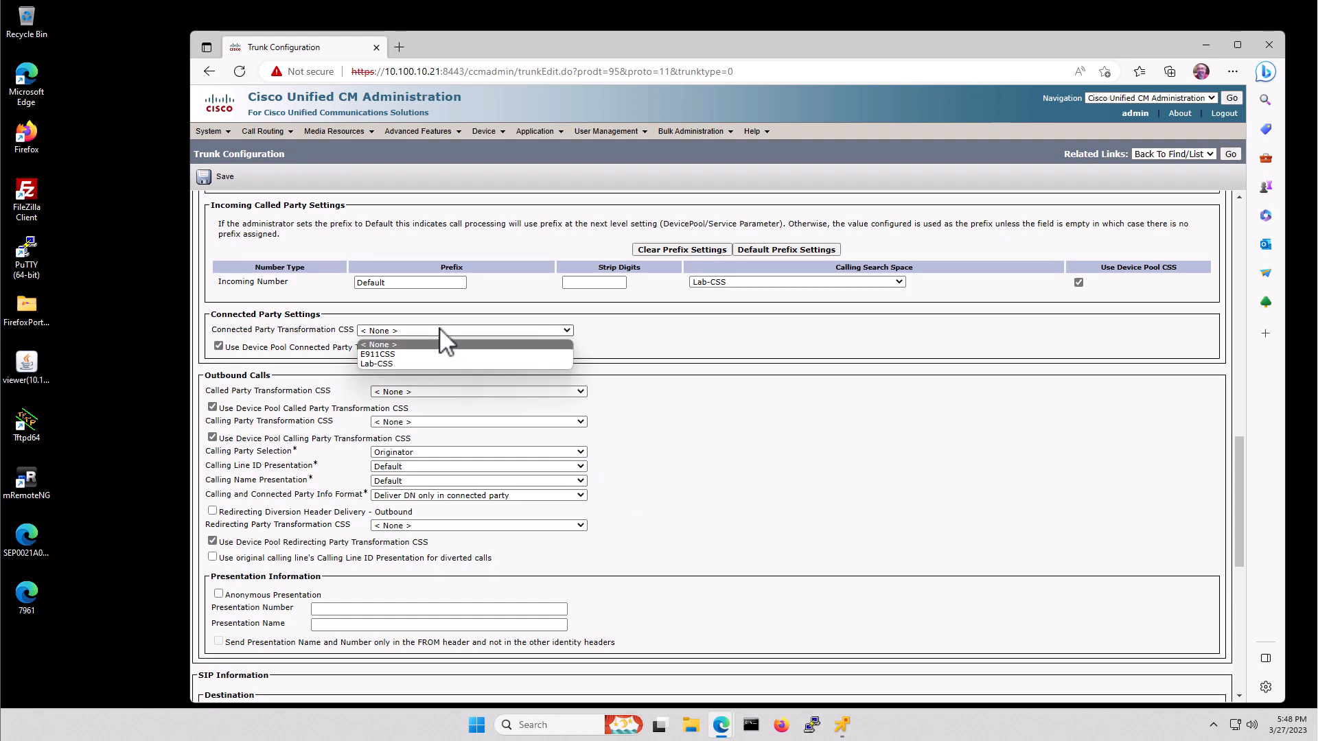
pyautogui.click(398, 363)
pyautogui.click(405, 391)
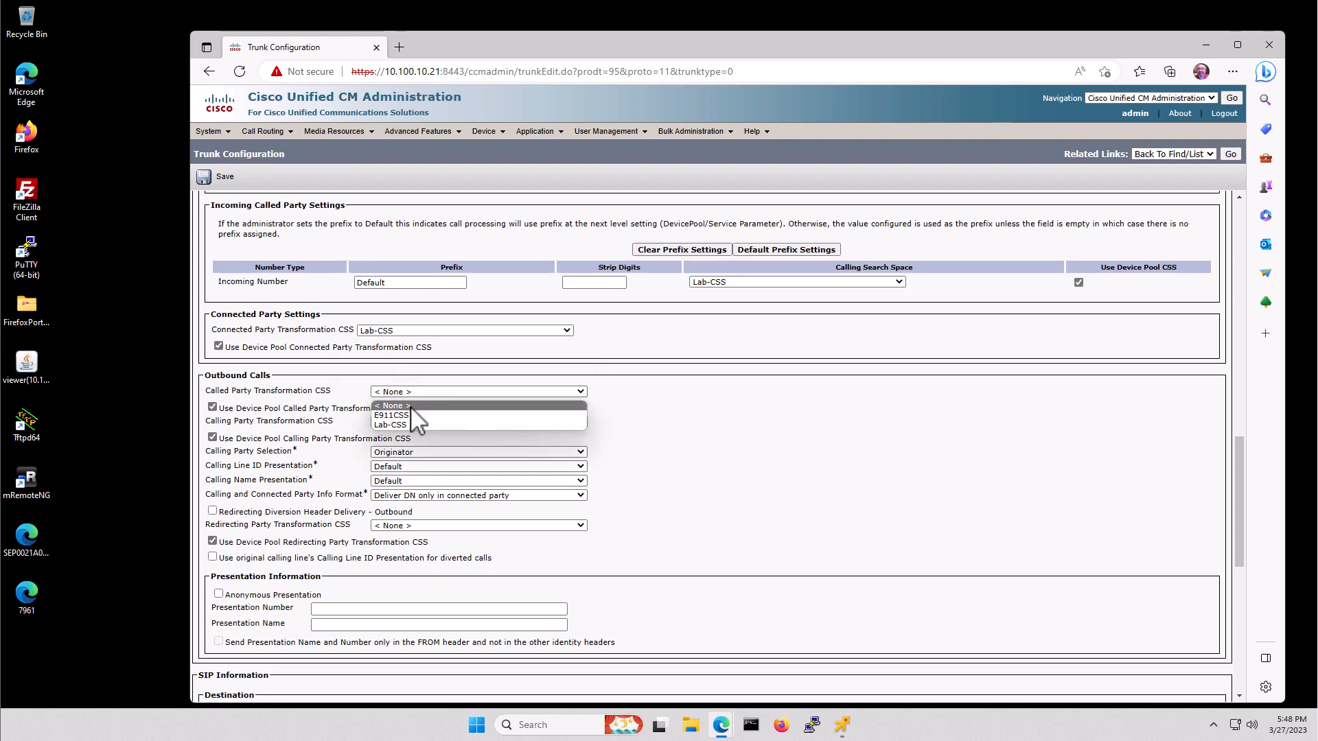
pyautogui.click(410, 425)
pyautogui.click(412, 422)
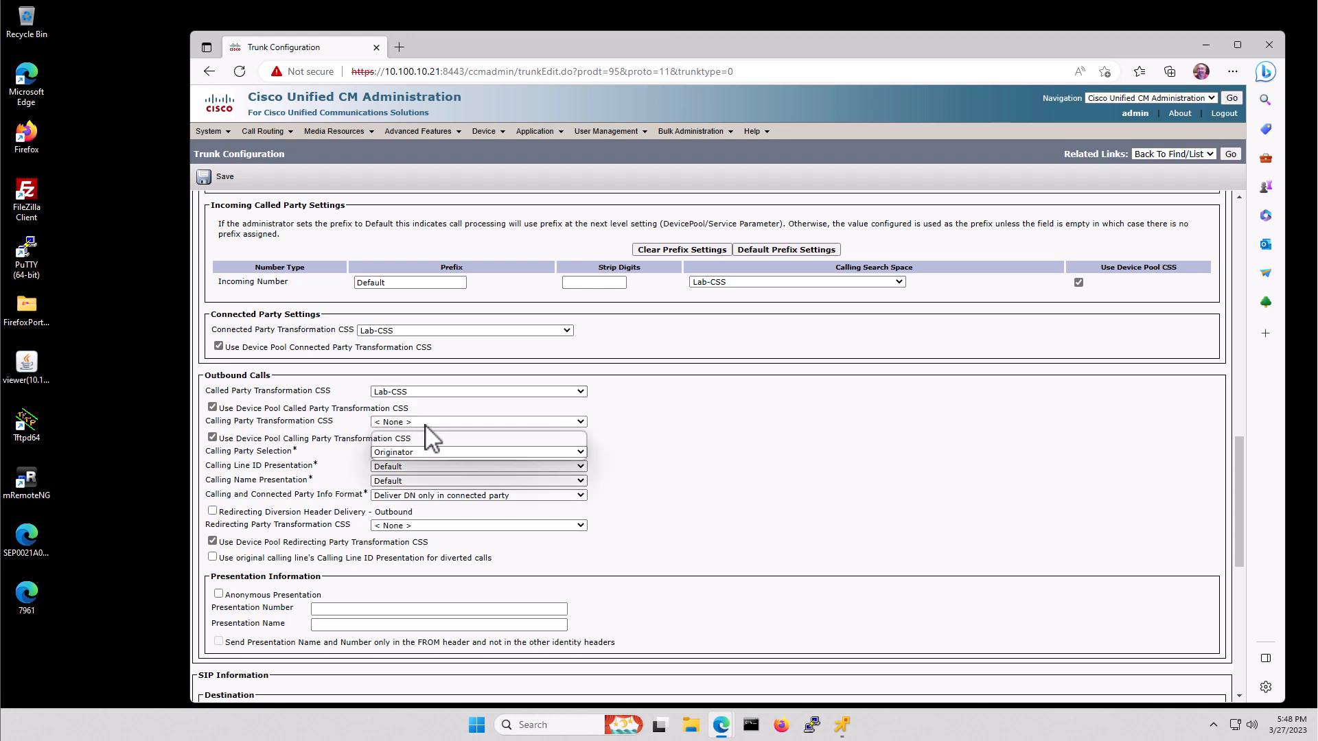
pyautogui.click(409, 454)
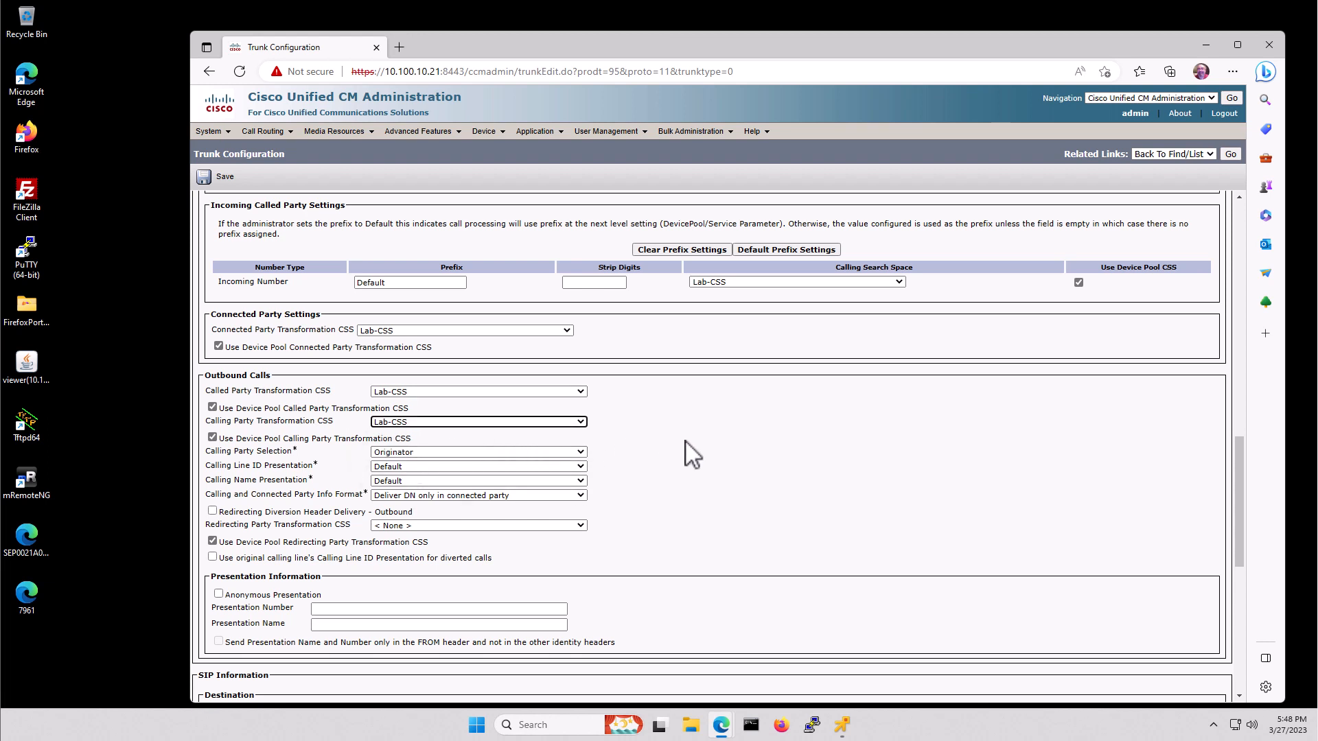
# - Set the Redirecting Party Transformation CSS to Lab-CSS
pyautogui.scroll(-3, 692, 453)
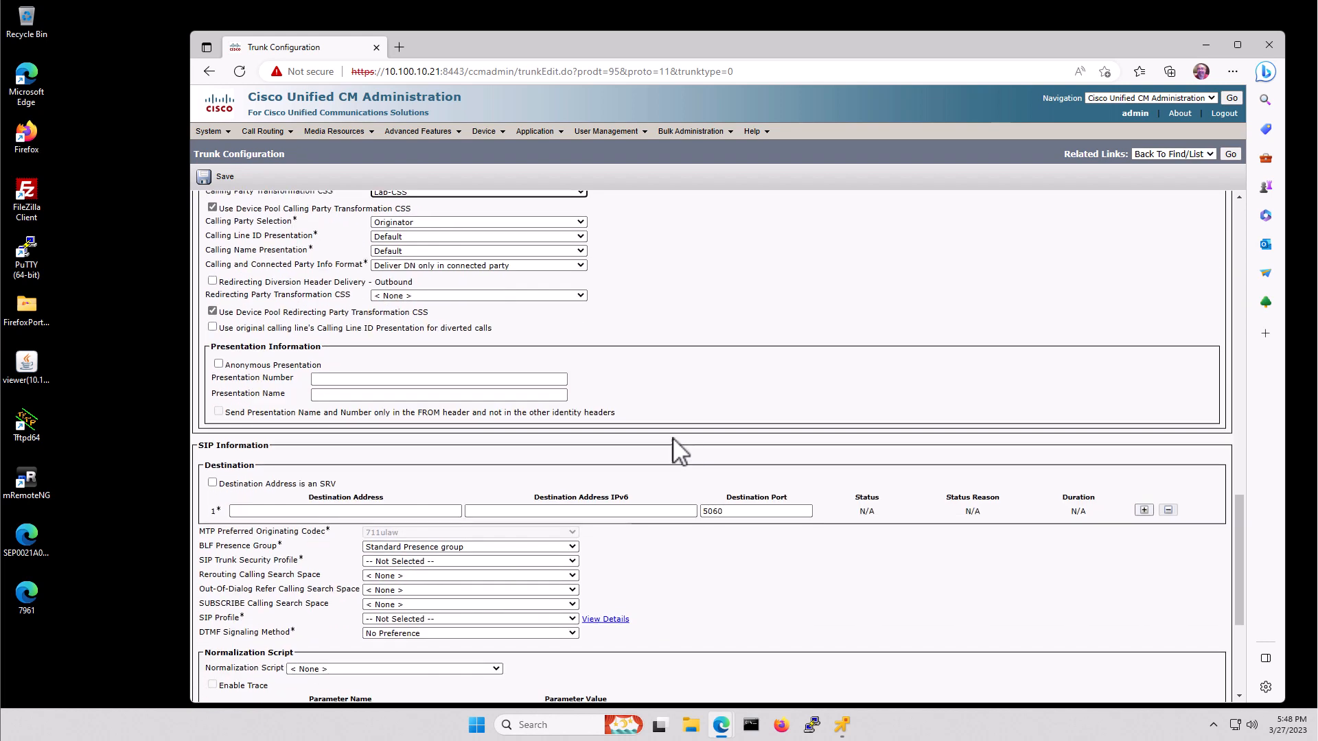
pyautogui.click(416, 297)
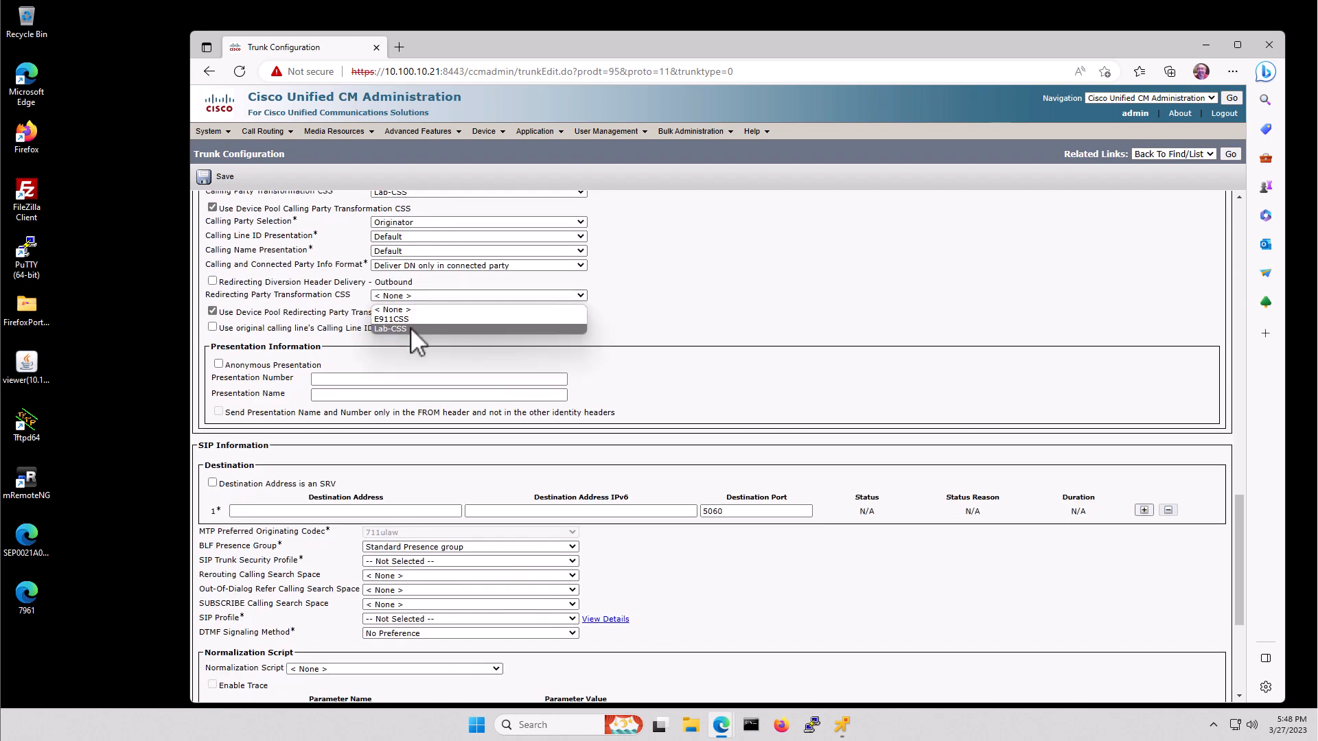
pyautogui.click(410, 327)
# - Enter 10.100.10.1 as the trunk's SIP destination address
pyautogui.scroll(-2, 614, 382)
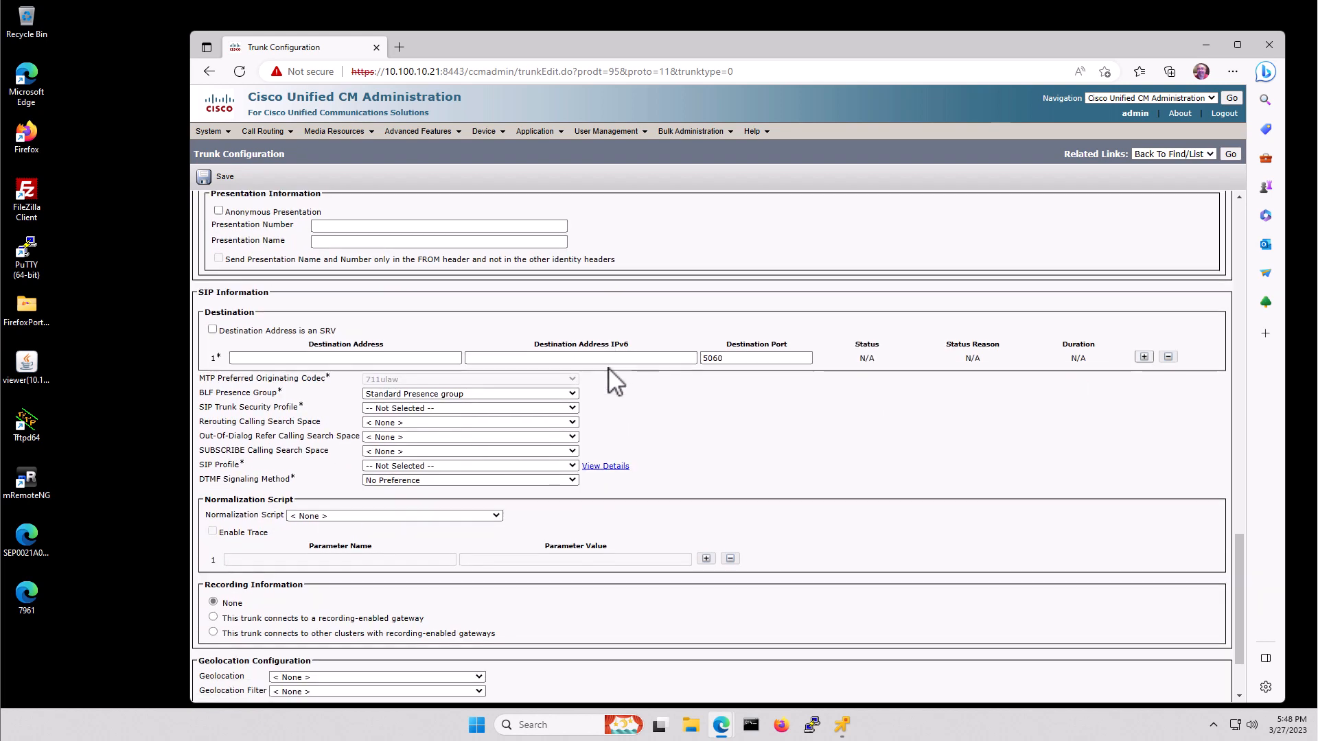
pyautogui.click(348, 358)
pyautogui.click(348, 357)
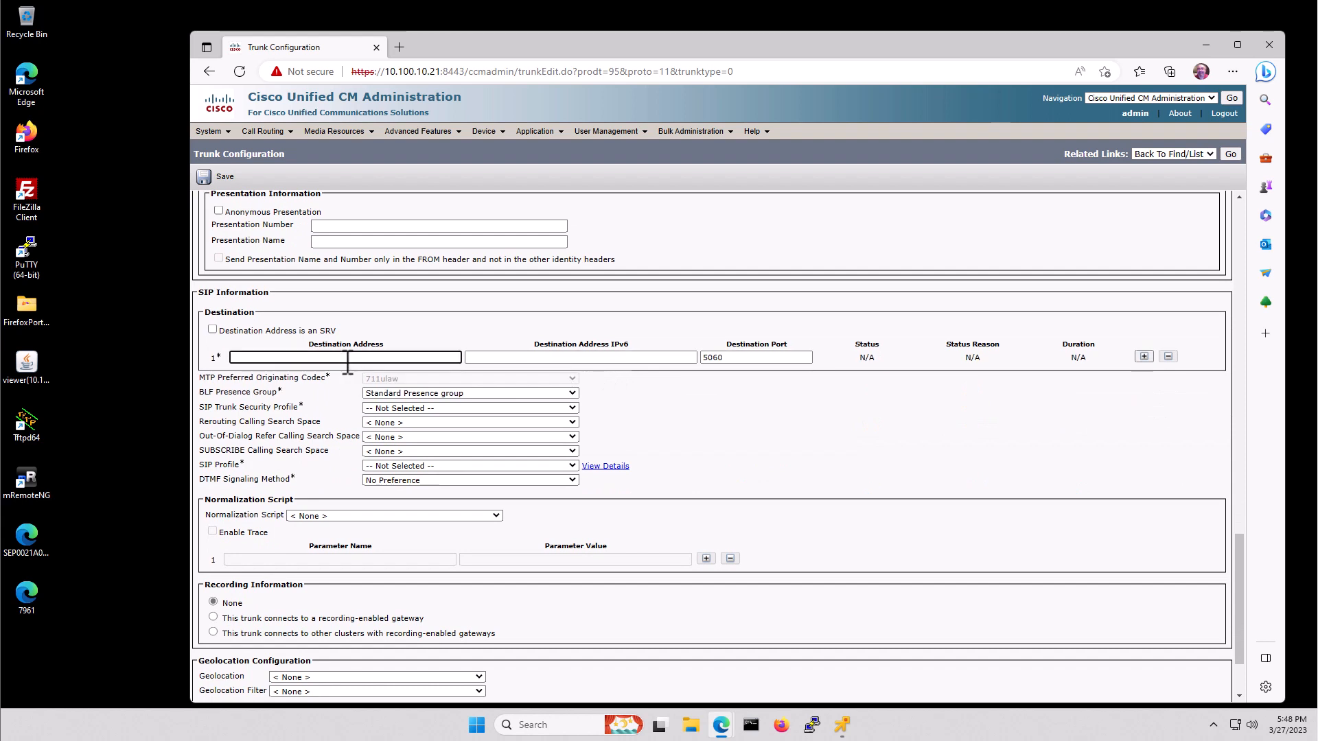
pyautogui.write('10.100.10.1')
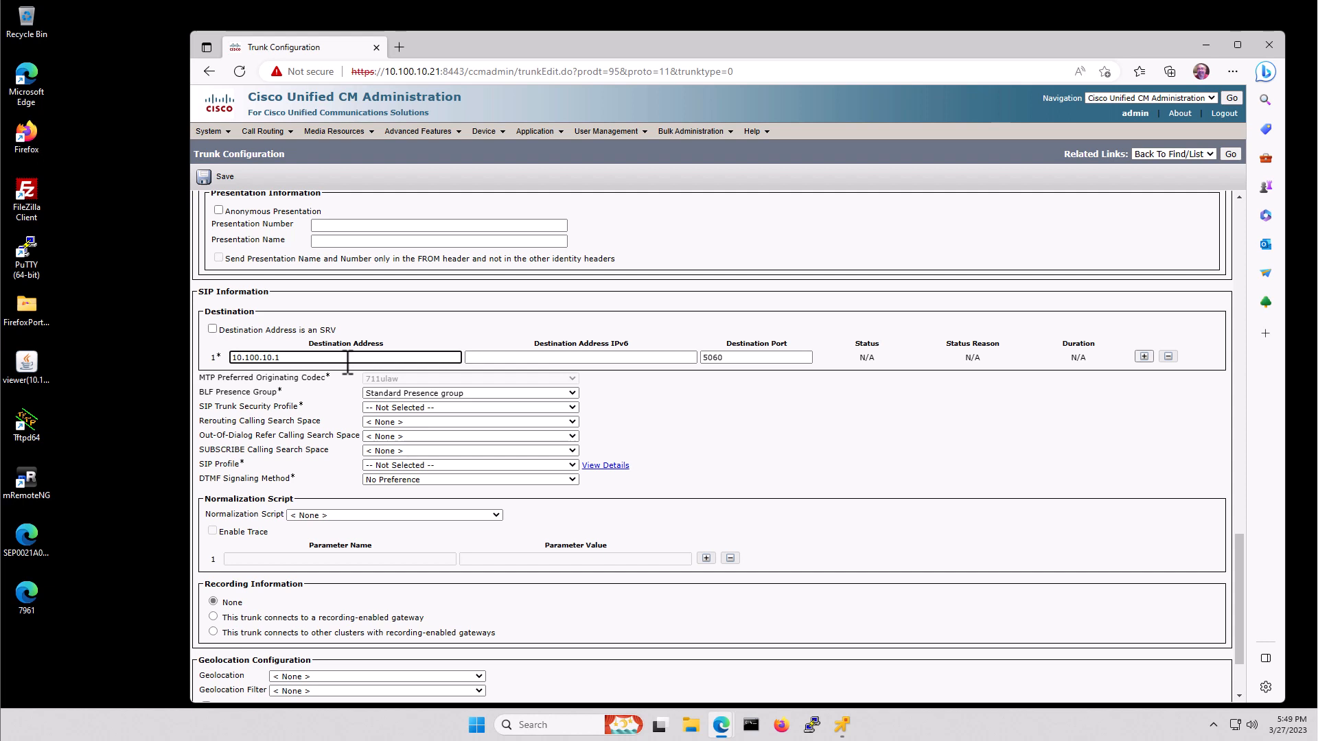
pyautogui.press('Tab')
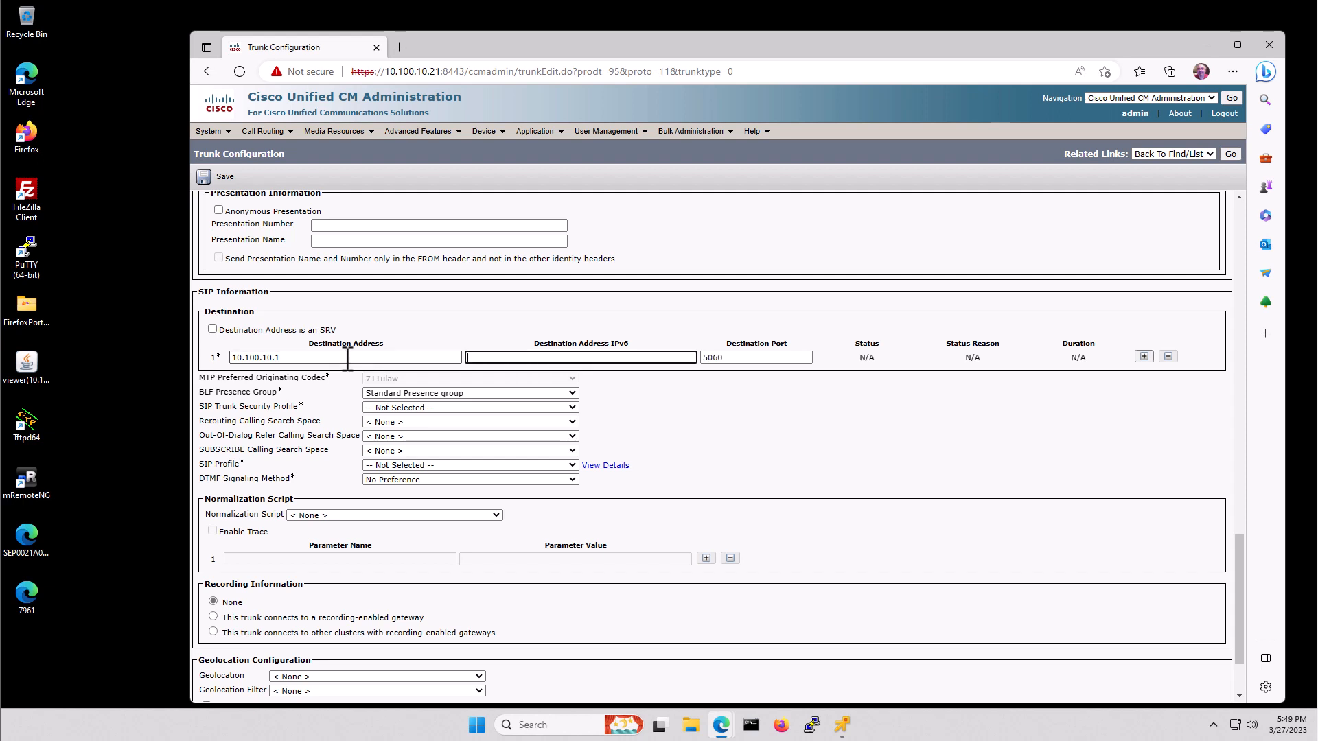
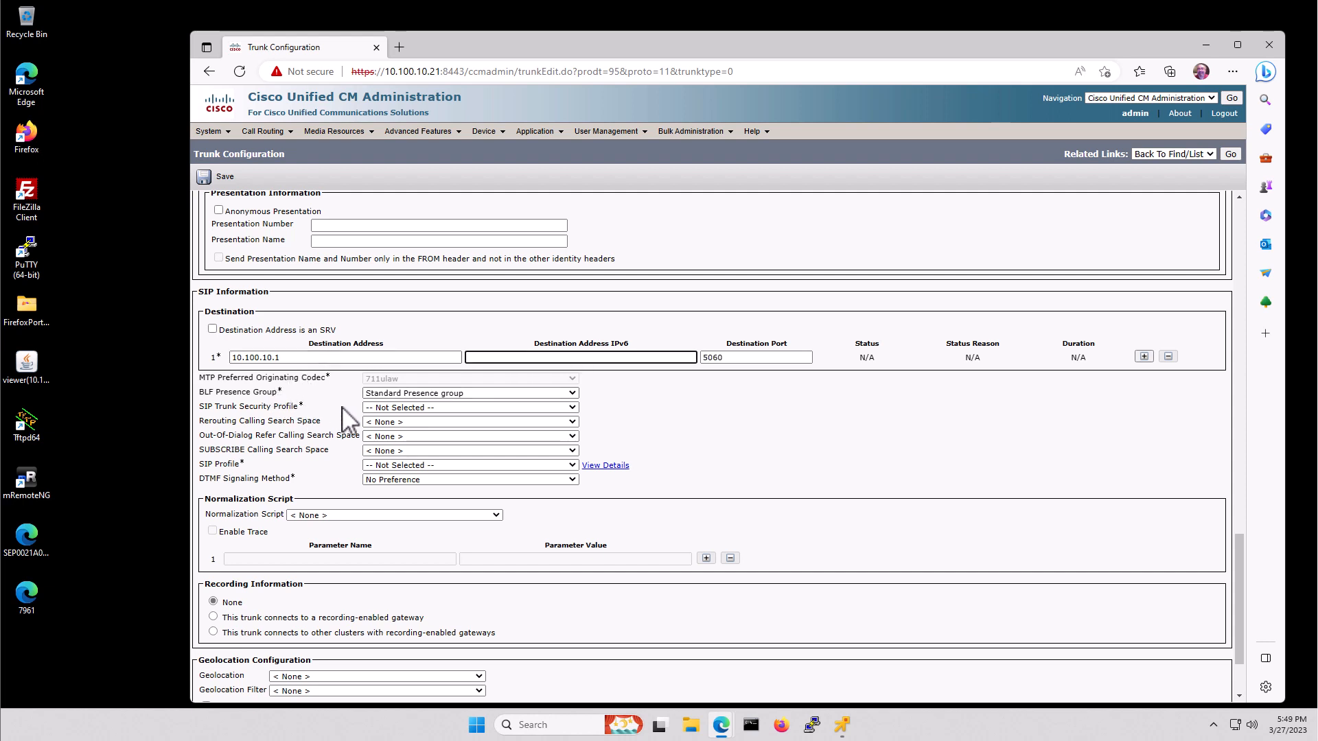
# - Apply the Non Secure SIP Trunk Profile and set the Rerouting and Out-Of-Dialog Refer CSS to Lab-CSS
pyautogui.click(393, 407)
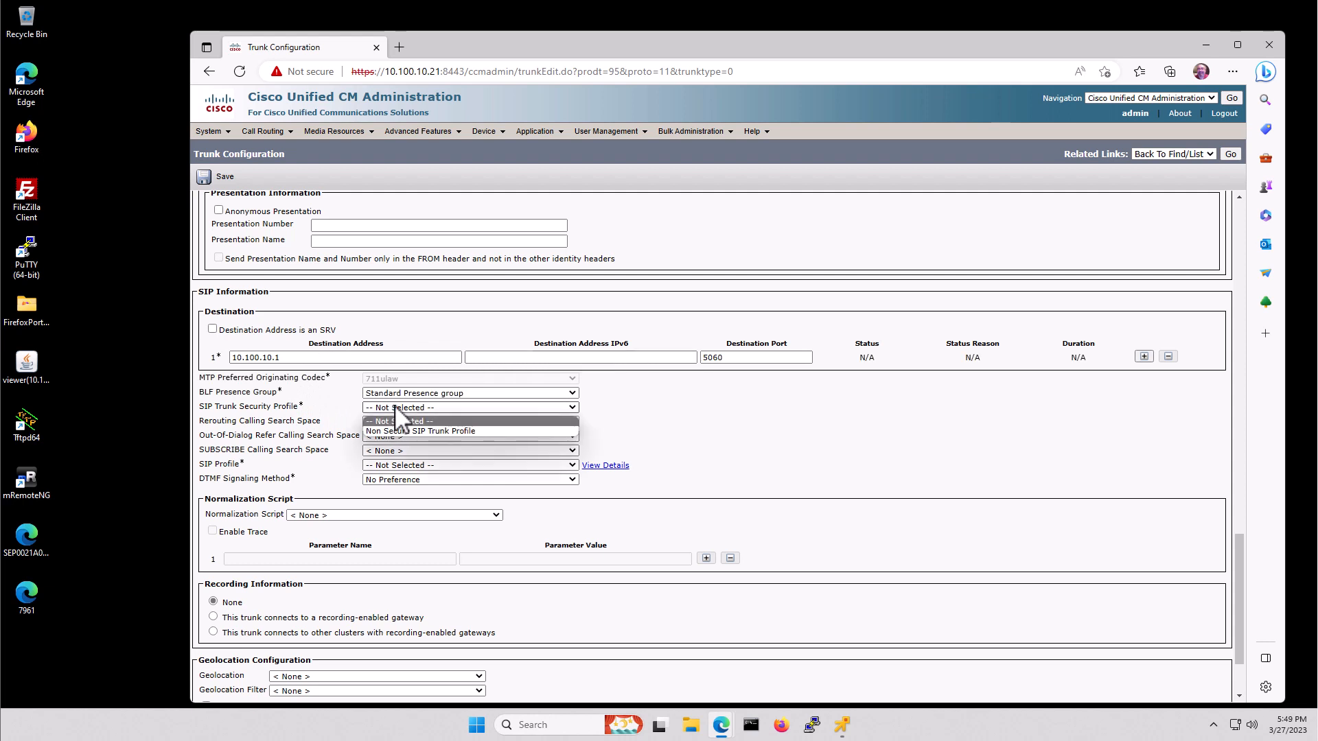
pyautogui.click(430, 426)
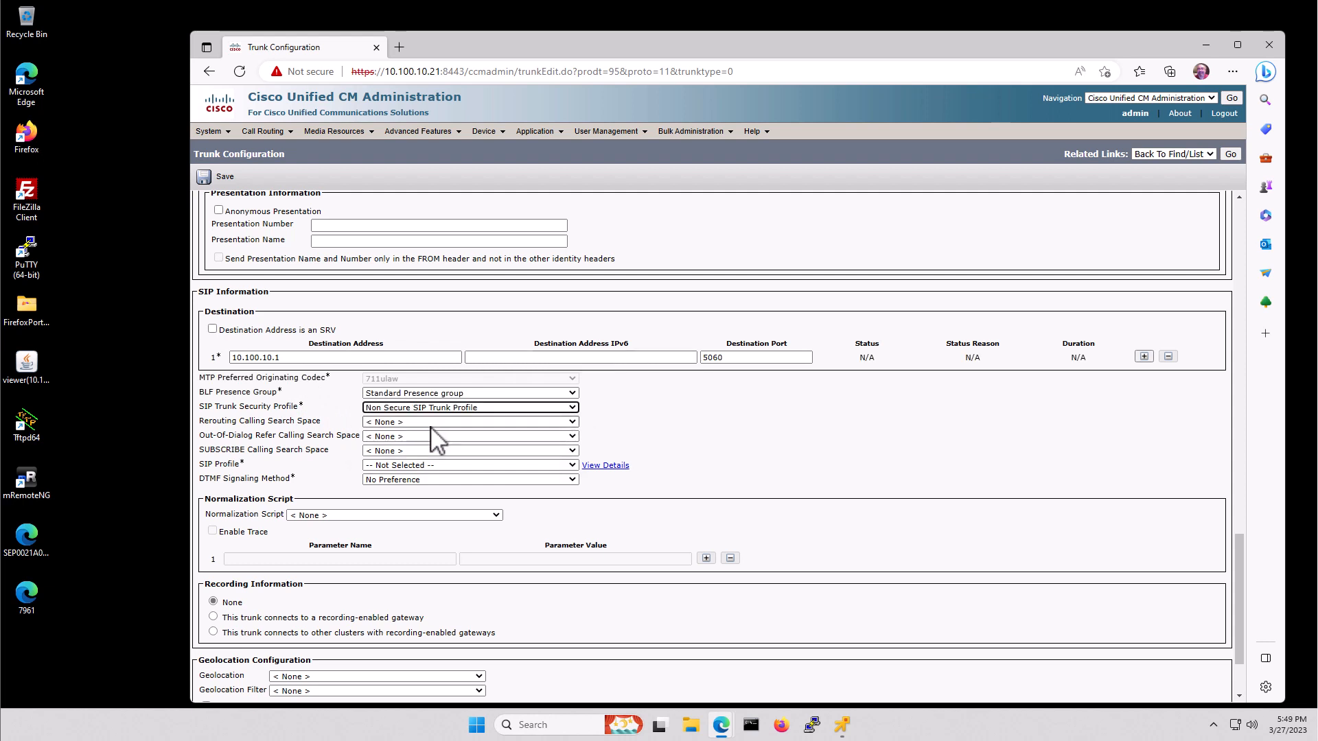
pyautogui.click(390, 420)
pyautogui.click(387, 455)
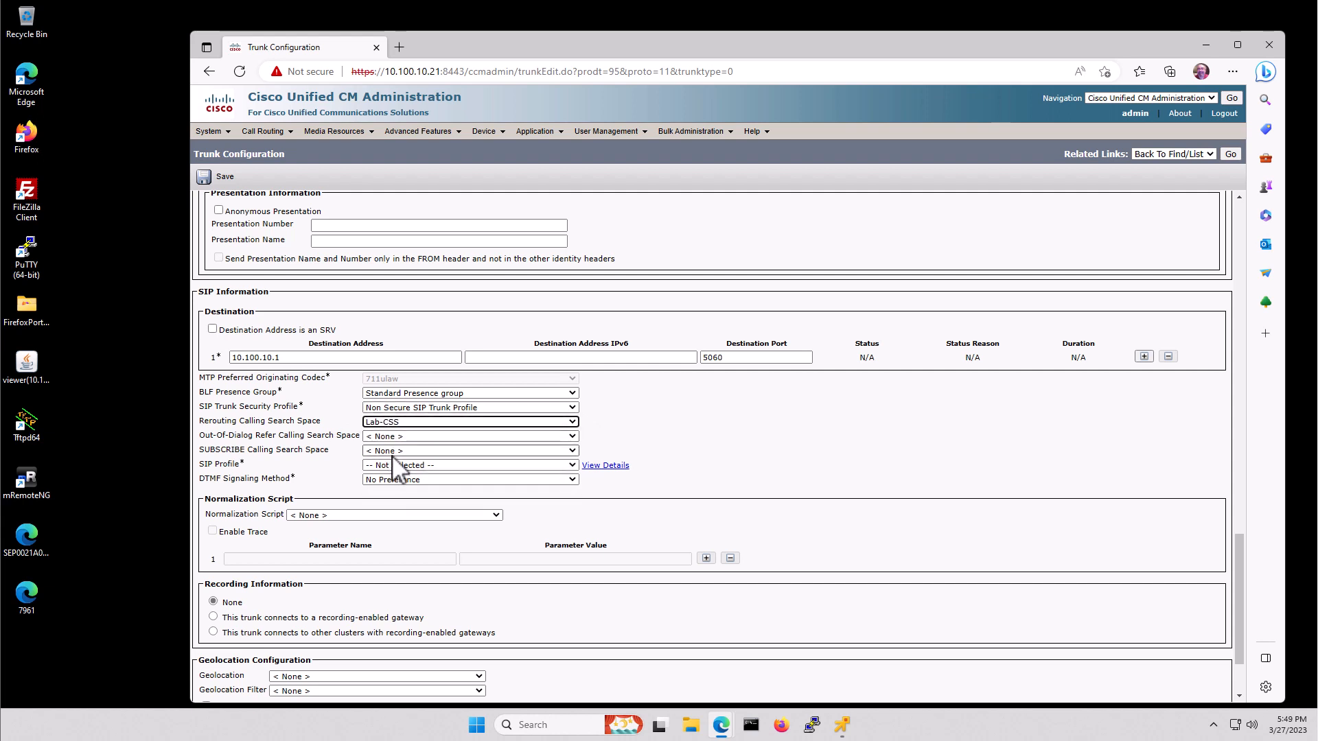
pyautogui.click(396, 436)
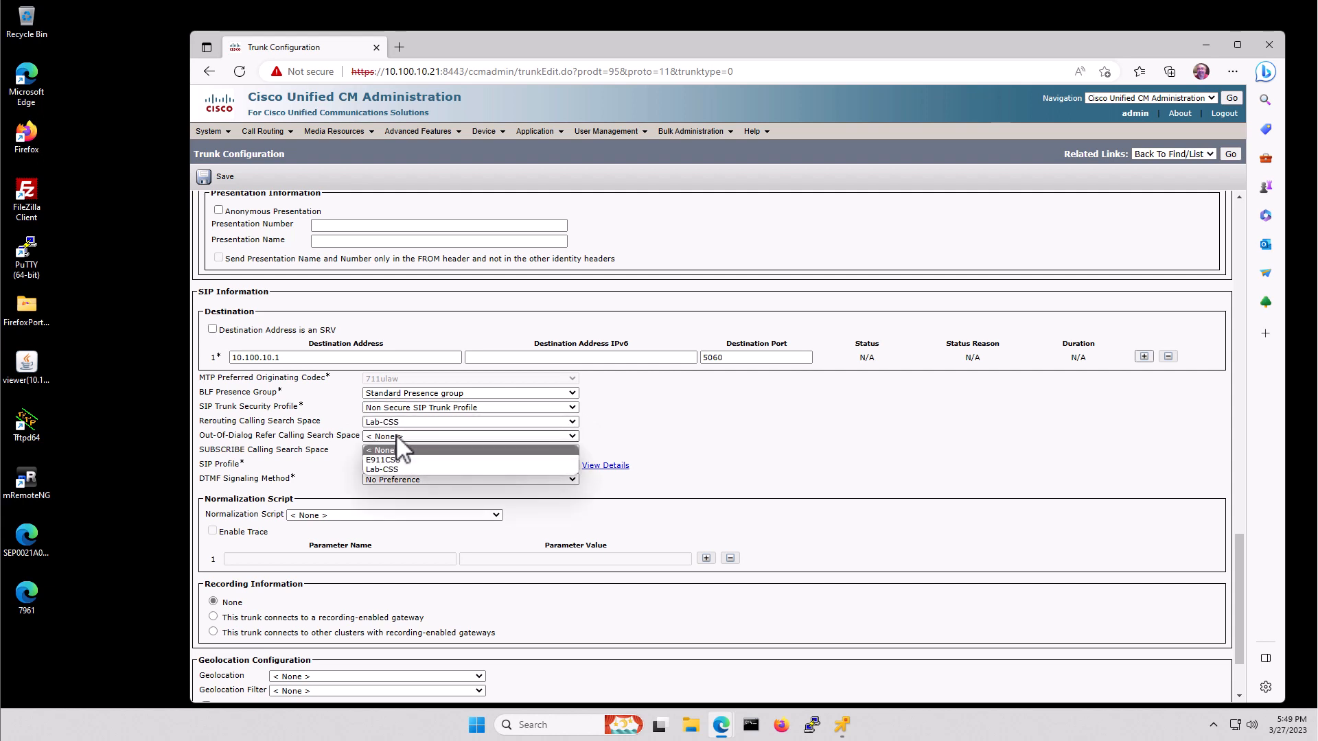
pyautogui.click(394, 464)
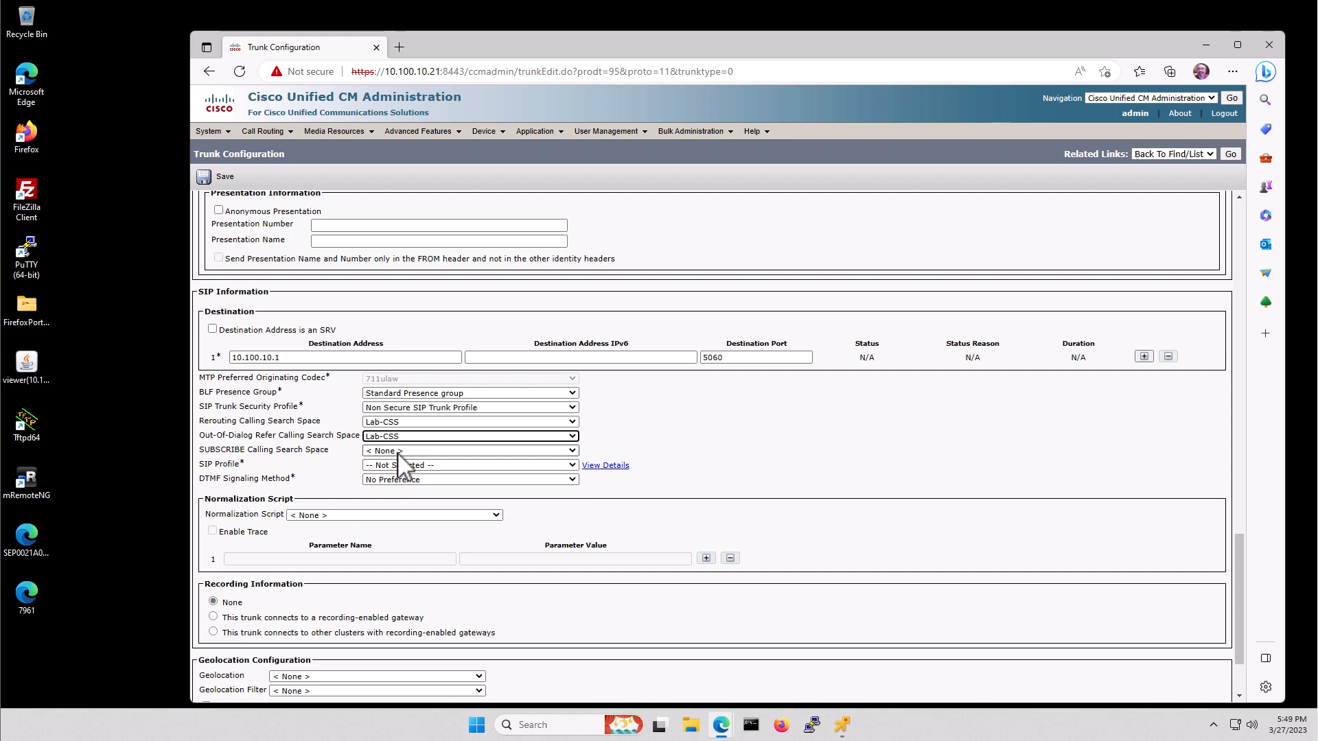
# - Set the SUBSCRIBE CSS to Lab-CSS and the SIP Profile to Standard SIP Profile - With Ping
pyautogui.click(400, 452)
pyautogui.click(395, 479)
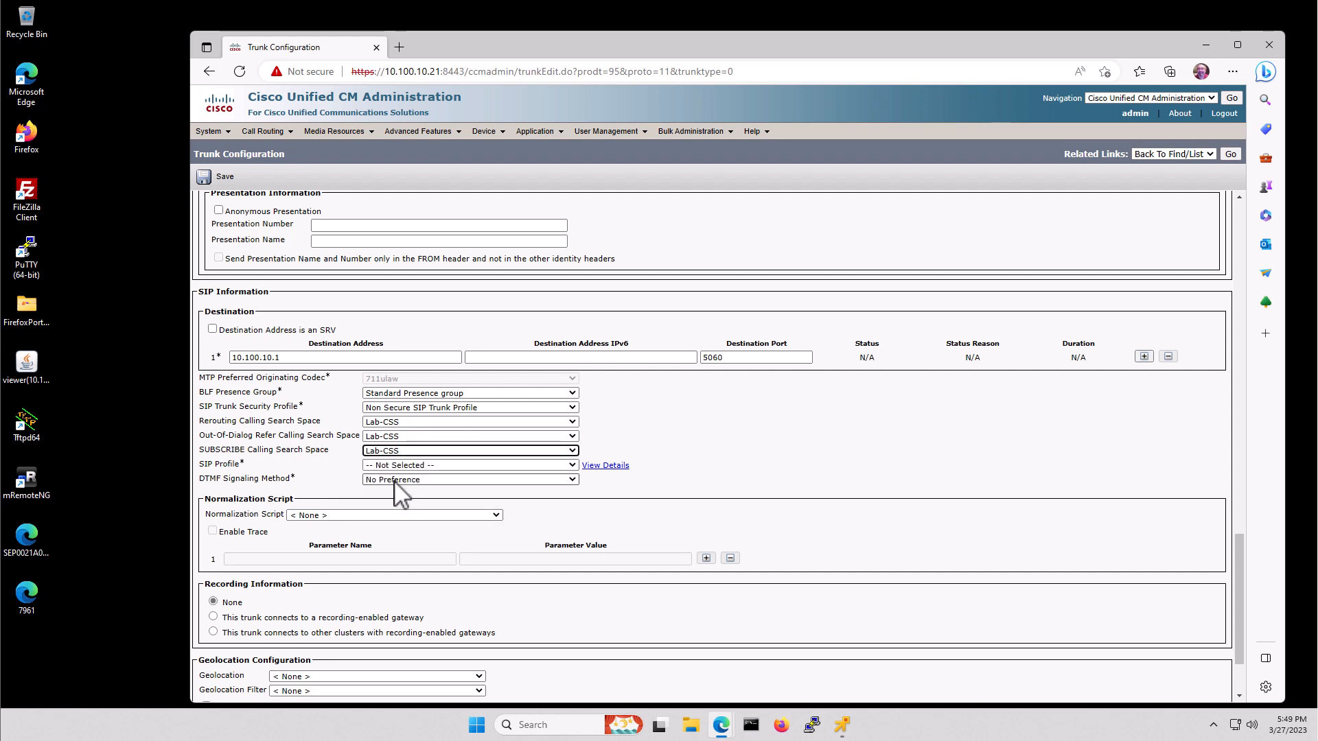
pyautogui.click(403, 466)
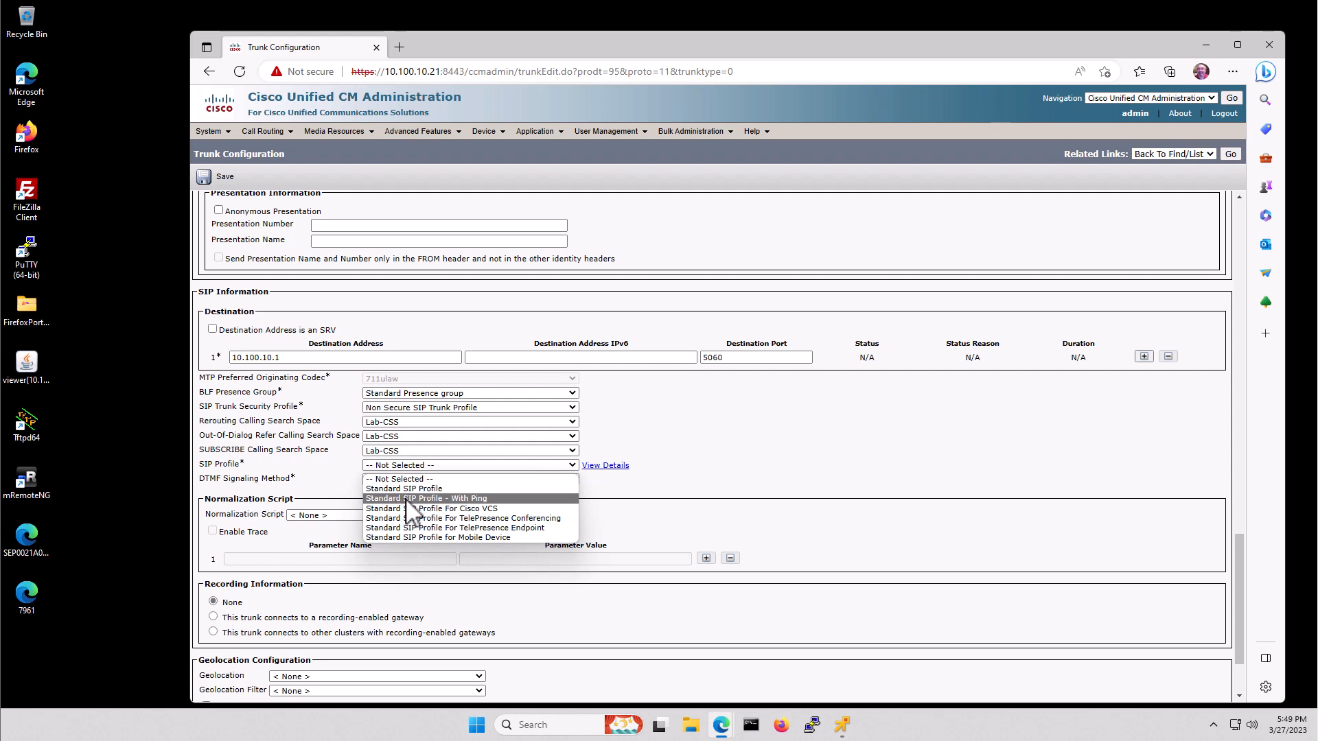
pyautogui.click(480, 499)
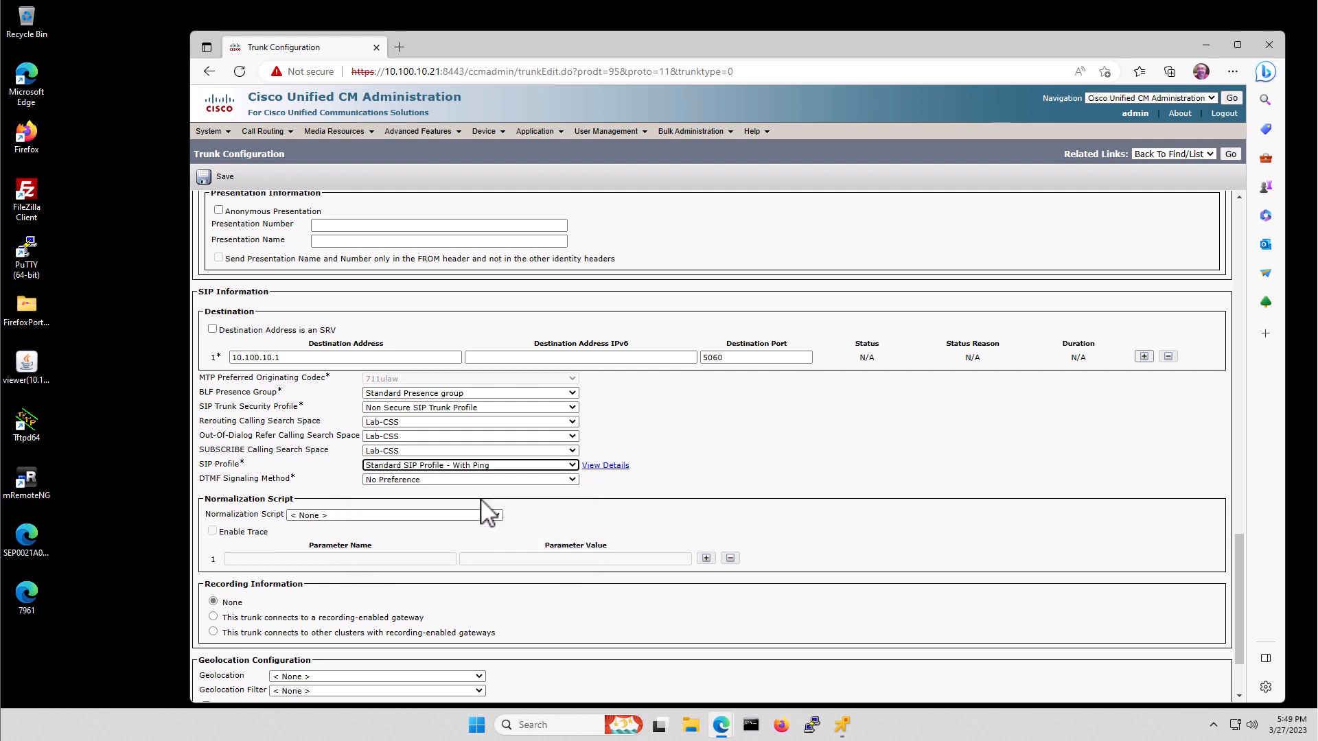
pyautogui.scroll(-3, 502, 478)
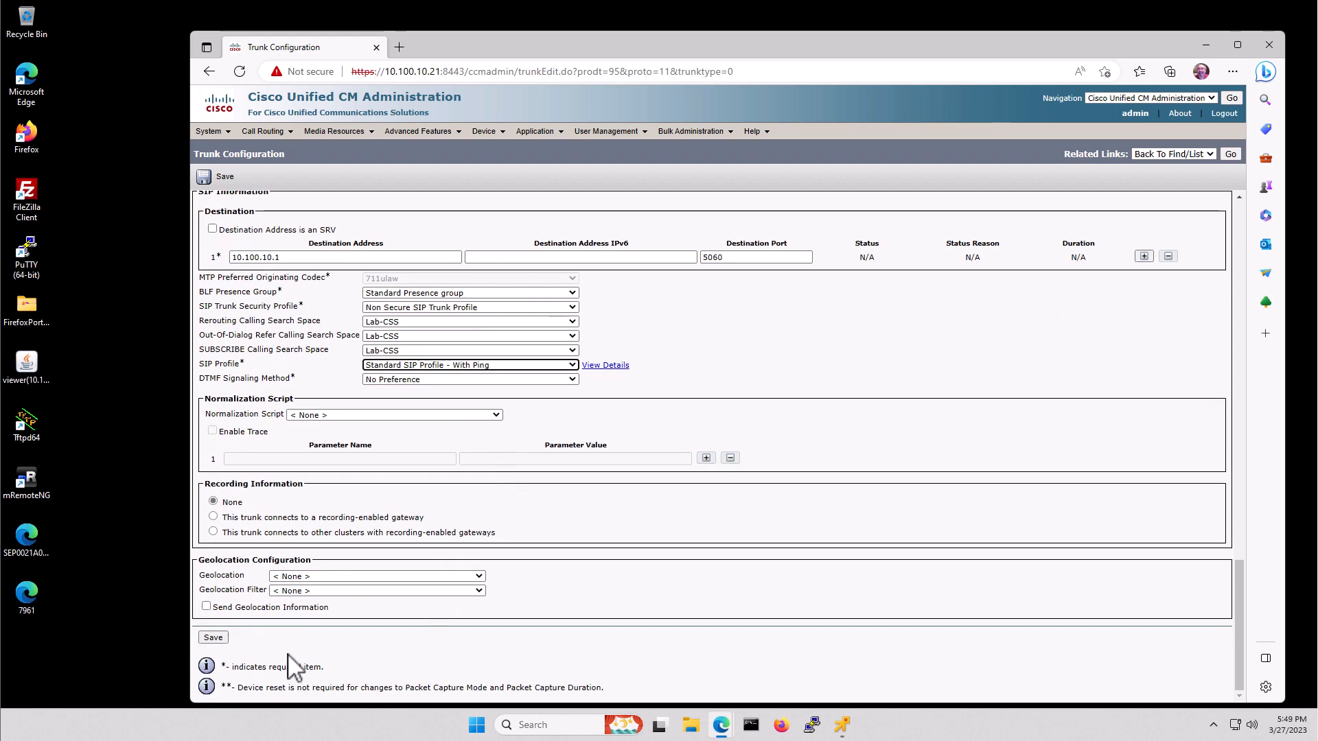
# - Save the TrunkToVoiceGW trunk, reset it, and go back to the Find and List Trunks page
pyautogui.click(213, 636)
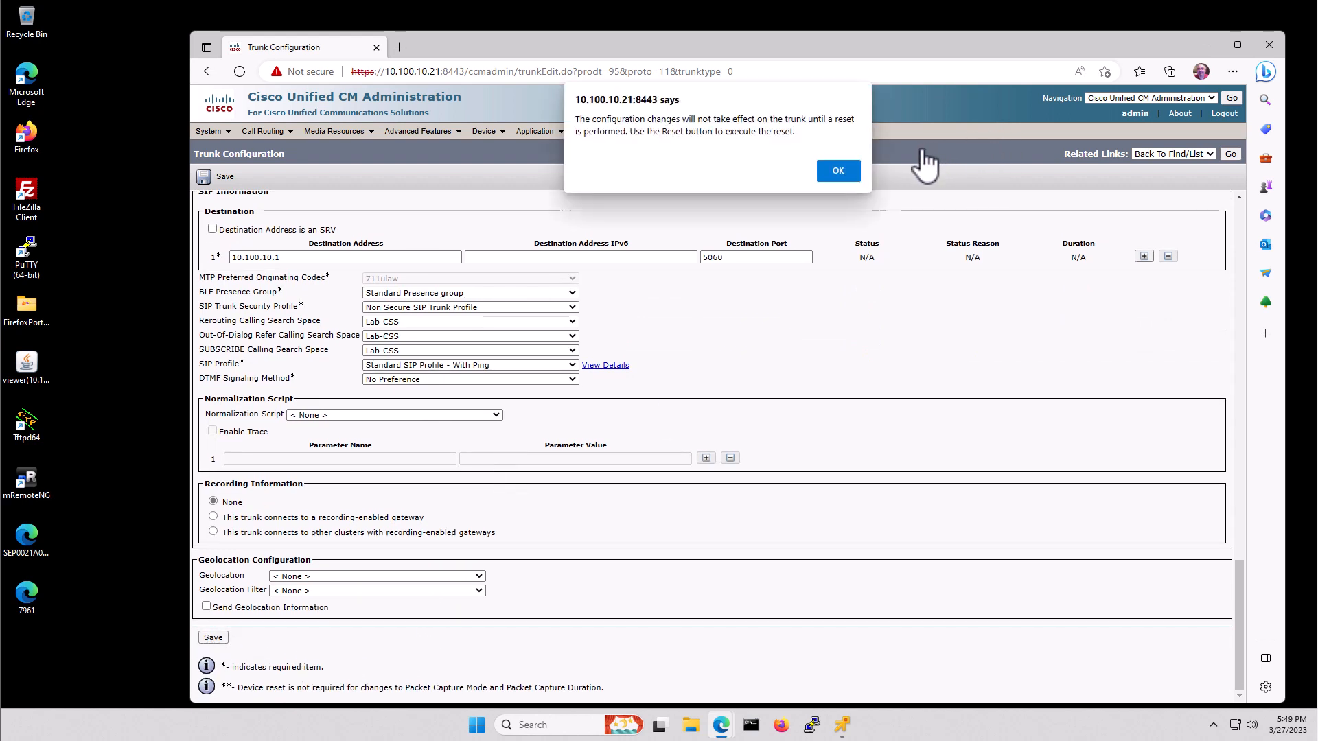
pyautogui.click(841, 169)
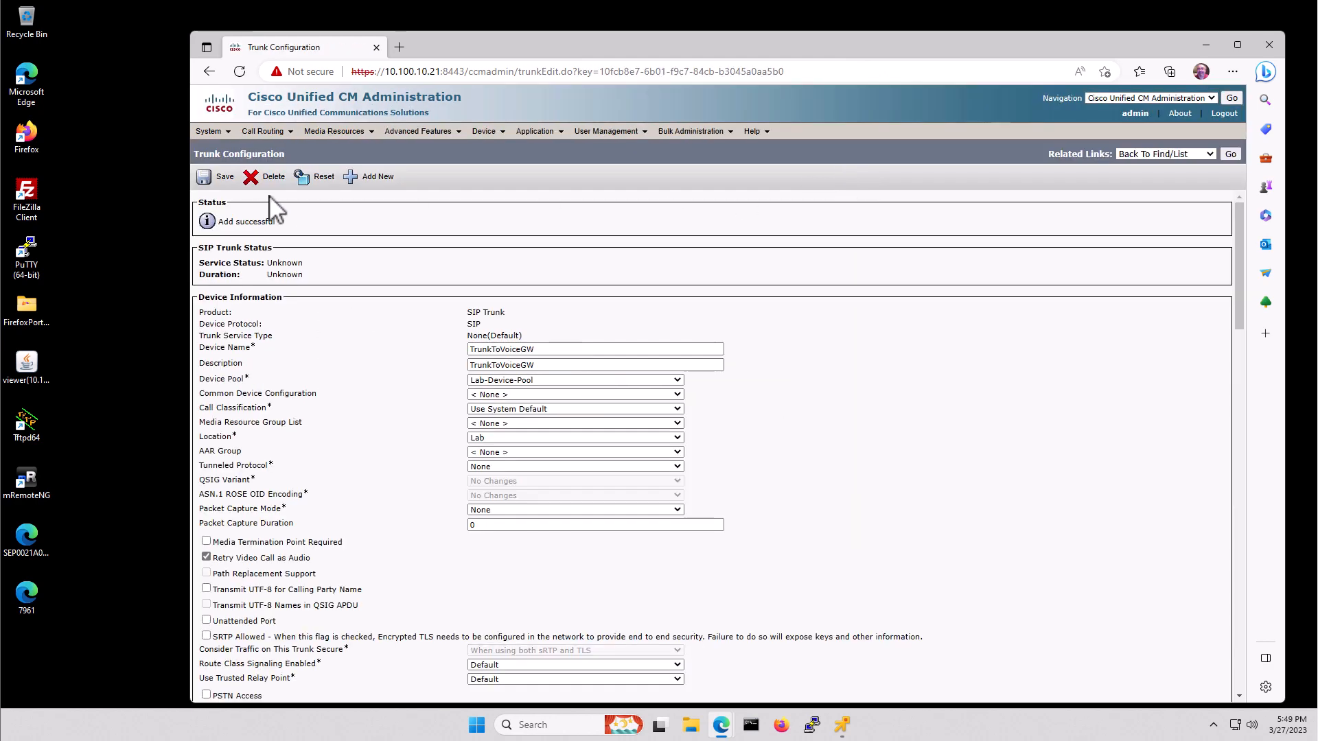
pyautogui.click(314, 177)
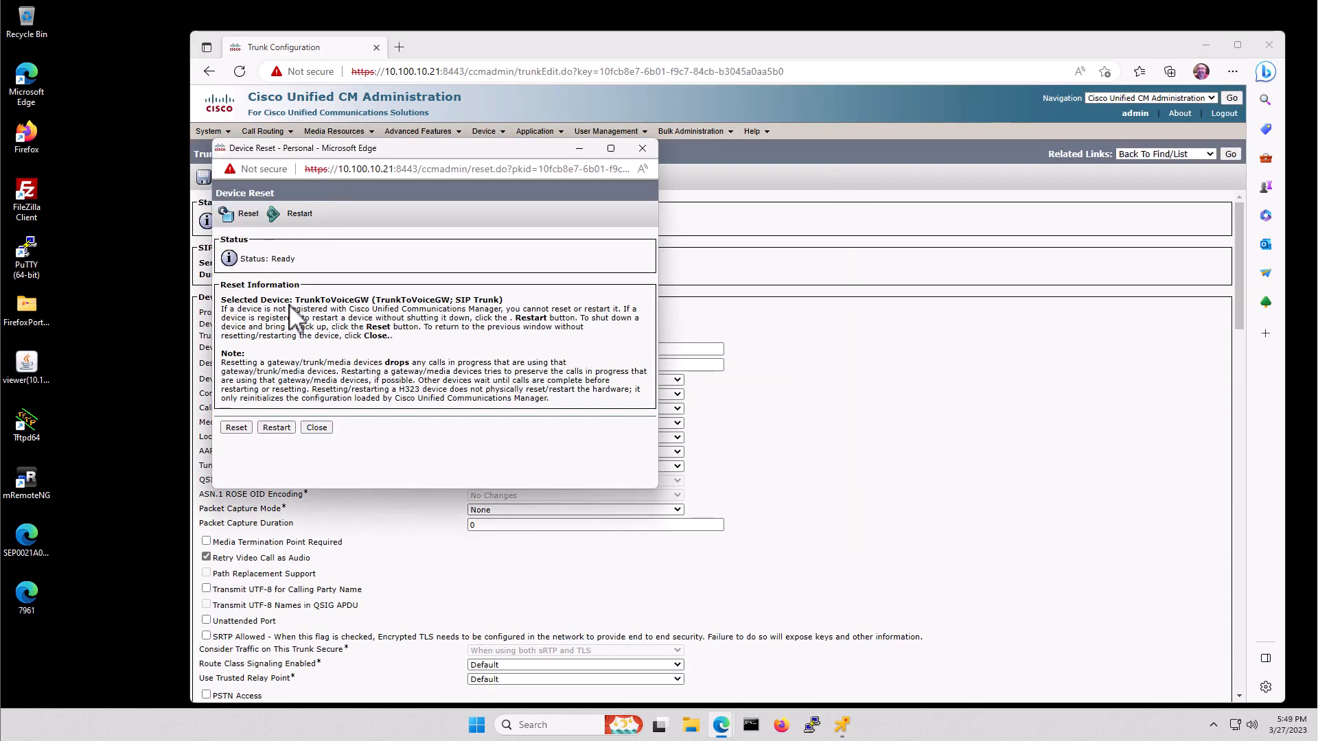
pyautogui.click(237, 428)
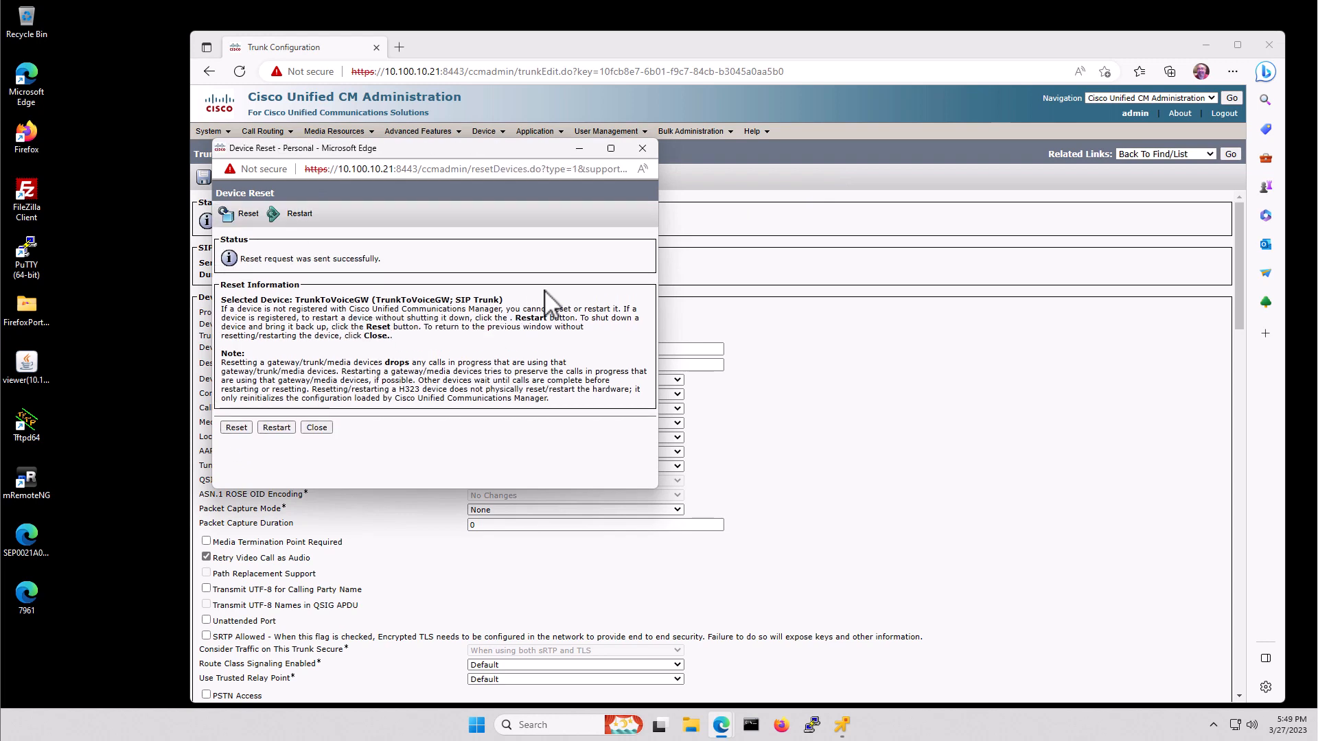
pyautogui.click(316, 427)
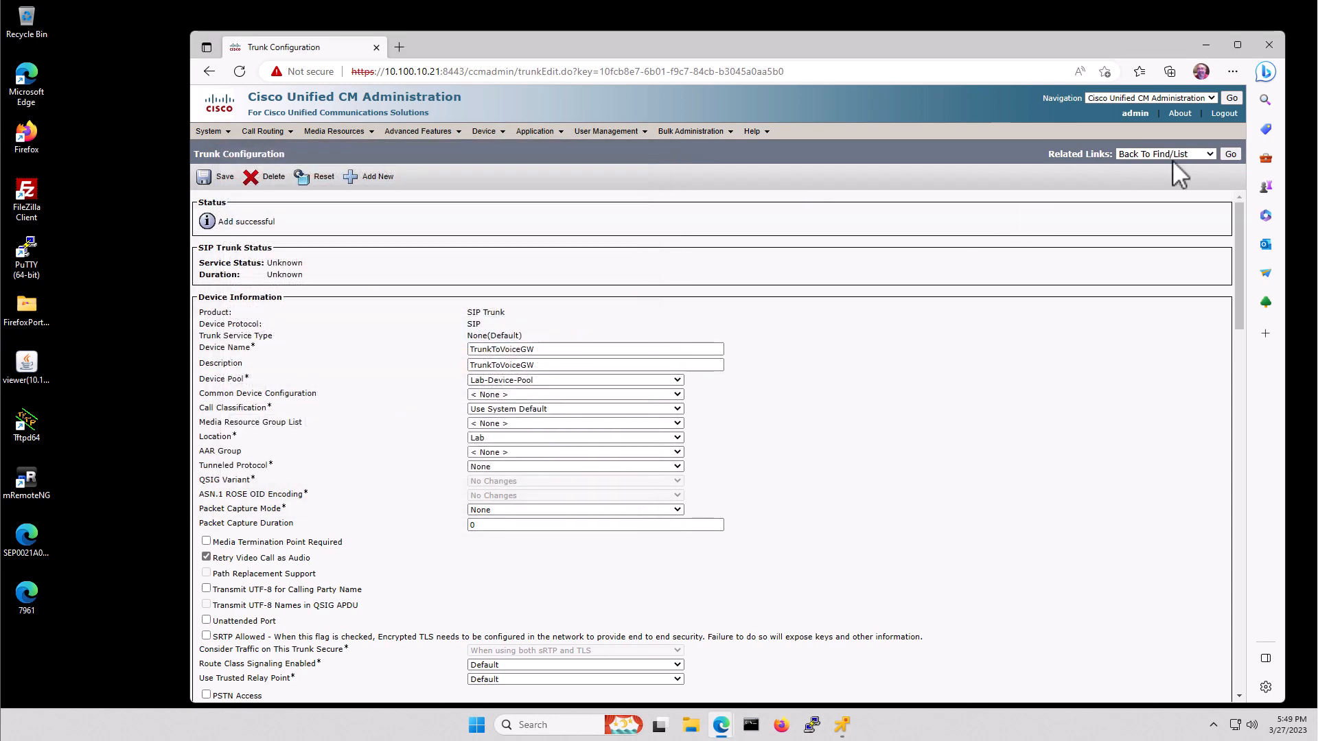
pyautogui.click(1230, 155)
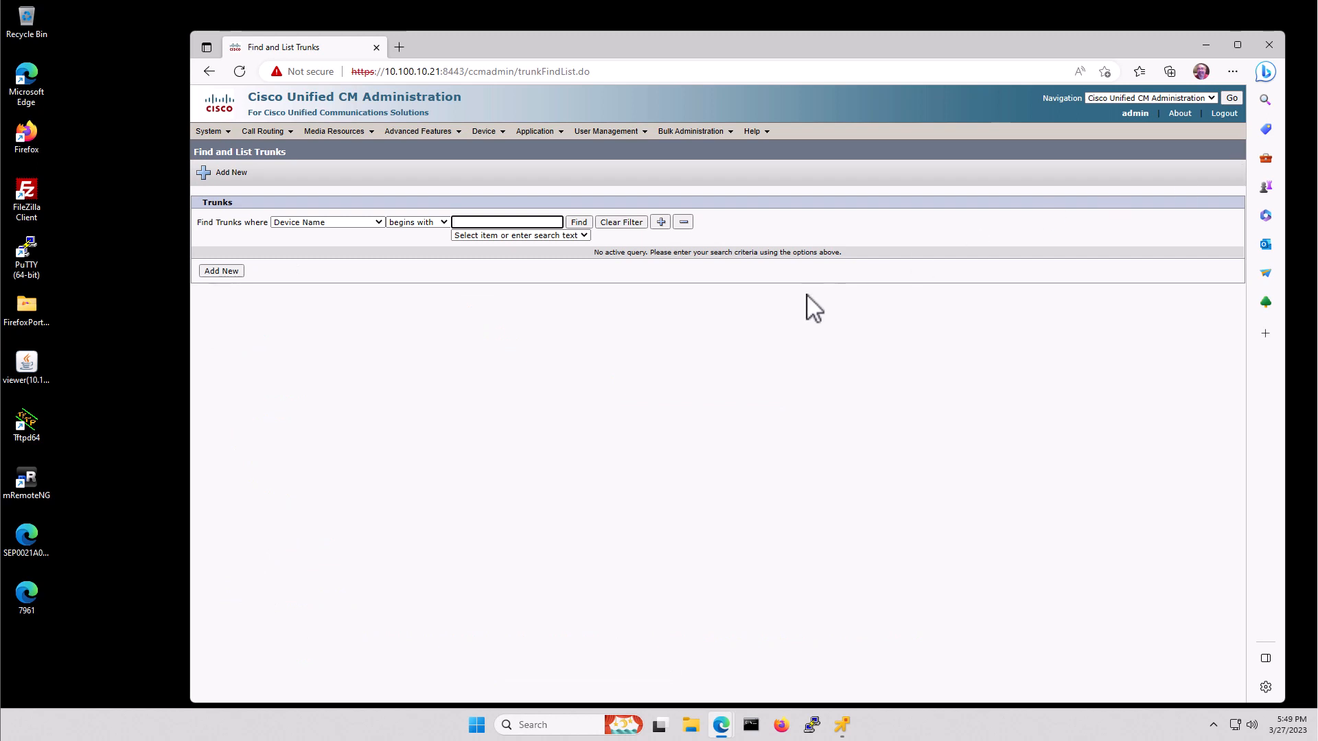
# - Search the trunk list to confirm TrunkToVoiceGW is listed
pyautogui.click(579, 224)
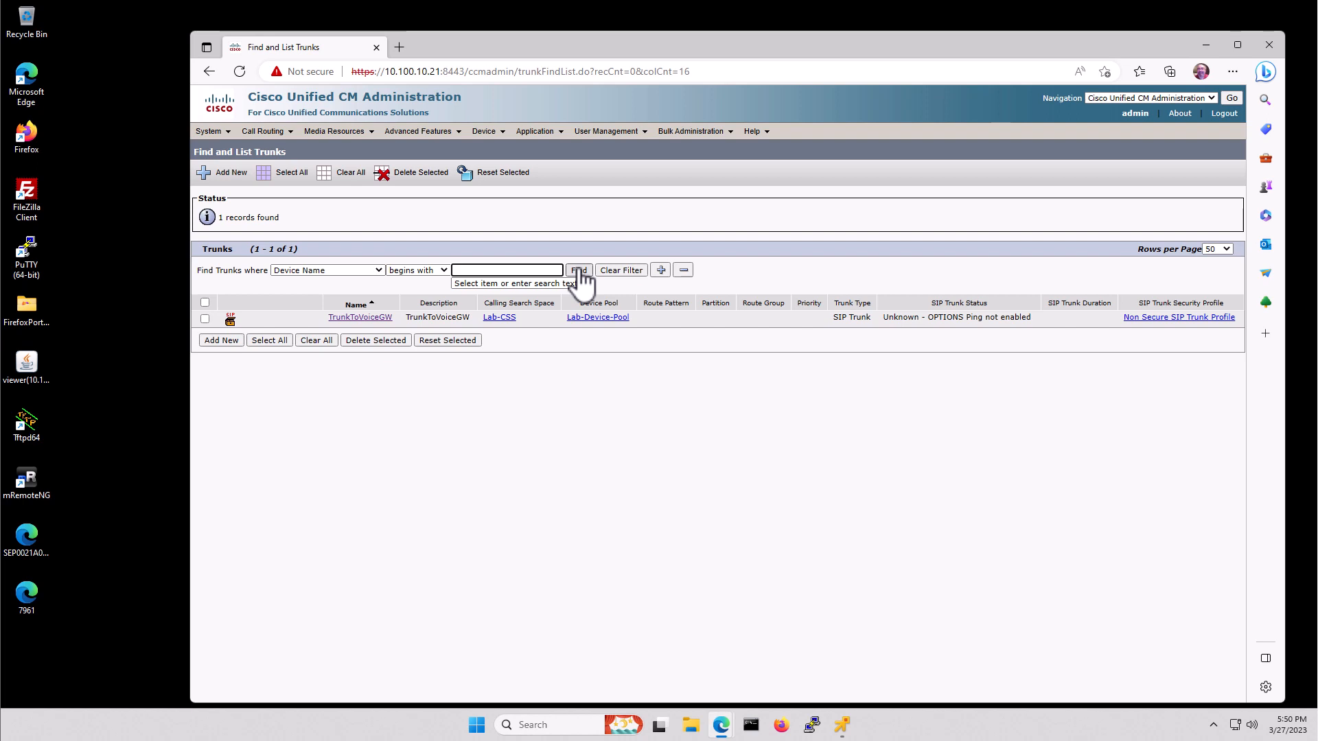
pyautogui.click(580, 274)
pyautogui.click(579, 272)
pyautogui.click(579, 272)
# - Go to Call Routing > Route/Hunt > Route Pattern
pyautogui.moveTo(267, 133)
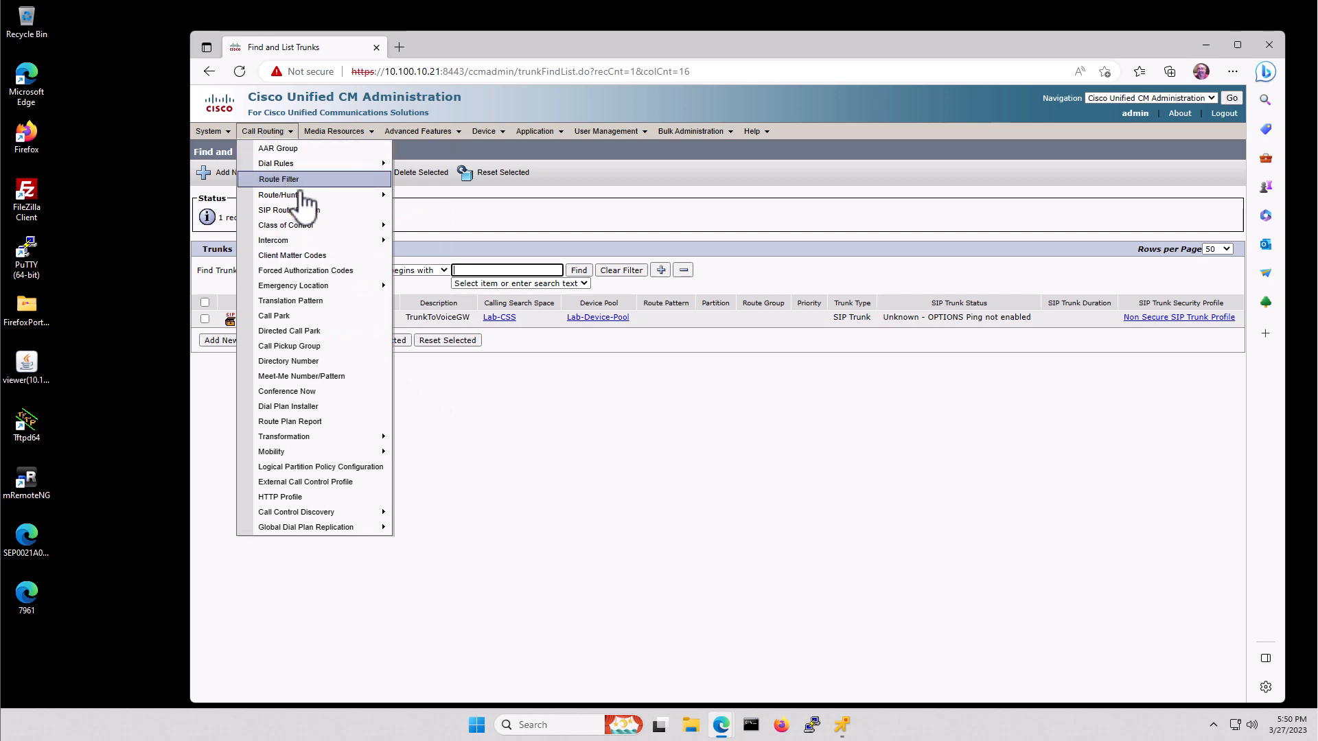
pyautogui.moveTo(320, 199)
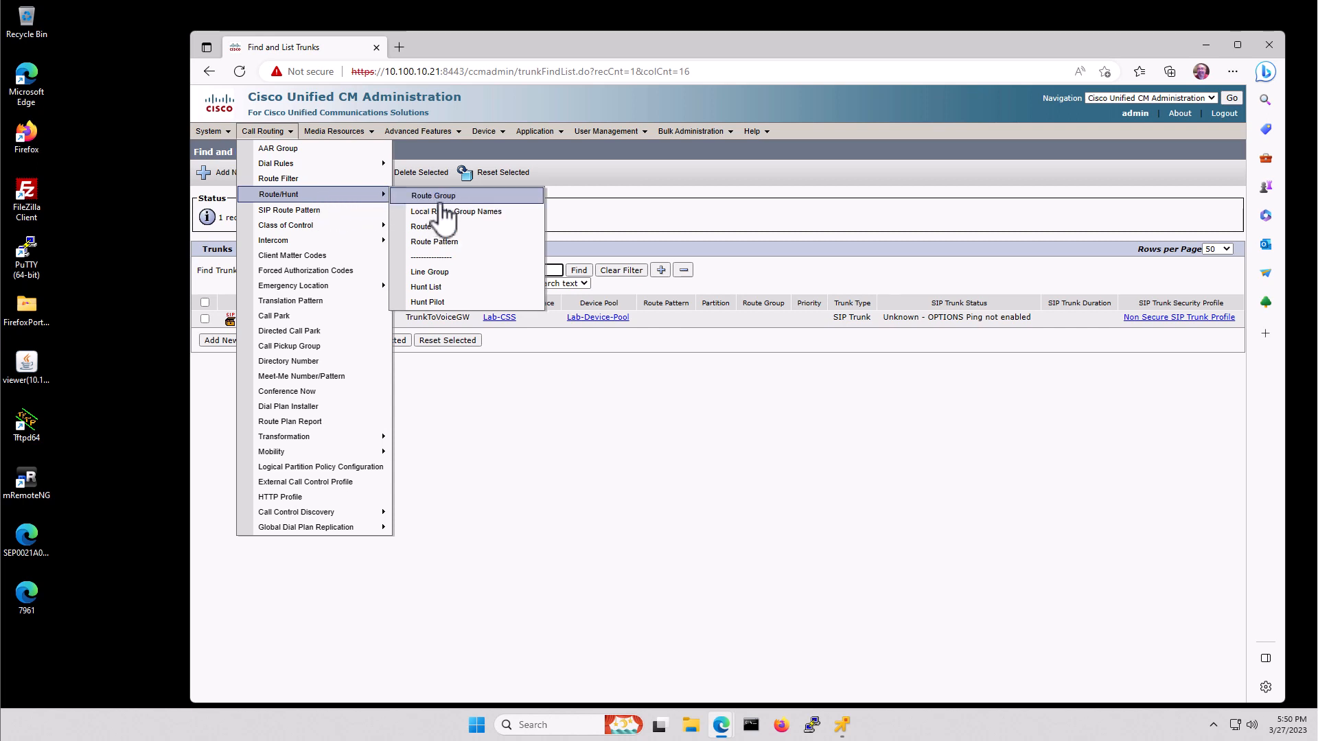
pyautogui.click(453, 241)
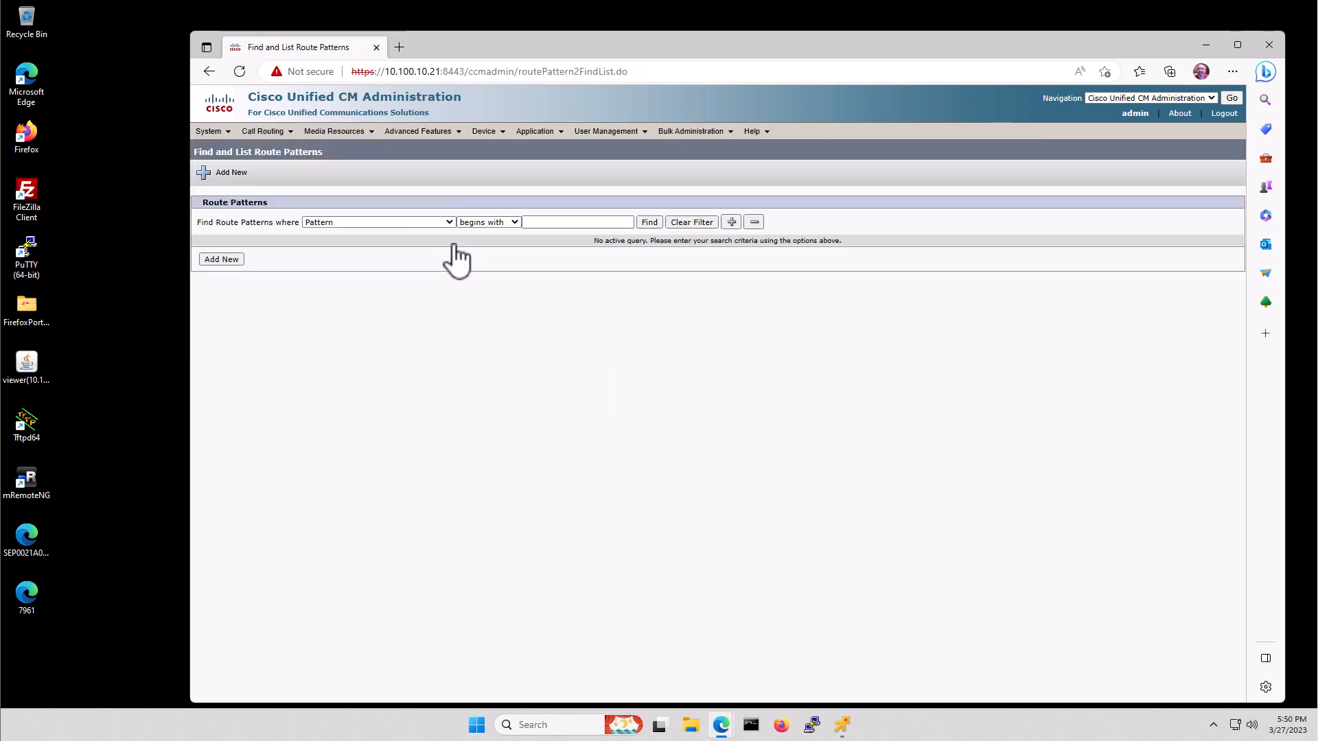
# - Add route pattern 1XXX, described 'Route to AsteriskPBX', with TrunkToVoiceGW as its gateway
pyautogui.click(649, 223)
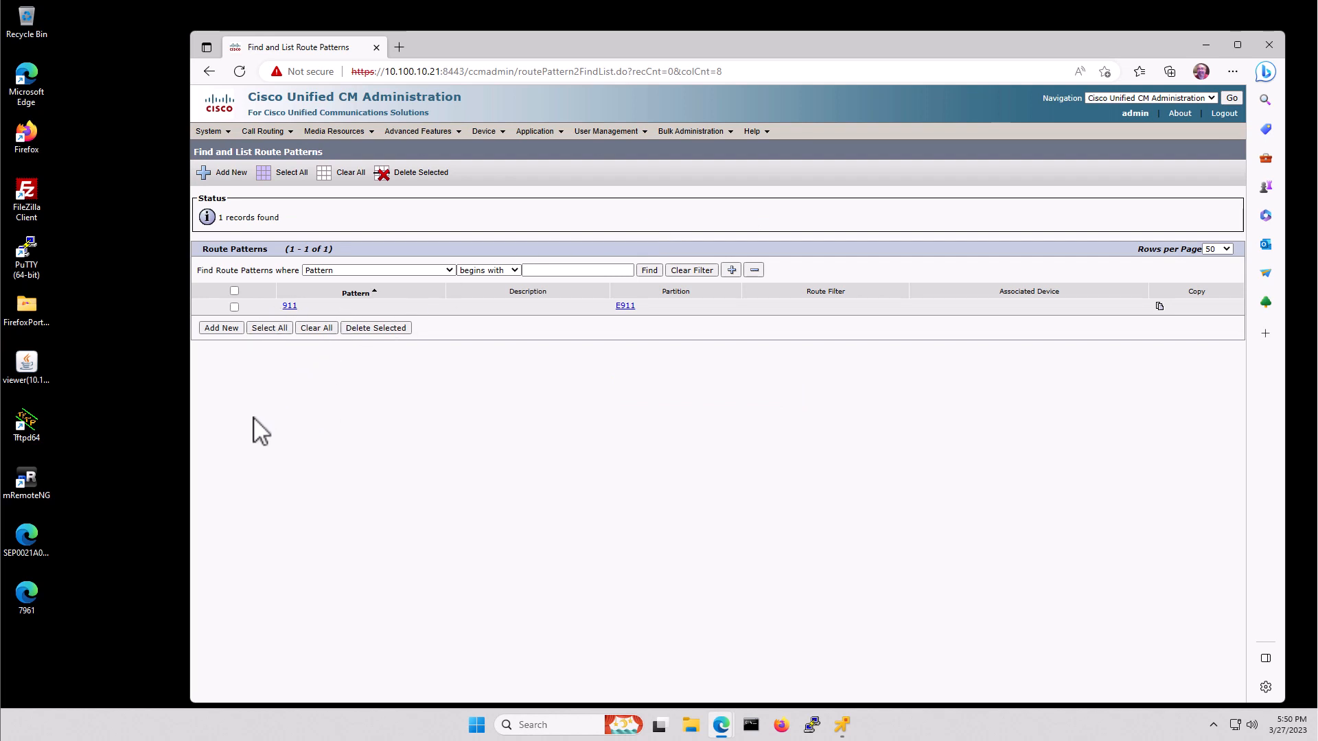
pyautogui.click(221, 329)
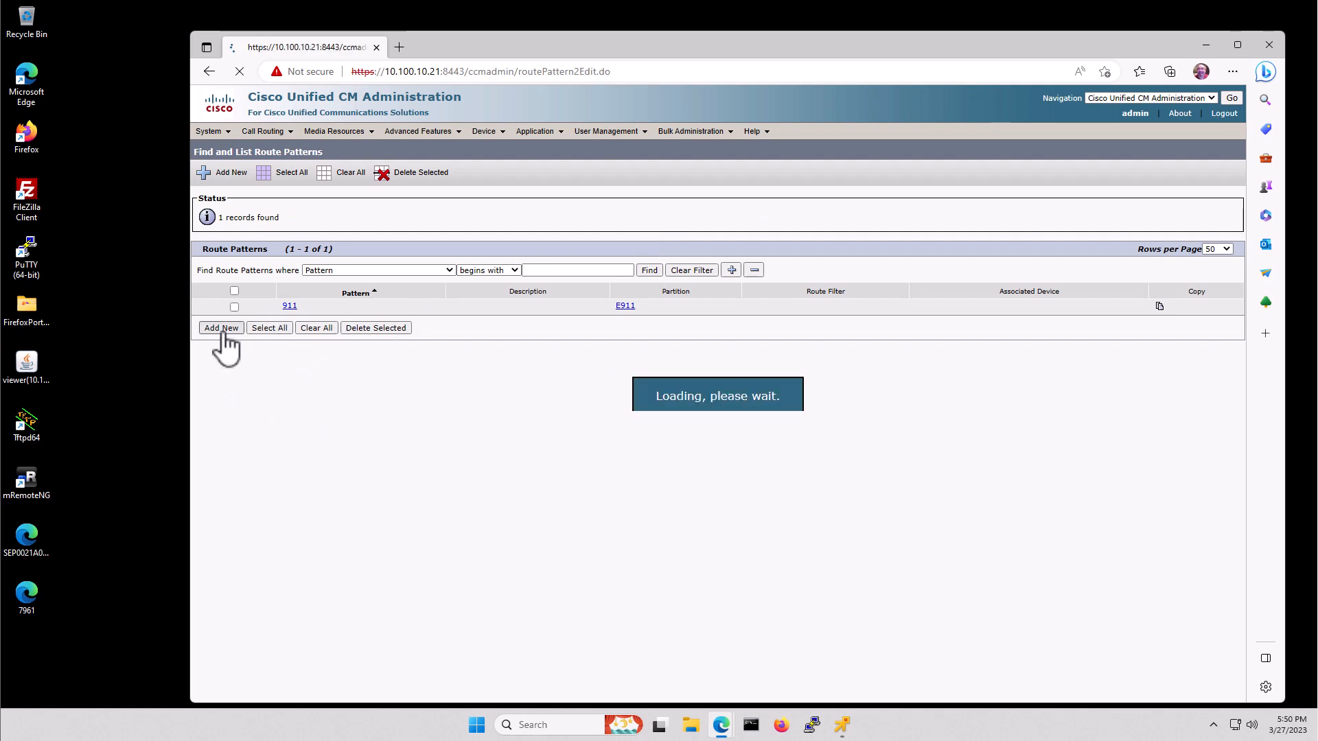
pyautogui.click(429, 265)
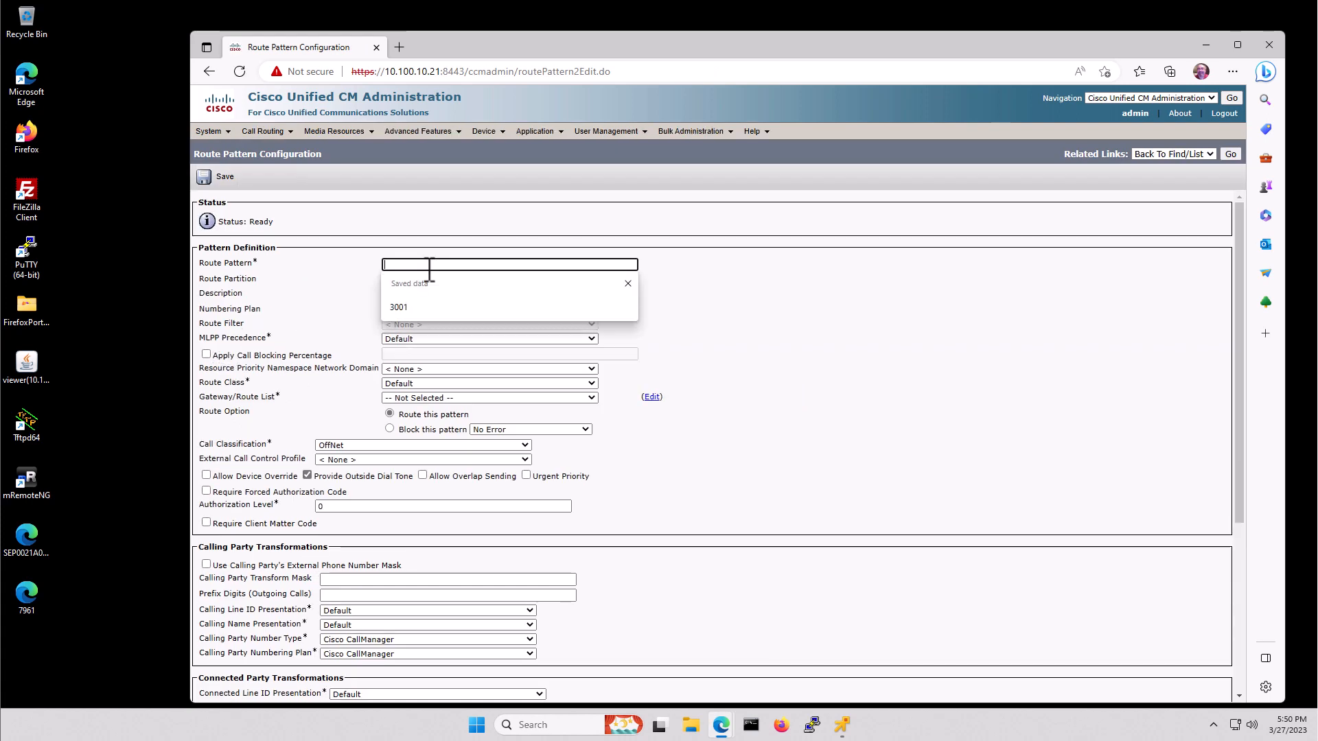
pyautogui.write('1')
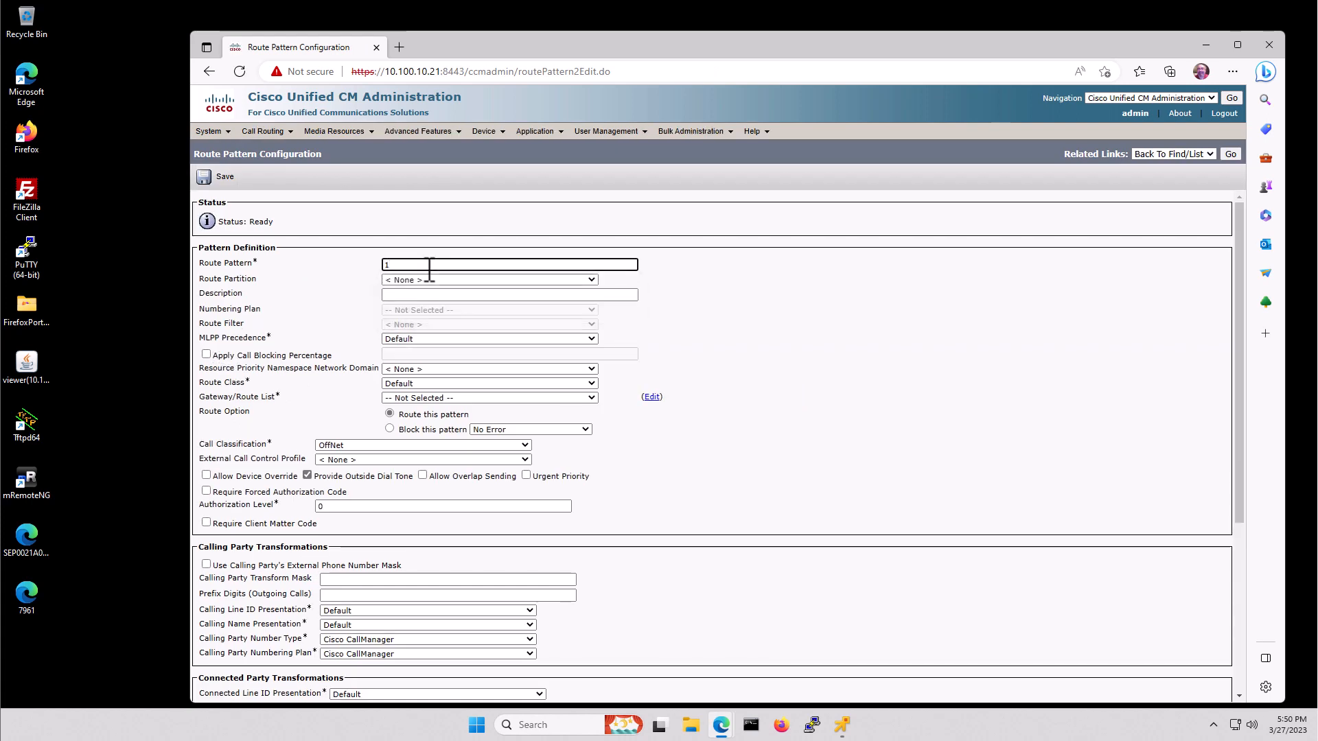
pyautogui.write('XXX')
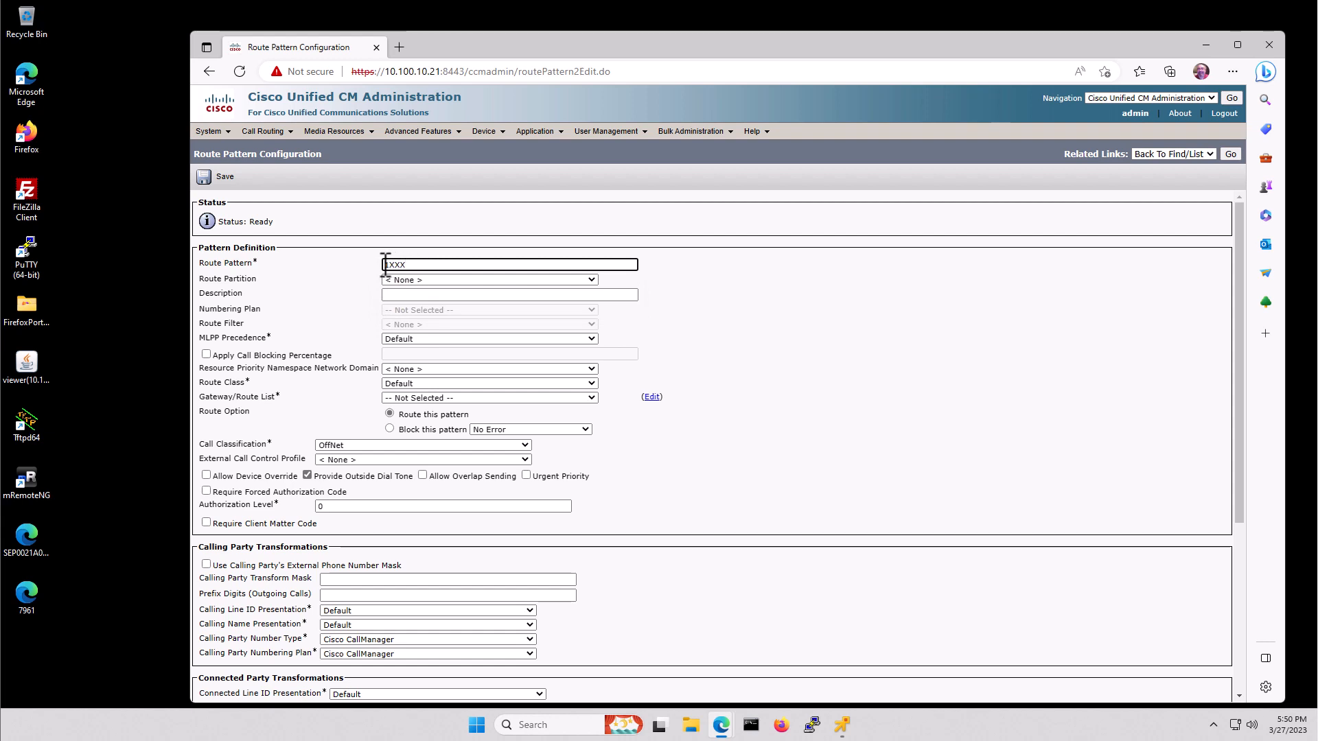
pyautogui.click(430, 294)
pyautogui.write('Route')
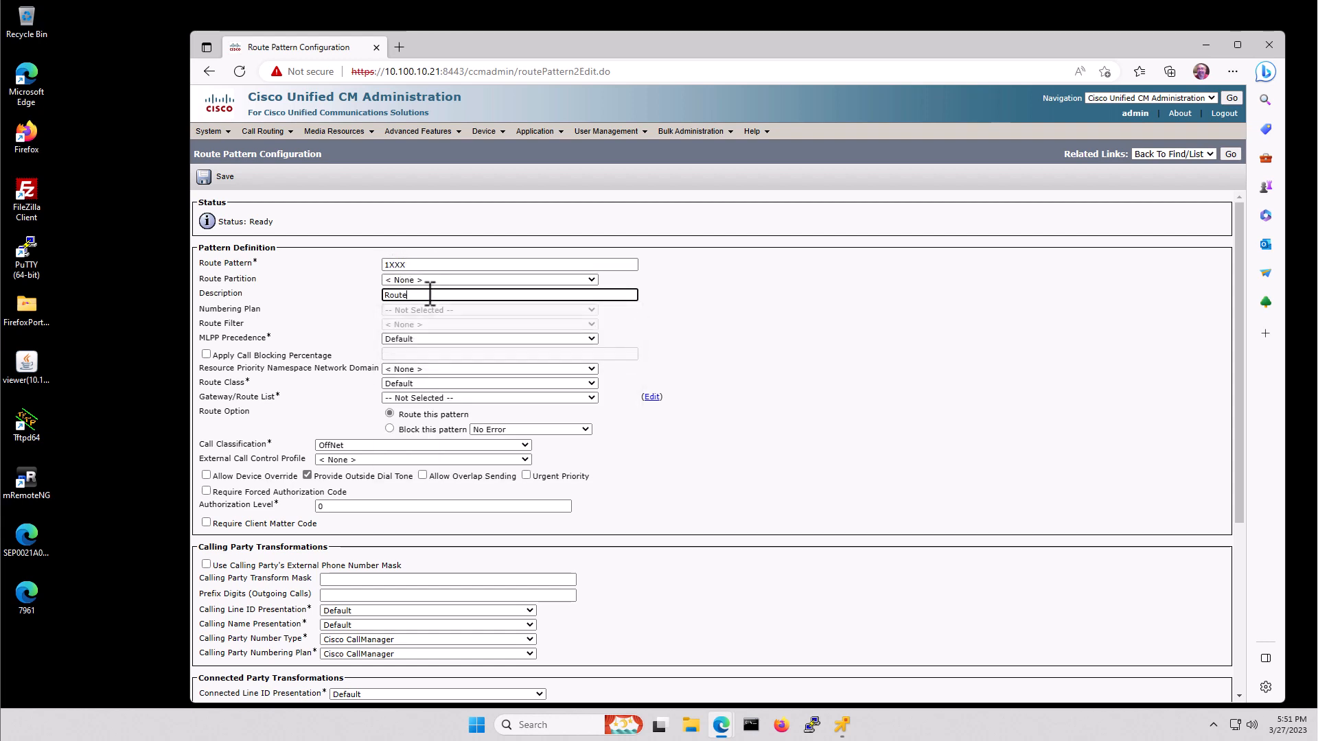
pyautogui.write(' to AsteriskPBX')
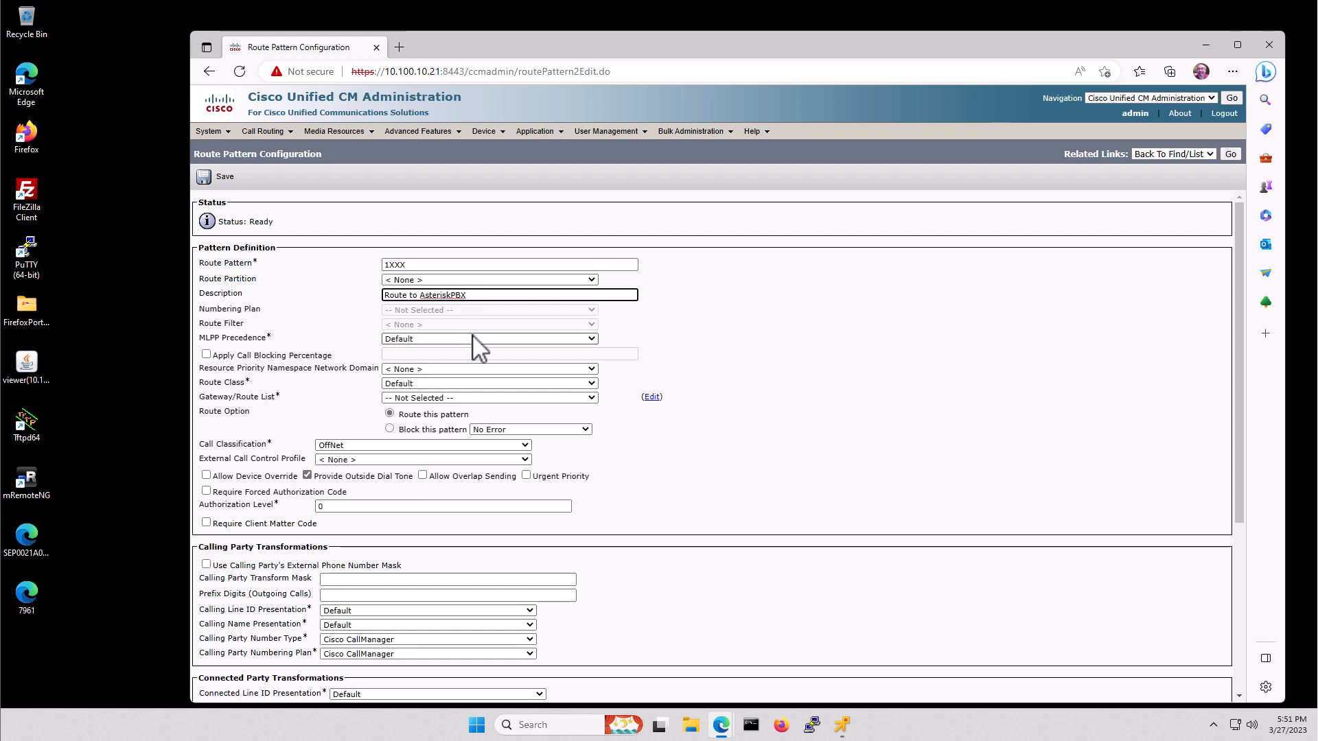
pyautogui.click(426, 396)
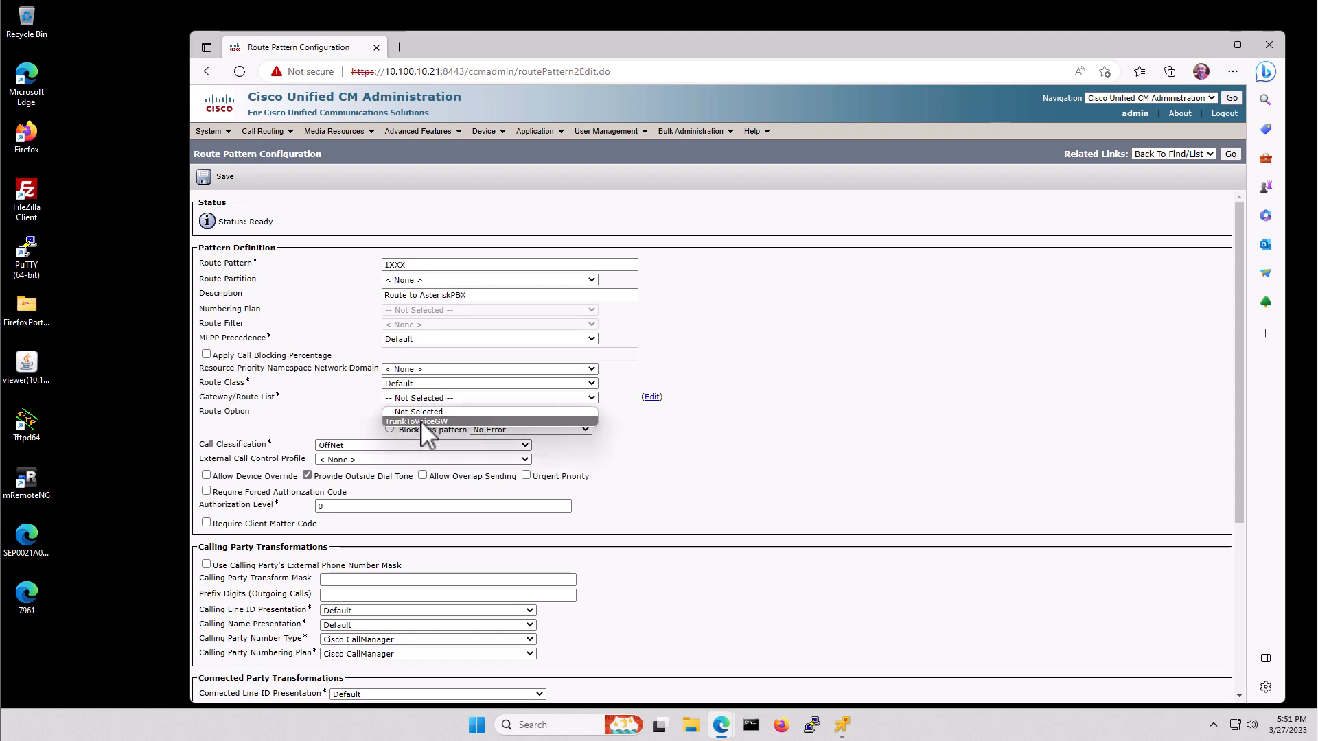
pyautogui.click(422, 420)
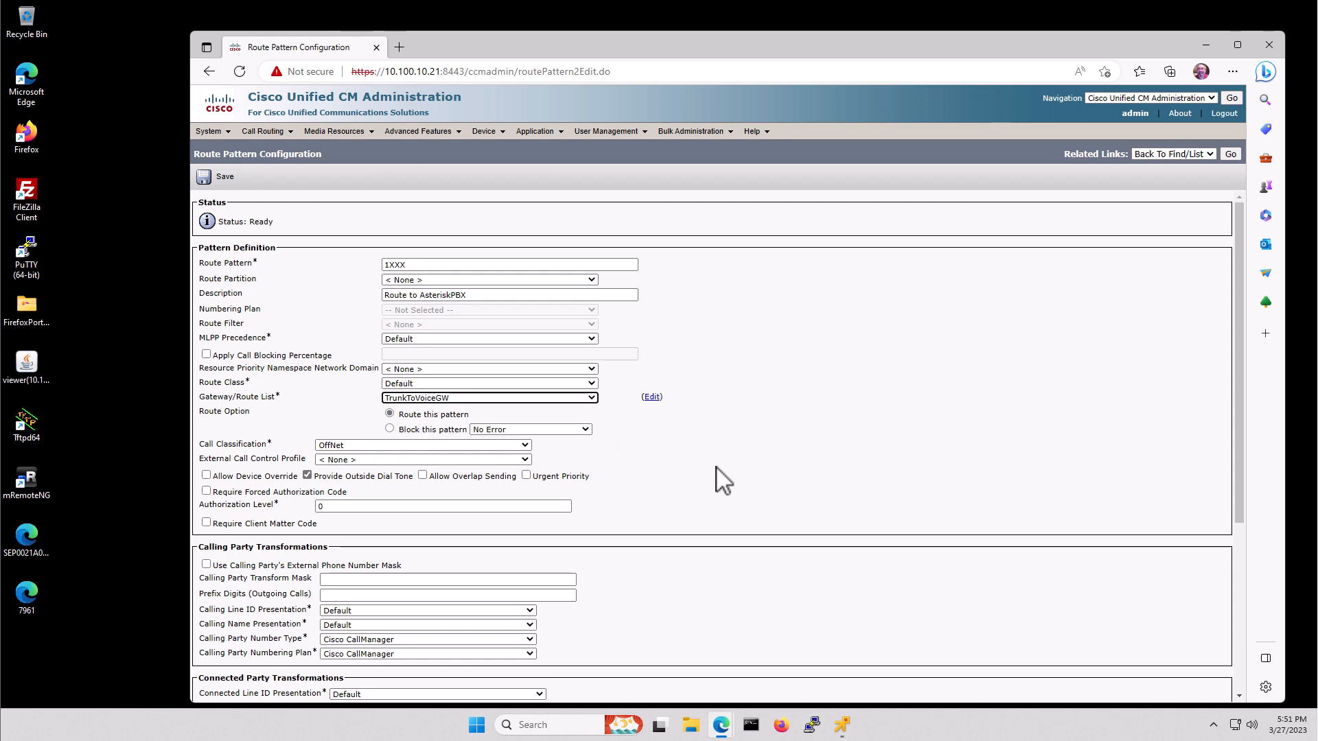
pyautogui.scroll(-1, 726, 480)
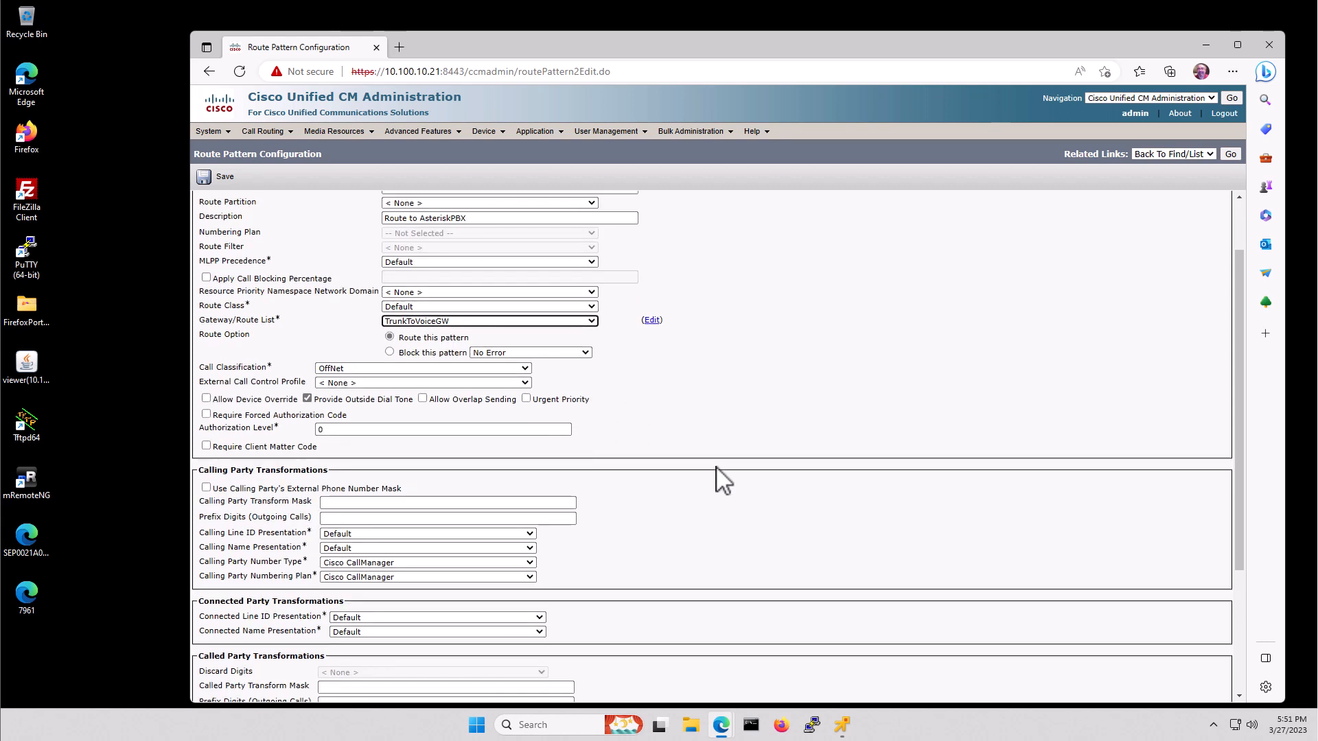
# - Save route pattern 1XXX, accept both alerts, and return to the route pattern list
pyautogui.scroll(-2, 724, 480)
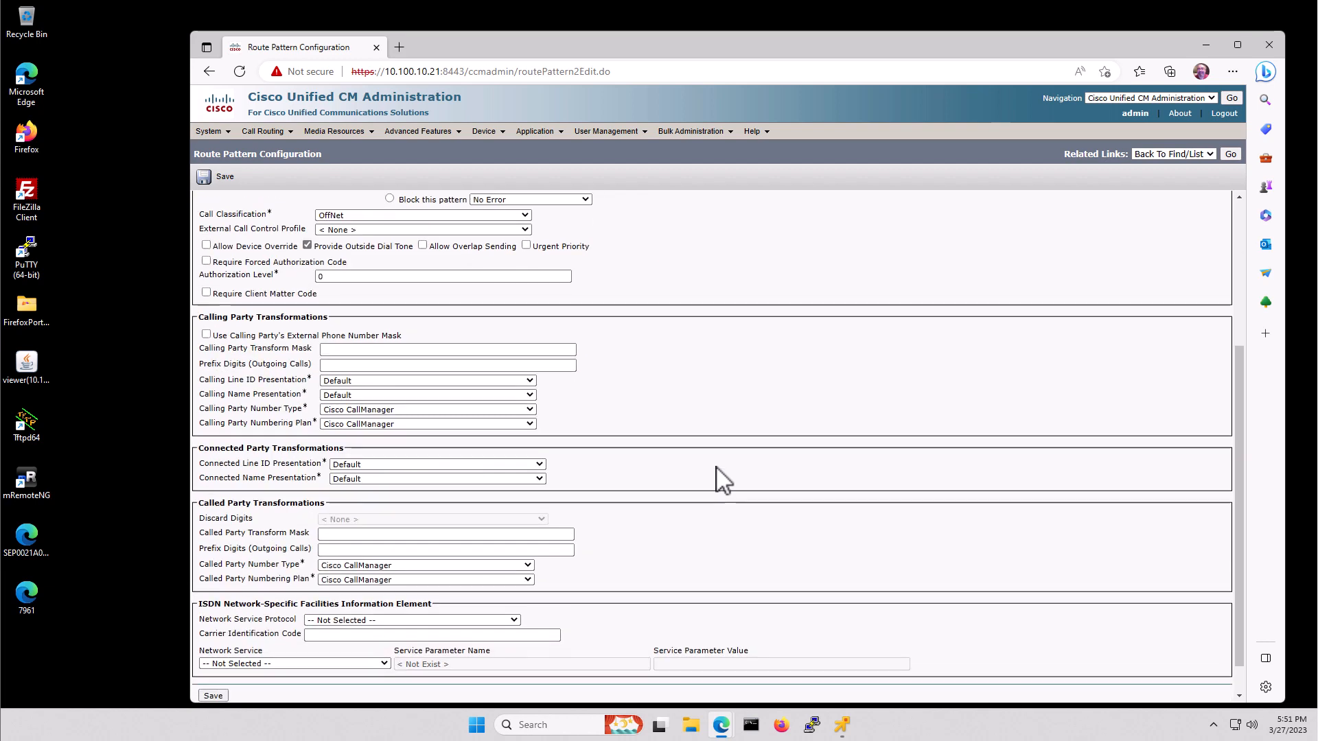
pyautogui.scroll(-1, 724, 480)
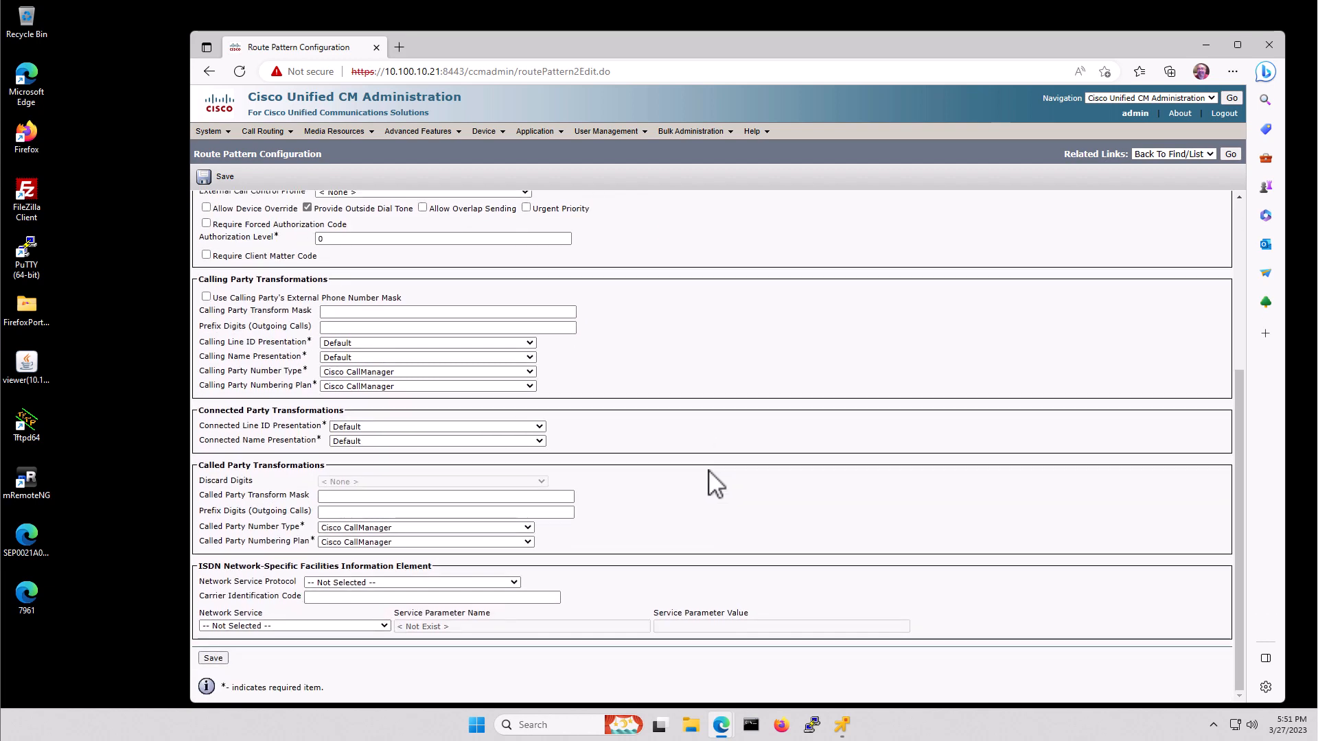
pyautogui.click(213, 658)
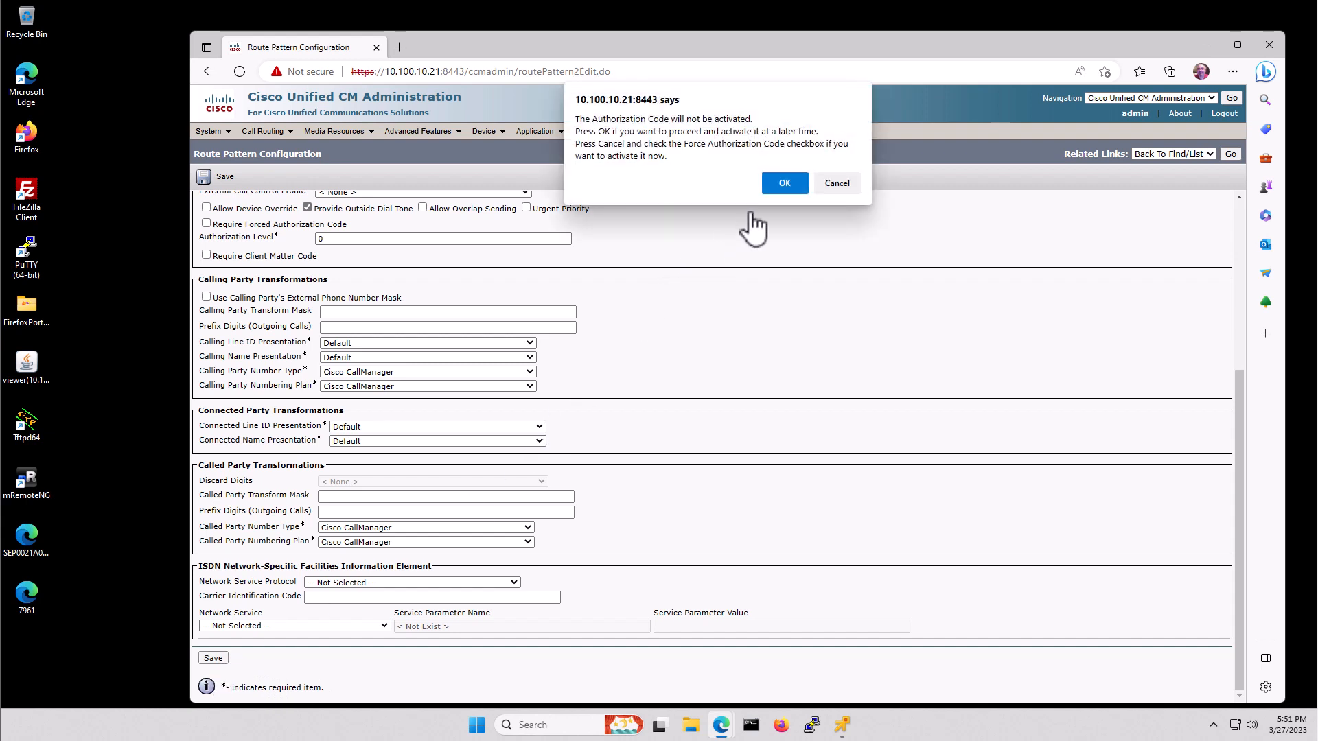
pyautogui.click(781, 180)
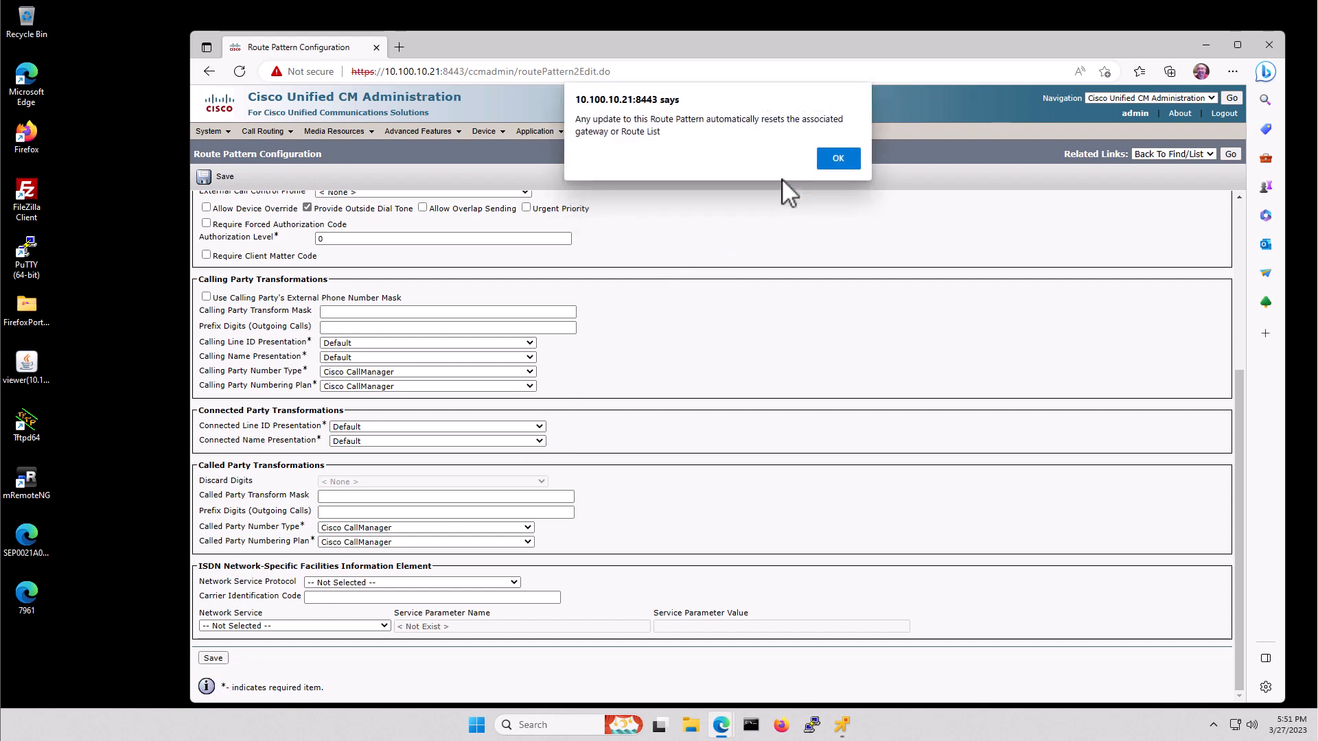
pyautogui.click(842, 159)
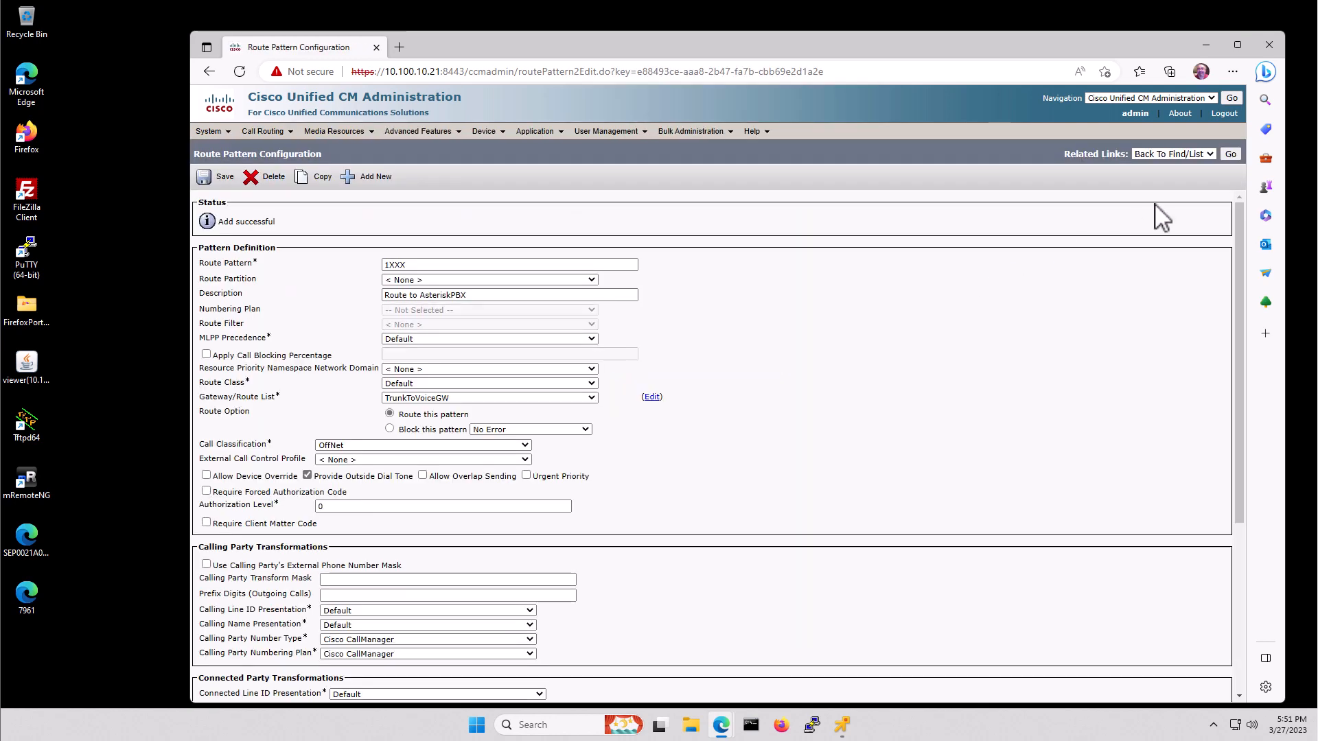
pyautogui.click(1230, 154)
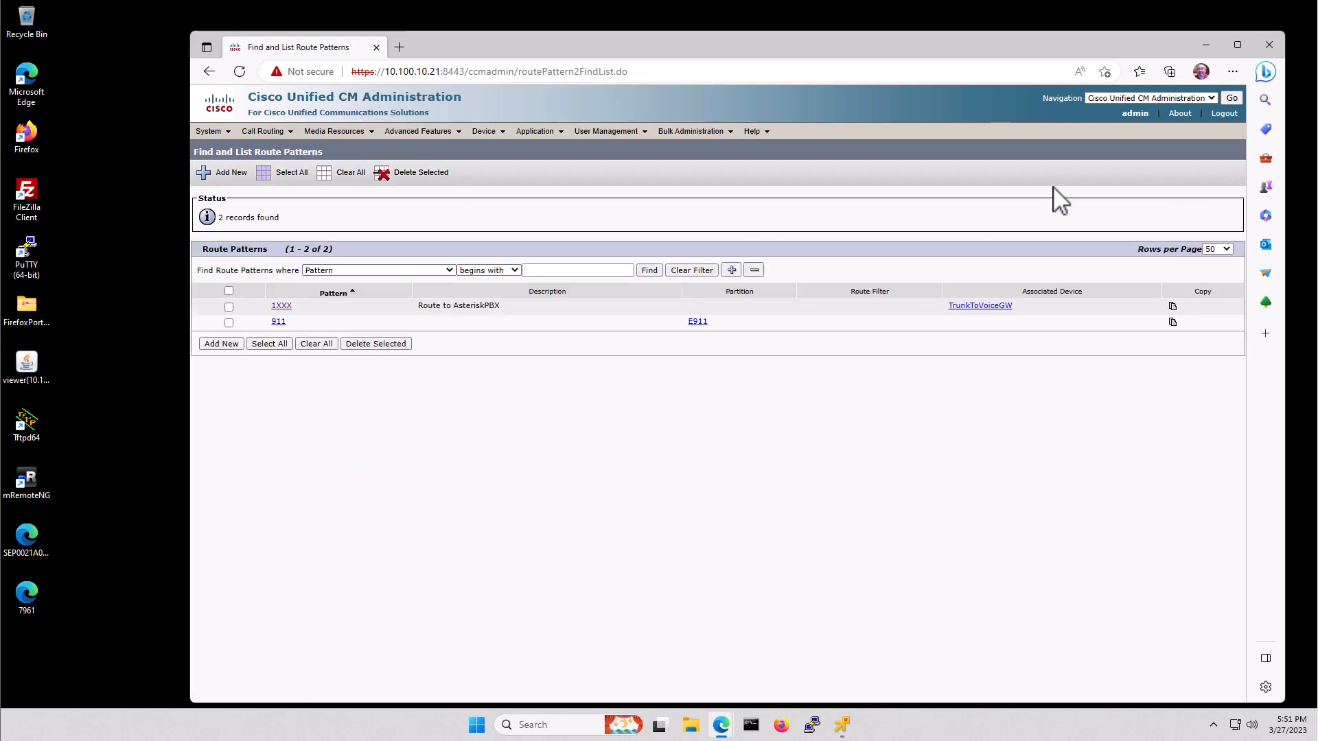
# - From Device > Trunk, select TrunkToVoiceGW and reset it
pyautogui.click(484, 131)
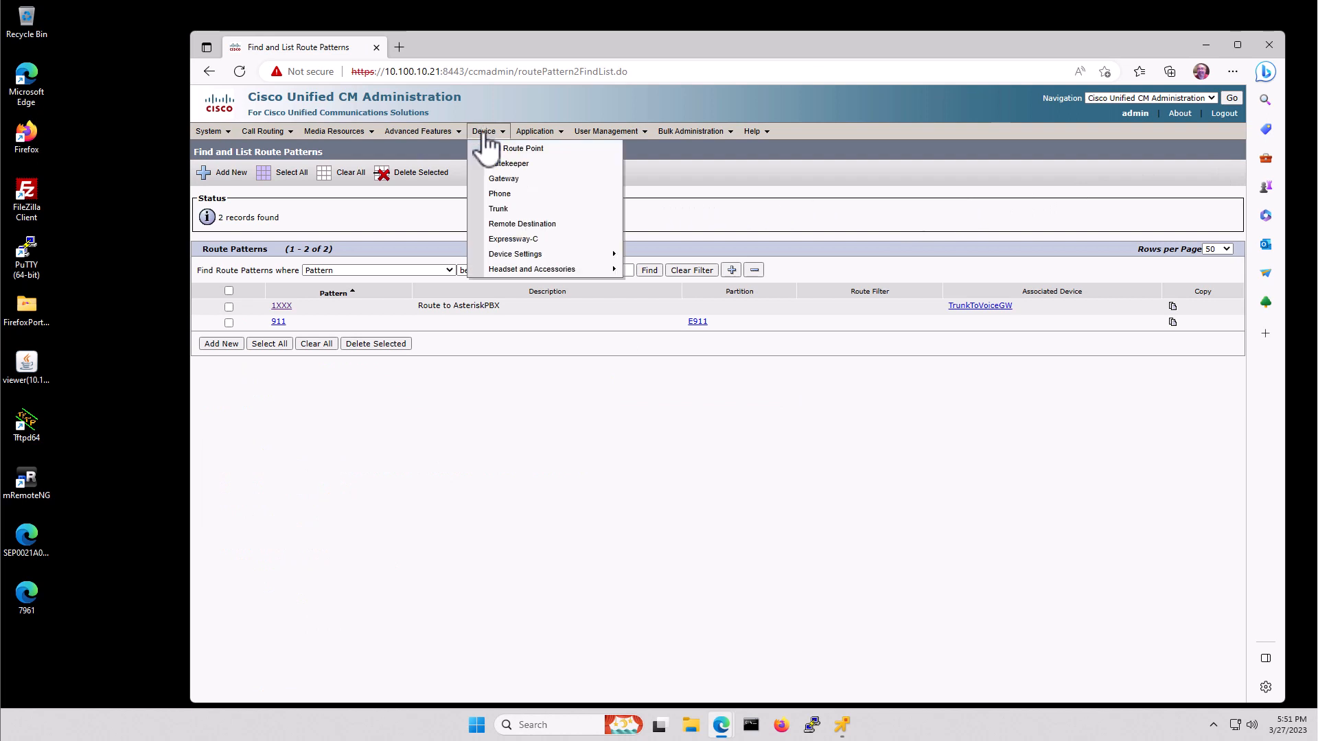
pyautogui.click(499, 209)
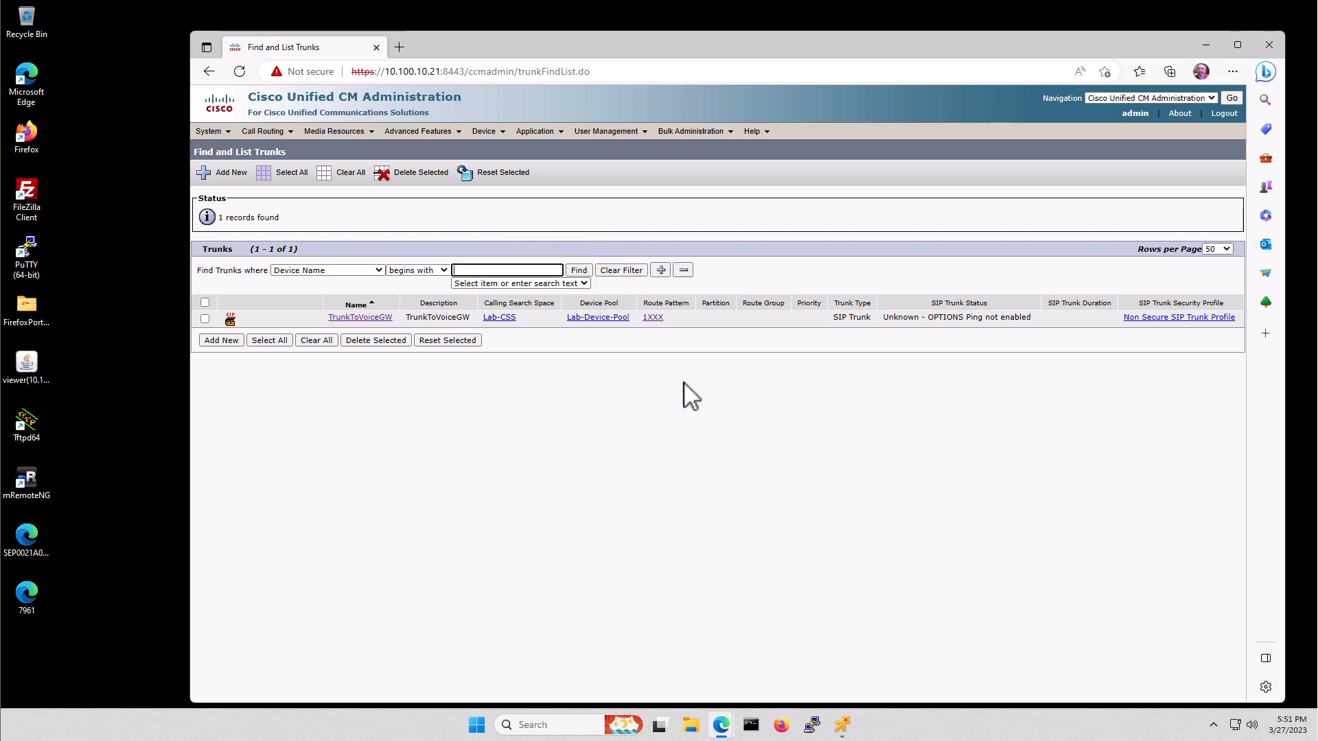
pyautogui.click(205, 319)
pyautogui.click(490, 176)
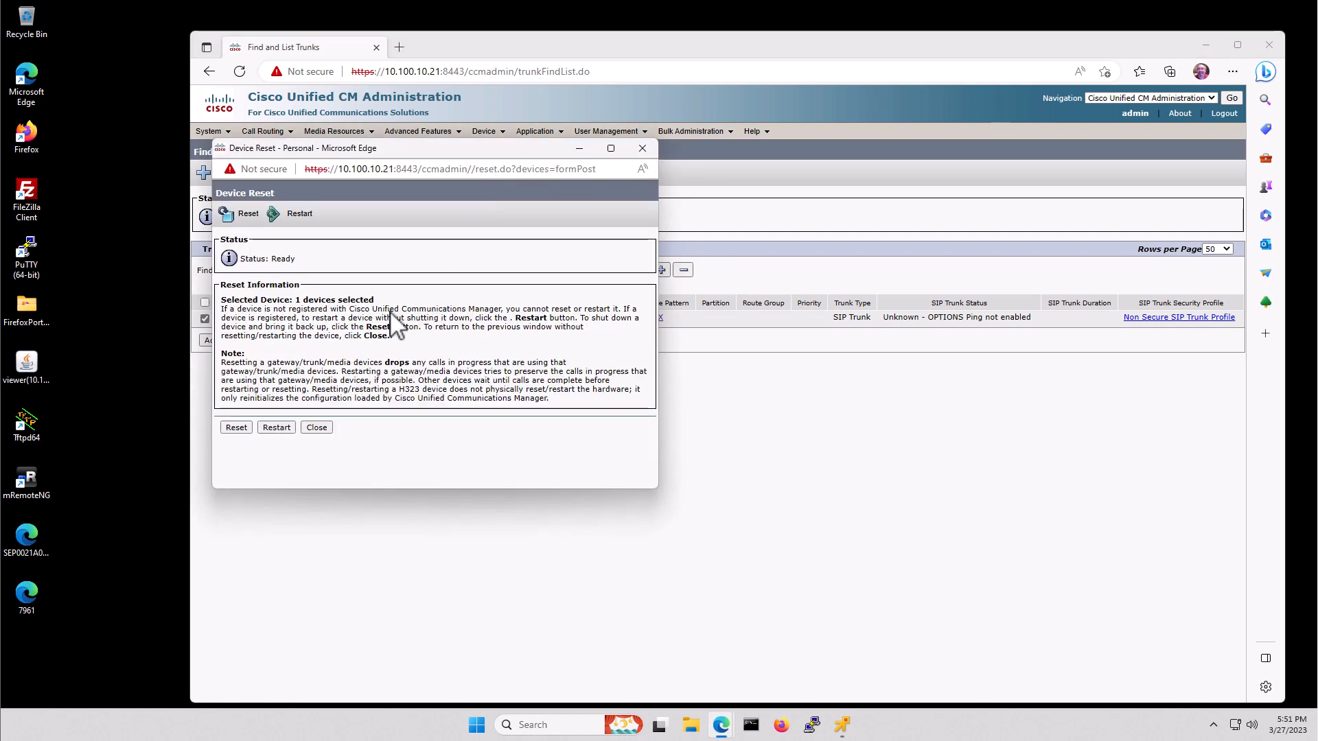
pyautogui.click(236, 427)
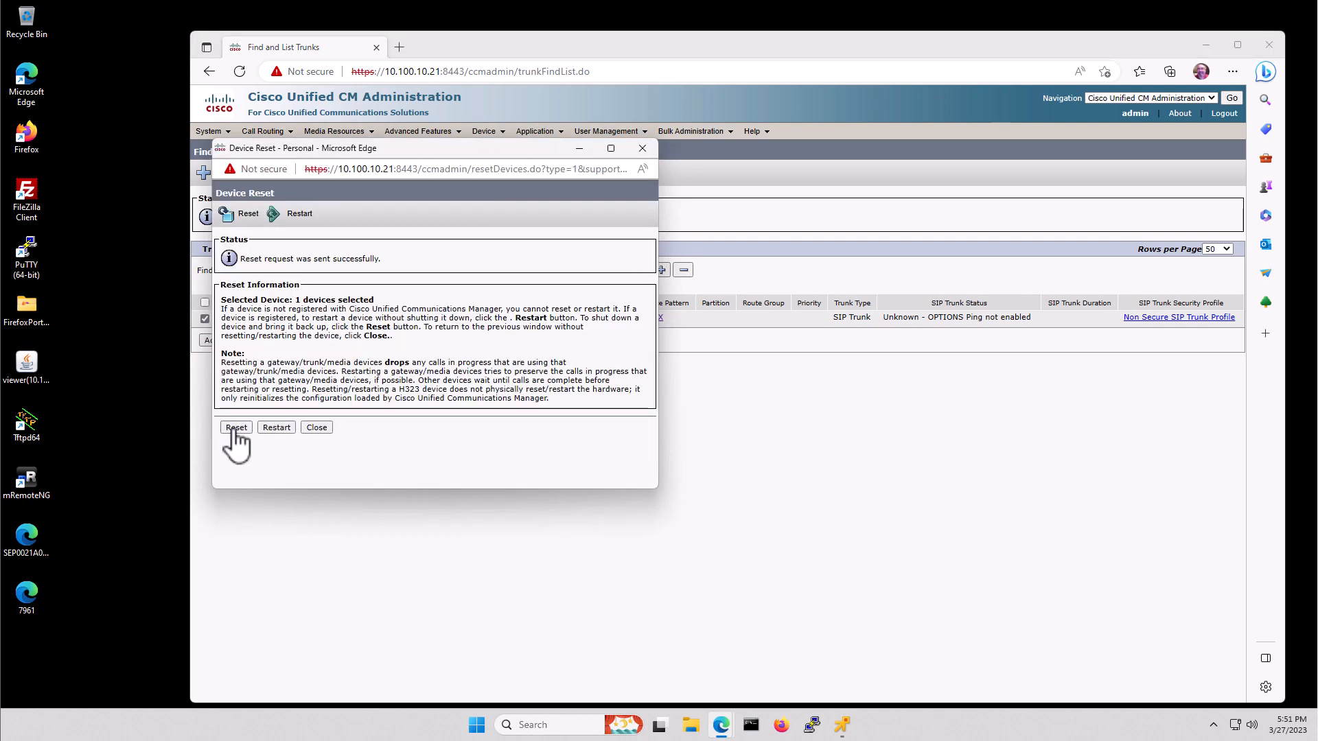
pyautogui.click(317, 428)
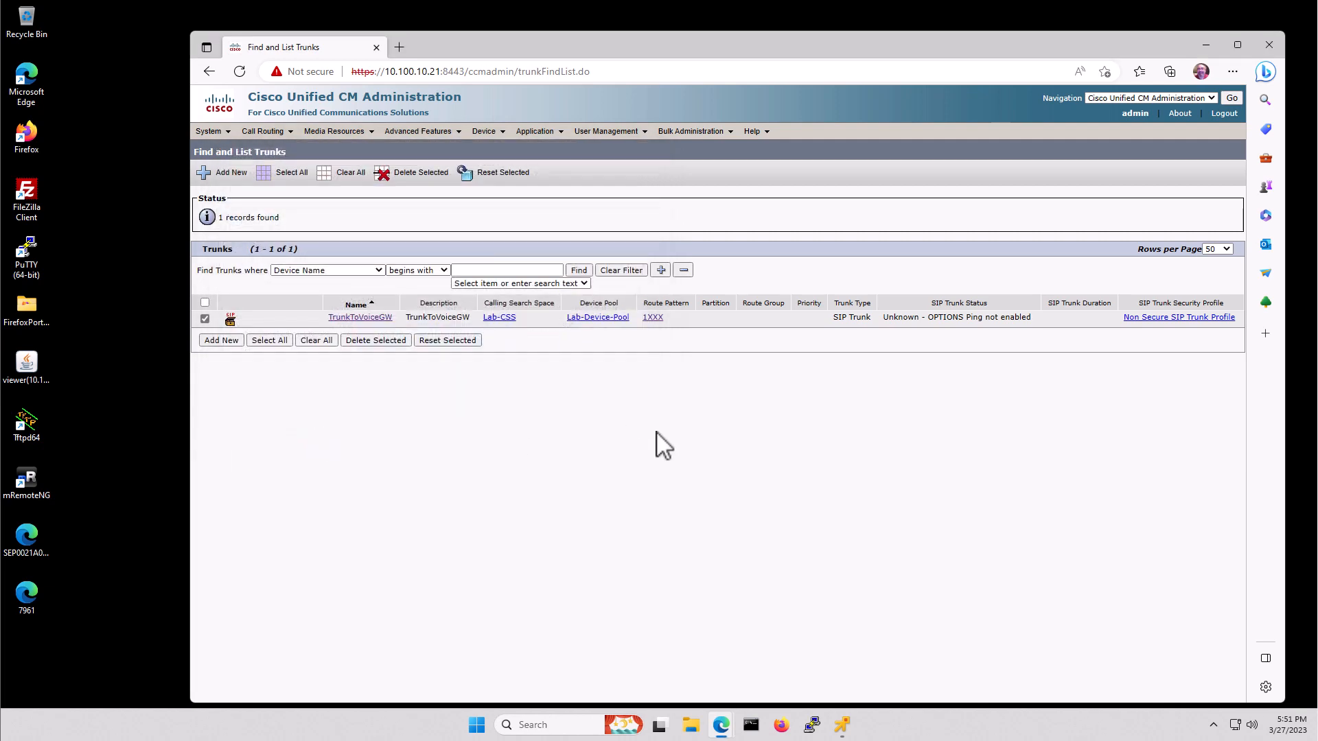